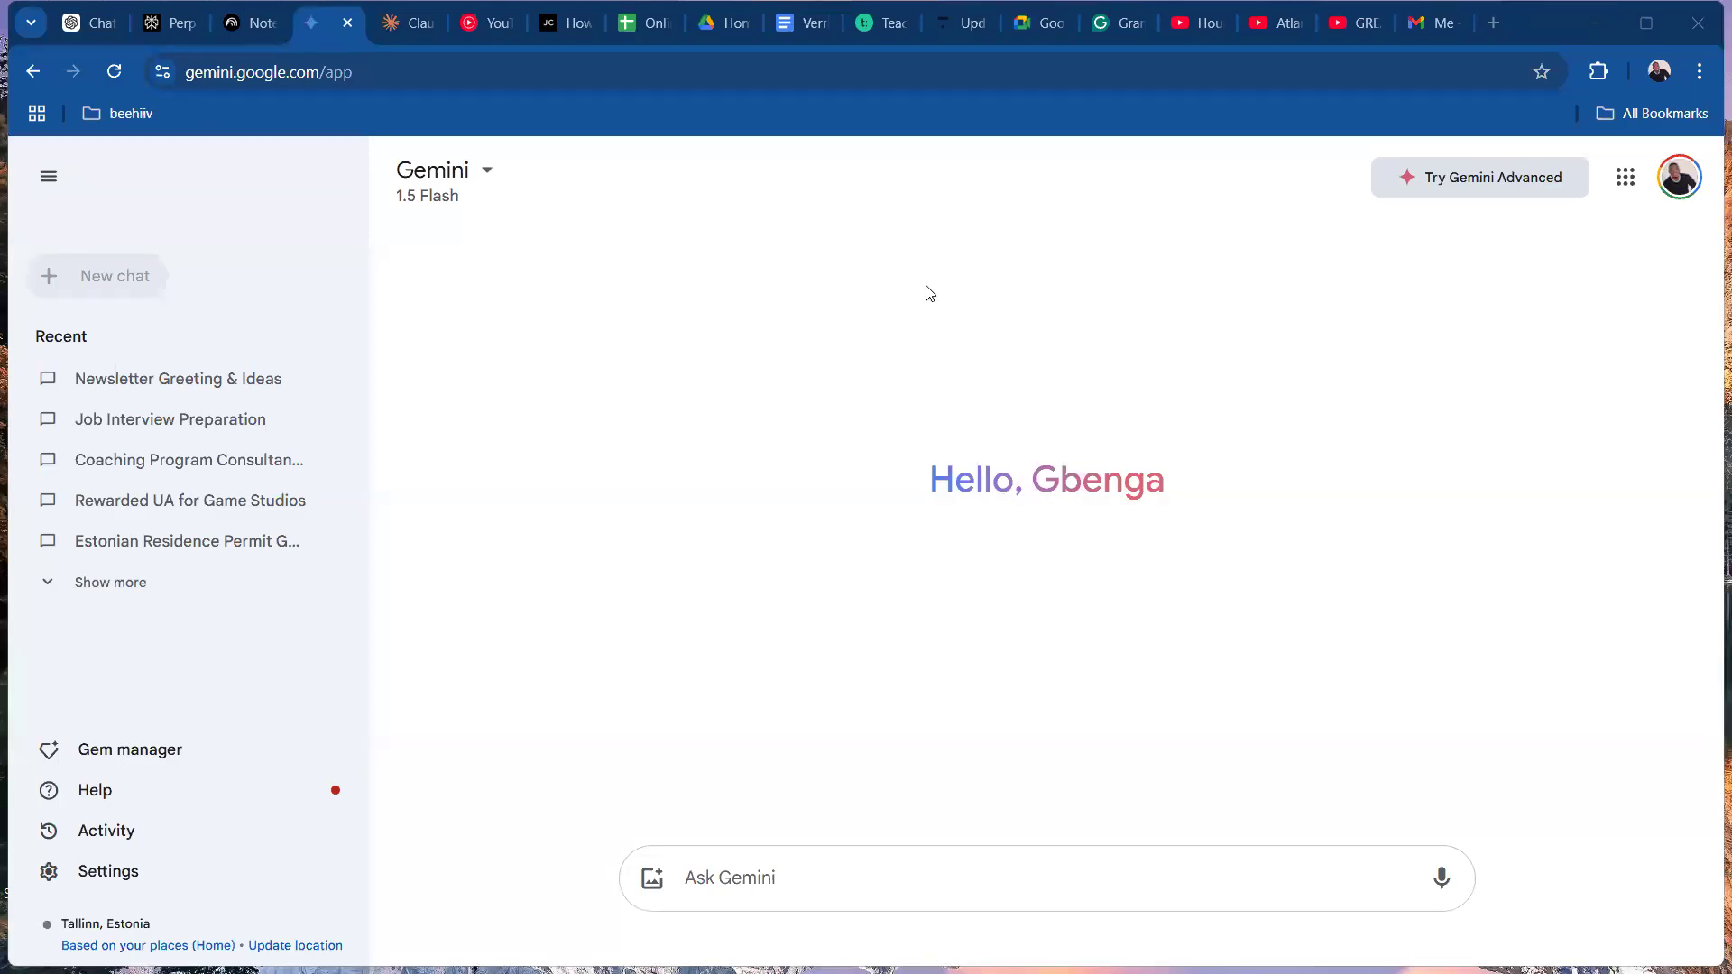
View the NotebookLM, ChatGPT and Perplexity home pages in turn, switching Perplexity's Pro mode off and on again.
left_click(254, 28)
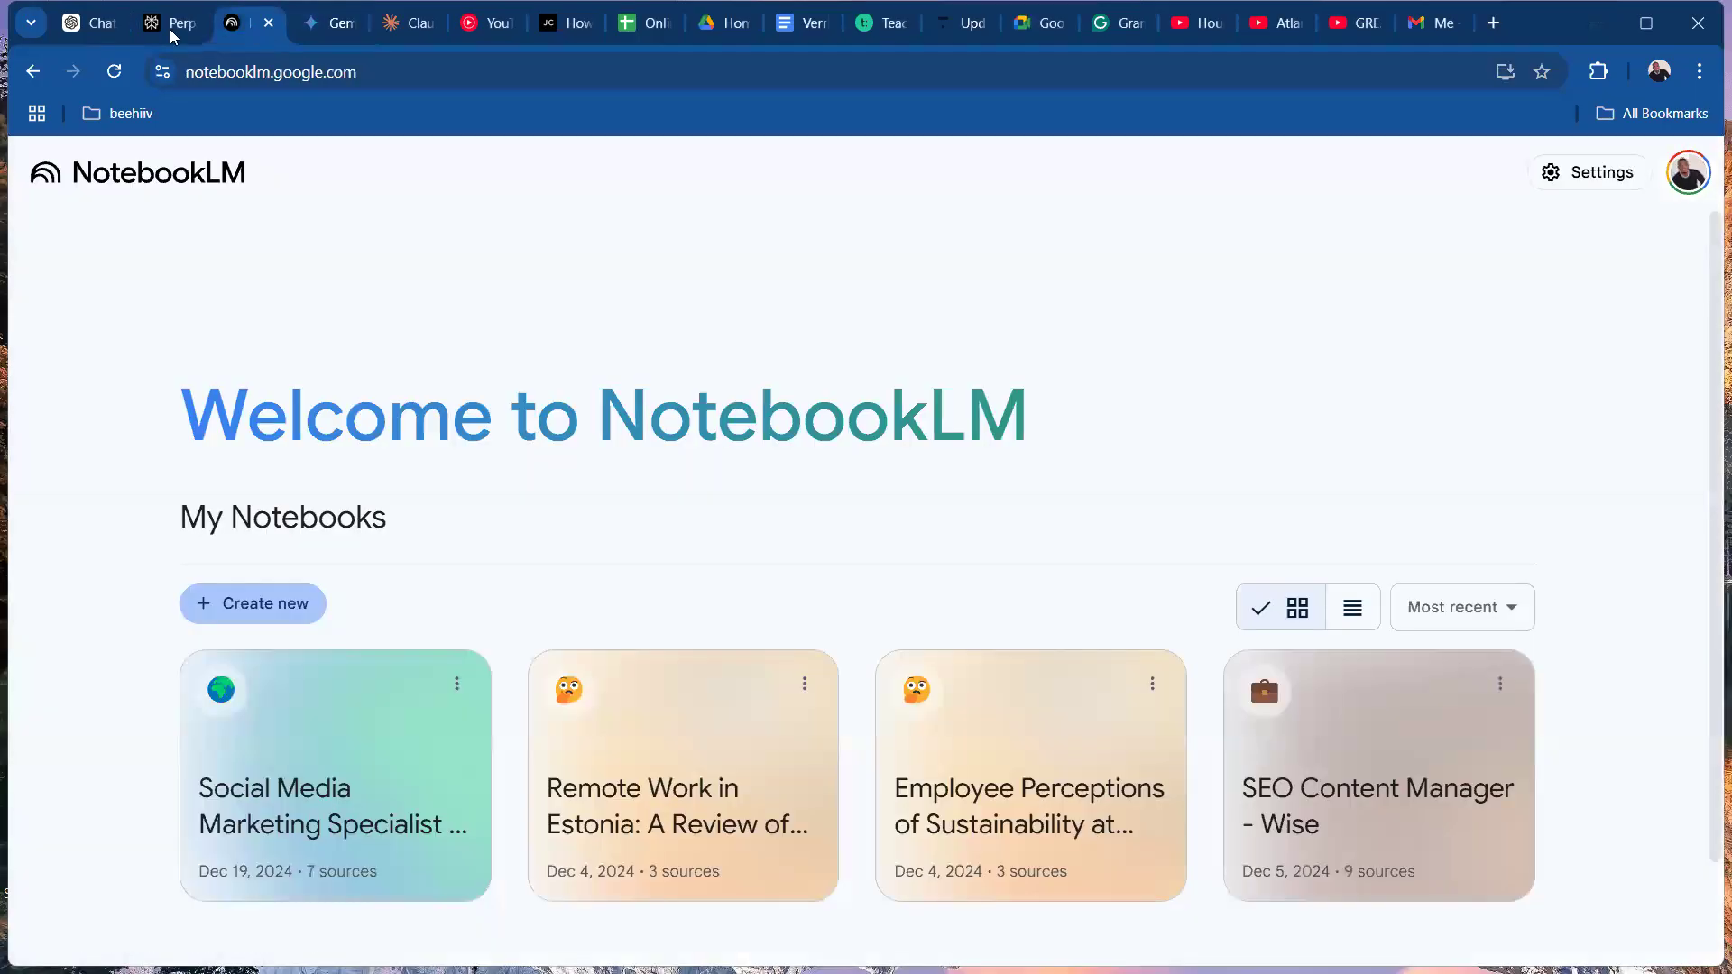
left_click(101, 31)
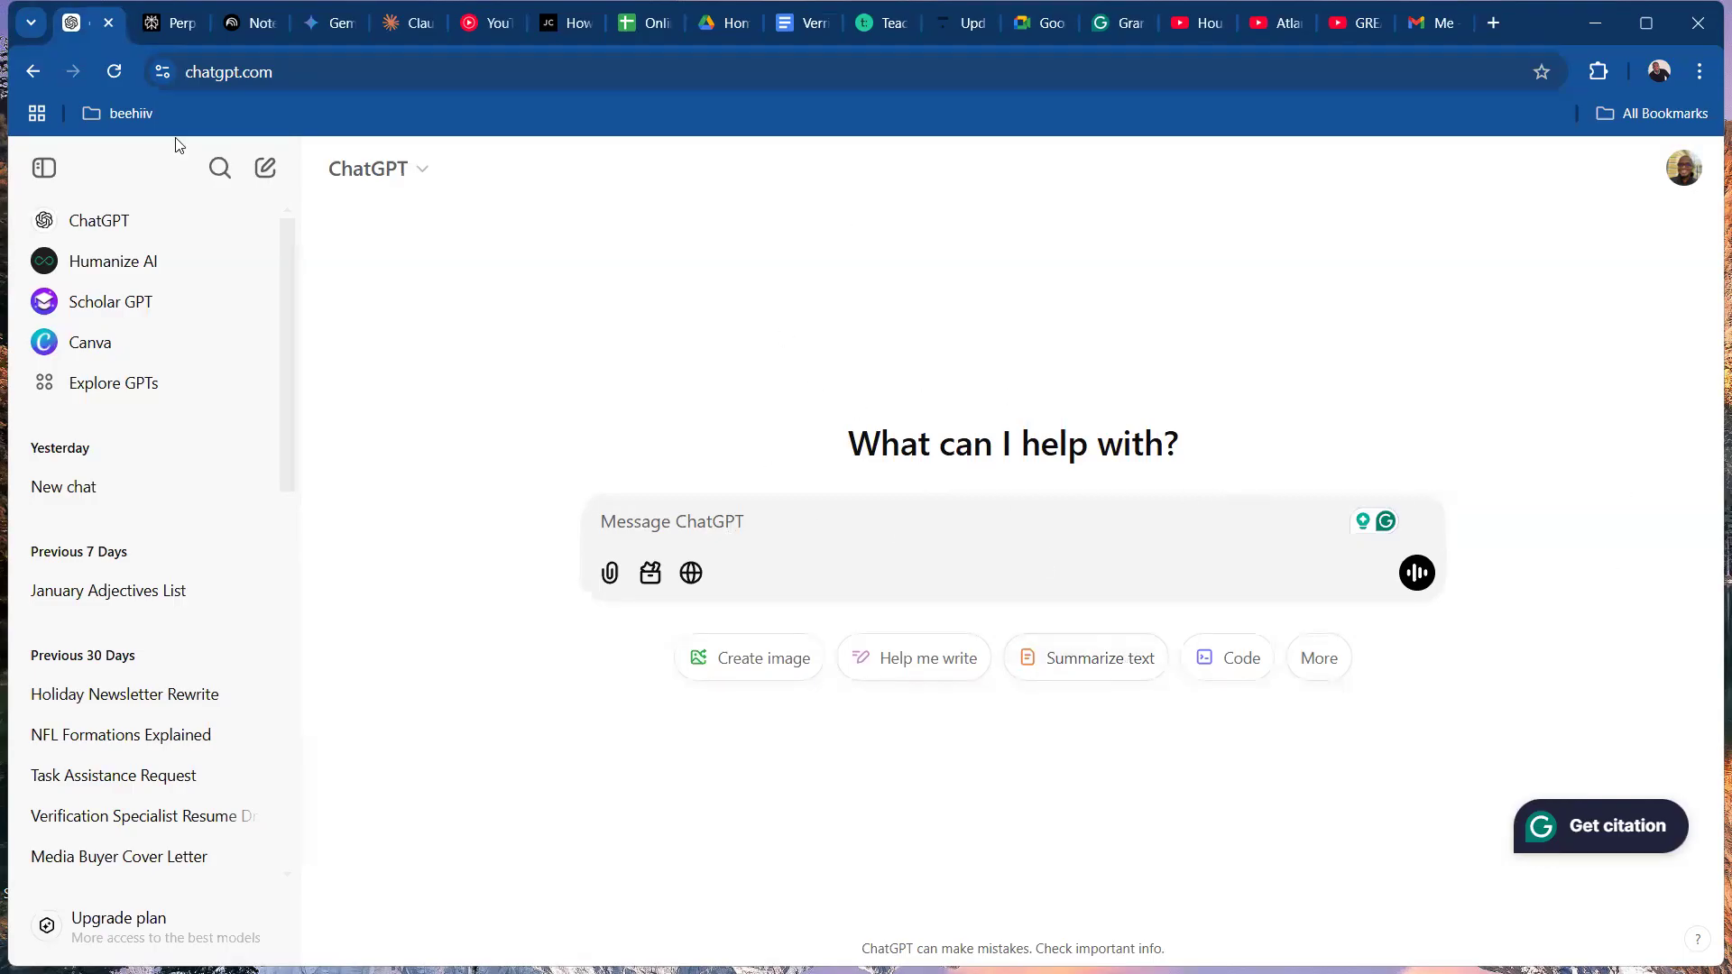
left_click(176, 23)
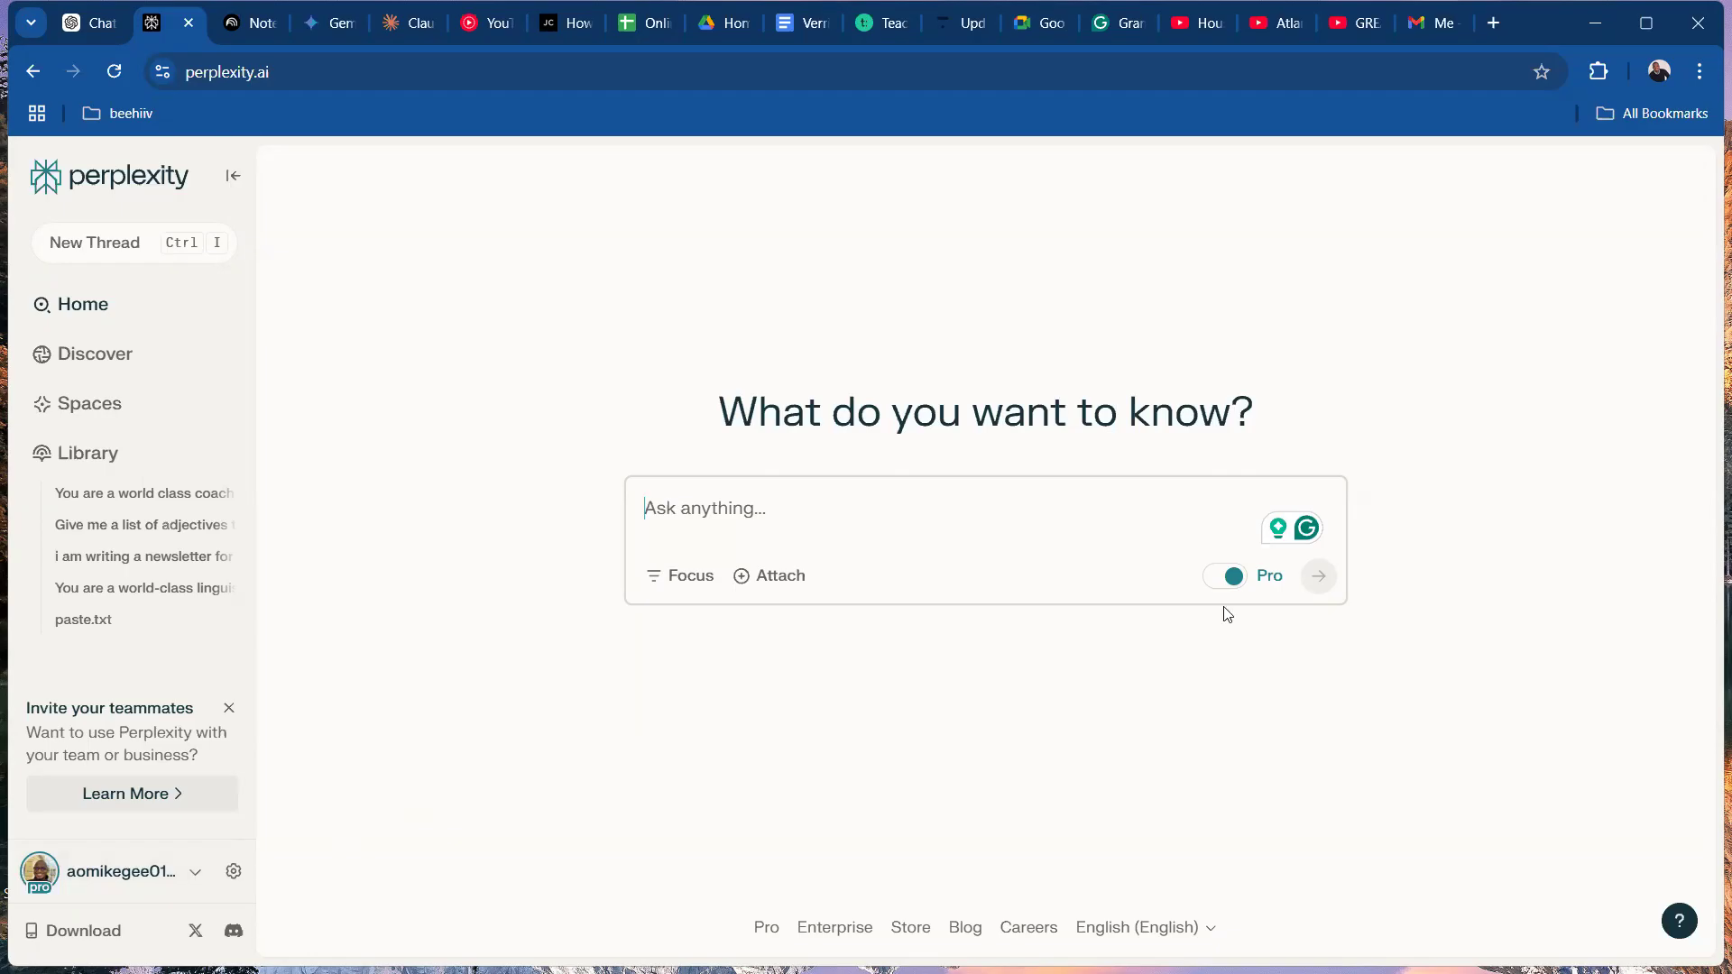
left_click(1223, 578)
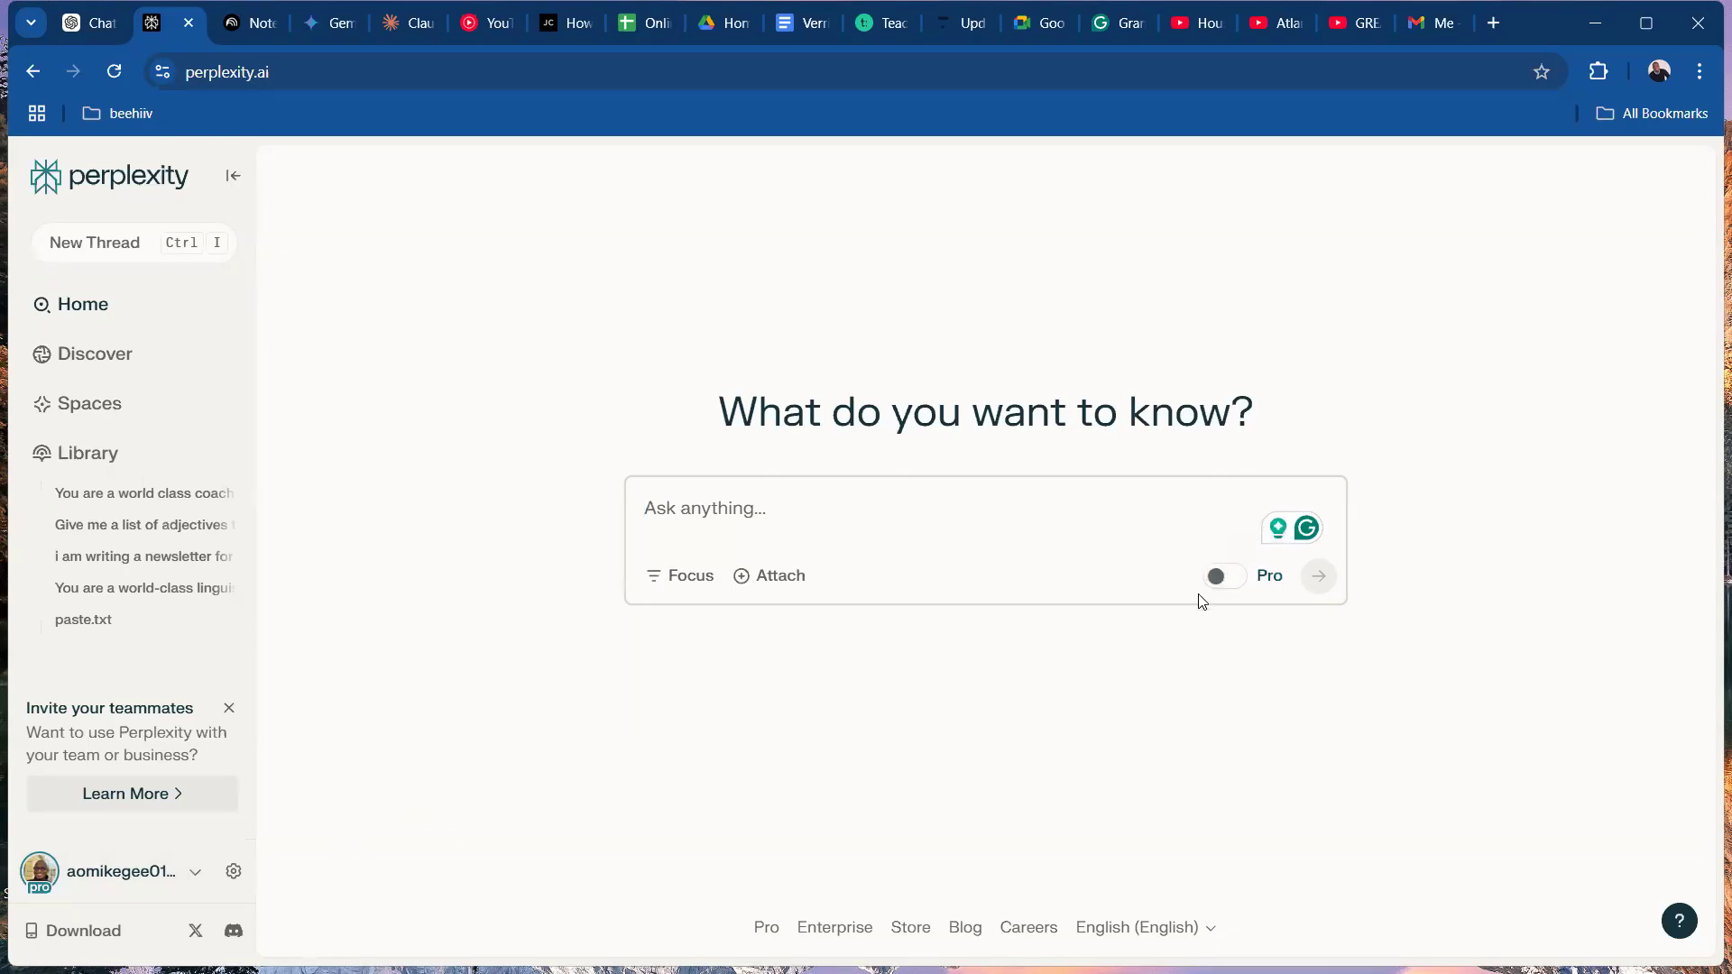
left_click(1245, 582)
left_click(234, 872)
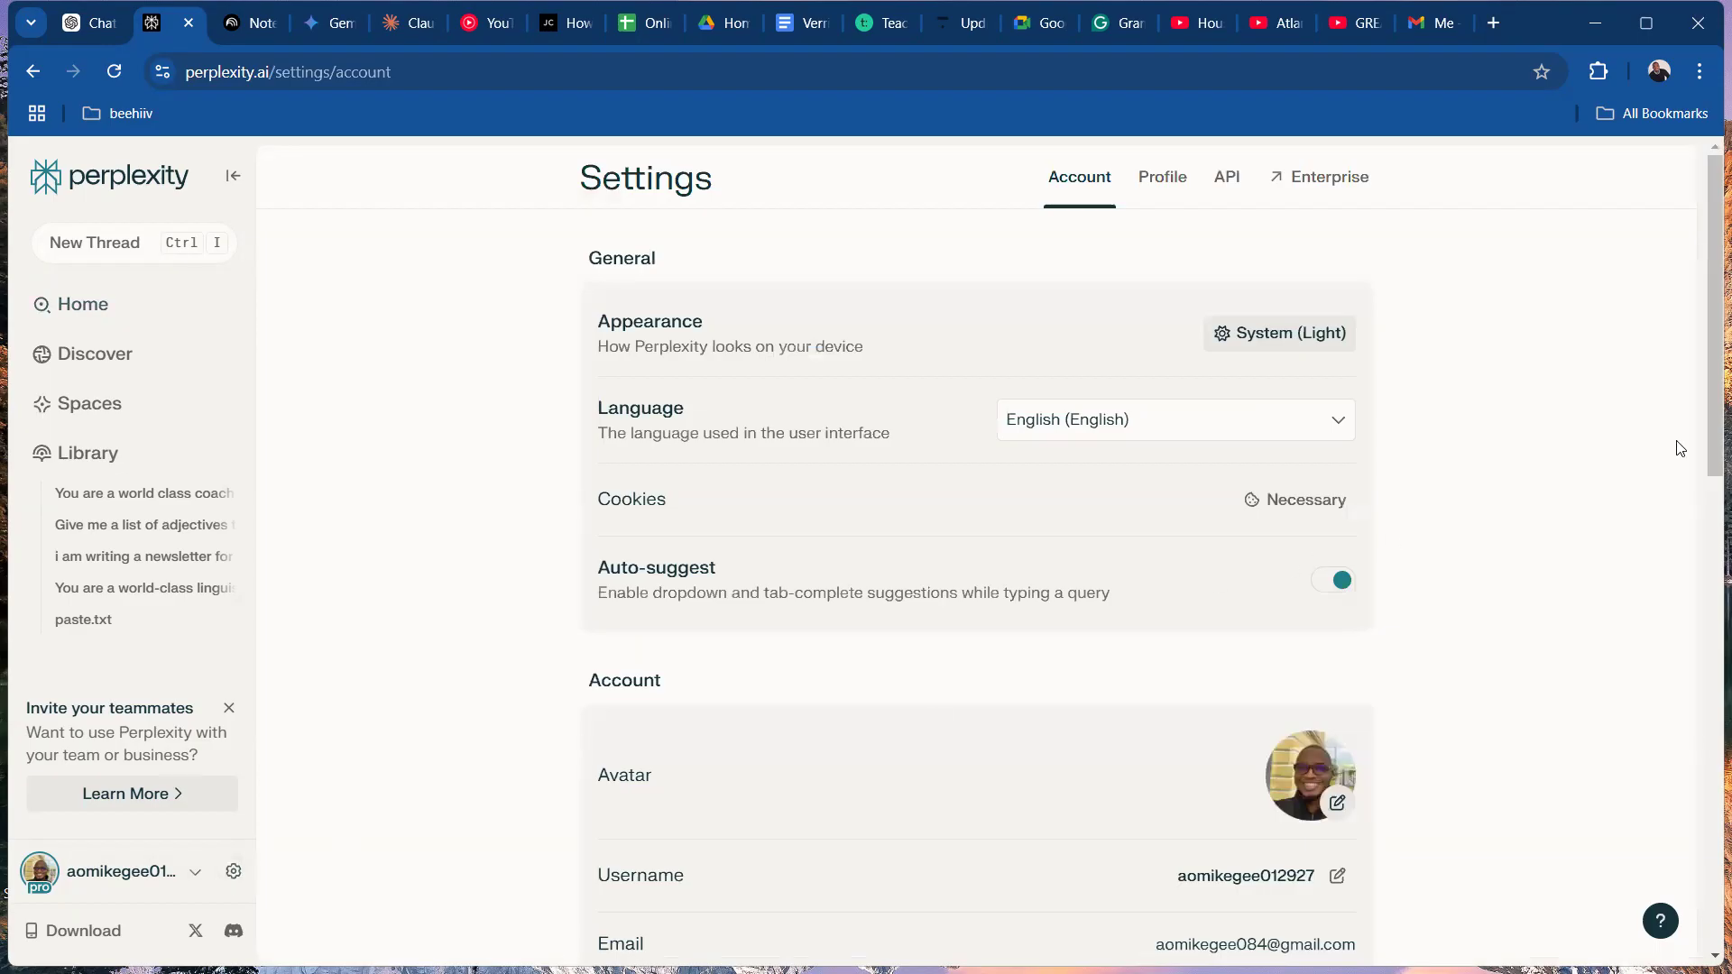
left_click_drag(1708, 441, 1708, 740)
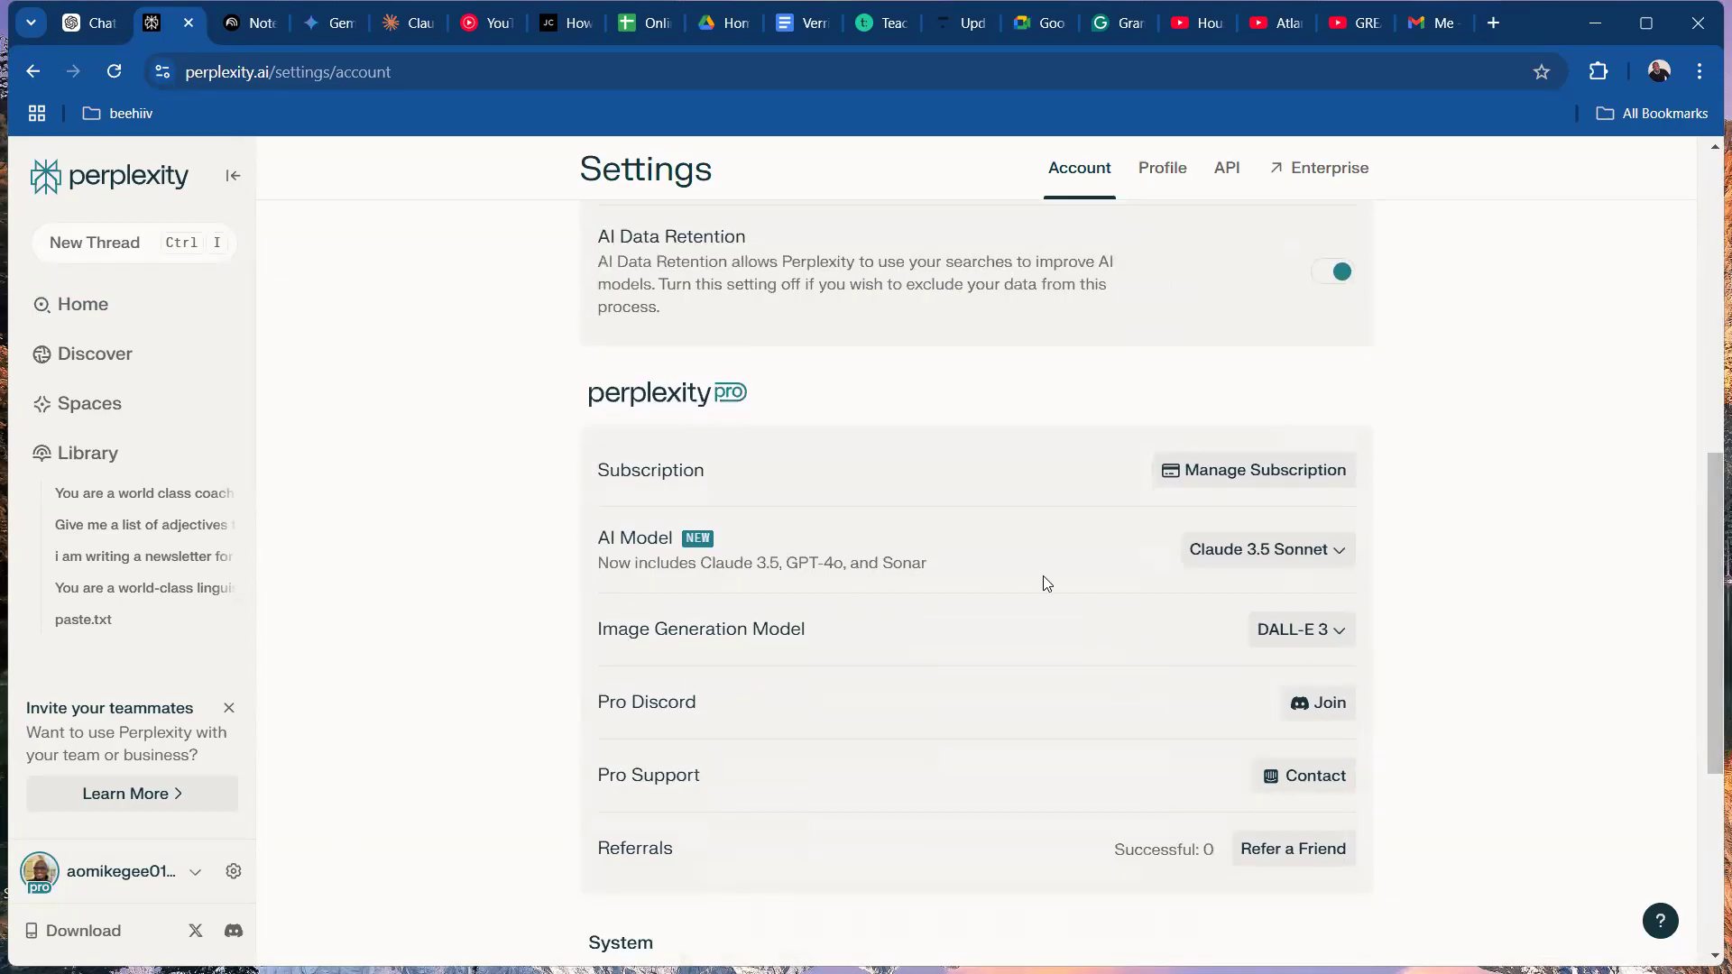
left_click(1261, 552)
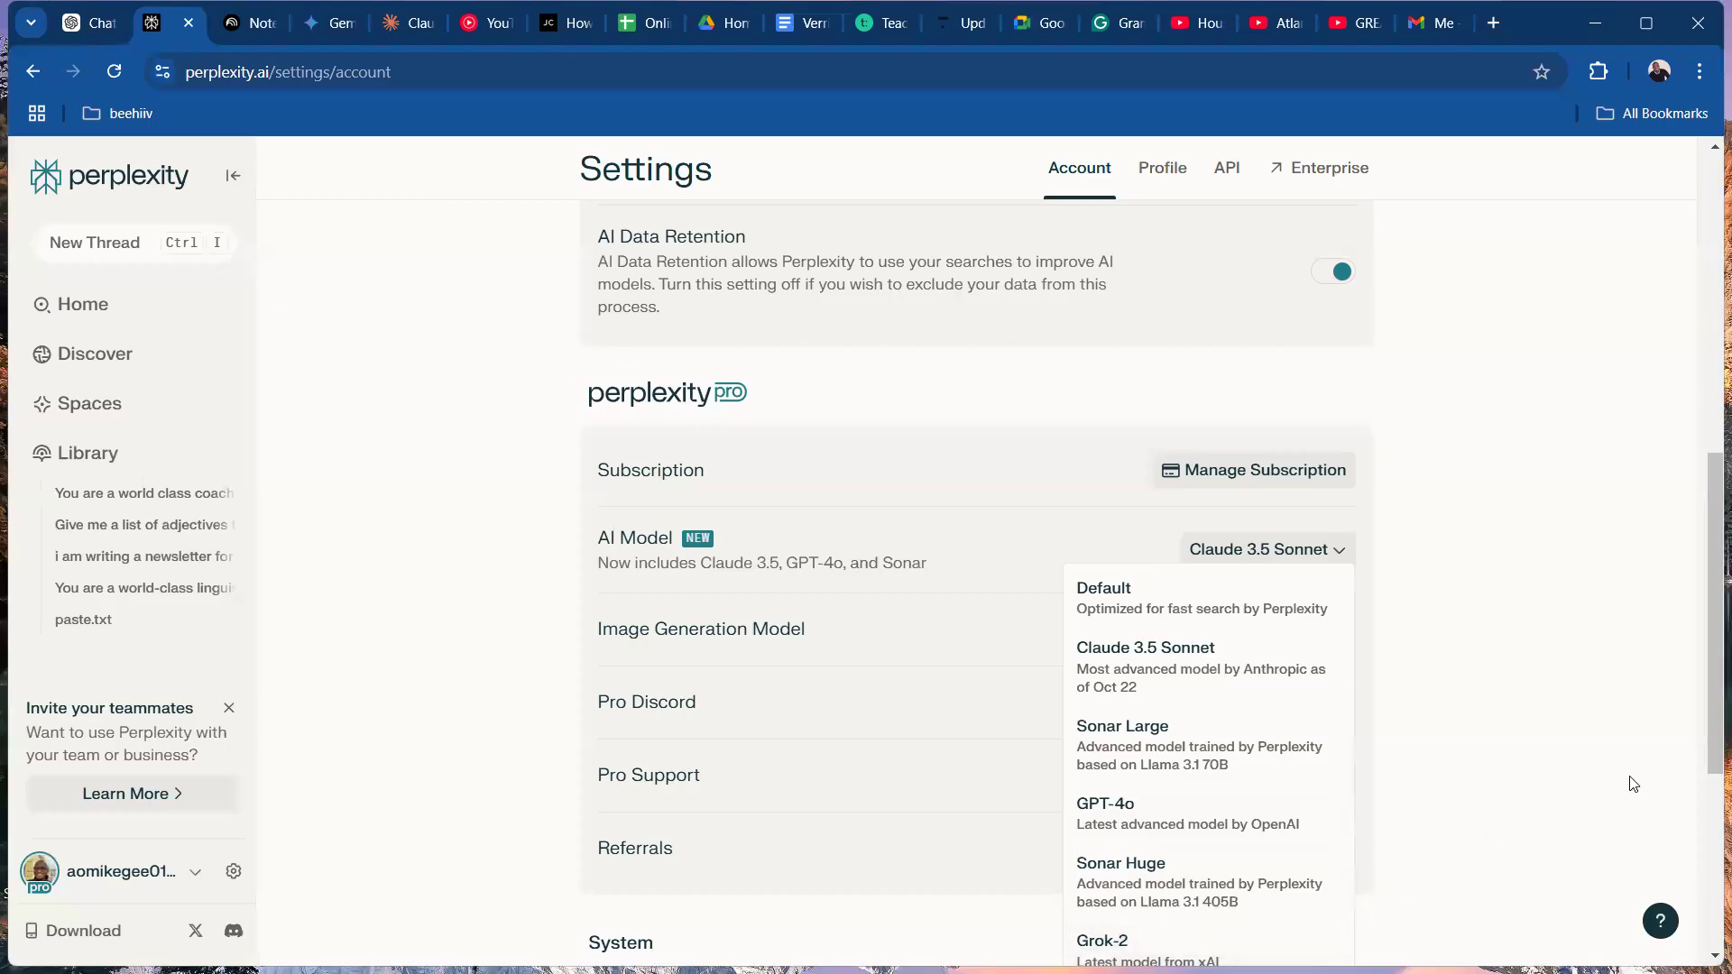
scroll(1708, 762, "down", 3)
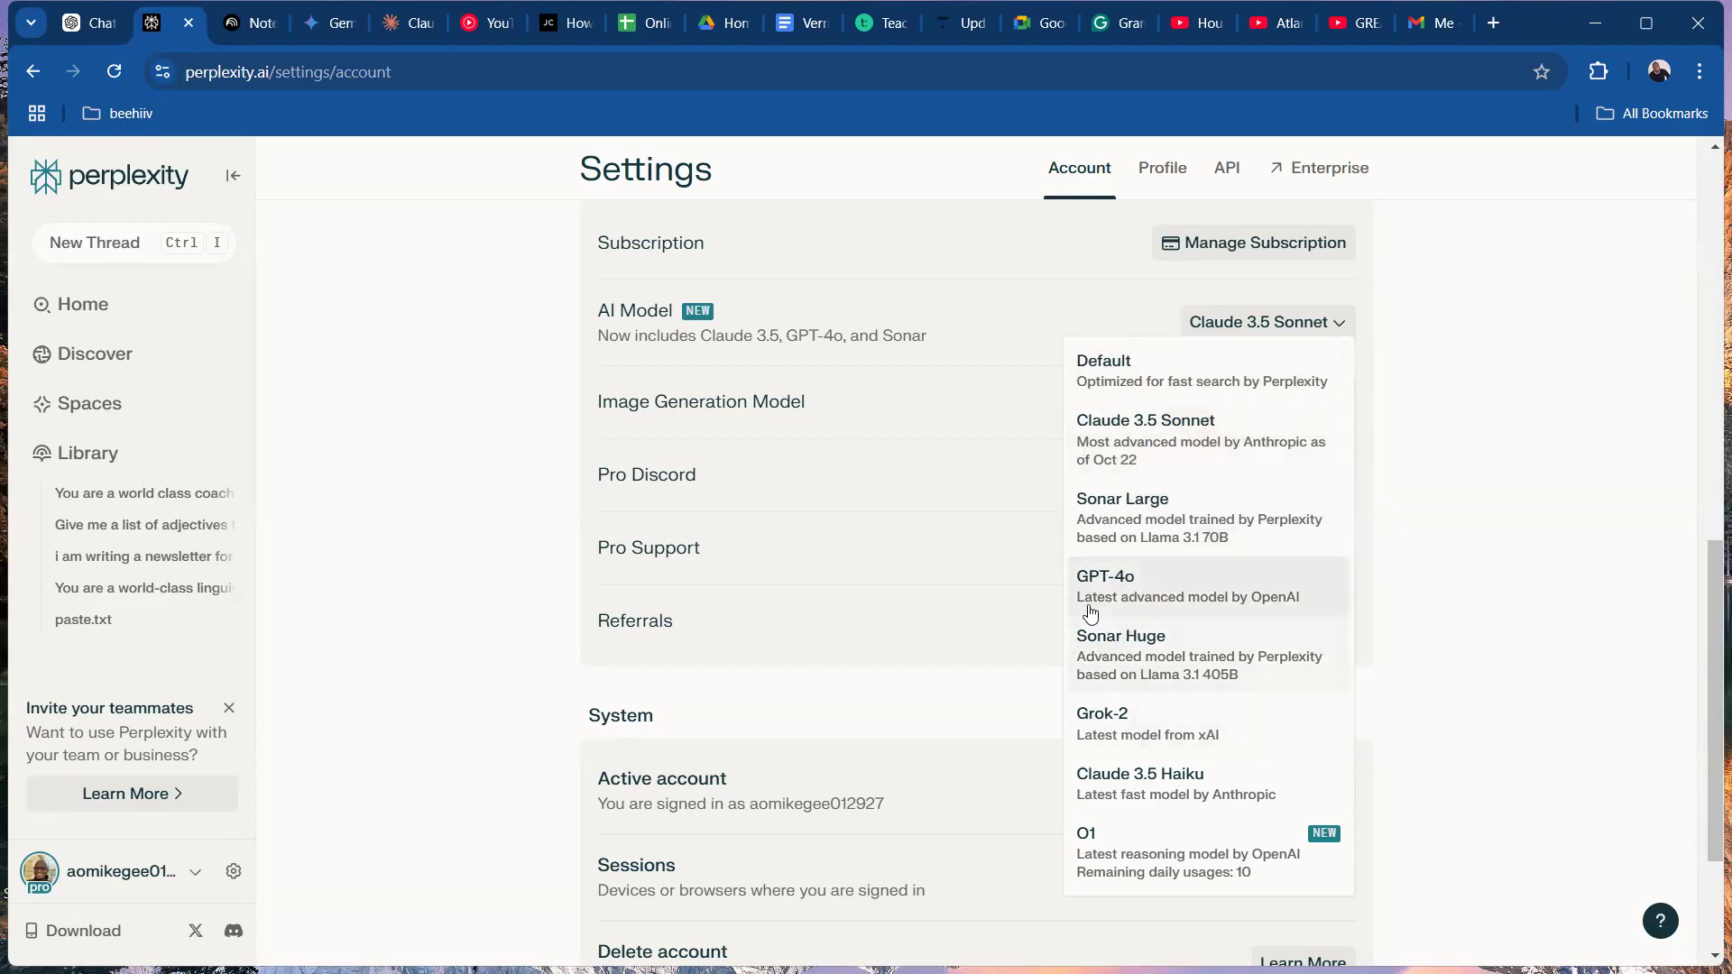
left_click(1128, 586)
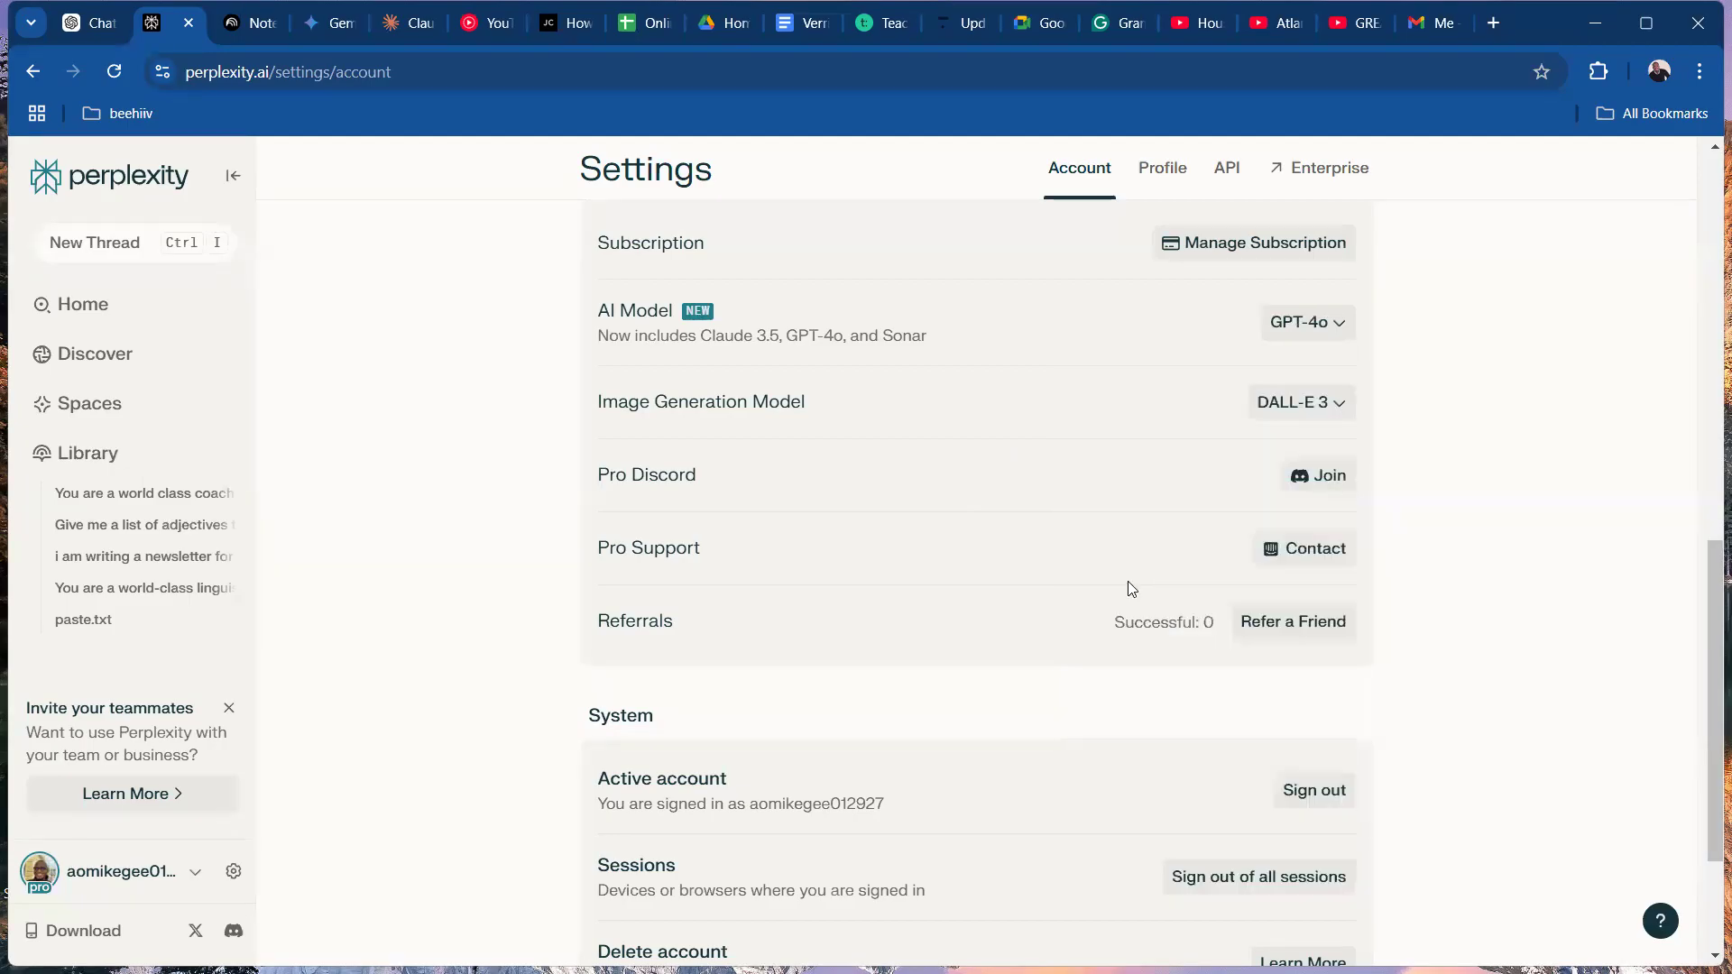
Review the available AI models, set the model to Claude 3.5 Sonnet, and return to the Perplexity home page.
left_click(1312, 340)
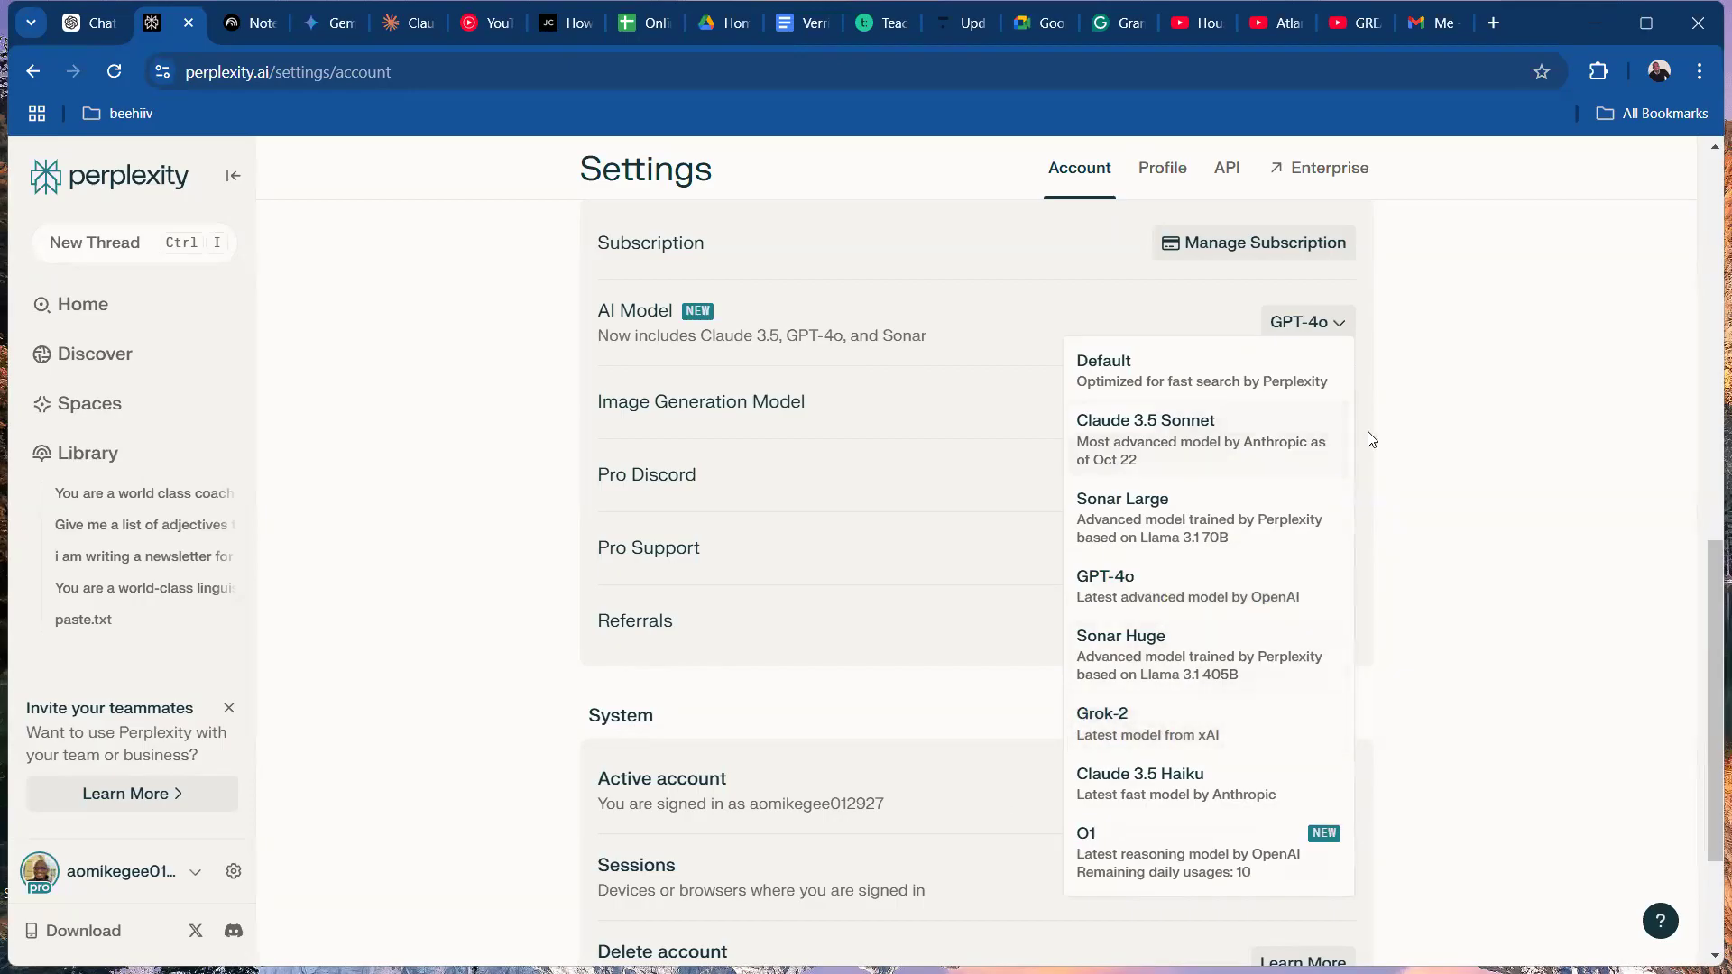
left_click(1431, 447)
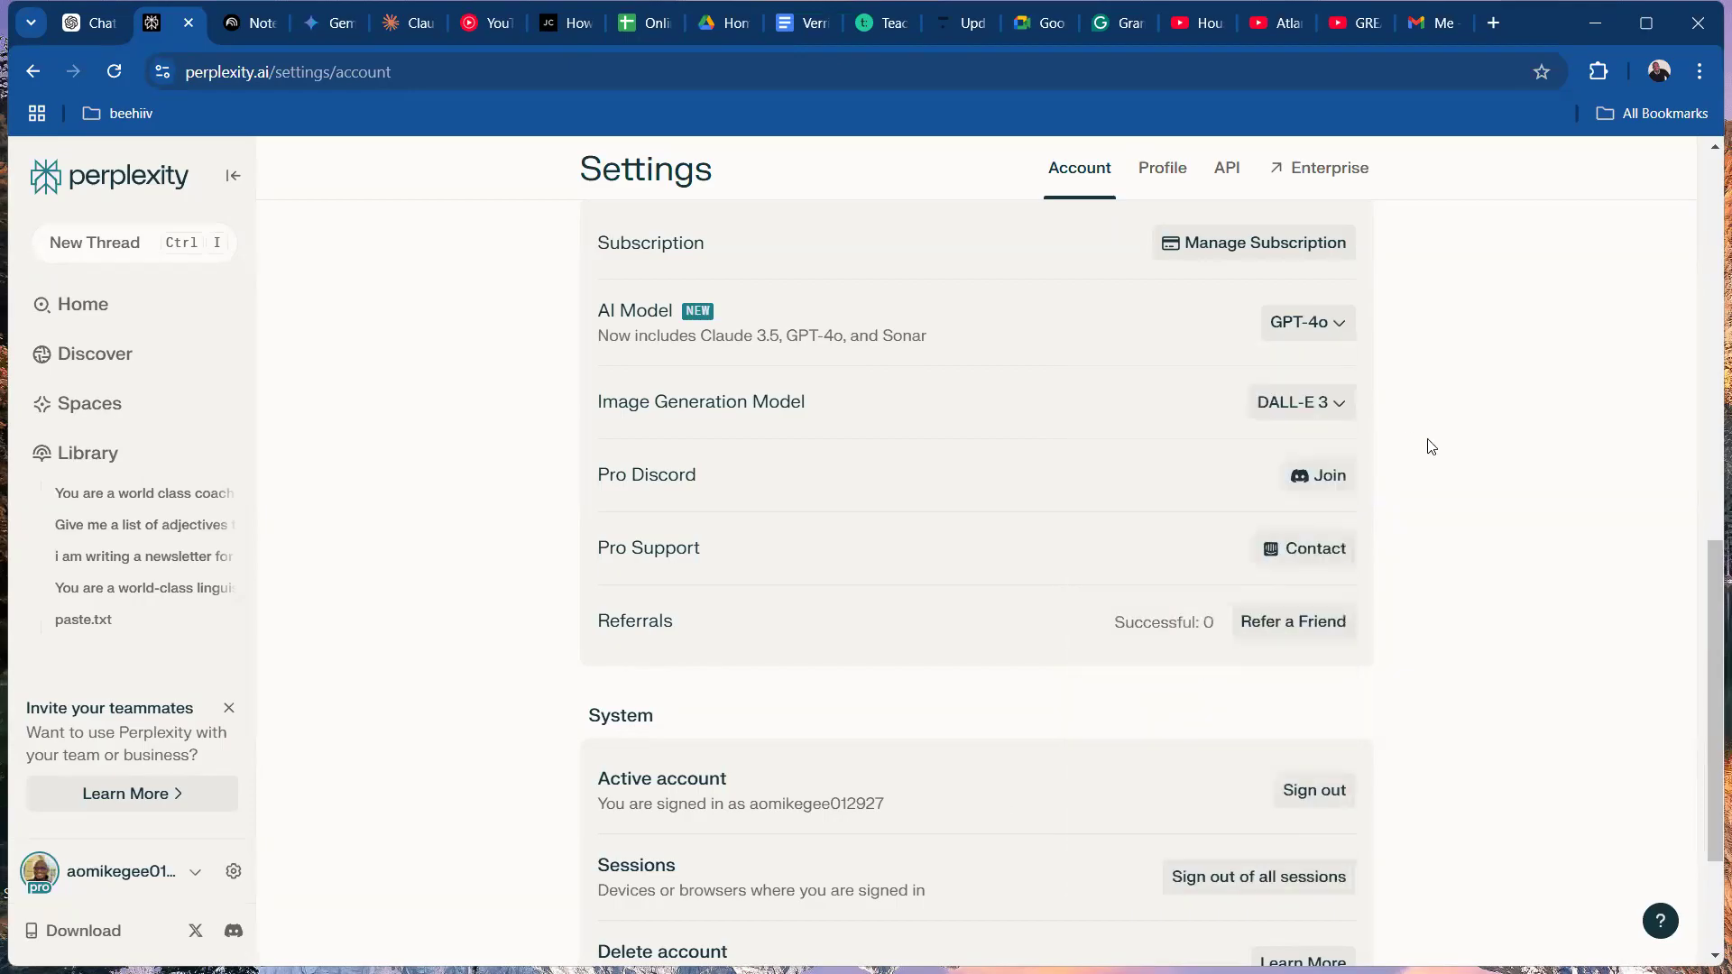
left_click(1316, 322)
left_click(1190, 438)
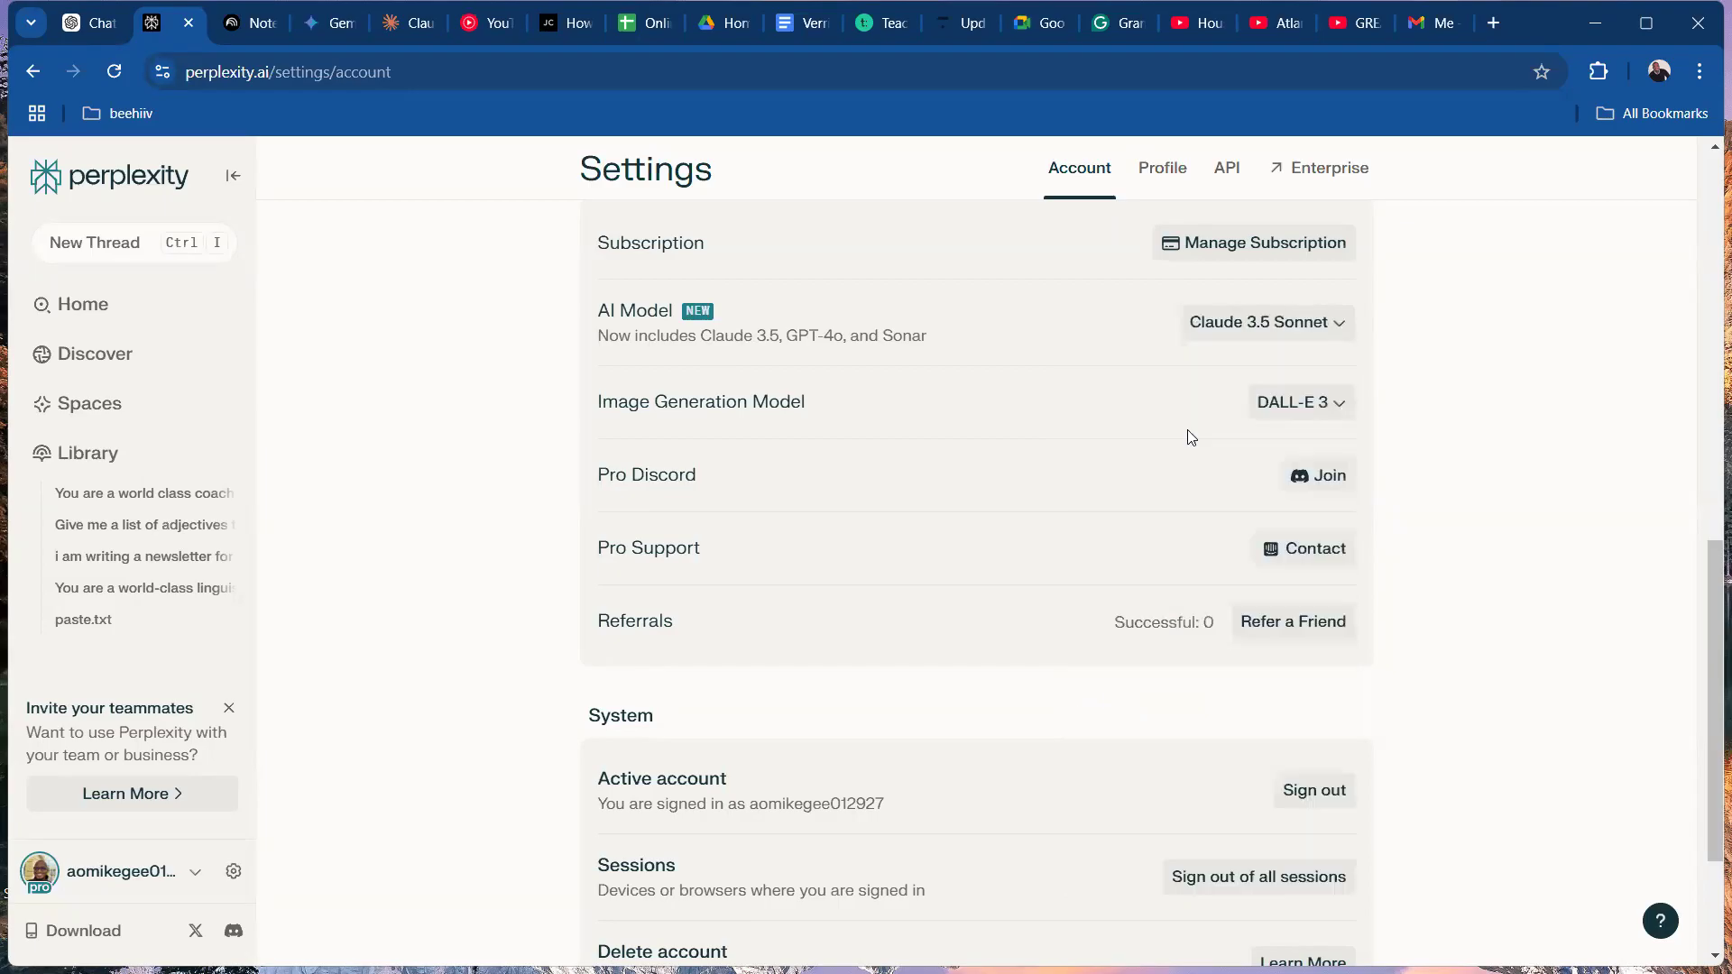
left_click_drag(1708, 589, 1707, 201)
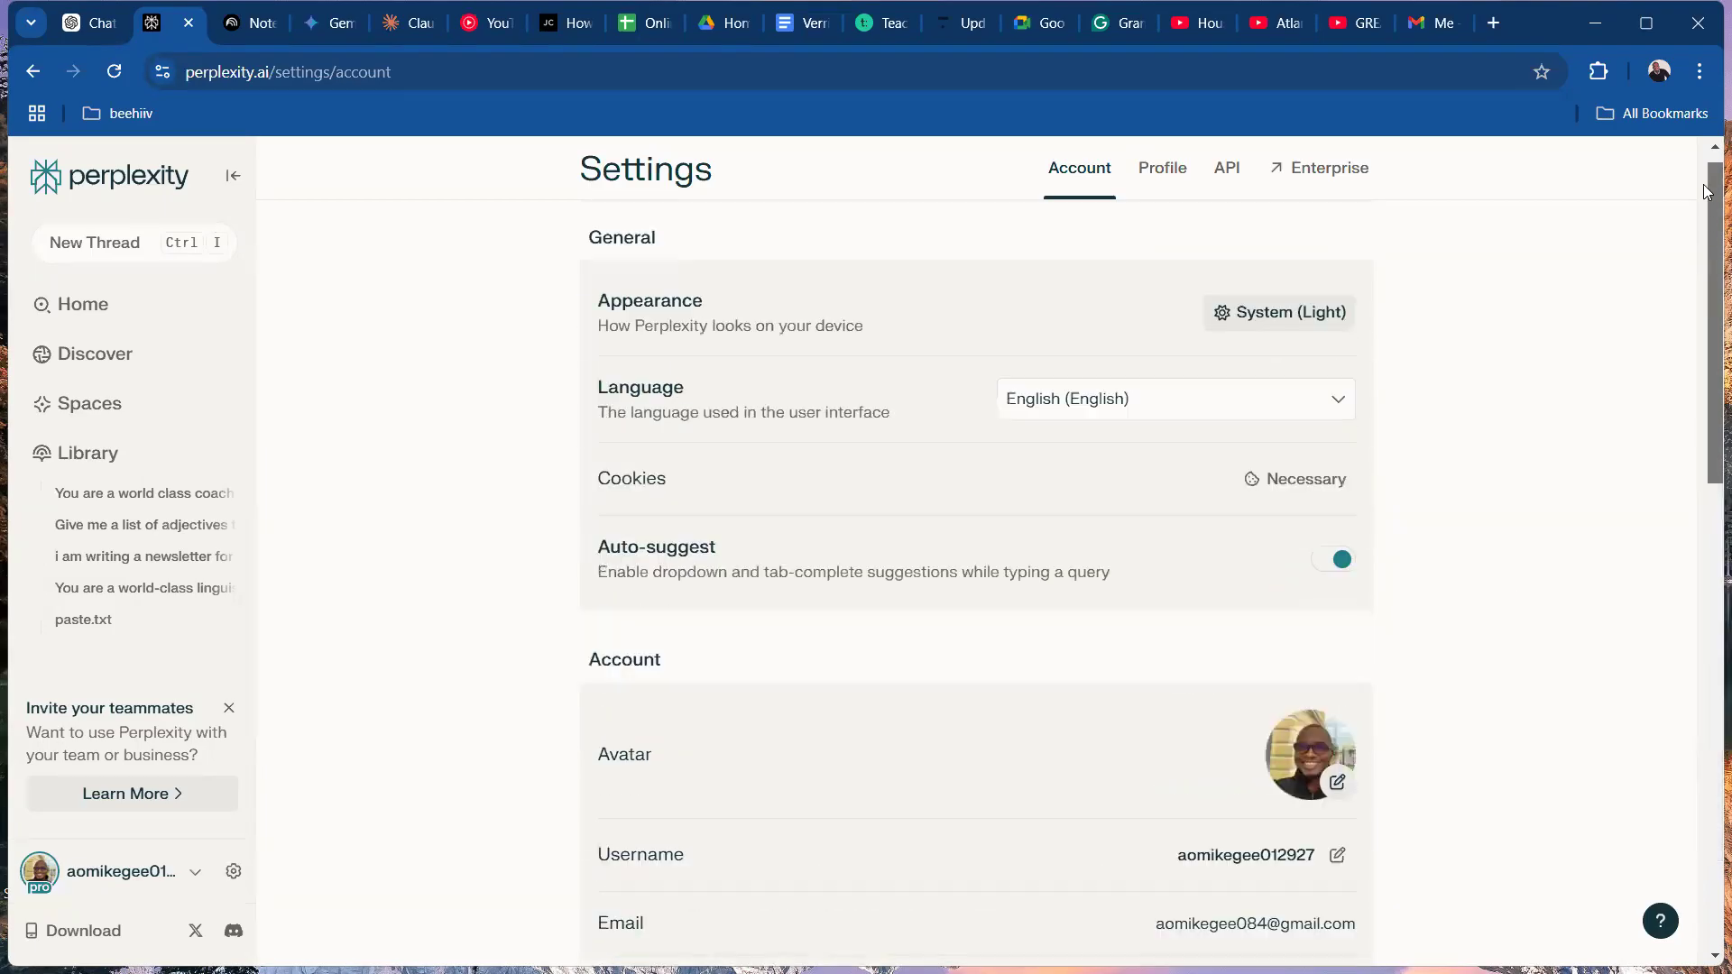
left_click(183, 186)
Look over the ChatGPT and Perplexity pages, and examine the model versions offered in Gemini.
left_click(90, 23)
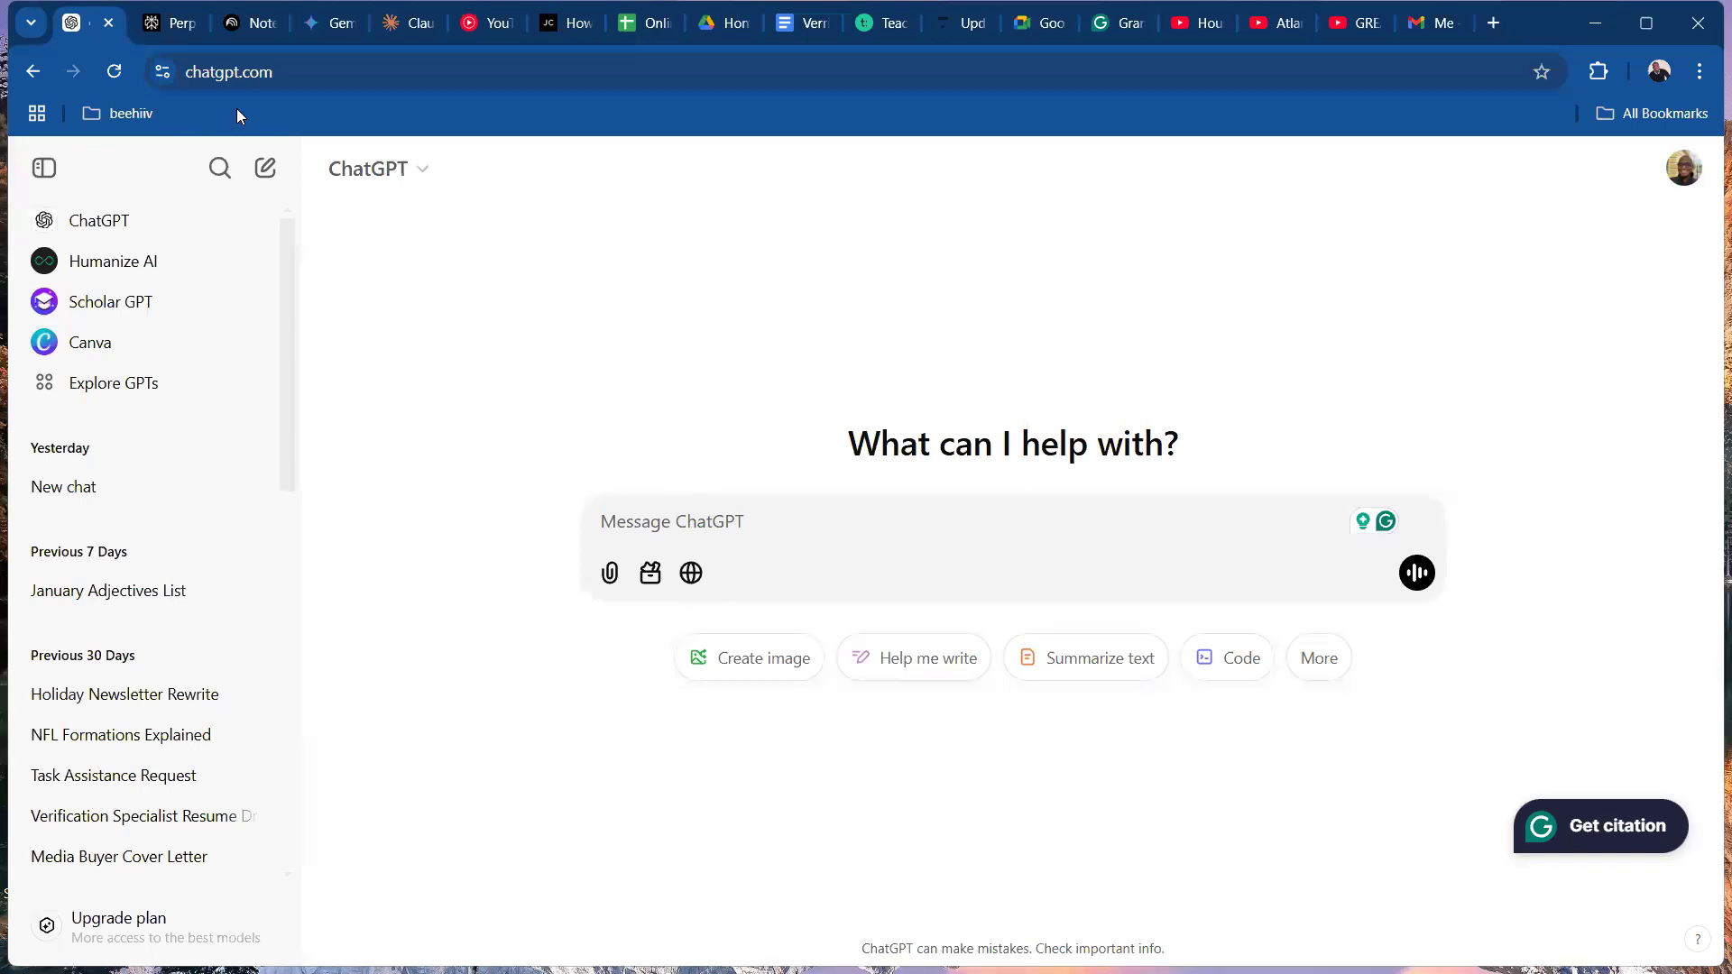
left_click(174, 25)
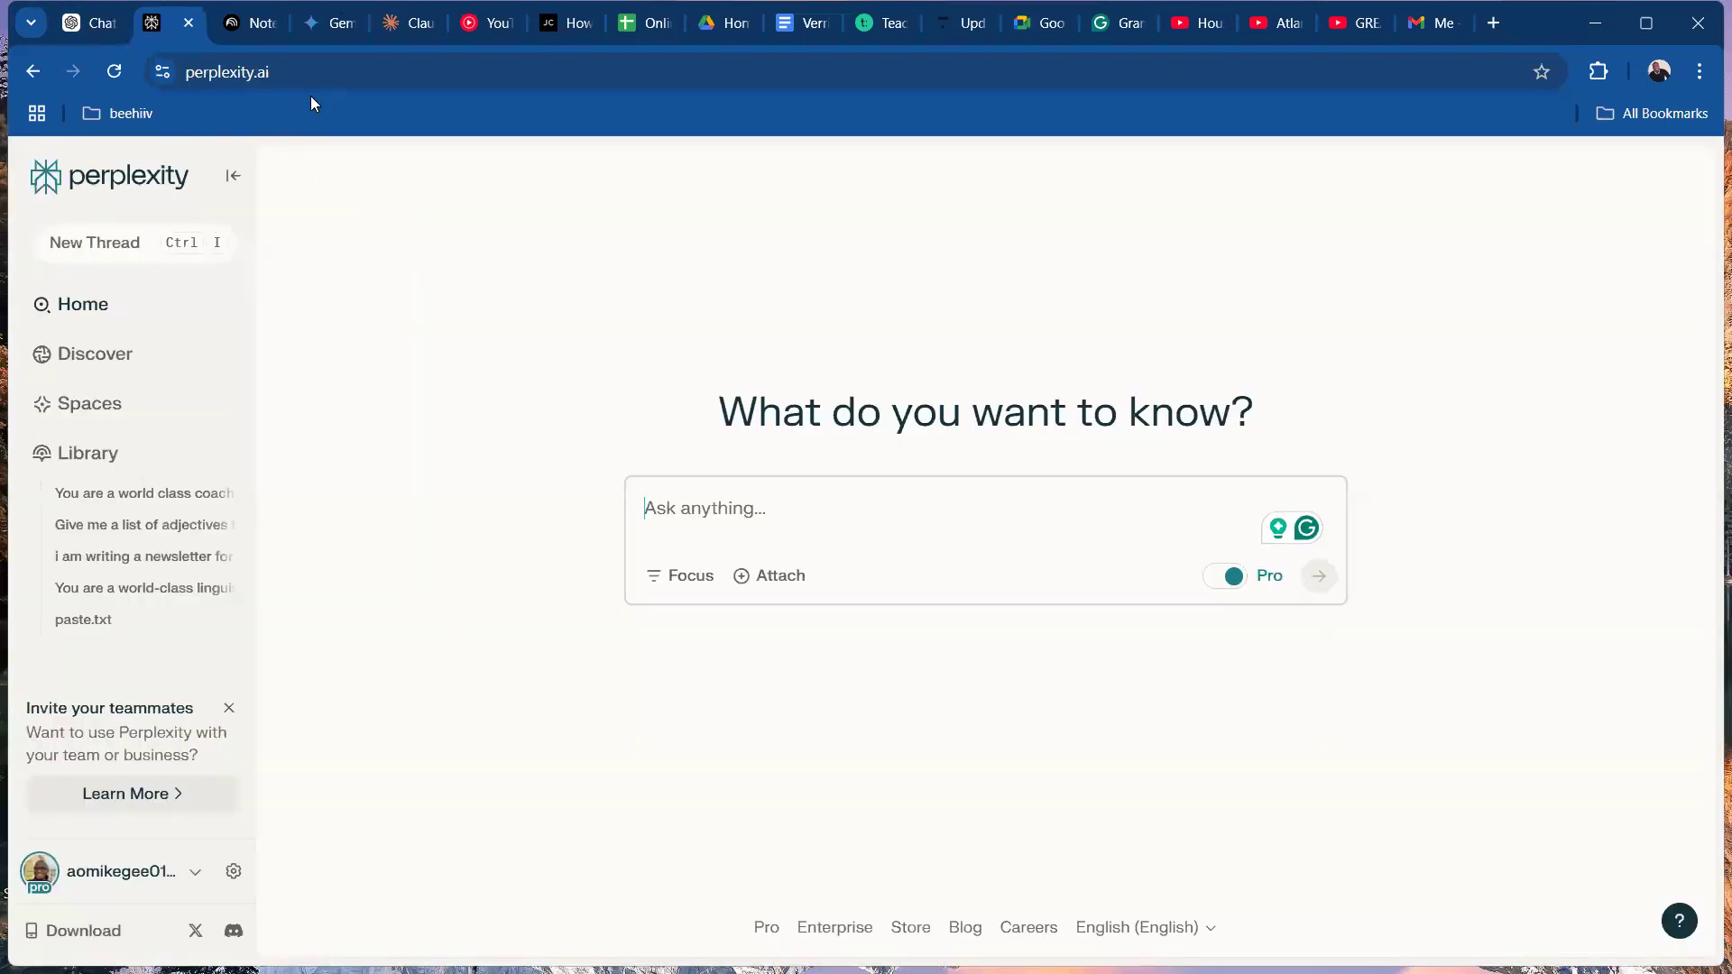
left_click(323, 23)
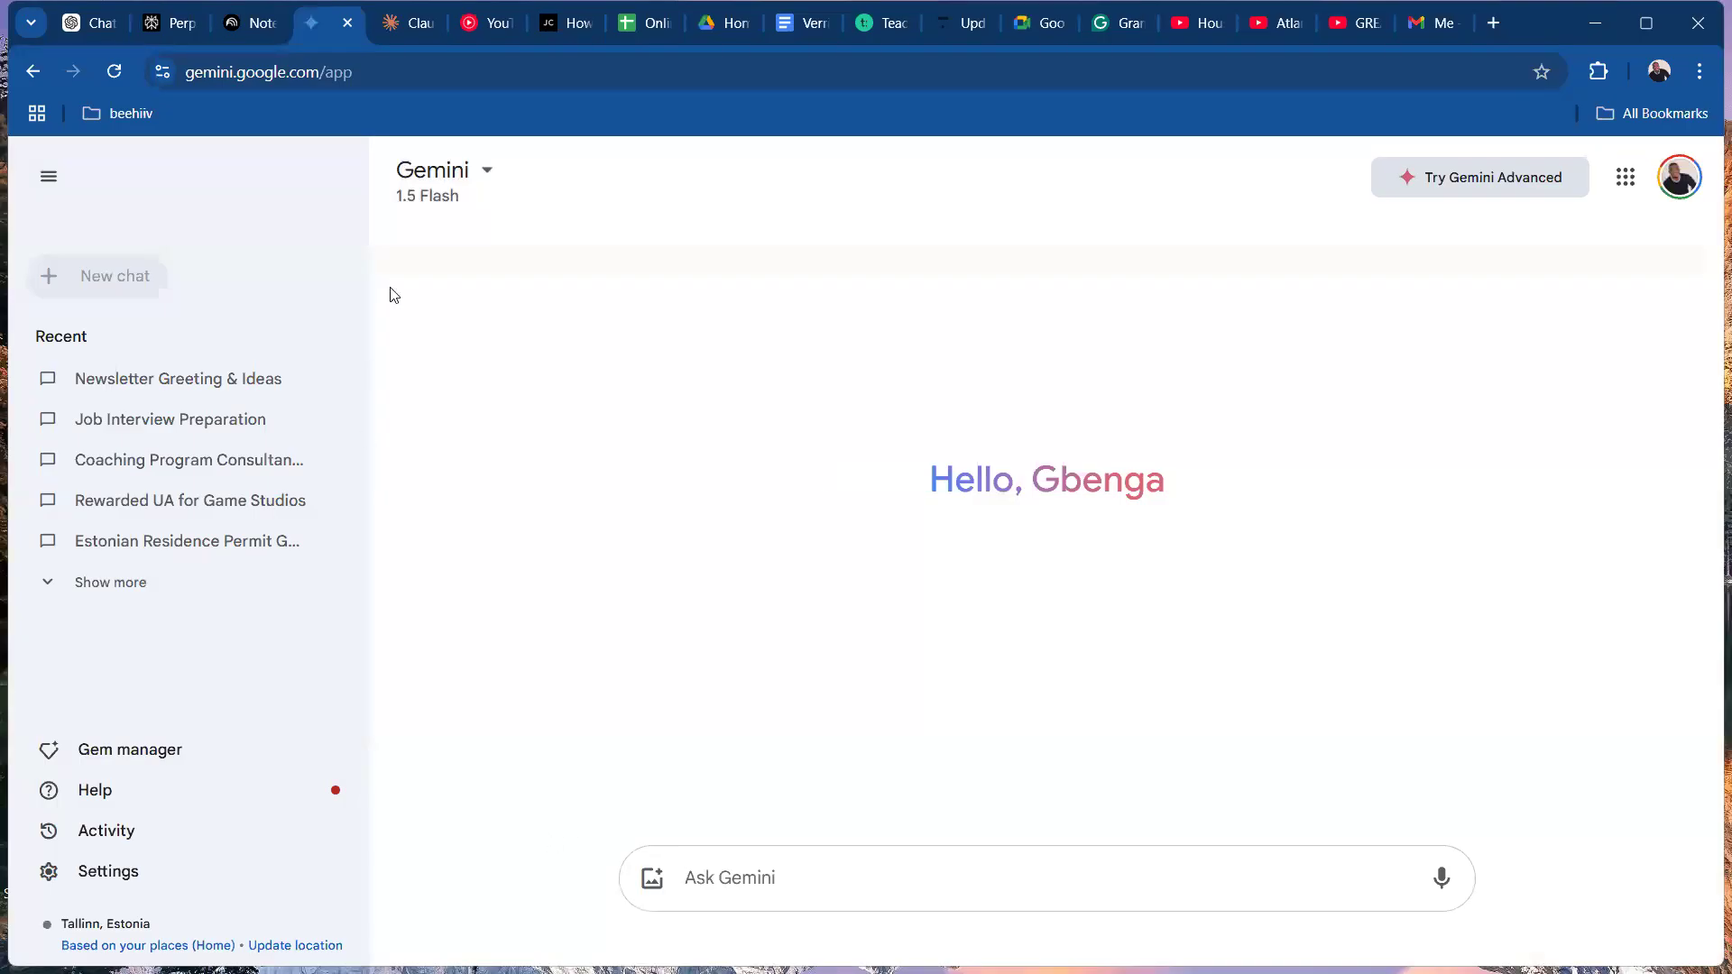
left_click(475, 171)
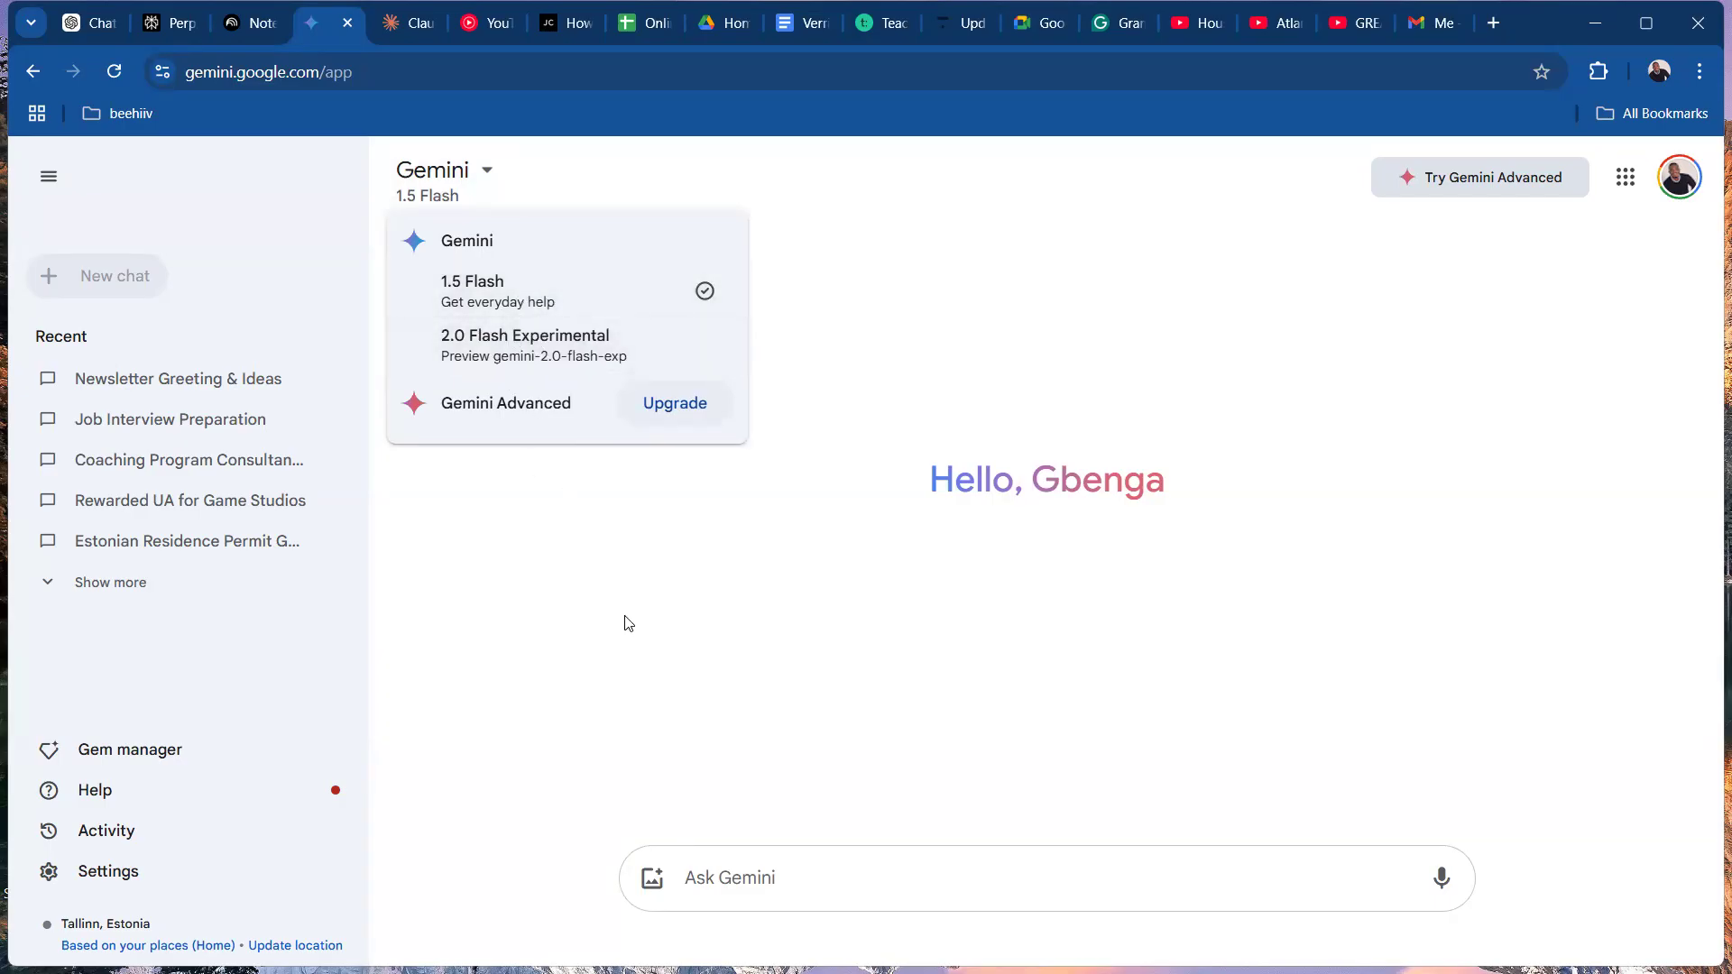
left_click(633, 564)
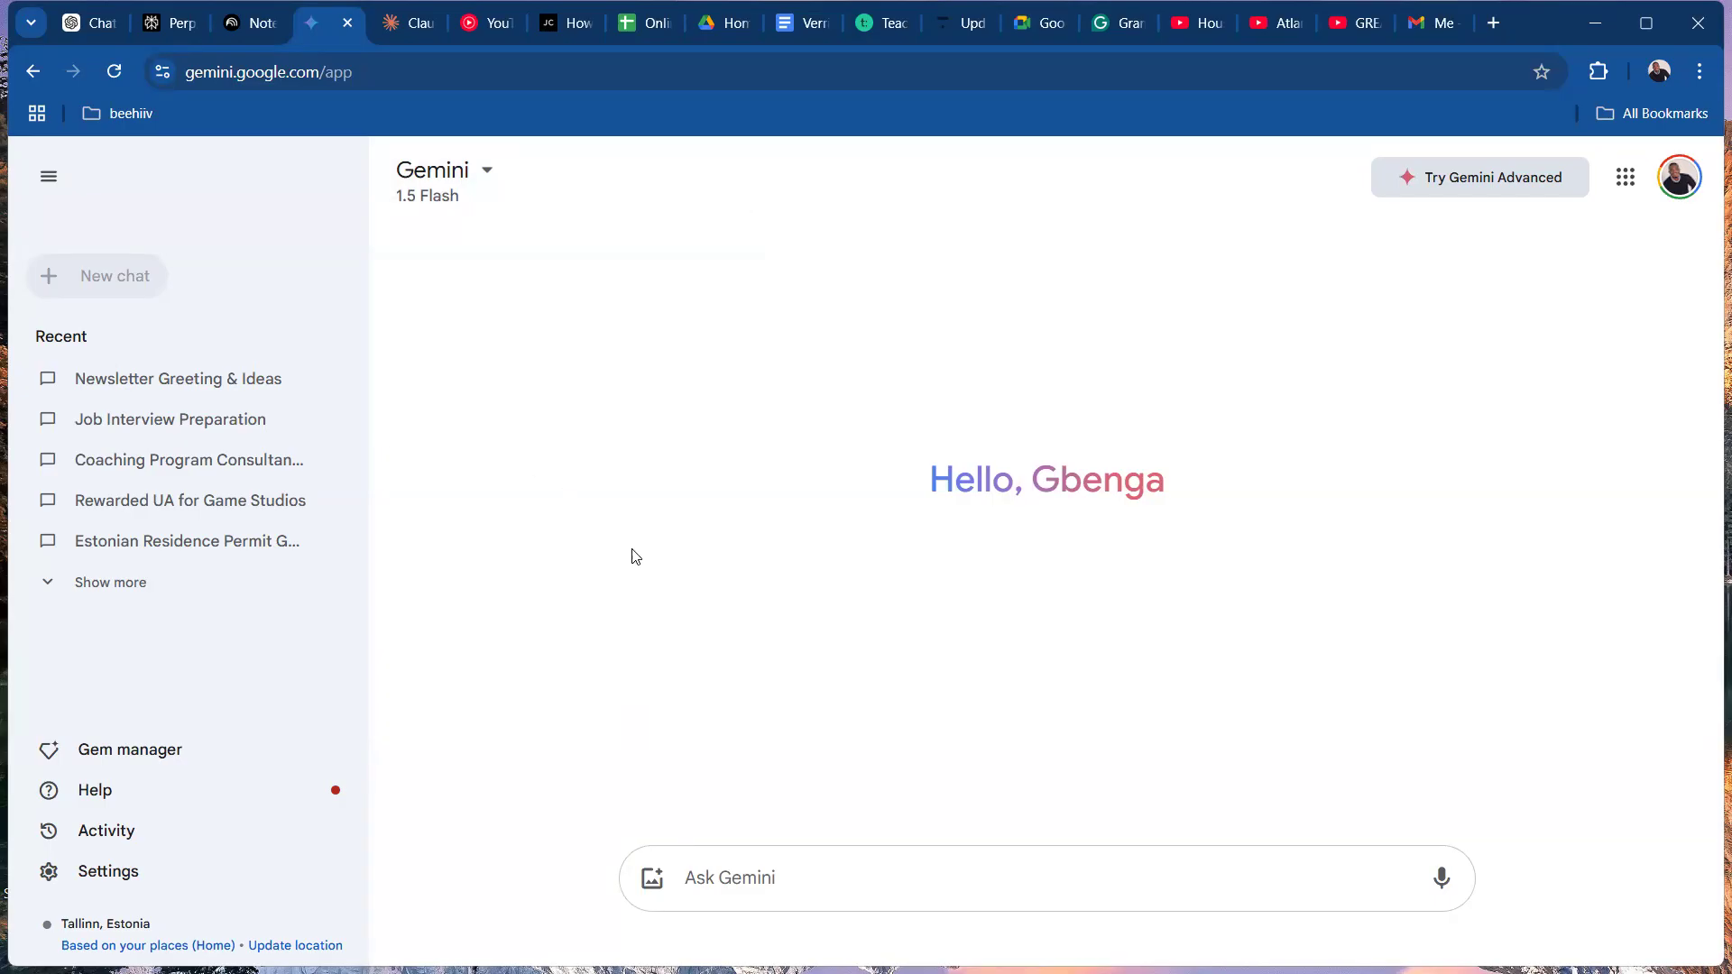
View Claude's home page and chat sidebar, and return to ChatGPT's message box.
left_click(402, 26)
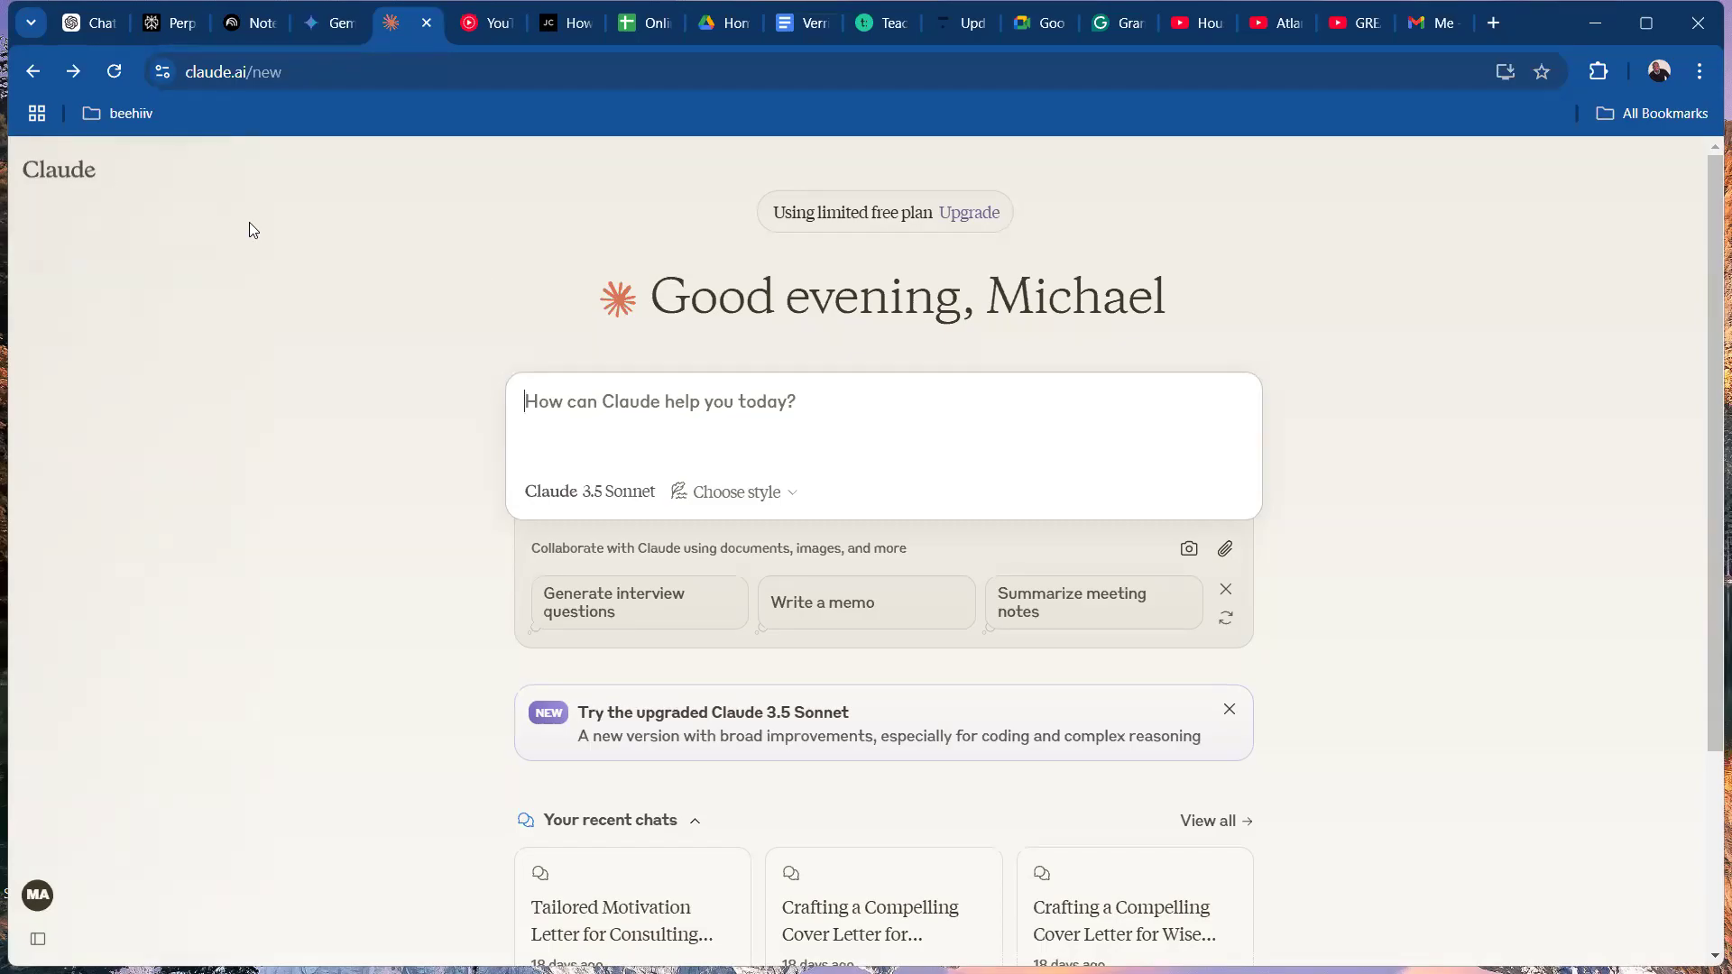
mouse_move(103, 151)
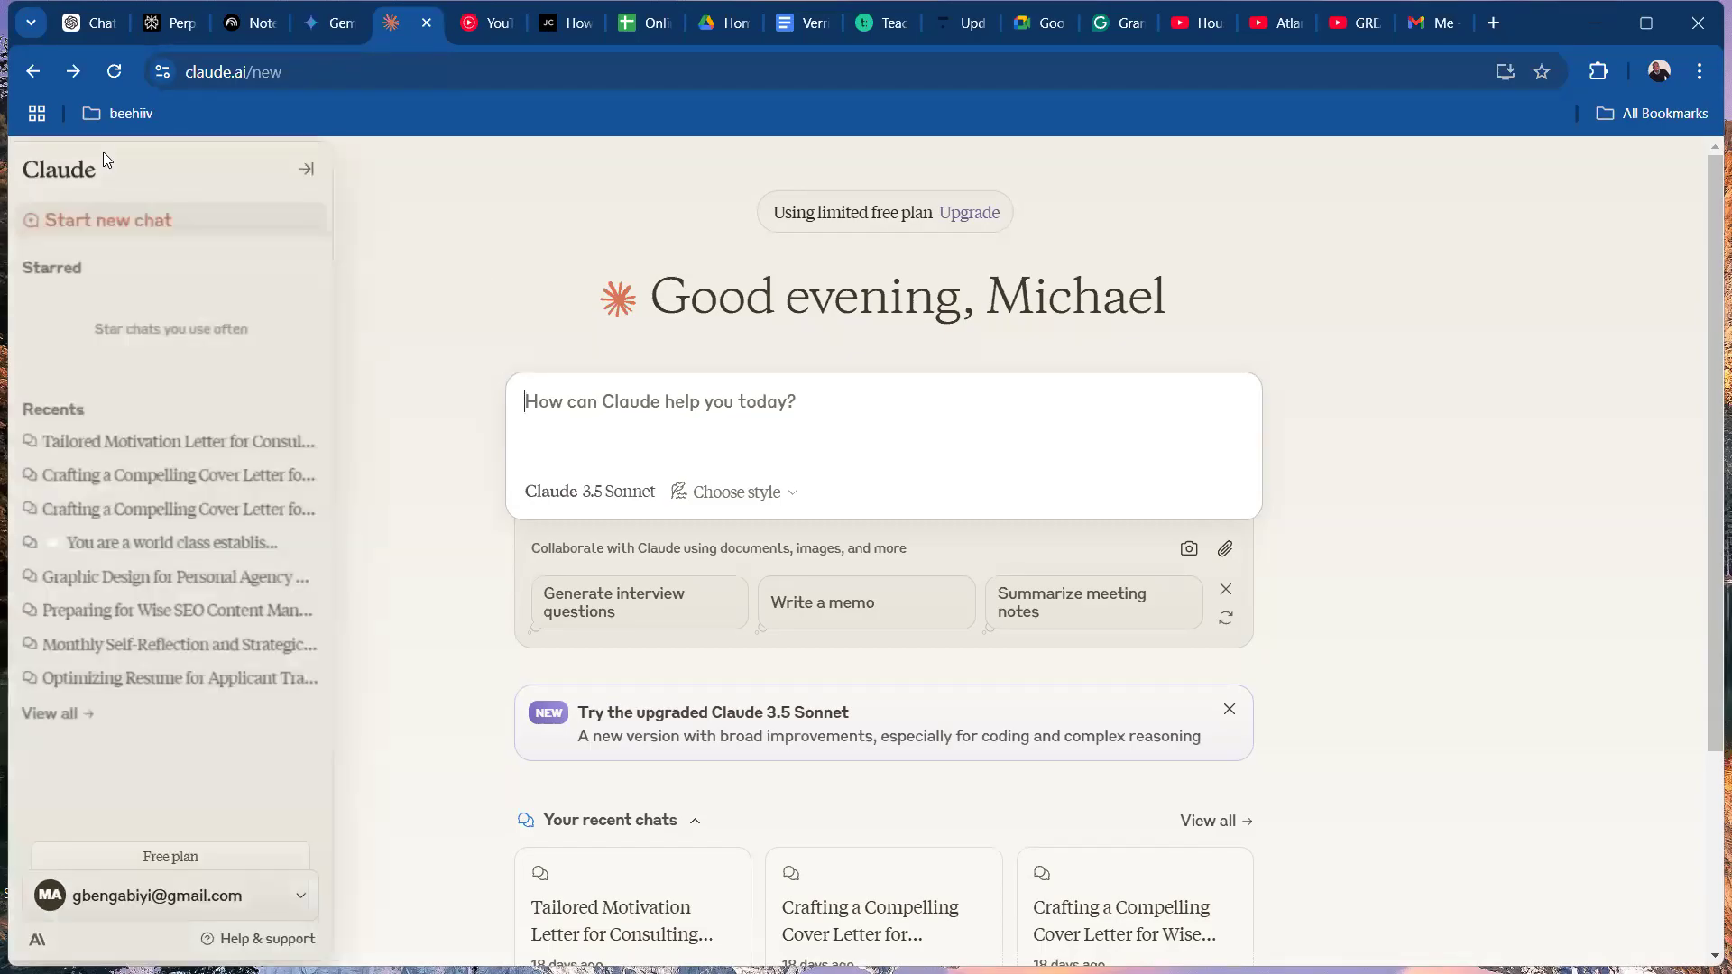
left_click(107, 27)
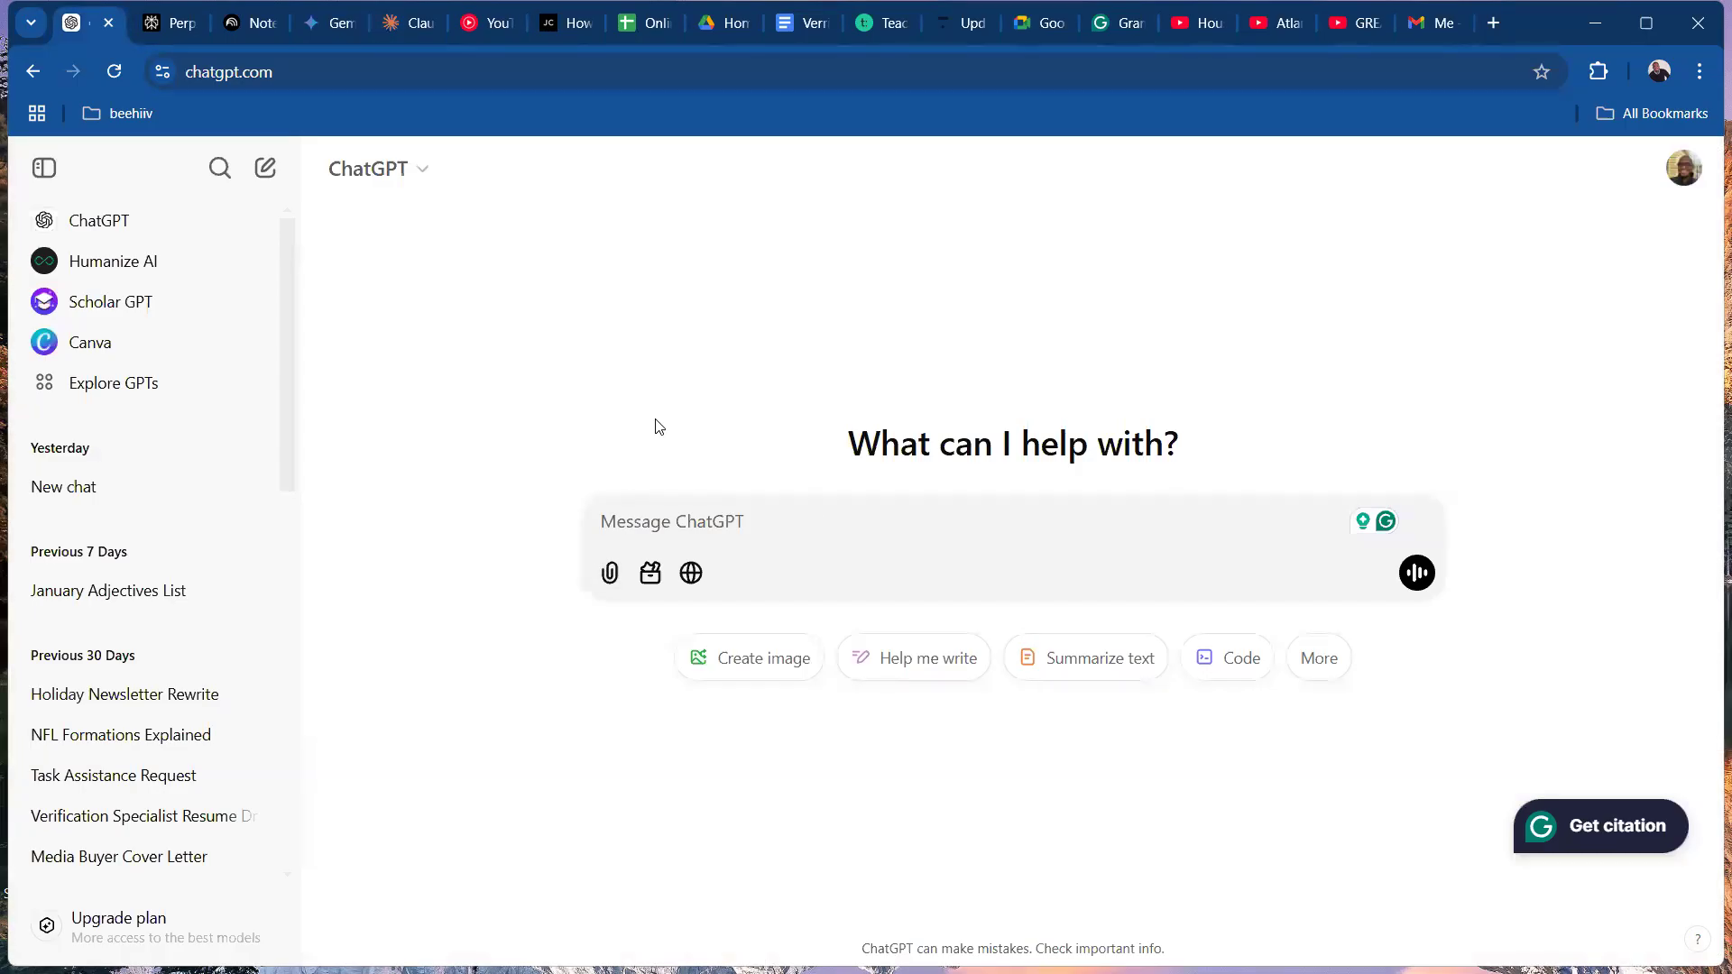
left_click(756, 512)
type("i want")
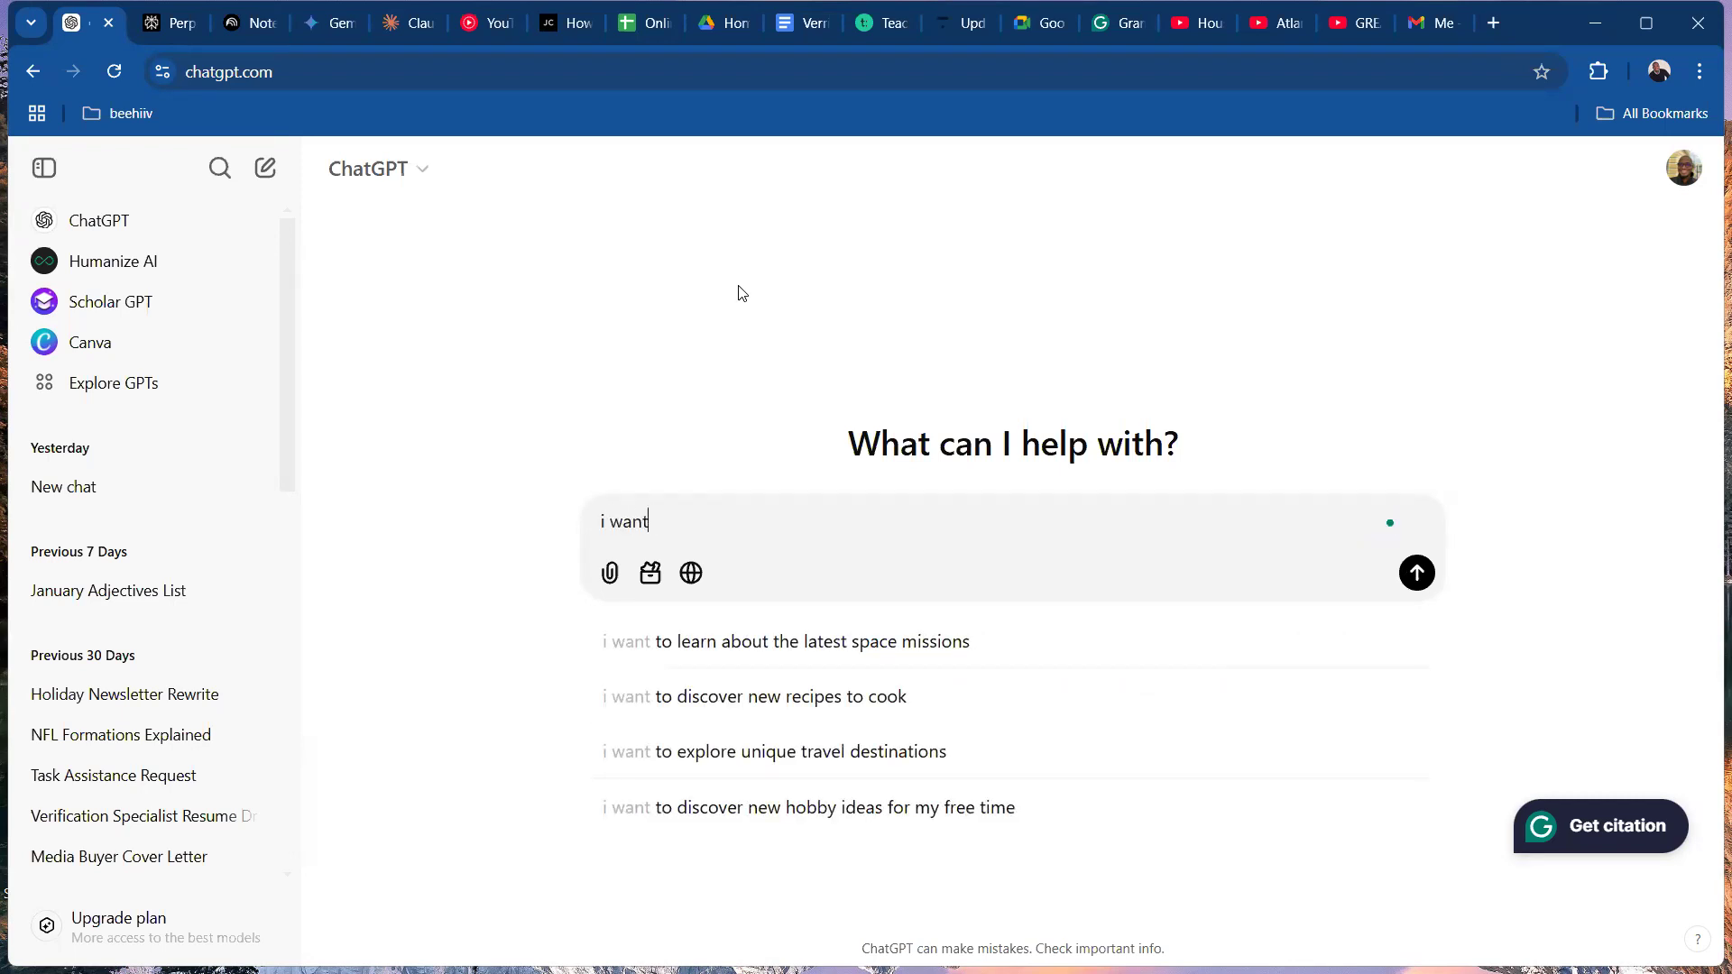
key("BackSpace")
key("BackSpace")
key("BackSpace")
key("BackSpace")
key("BackSpace")
key("BackSpace")
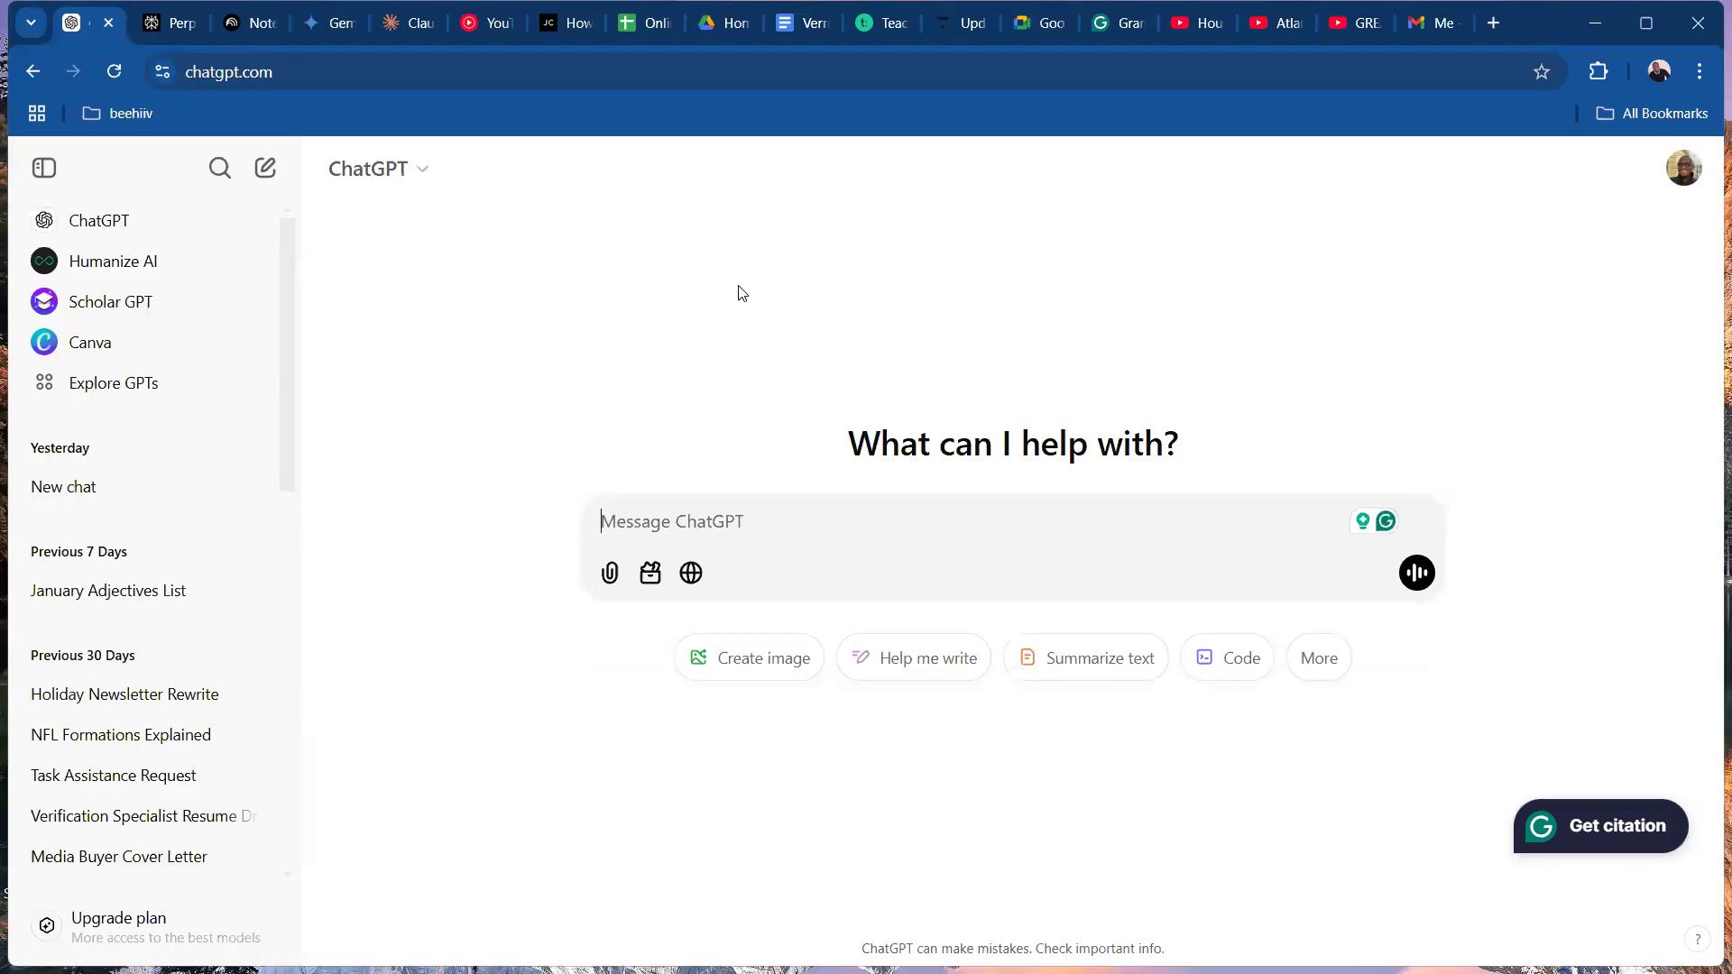
Start the ChatGPT prompt with the role "You are a linkedin expert".
type("You are a linkedin expert")
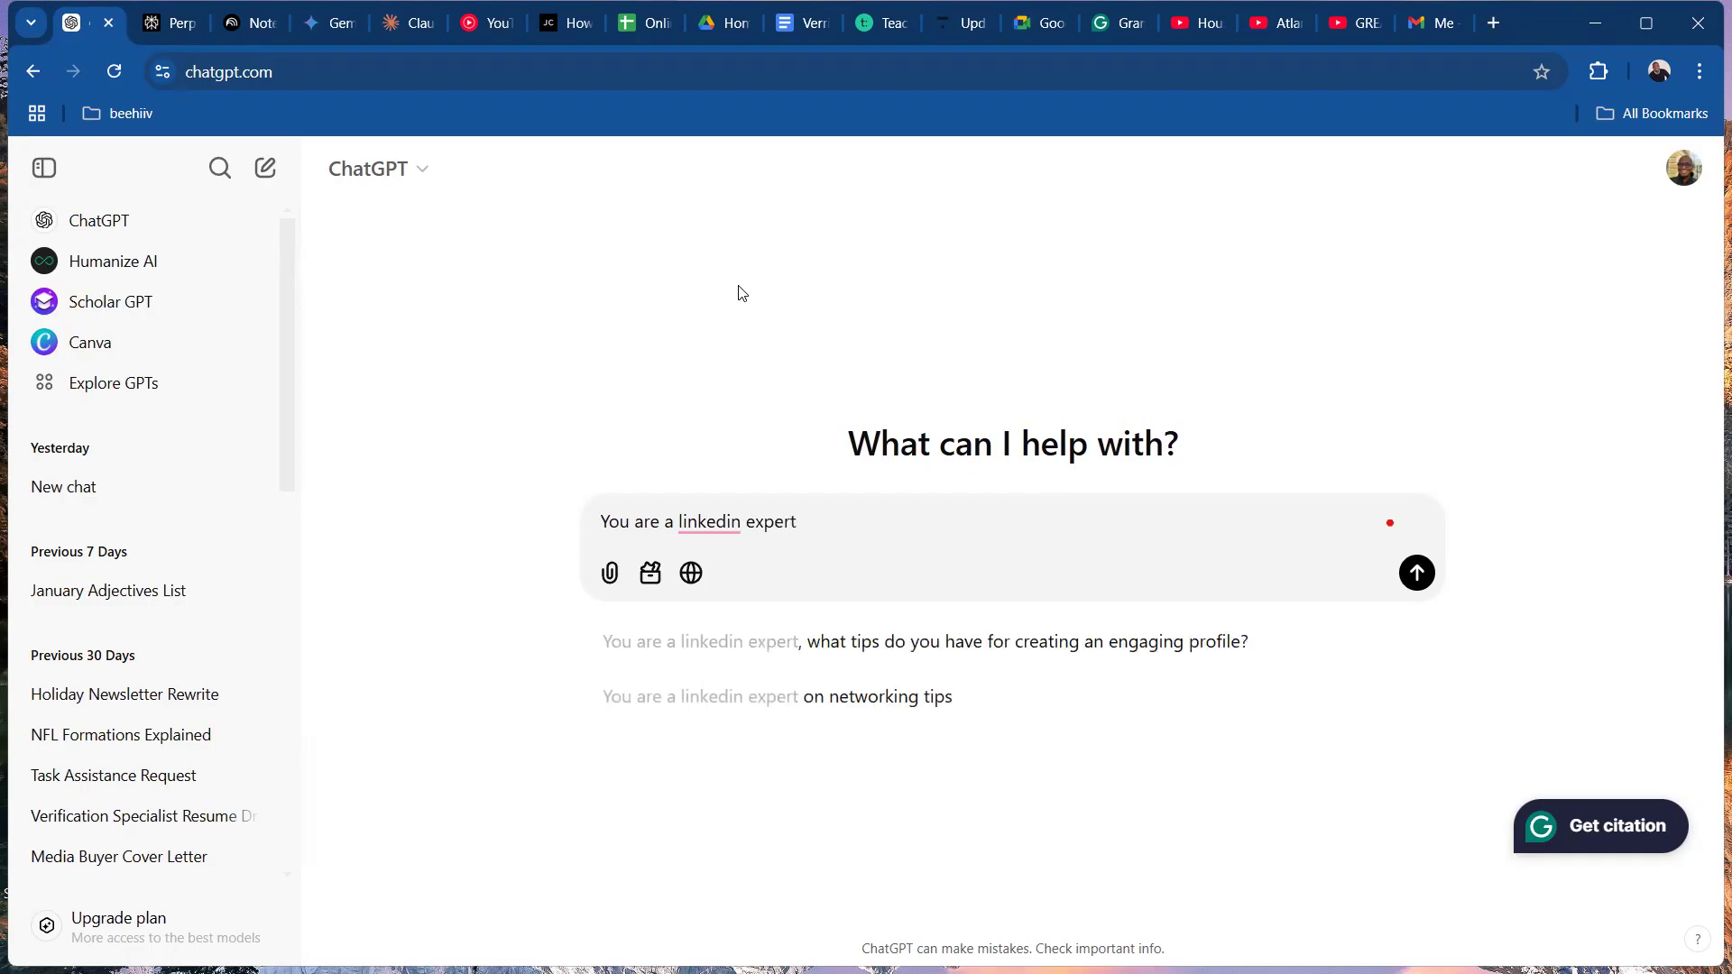
type(",")
key("BackSpace")
Complete the role sentence with "and social media manager professional with years of experience.".
type("and")
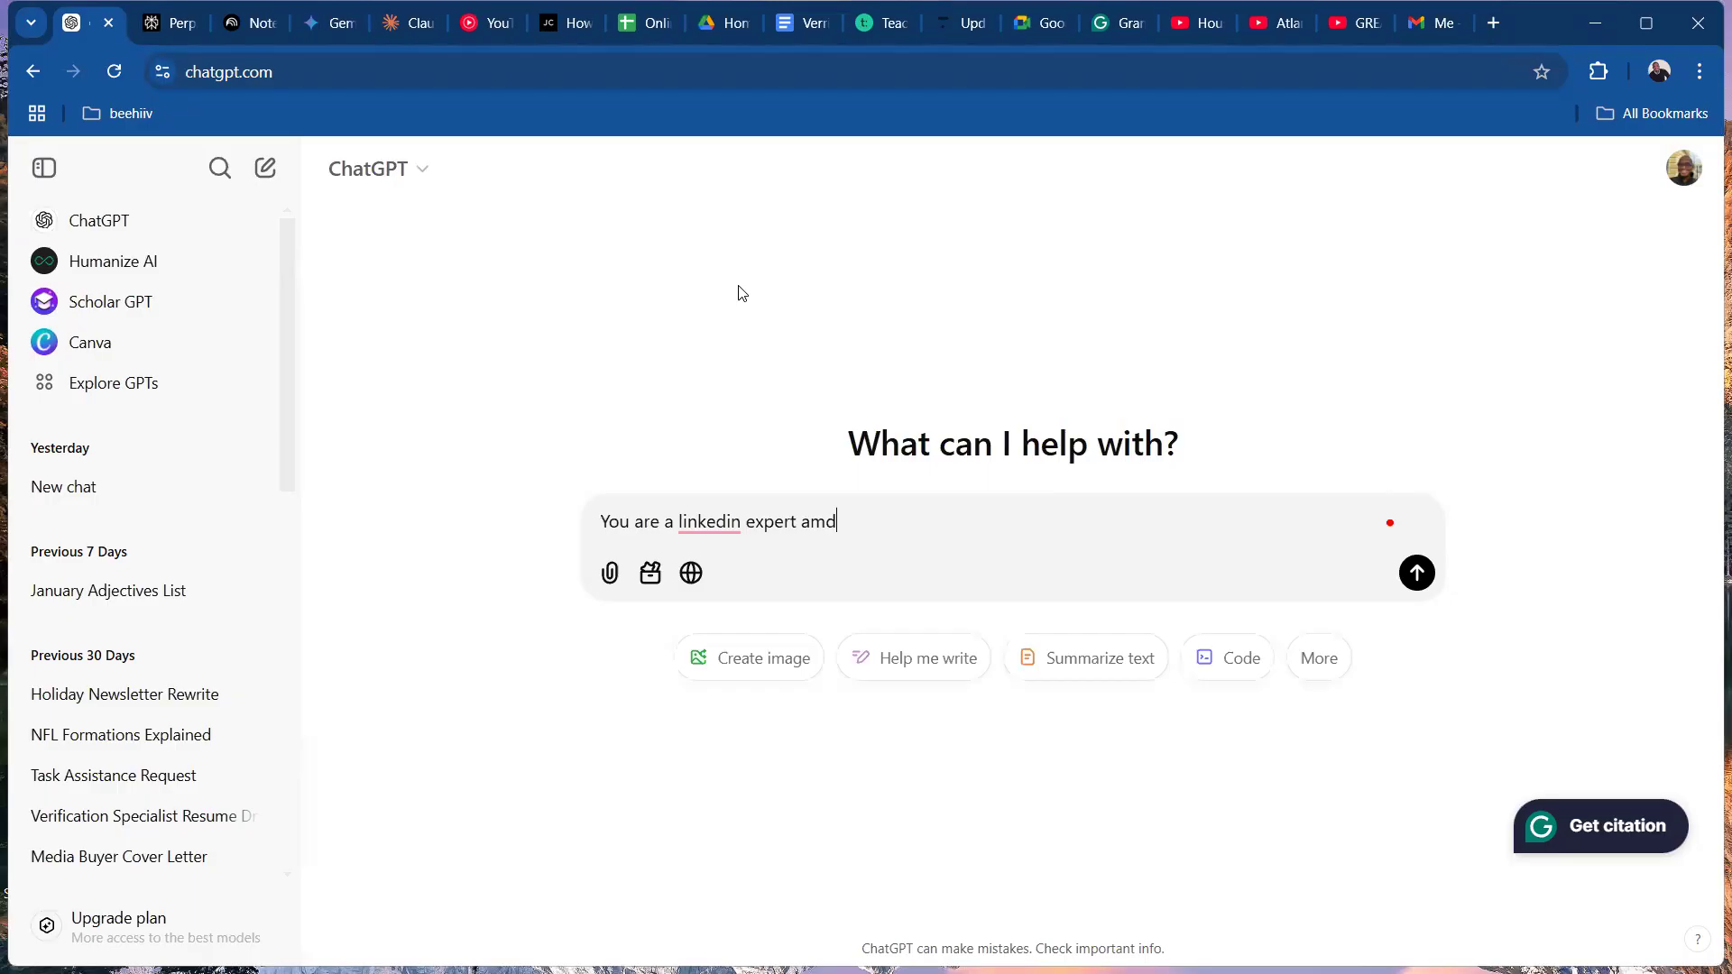
key("BackSpace")
key("BackSpace")
key("BackSpace")
type("nd socia")
type("l media m")
type("ager")
key("BackSpace")
key("BackSpace")
key("BackSpace")
key("BackSpace")
type("na")
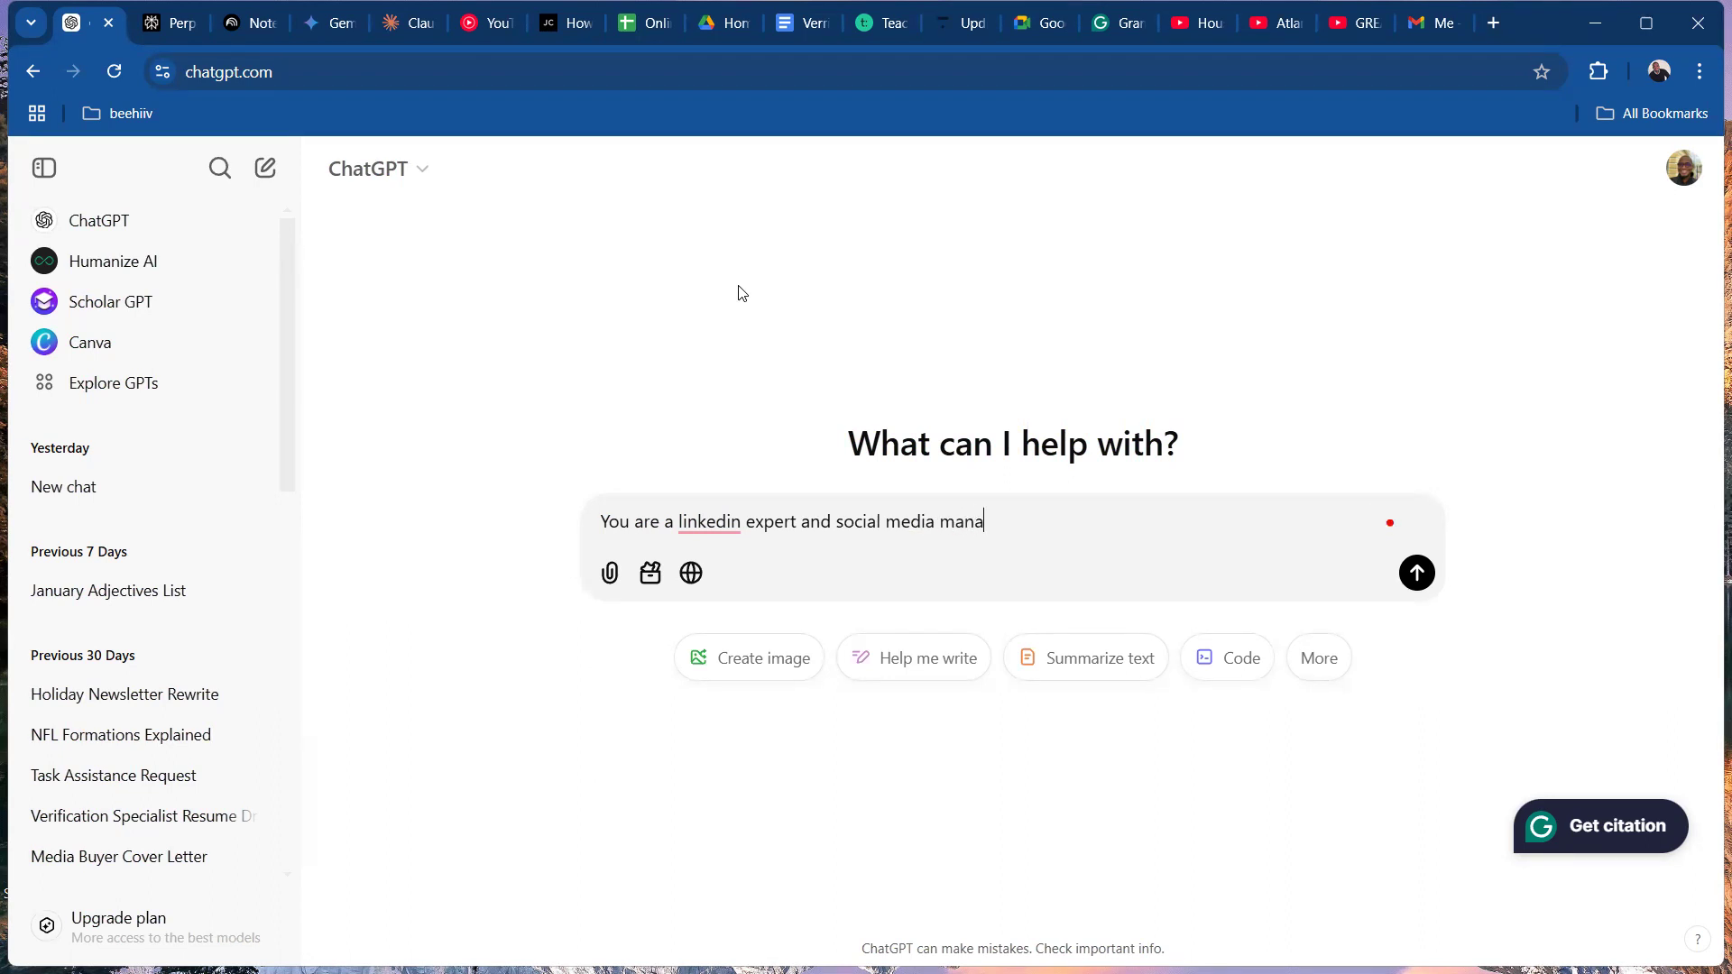
type("ger professional with ")
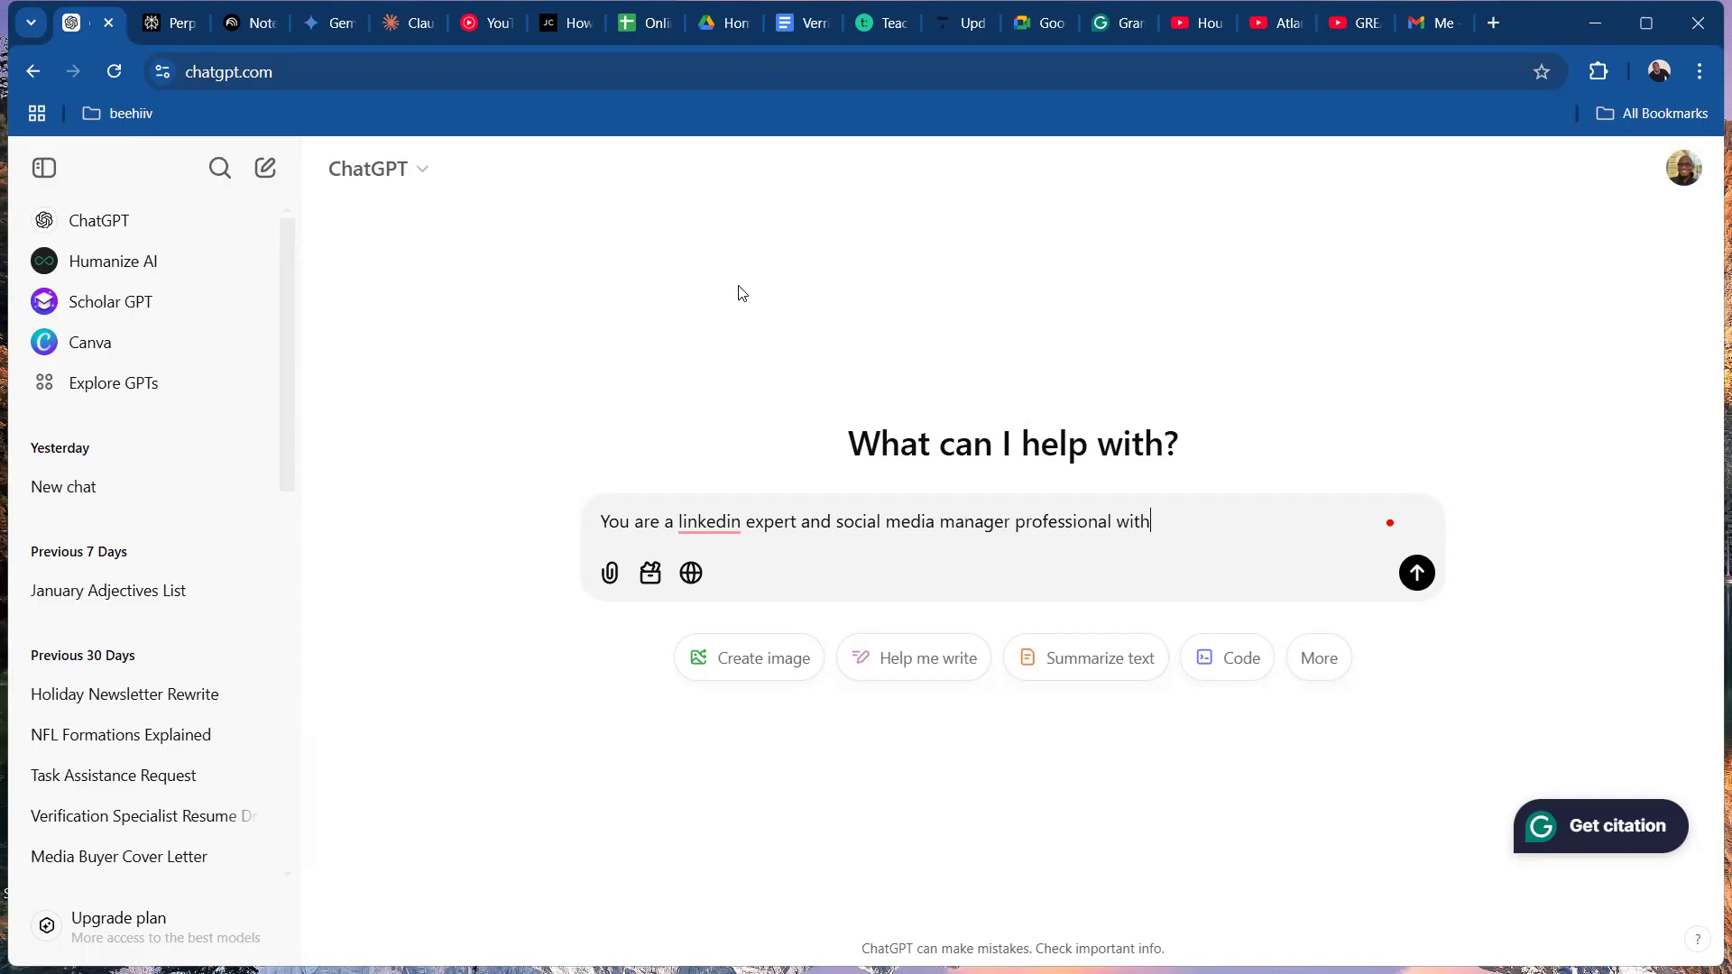
type("years of experience.")
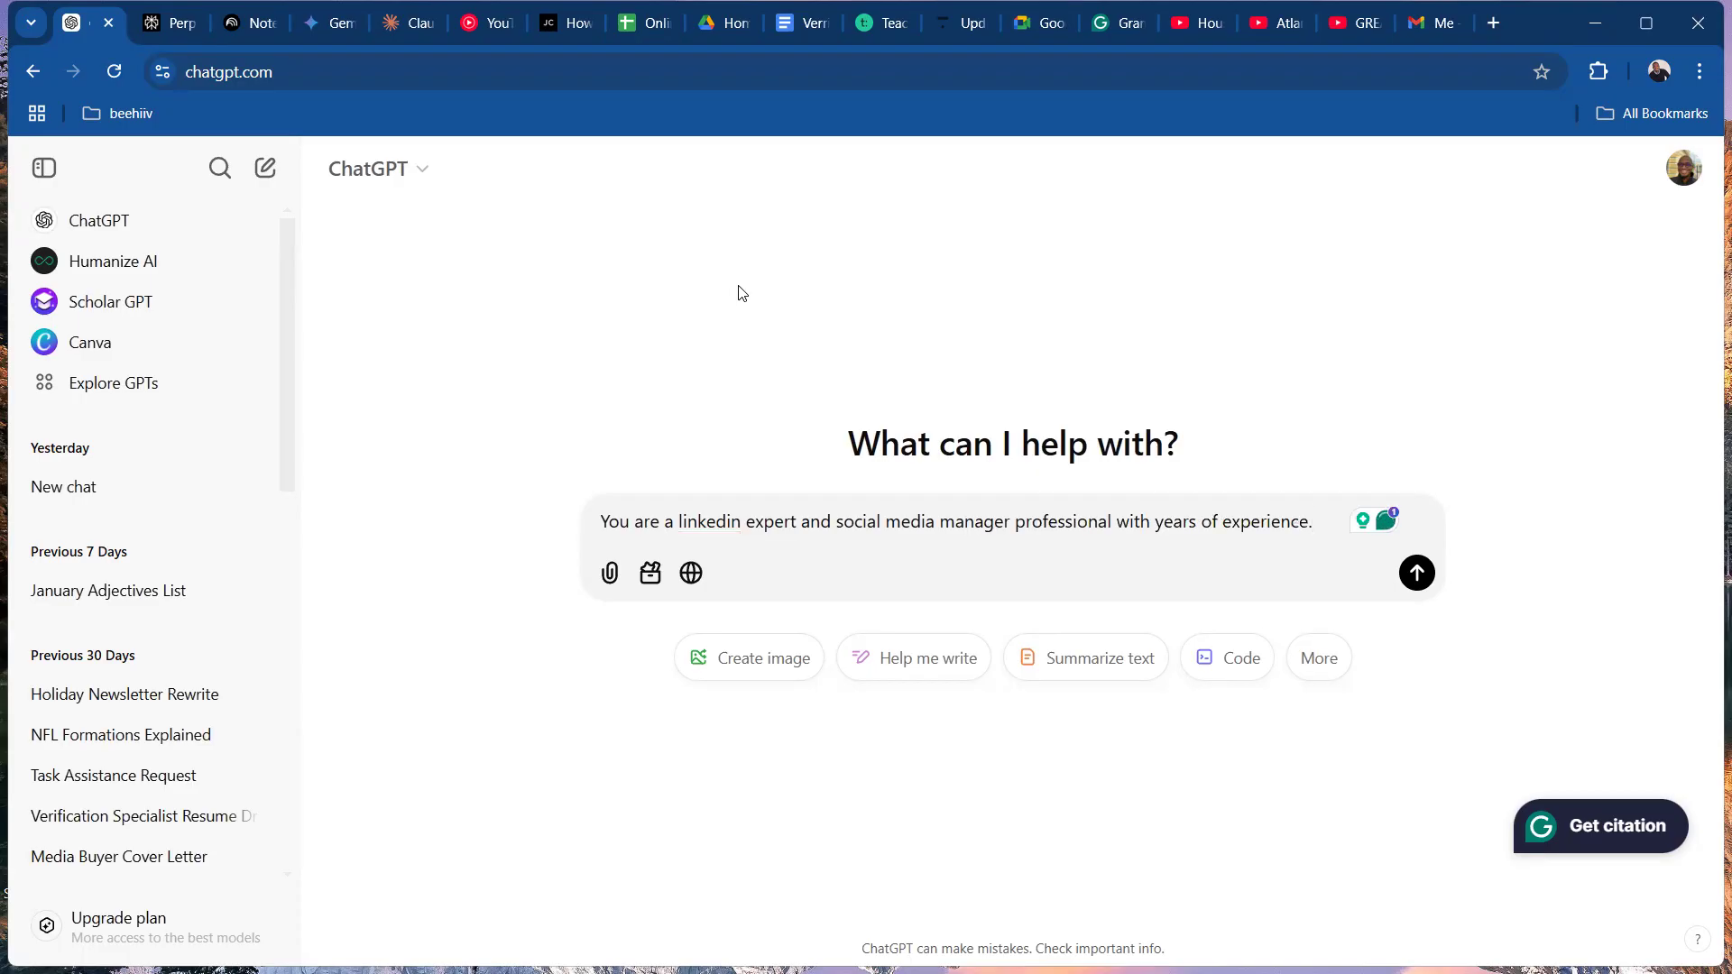
Add a new paragraph reading "I want you to give me a 30 days content plan for my LinkedIn audience,".
key("shift+Return")
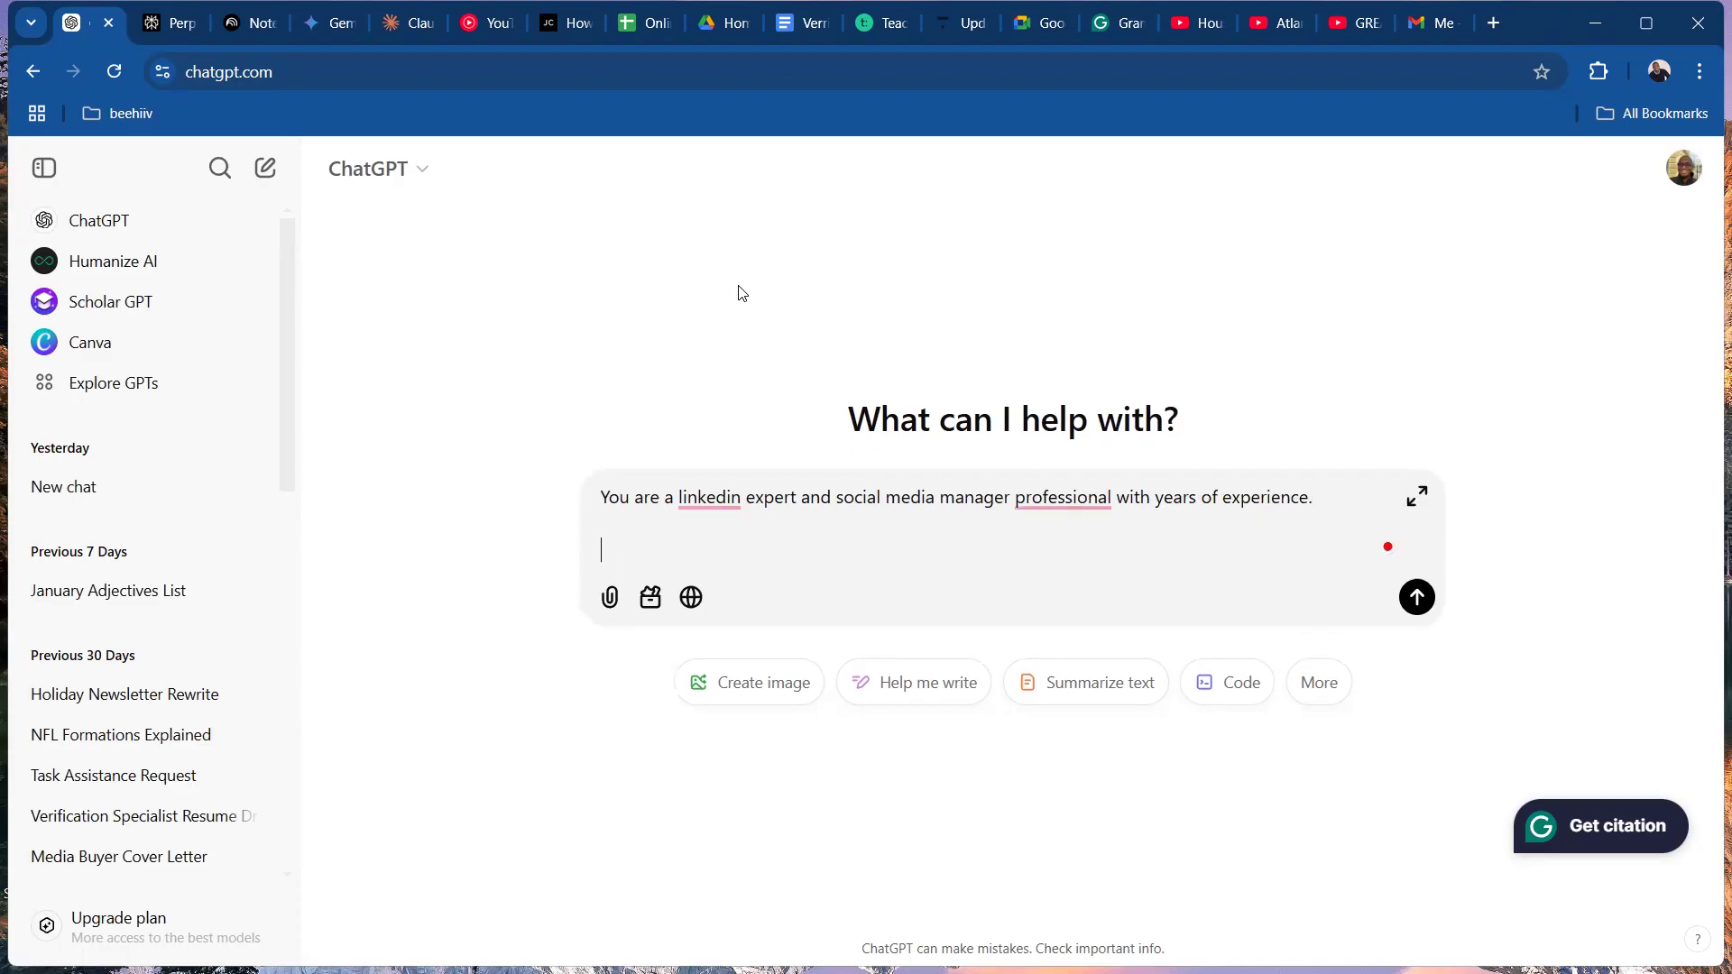
key("BackSpace")
type("I want you to give me a 30 days")
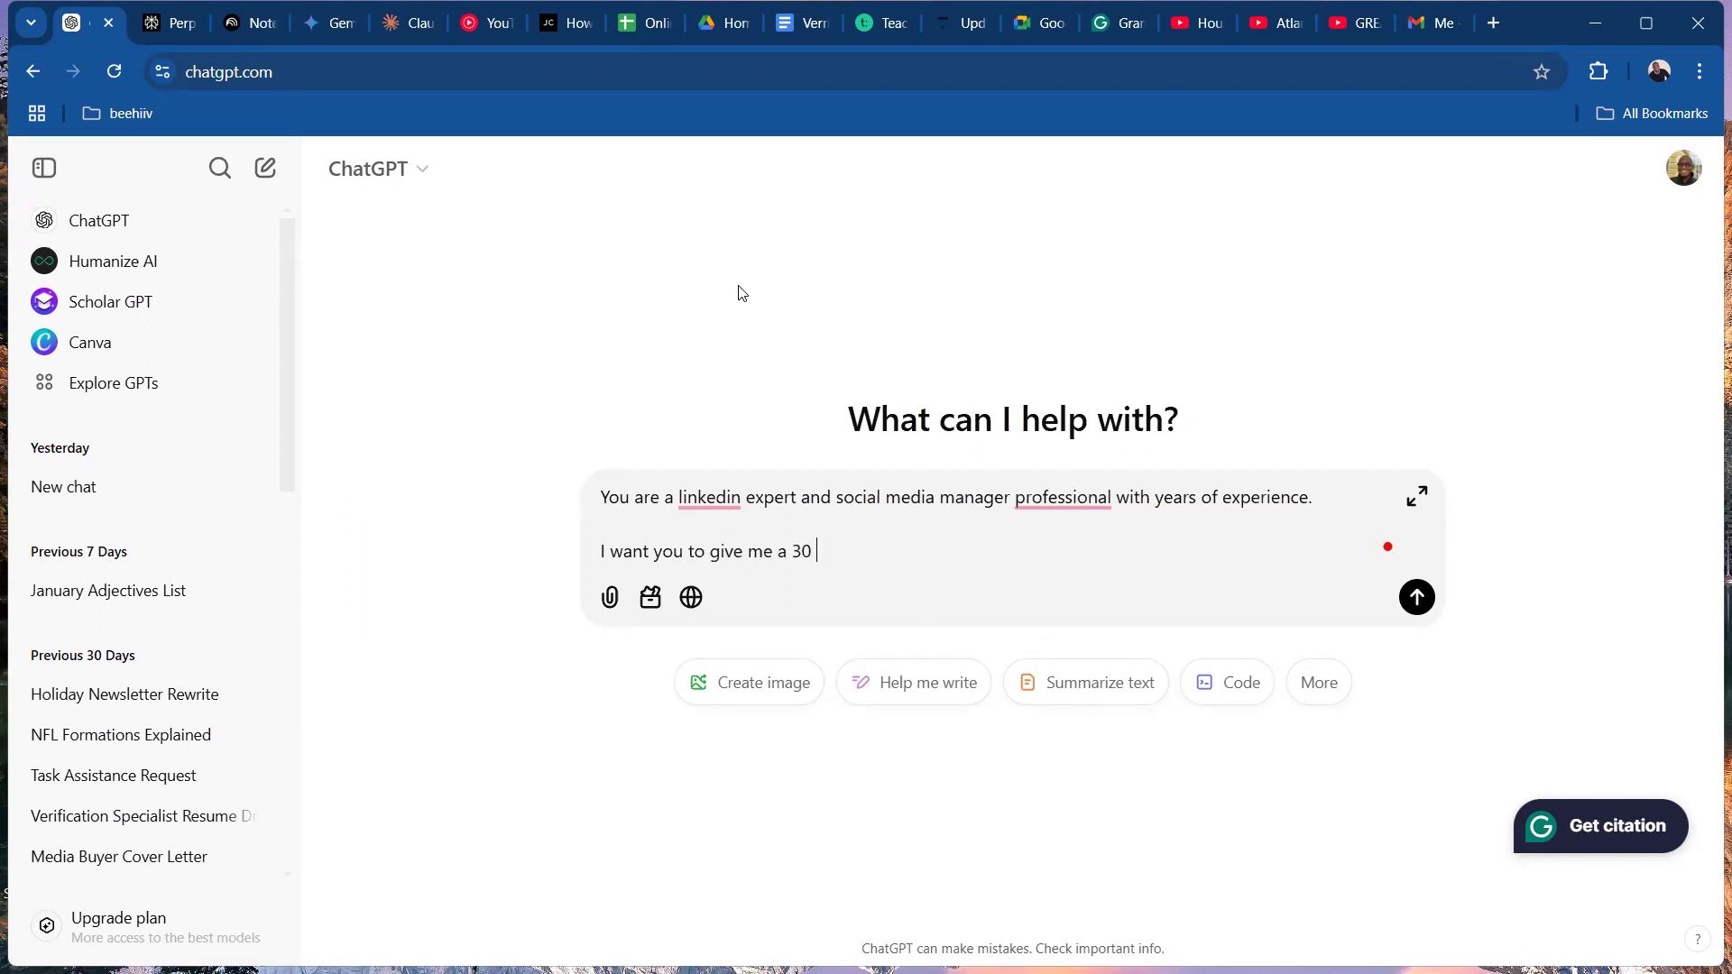
type("ntent plan for")
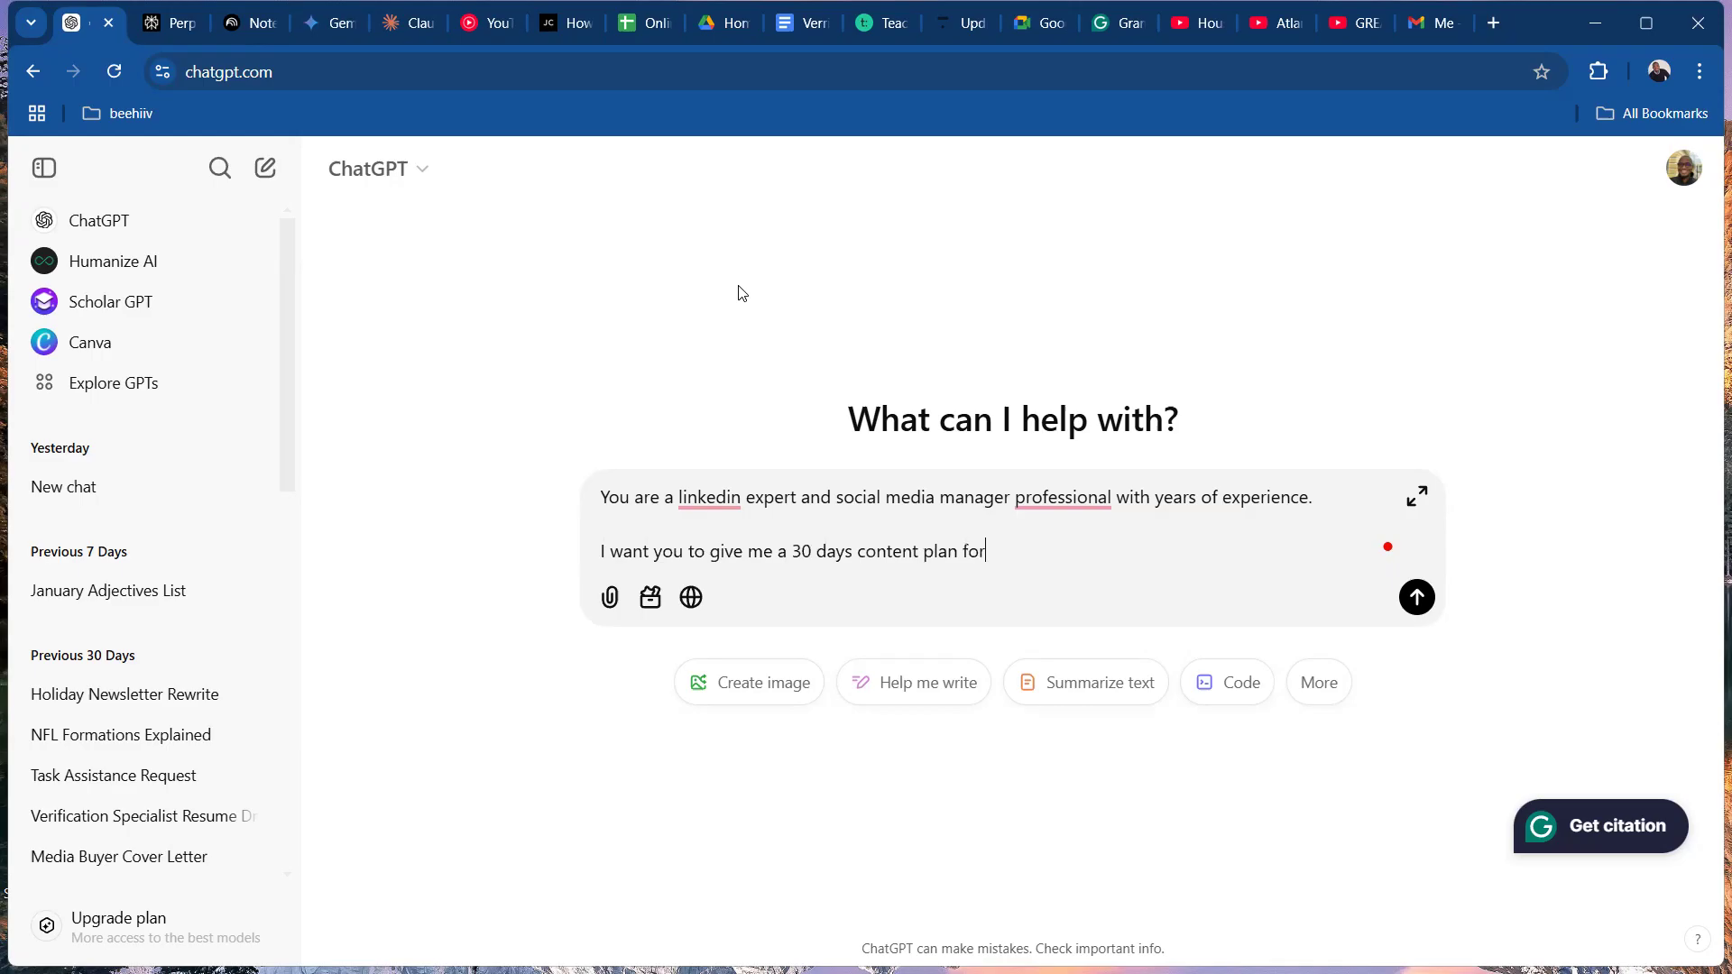
type(" my lo")
key("BackSpace")
type("inkedin audience,")
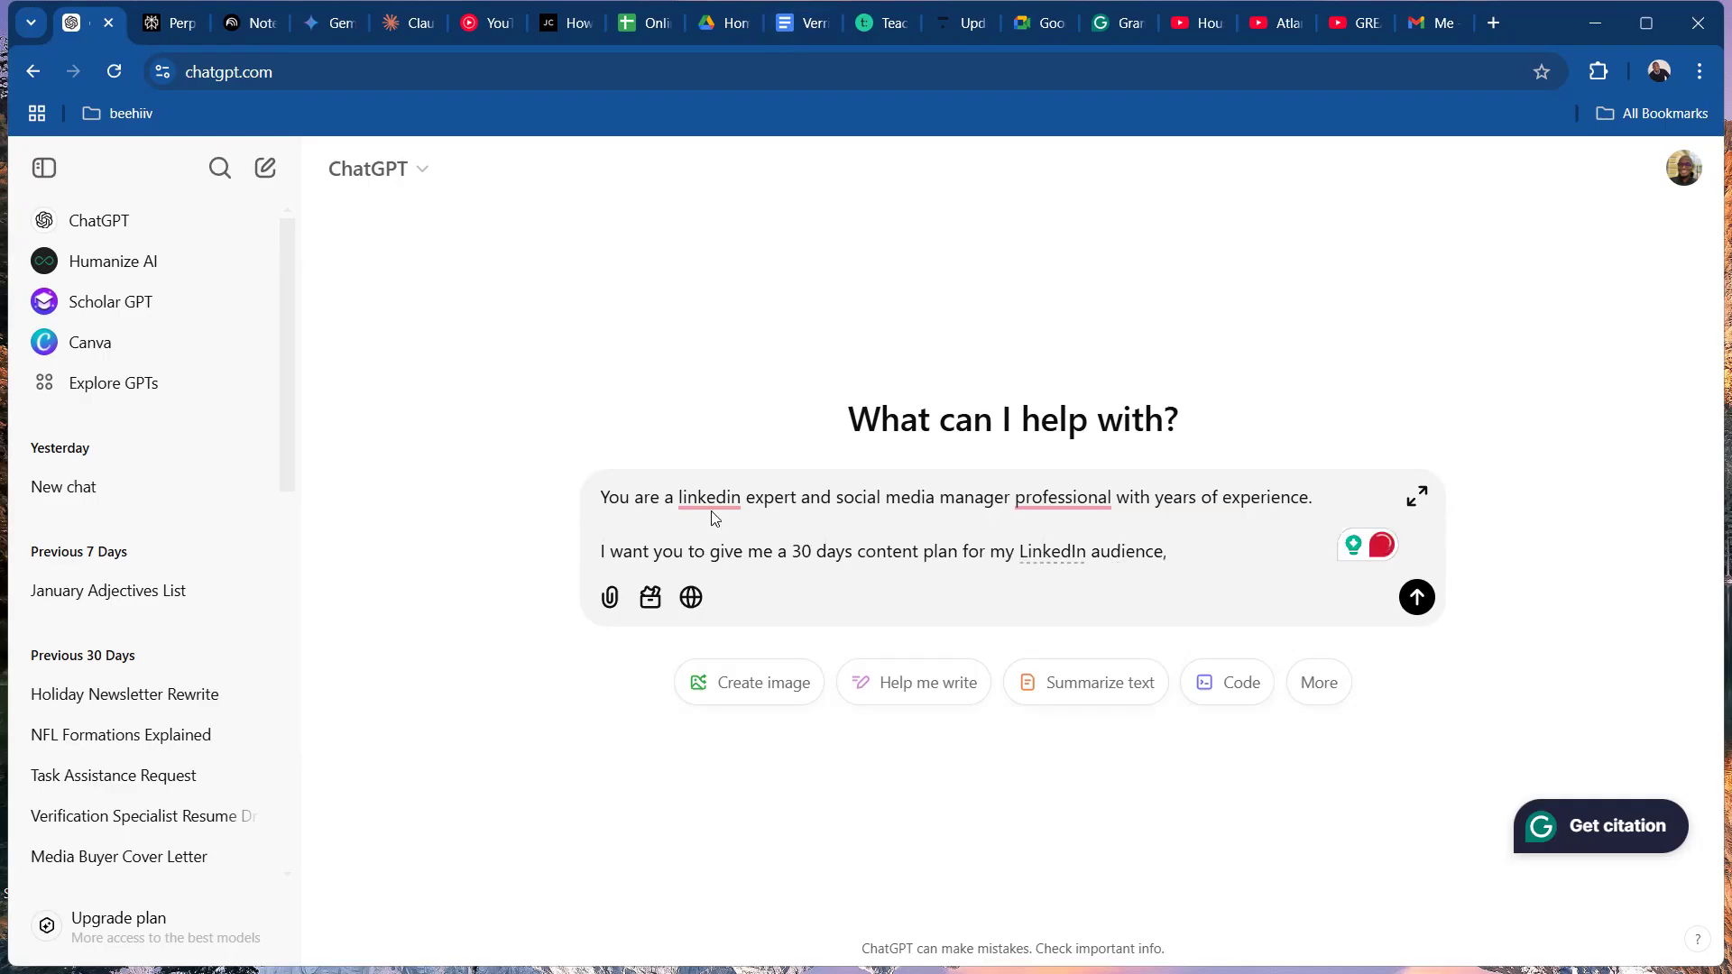
Apply the Grammarly corrections so the prompt reads "LinkedIn", "professional social media manager" and "30-day".
mouse_move(712, 502)
left_click(741, 558)
mouse_move(835, 553)
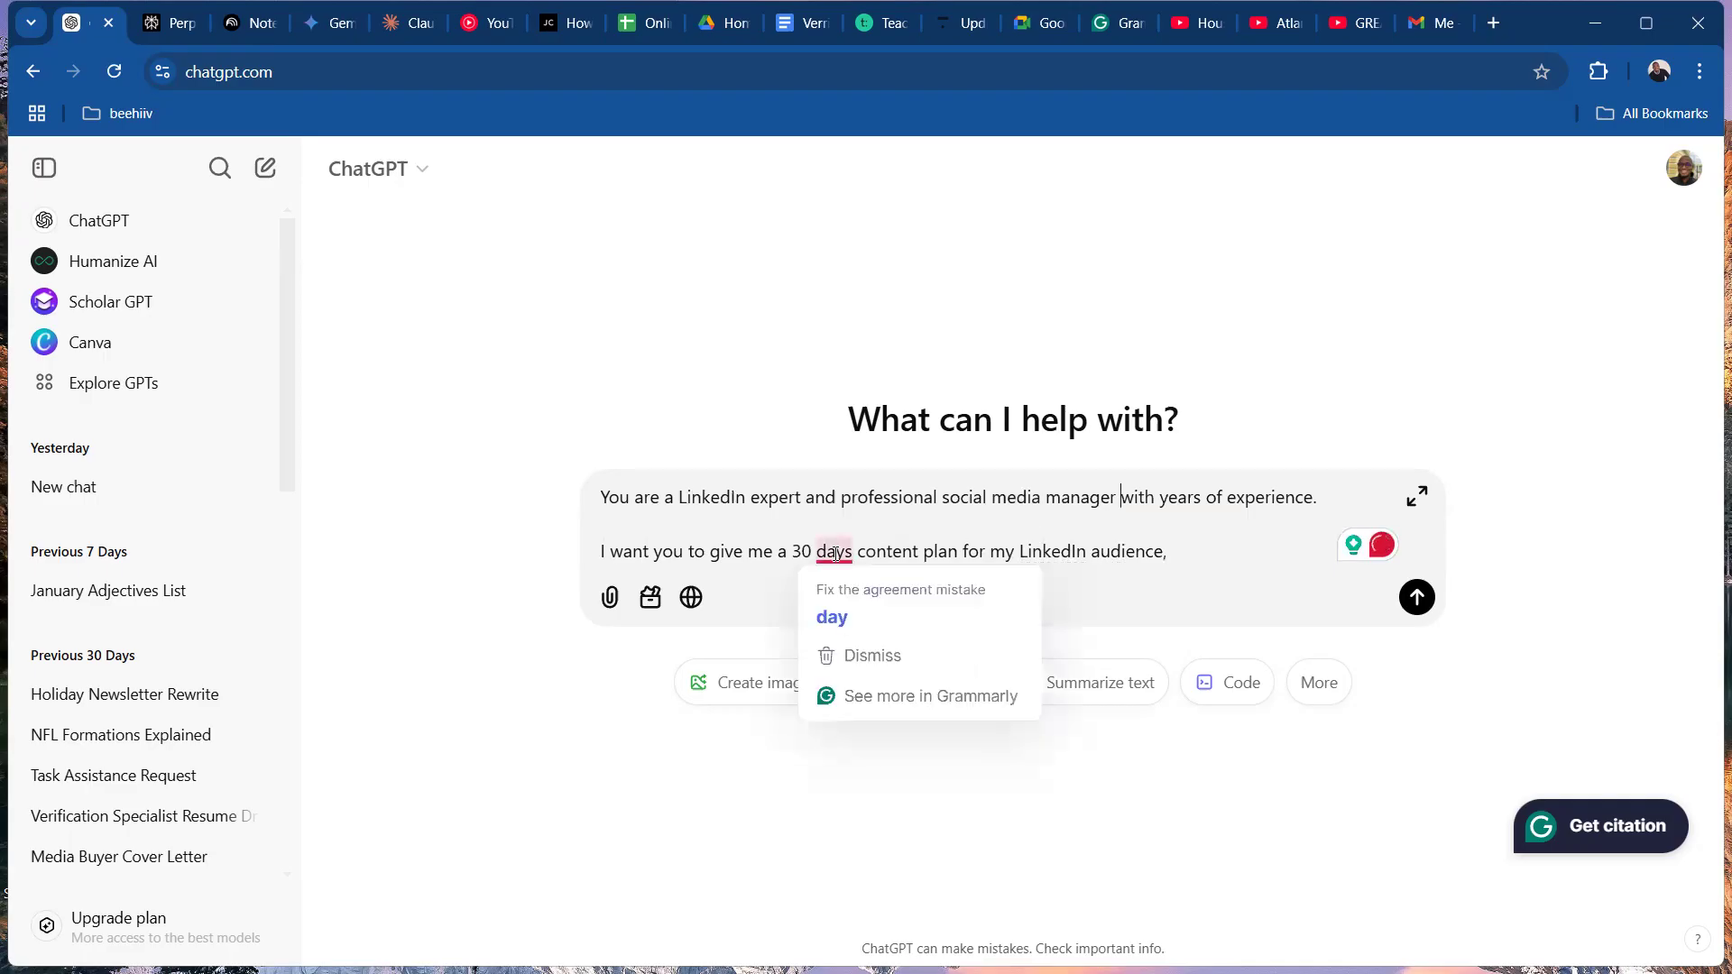
left_click(853, 617)
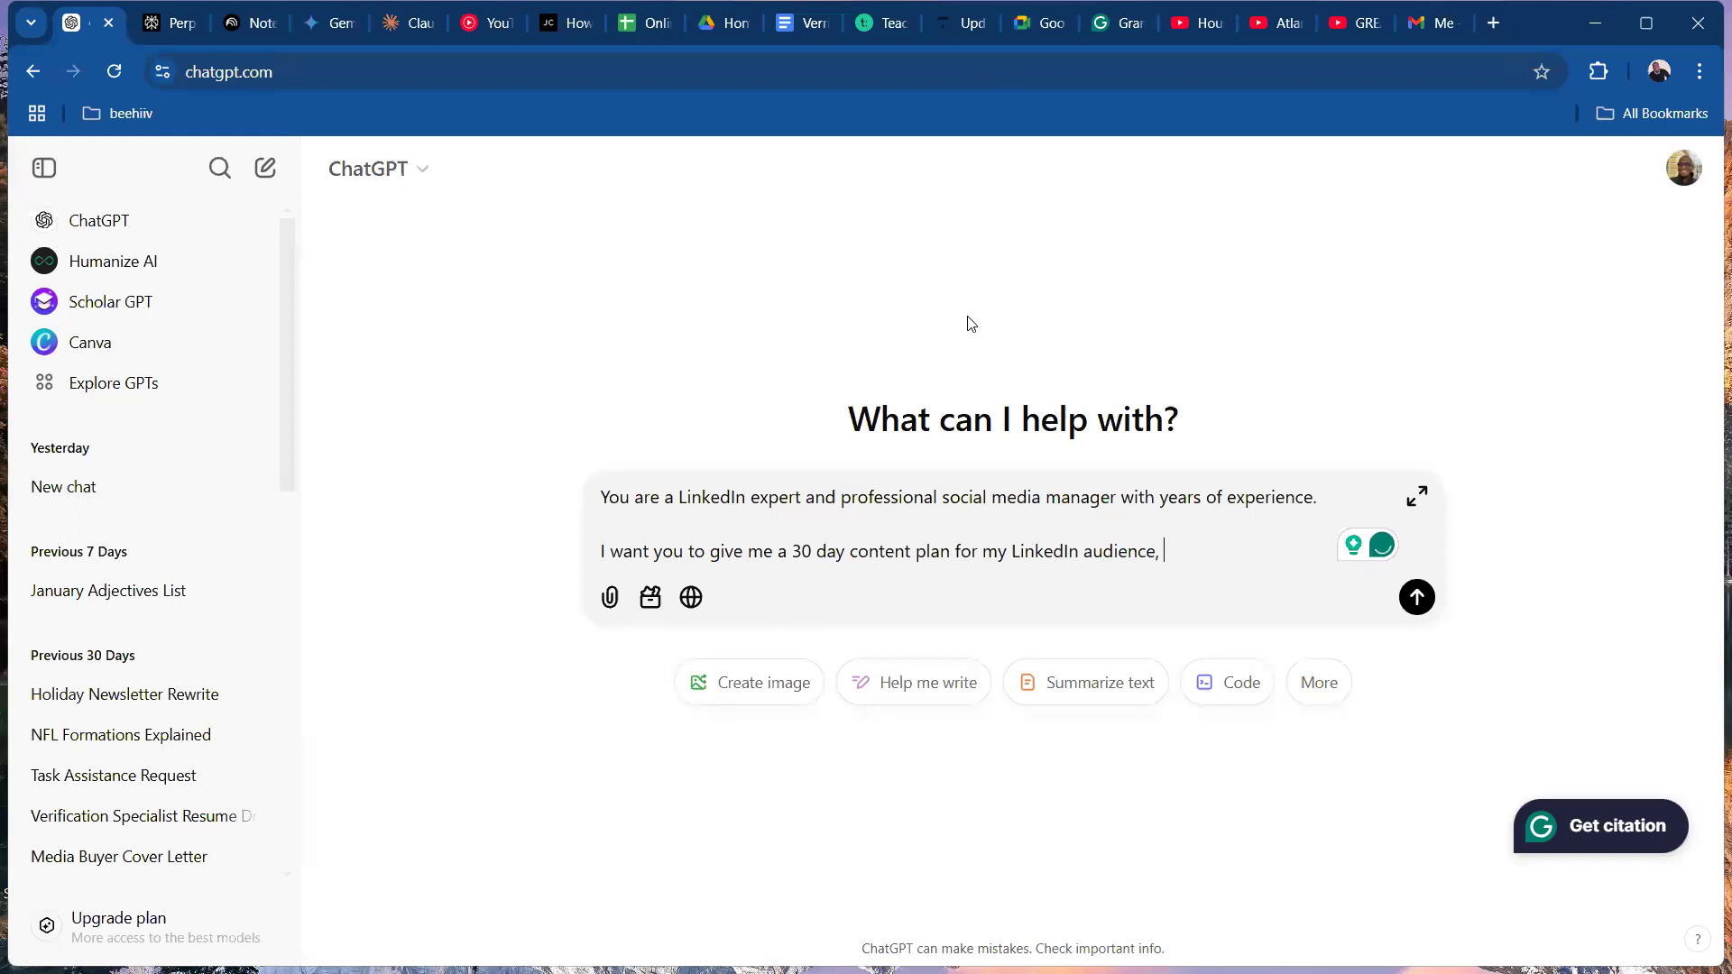
left_click(816, 551)
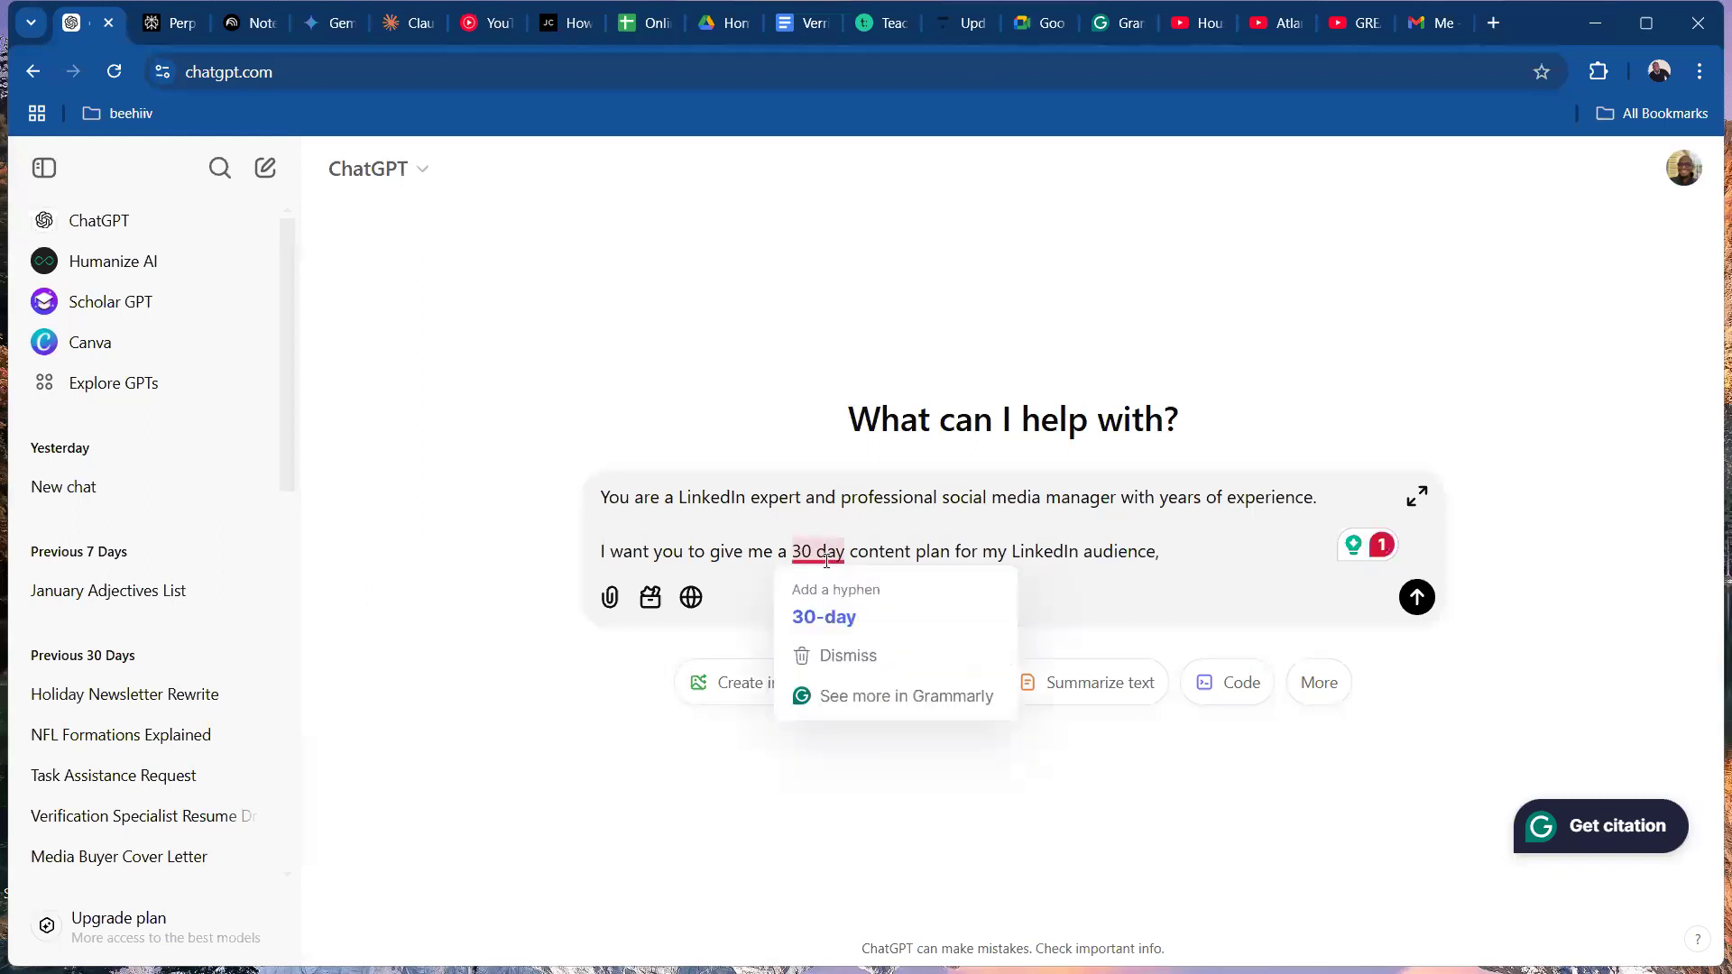
left_click(823, 611)
Continue the second paragraph with "I am a writer and an academician, I want to inform my audience".
left_click(1196, 552)
type("I am a writer")
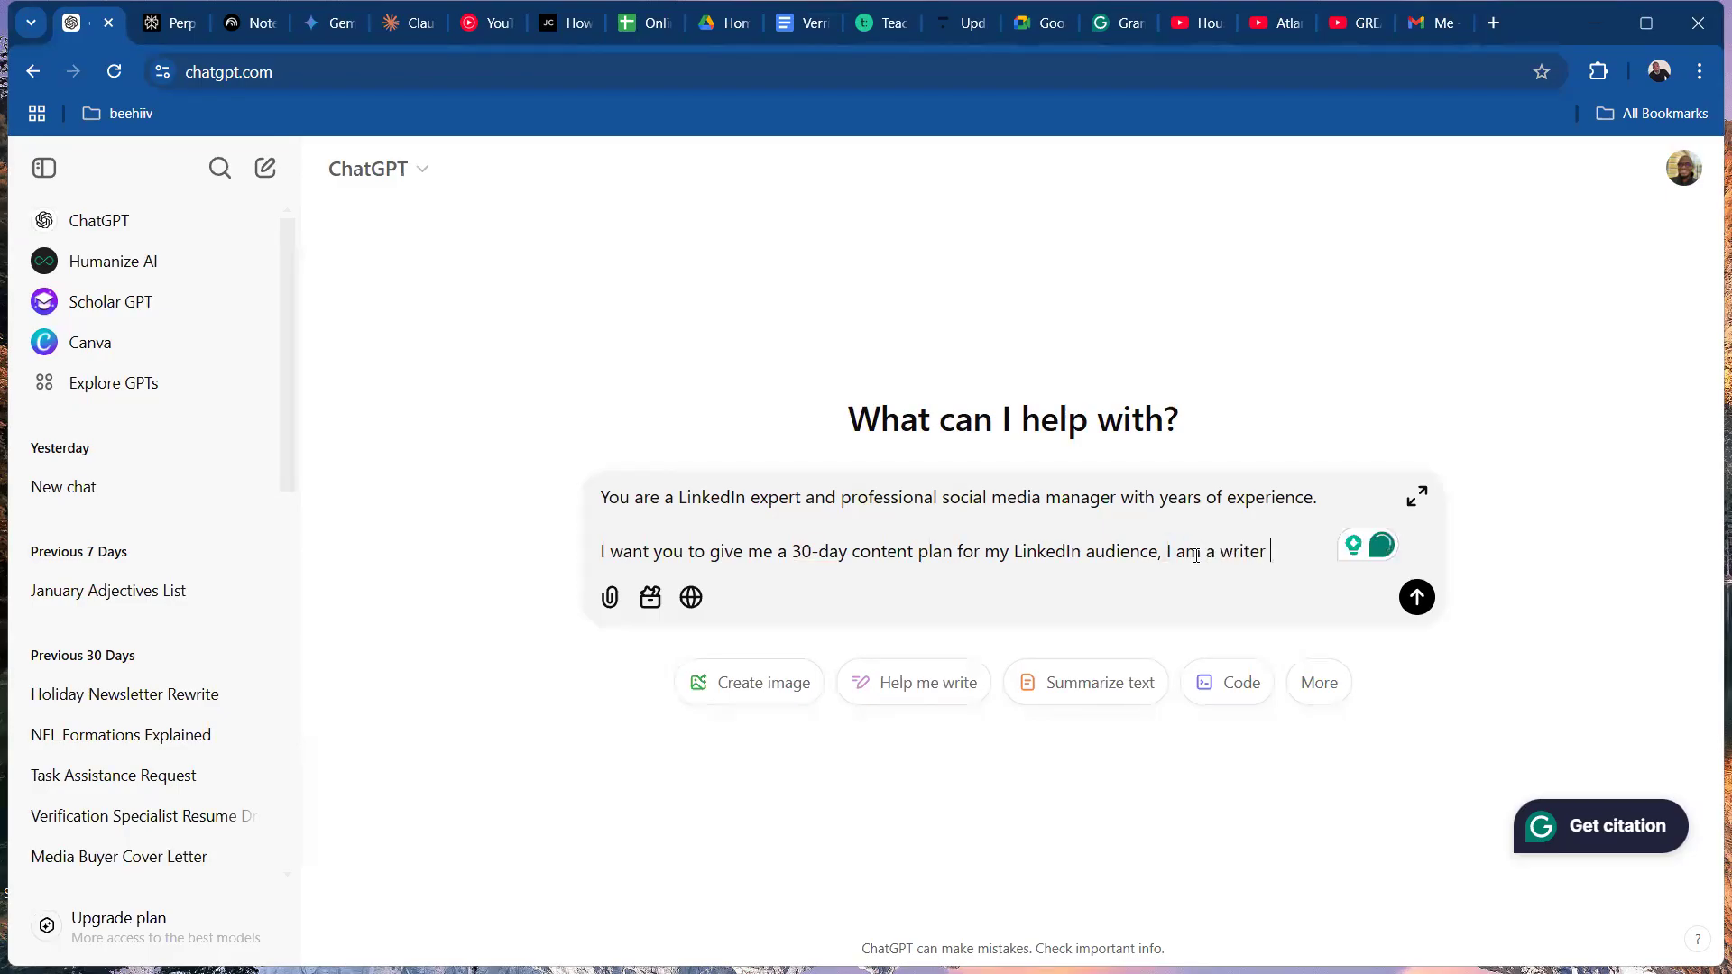
type(" and an acad")
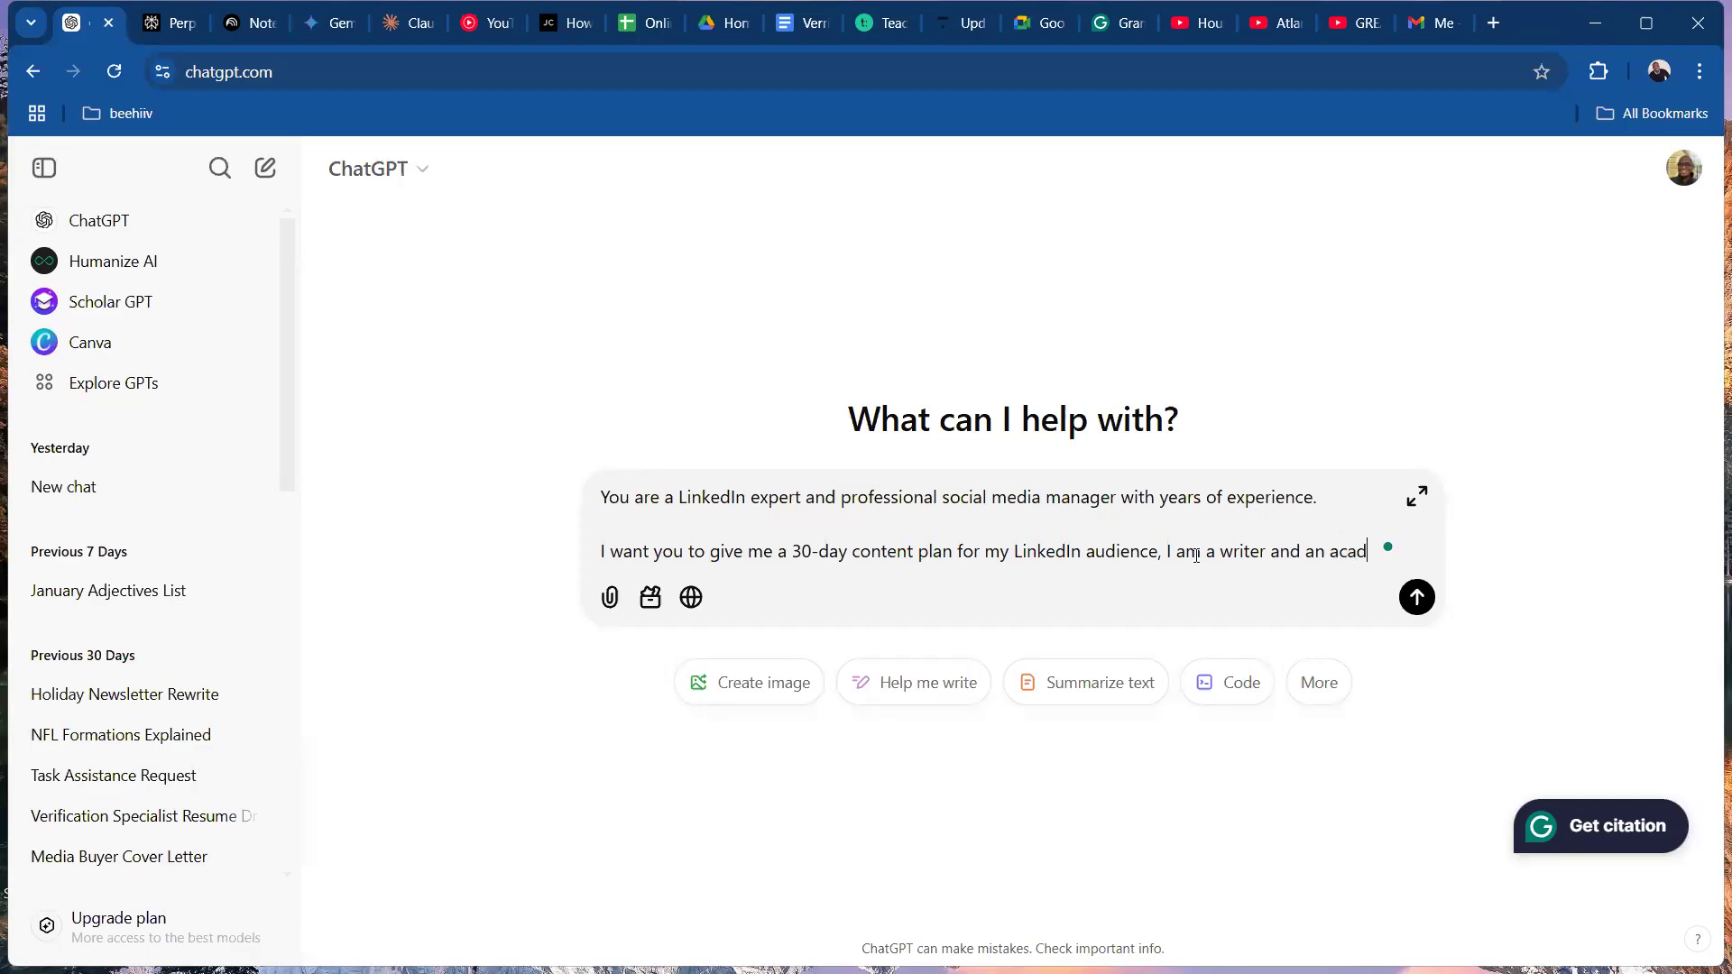
type("emician, I want t")
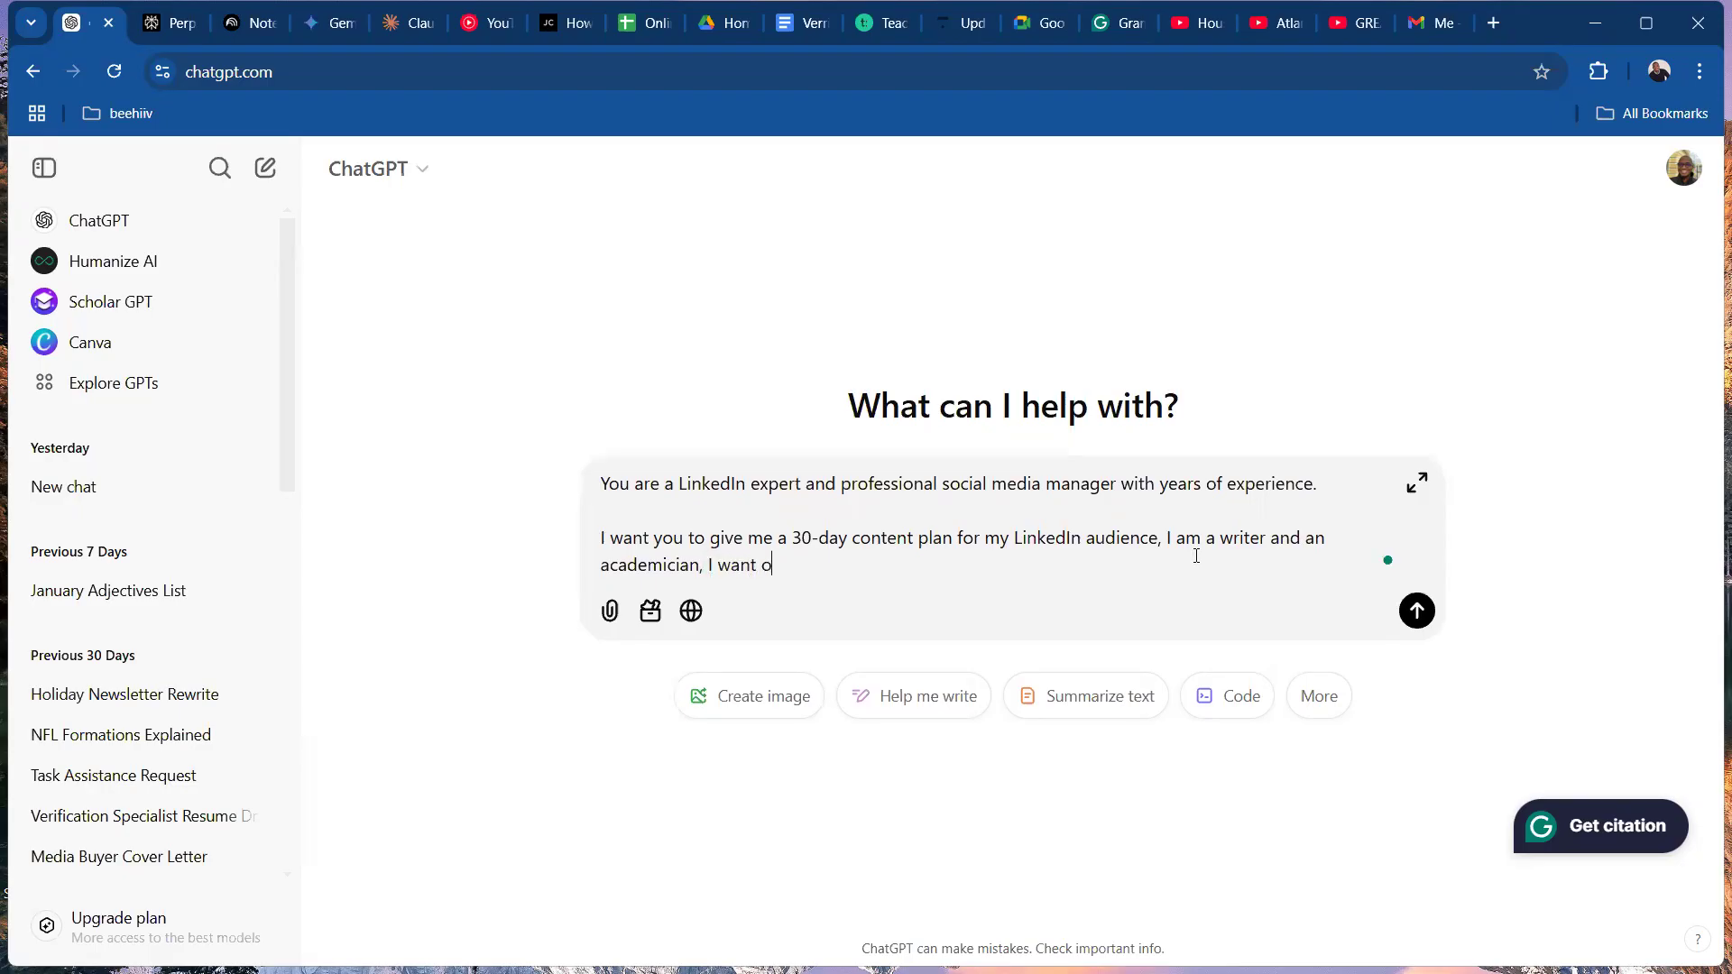
type("o inform my audience")
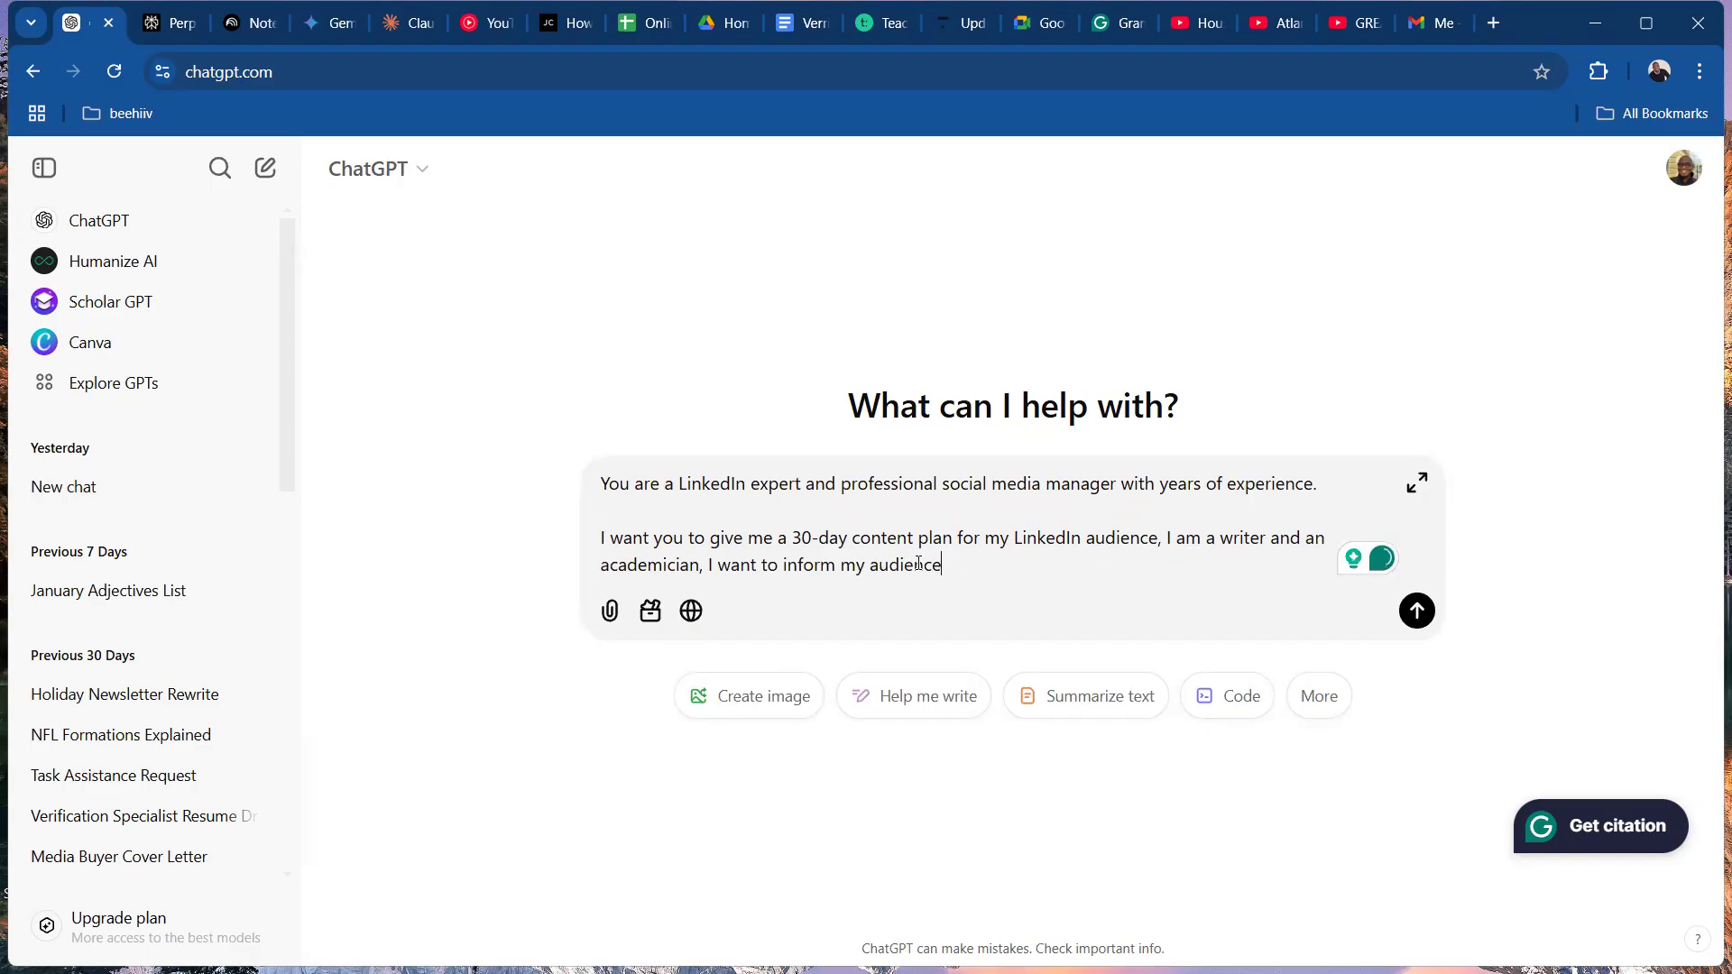
Replace the comma after "academician" with the words "who wants to build a strong connection".
left_click(709, 565)
key("BackSpace")
key("BackSpace")
key("BackSpace")
type("who wants to build a strong connection ")
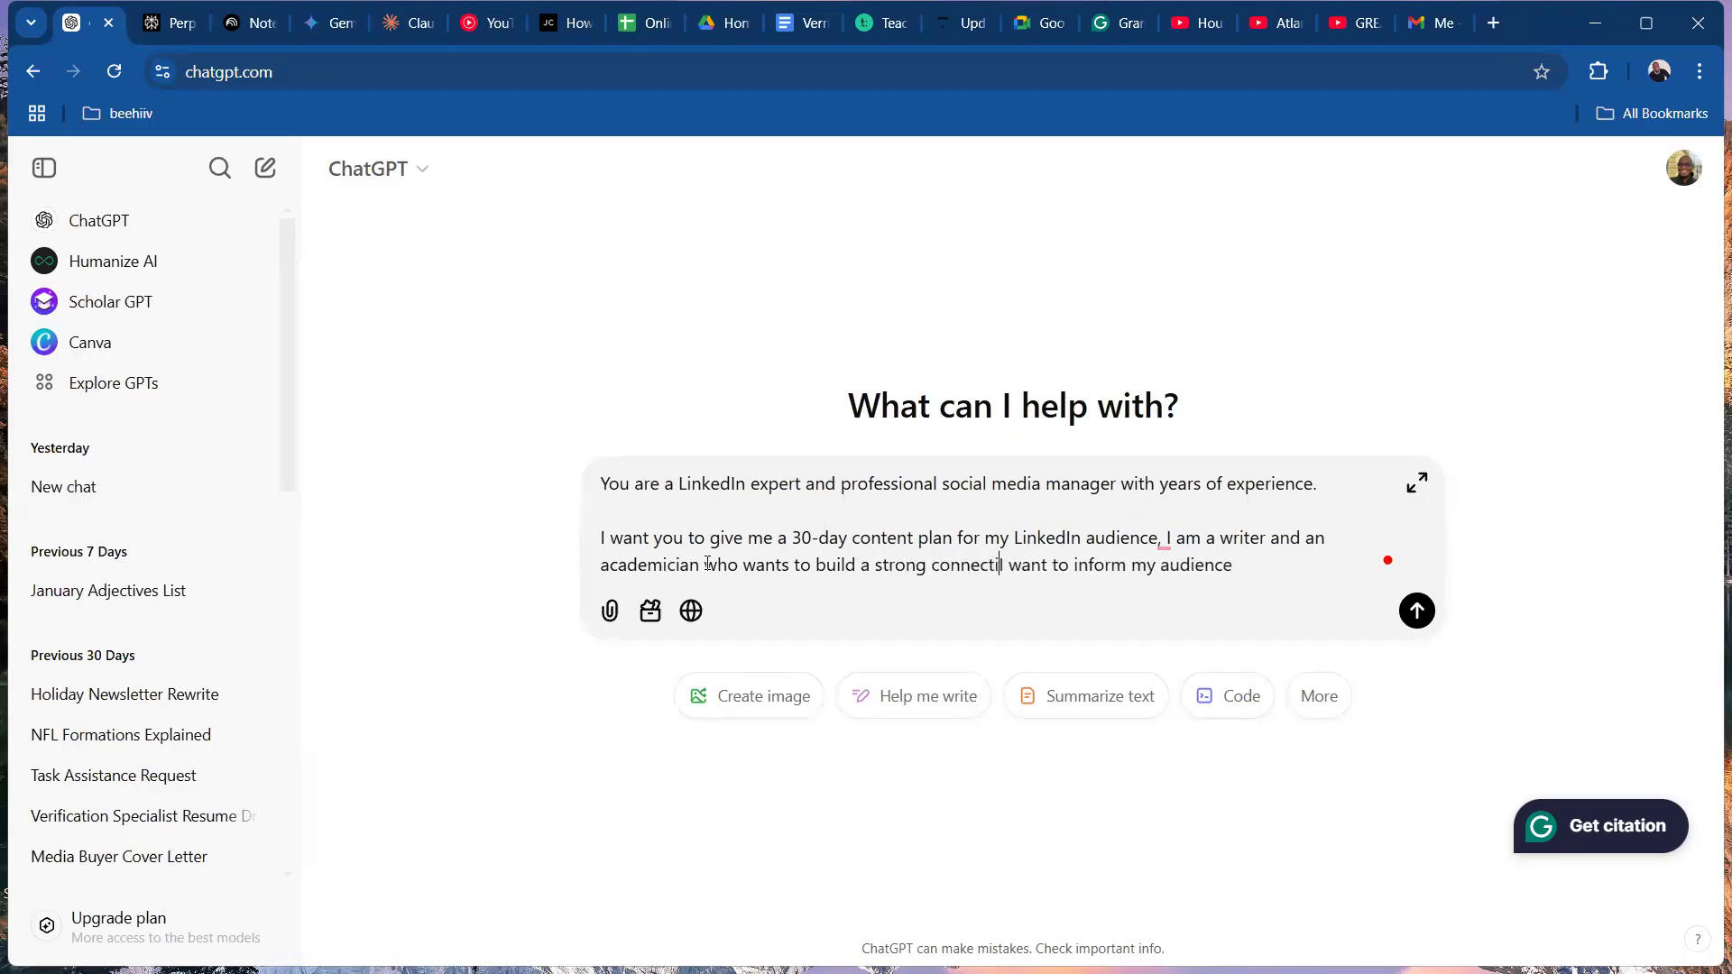
type("with ")
type("my audience")
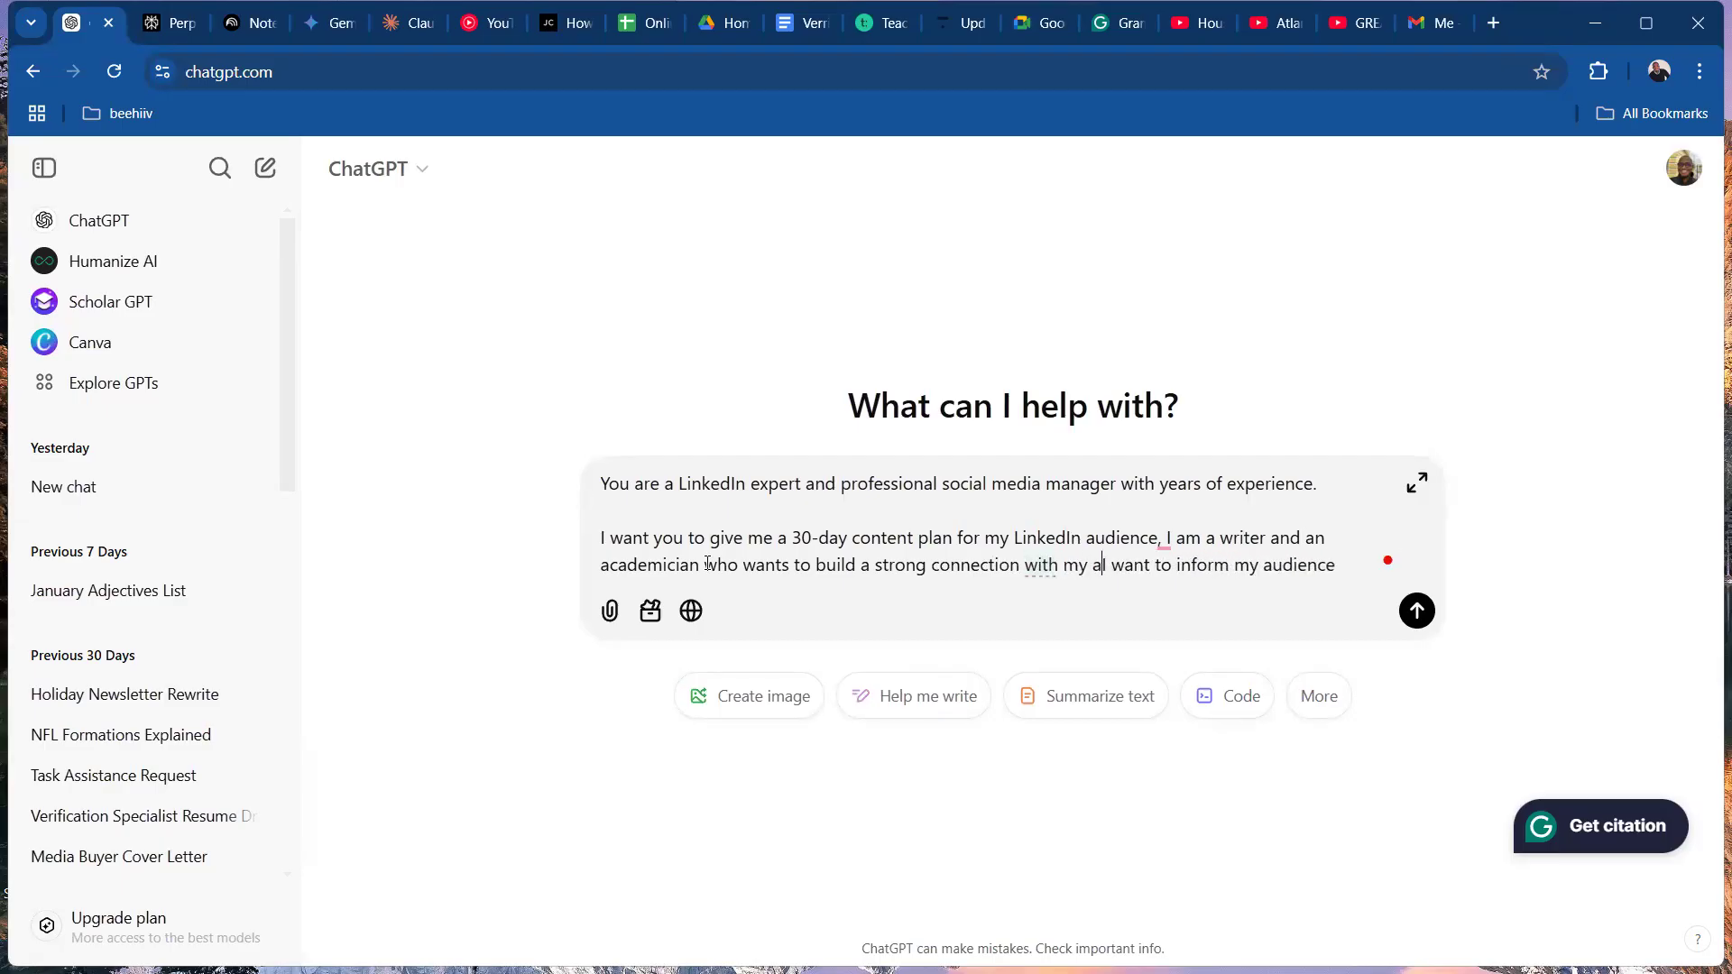
type(" an")
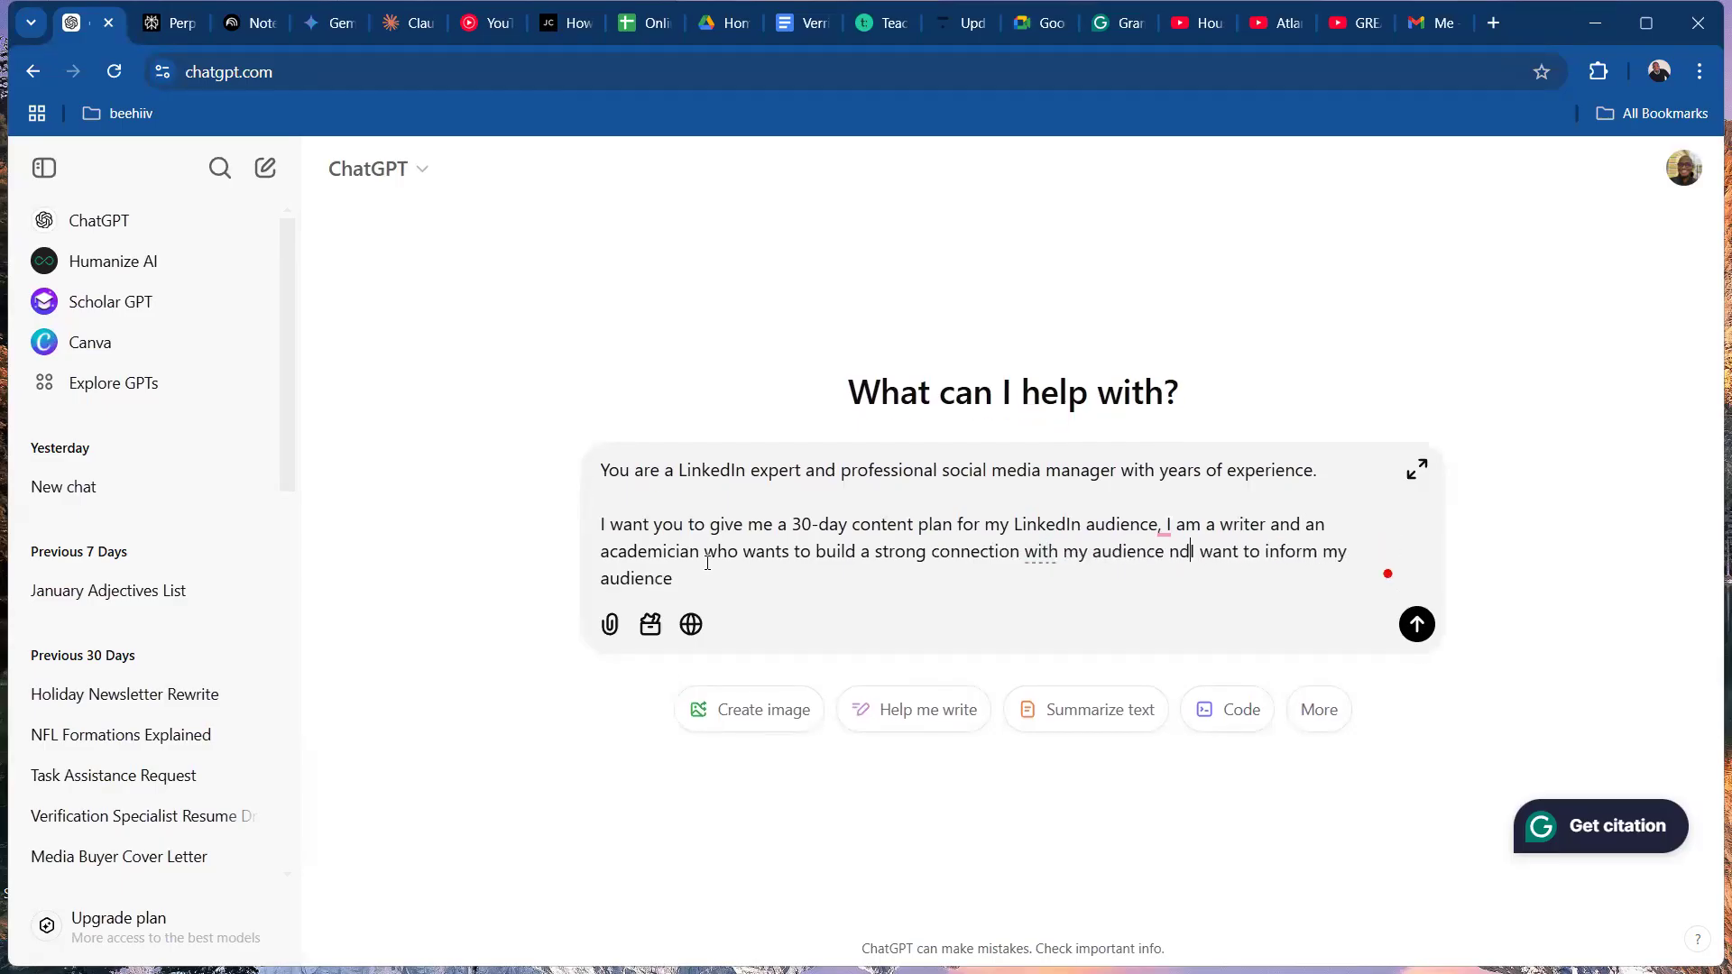
type("d acquir")
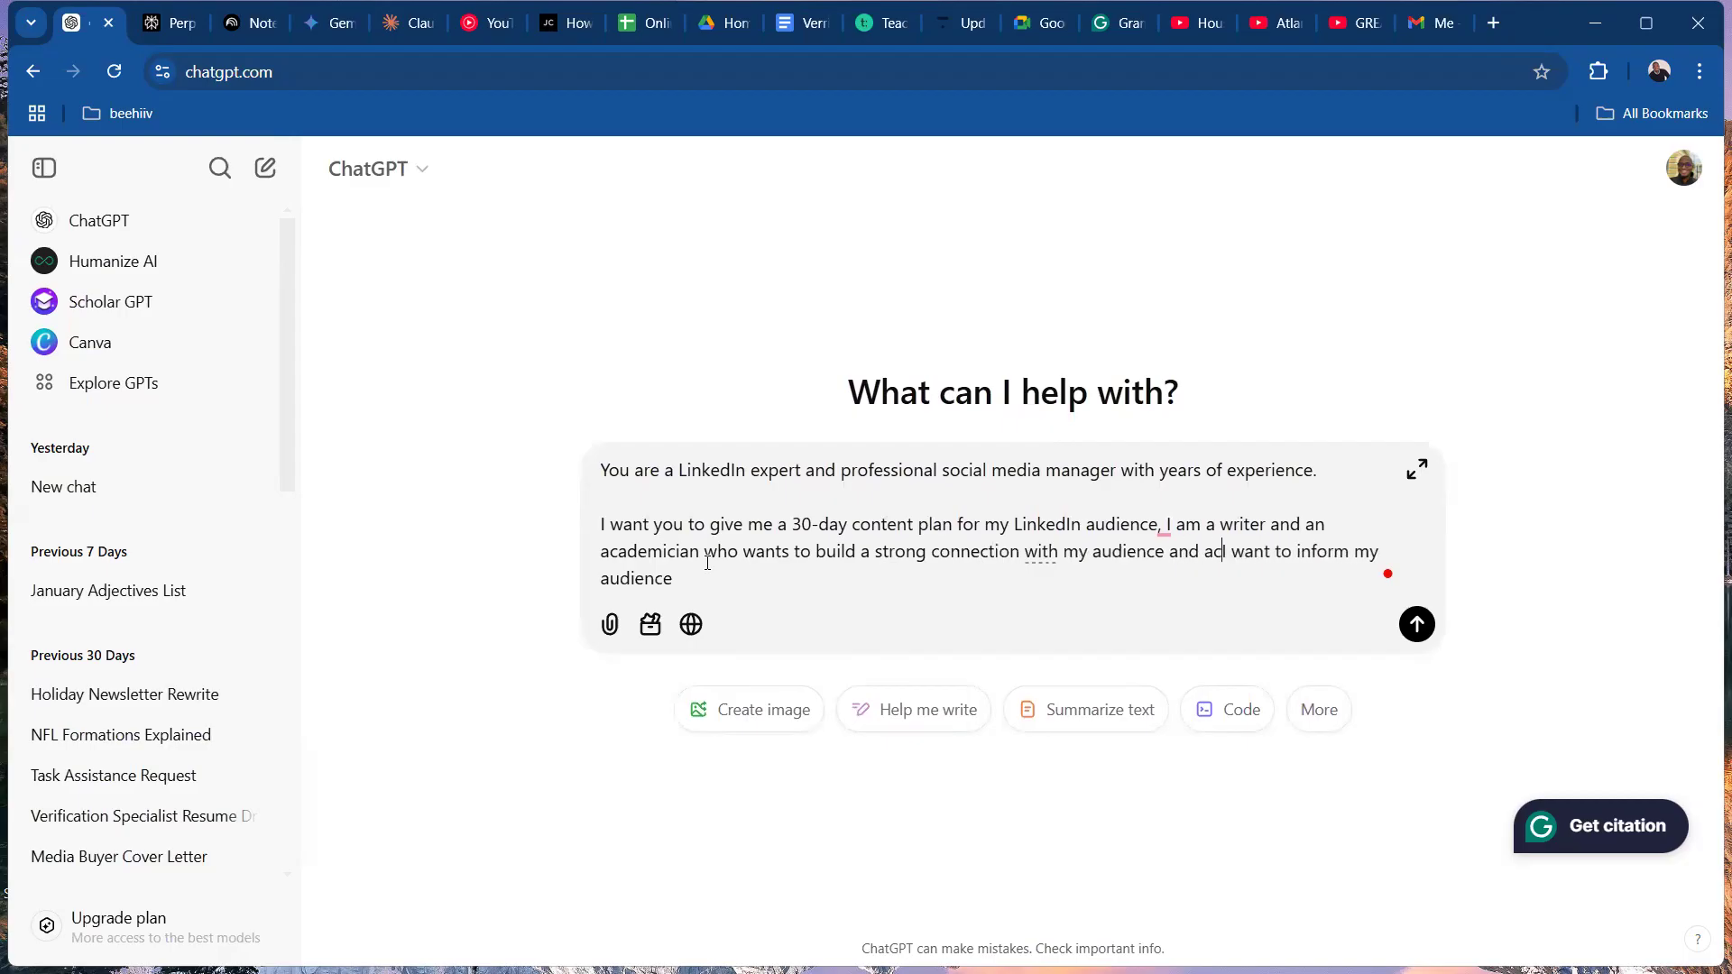
type("e new clie")
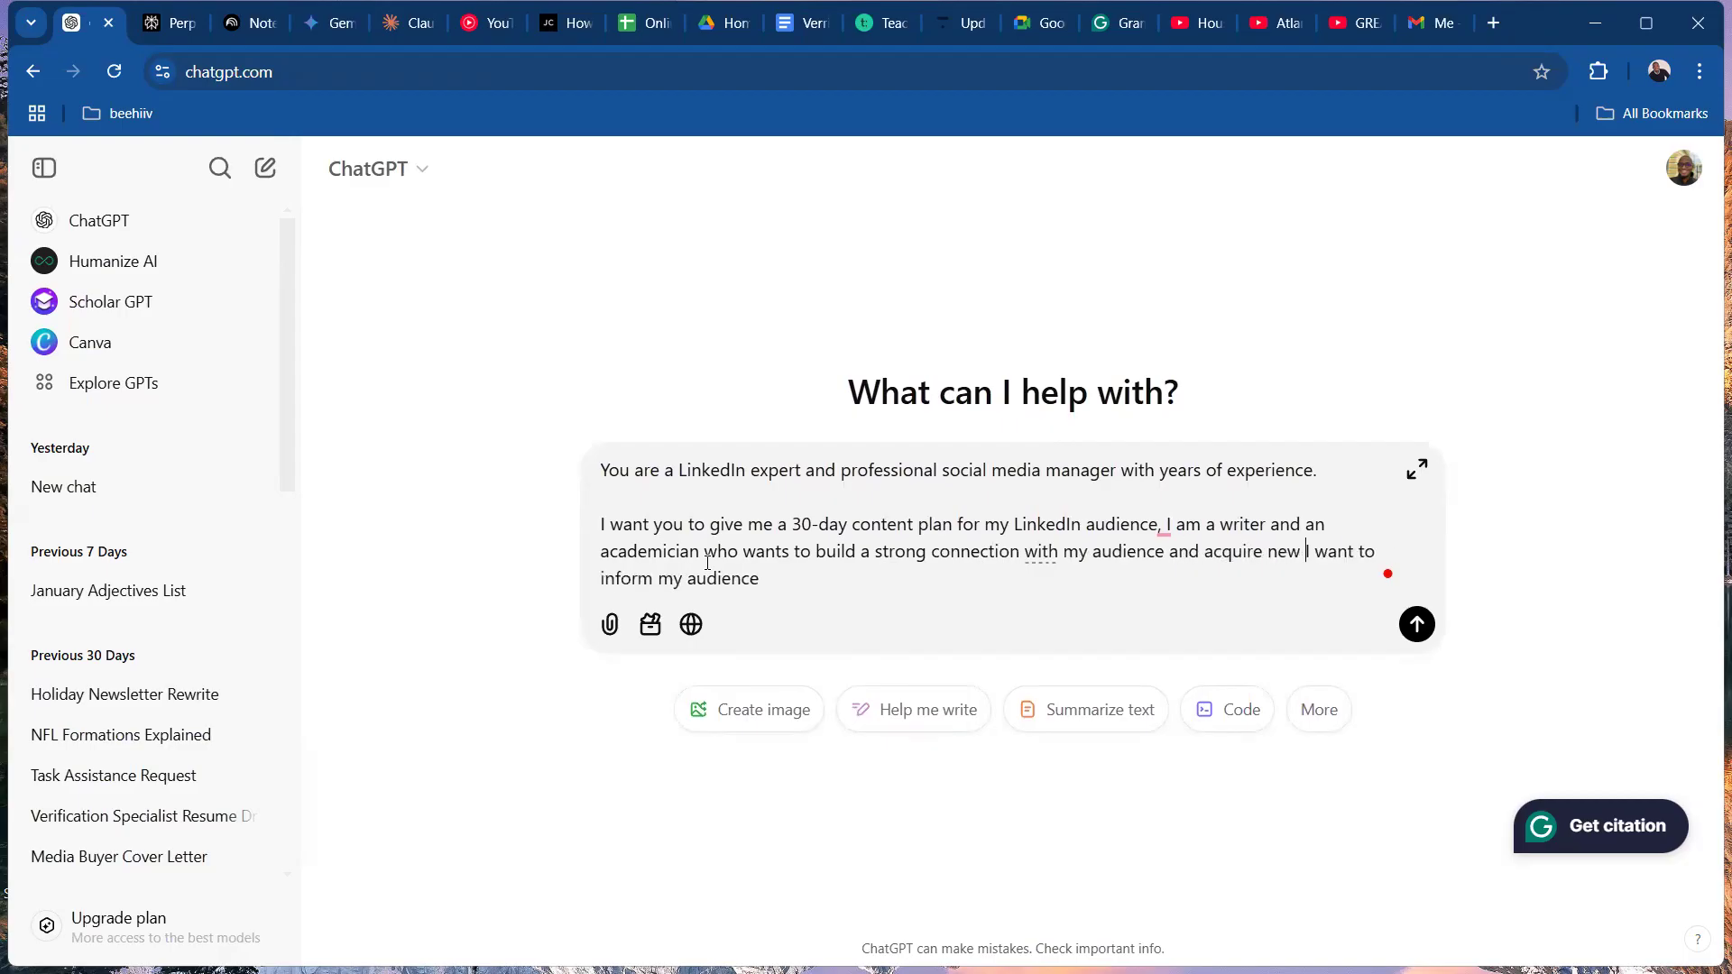
type("nts")
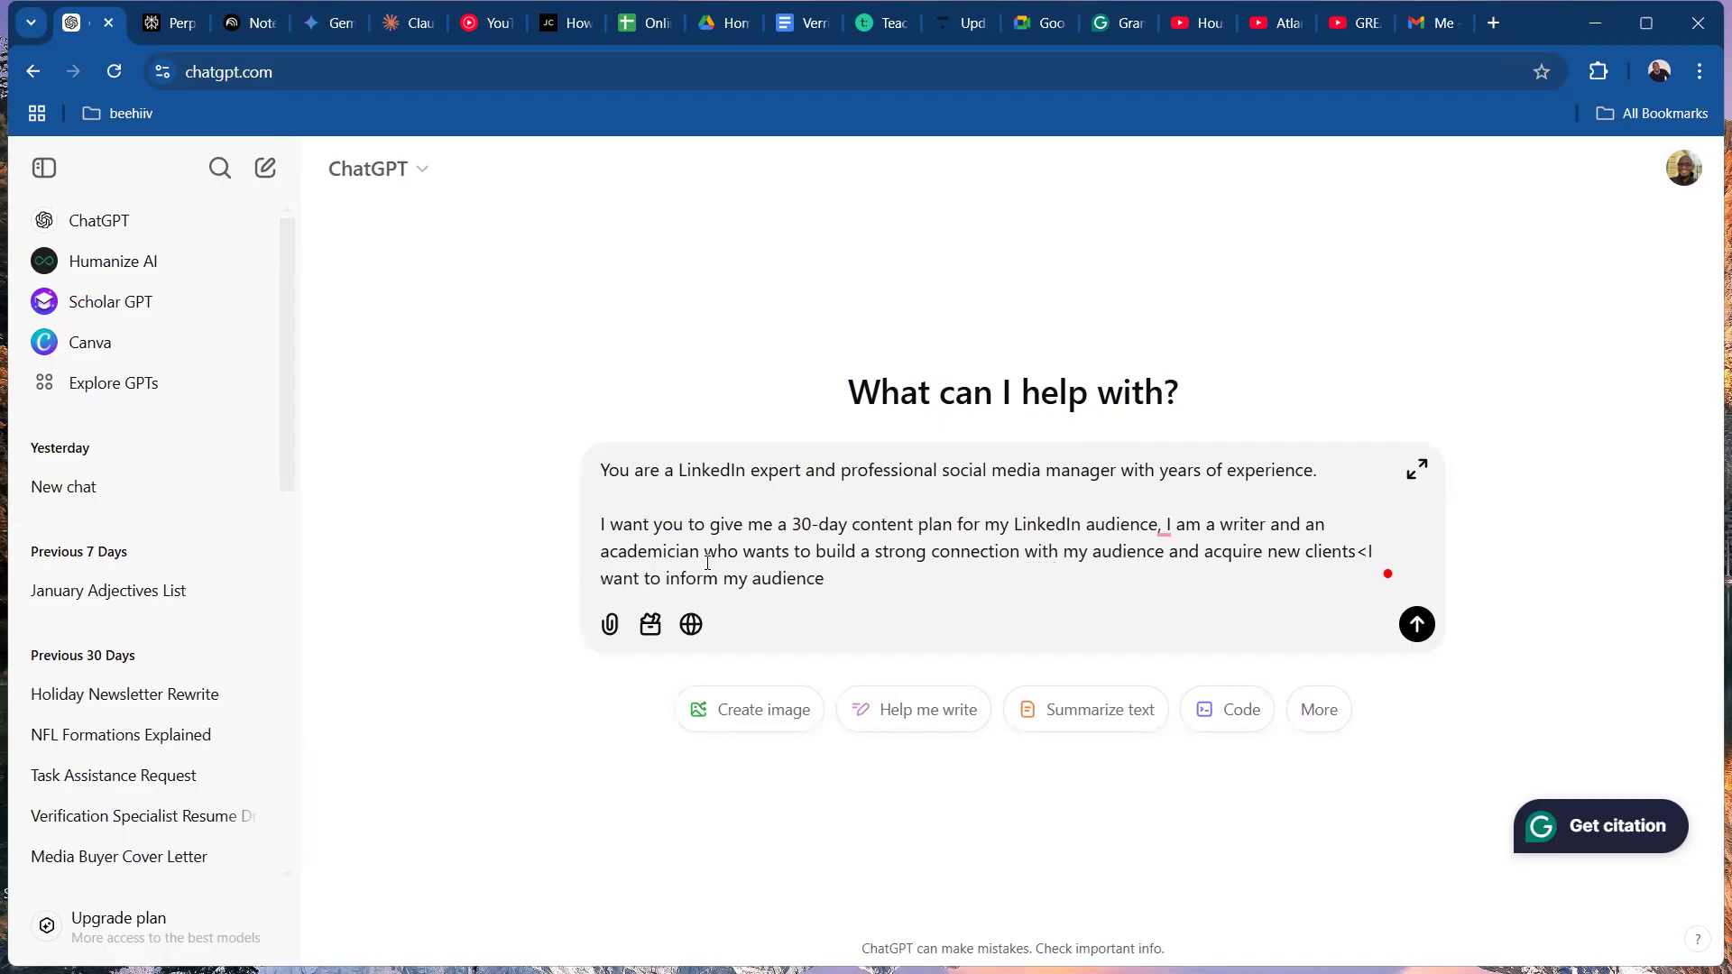
type(":")
Move "I want to inform my audience" into its own paragraph and change the comma after "LinkedIn audience" to a semicolon.
key("shift+Return")
key("shift+Return")
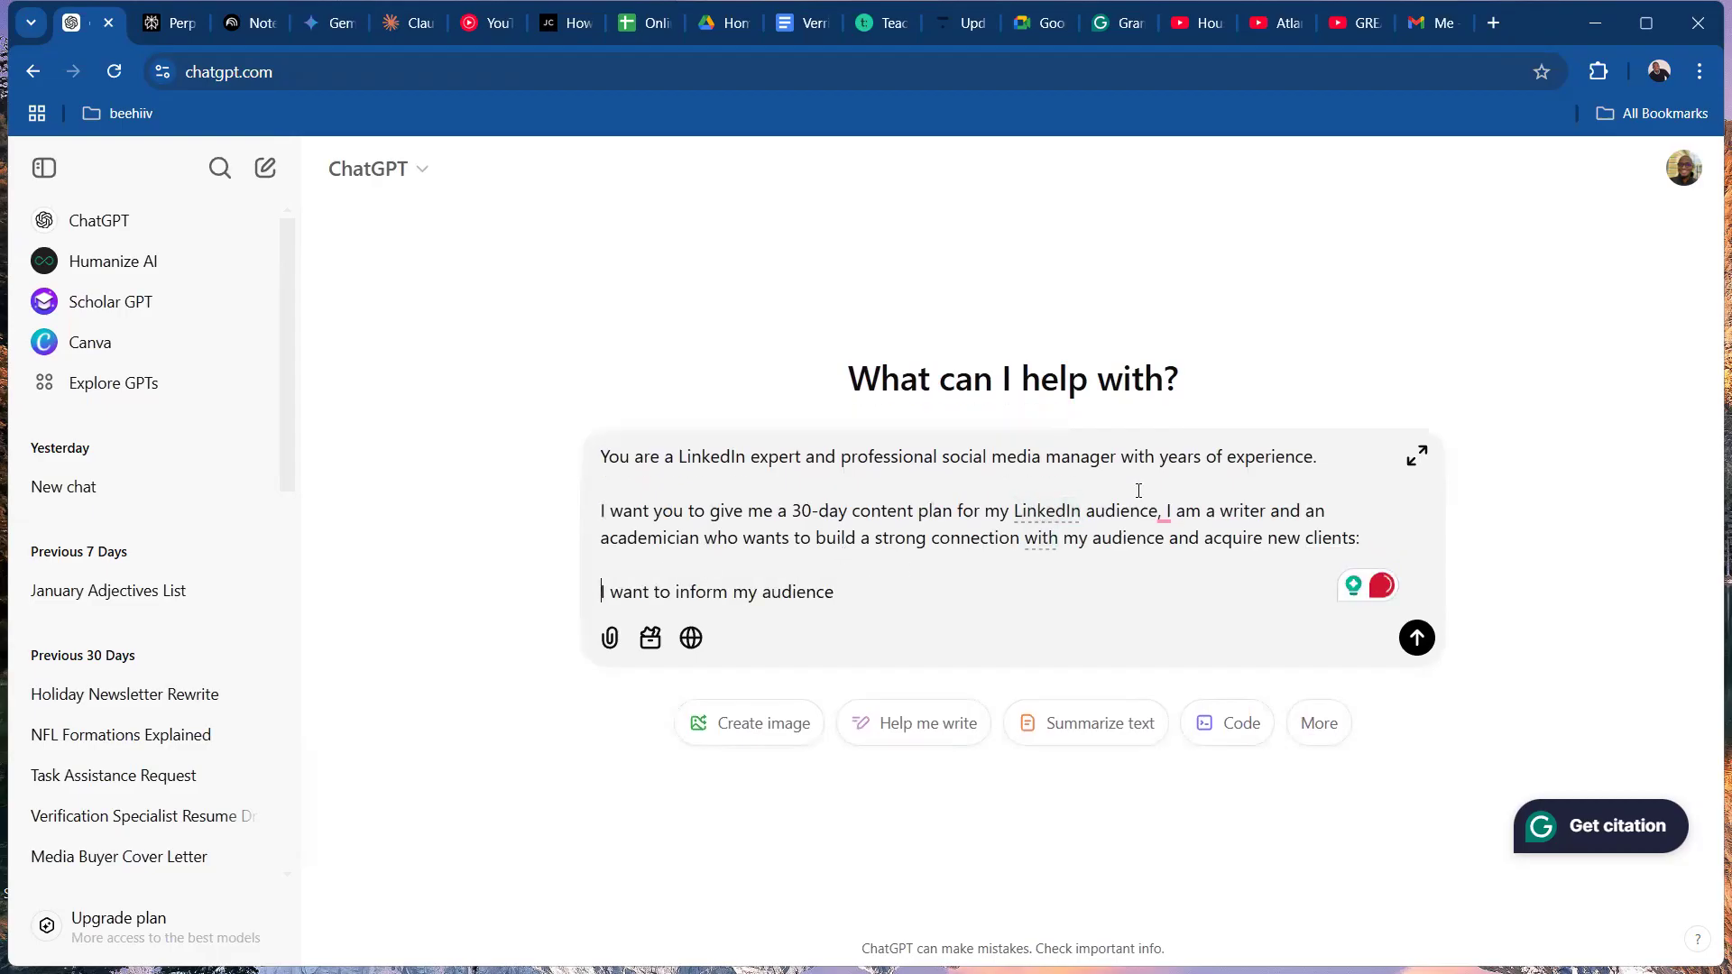
left_click(1176, 544)
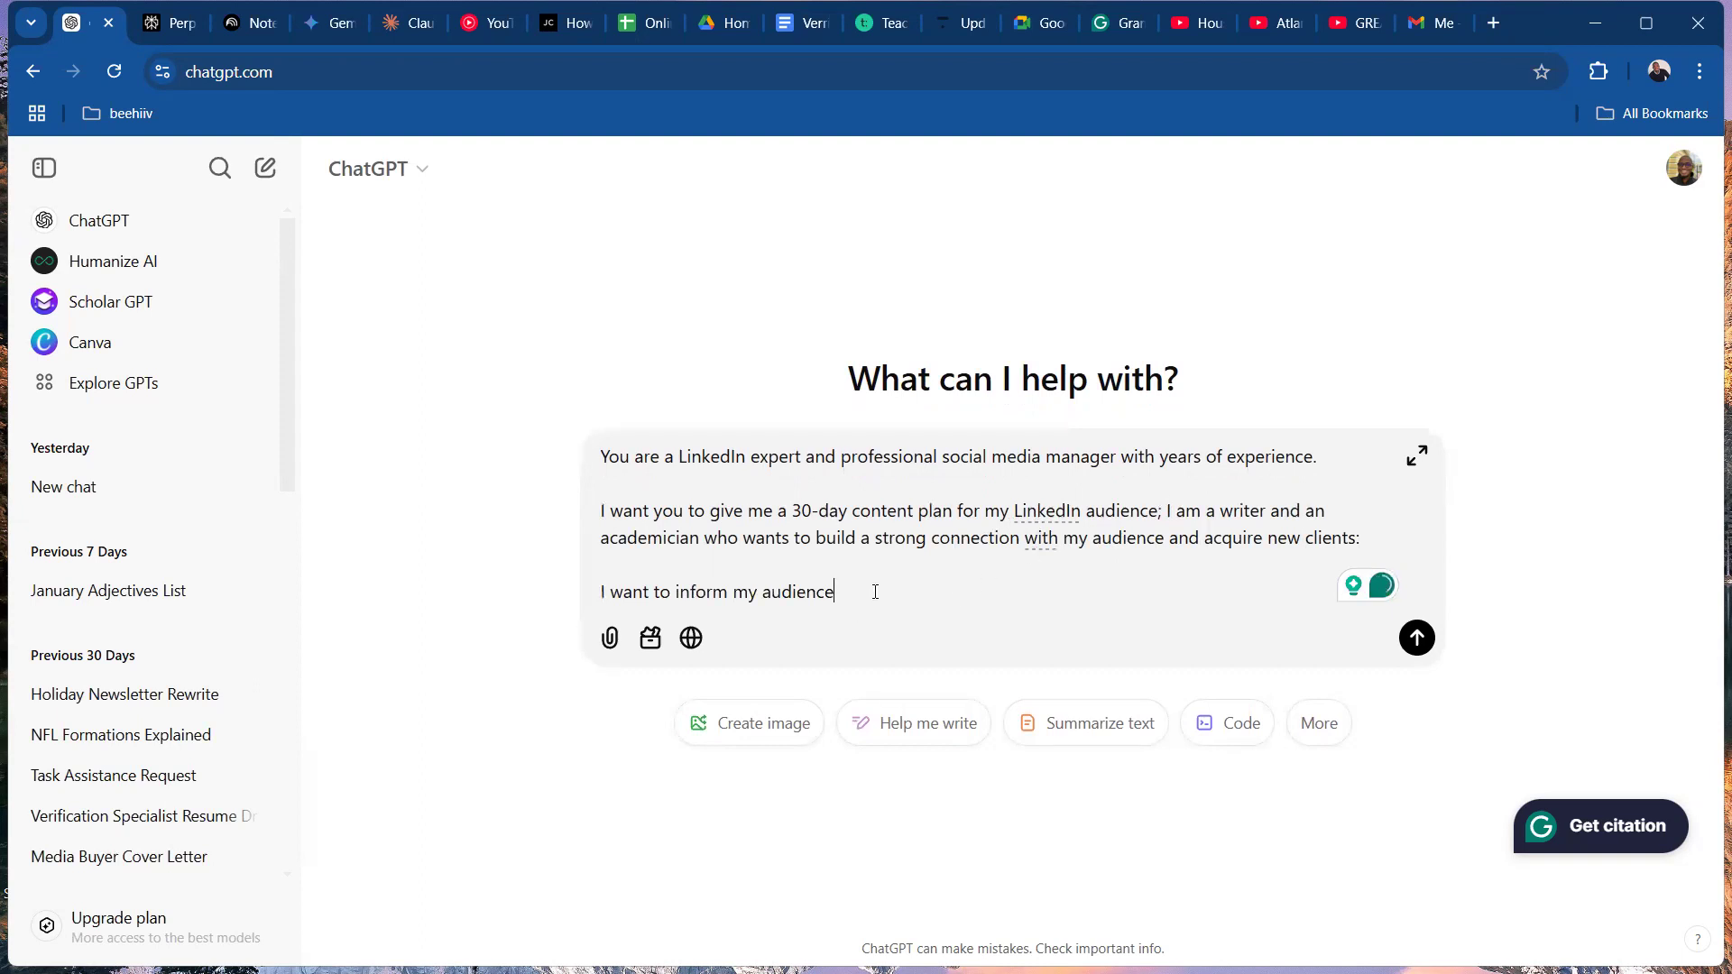
Extend the third paragraph with "and also educate them, while pitching my services to".
type("and also ed")
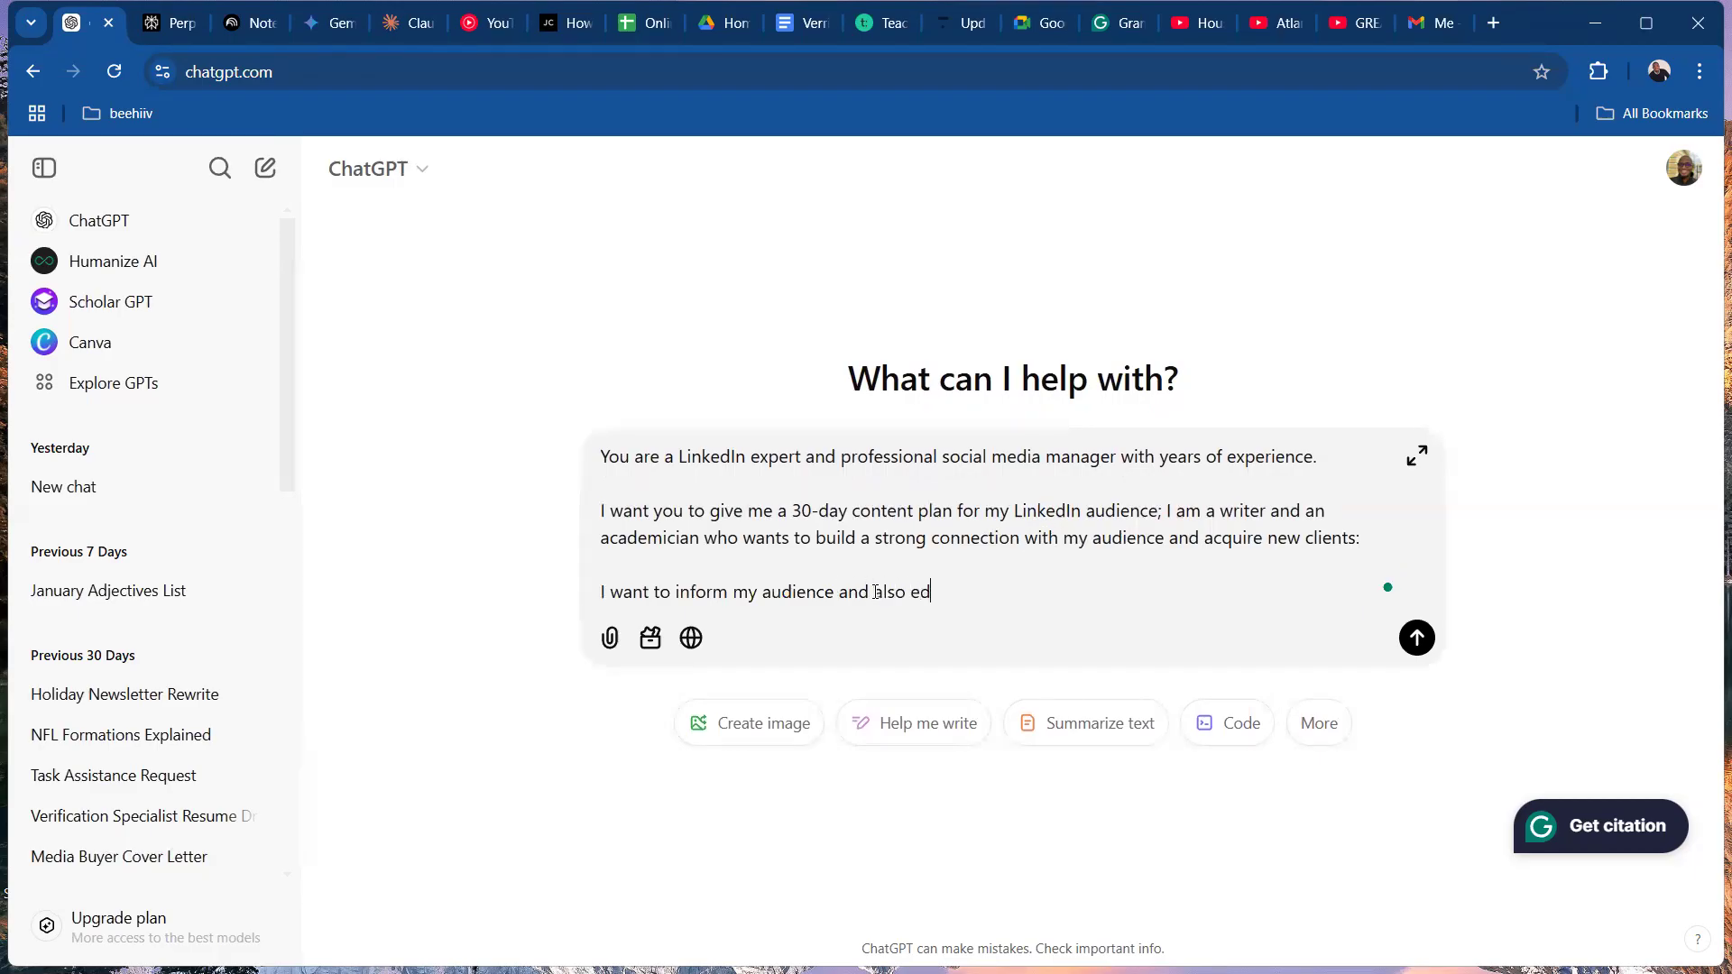
type("ucate tha")
type("m, while ")
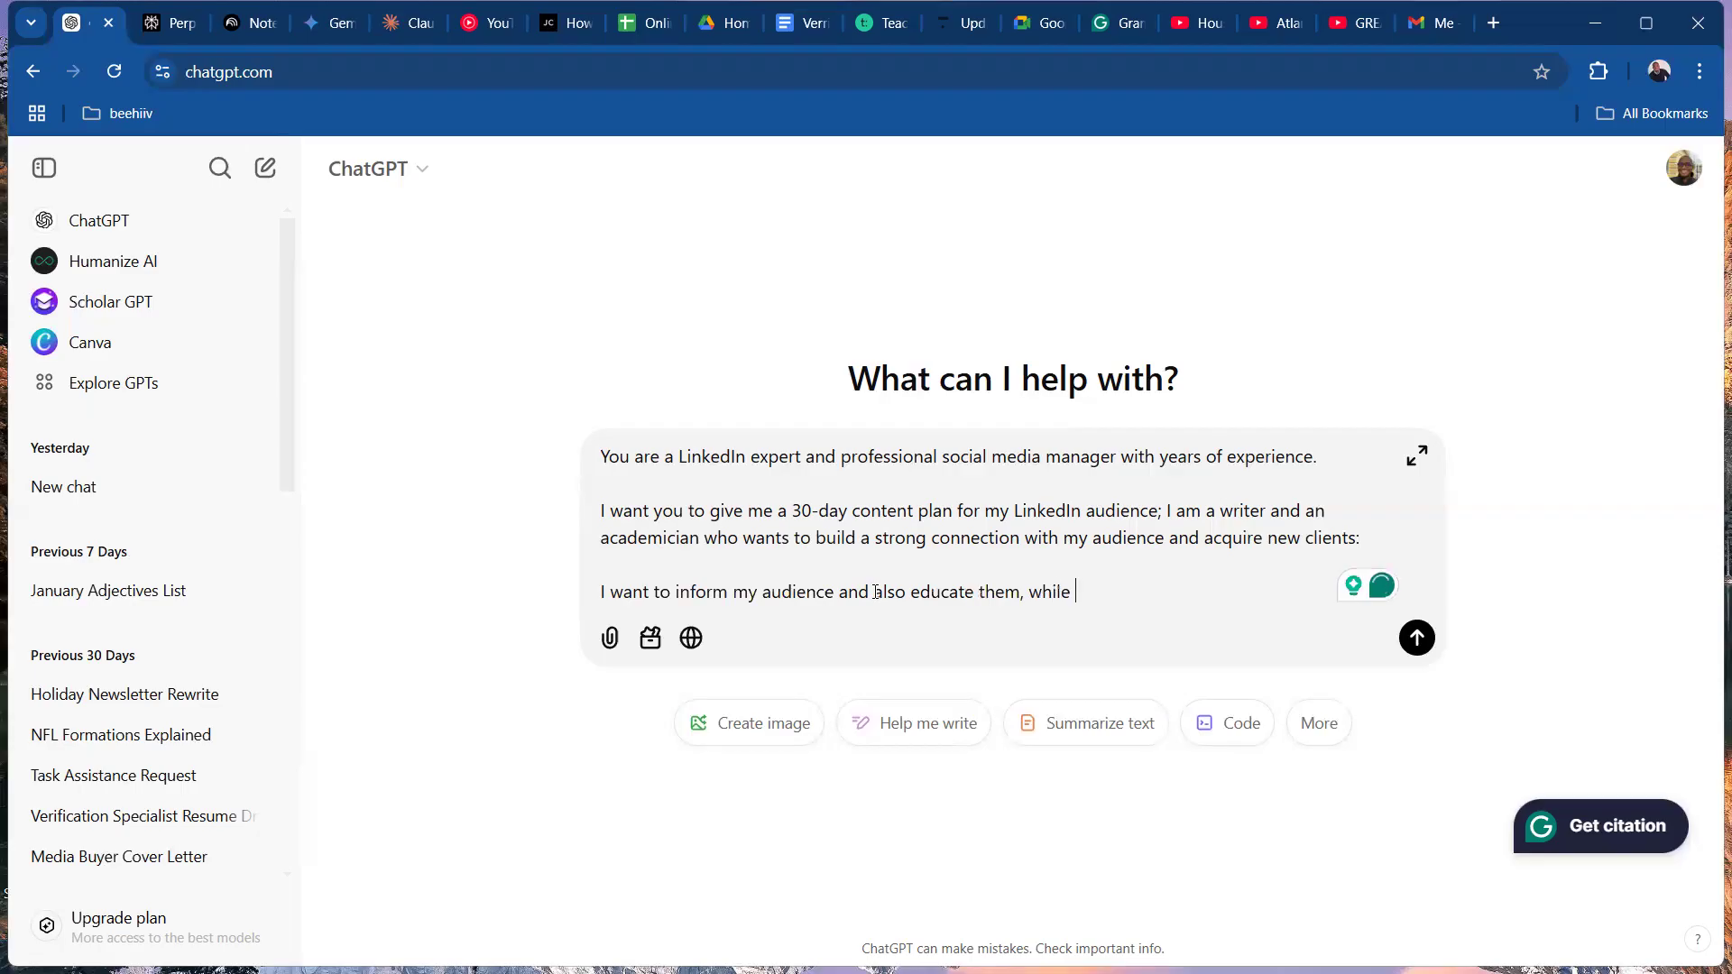
type("pitching m")
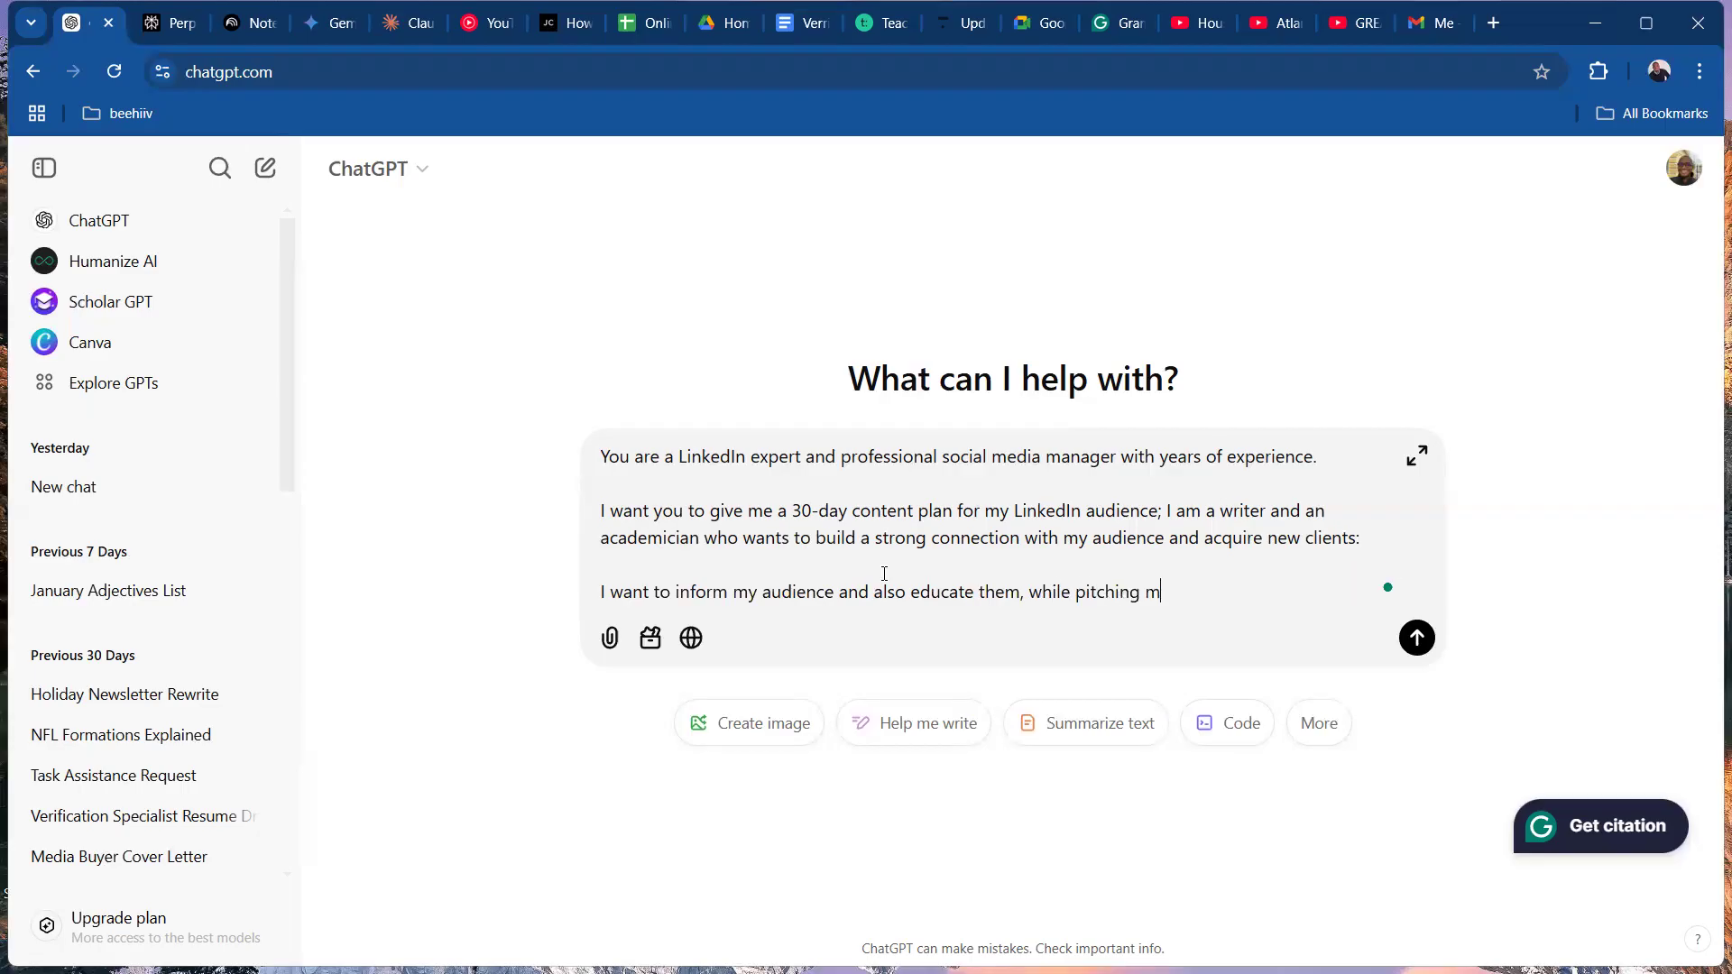
type("y services to my potential c")
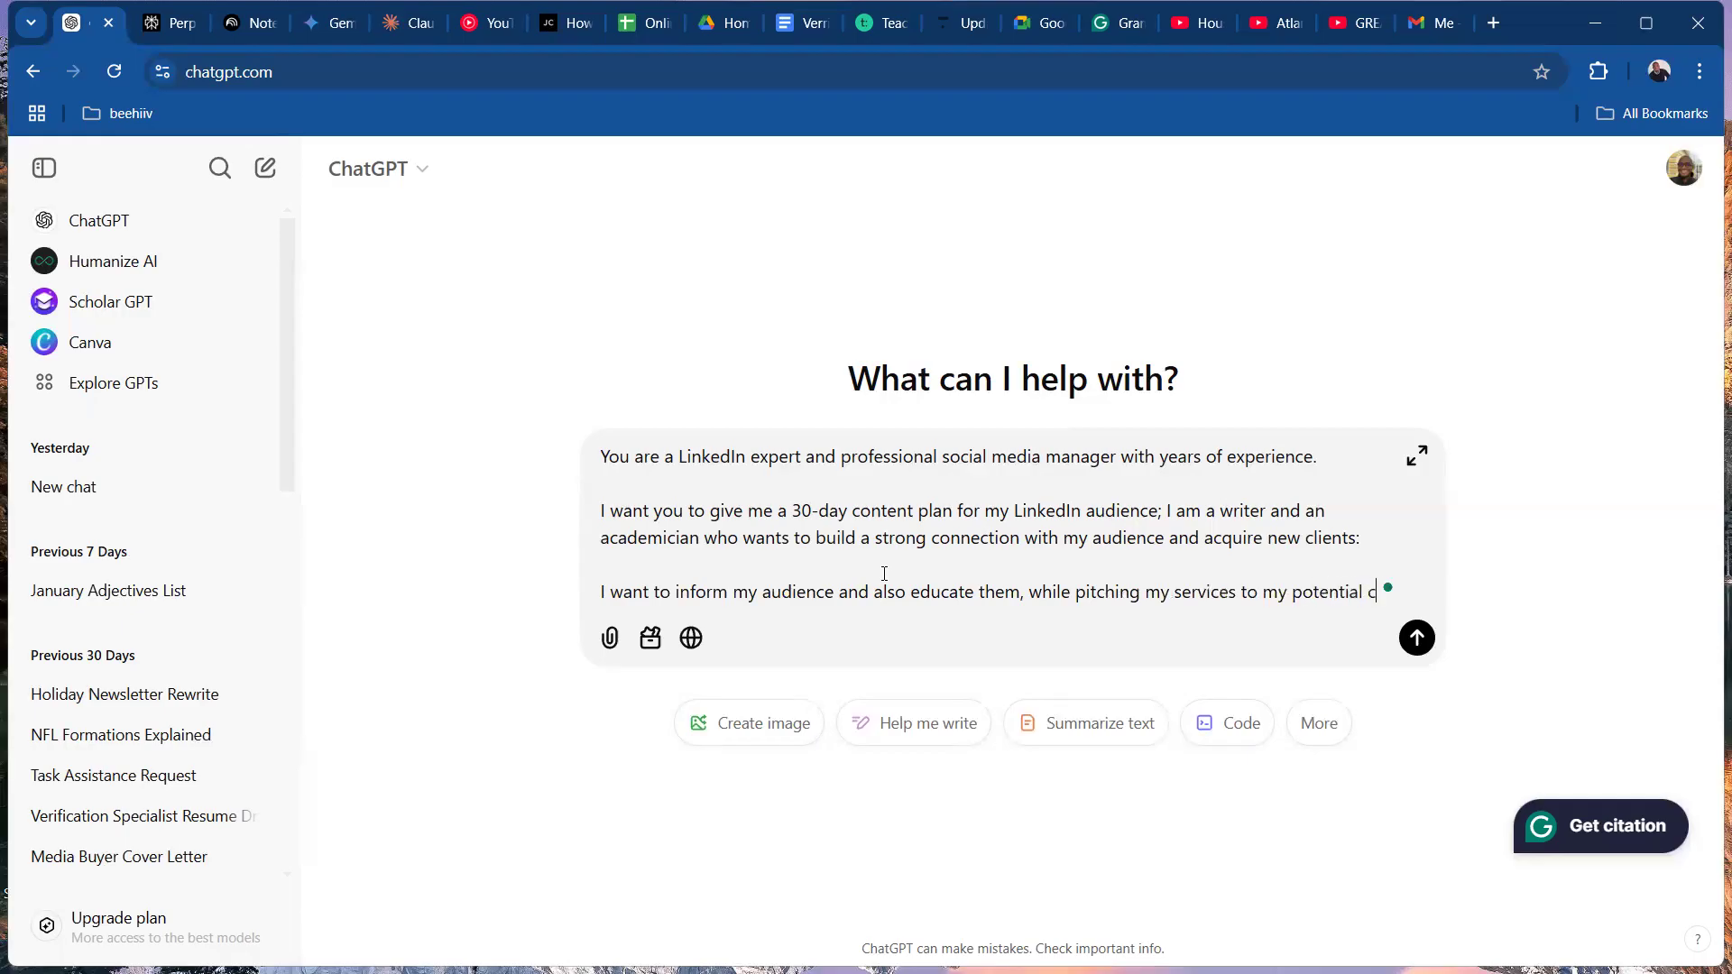
Finish the third paragraph's sentence with "my potential clients.".
type("lients.")
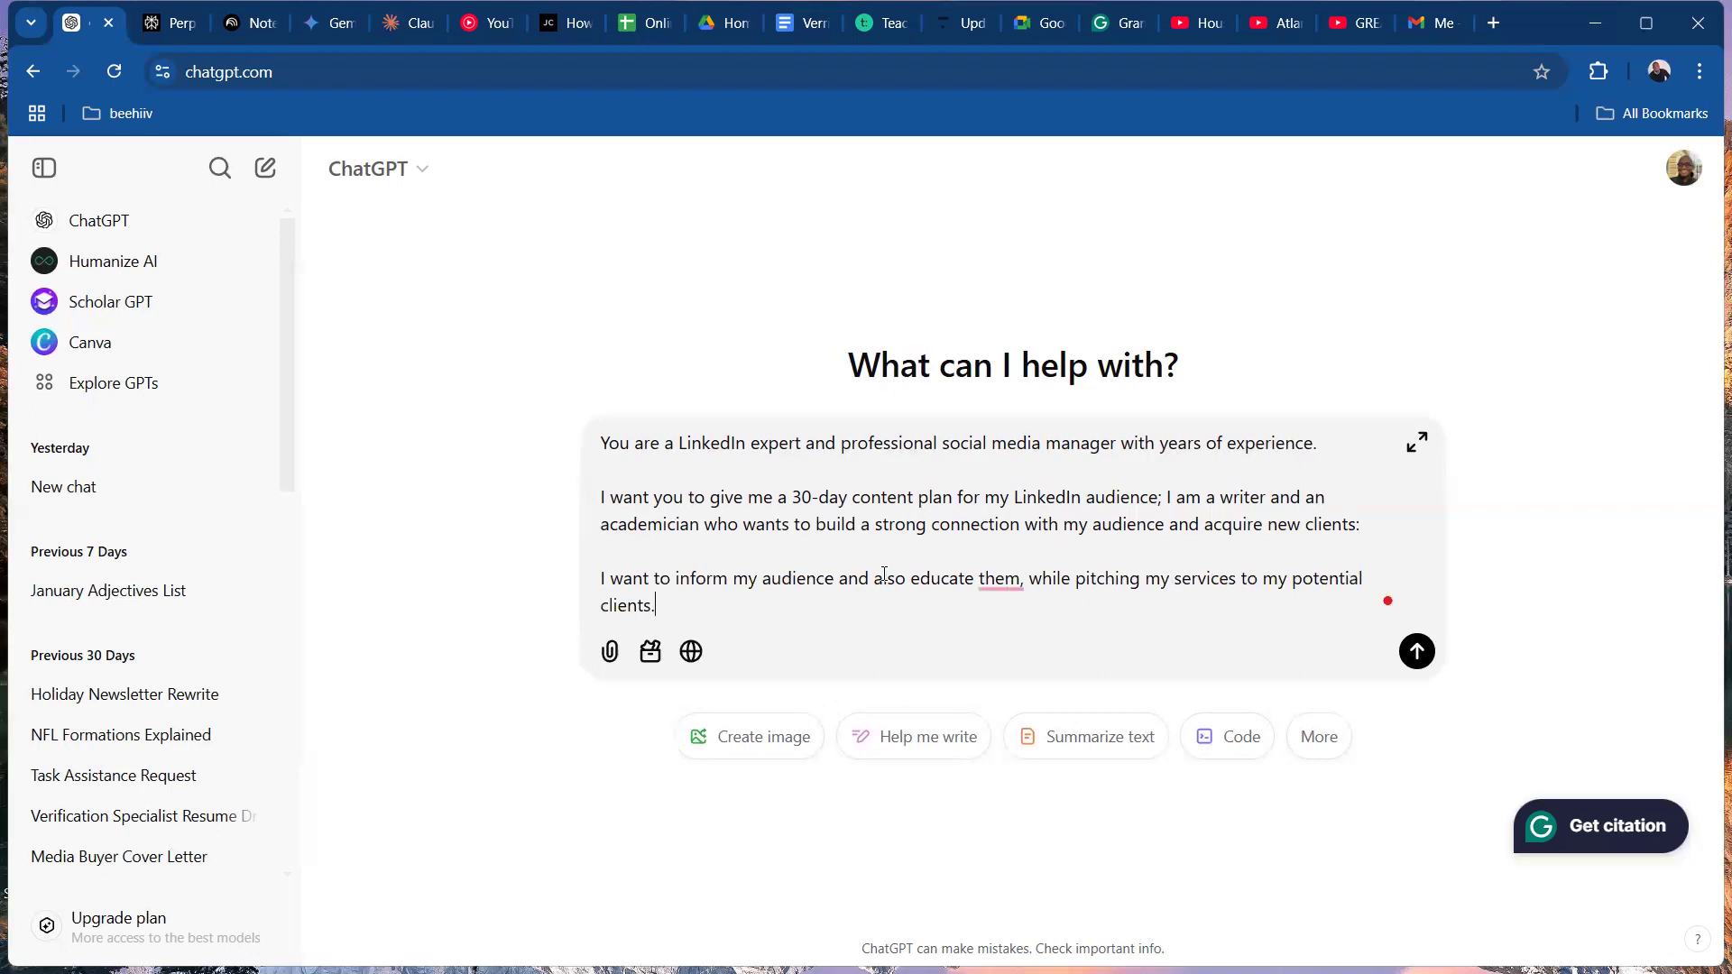
Apply the Grammarly suggestions so the sentence reads "I want to inform and educate my audience while pitching my services".
left_click(999, 578)
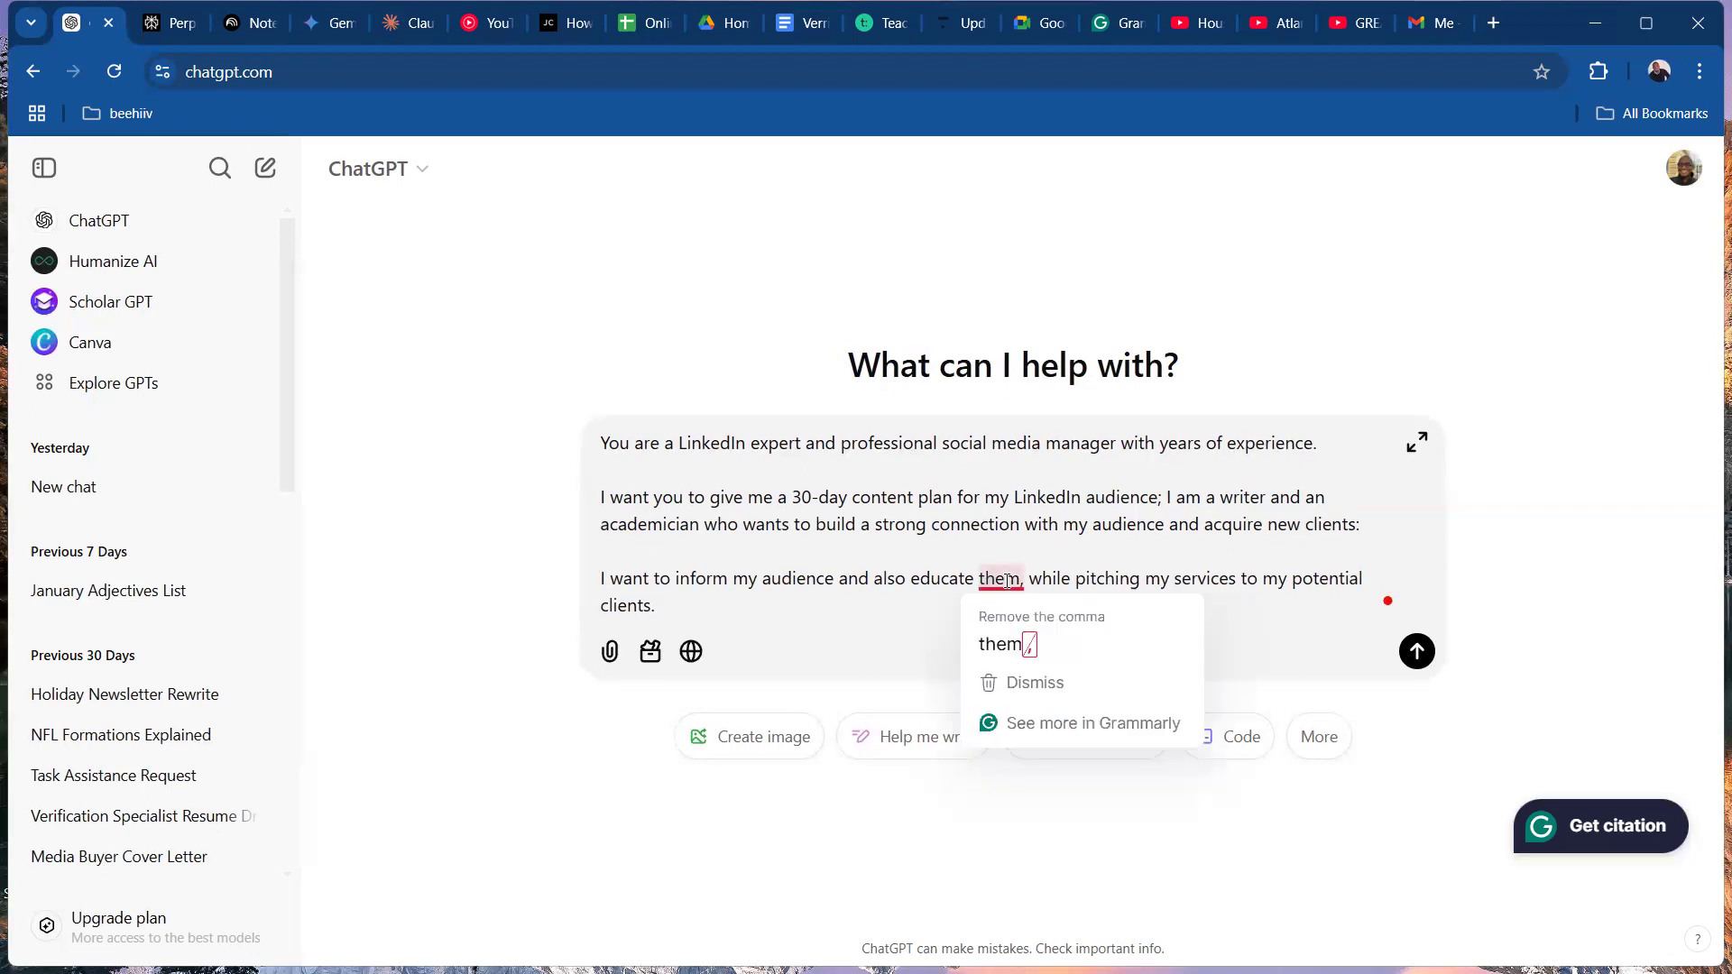
left_click(999, 642)
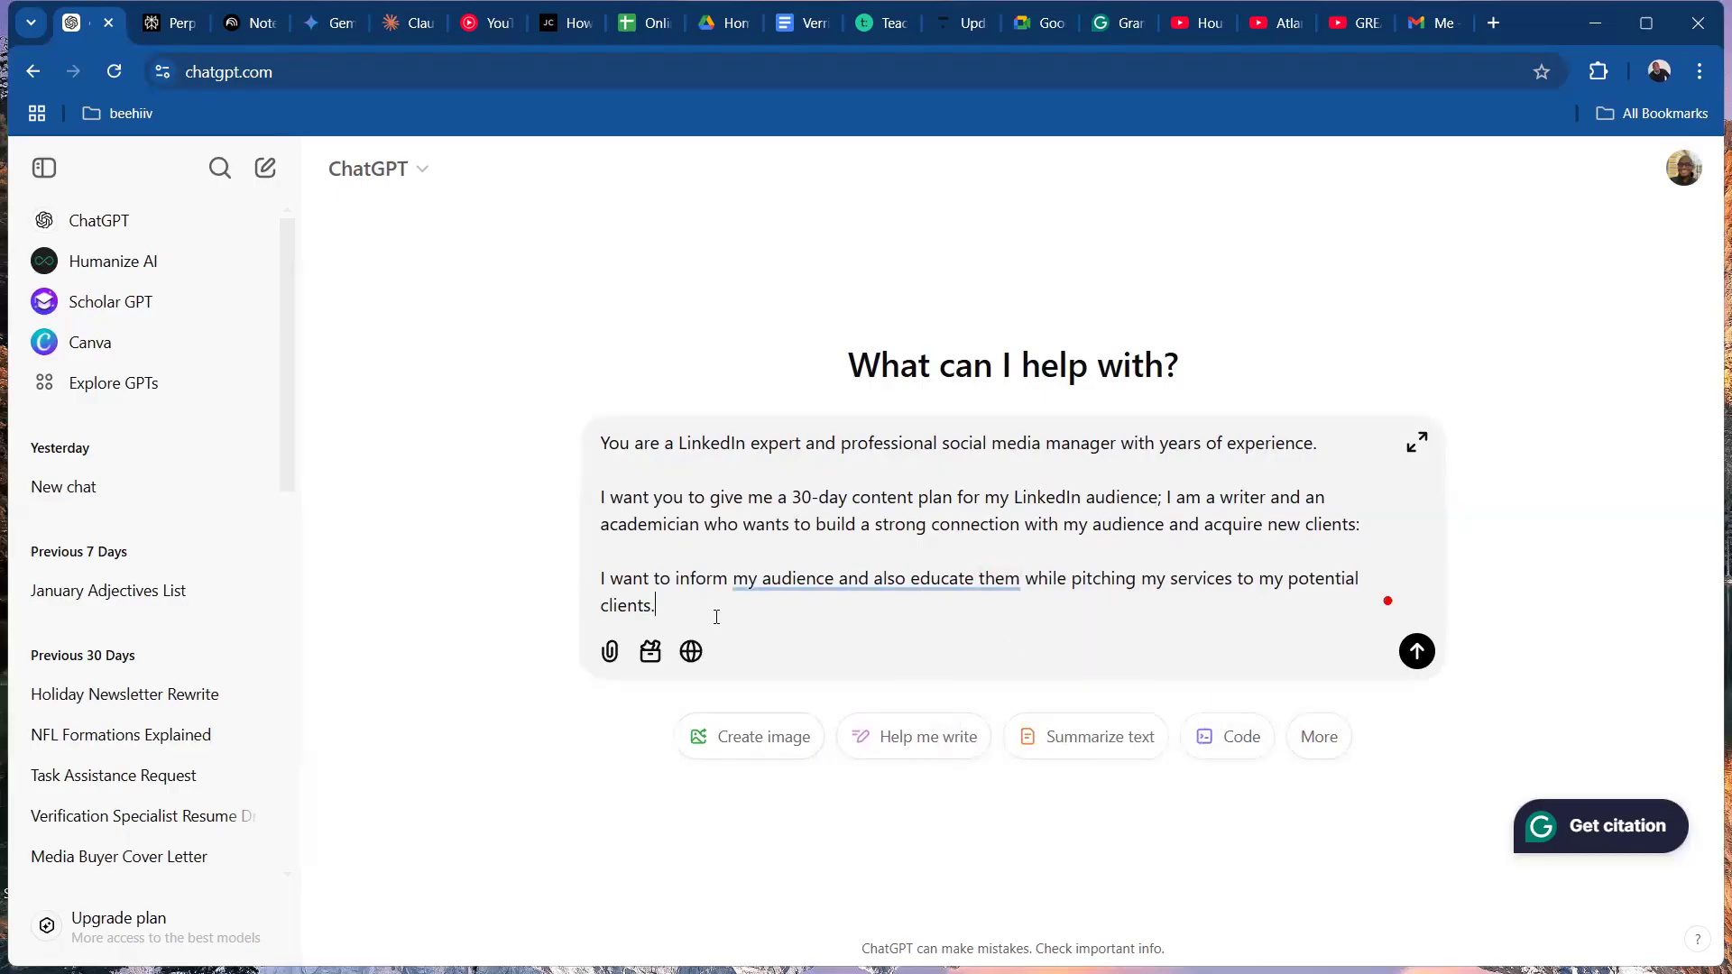
left_click(740, 582)
left_click(880, 642)
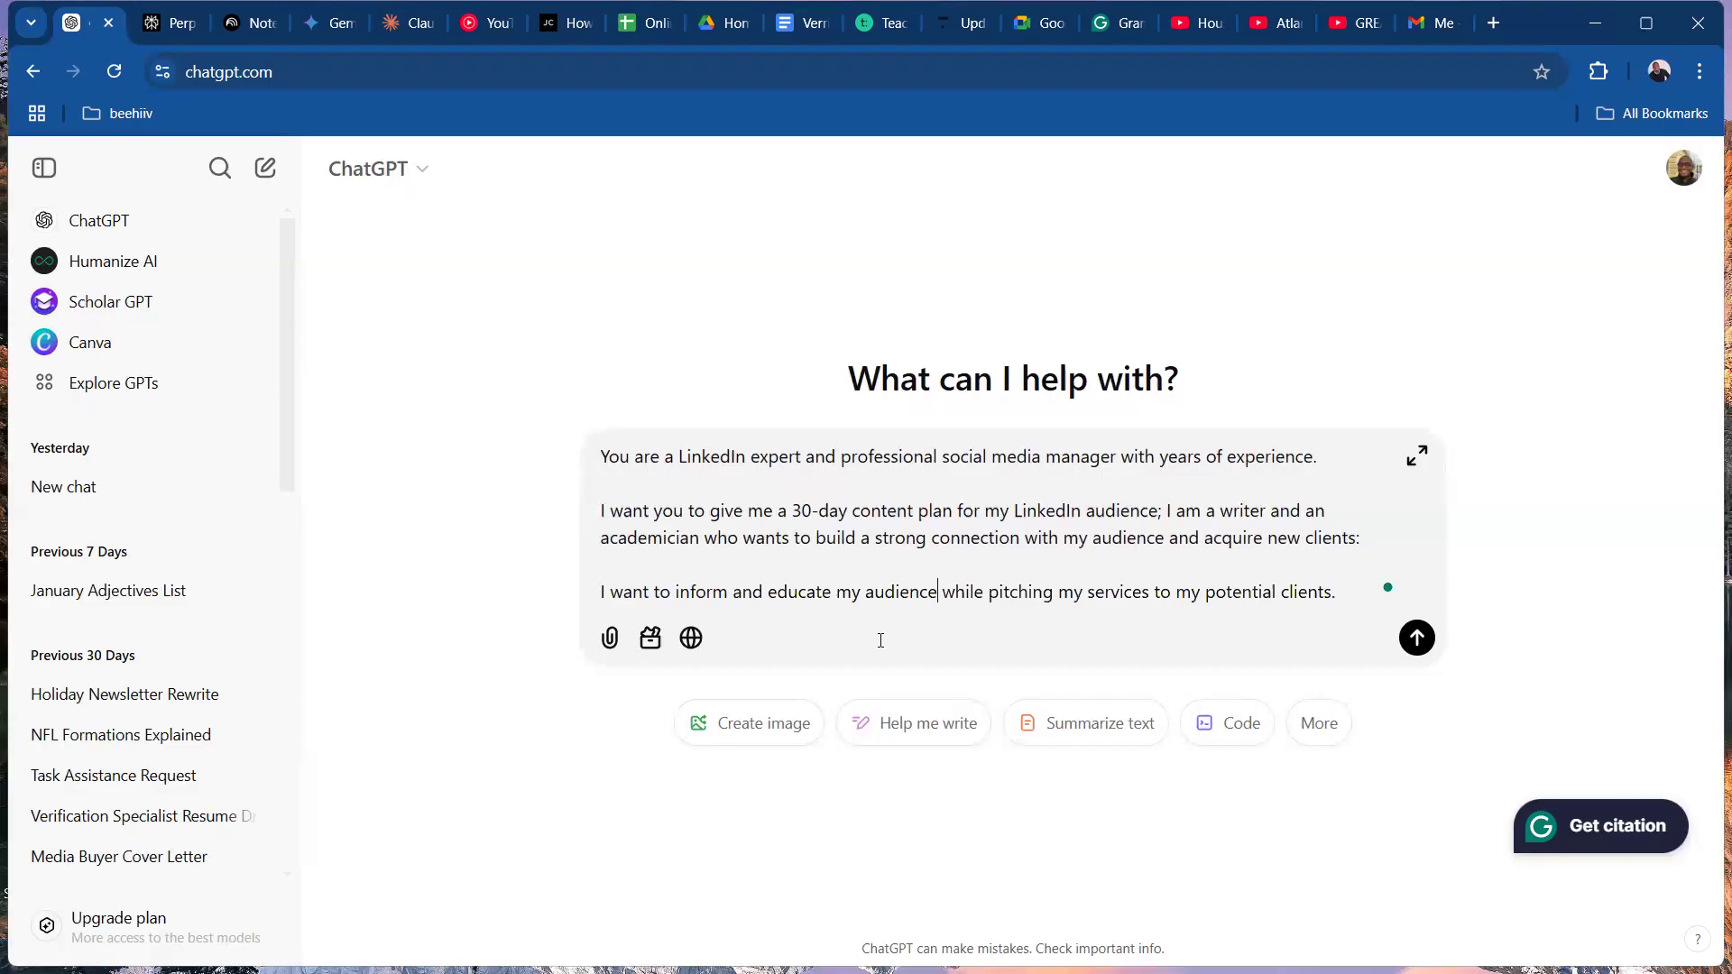
Add a new paragraph reading "Create this 30 day content plan for me".
left_click(1346, 597)
key("shift+Return")
mouse_move(1347, 603)
type("C")
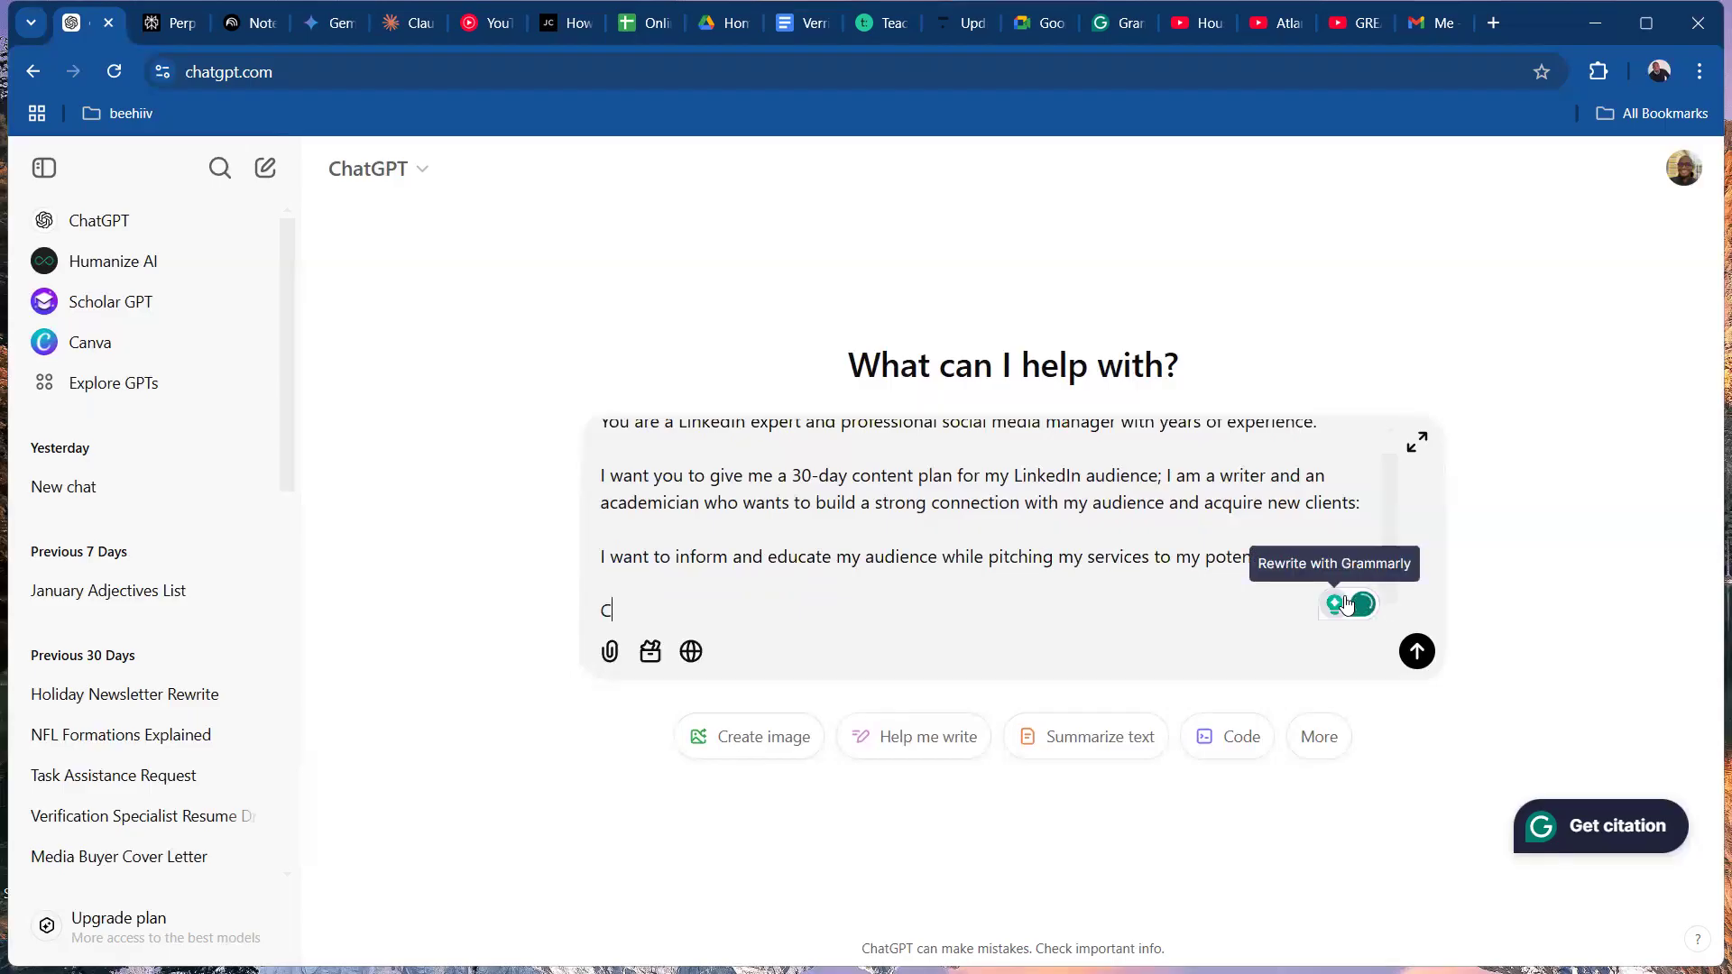
type("reate th")
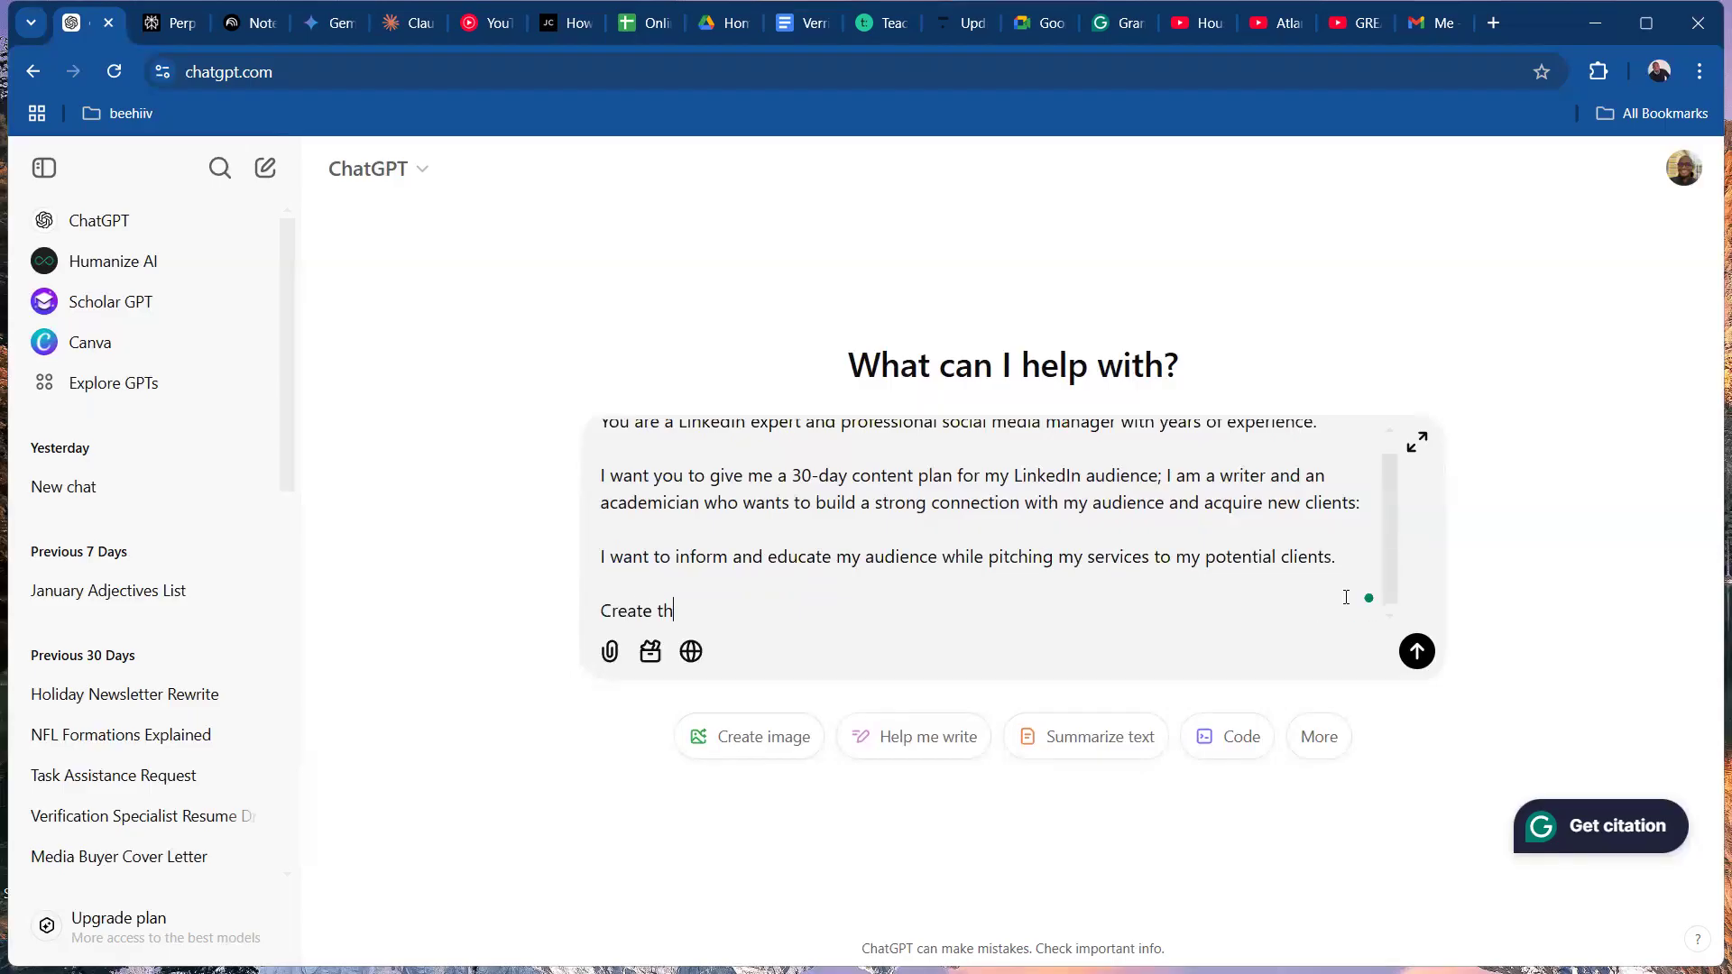
type("is 30 day plan for me")
left_click(749, 611)
type("content")
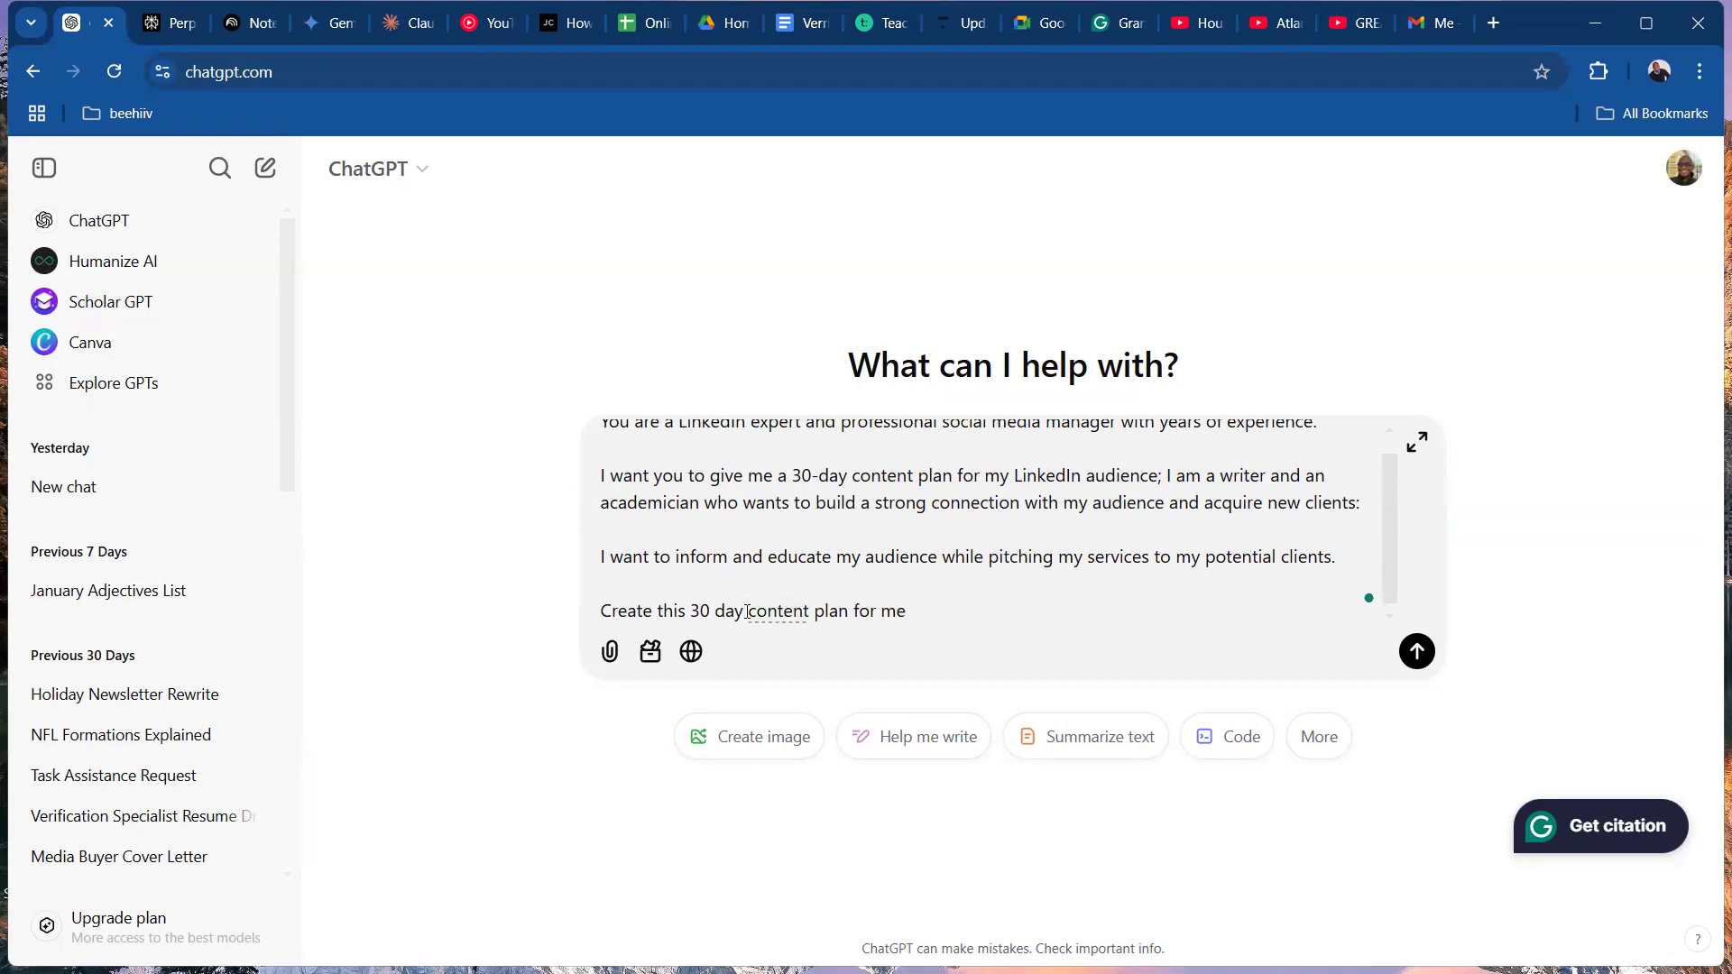
Continue the last paragraph with "with this info, also I want you to ask me questions that would help".
left_click(928, 602)
type("with this info, also I want yo")
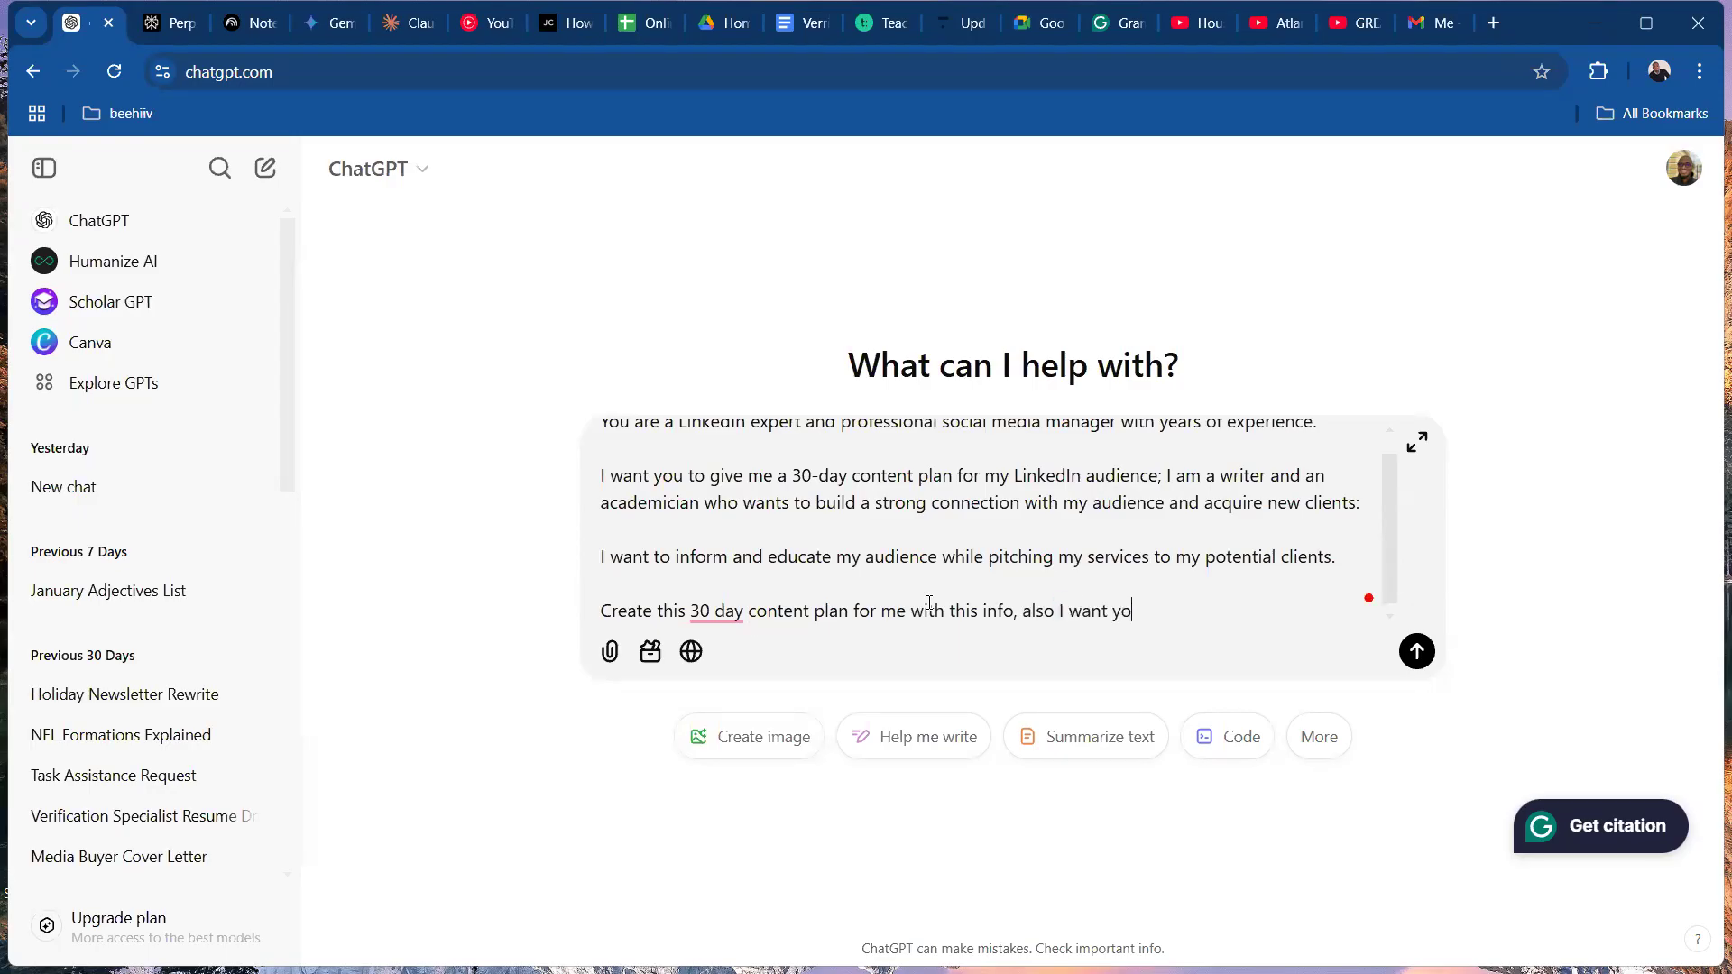
type("u to ask me questions that w")
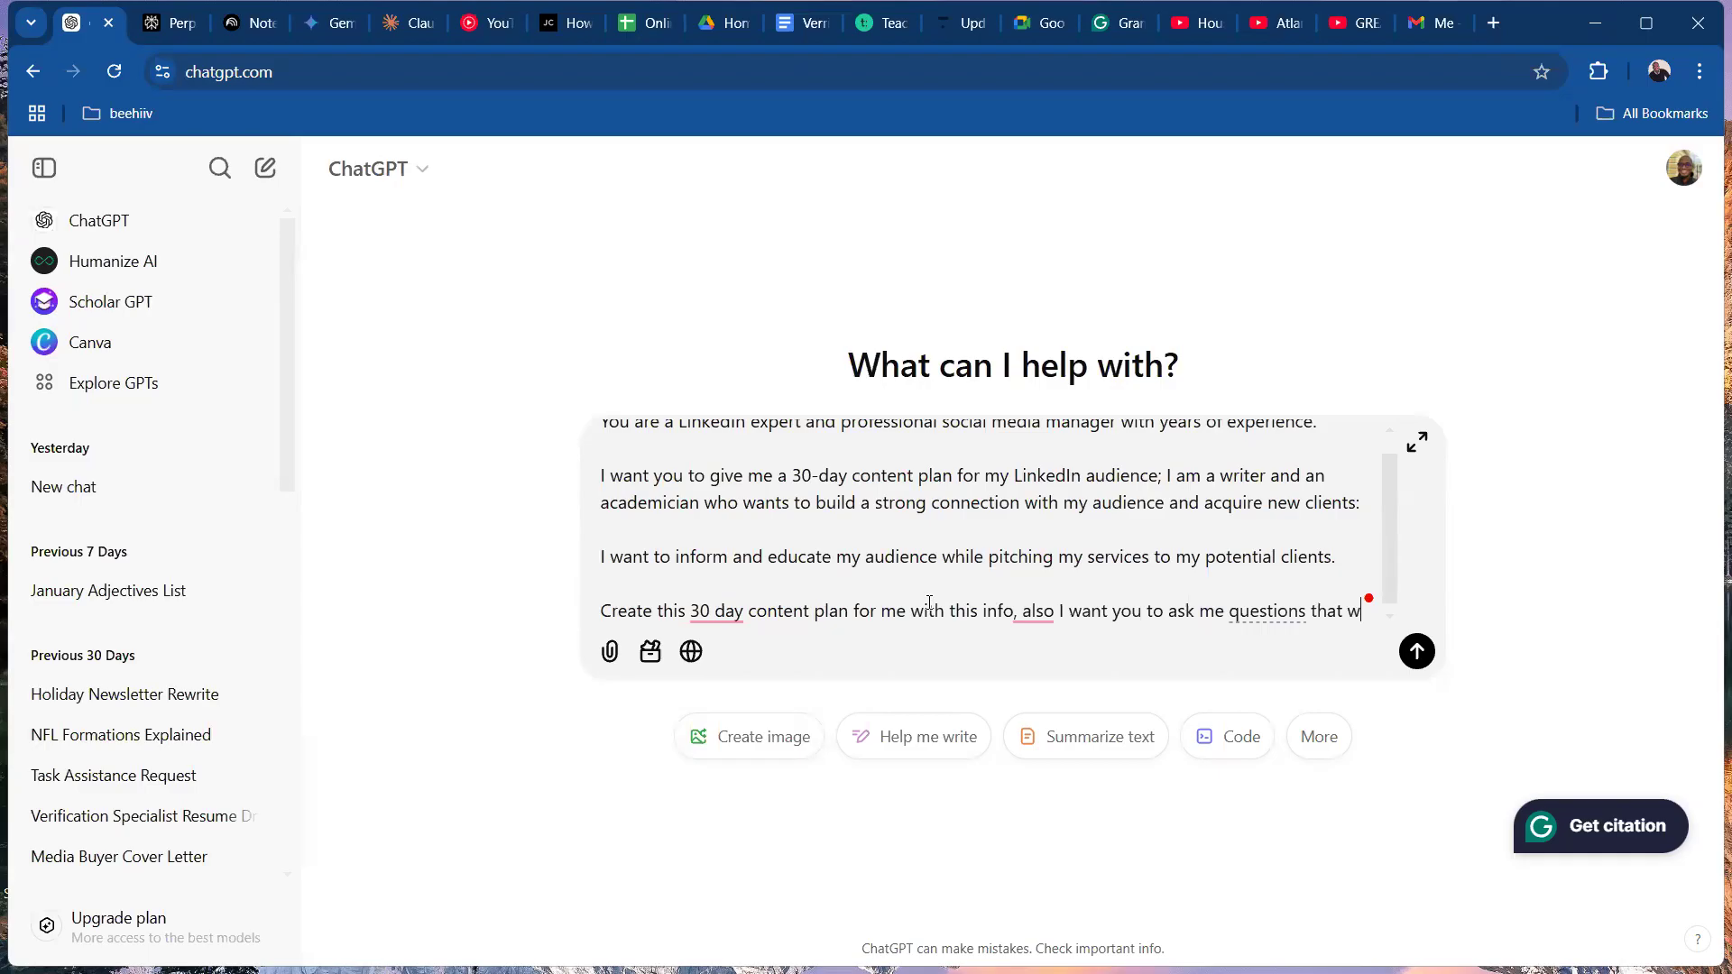
type("ould help")
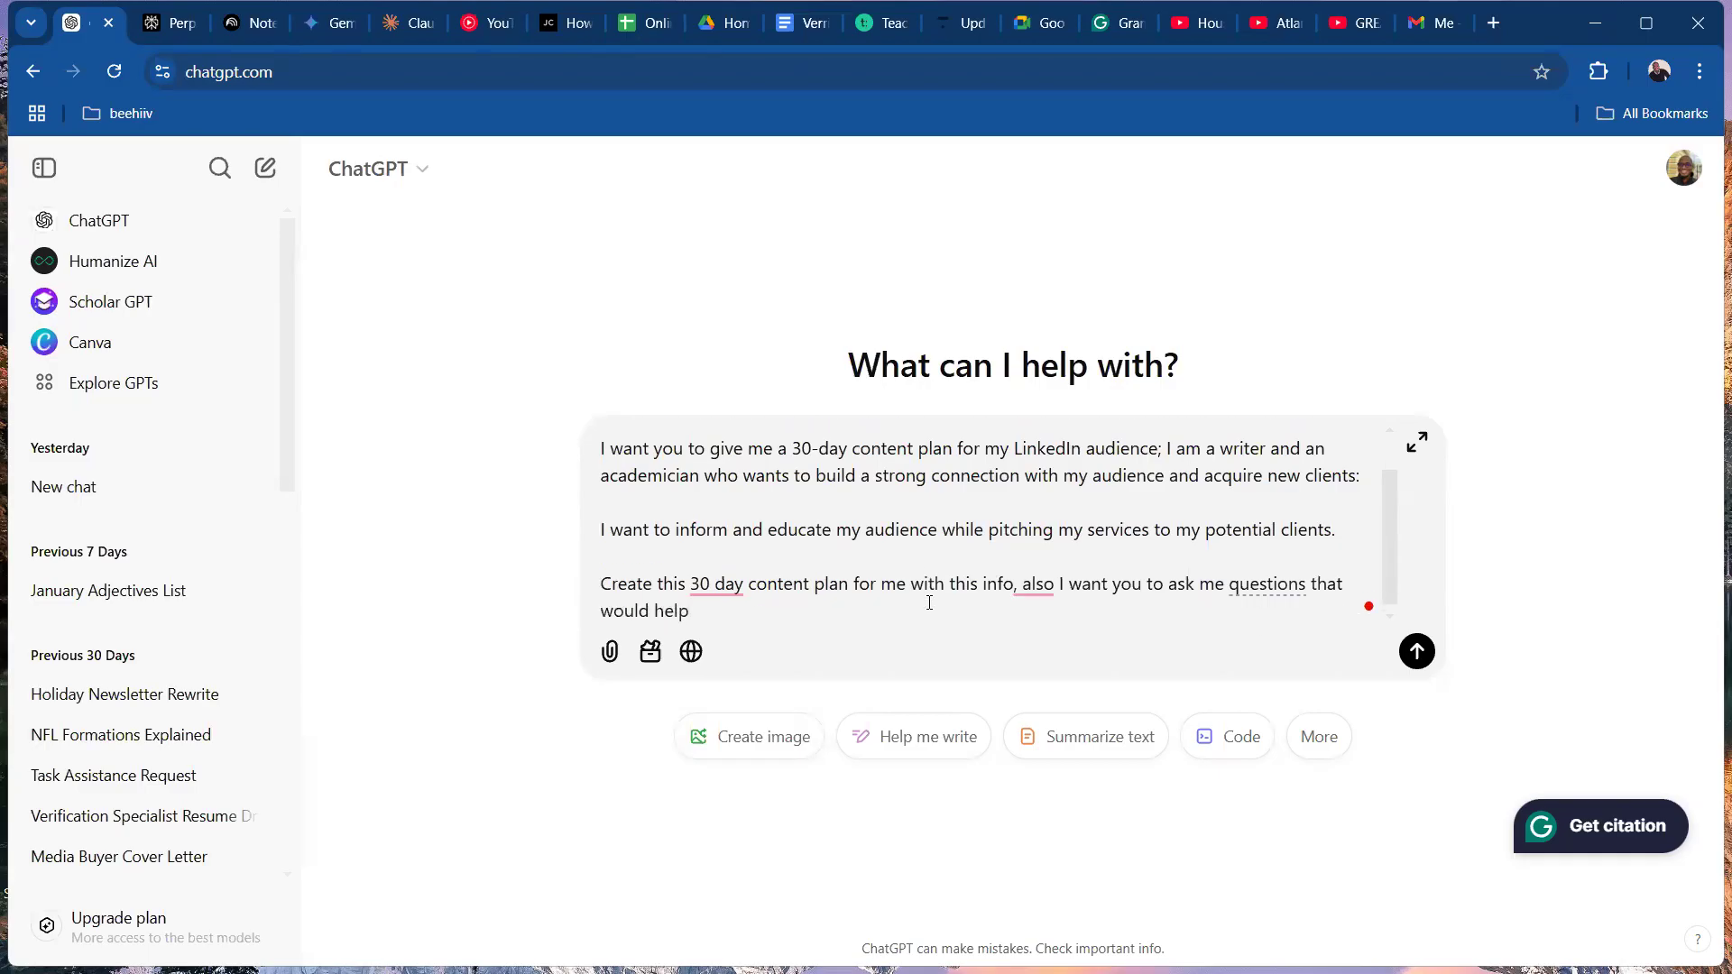
type(" you give me the best results")
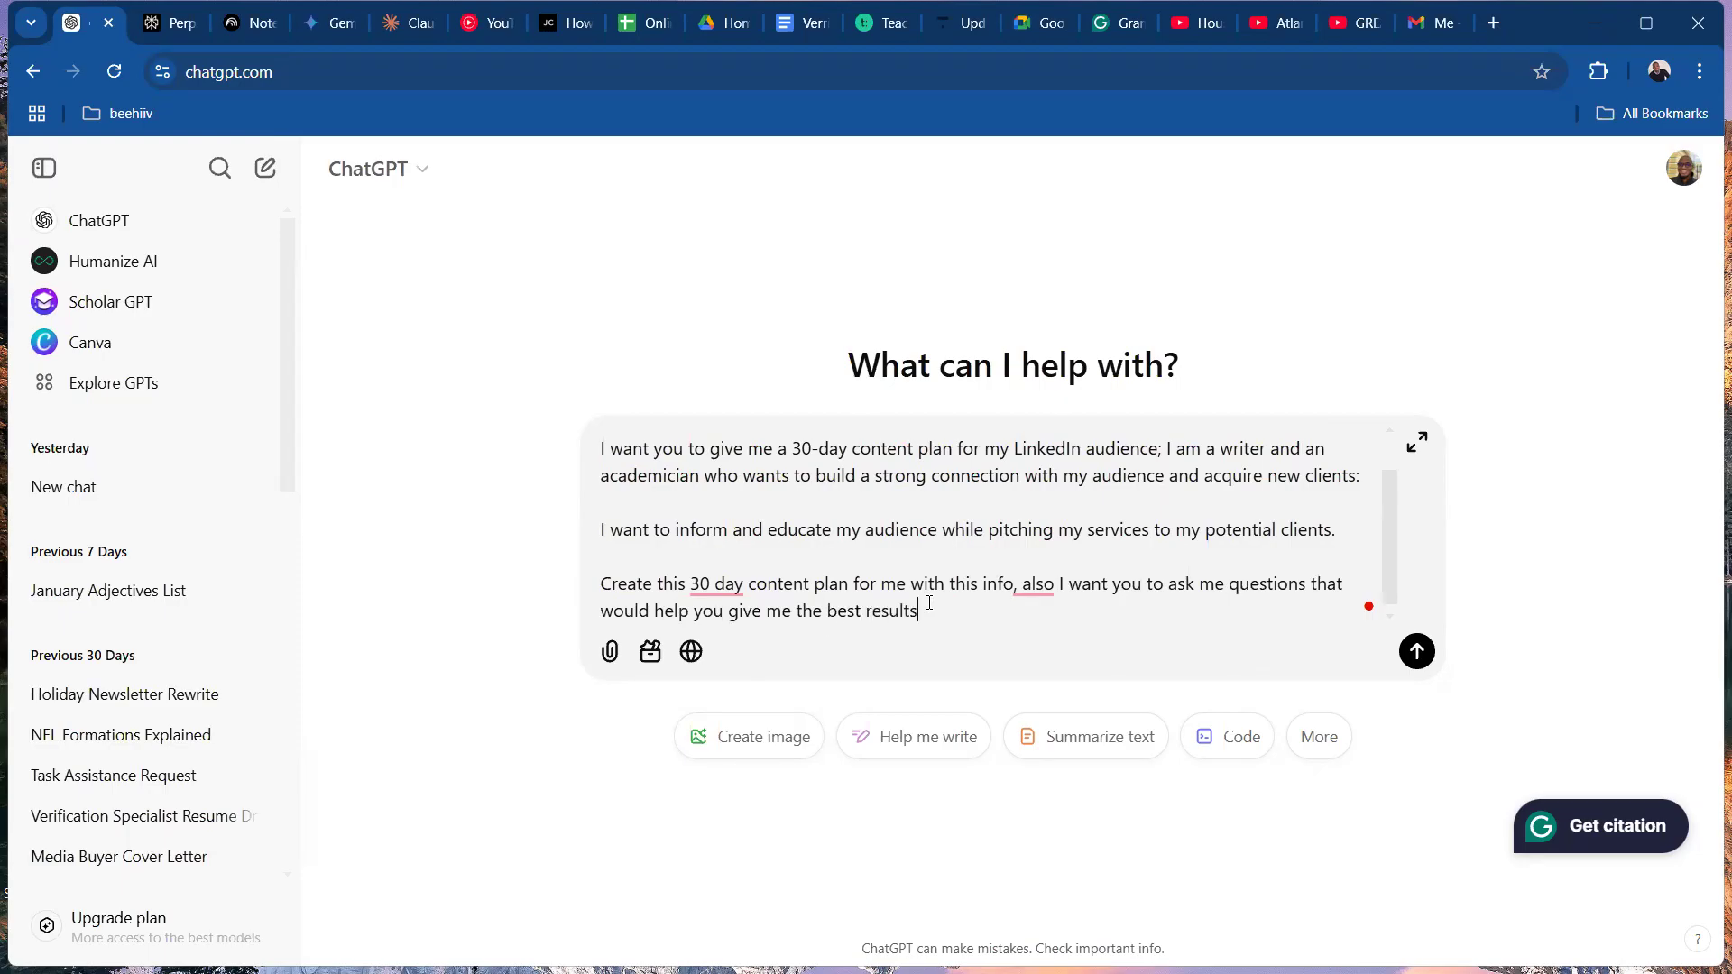
End the prompt with "you give me the best results." and apply the Grammarly corrections "30-day" and "info. Also,".
type(".")
left_click(1040, 583)
left_click(1083, 644)
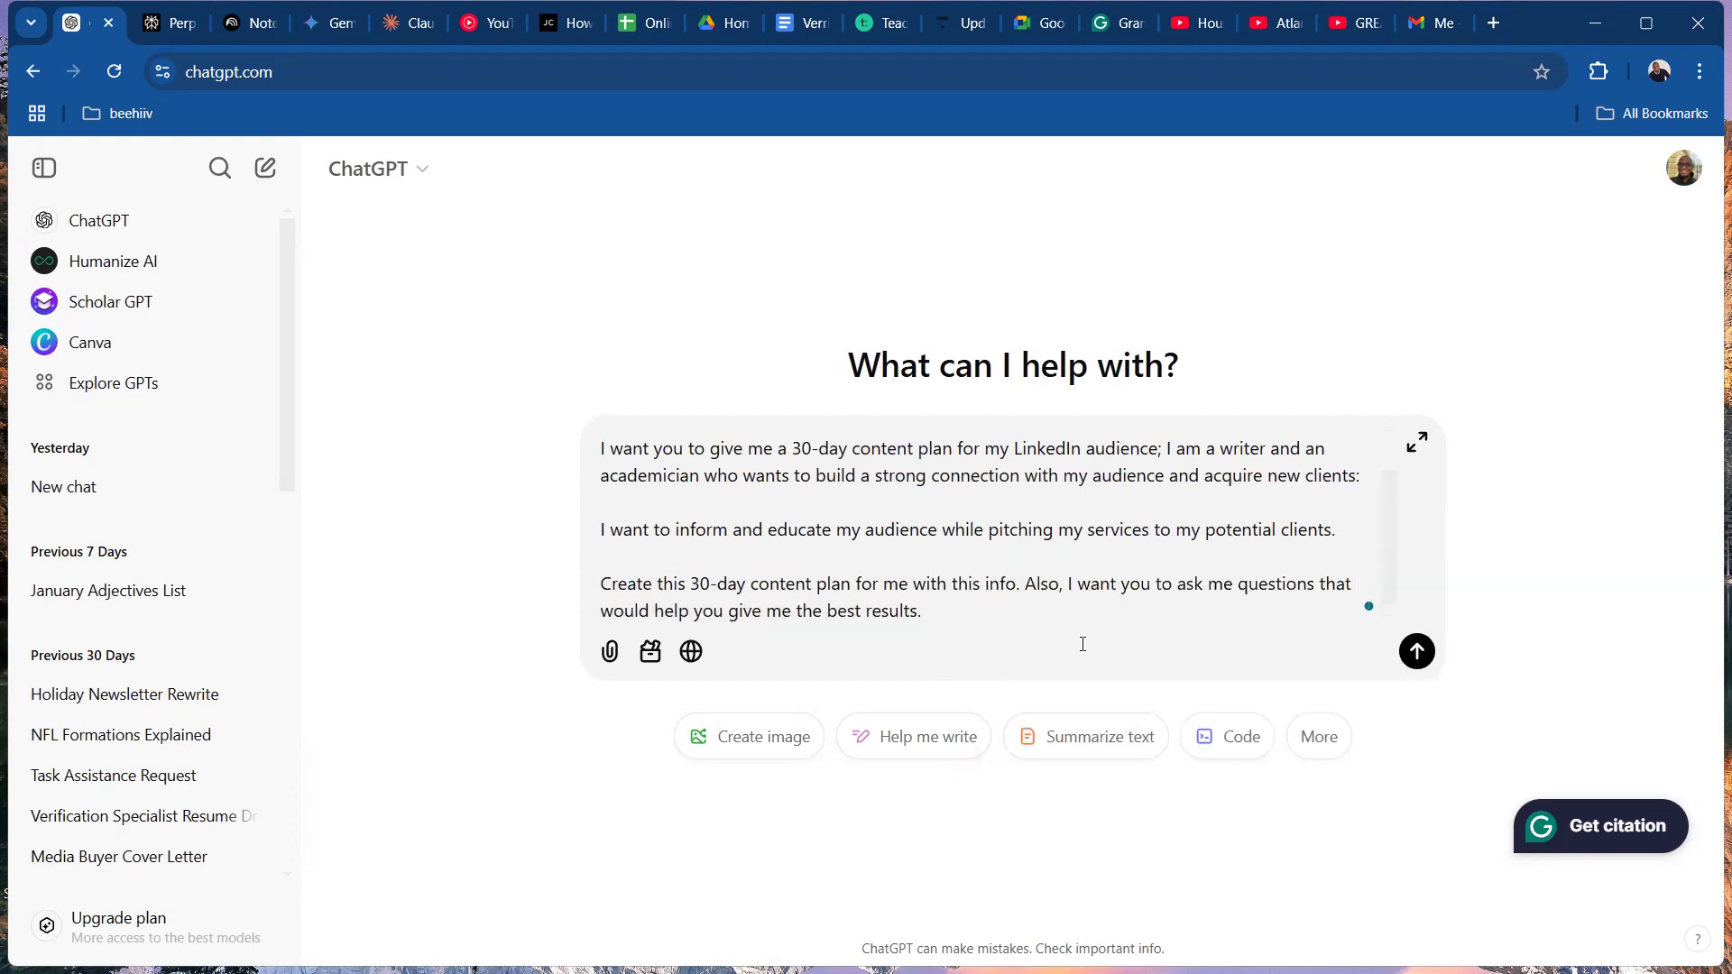
Copy the entire prompt and submit it to ChatGPT.
key("ctrl+a")
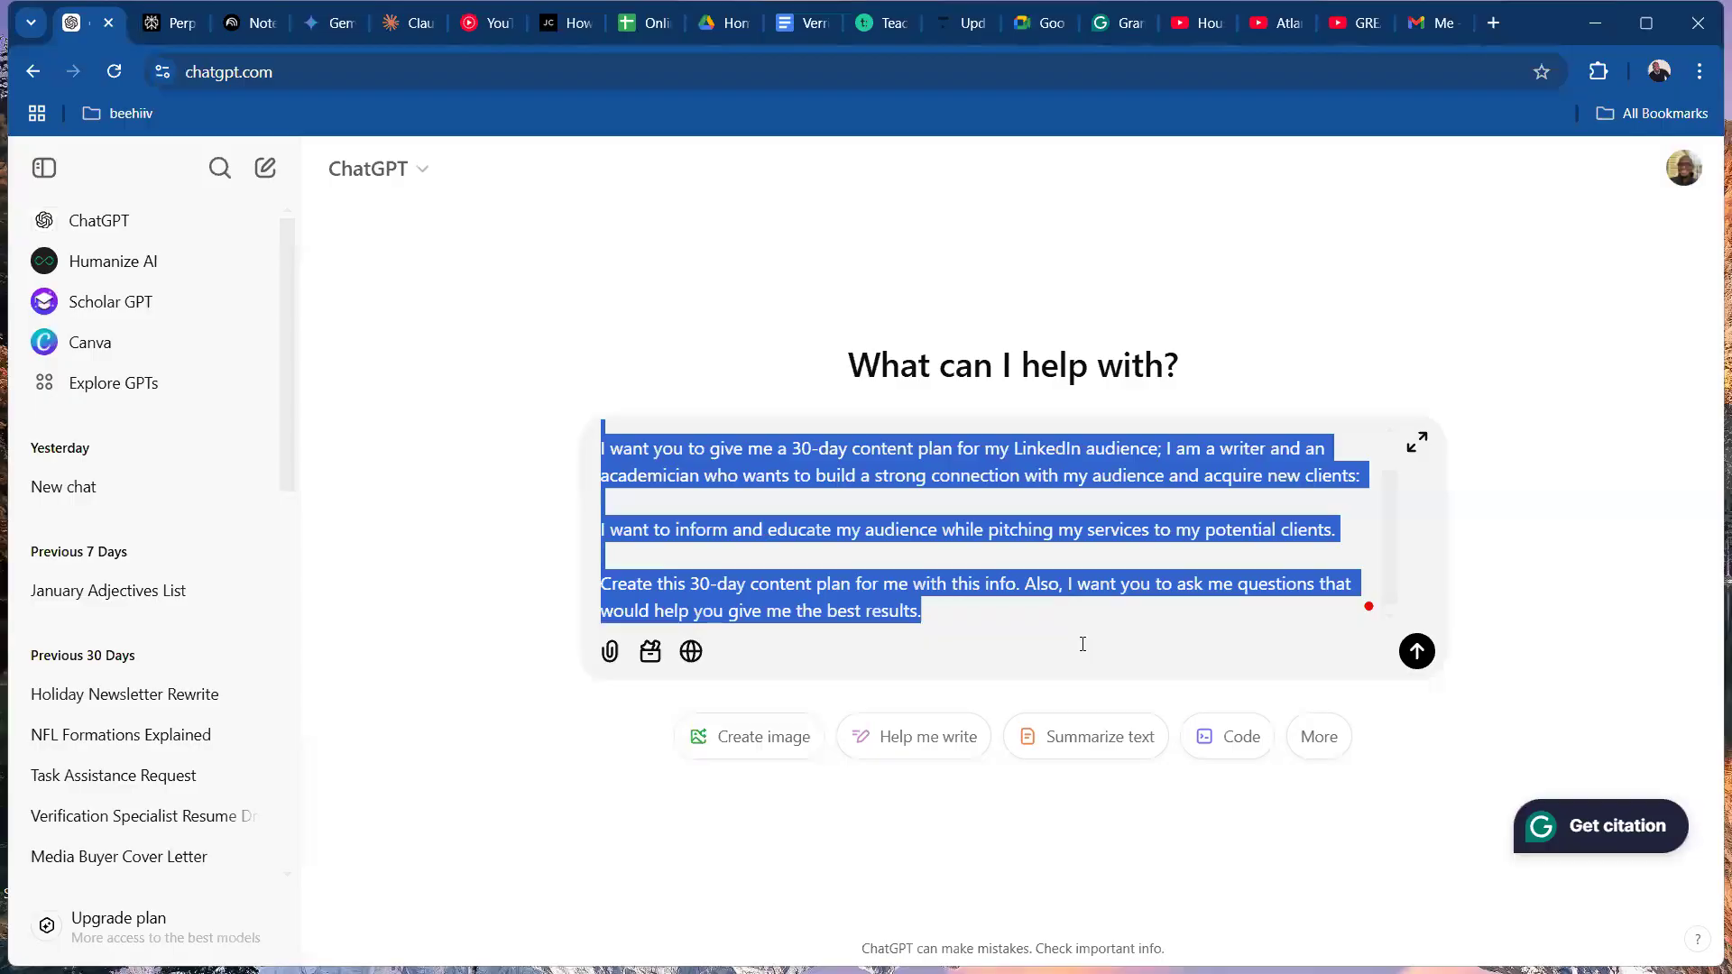
left_click(1414, 653)
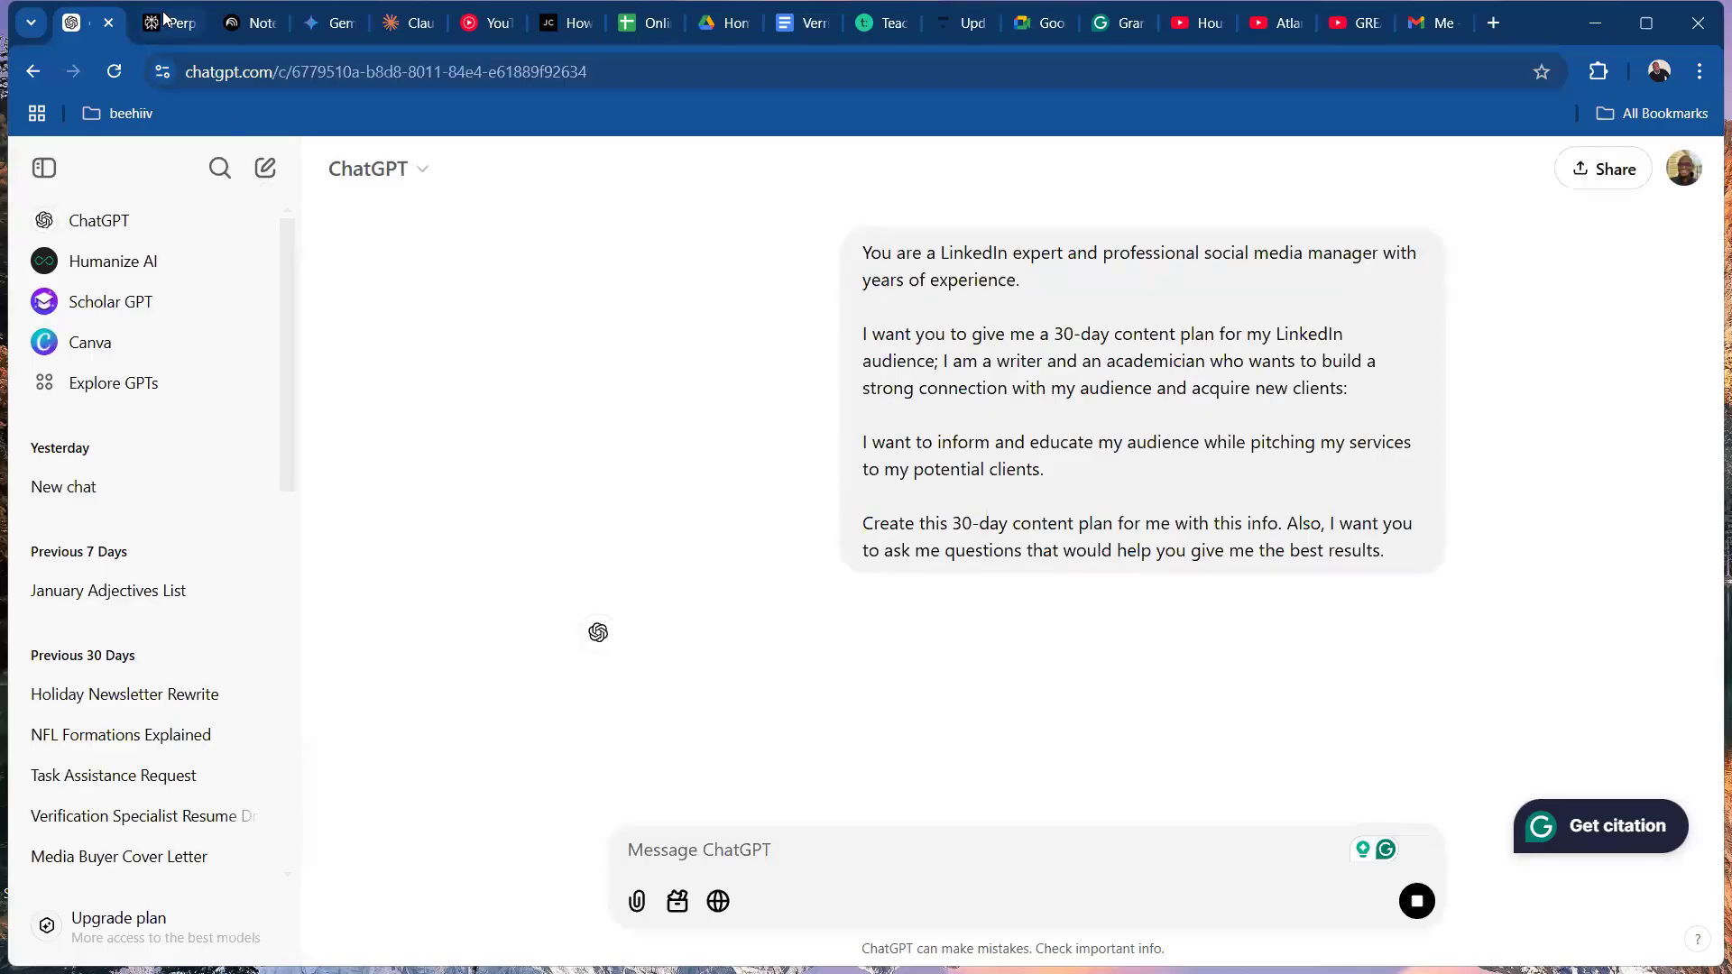
Switch to Claude, paste the copied LinkedIn content plan prompt into a new chat and submit it.
key("ctrl+Tab")
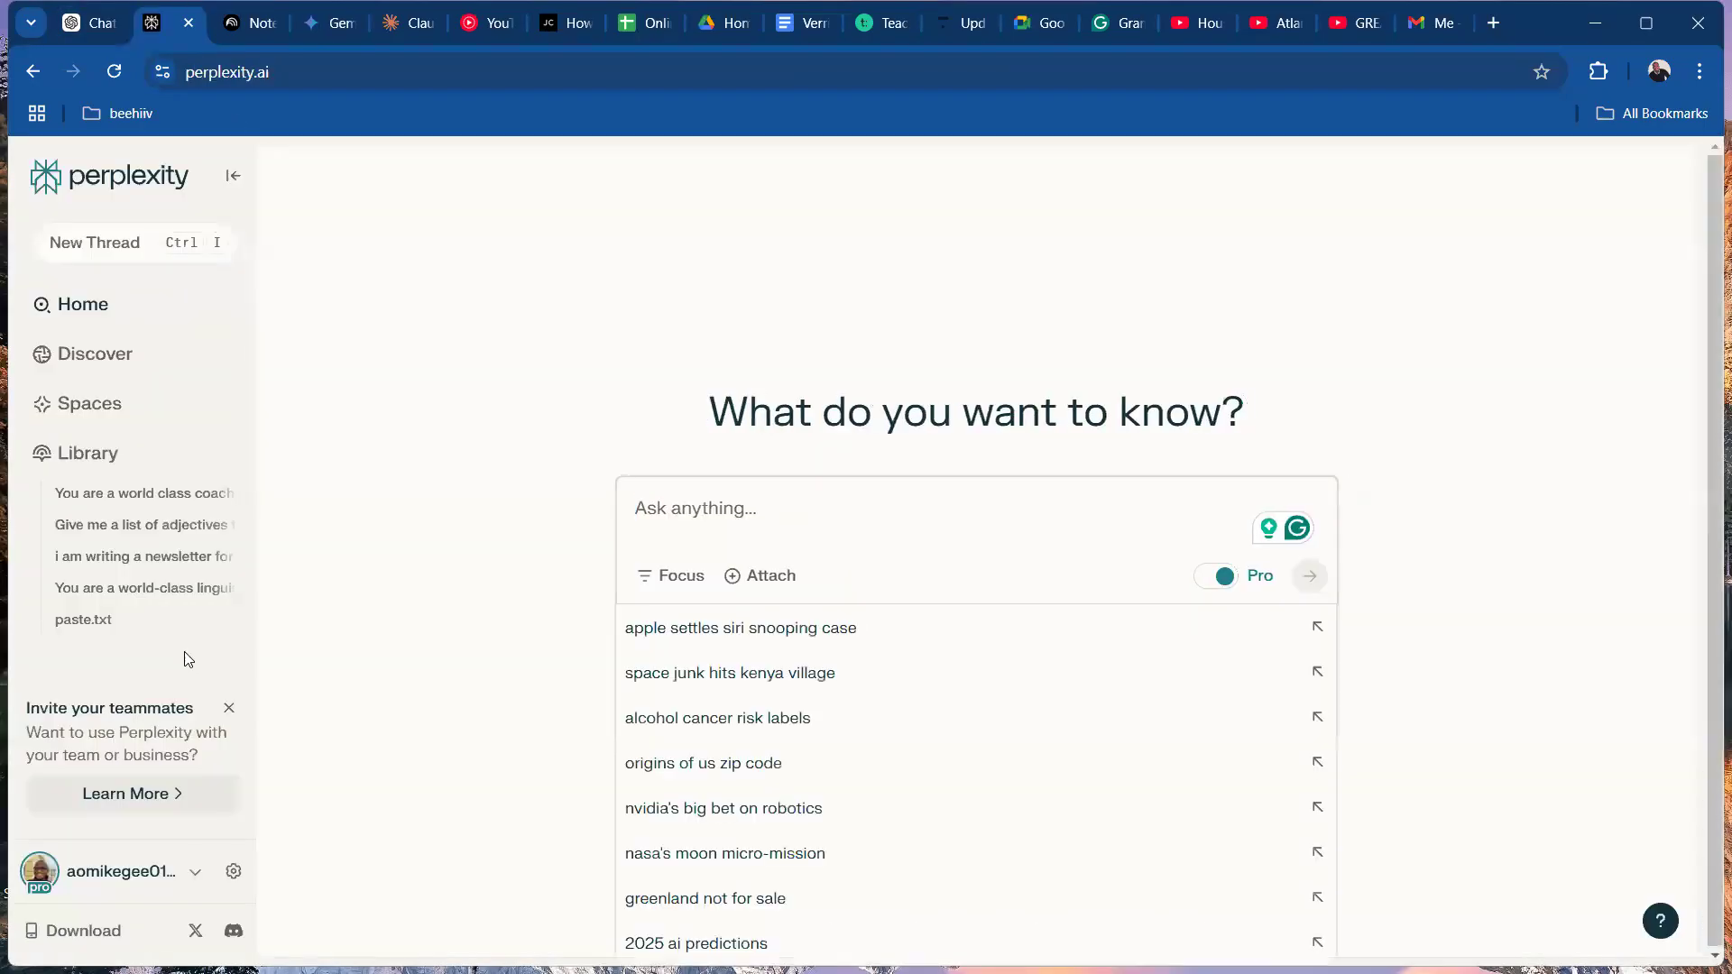
left_click(428, 34)
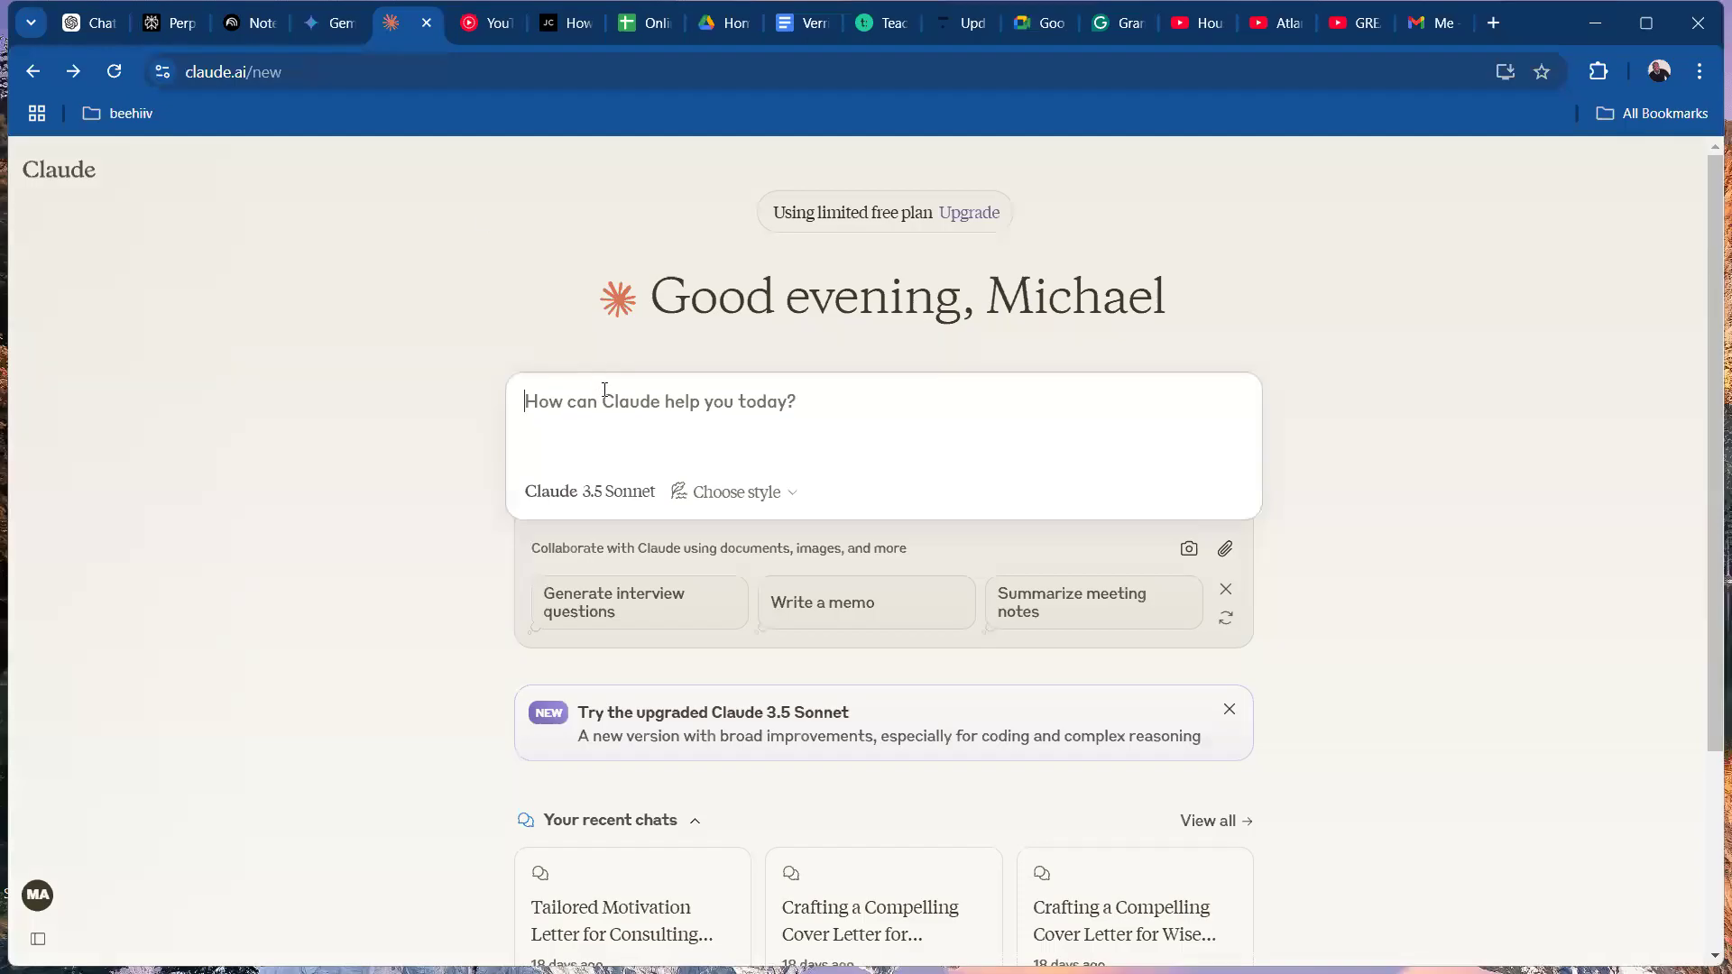
type("You are a LinkedIn expert and professional social media manager with years of experience.  I want you to give me a 30-day content plan for my LinkedIn audience; I am a writer and an academician who wants to build a strong connection with my audience and acquire new clients:  I want to inform and educate my audience while pitching my services to my potential clients.  Create this 30-day content plan for me with this info. Also, I want you to ask me questions that would help you give me the best results.")
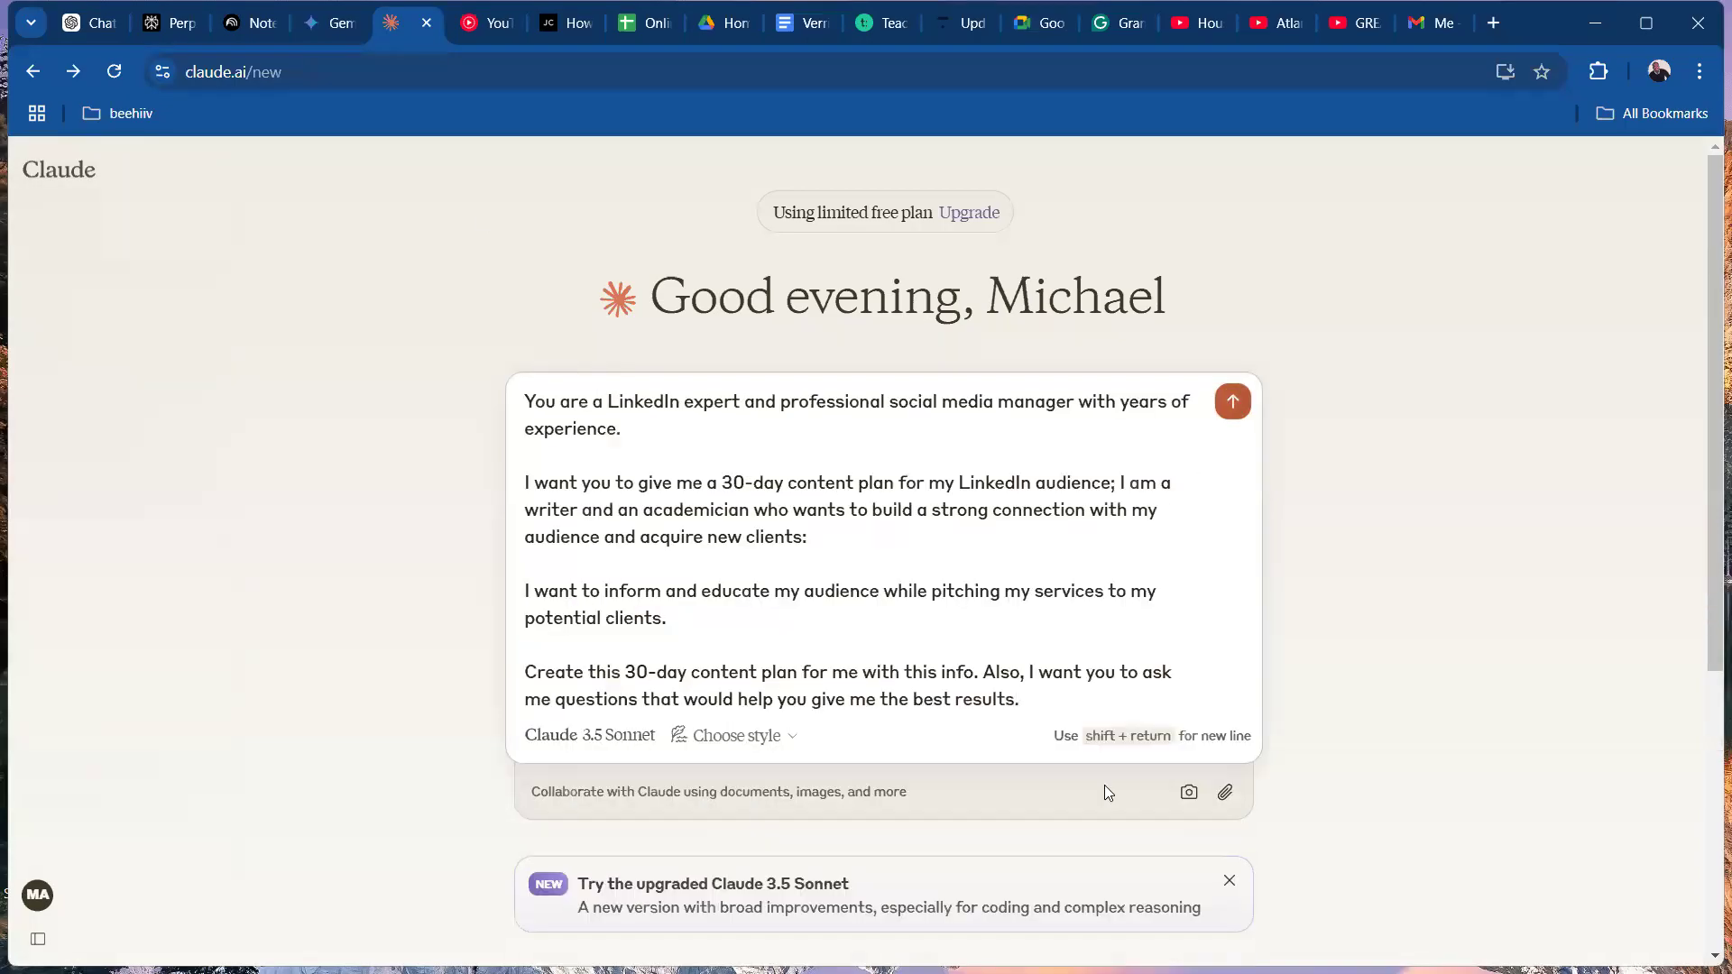
left_click(1233, 411)
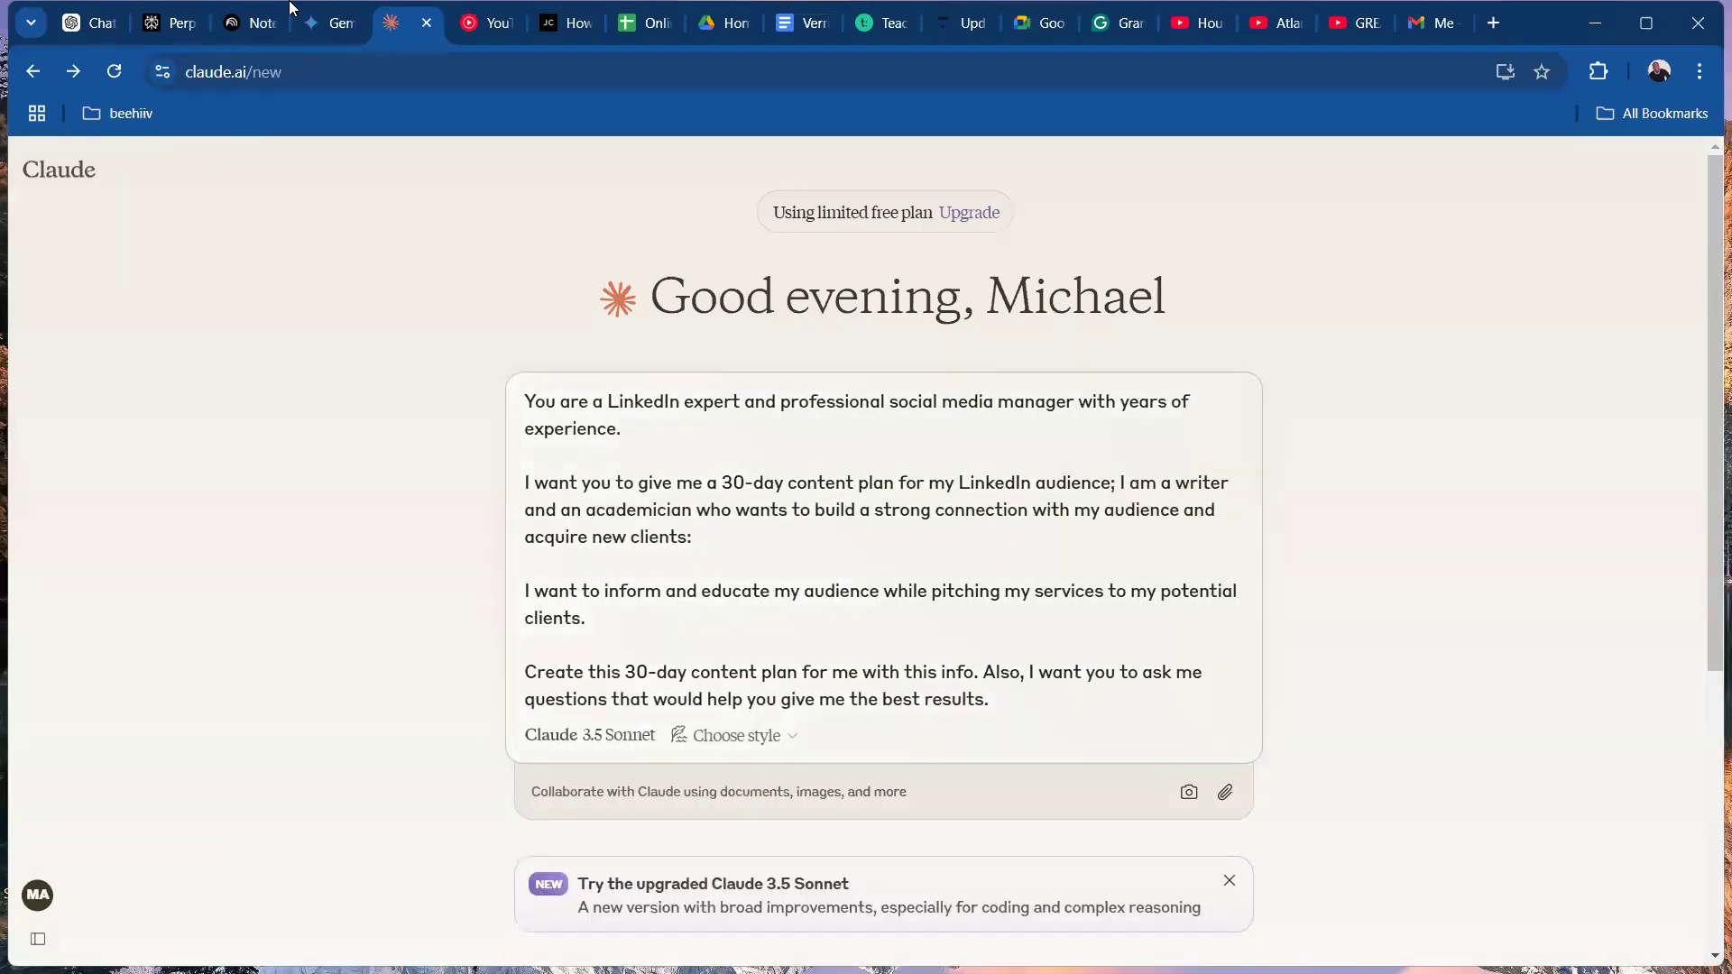
Switch to Perplexity and set its AI model to Sonar Huge in the account settings.
left_click(176, 25)
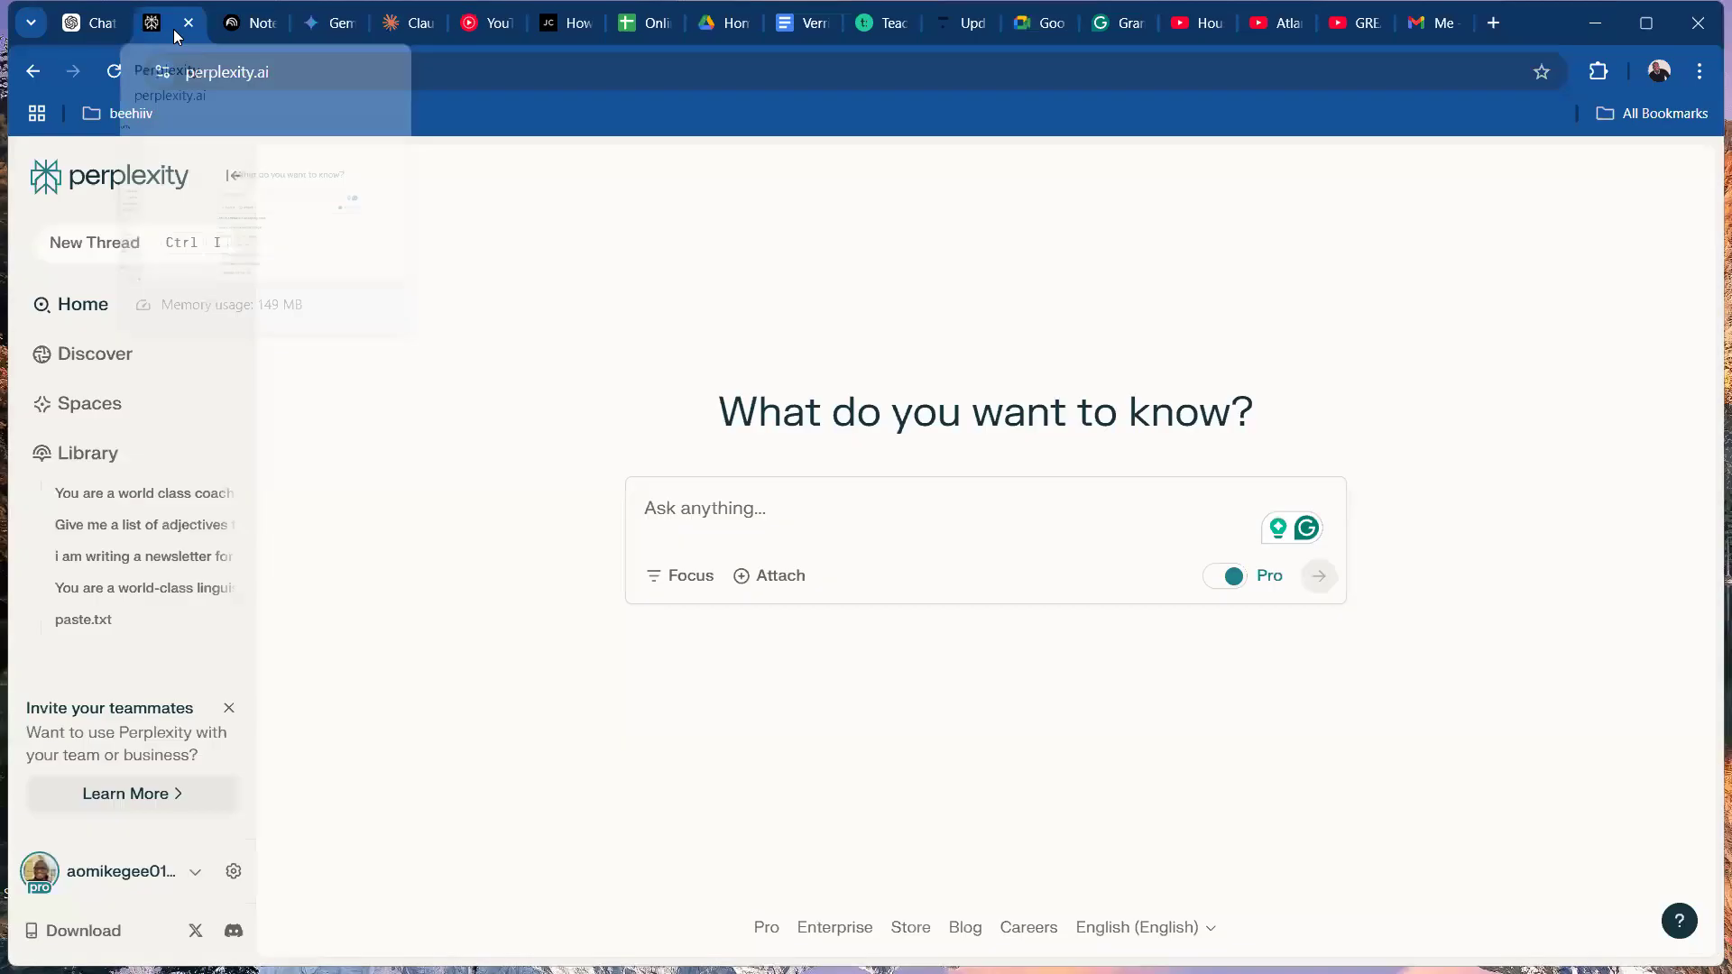
left_click(234, 871)
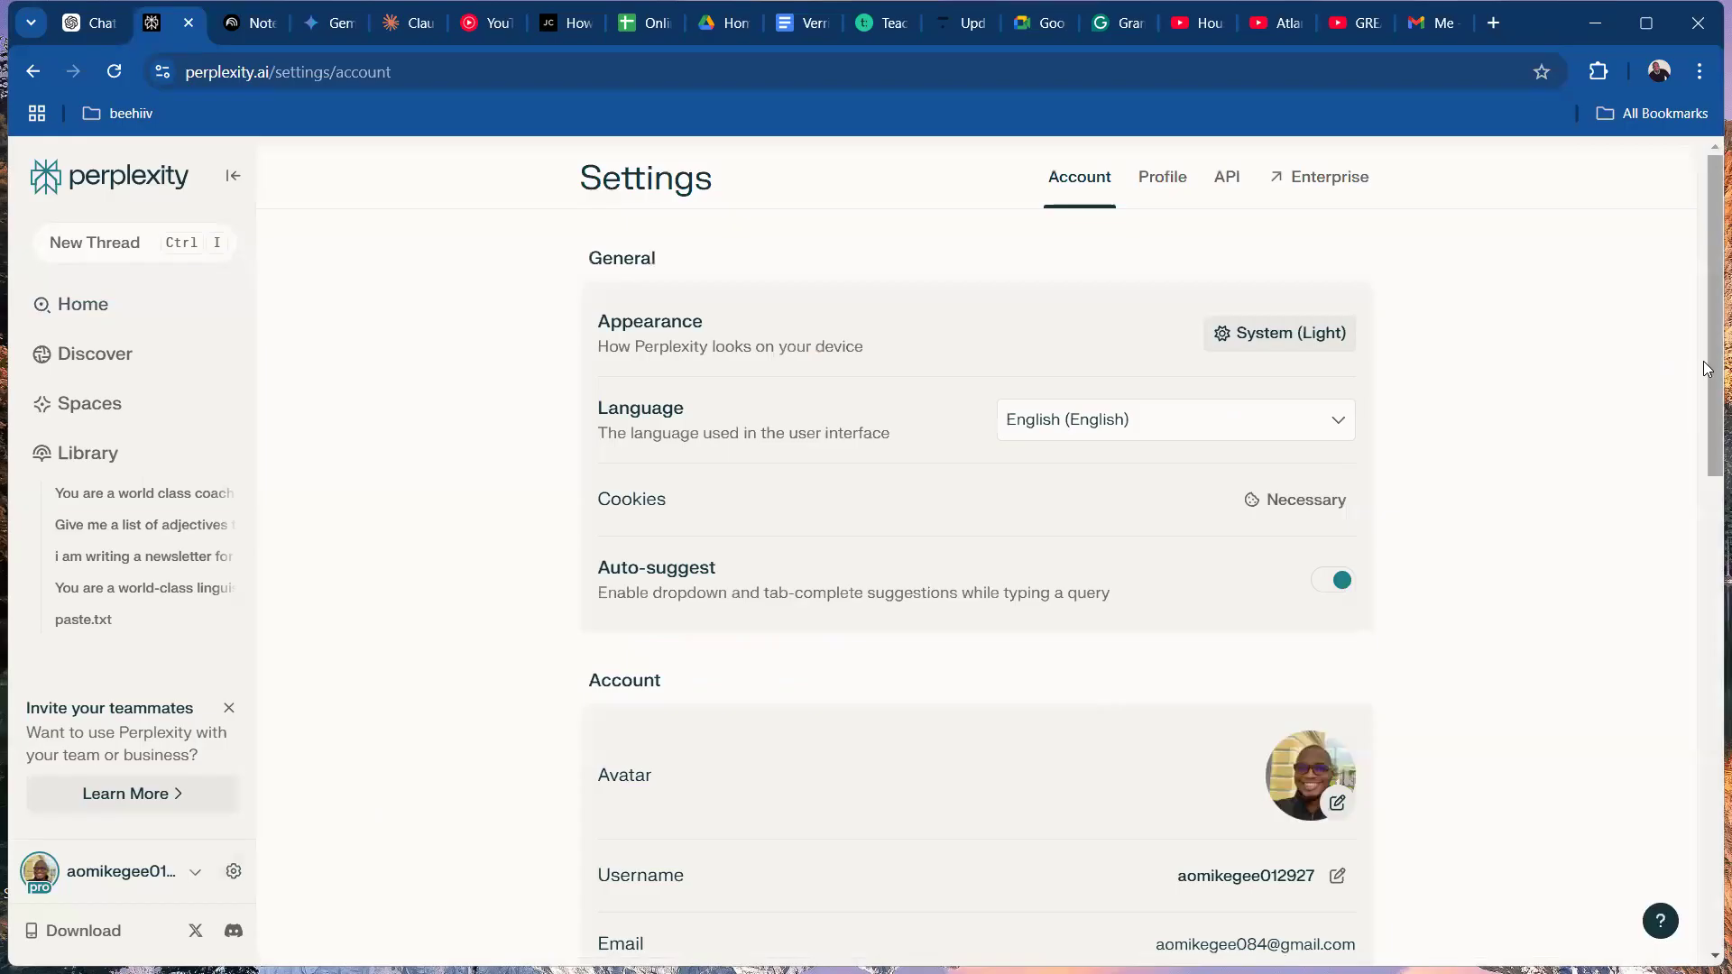
left_click_drag(1713, 371, 1706, 677)
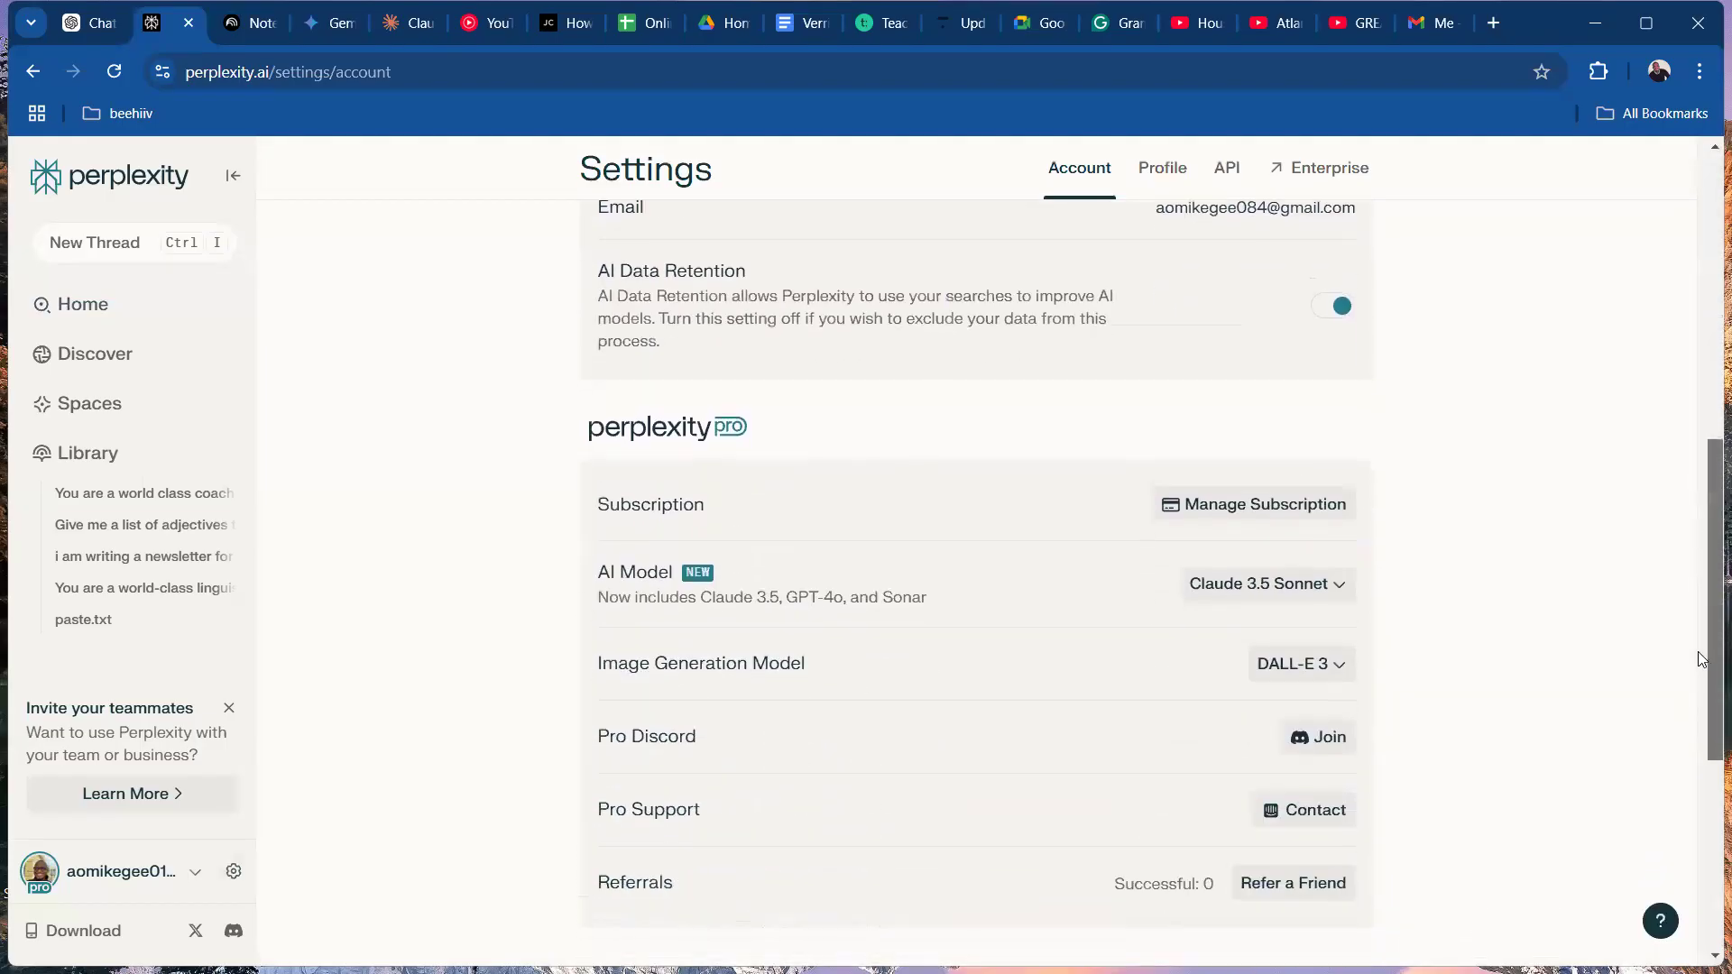
left_click(1314, 583)
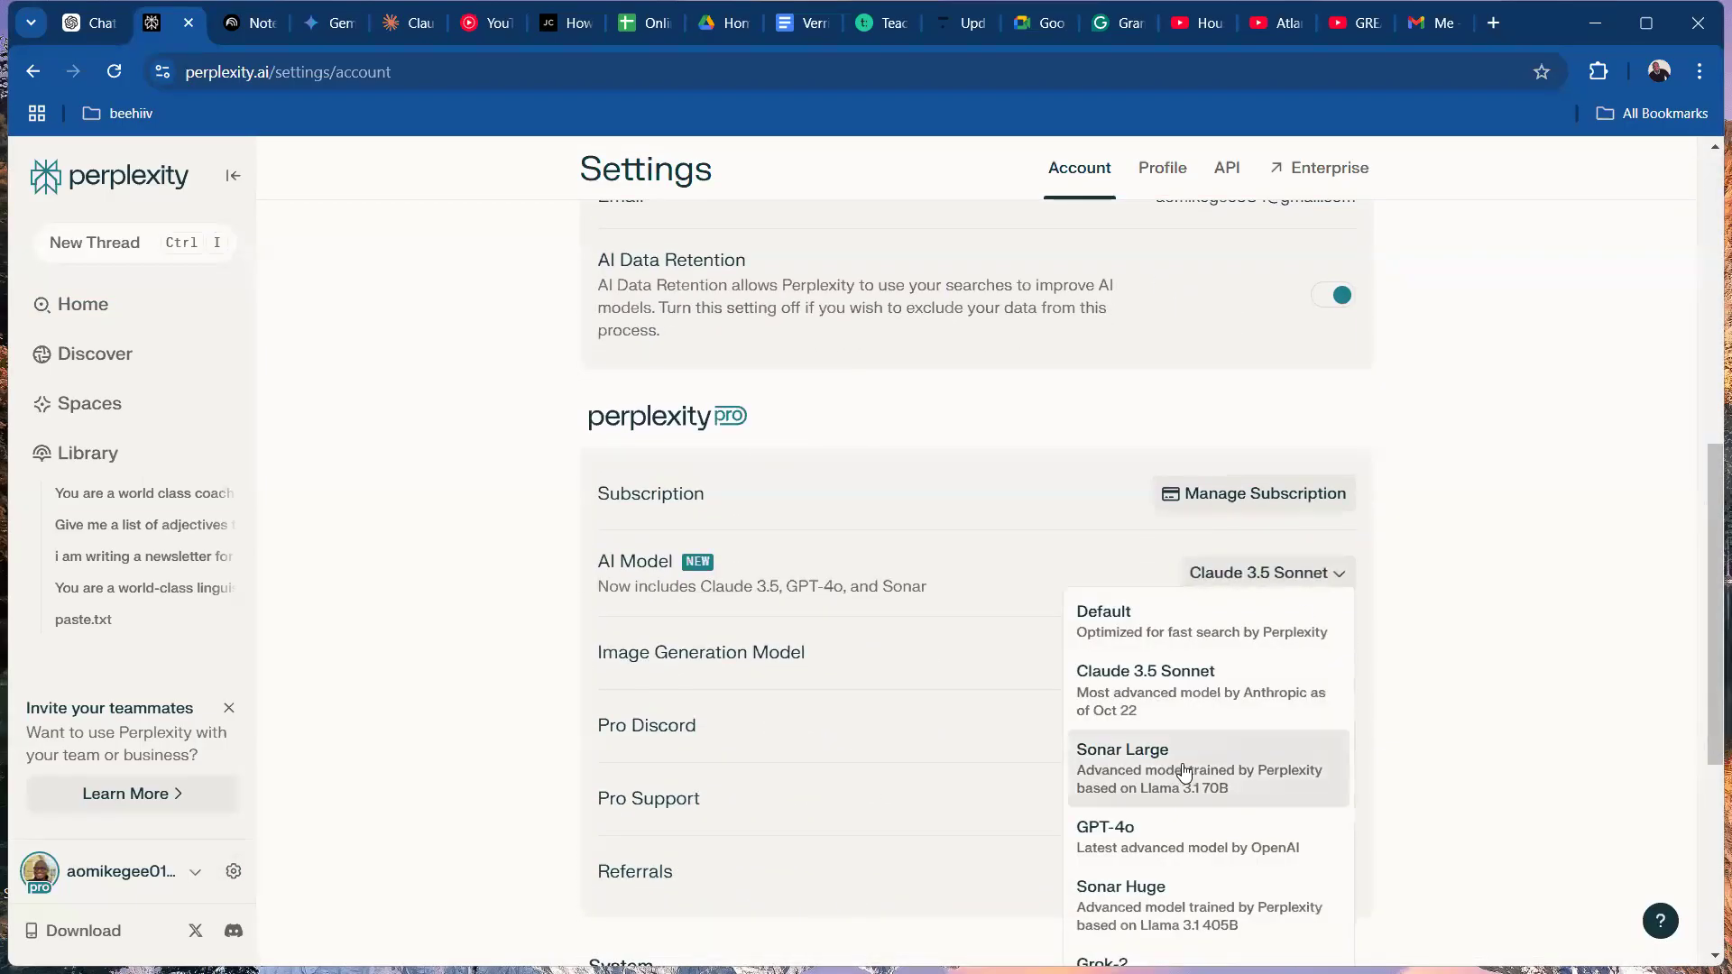
left_click_drag(1708, 630, 1708, 718)
left_click(1228, 695)
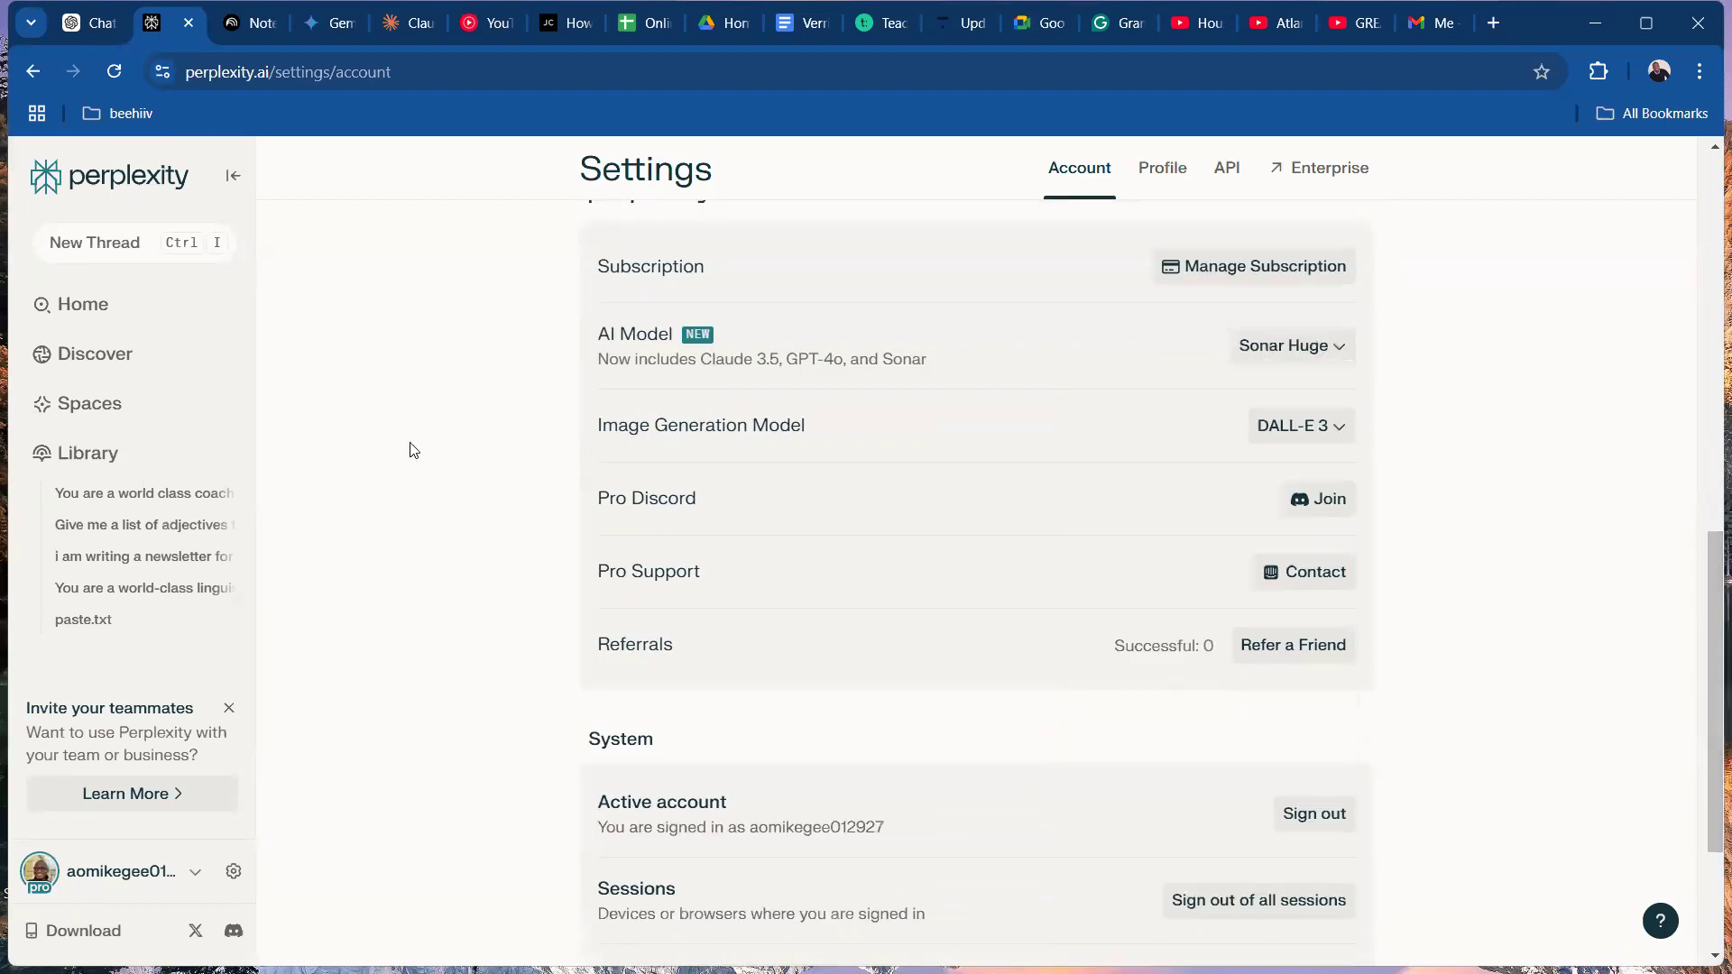
Start a new Perplexity thread, paste the copied LinkedIn content plan prompt and submit it.
left_click(131, 244)
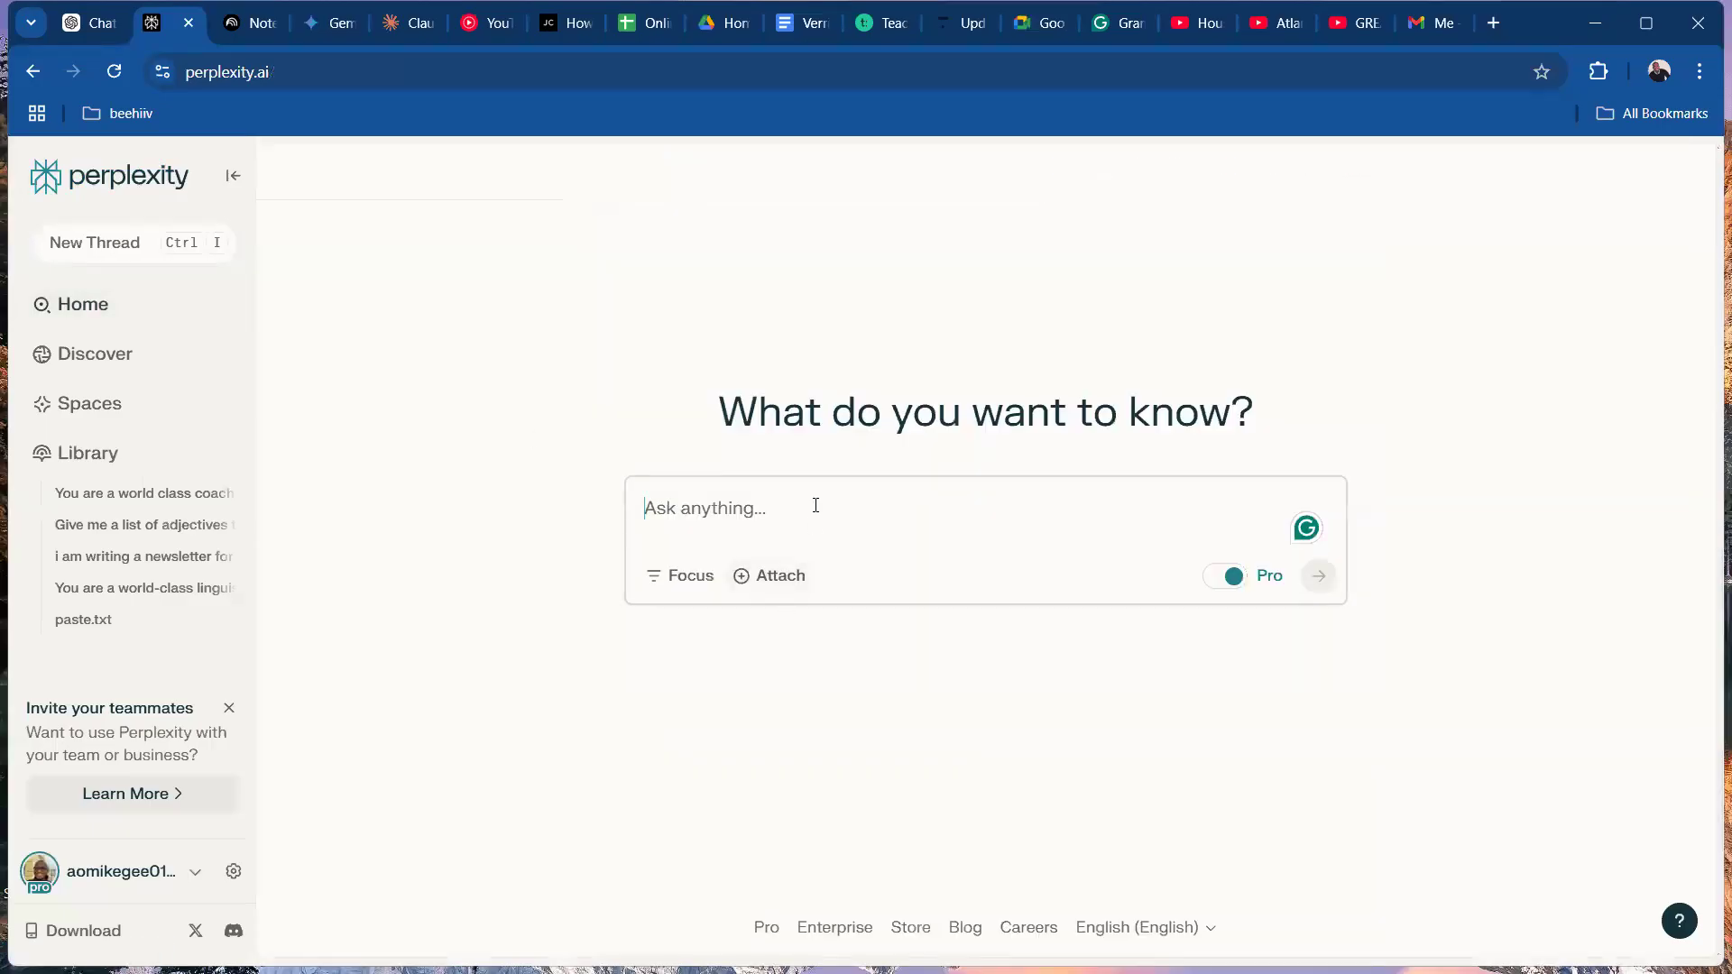
type("You are a LinkedIn expert and professional social media manager with years of experience.  I want you to give me a 30-day content plan for my LinkedIn audience; I am a writer and an academician who wants to build a strong connection with my audience and acquire new clients:  I want to inform and educate my audience while pitching my services to my potential clients.  Create this 30-day content plan for me with this info. Also, I want you to ask me questions that would help you give me the best results.")
left_click(1319, 711)
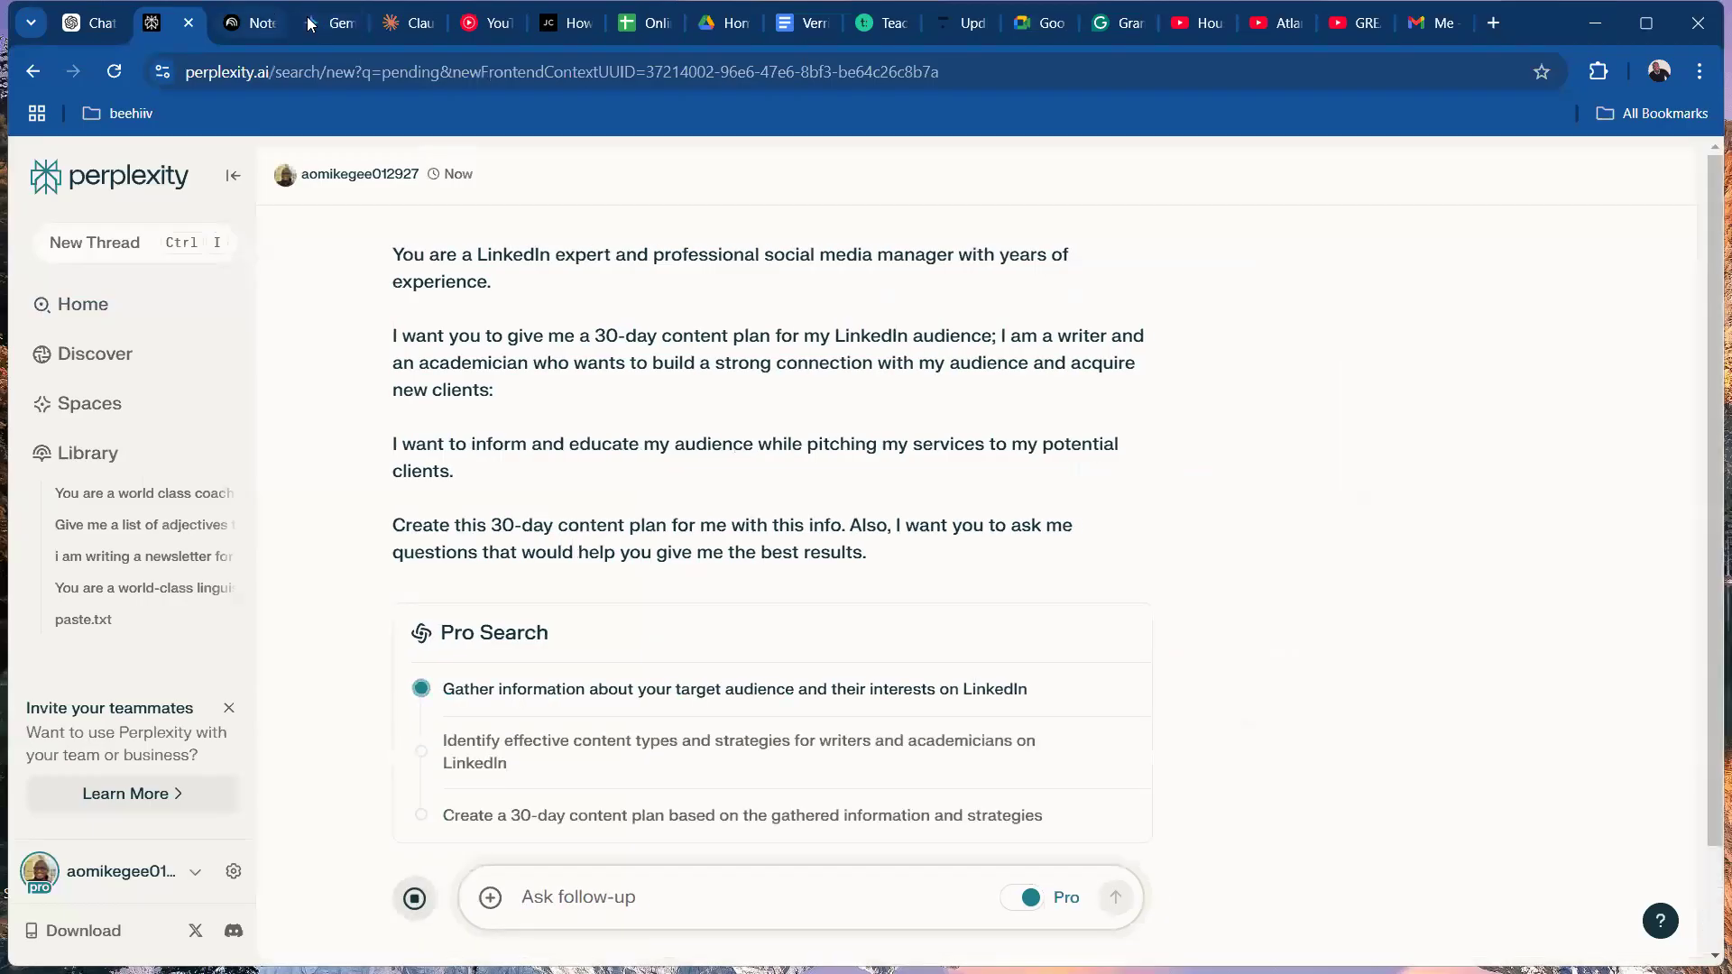
Switch to Gemini, paste the same LinkedIn content plan prompt and submit it.
left_click(308, 20)
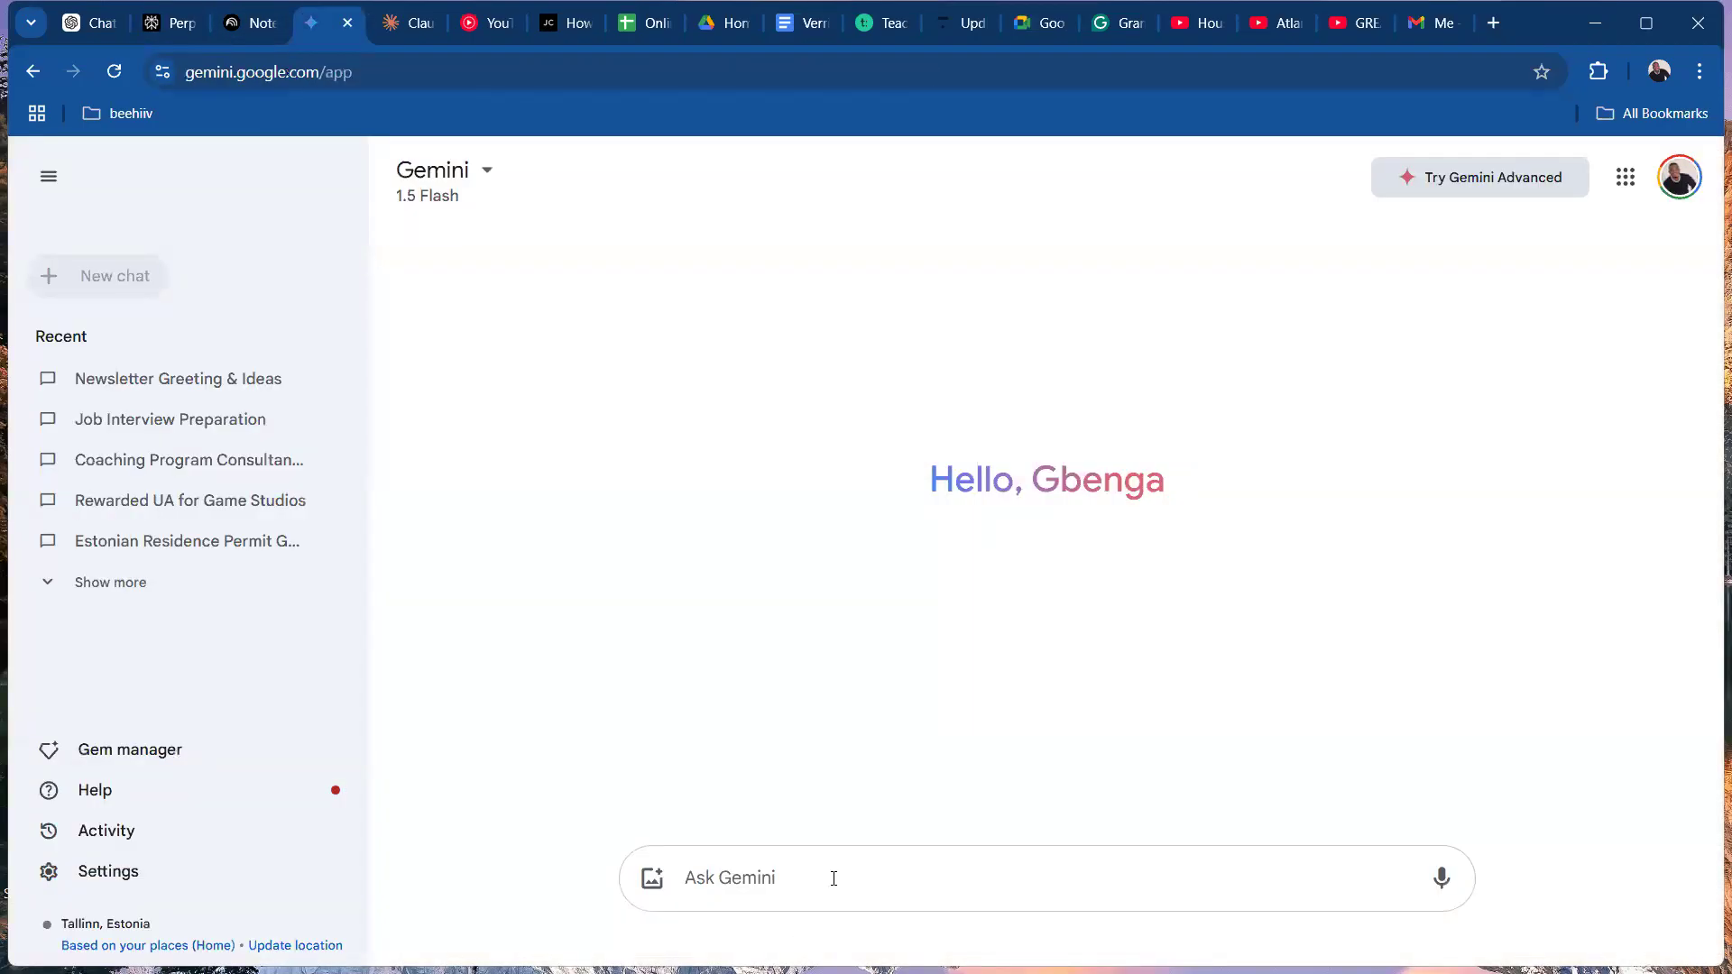
key("ctrl+v")
key("Return")
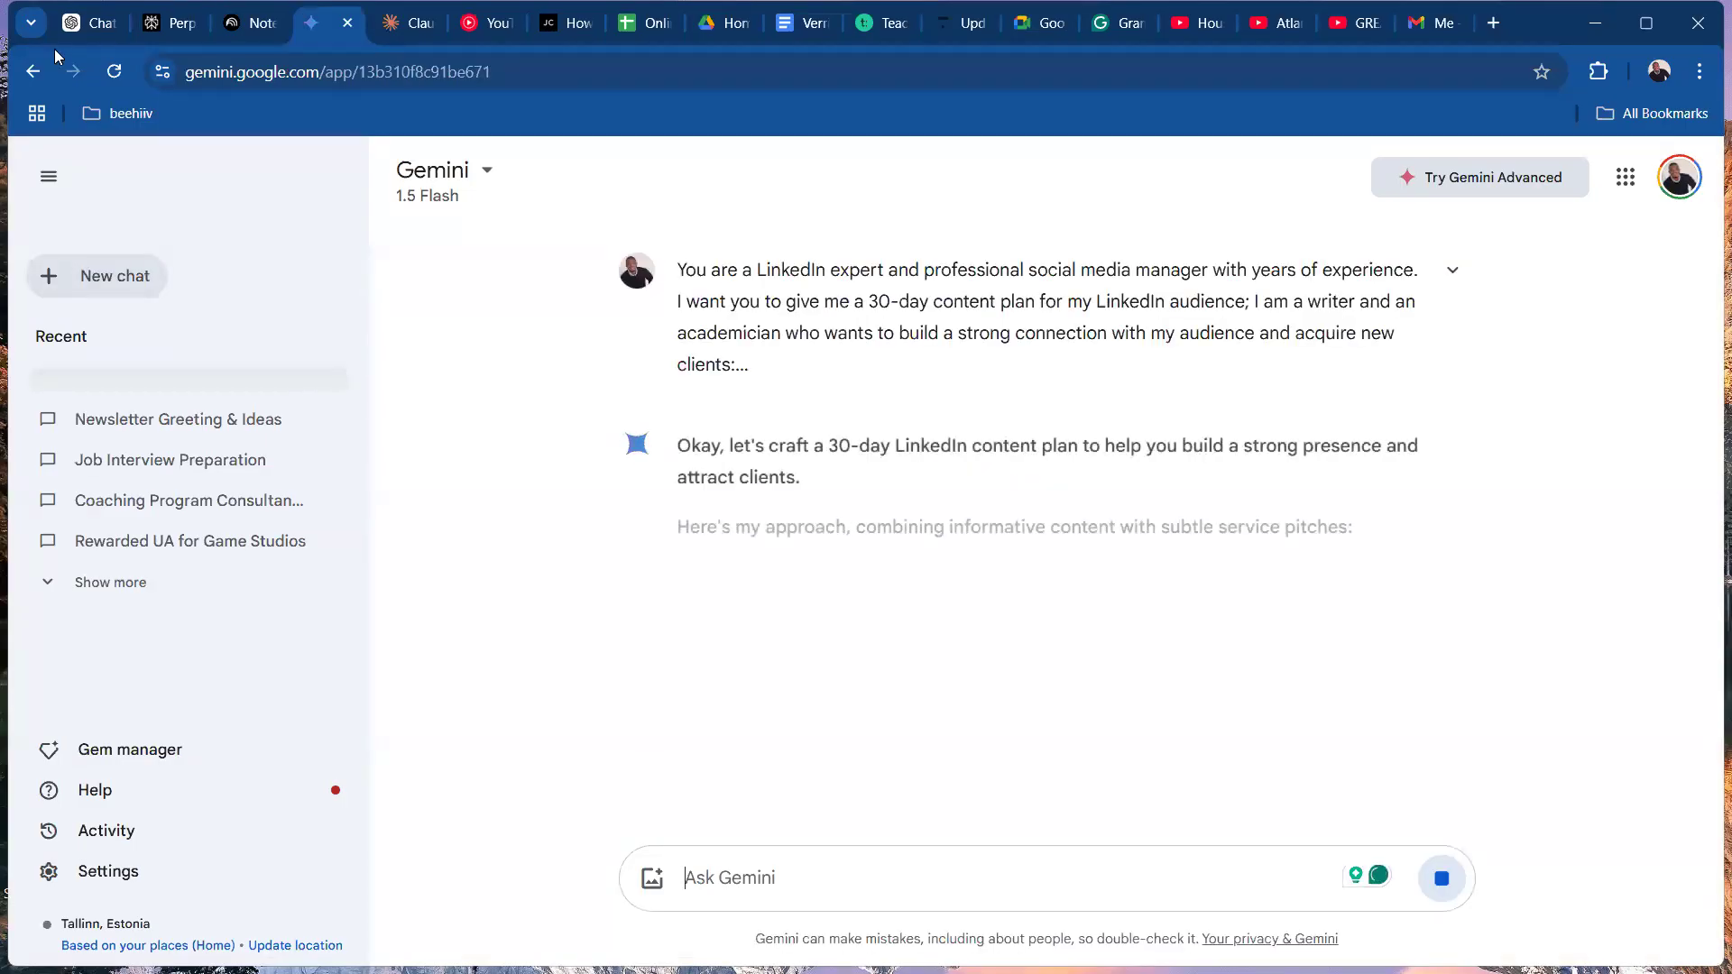
Return to ChatGPT, maximise the browser window and read the introduction and Week 1 of its 30-day plan.
left_click(95, 25)
scroll(1683, 663, "down", 15)
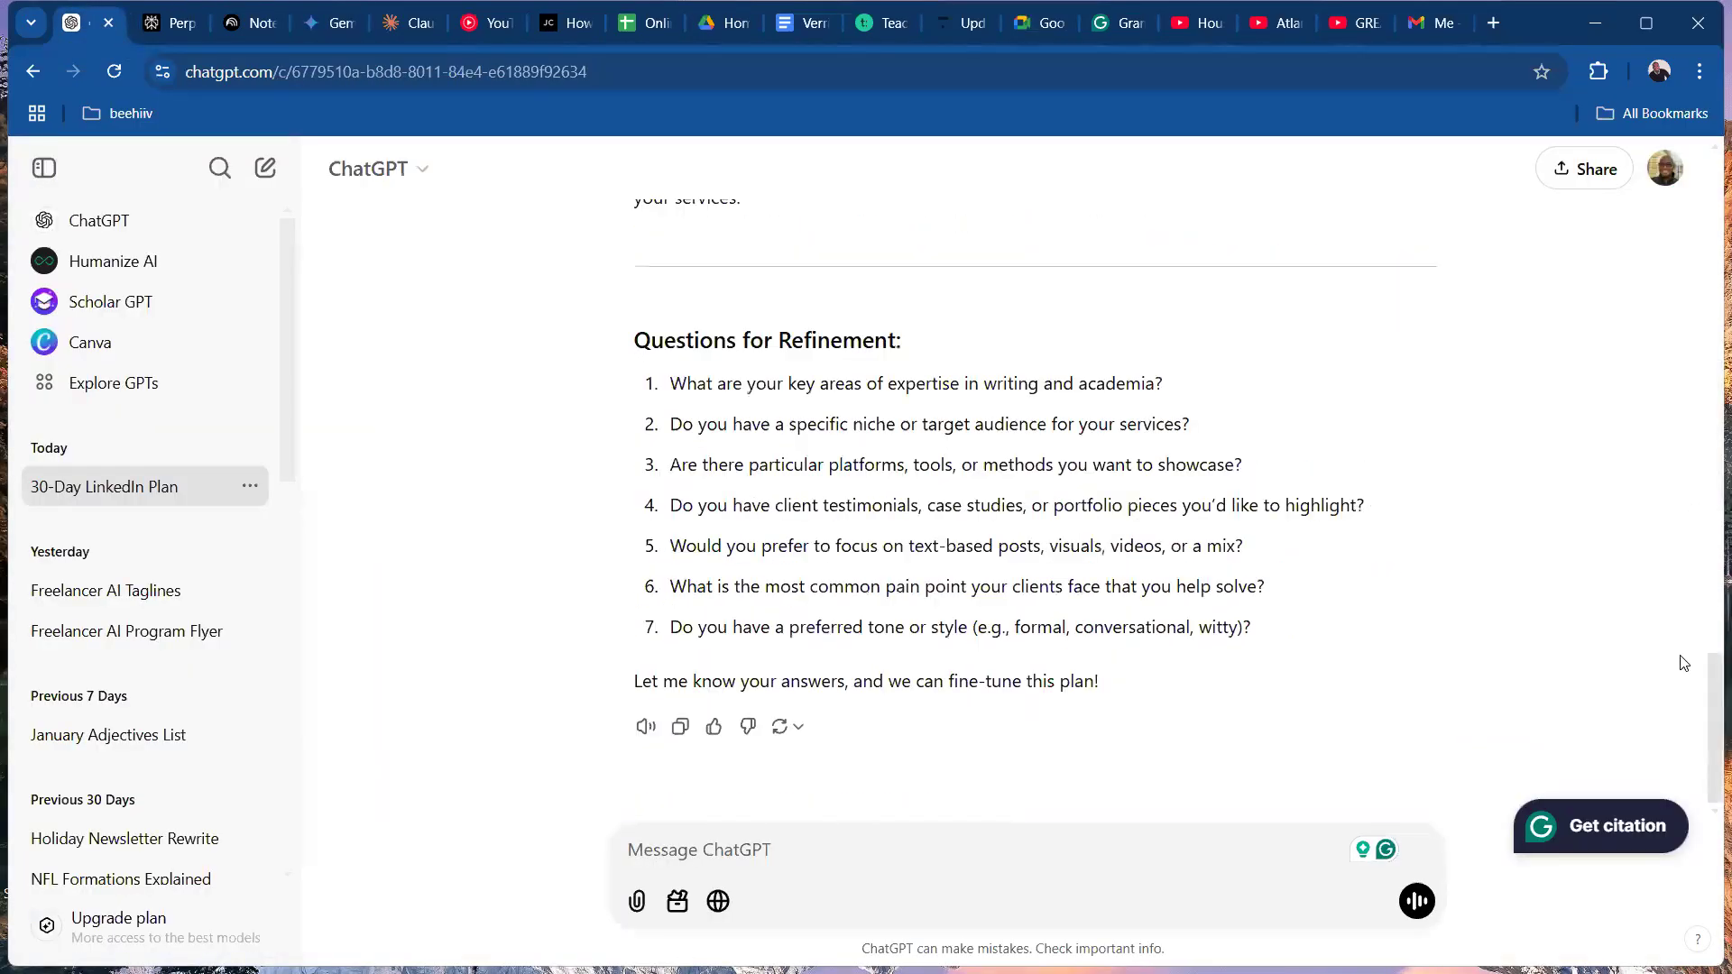
left_click(1707, 339)
left_click(1647, 22)
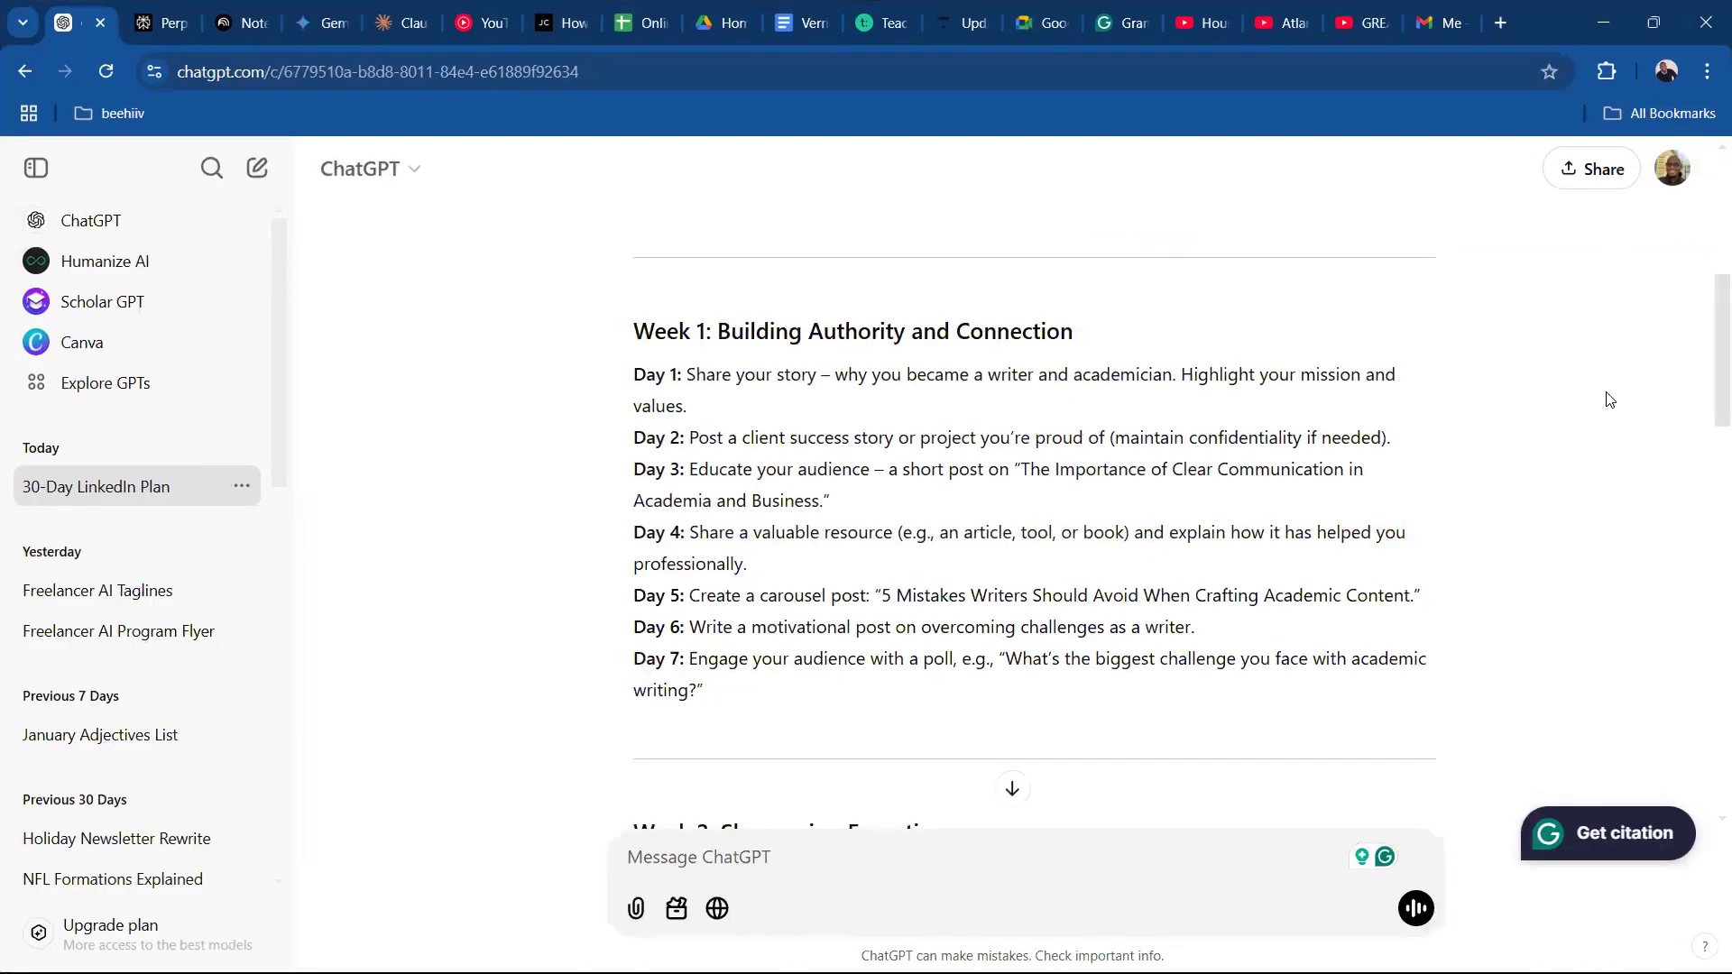
mouse_move(1704, 358)
left_mouse_down()
mouse_move(1705, 373)
mouse_move(1707, 300)
mouse_move(1707, 323)
left_mouse_up()
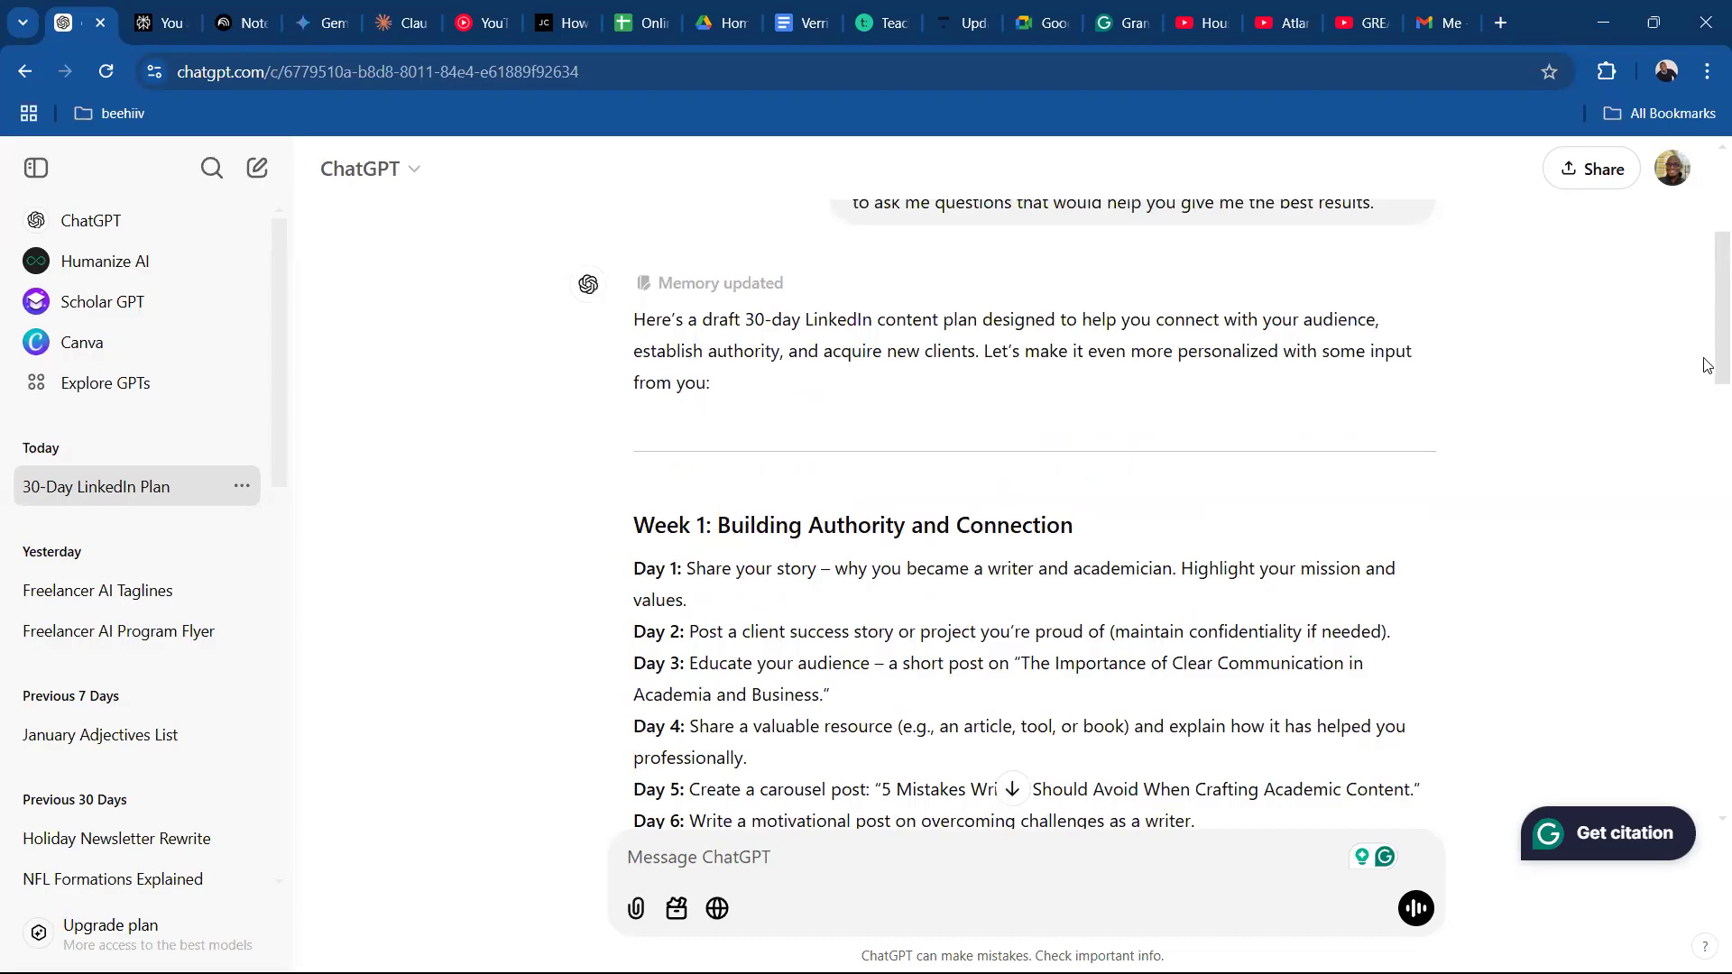
scroll(1708, 365, "down", 1)
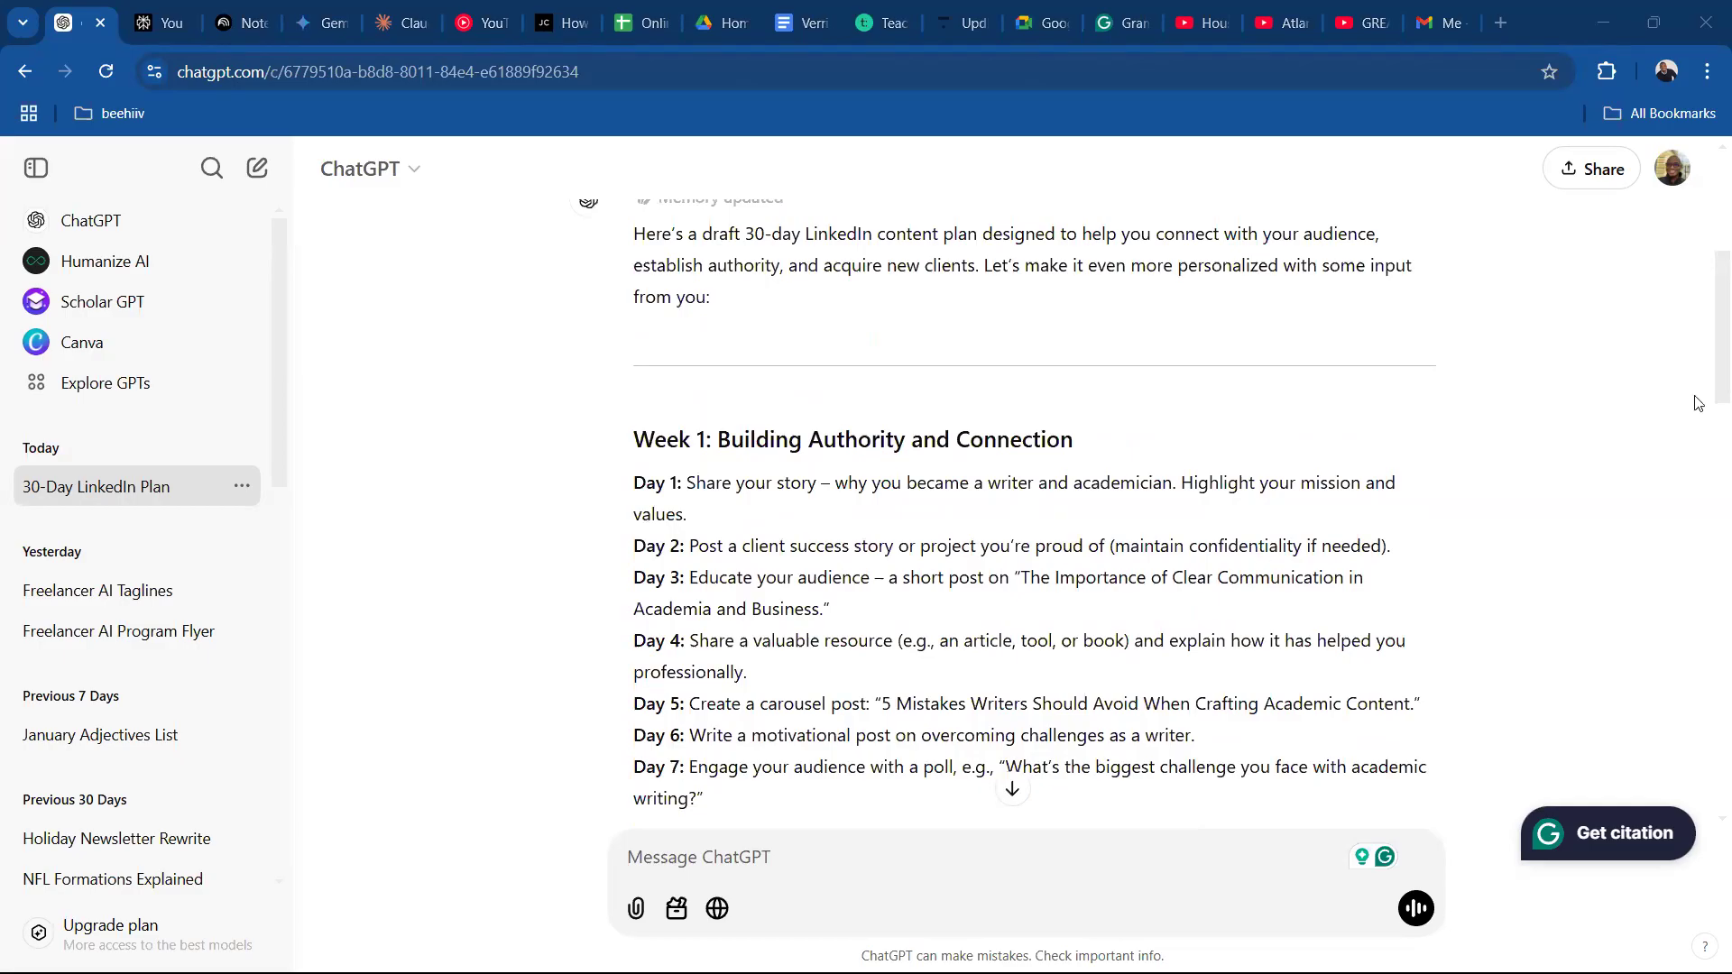
scroll(1707, 383, "down", 1)
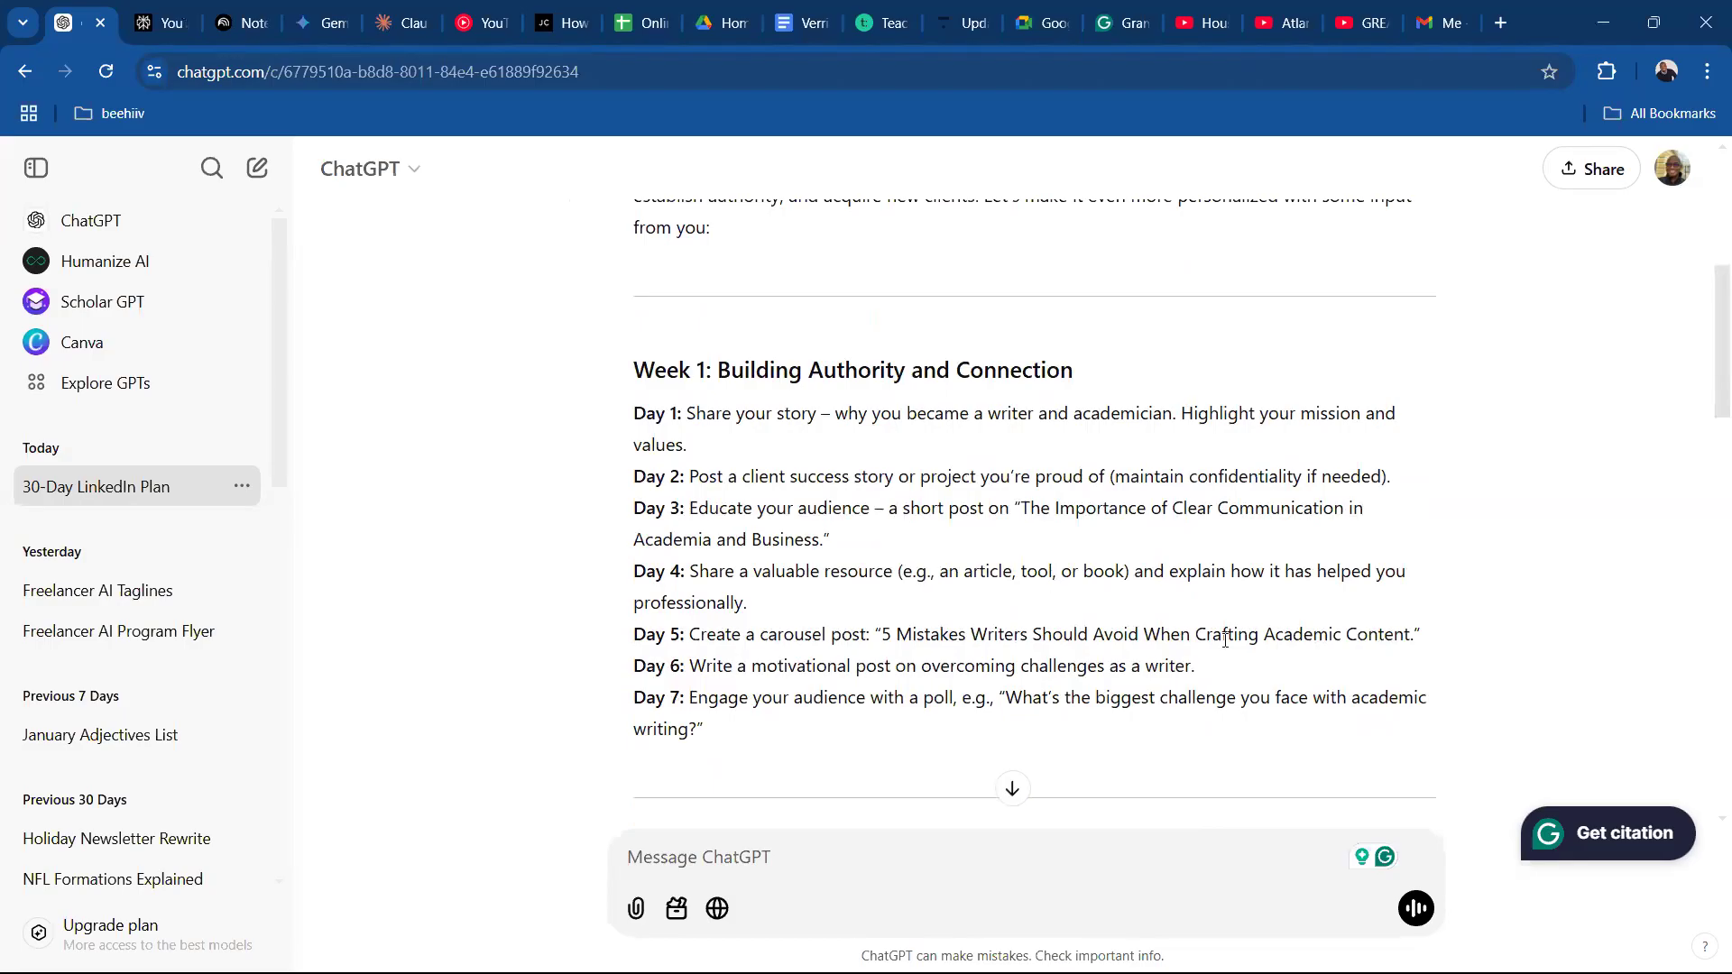
scroll(1706, 391, "up", 5)
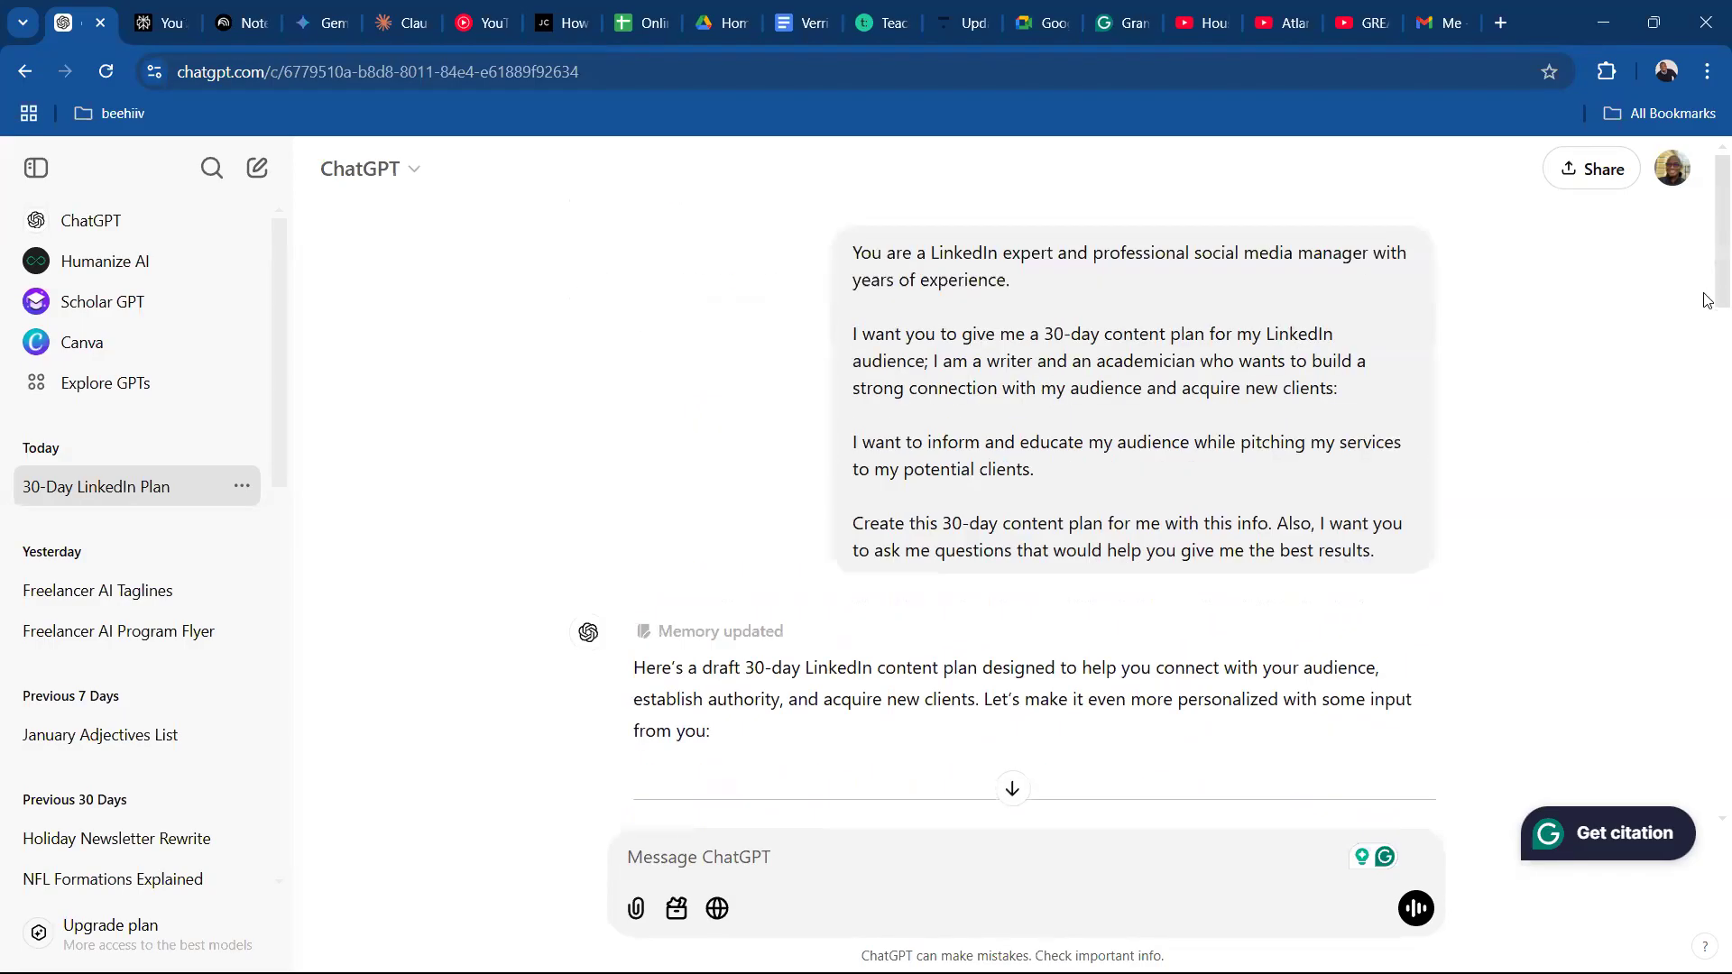
scroll(1705, 387, "down", 5)
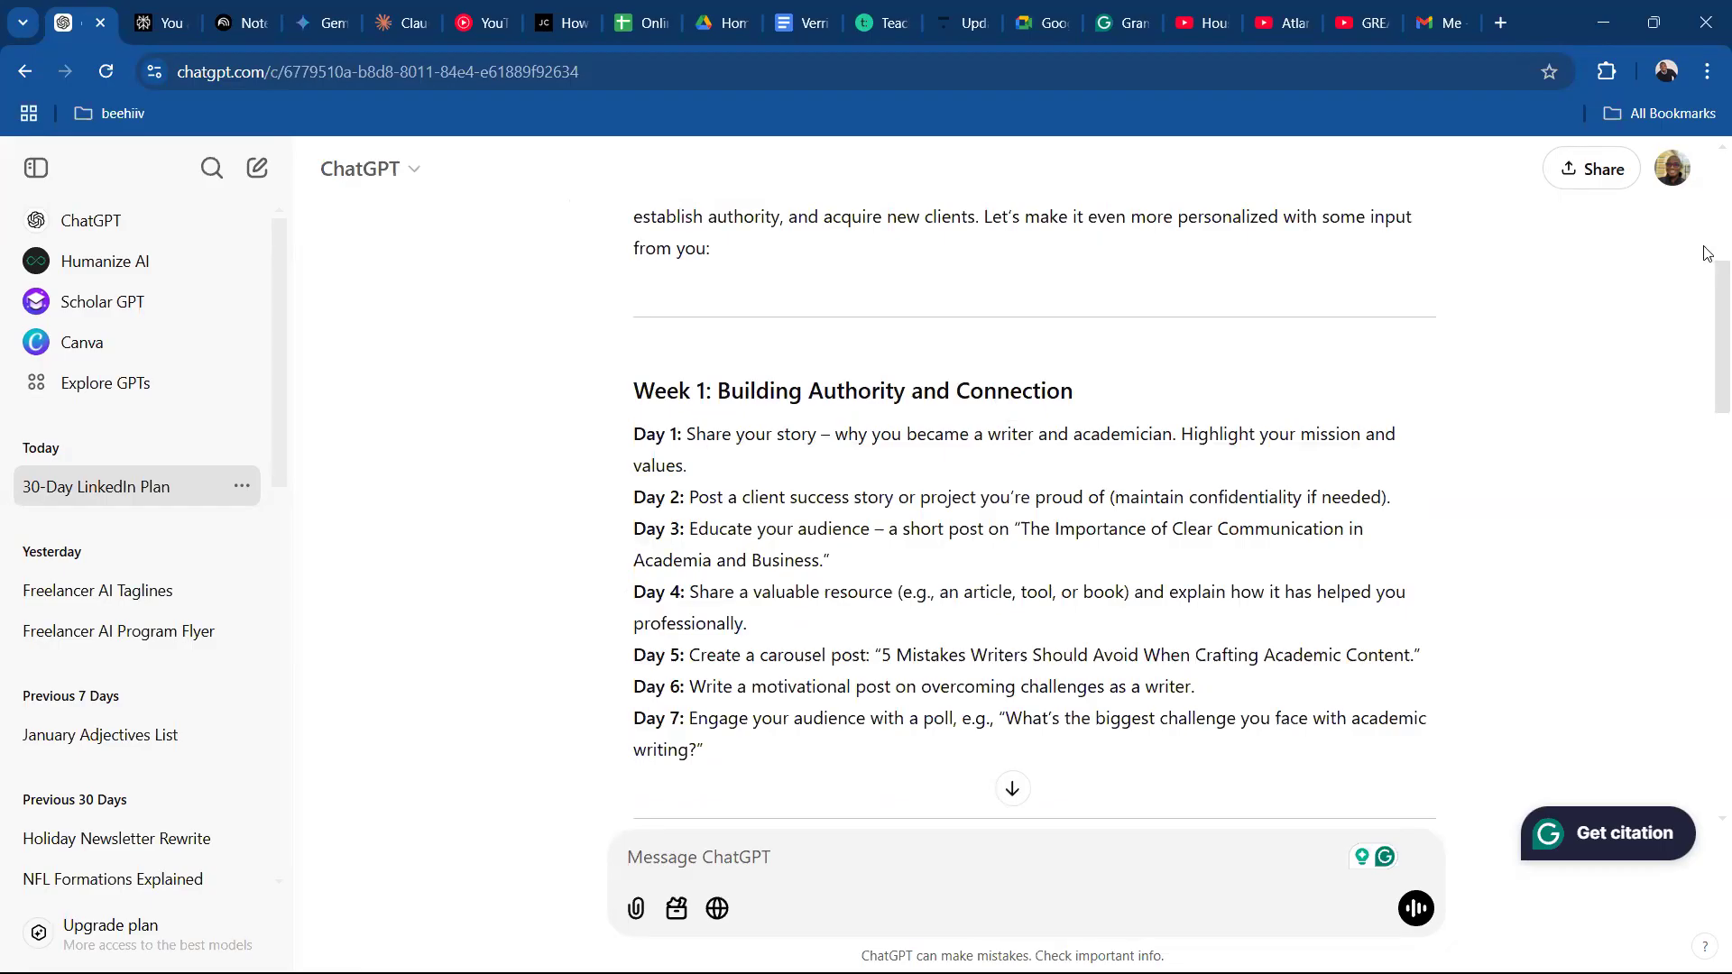
Read Weeks 2 to 4 of ChatGPT's content plan and its Questions for Refinement.
scroll(1706, 410, "down", 5)
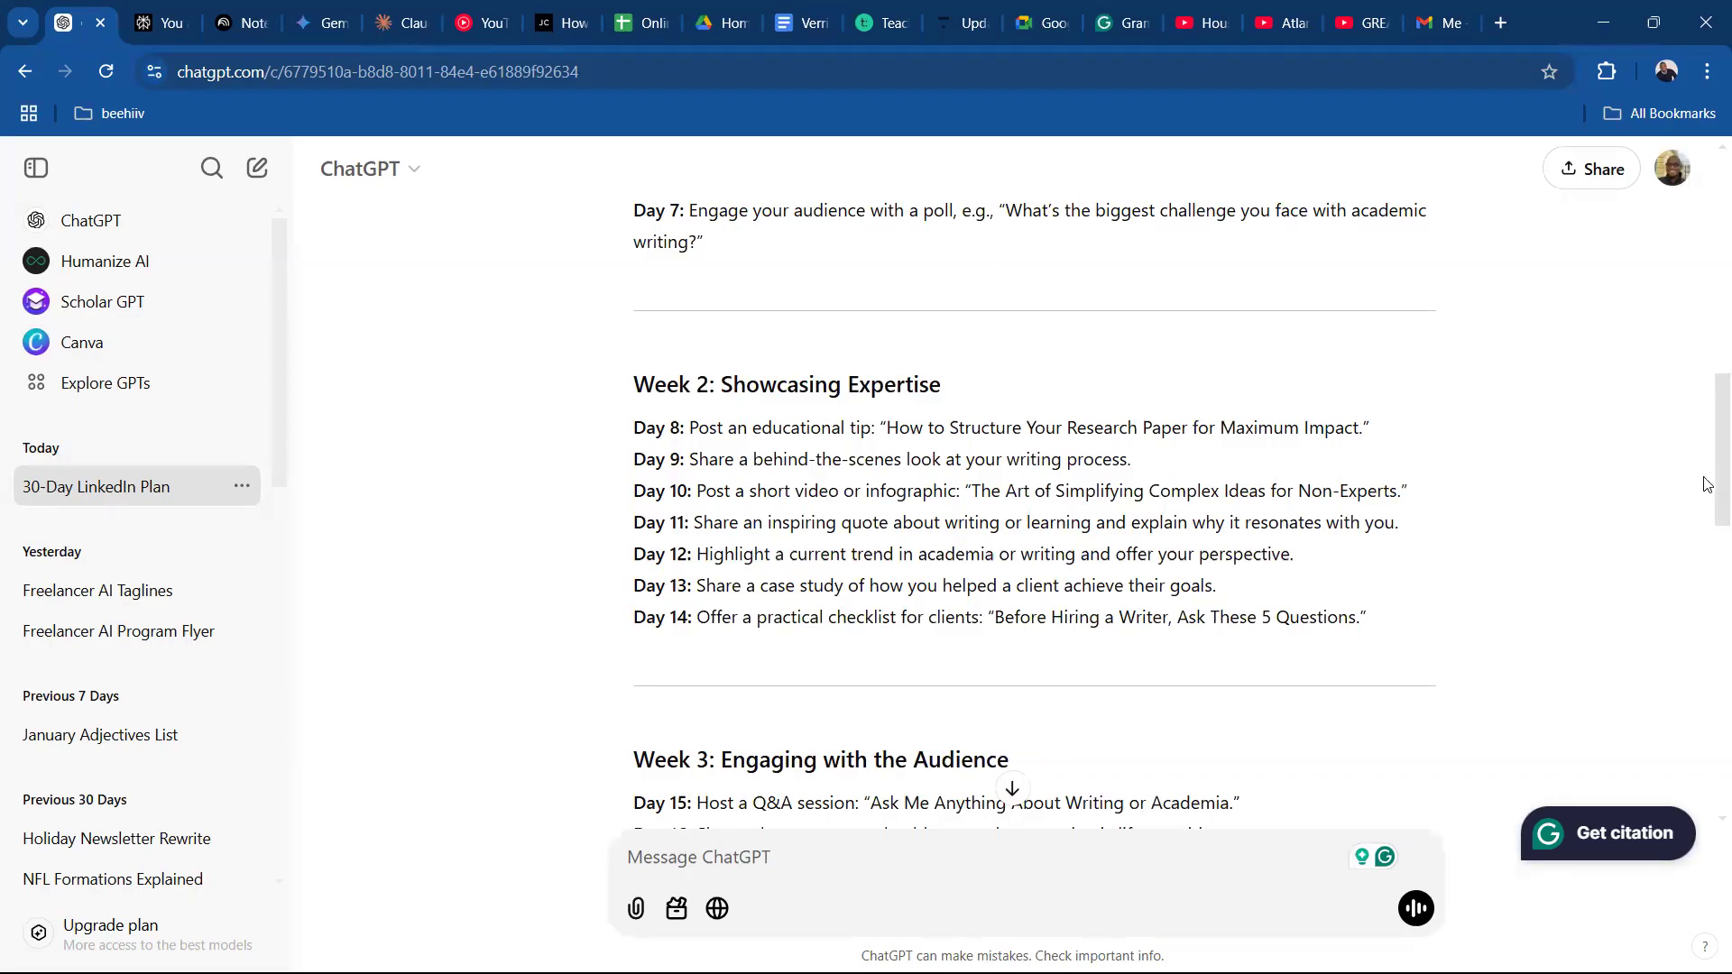
scroll(1707, 541, "down", 3)
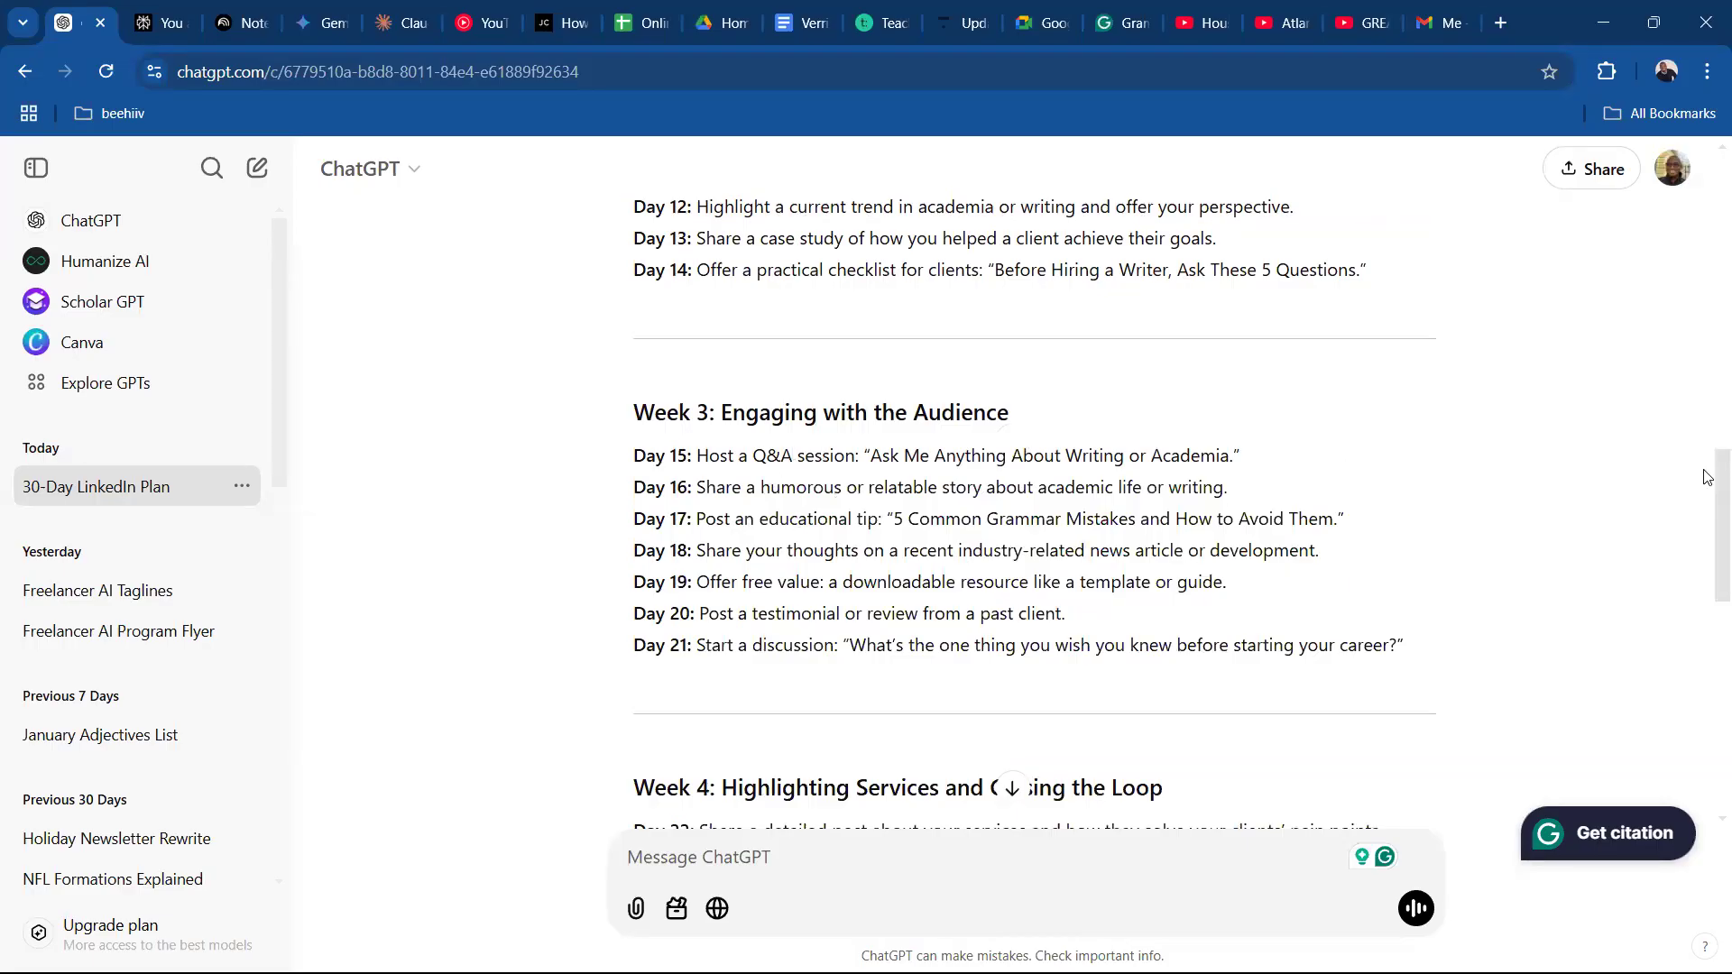
left_click_drag(1707, 494, 1706, 570)
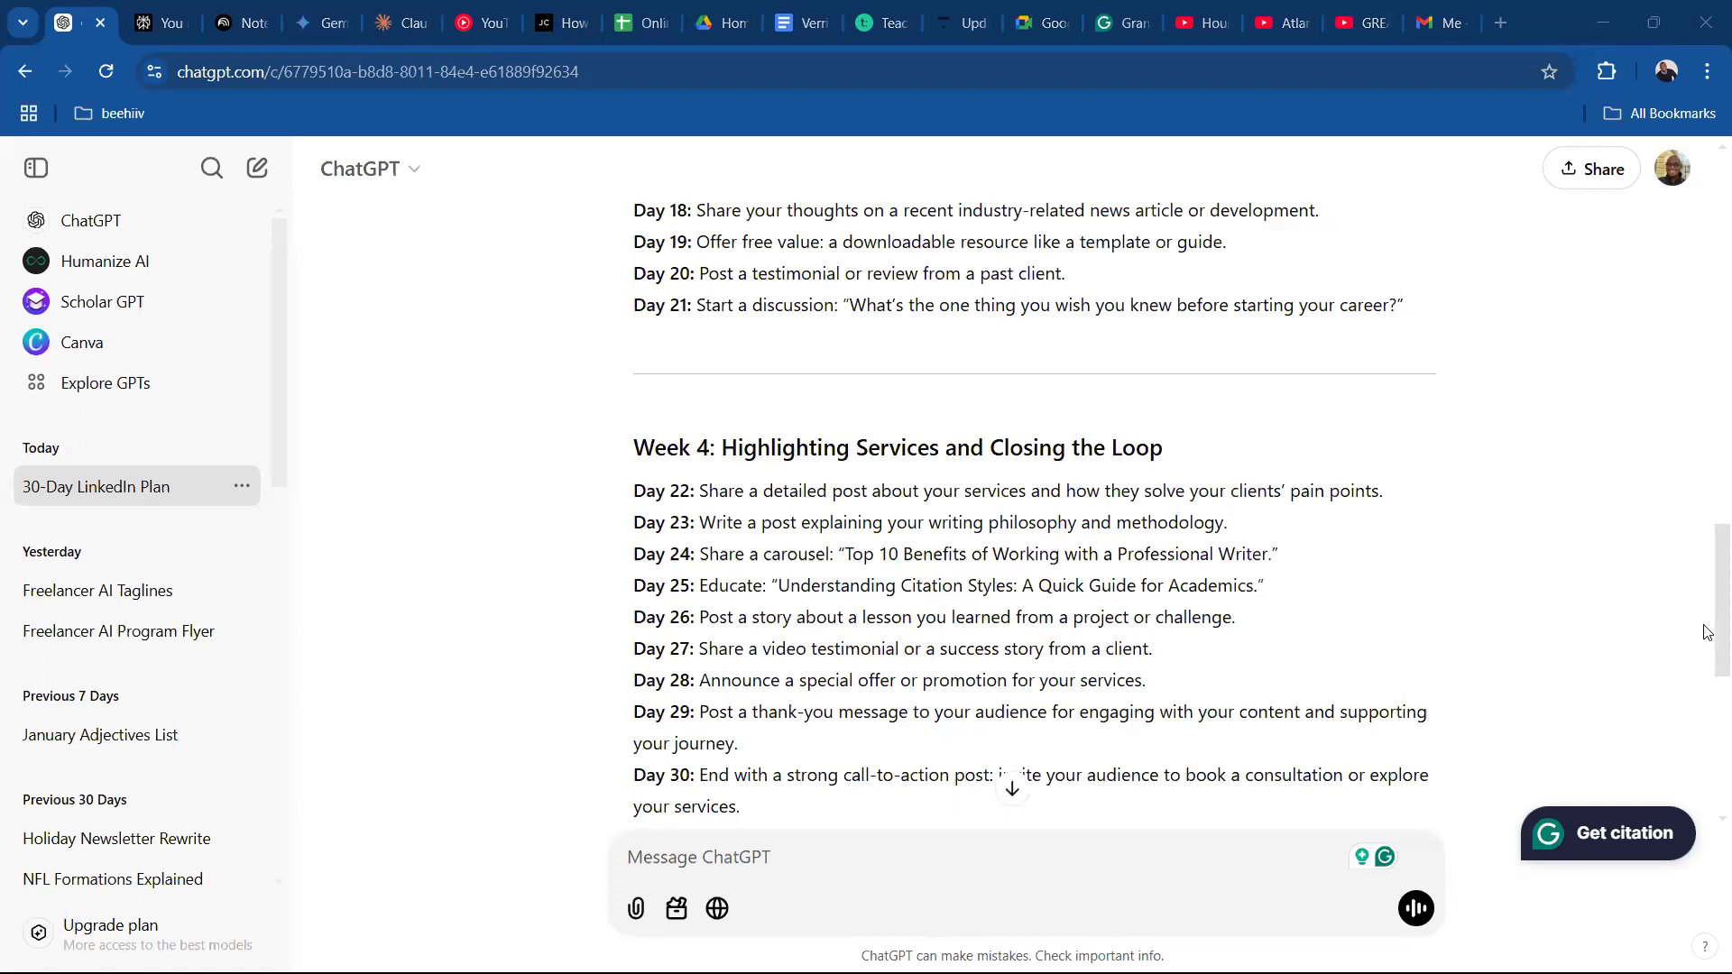
scroll(1708, 655, "down", 1)
scroll(1708, 656, "down", 2)
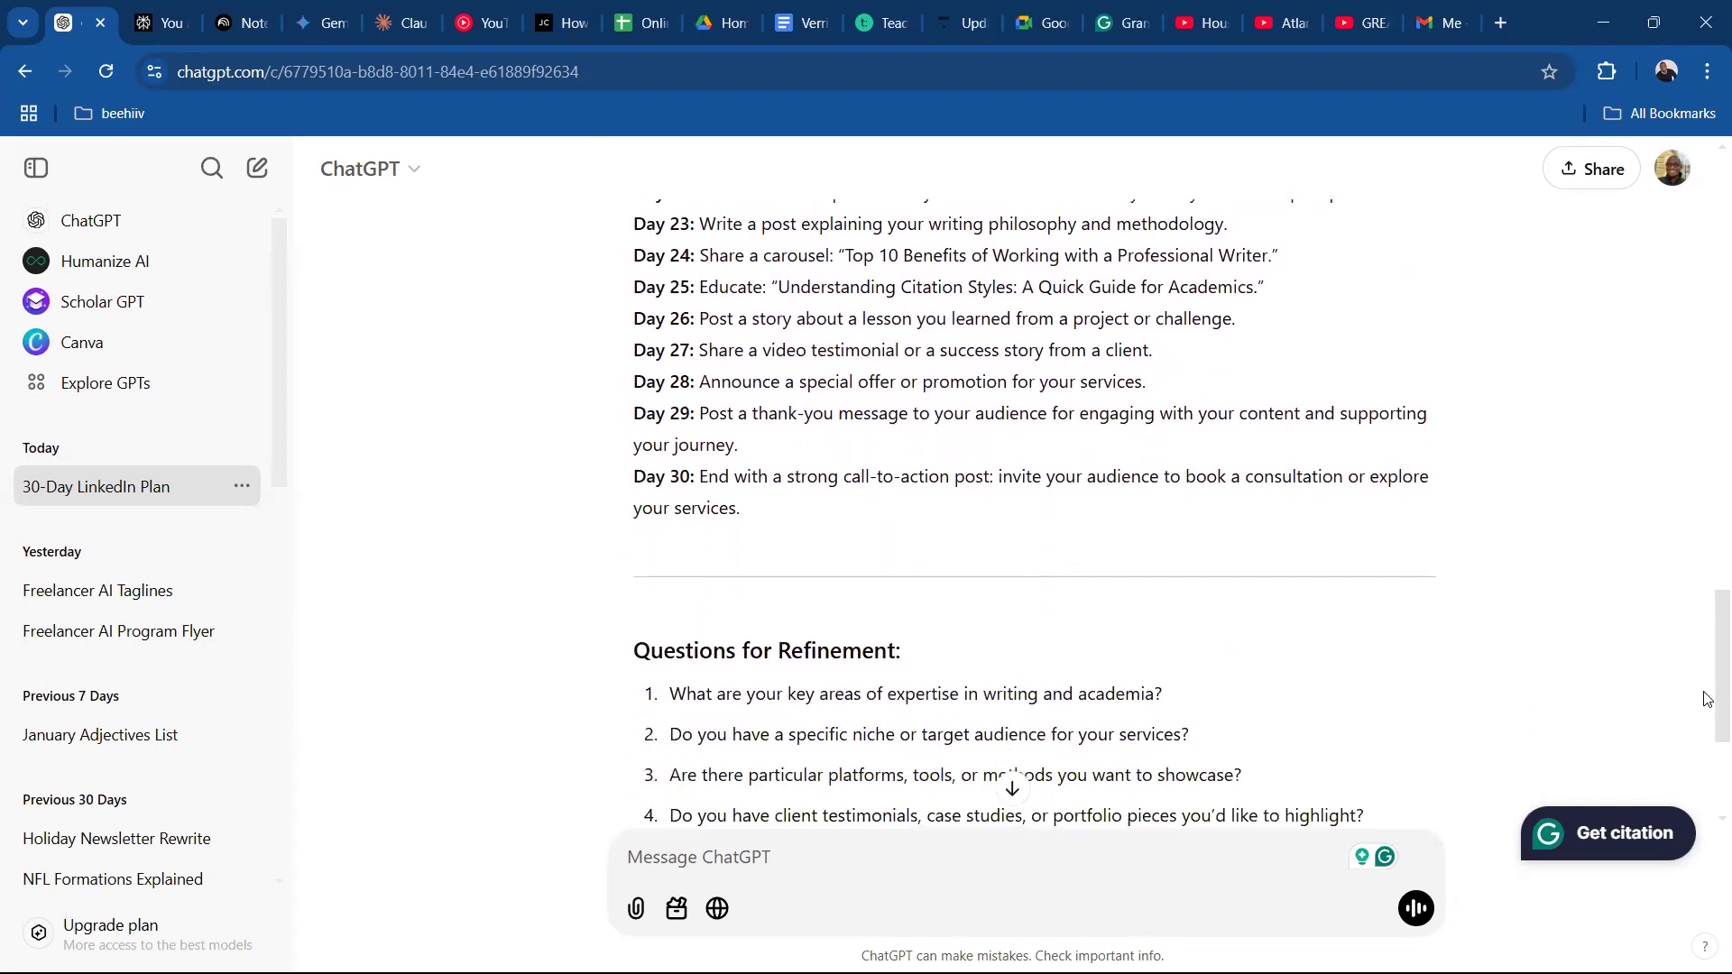
scroll(1708, 699, "down", 2)
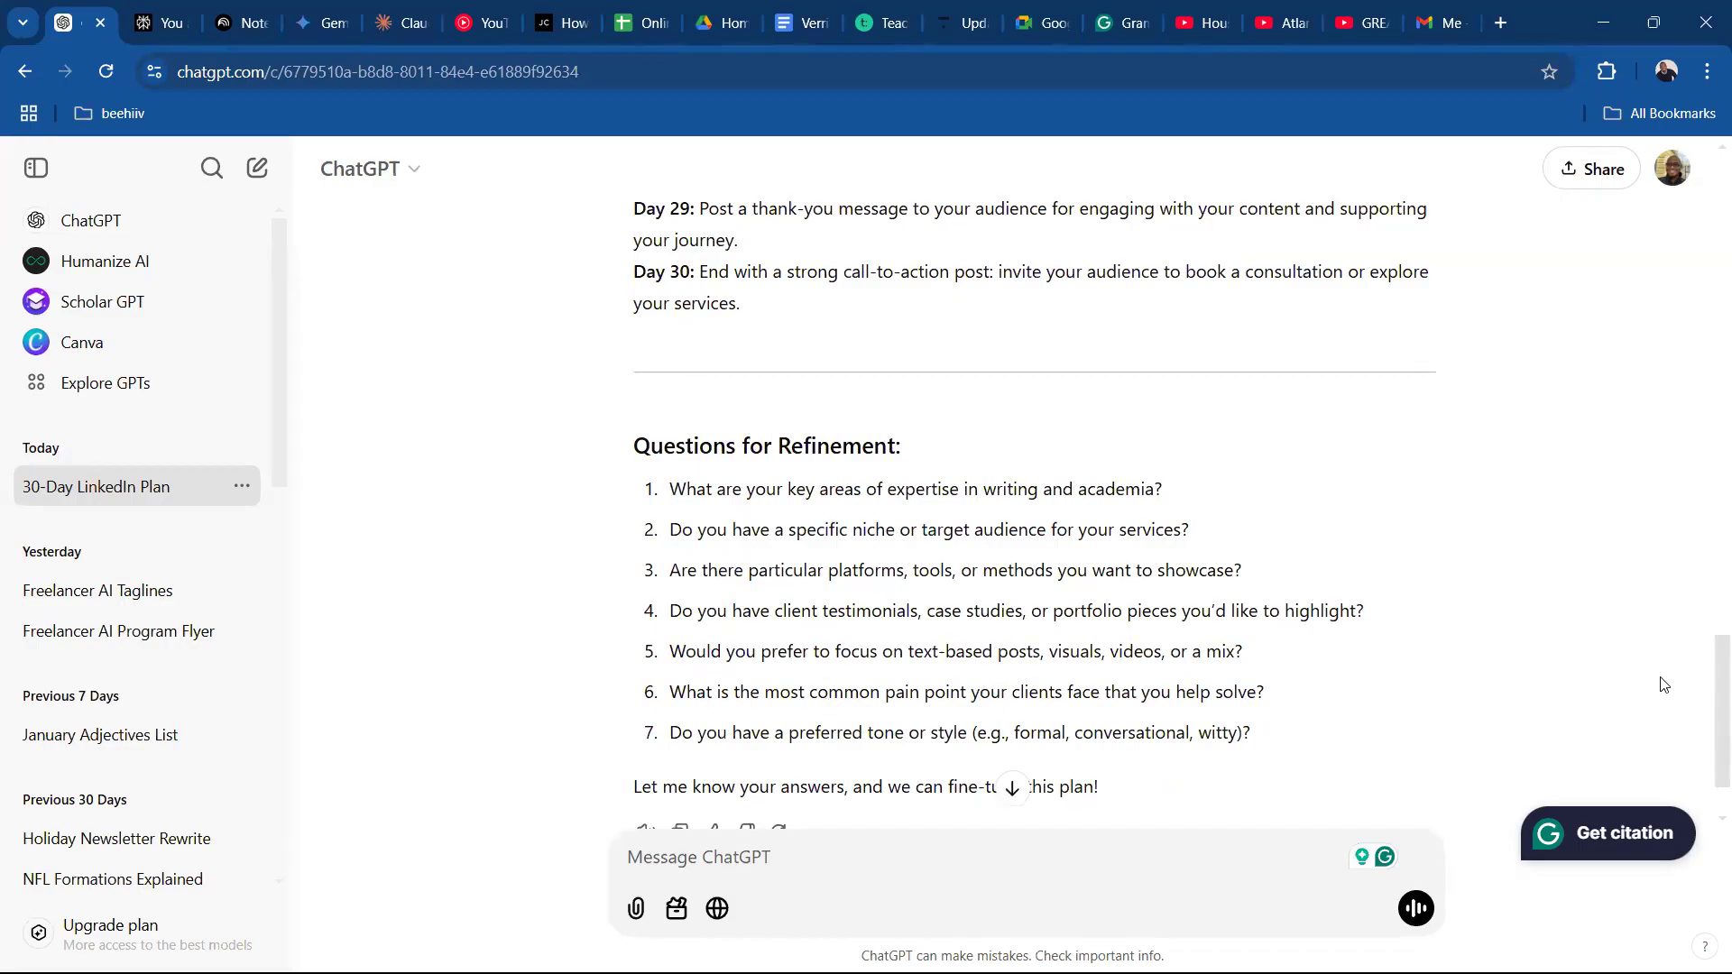
scroll(1706, 695, "down", 2)
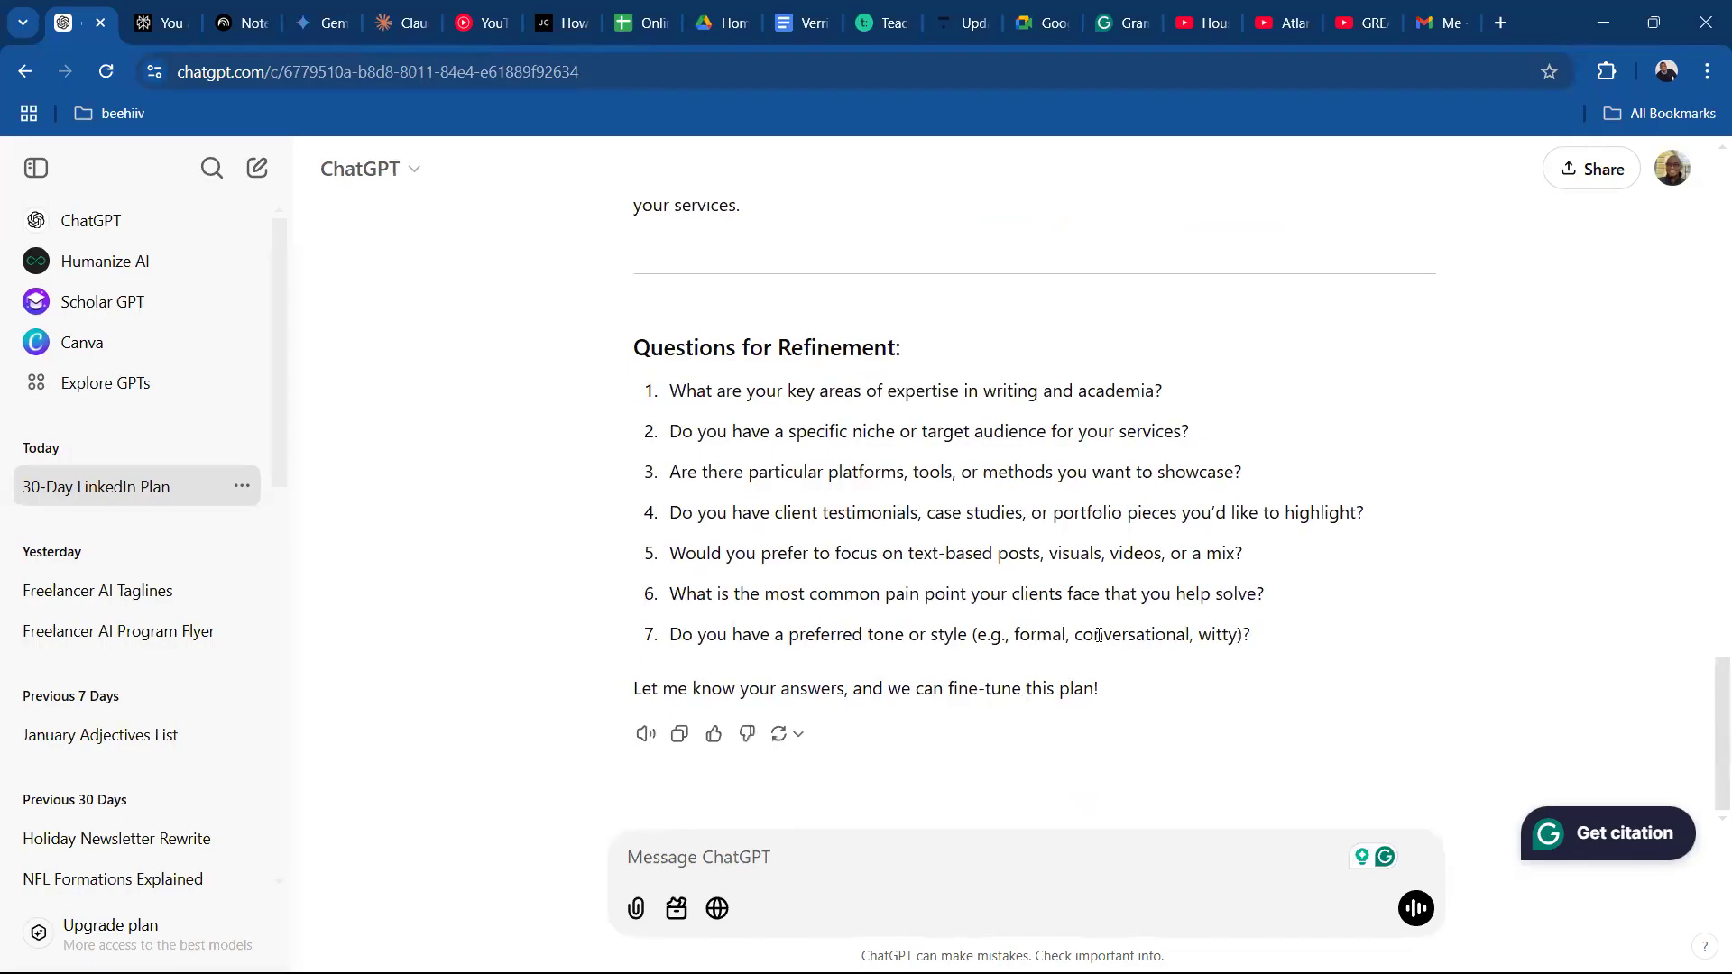
Compare the original prompt with the refinement questions at the end of ChatGPT's answer.
left_click_drag(1710, 749, 1707, 212)
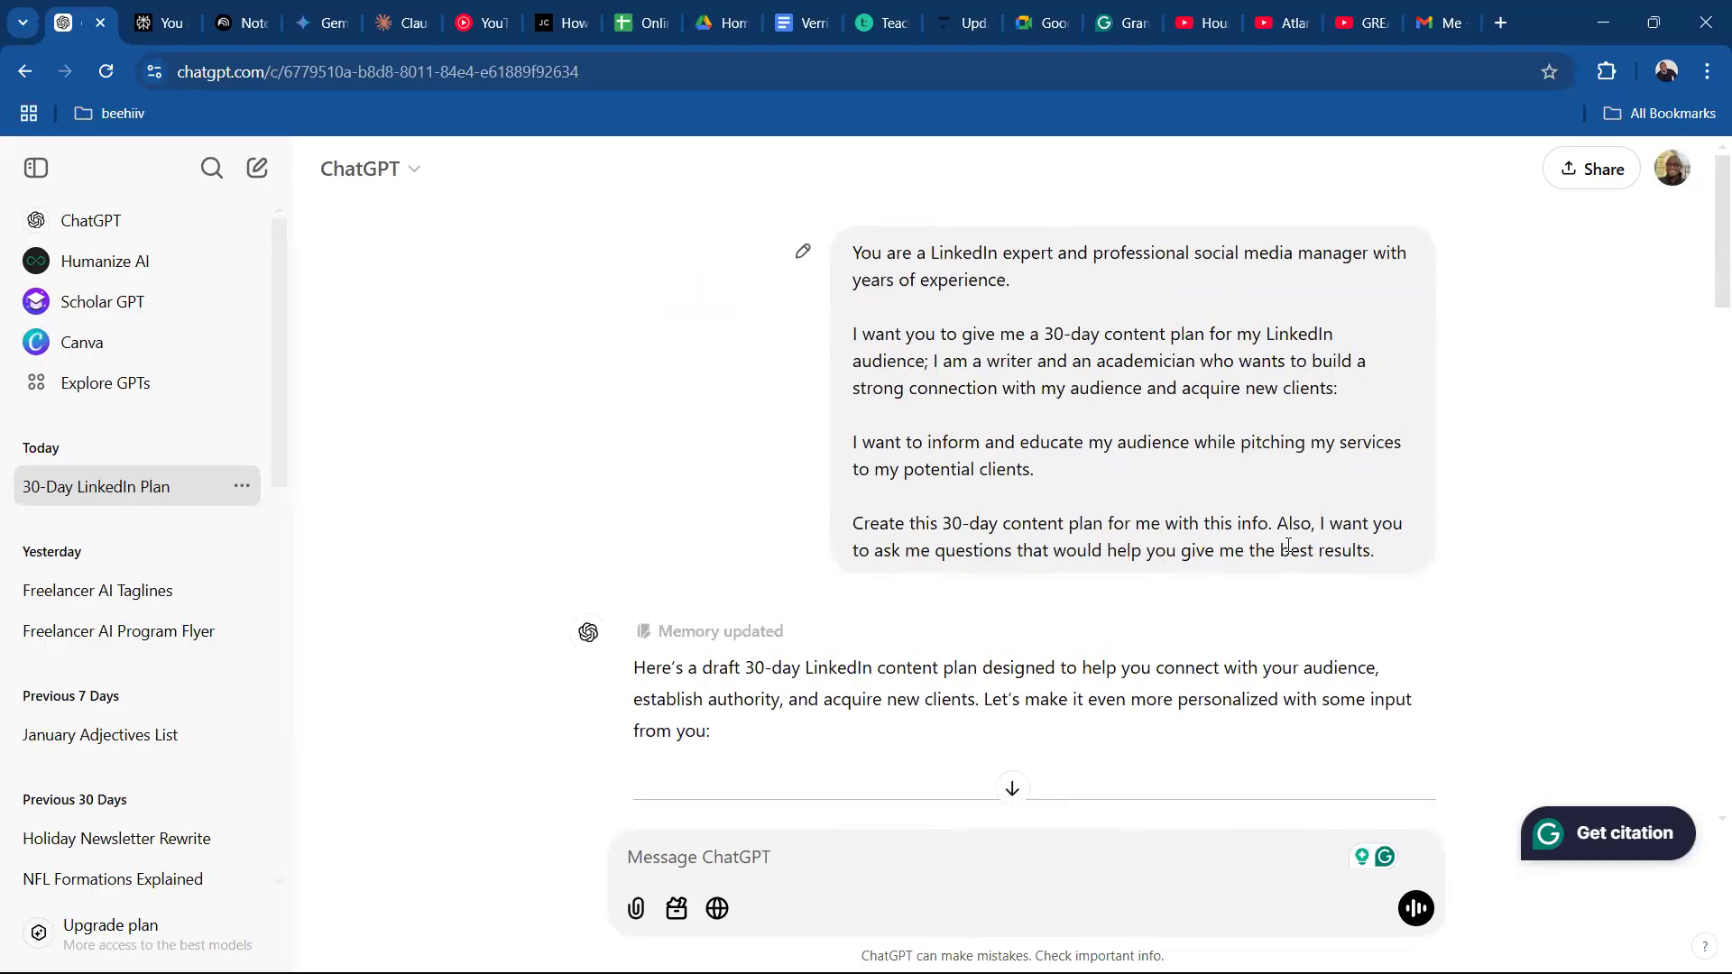
left_click_drag(1704, 283, 1704, 773)
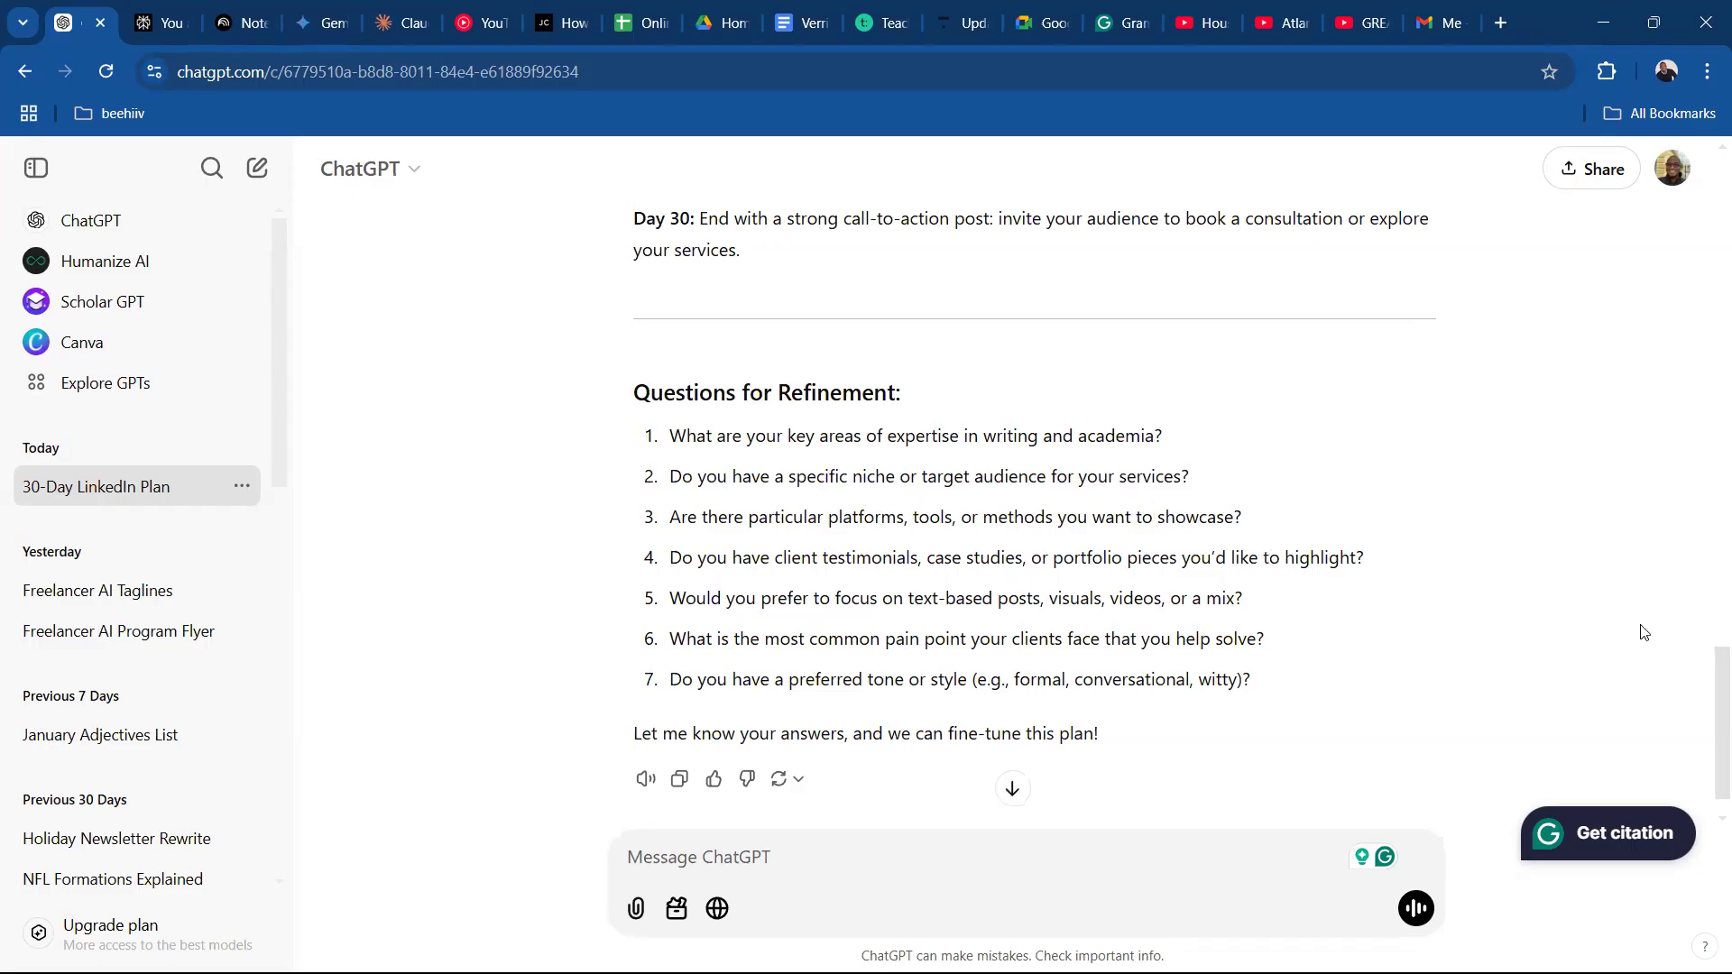
left_click_drag(1707, 701, 1708, 203)
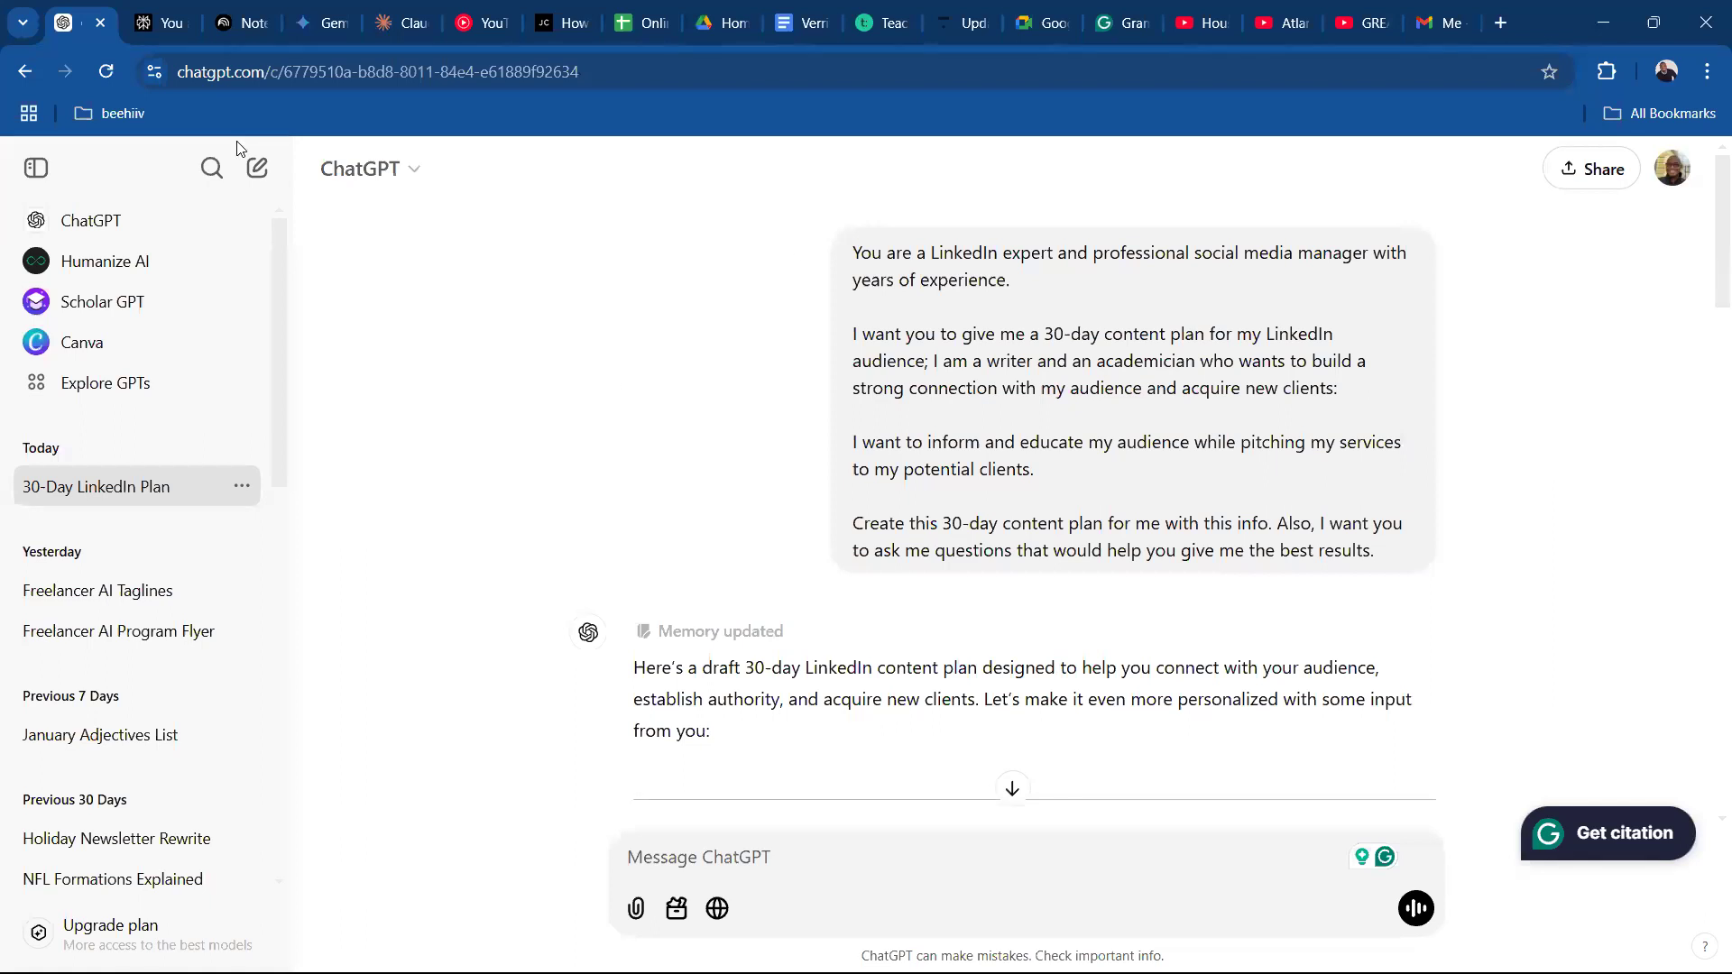
Switch to Claude and review its whole answer, including the opening question, weekly framework and closing questions.
key("ctrl+5")
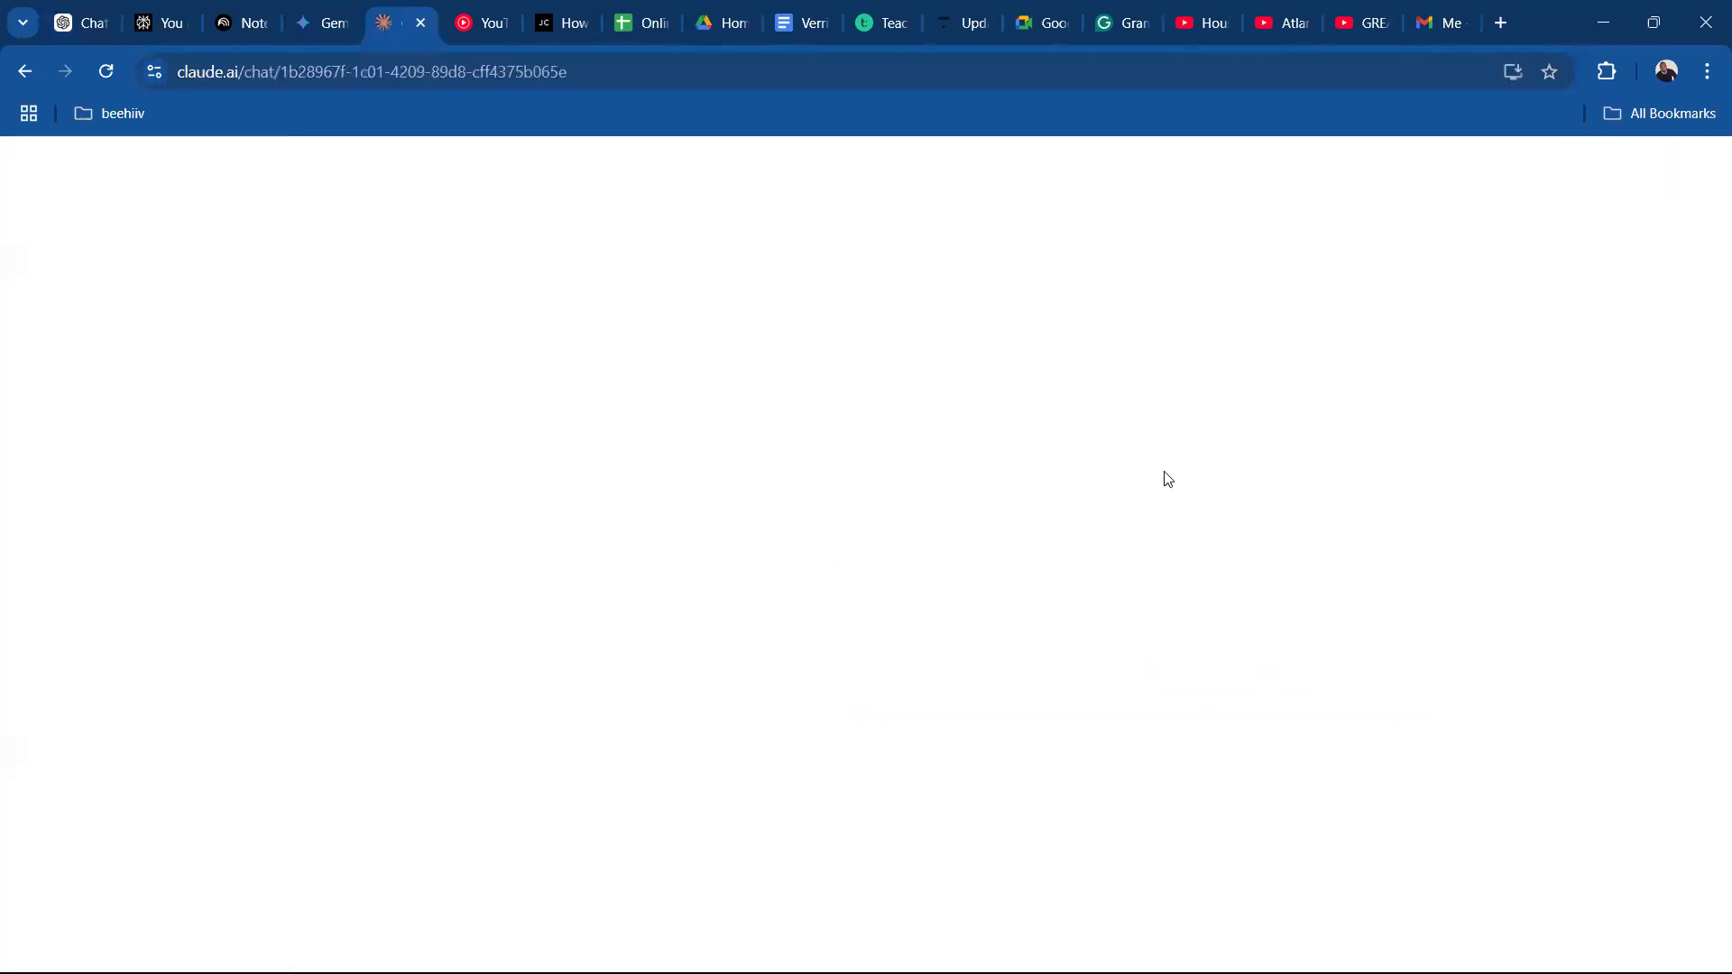
left_click_drag(1712, 719, 1708, 442)
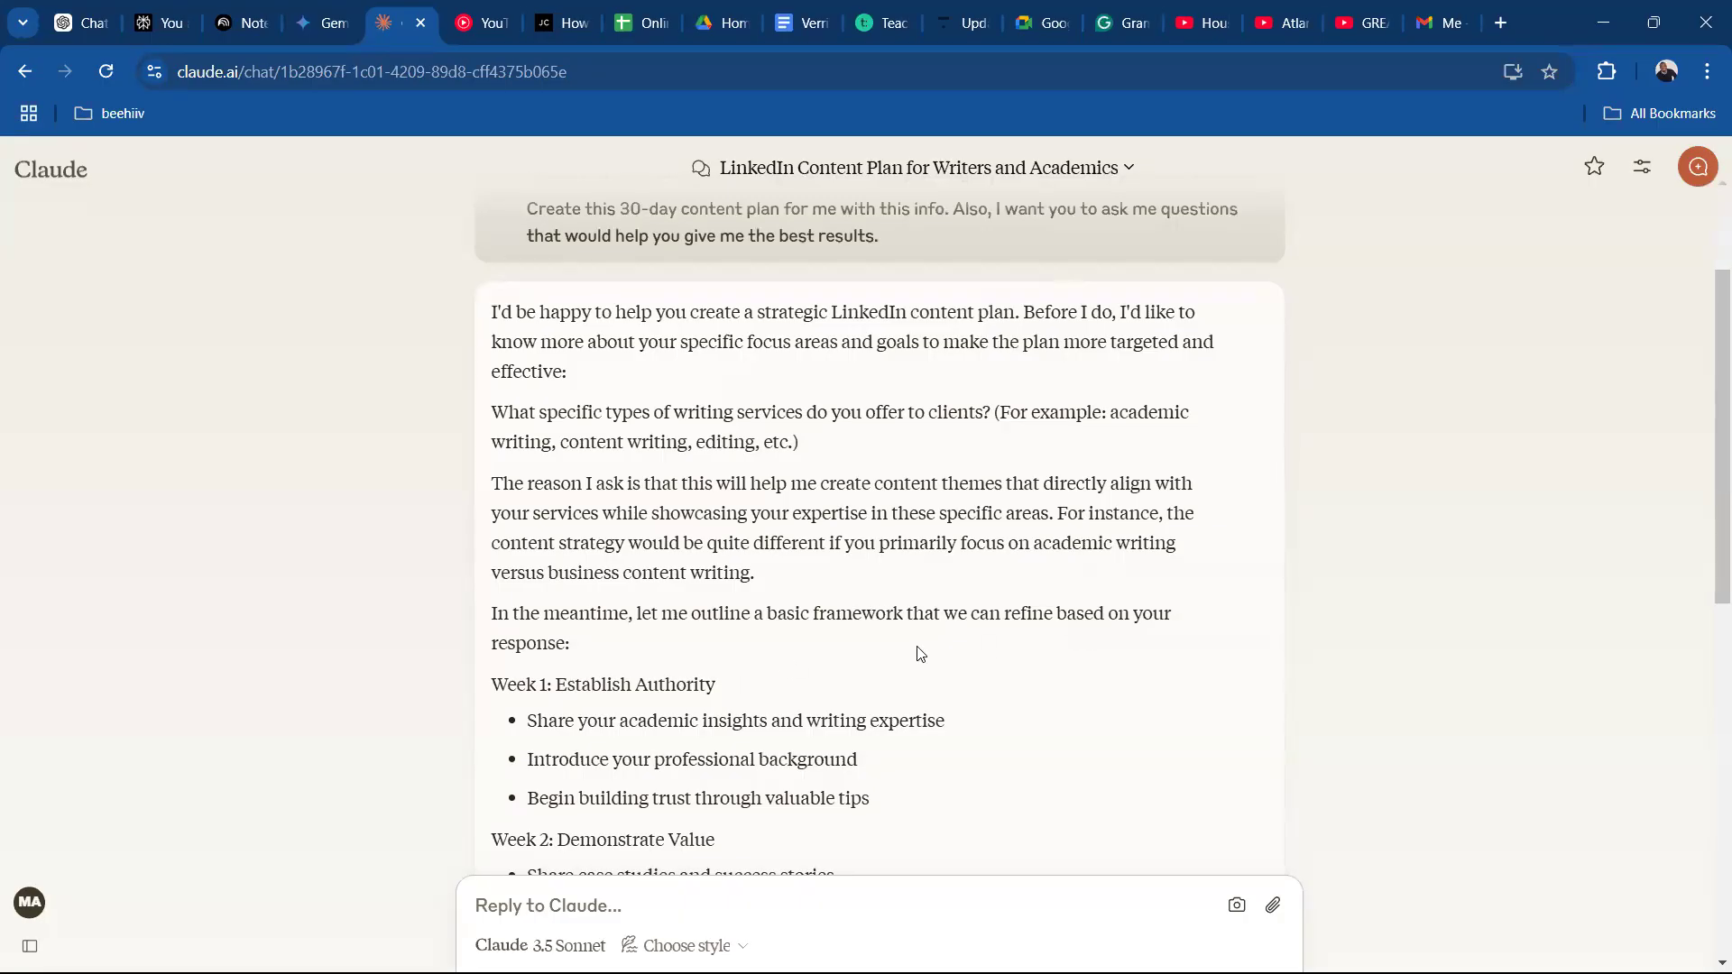
left_click_drag(1708, 509, 1707, 802)
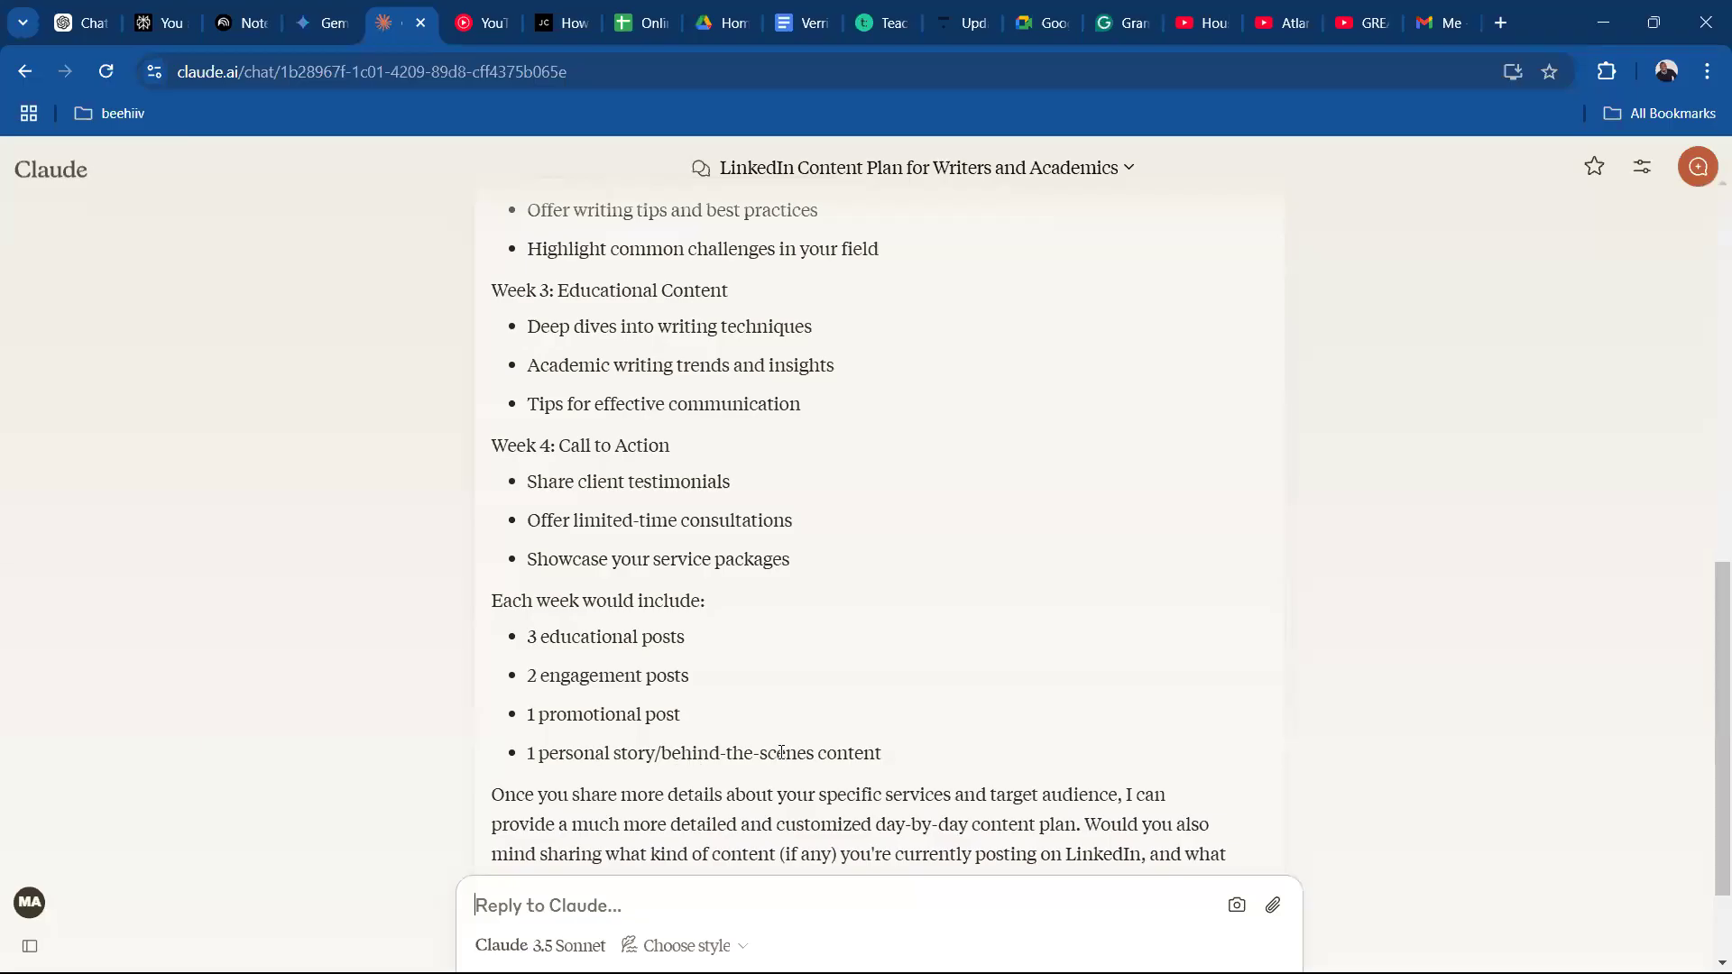
scroll(1707, 753, "down", 2)
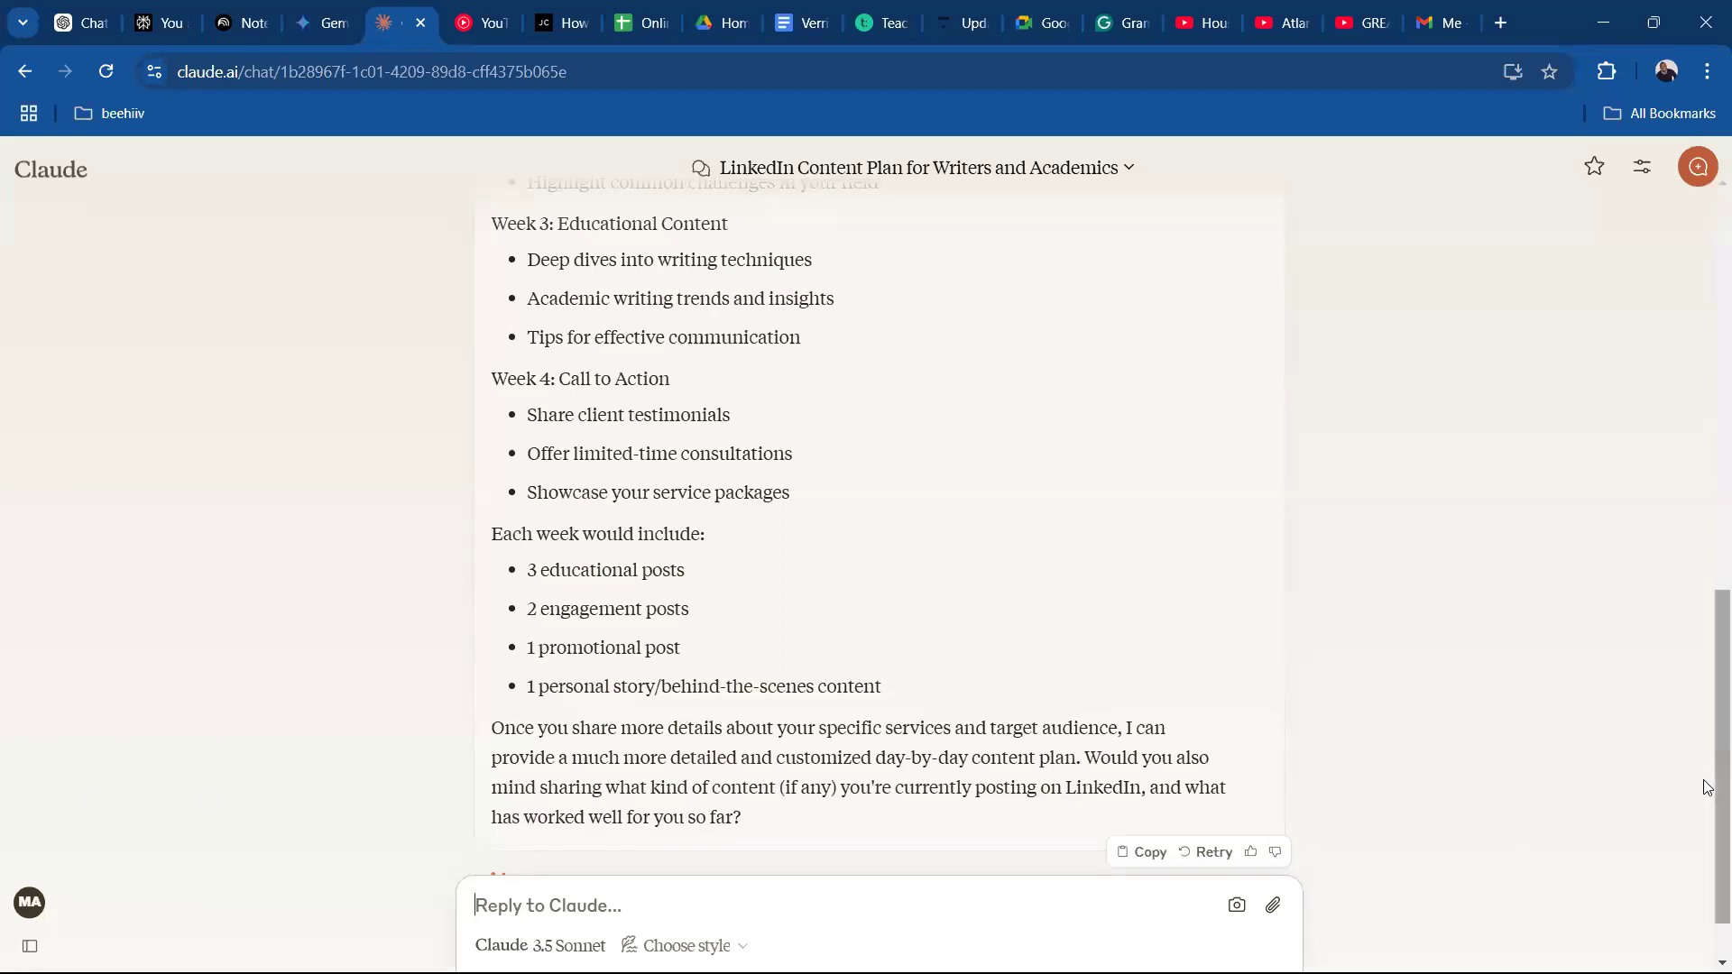
left_click_drag(1707, 764, 1707, 367)
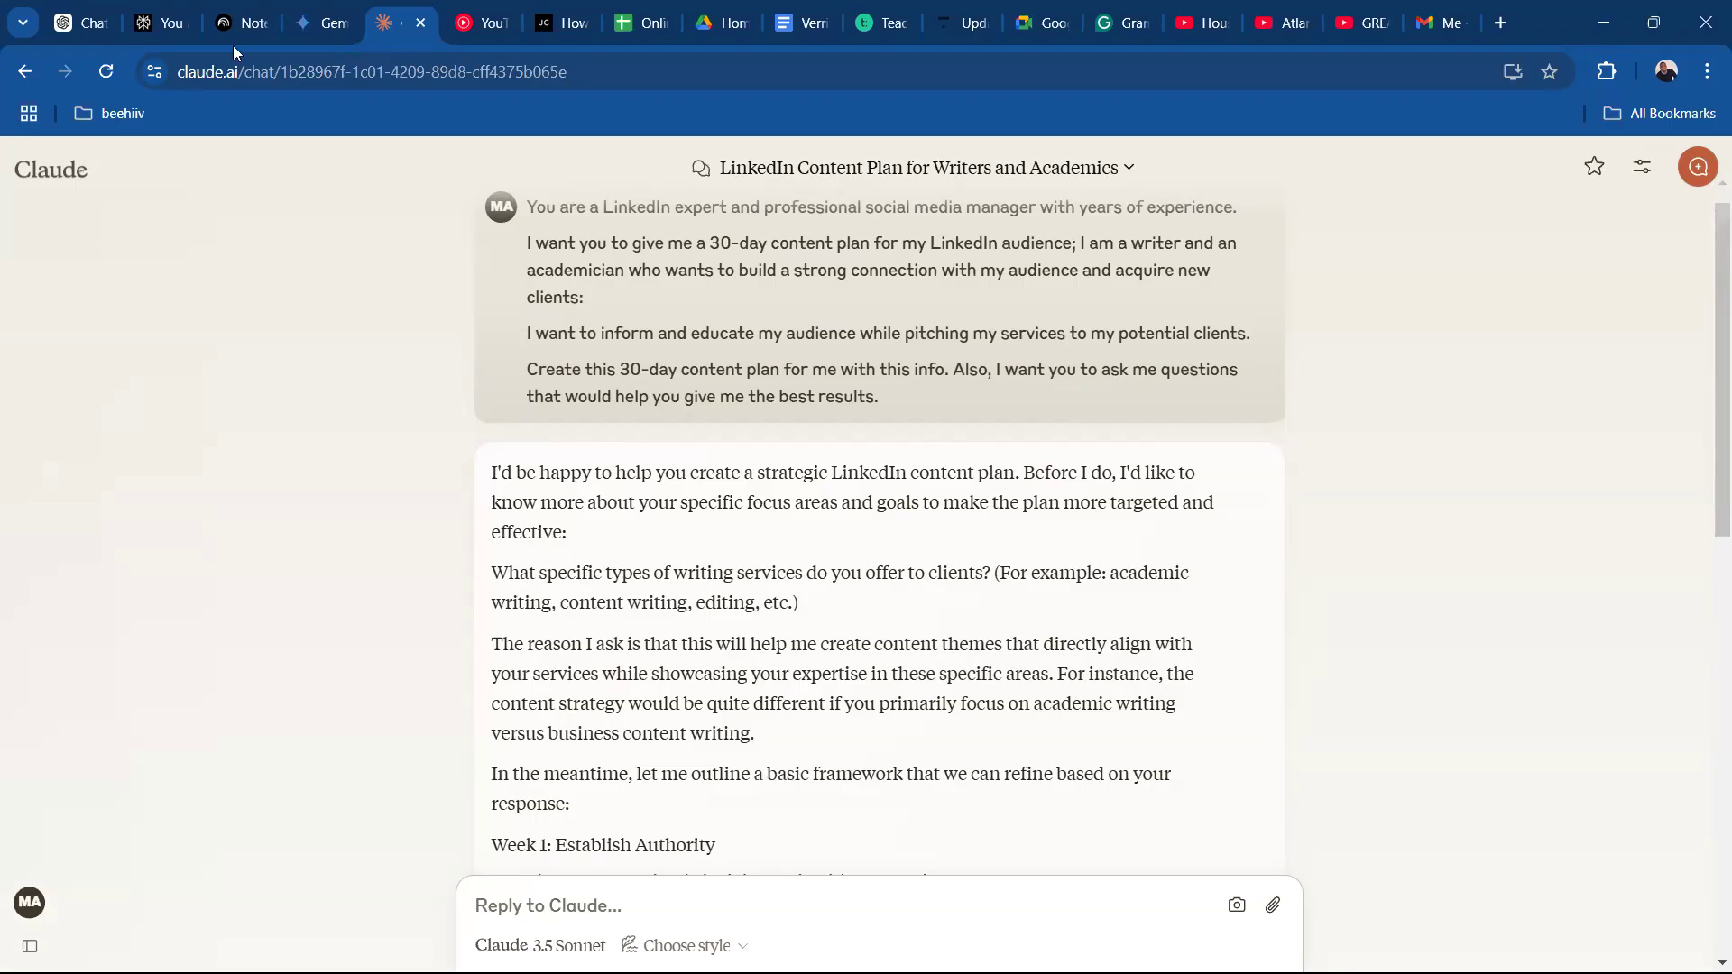
Flip through the Gemini, ChatGPT and Claude chats, and review the questions Gemini asks before its 30-day framework.
key("ctrl+shift+Tab")
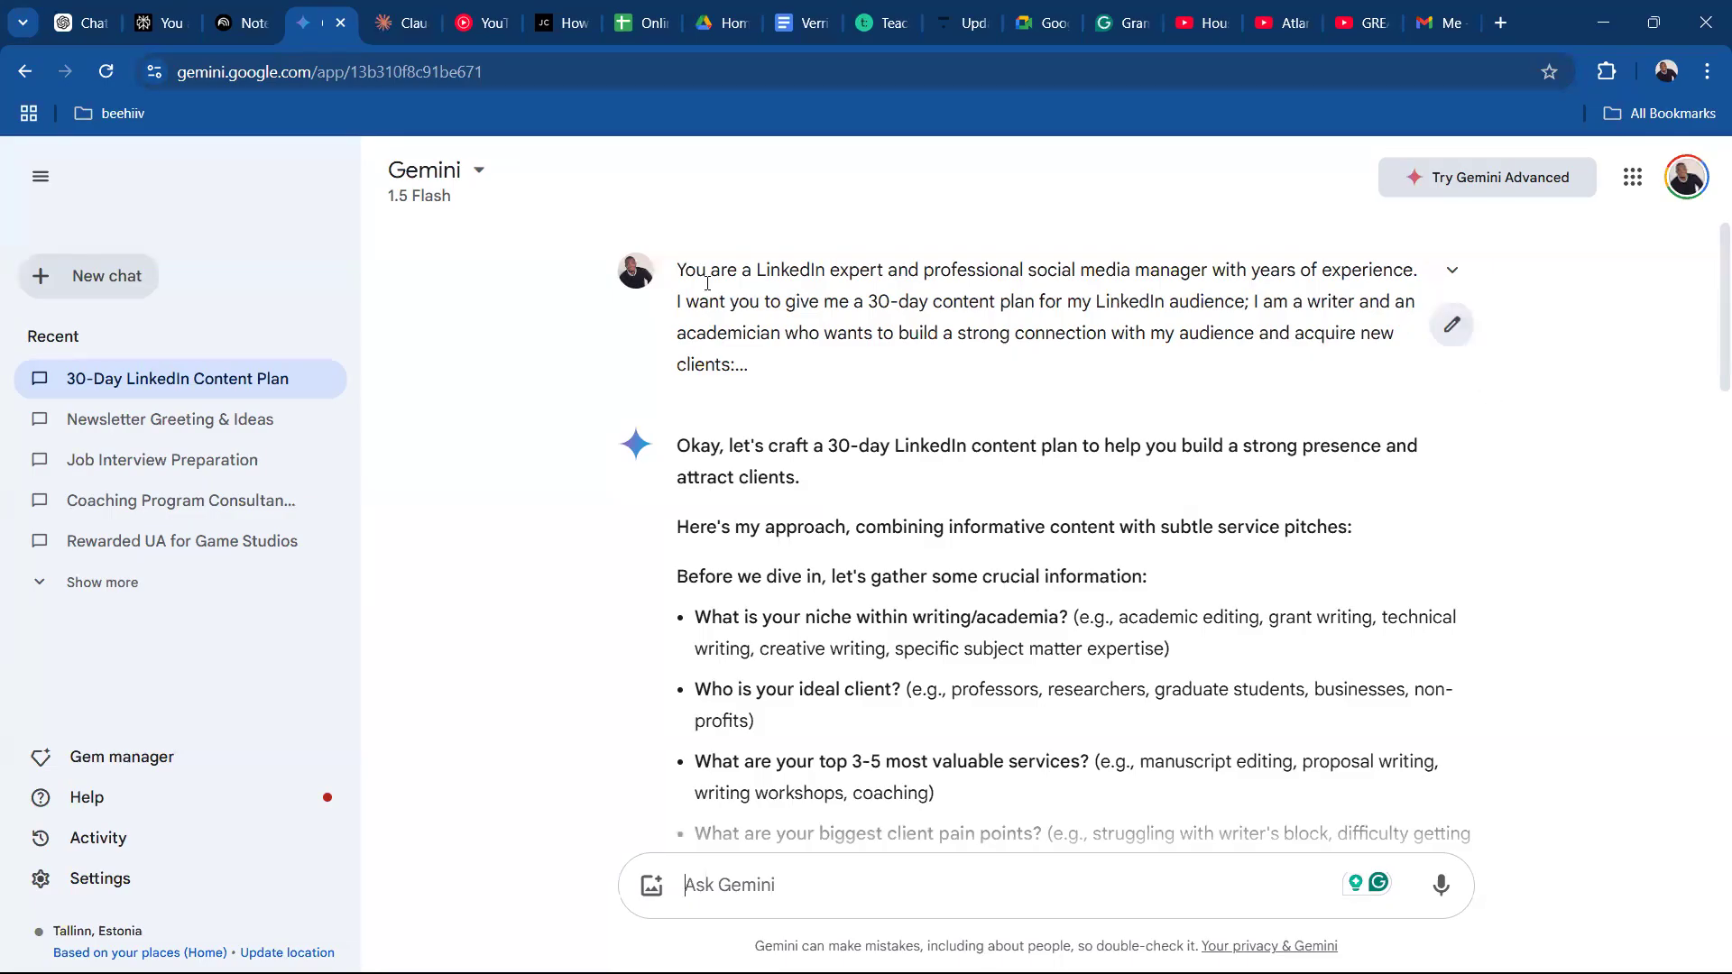
left_click(90, 24)
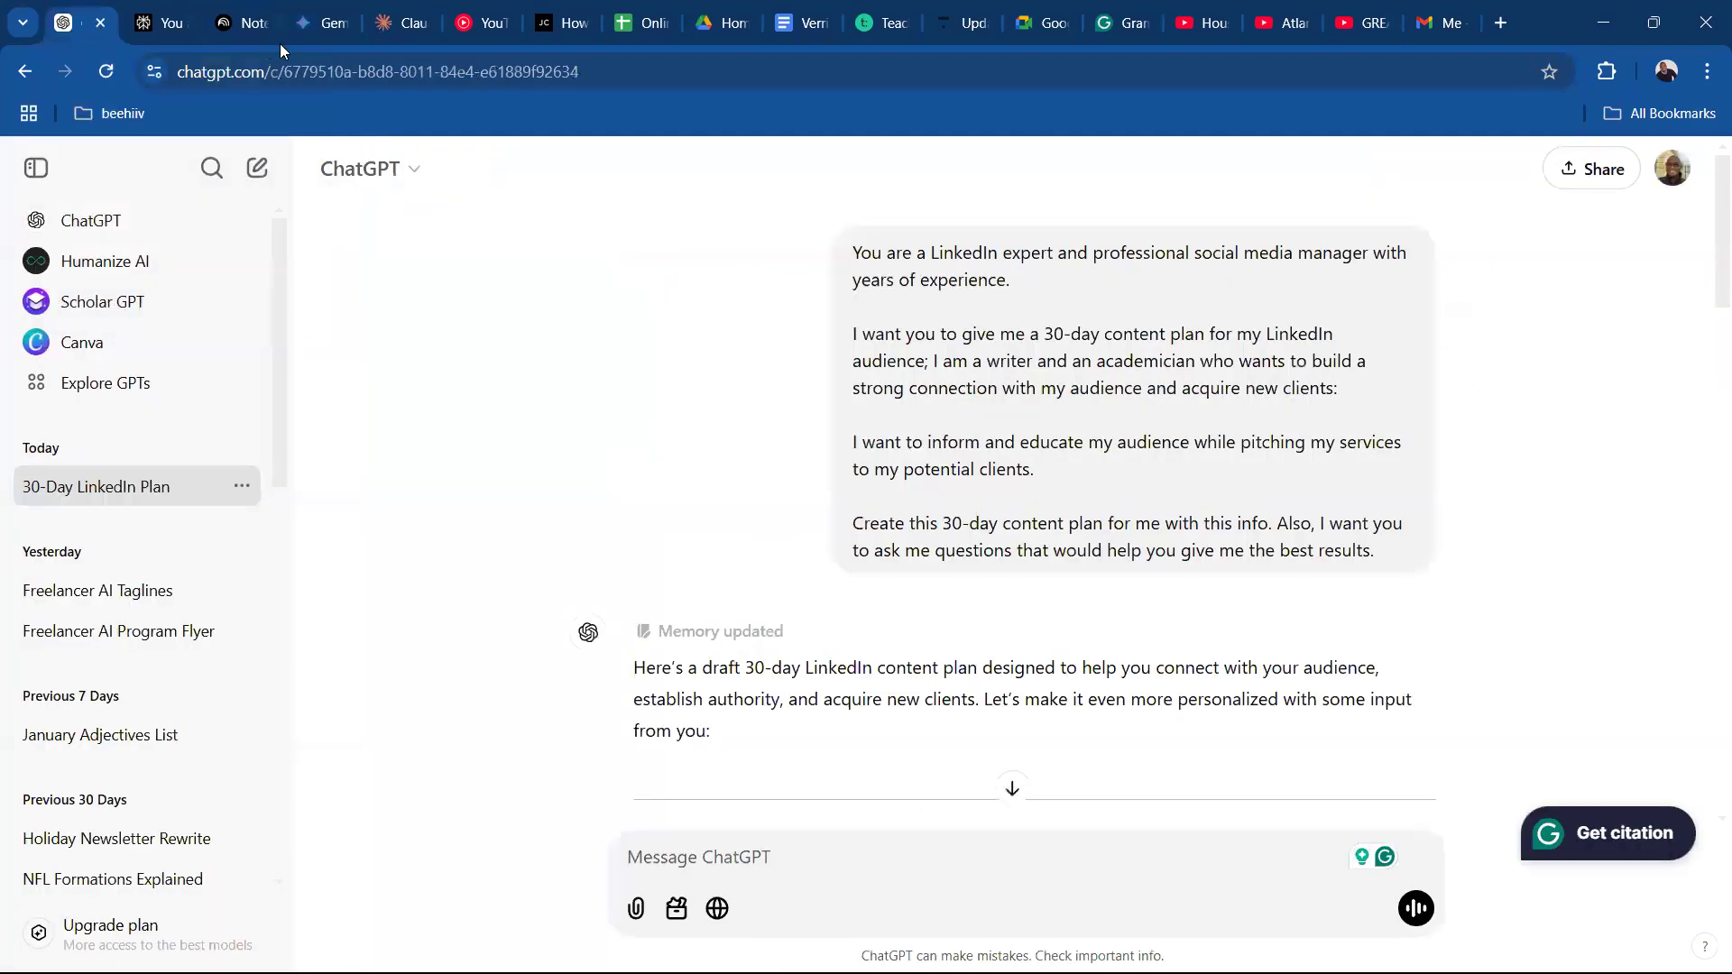
left_click(359, 34)
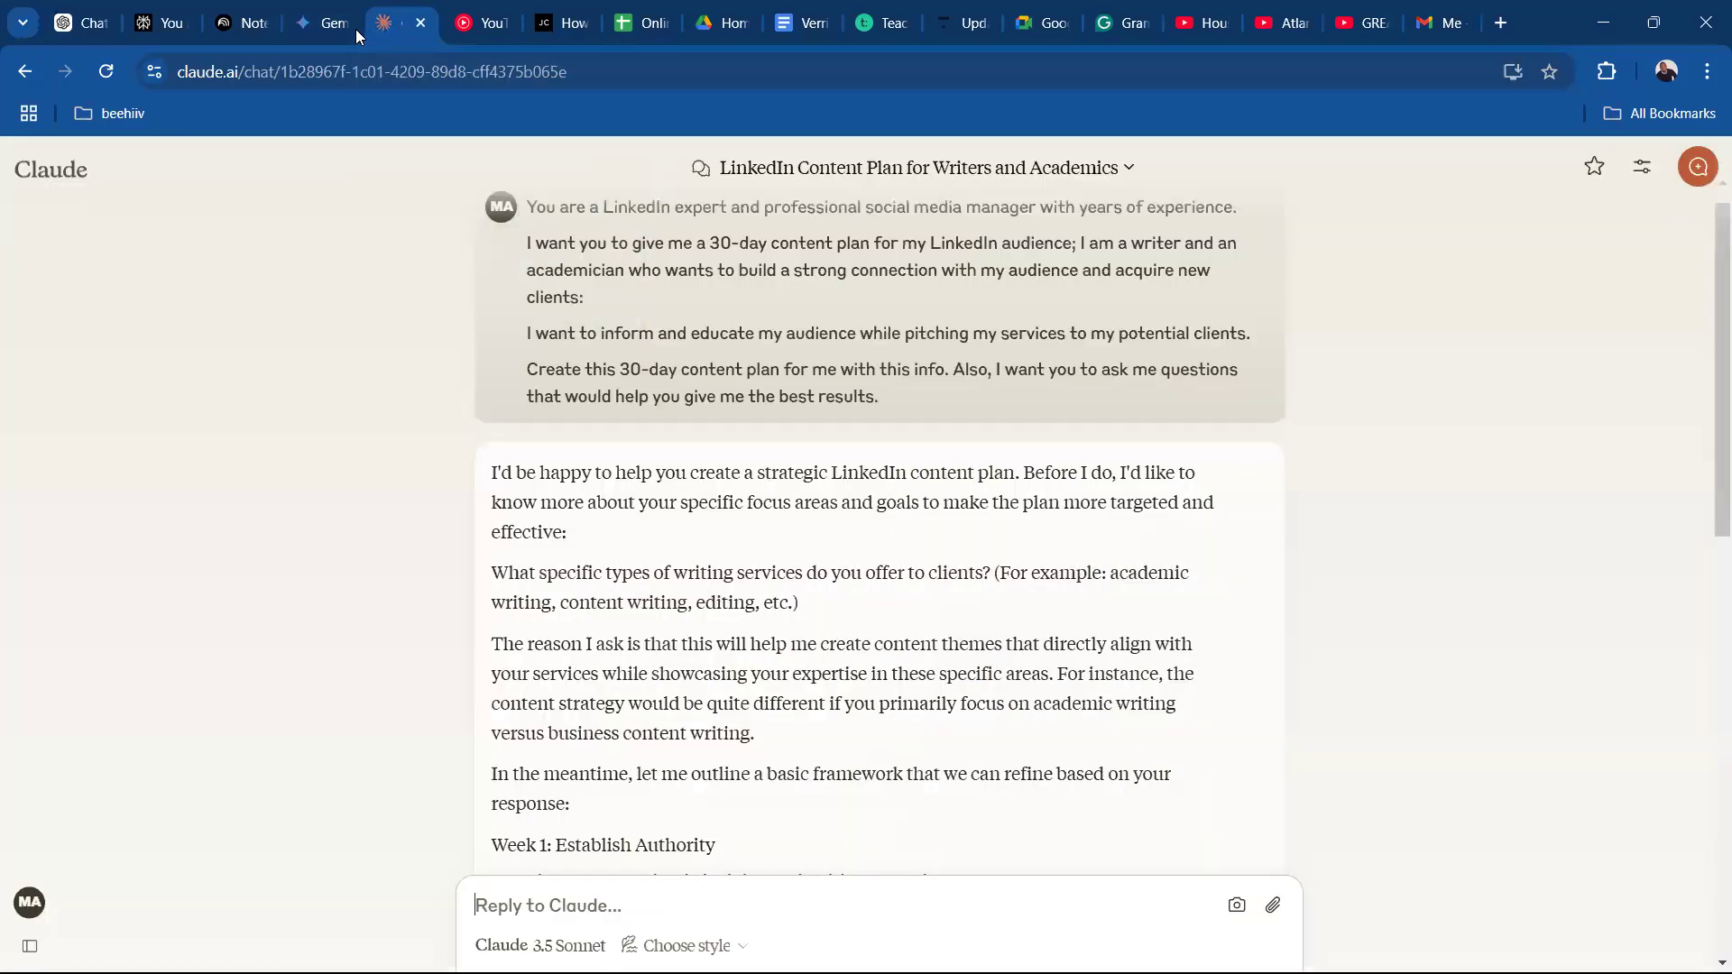
left_click(316, 35)
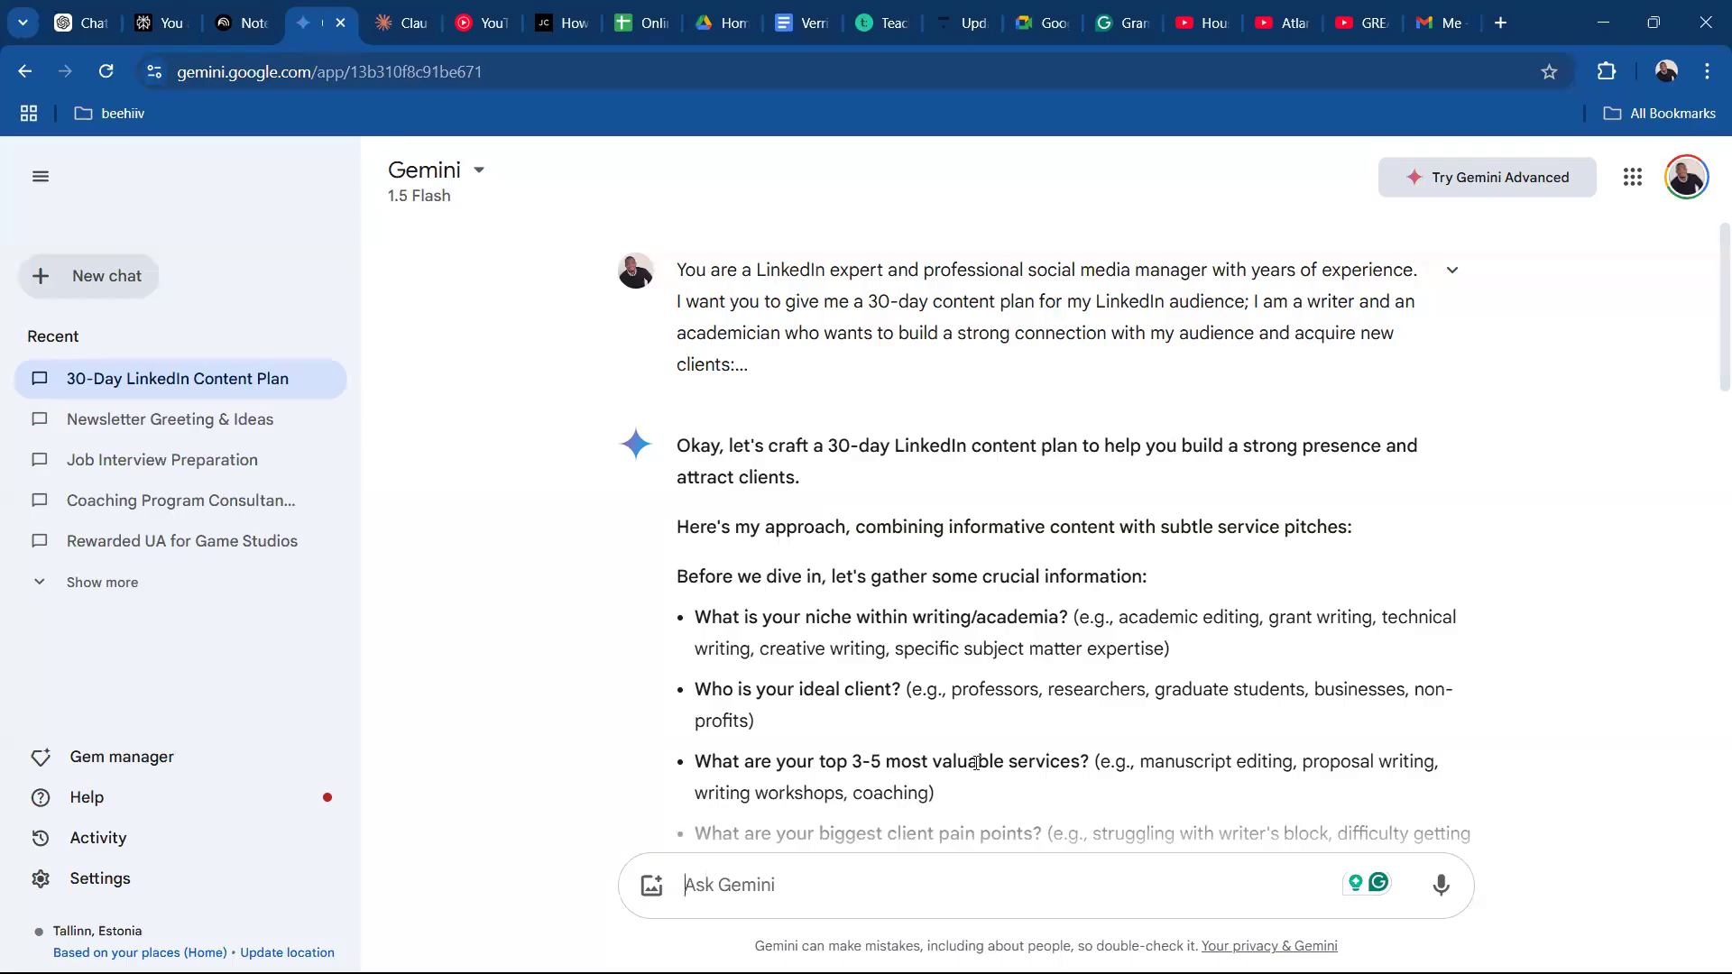
left_click_drag(1706, 386, 1706, 477)
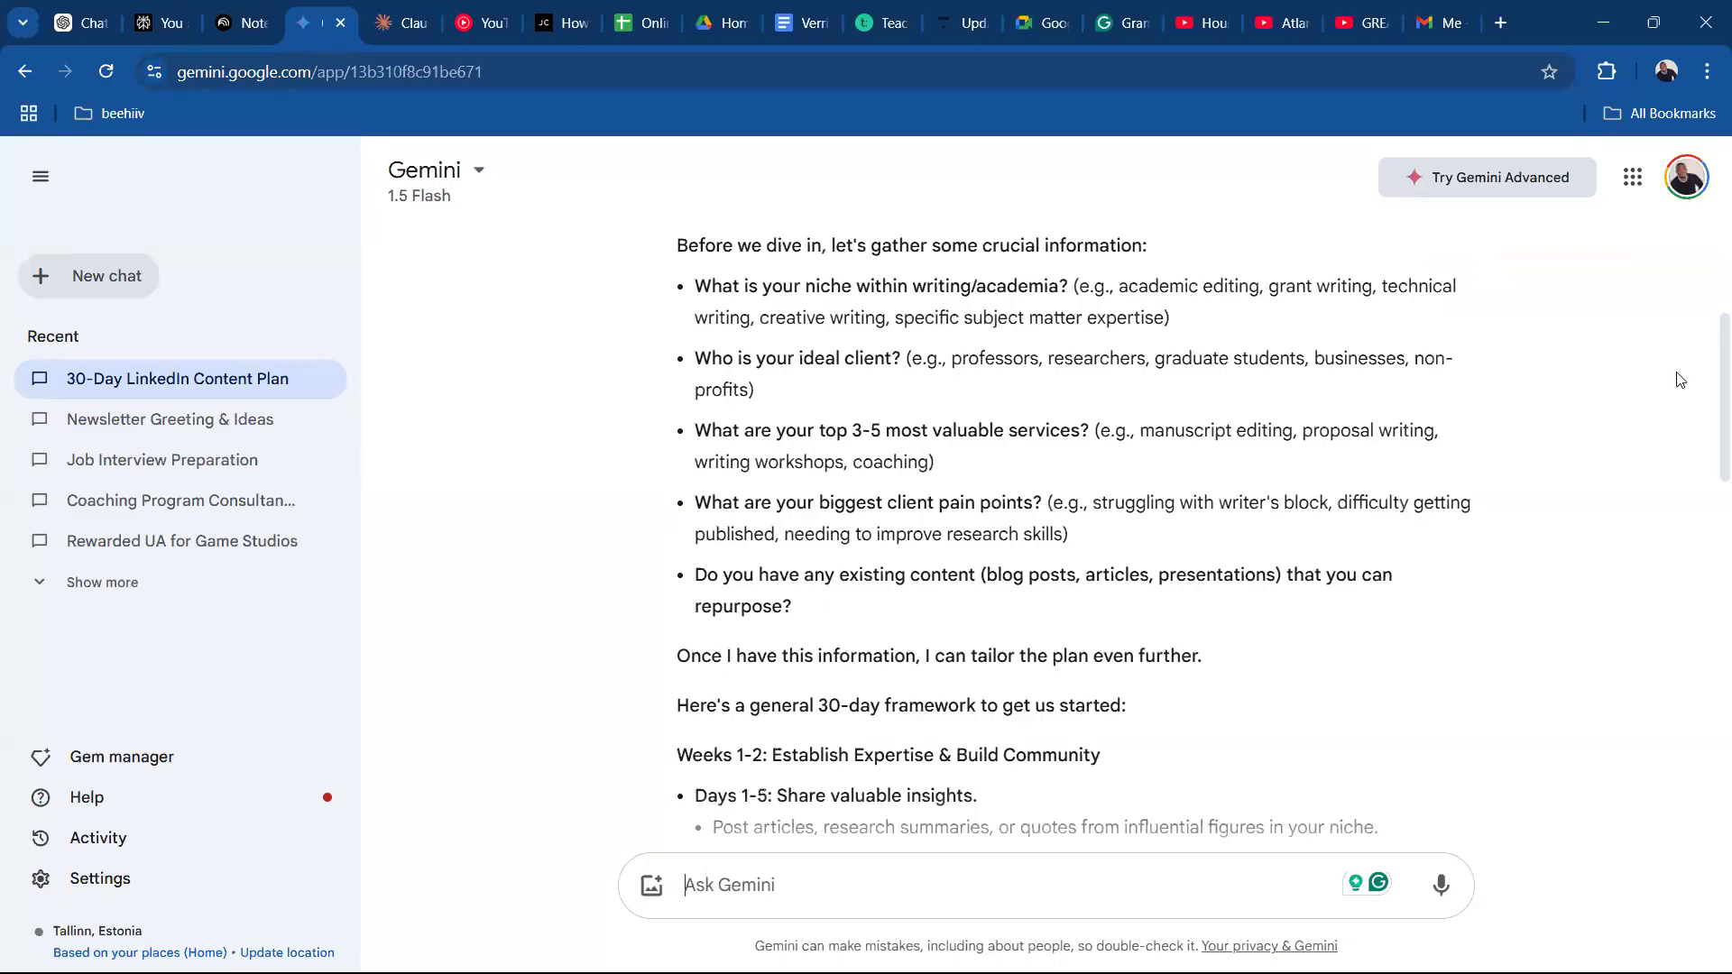
left_click_drag(1709, 391, 1706, 356)
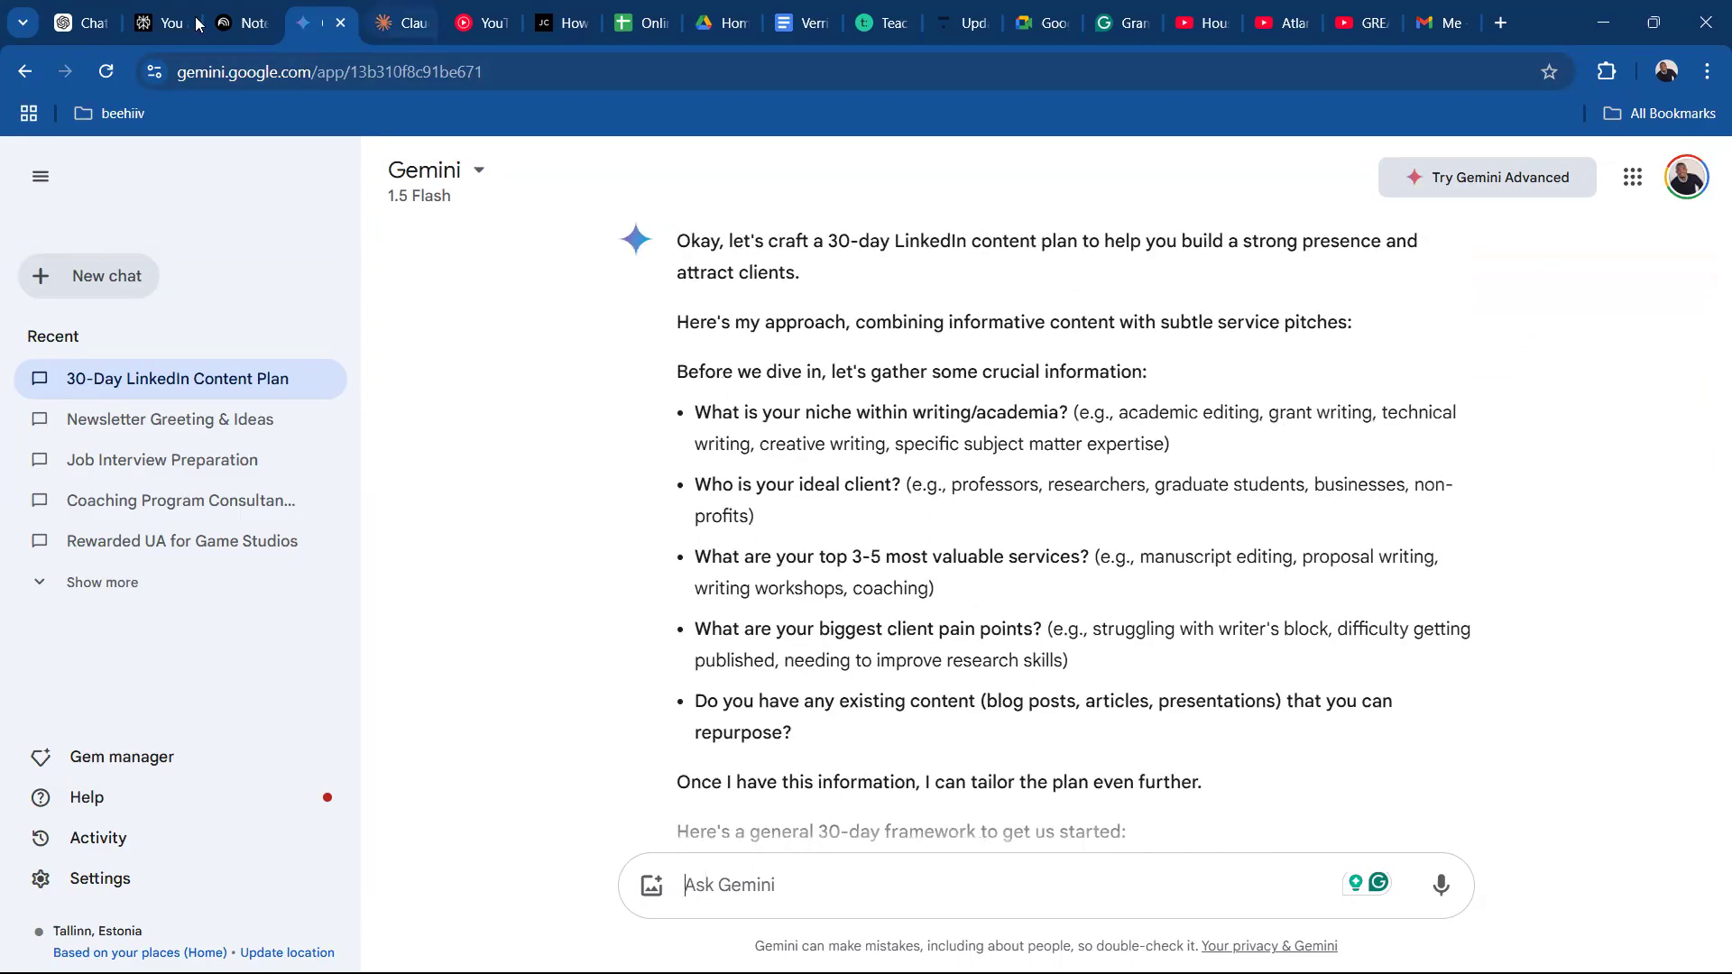
Switch to Perplexity and review the questions it asks at the start of its answer.
left_click(167, 27)
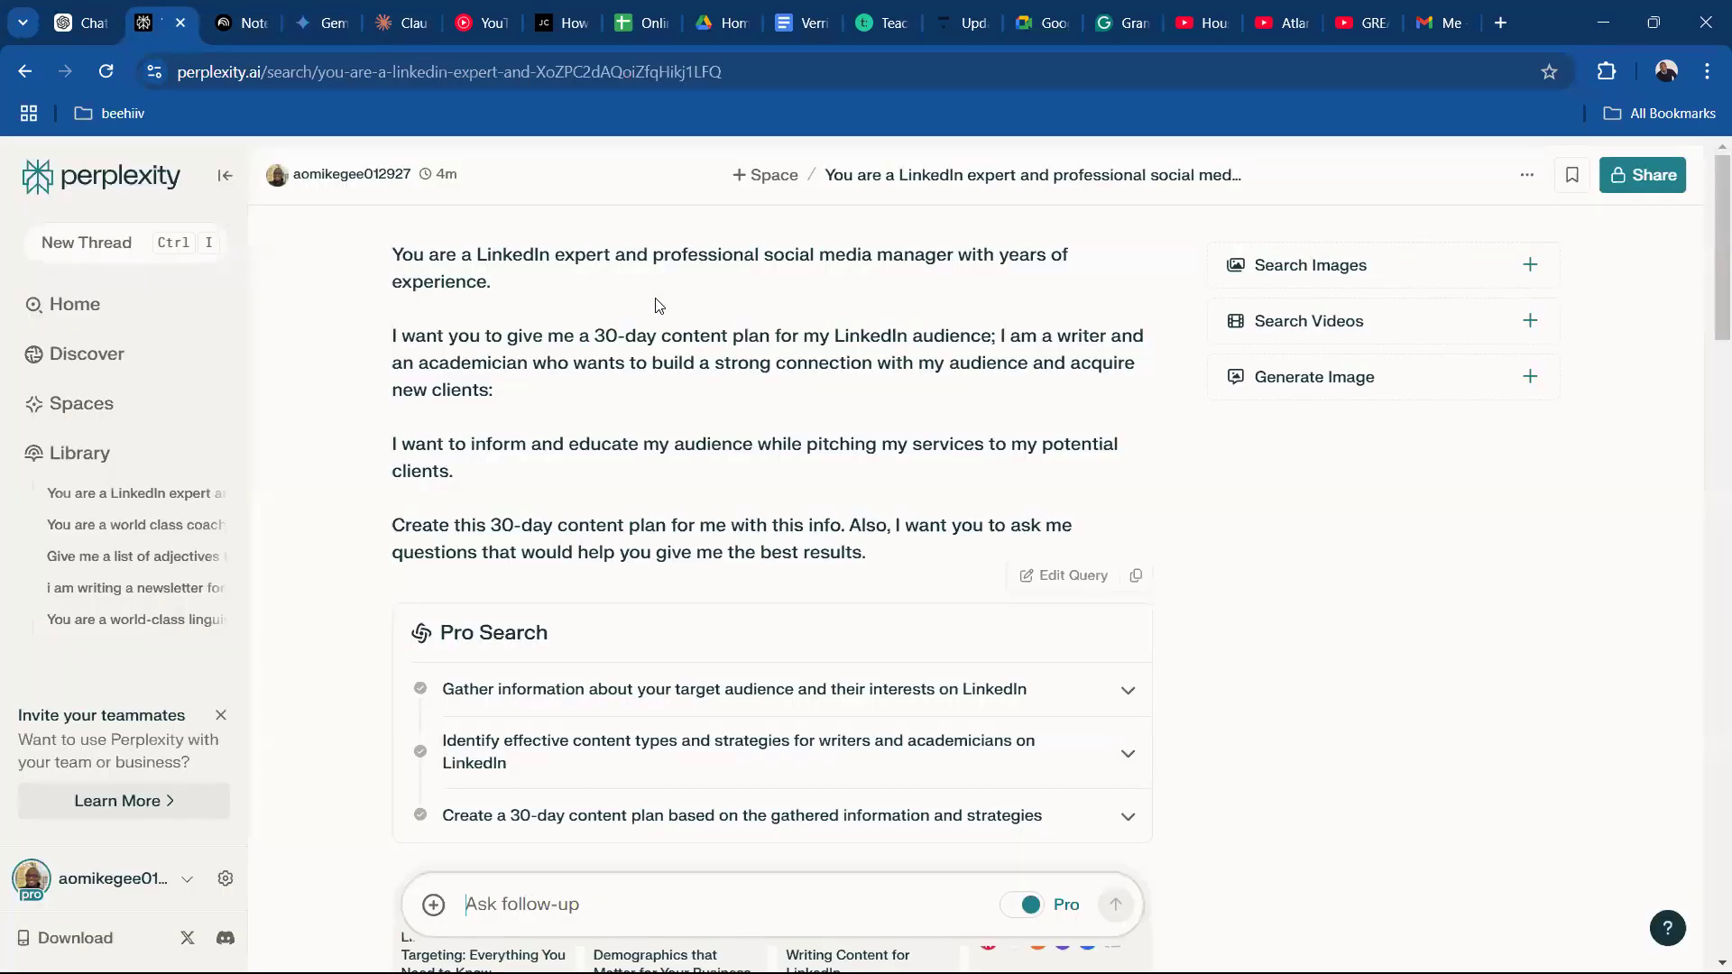
left_click_drag(1708, 313, 1707, 466)
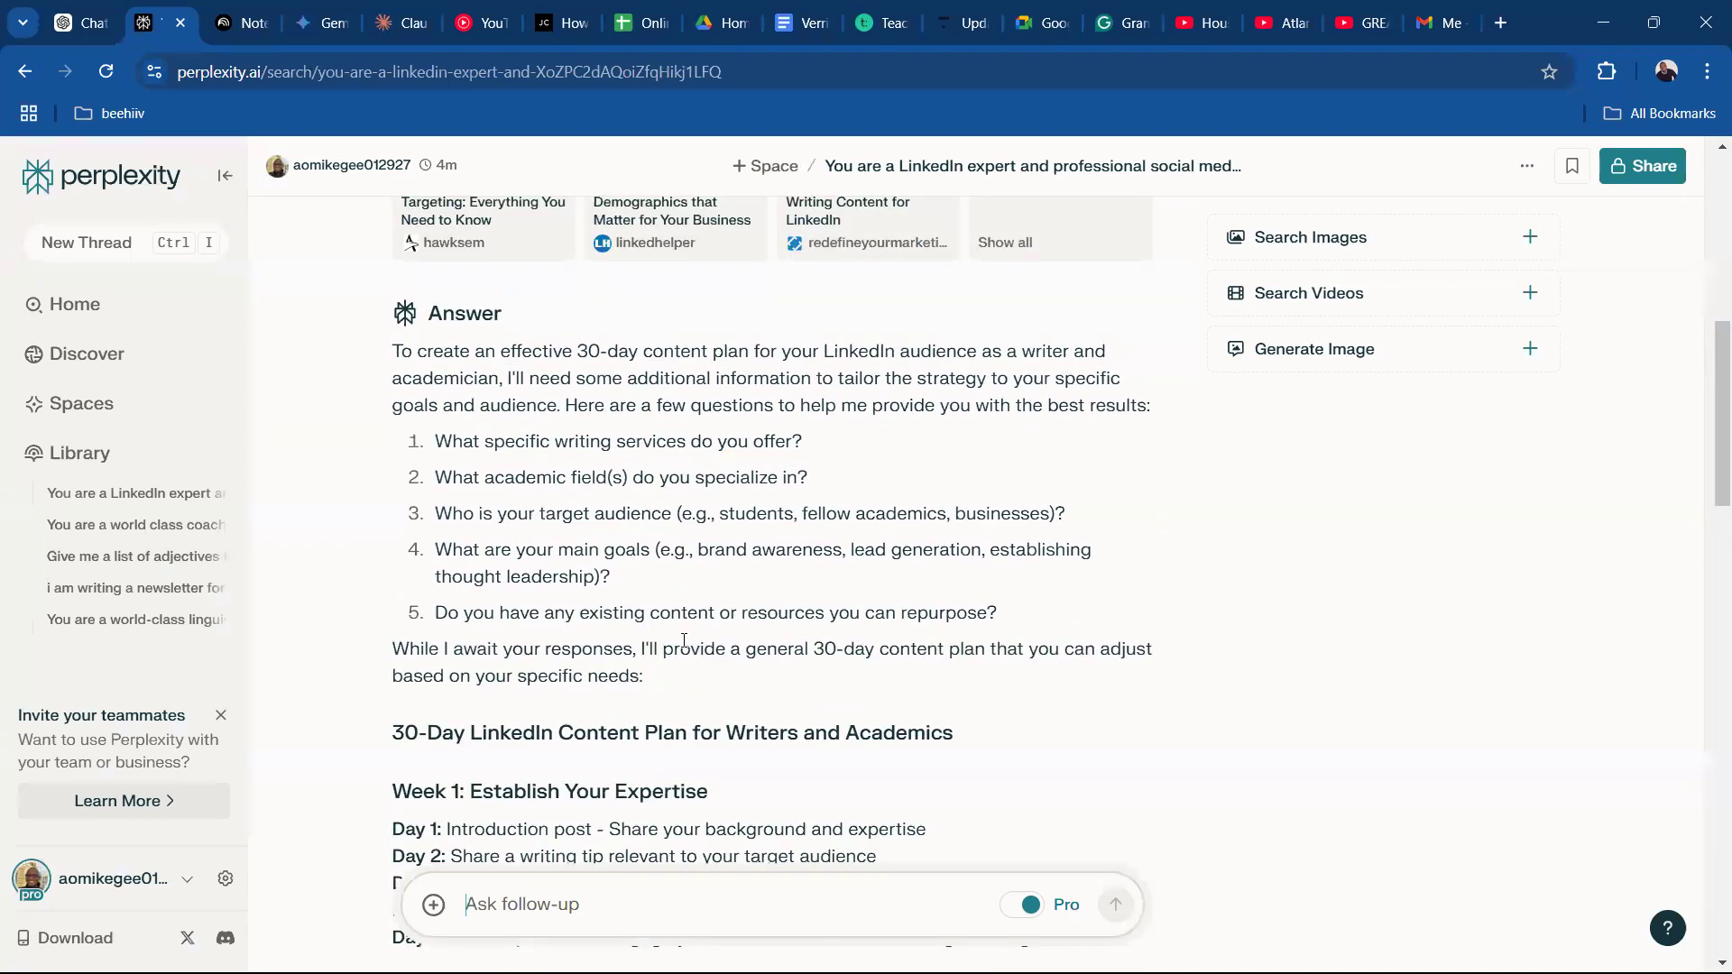
left_click_drag(1708, 501, 1707, 254)
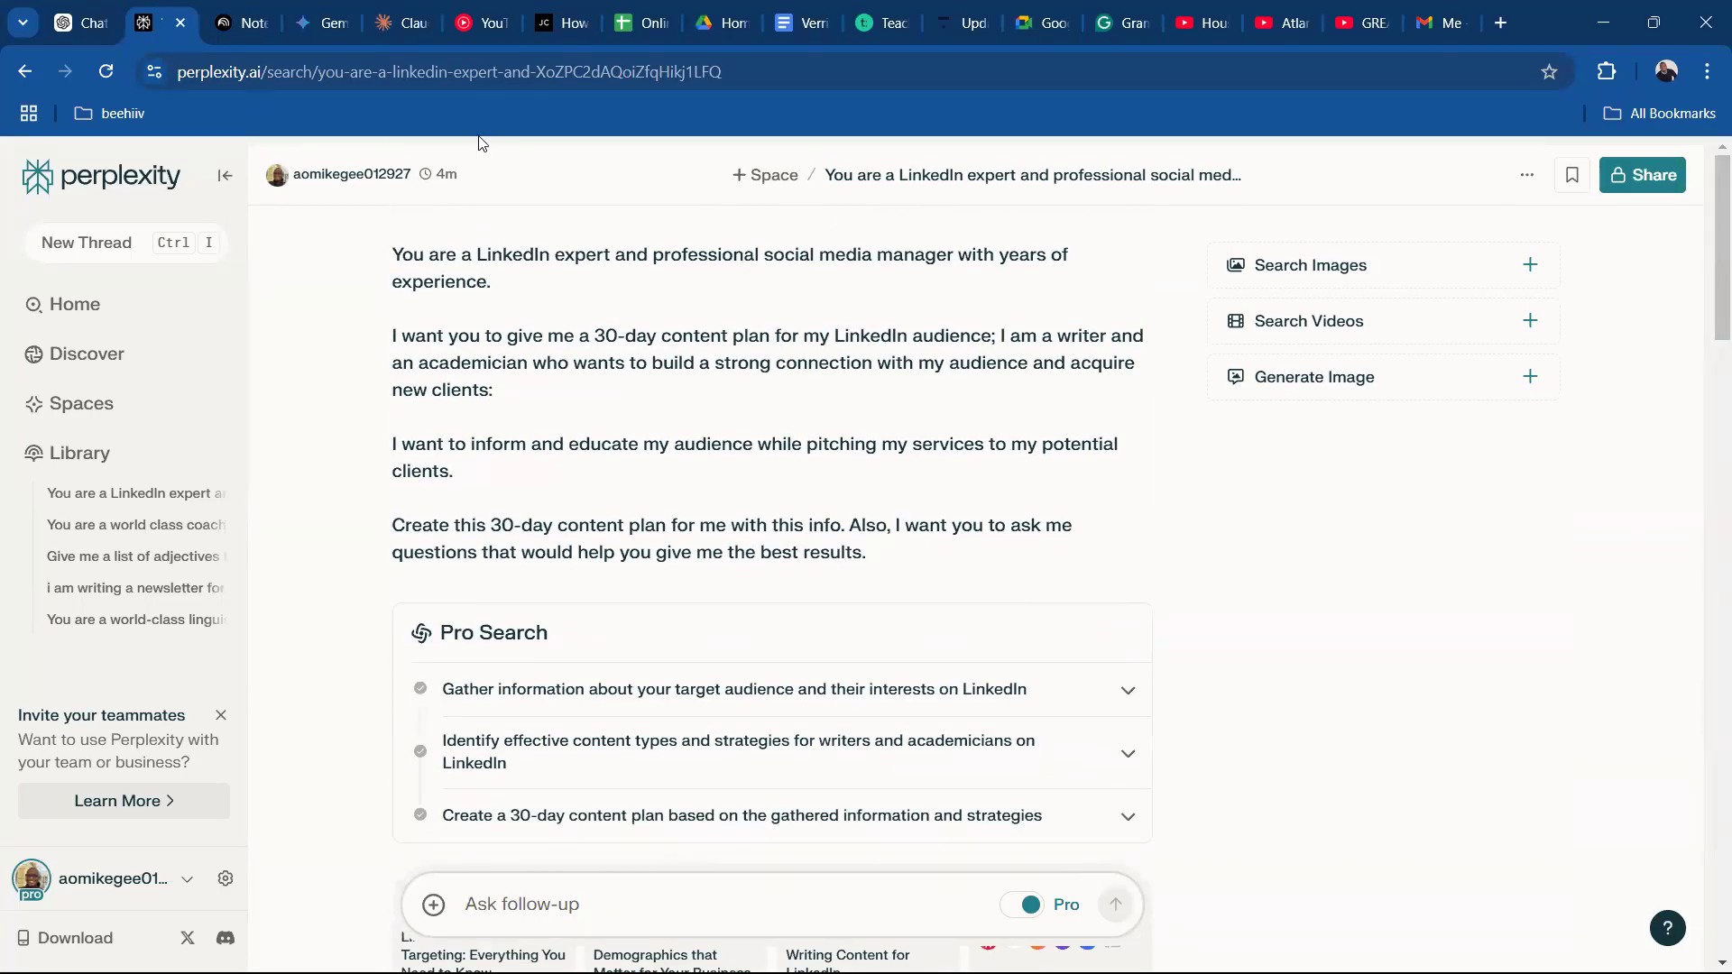
Return to Claude and examine its request for specific focus areas and goals and its question about writing services.
left_click(437, 45)
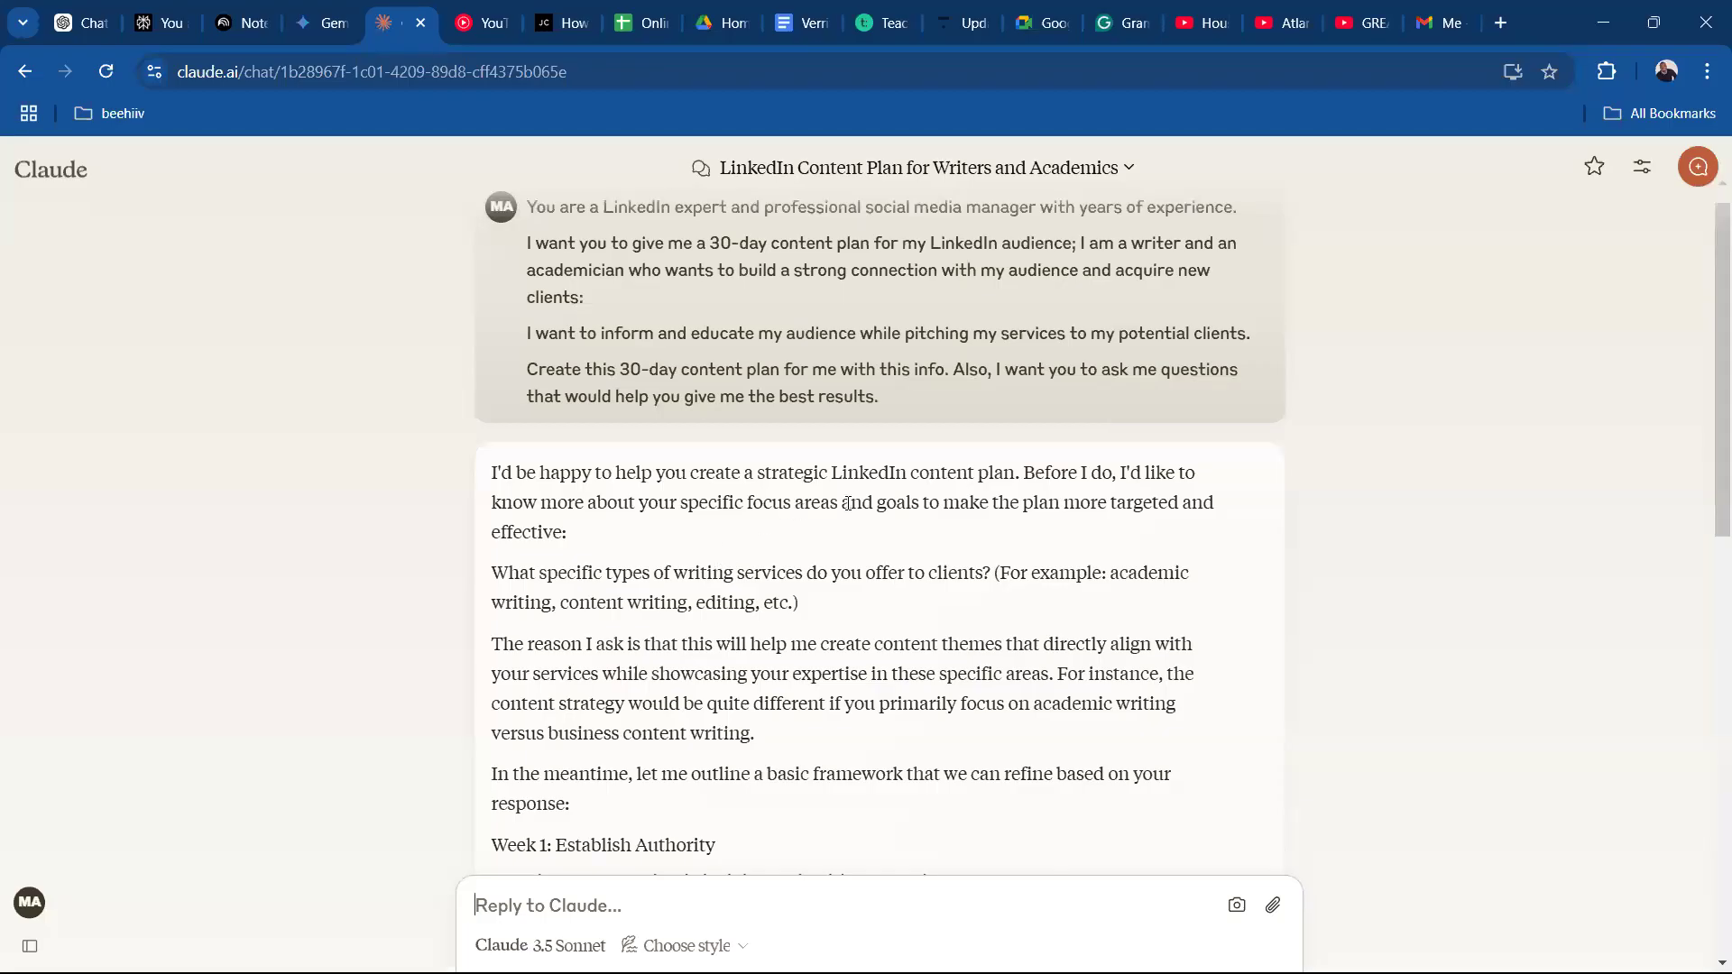
left_click_drag(681, 505, 922, 512)
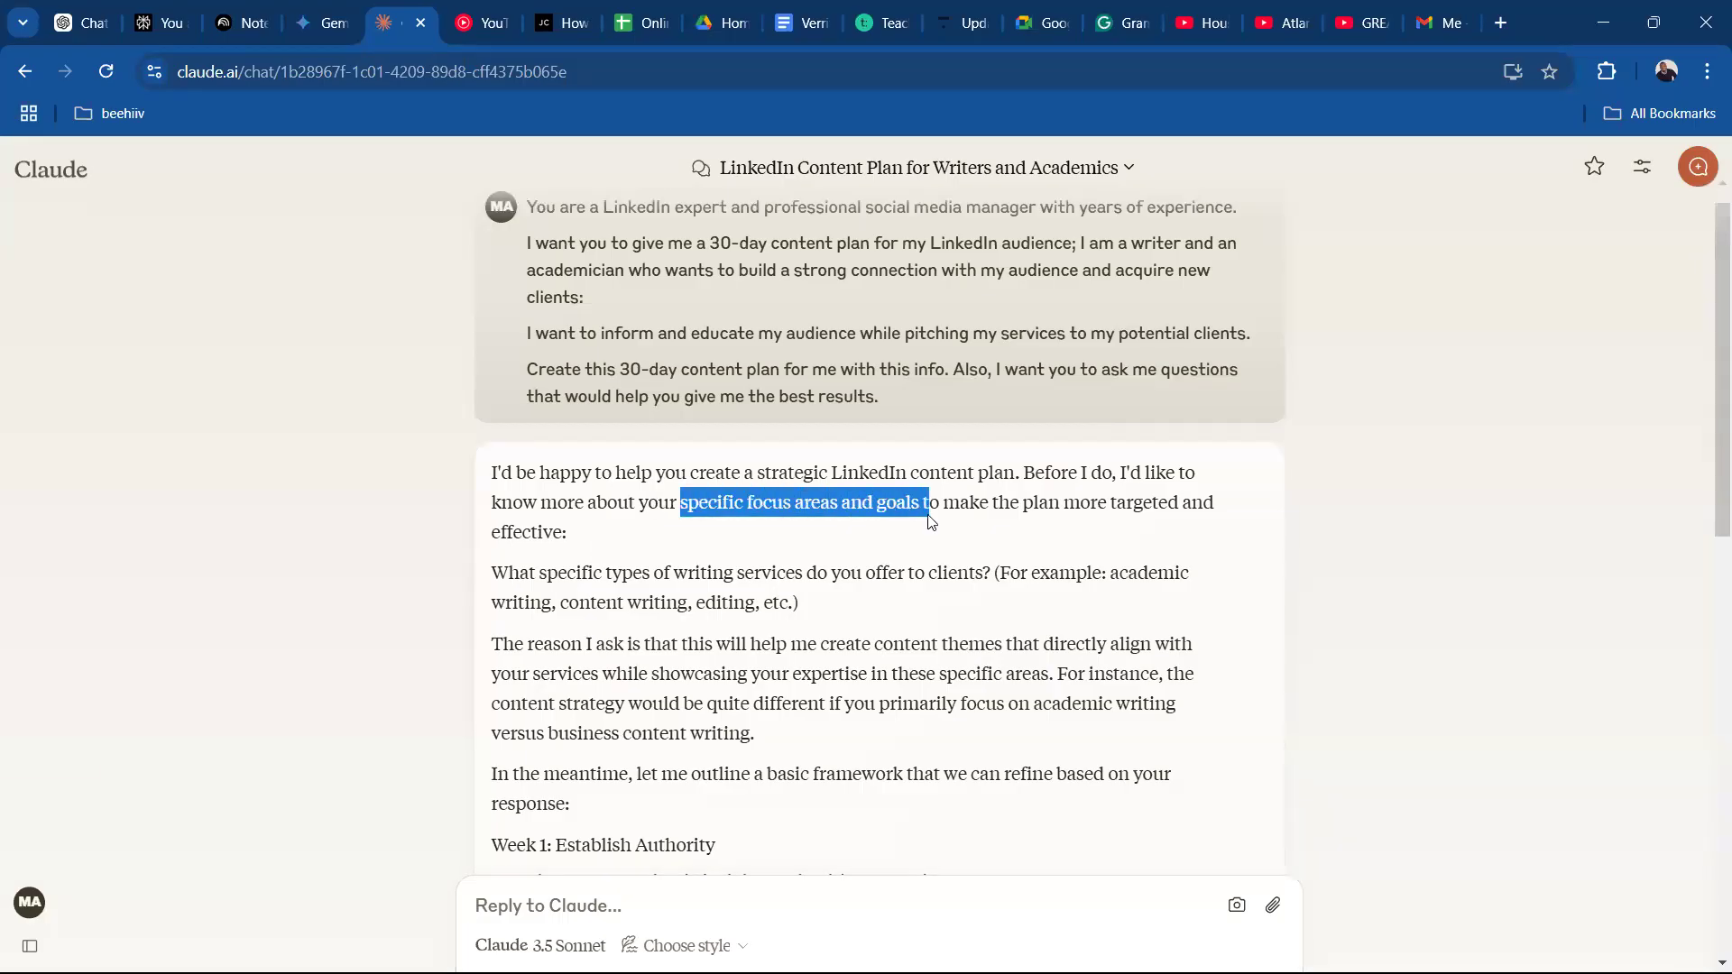
left_click(1000, 532)
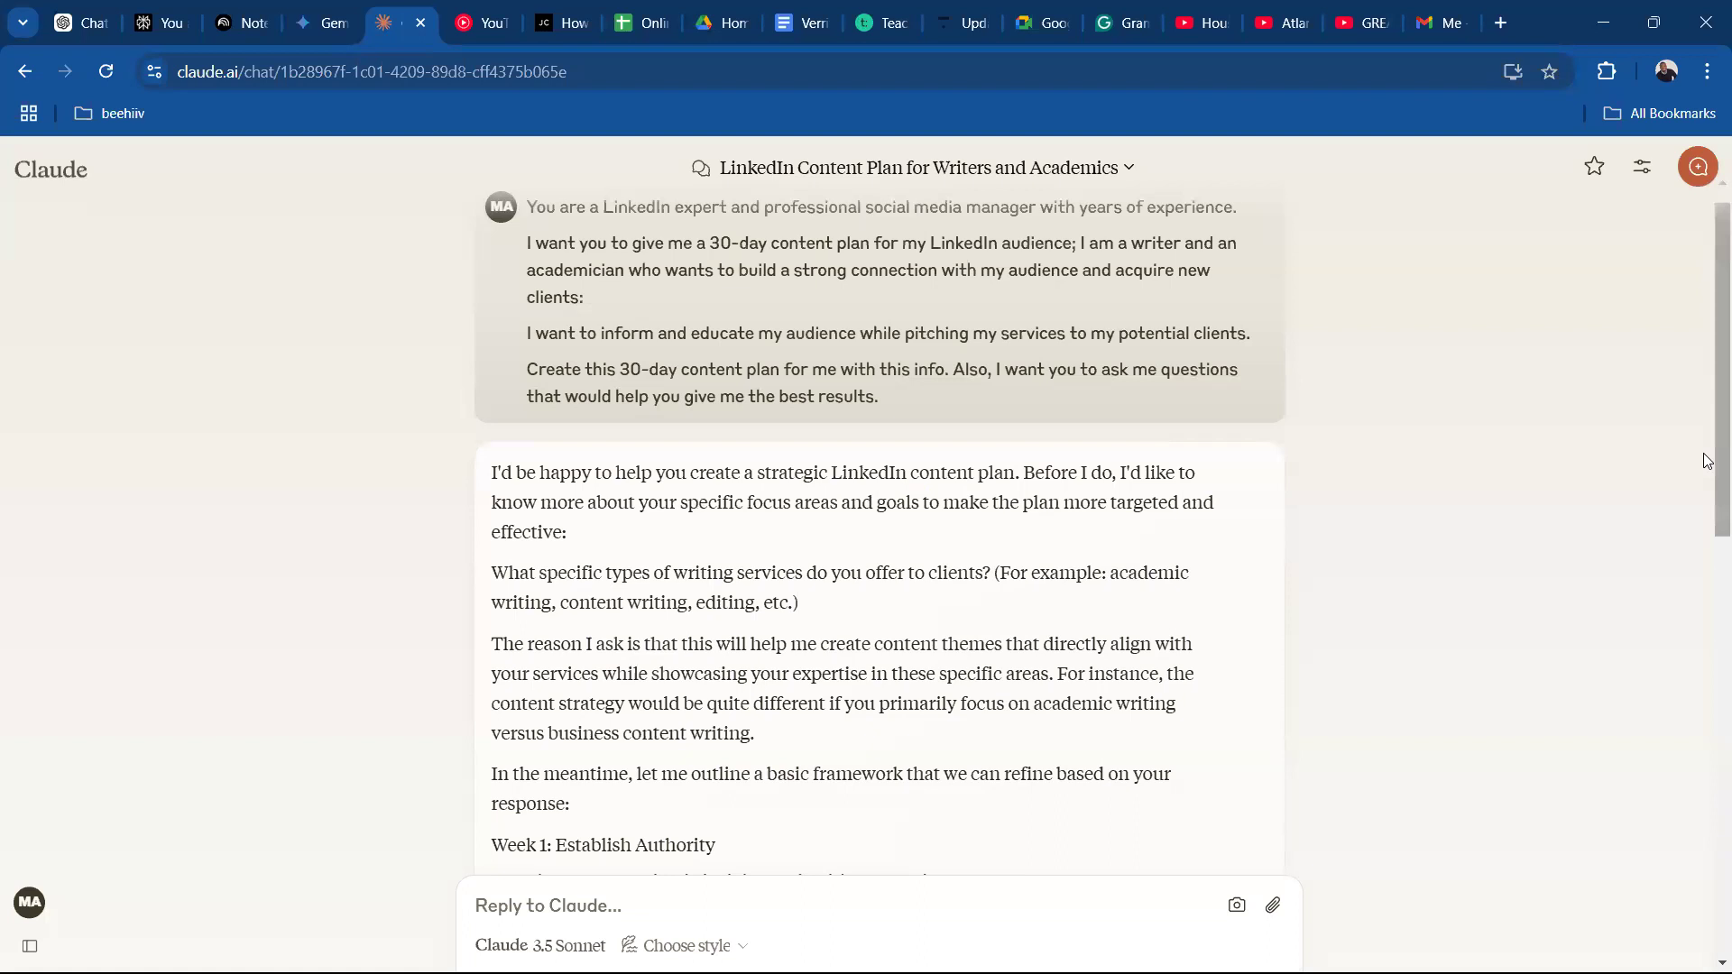
mouse_move(1708, 464)
left_mouse_down()
mouse_move(1708, 614)
mouse_move(1708, 488)
left_mouse_up()
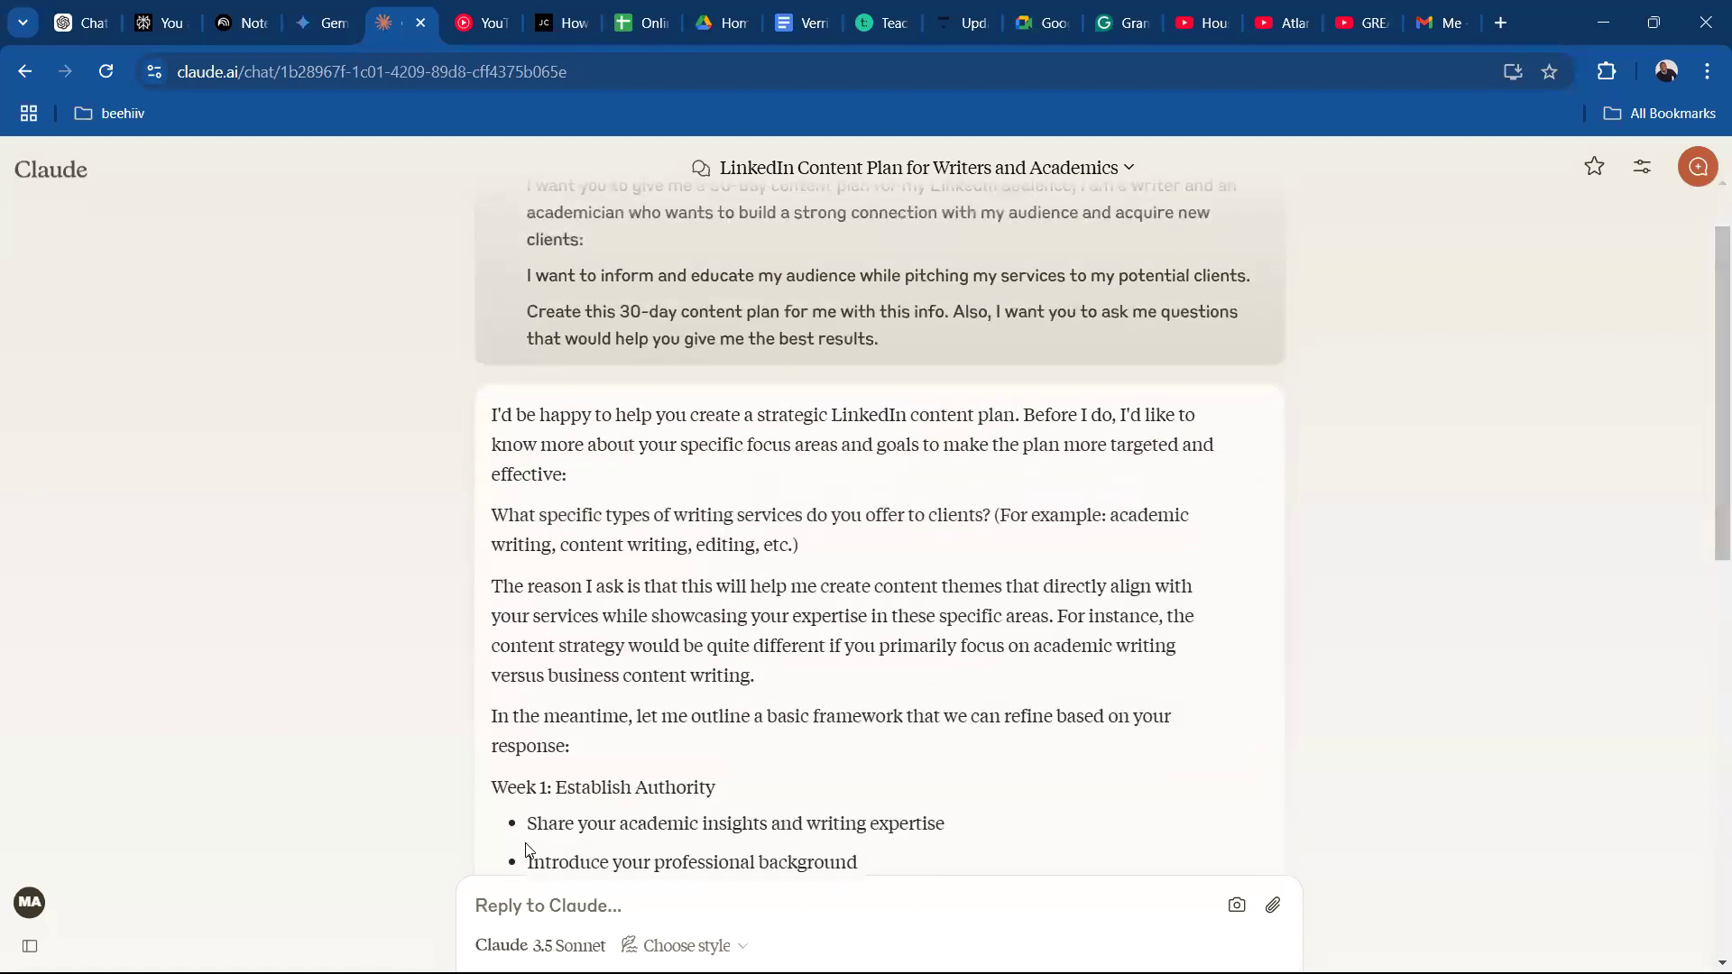
Begin a reply to Claude with "My Specific focus areas are my research niche, i employ biotechnology tools to remediate contaminated environment".
left_click(581, 900)
type("My ")
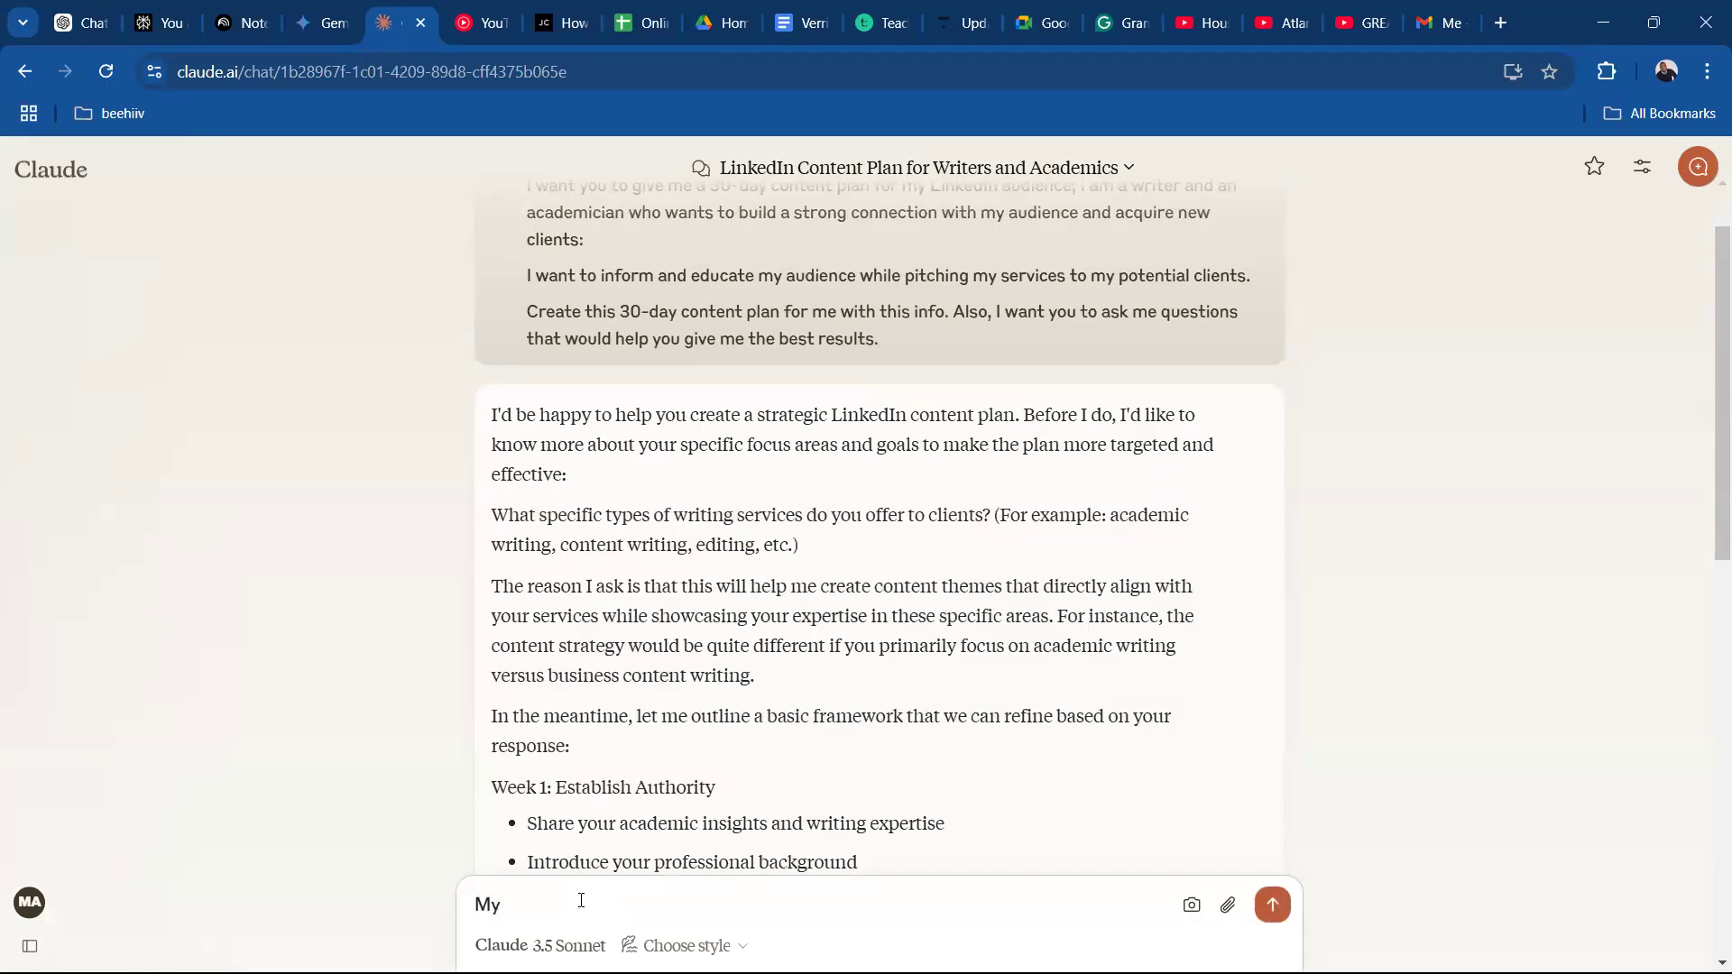
type("Specific")
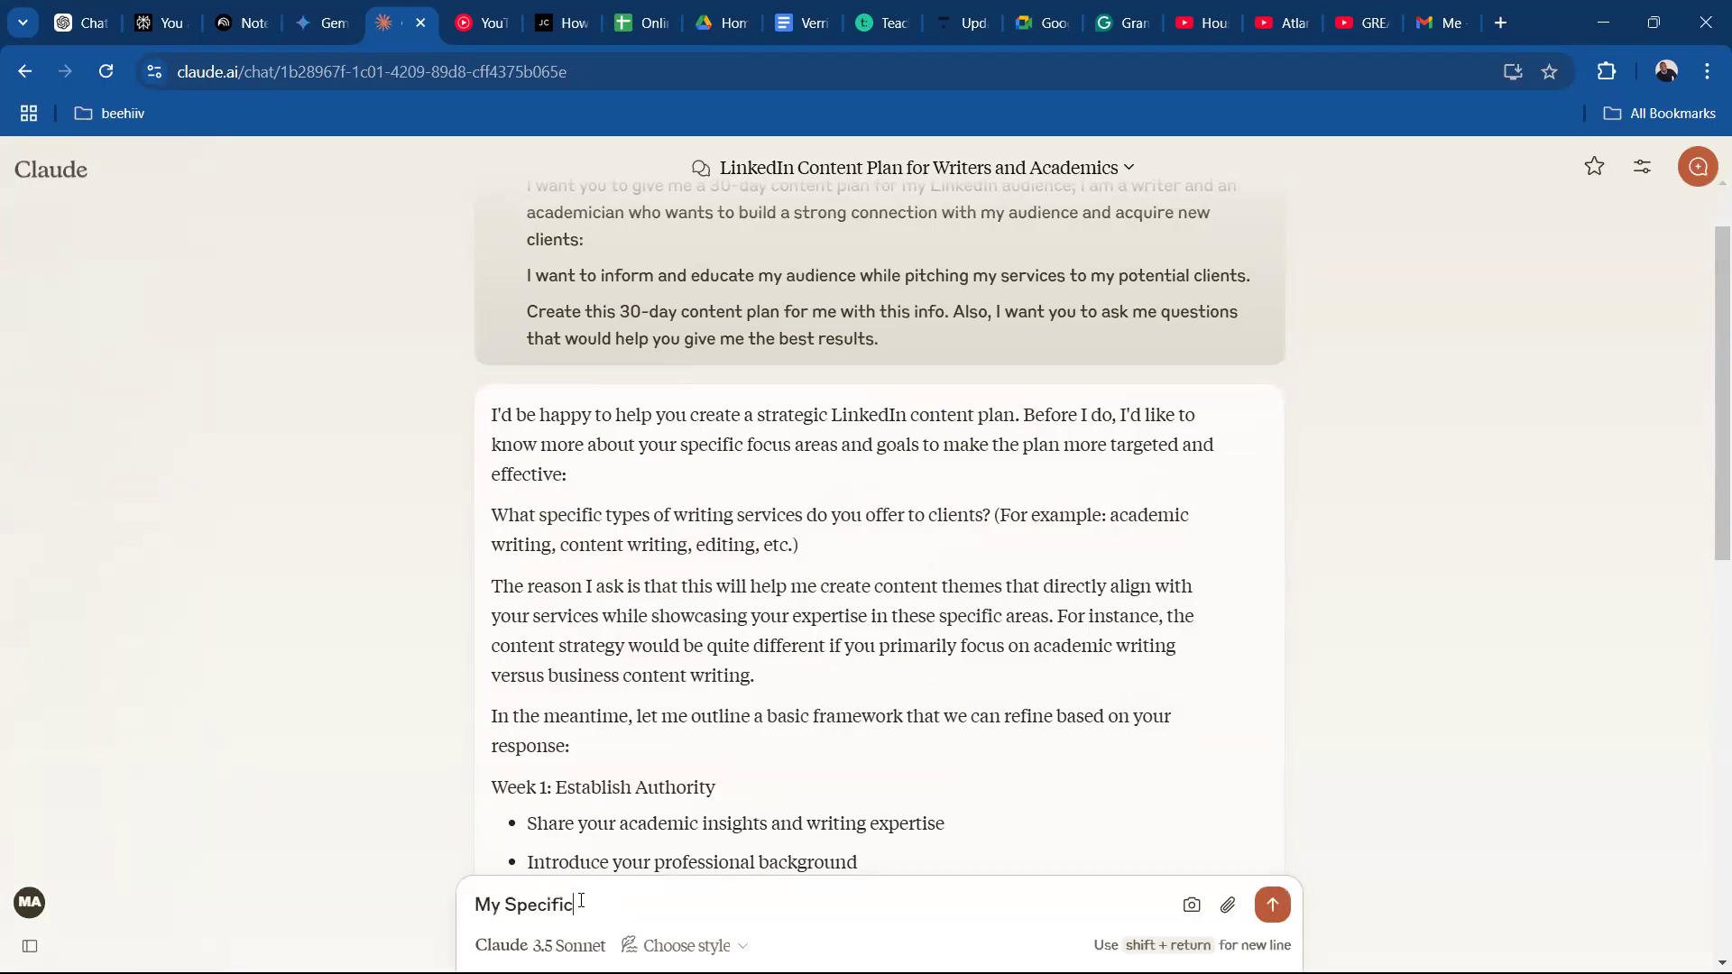
type(" focus areas")
type("are my research")
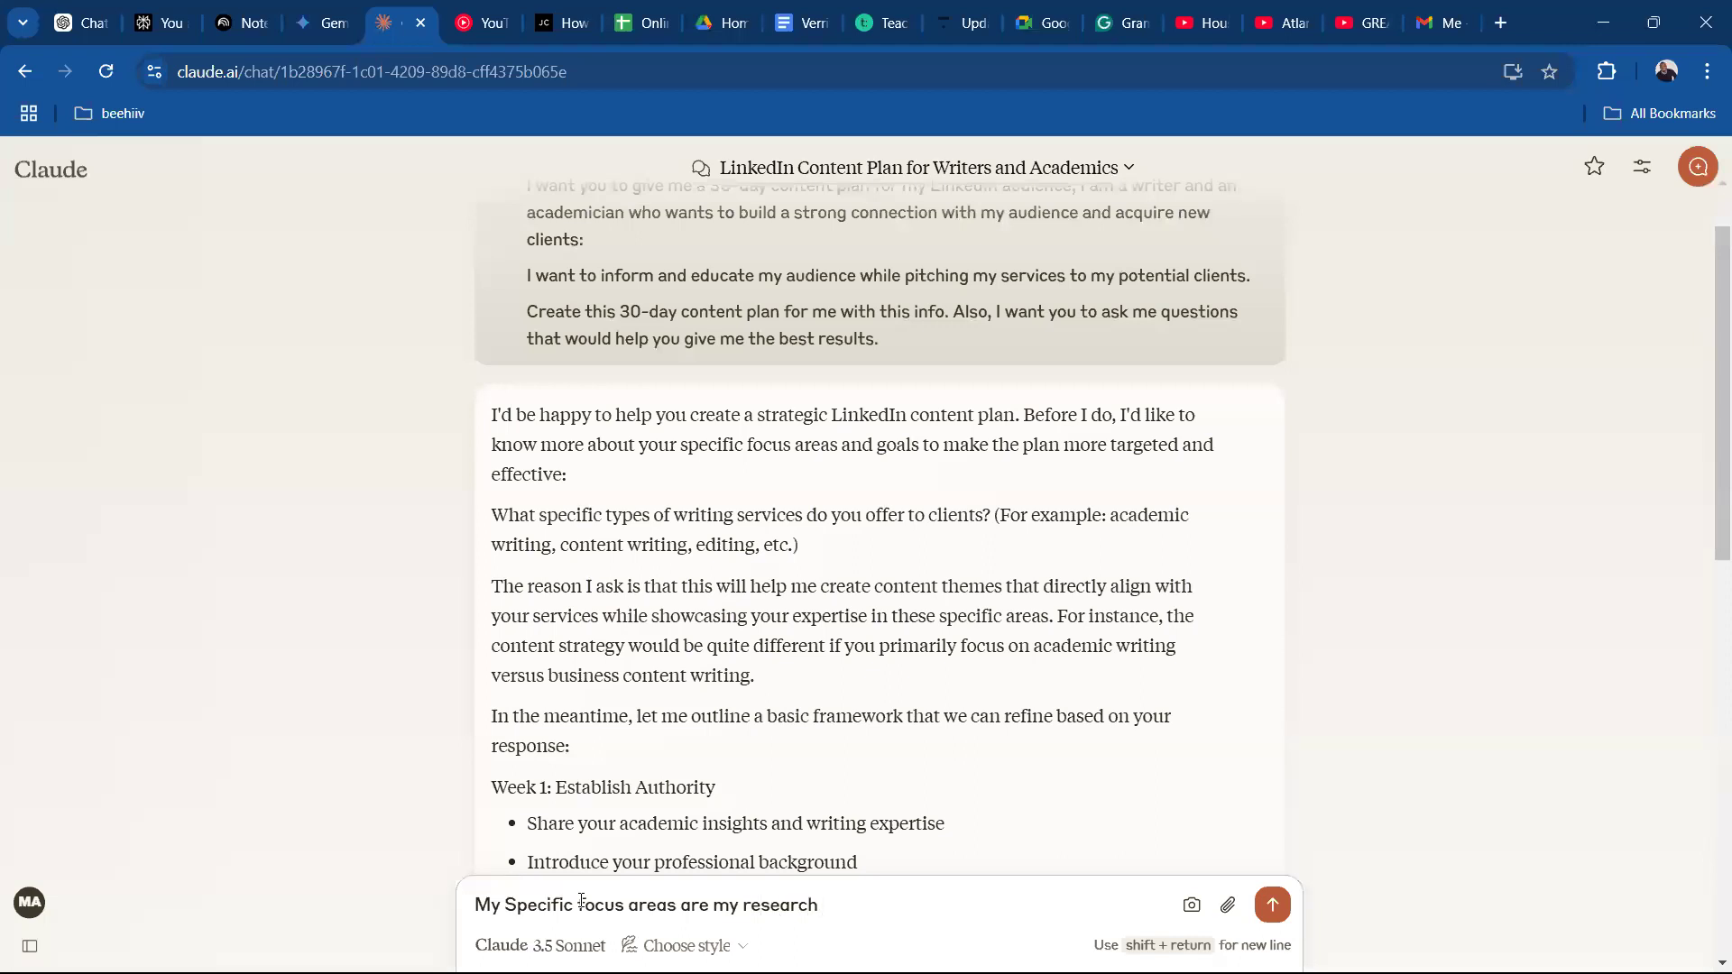
type("niche, i employ biotechl")
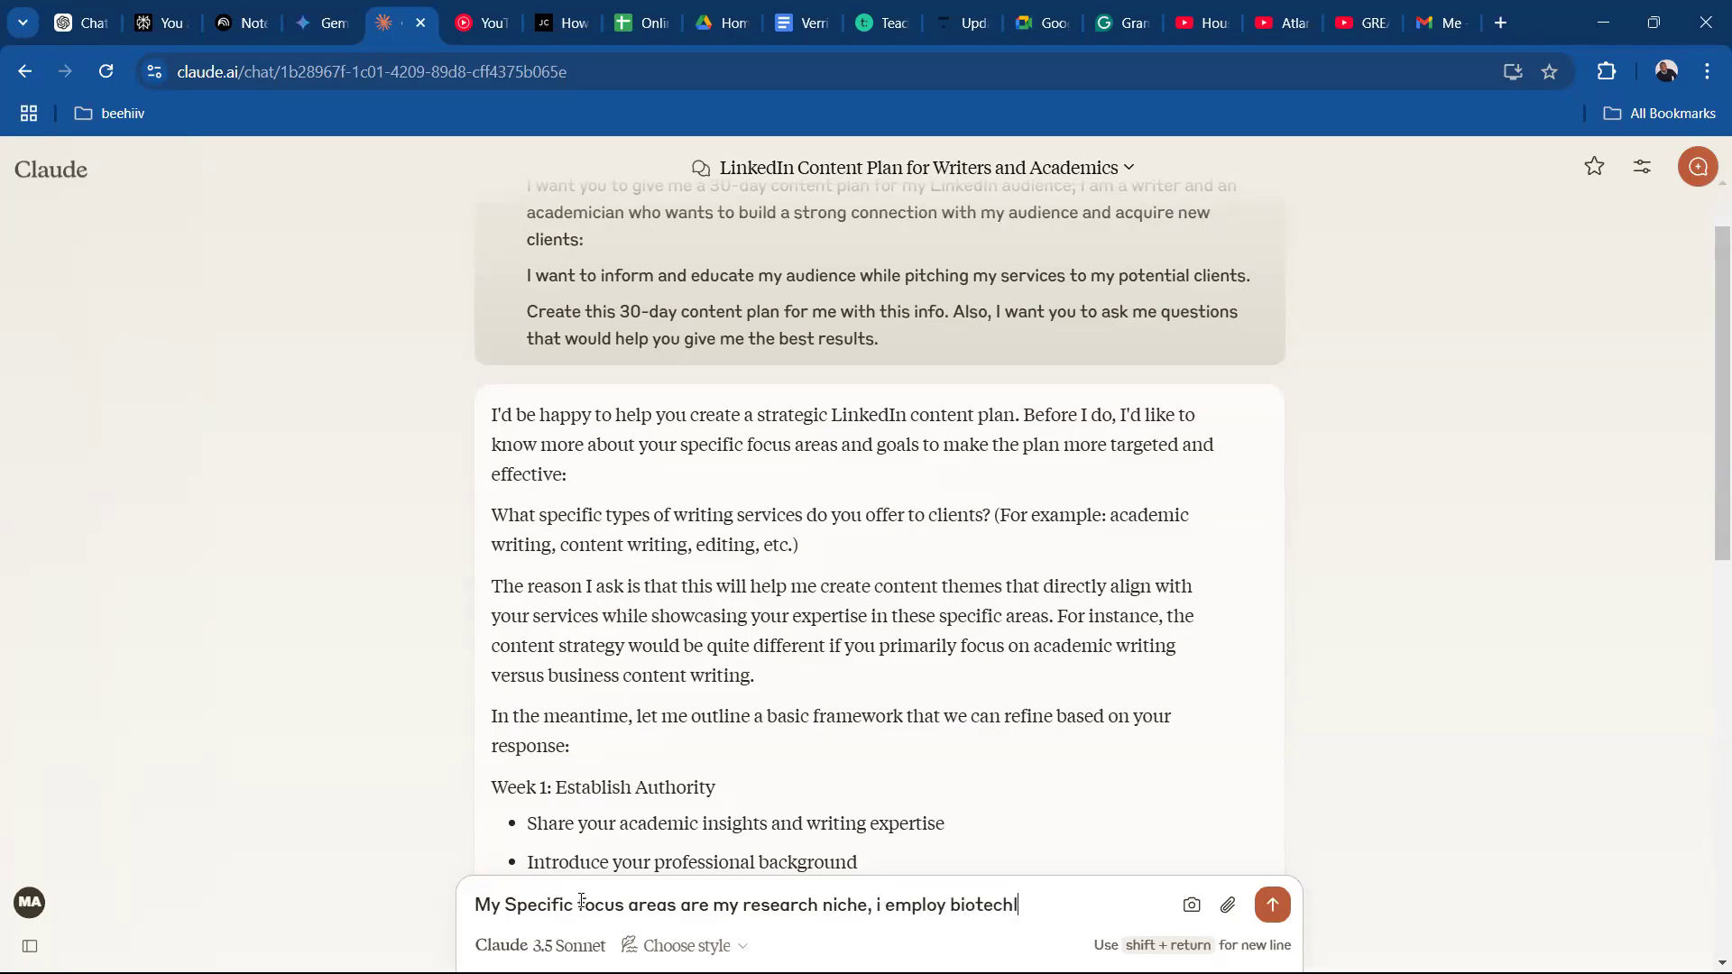
key("BackSpace")
type("nology tools to remedia")
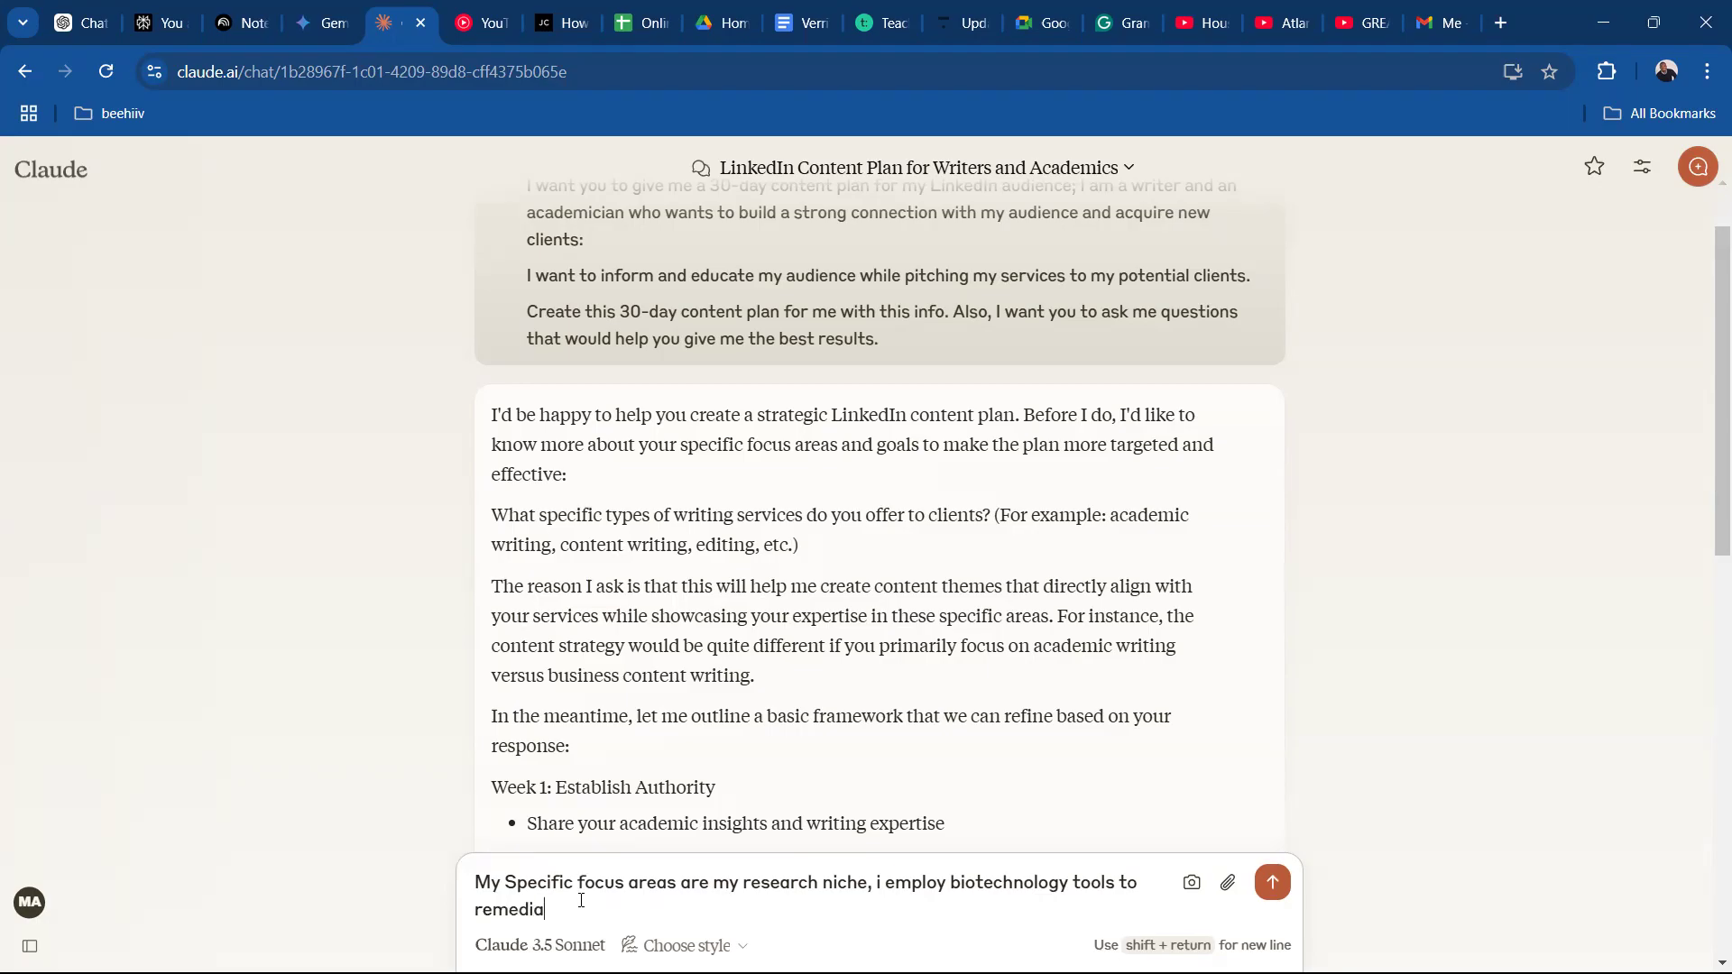
type("te contaminated environment")
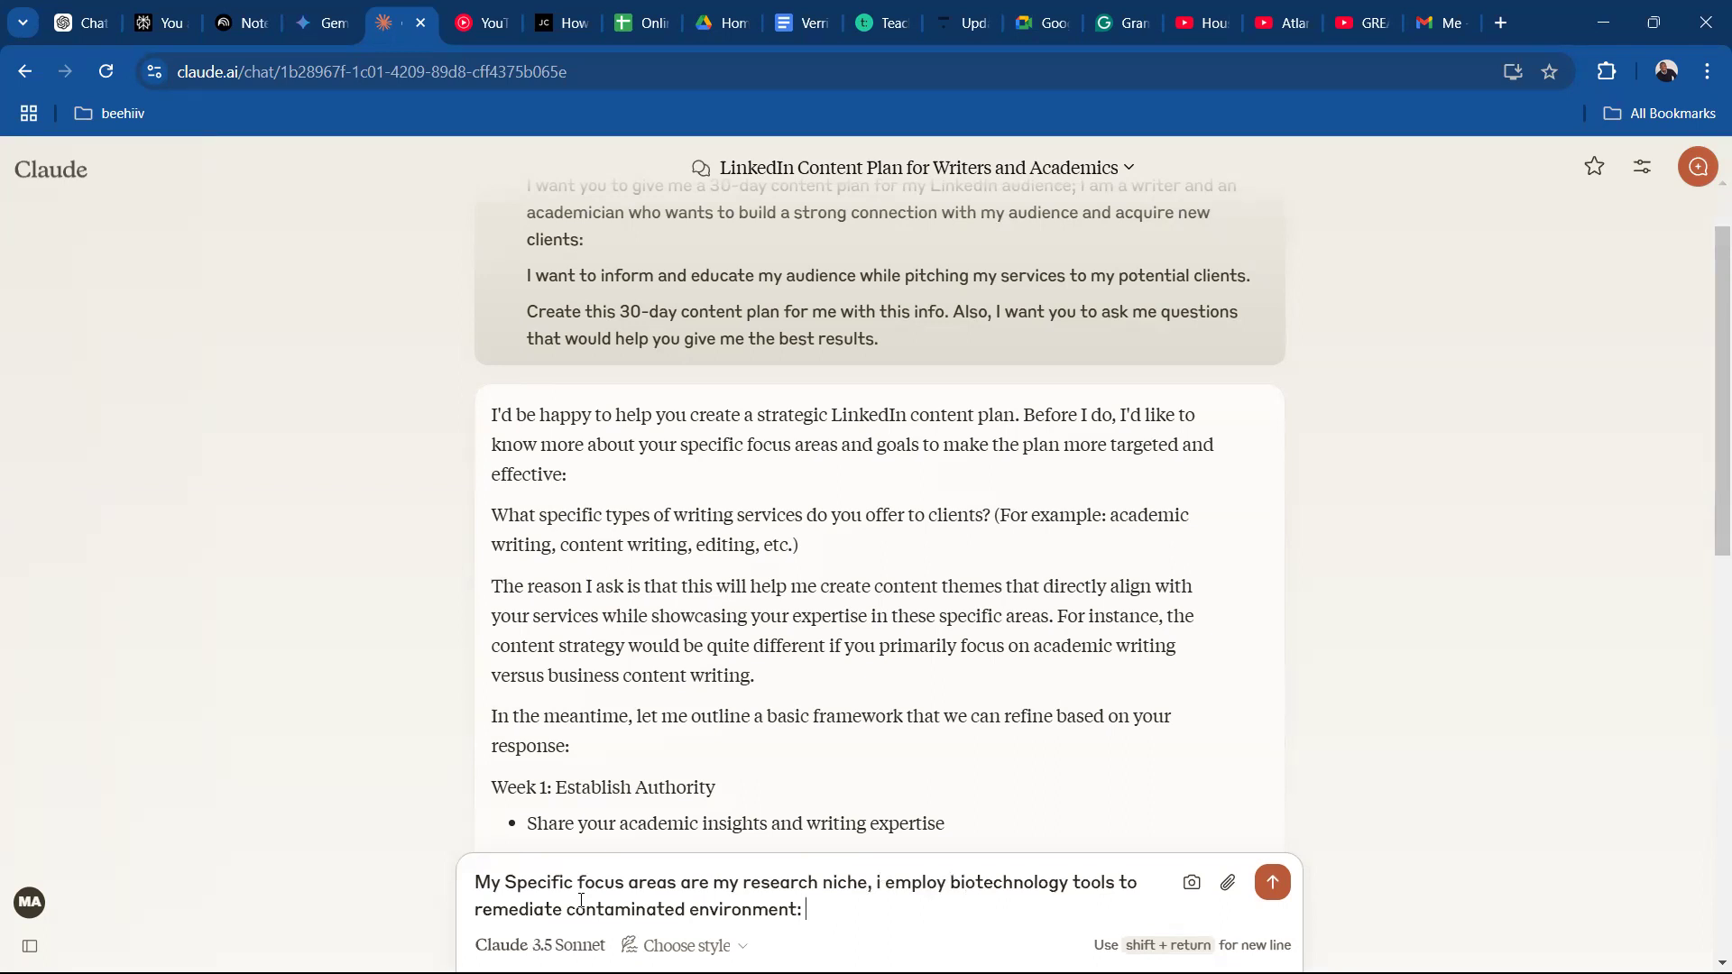
Continue the reply with ", My main goal is to connect with potential collaborators in my niche and to".
type(", My main")
type("goal is to connect wiht")
key("BackSpace")
key("BackSpace")
type("th")
type("po")
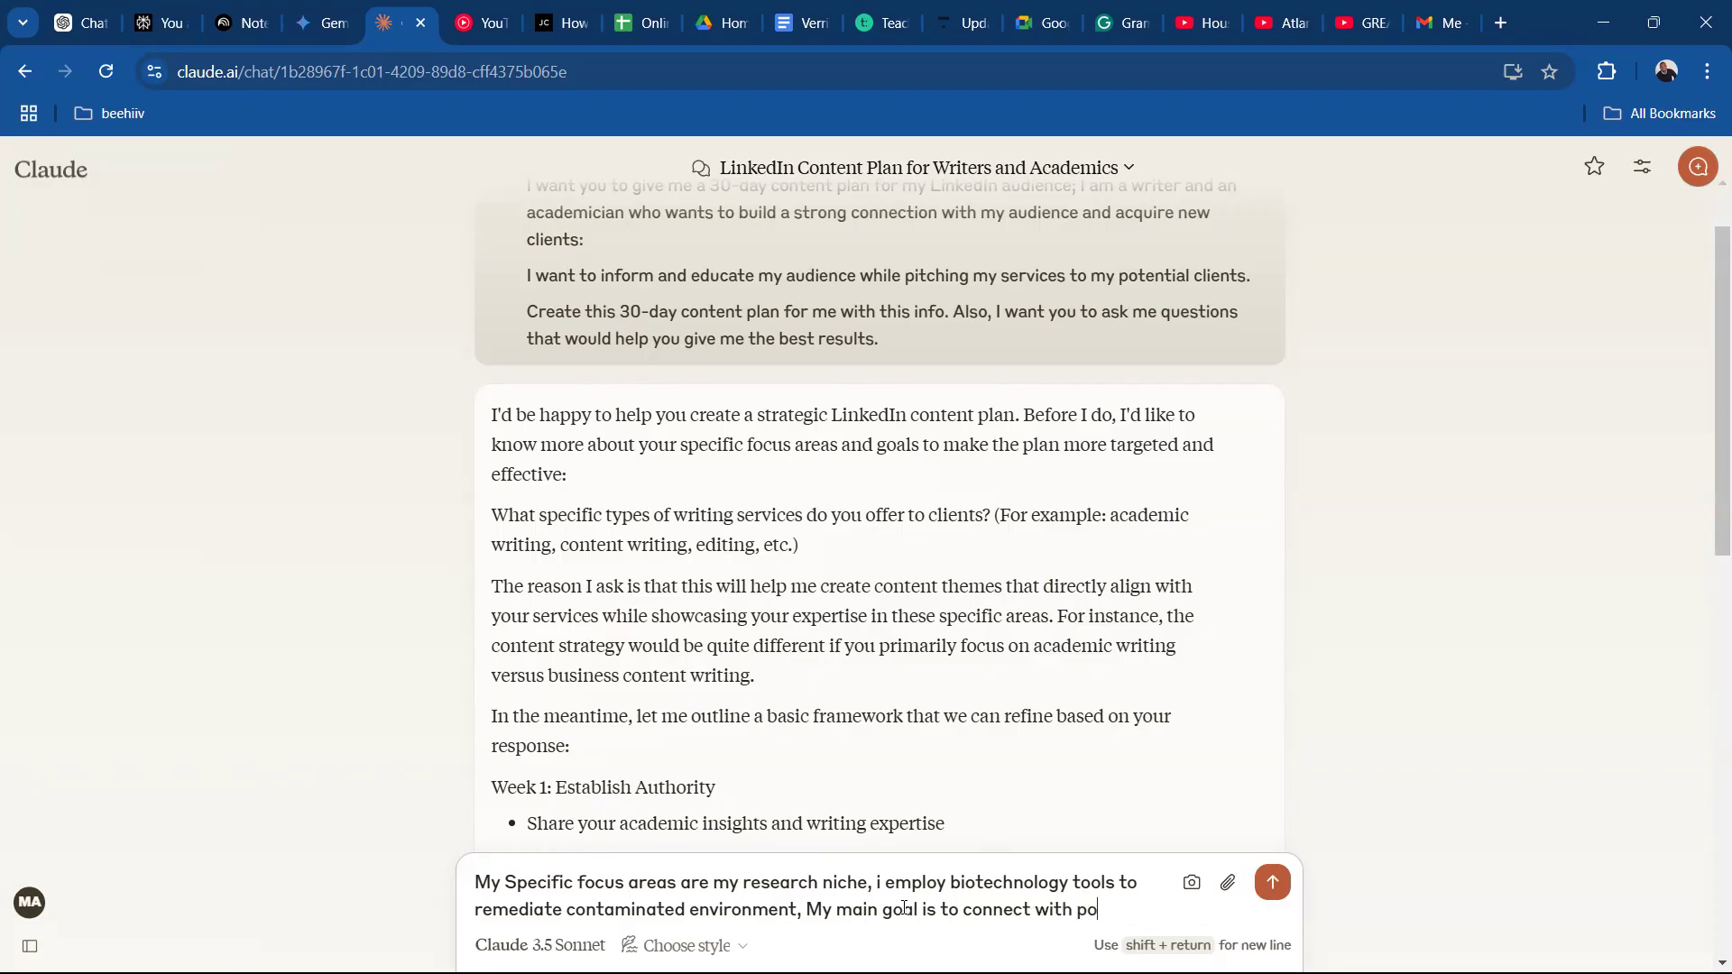
type("tential collaboar")
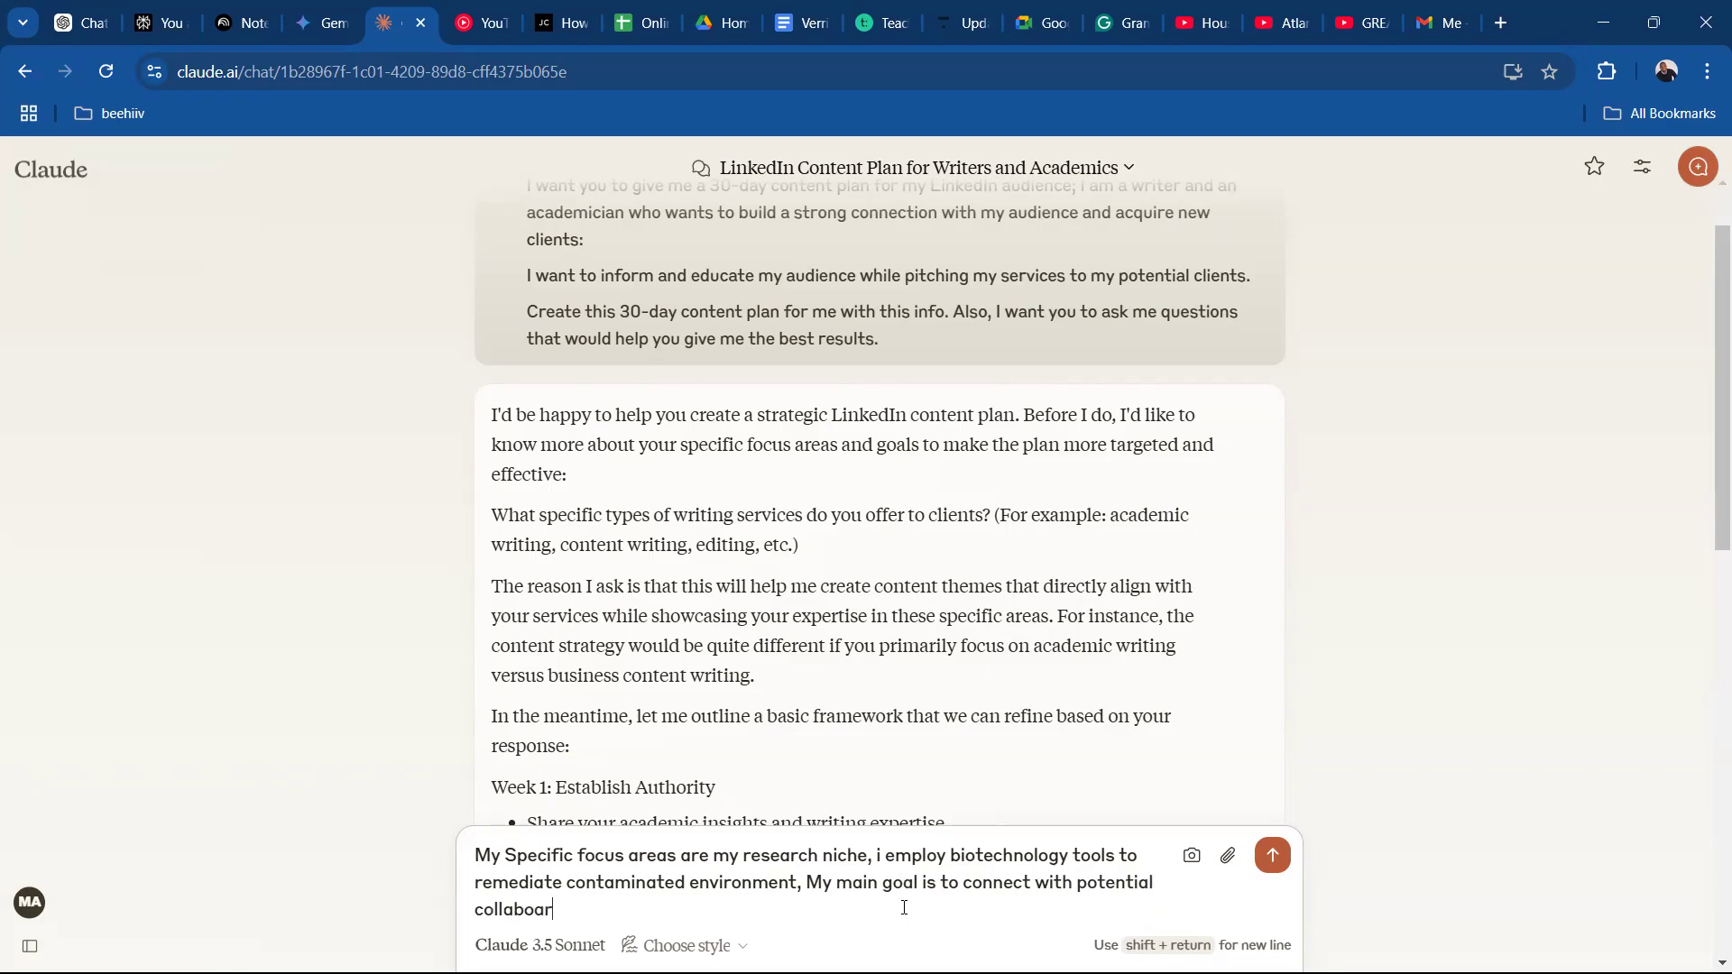
key("BackSpace")
key("BackSpace")
type("rators in my nic")
key("BackSpace")
key("BackSpace")
type("iche and ")
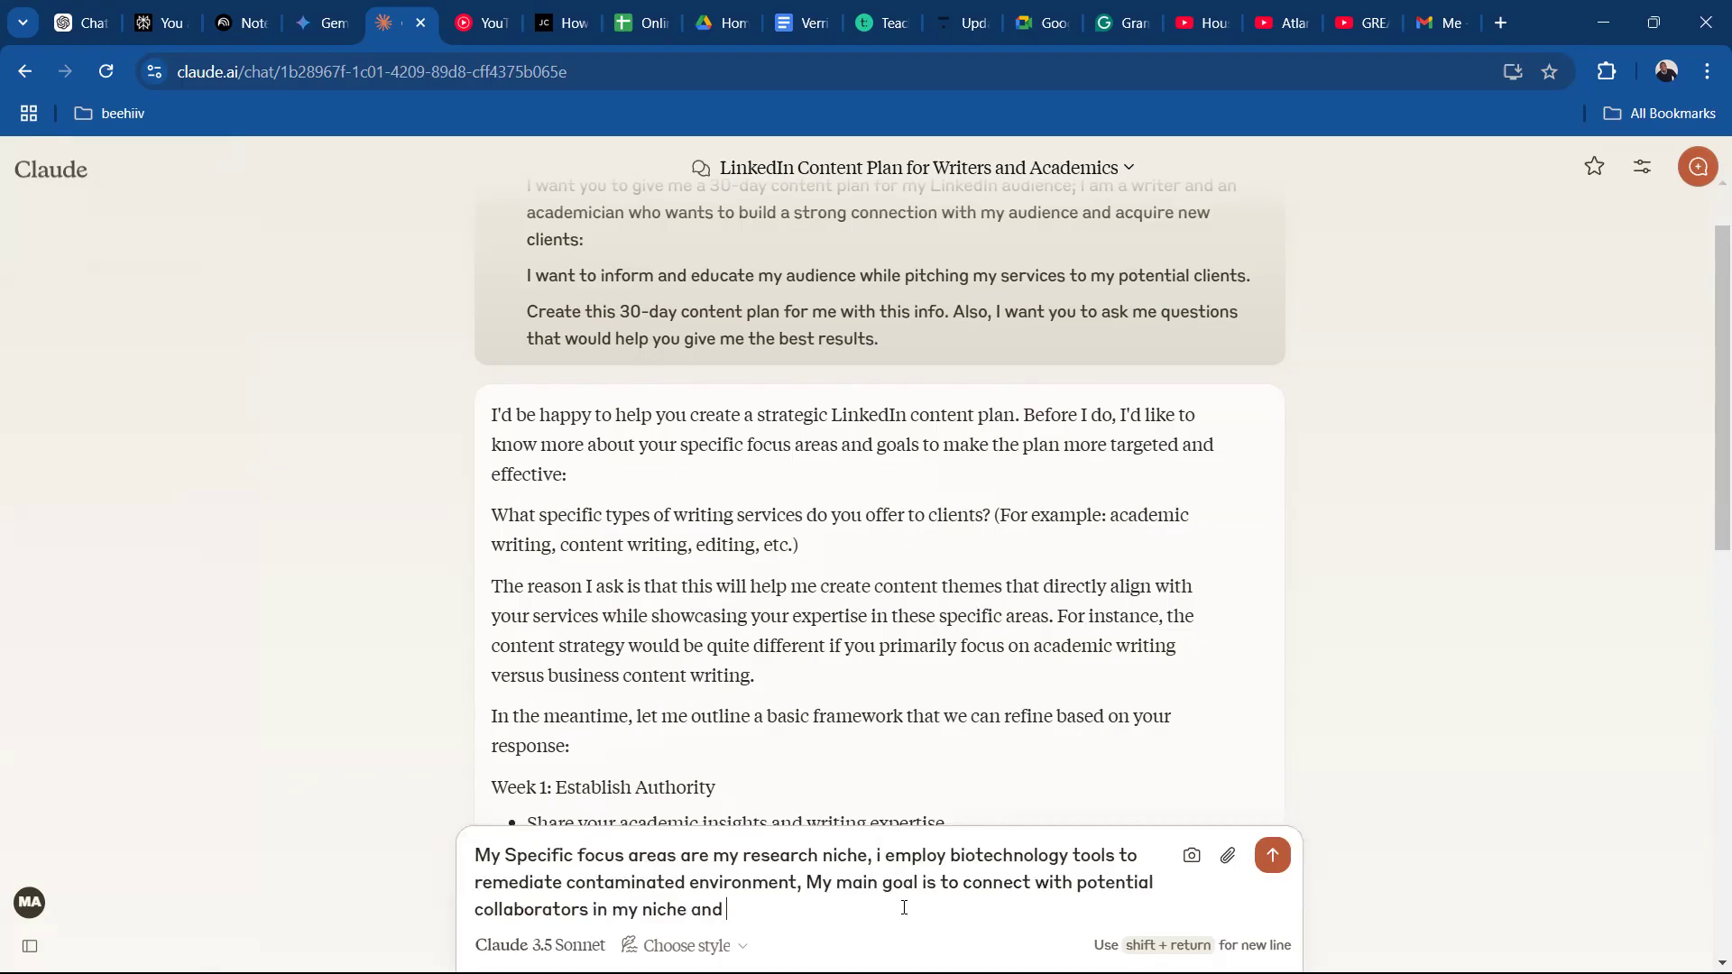
type("to also get clients who would bee")
Finish the goal sentence with "also get clients who would need articles related to my research focus." and start a new paragraph.
key("BackSpace")
key("BackSpace")
key("BackSpace")
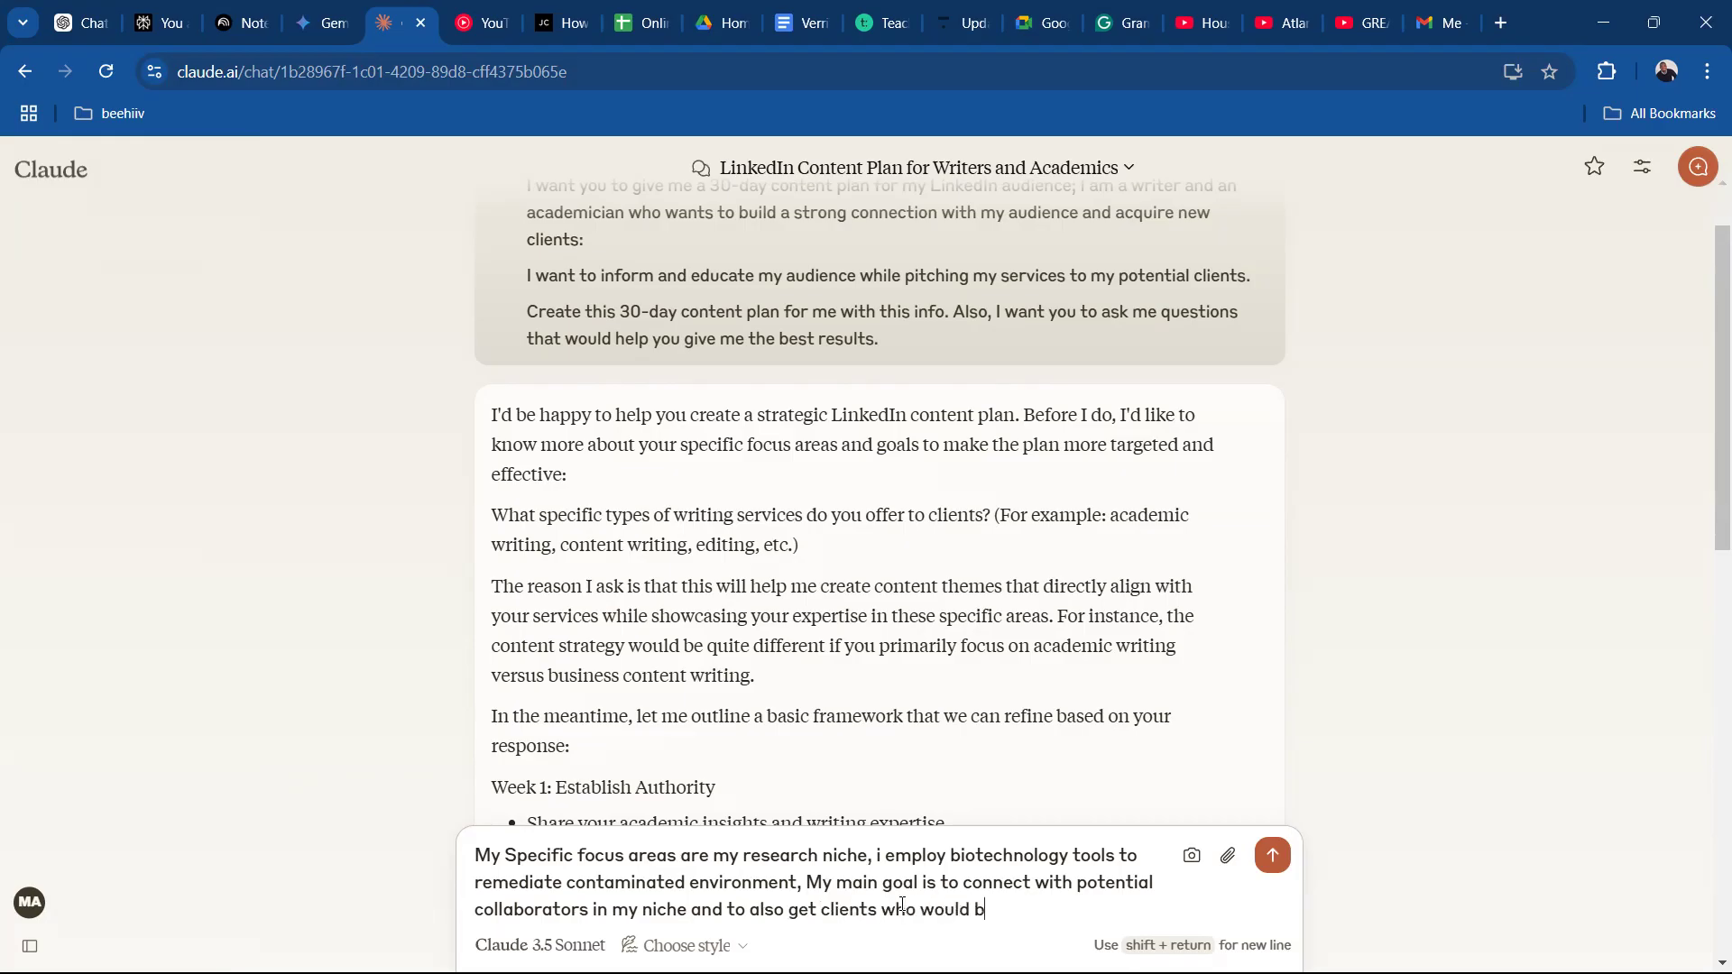
type("need articles related to my reseat")
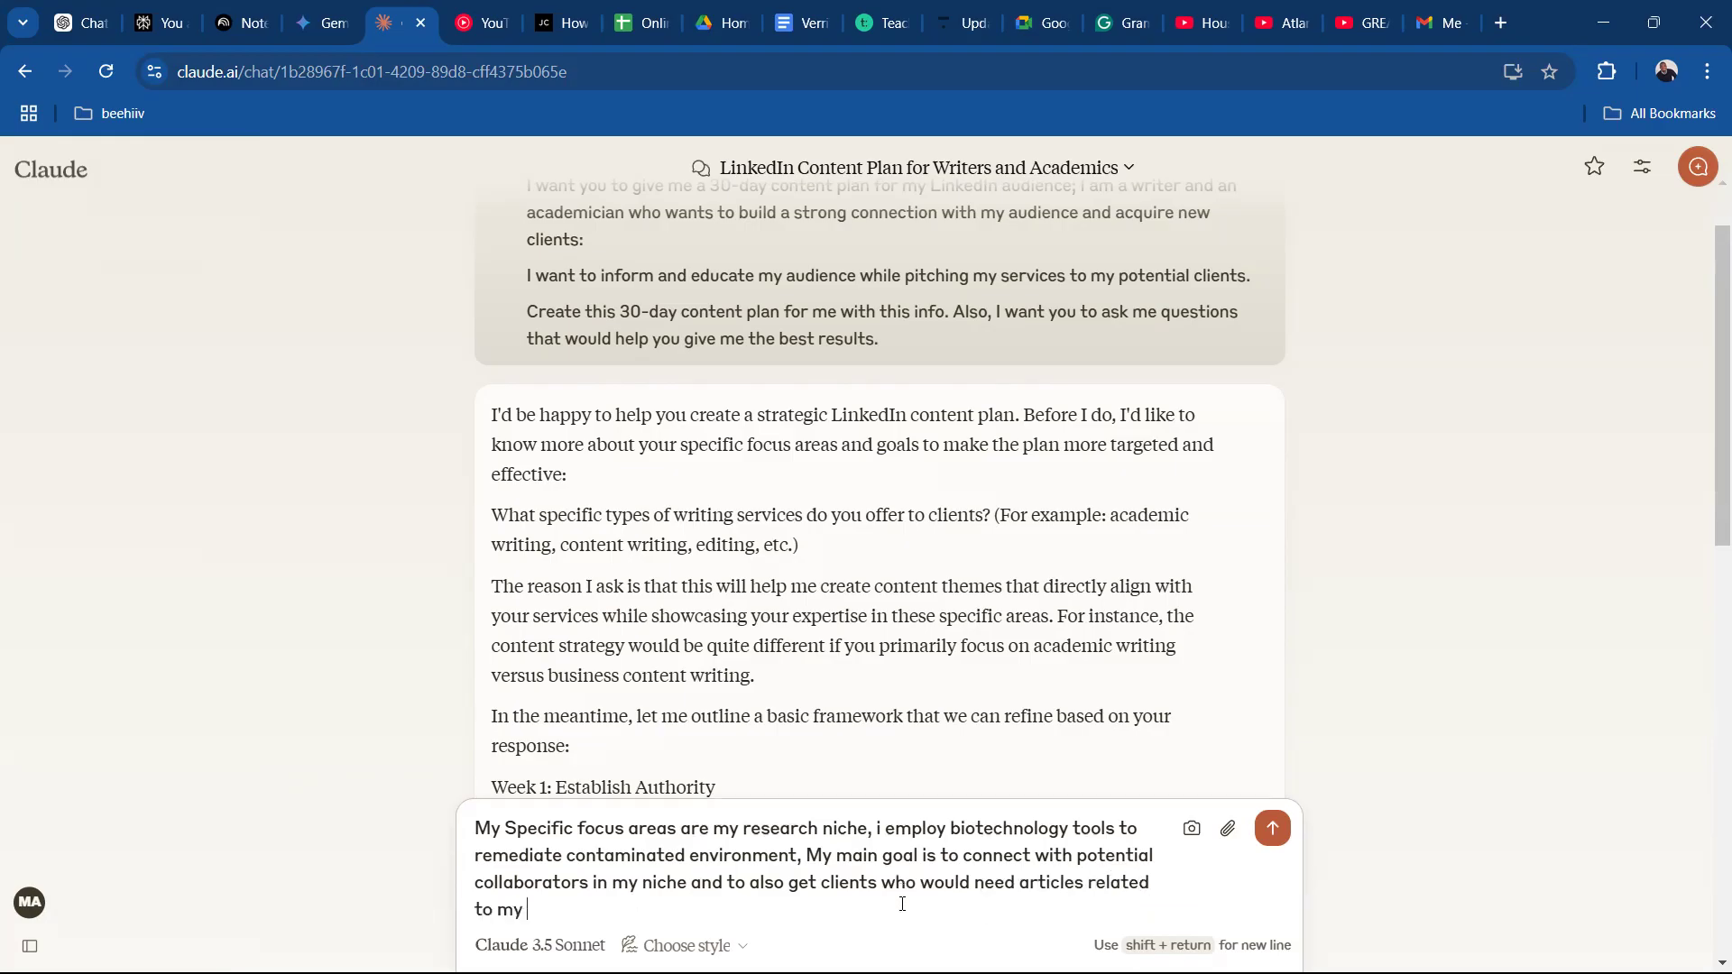
key("BackSpace")
type("rch fo")
type("cus")
type(": ")
type(".")
key("shift+Return")
key("shift+Return")
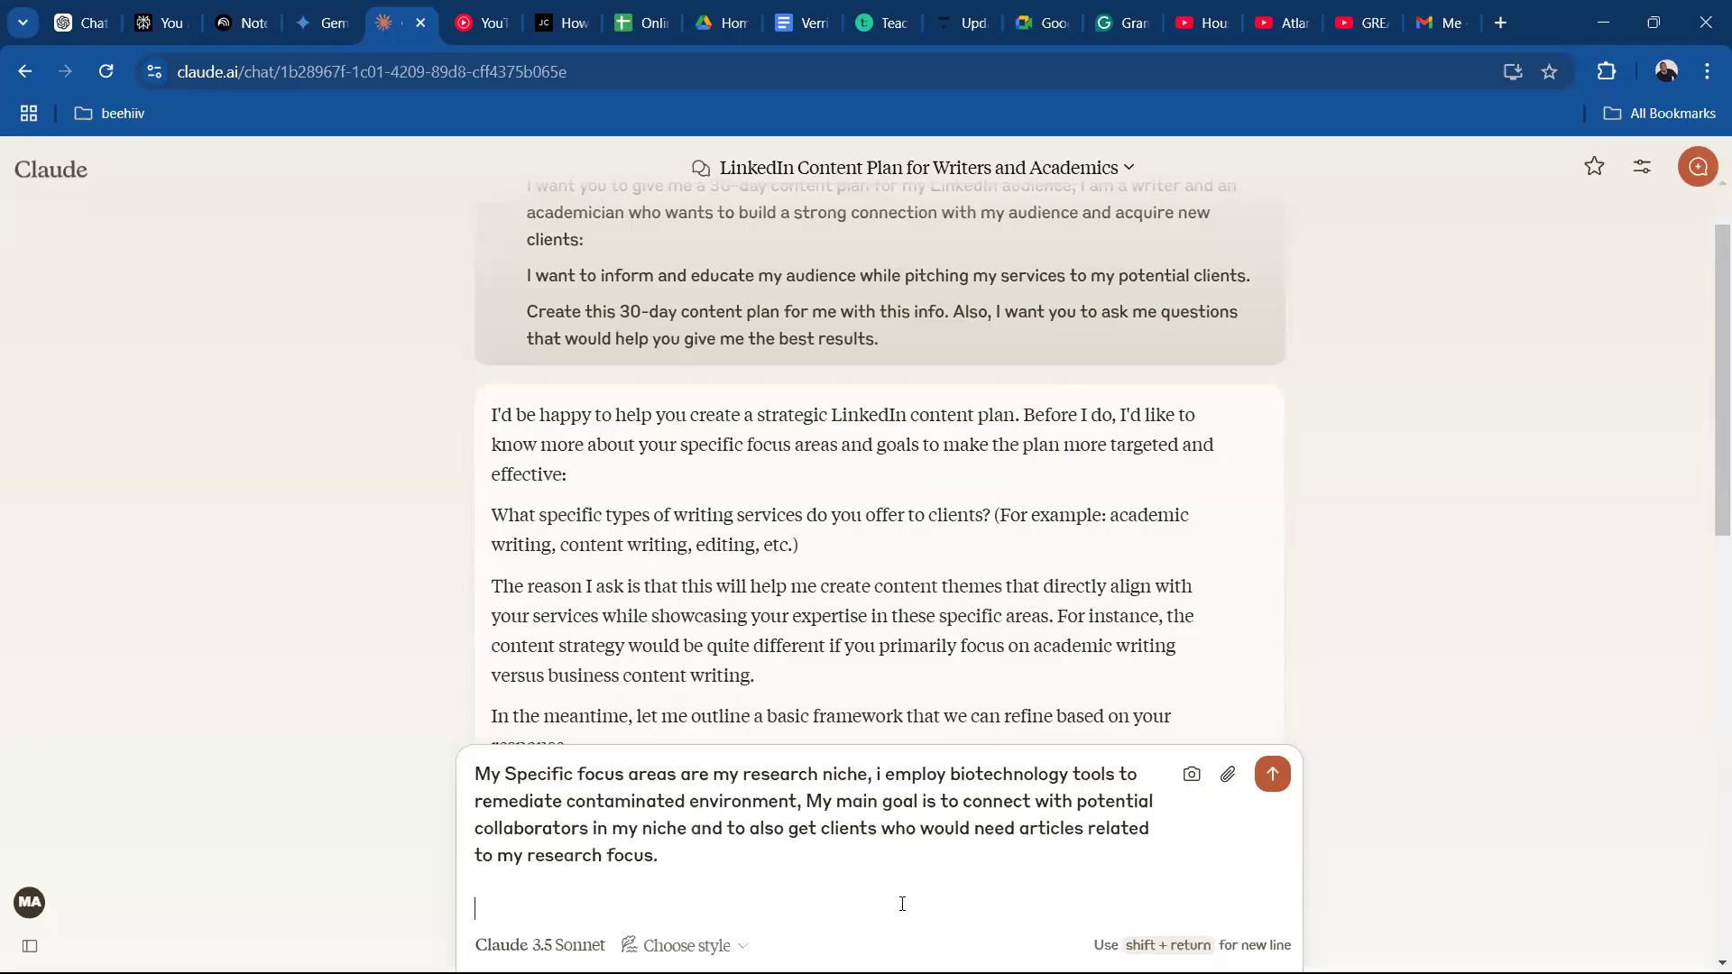
Write the services paragraph of the reply as "I offer Academic writing and content writing services".
type("I offer Academic writing")
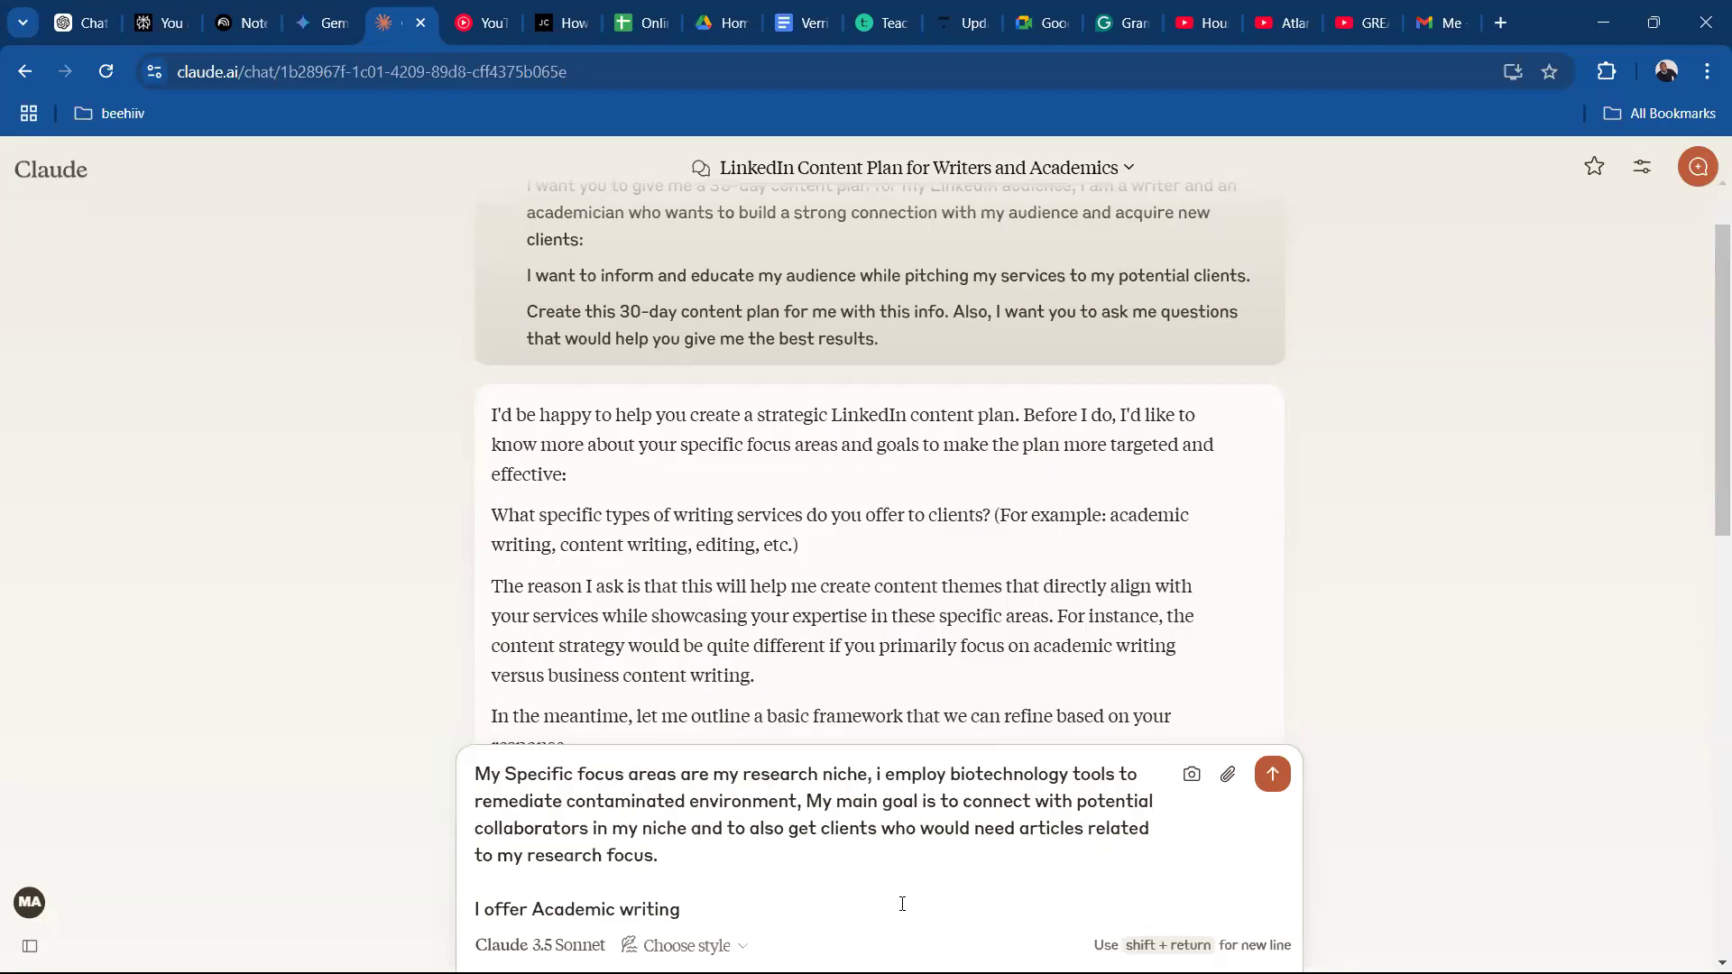
type(", content writing")
key("BackSpace")
type("and")
key("BackSpace")
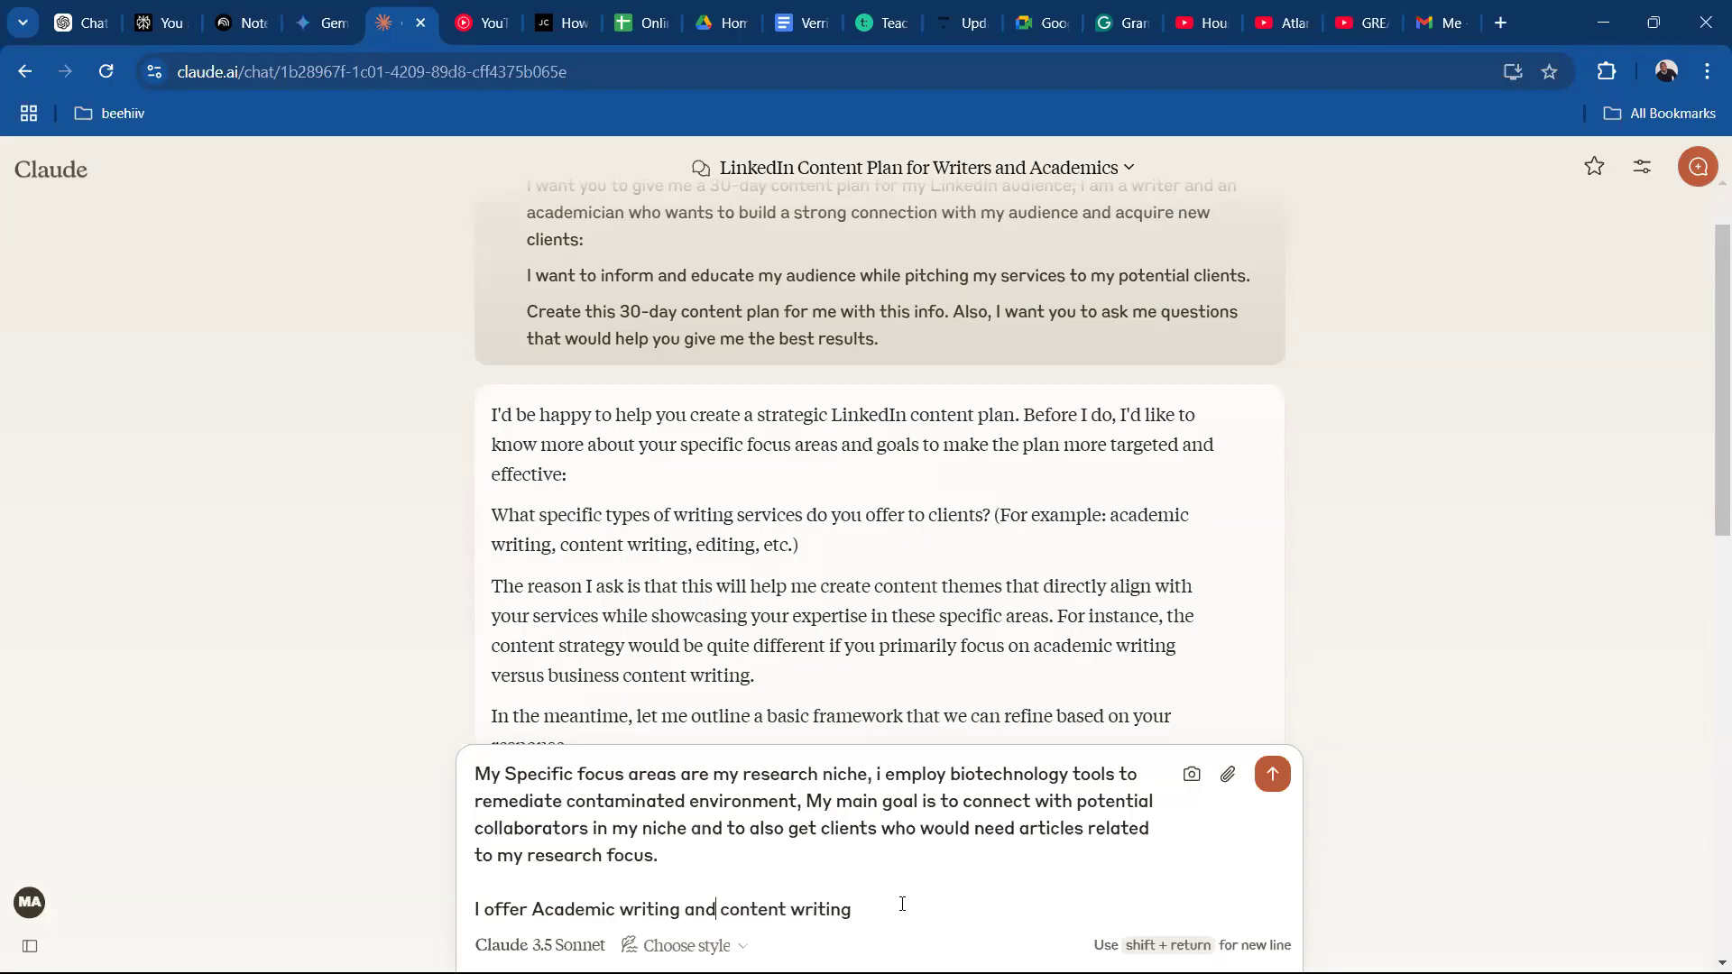
type("services")
Check Claude's questions and add the closing paragraph "I believe this answers your questions".
scroll(1708, 469, "down", 2)
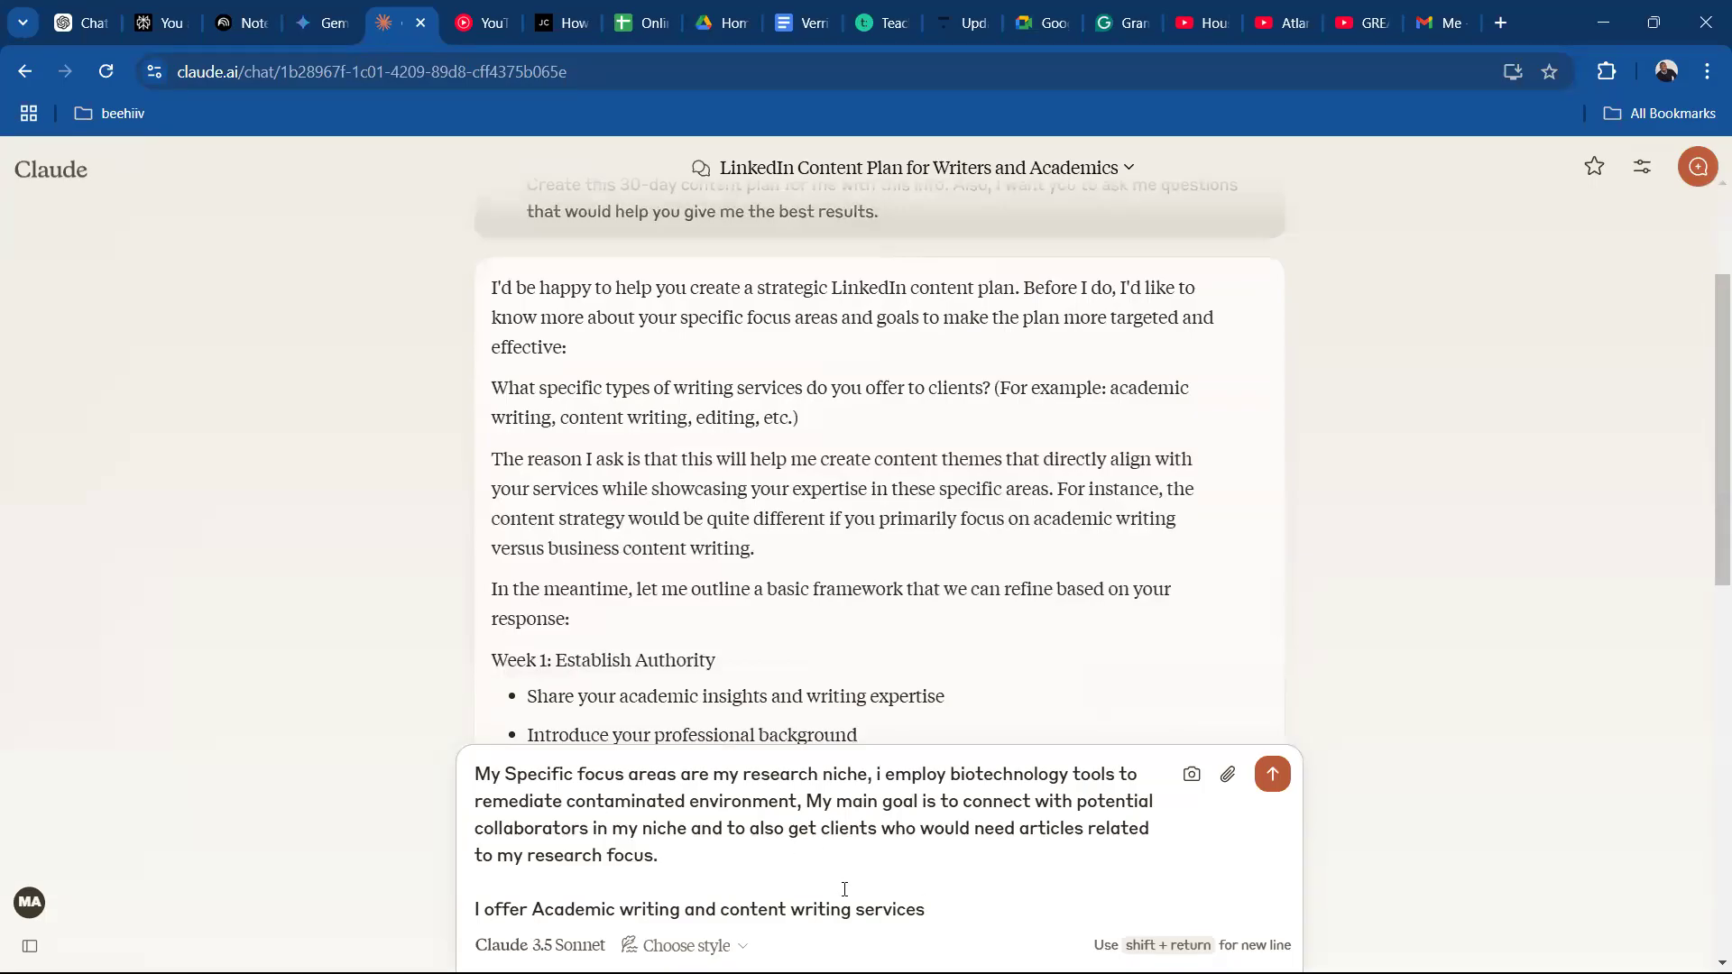
key("shift+Return")
key("shift+Return")
type("I")
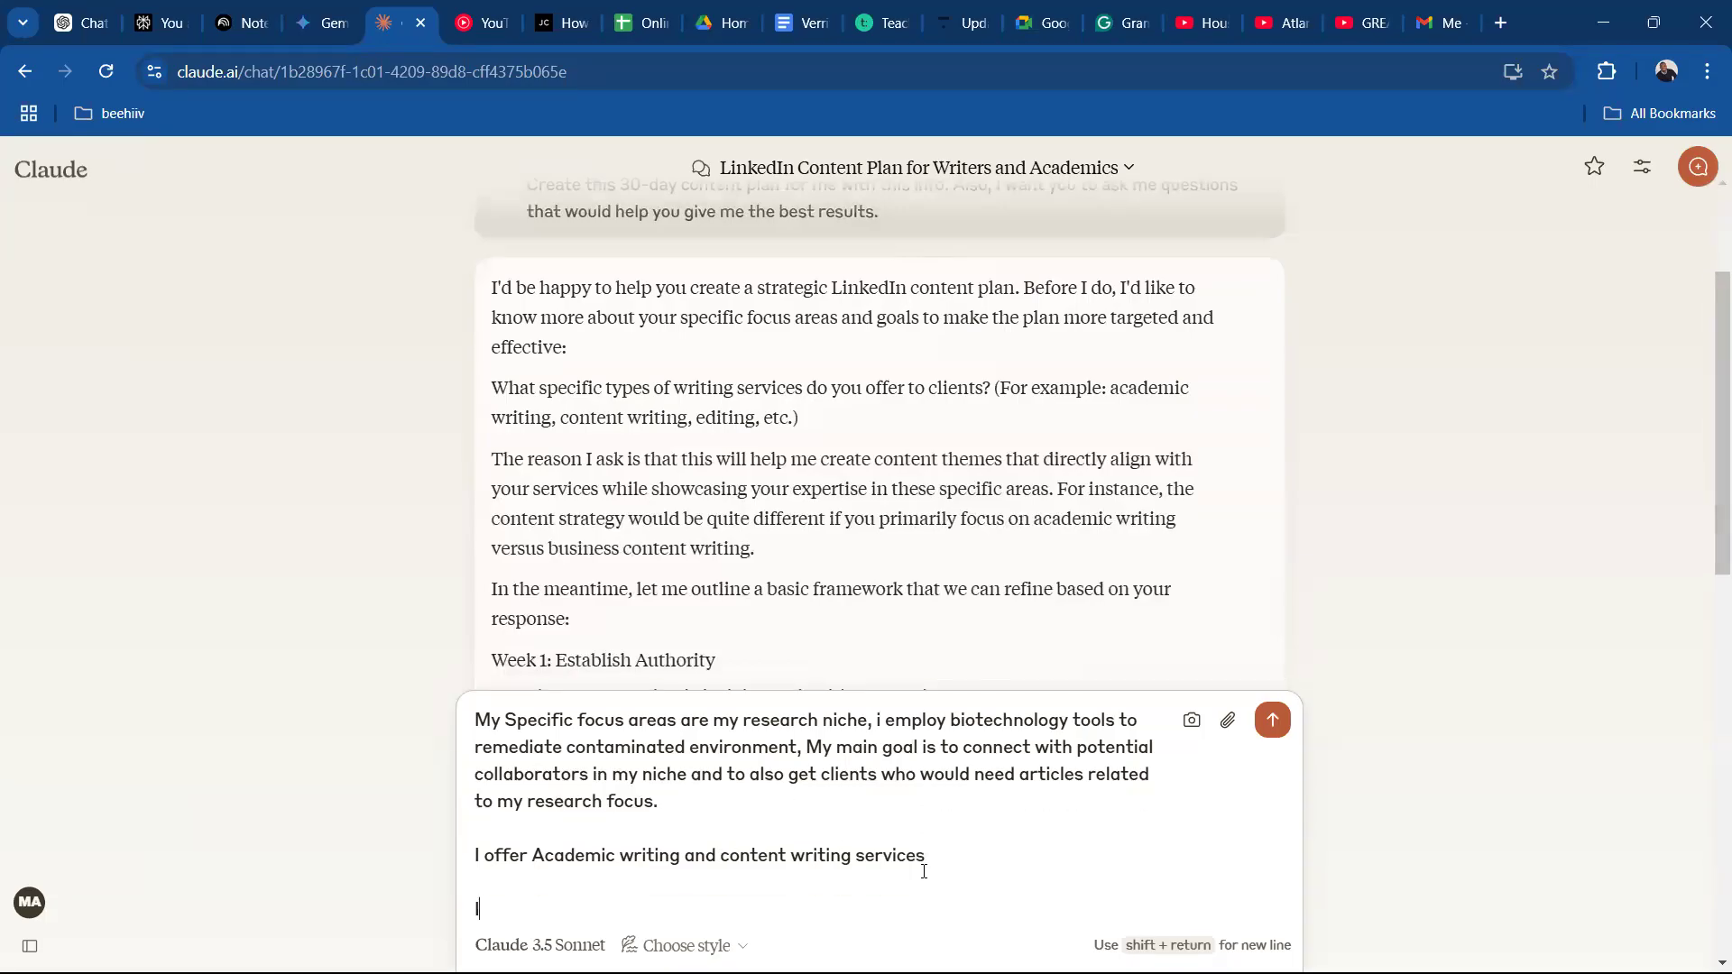
type(" believe this answers ")
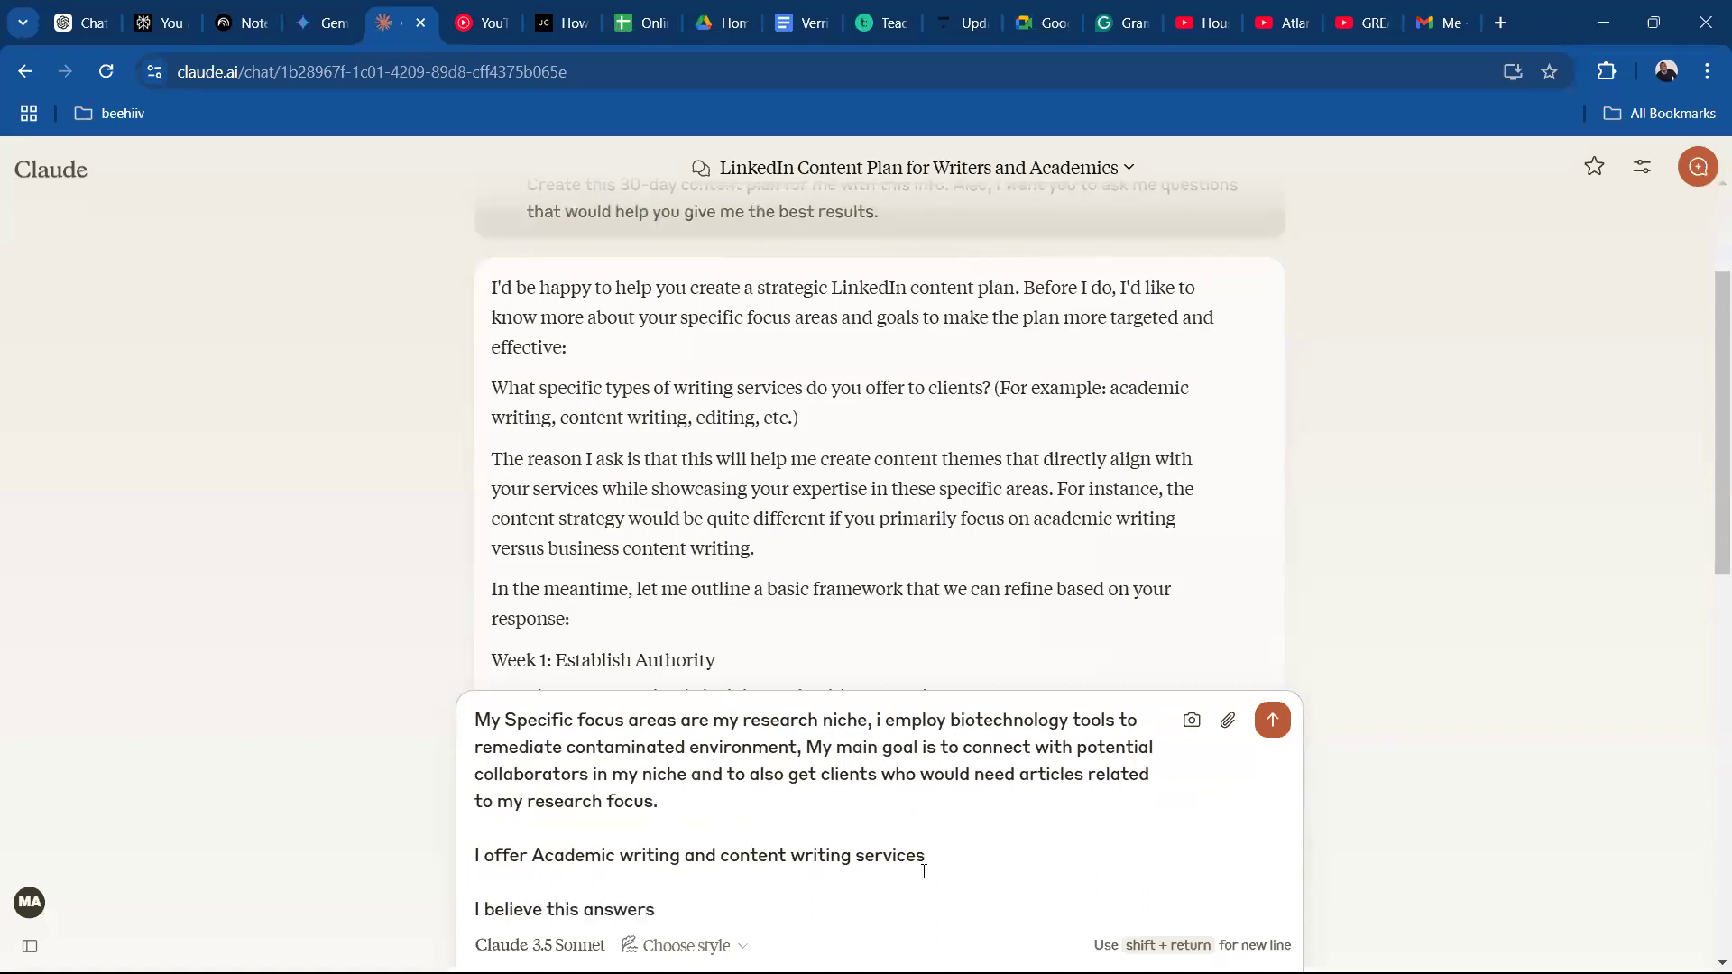
type("your questions")
Replace the comma after "research niche" with "where" and move the "My main goal" sentence into its own paragraph.
key("ctrl+a")
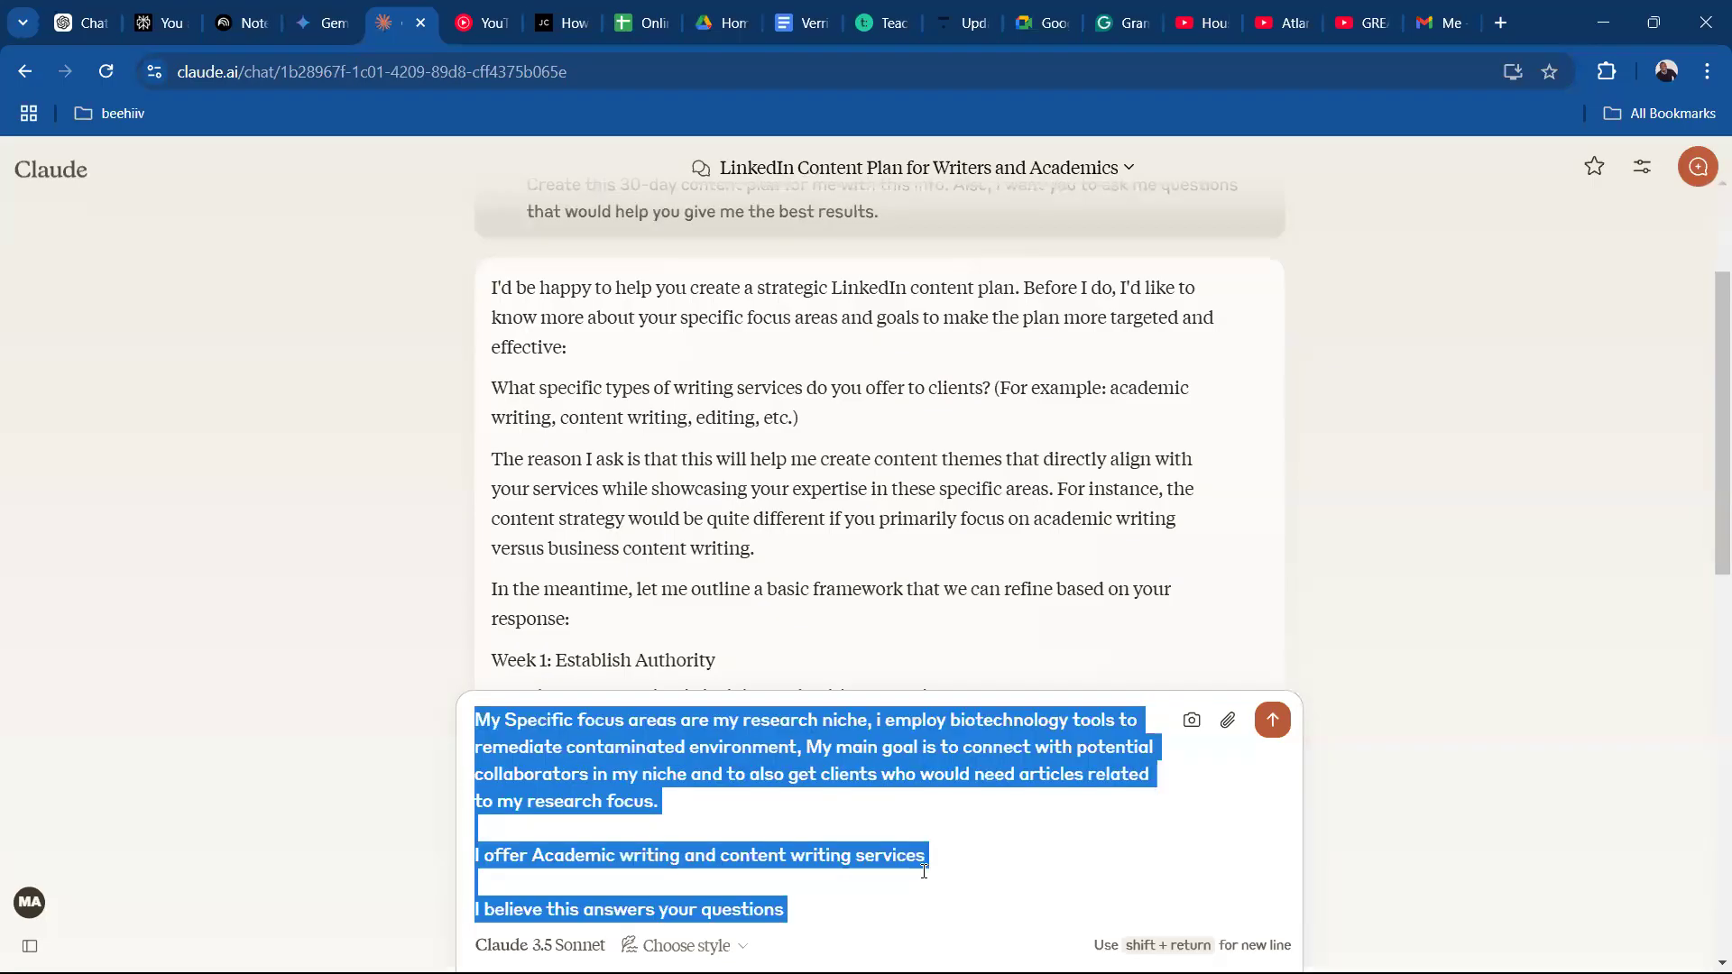
left_click(879, 778)
key("BackSpace")
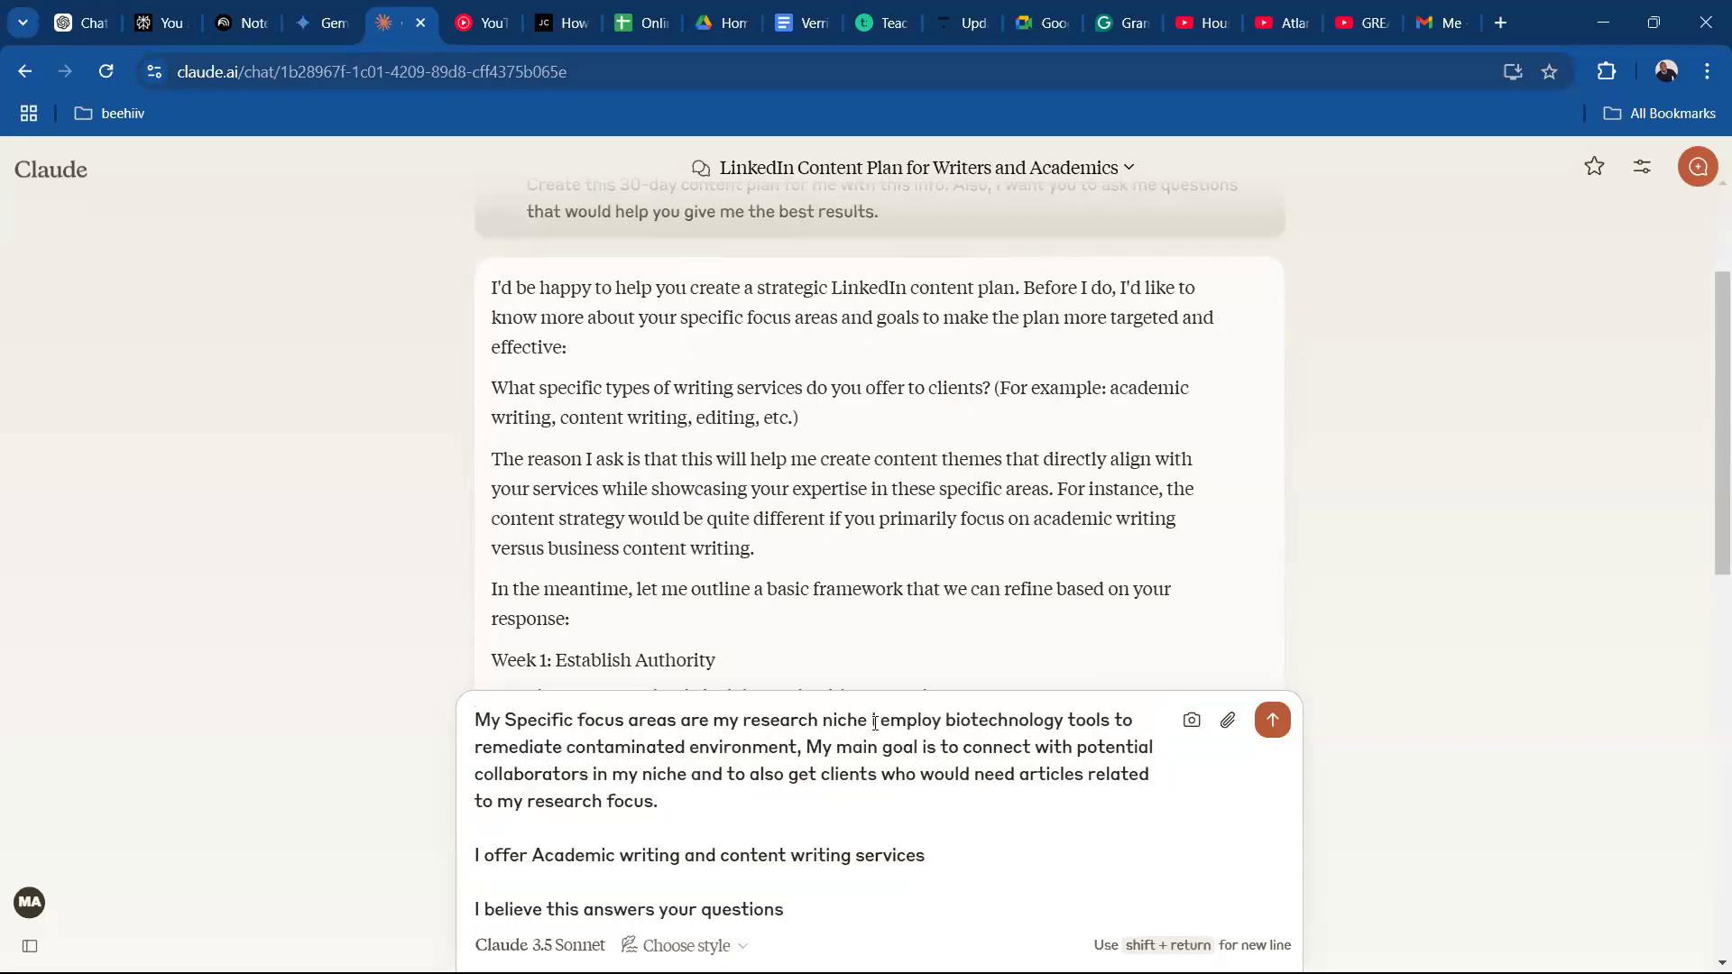
type("where i")
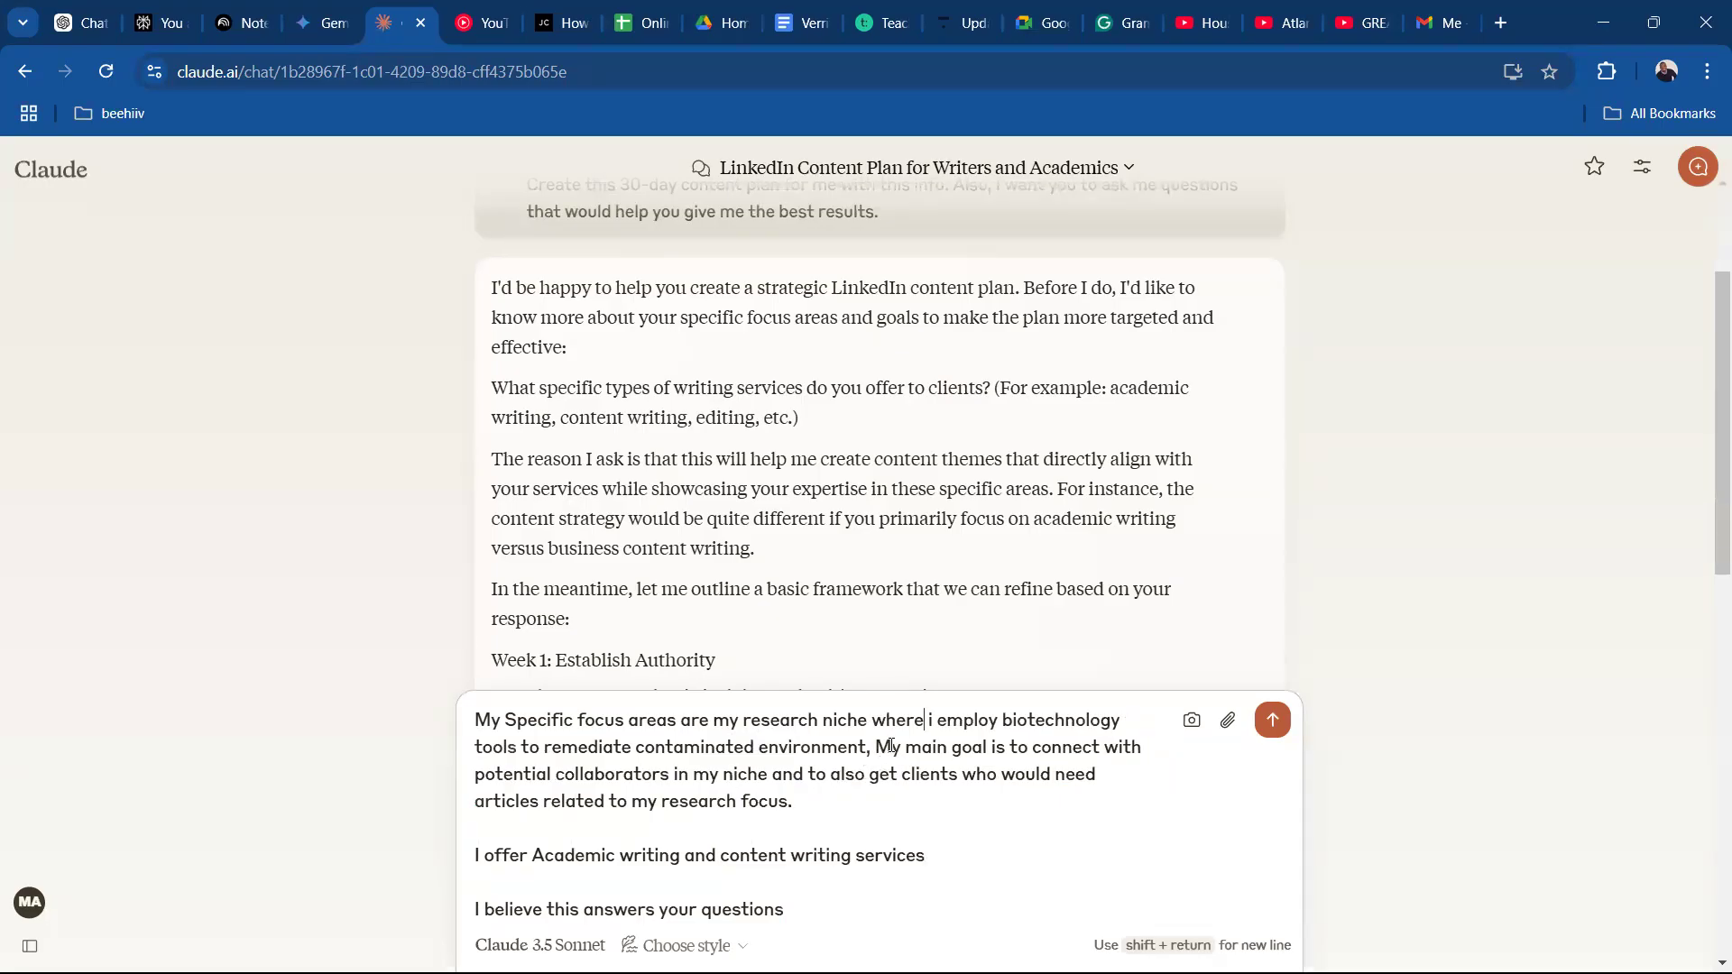
key("shift+Return")
key("shift+Return")
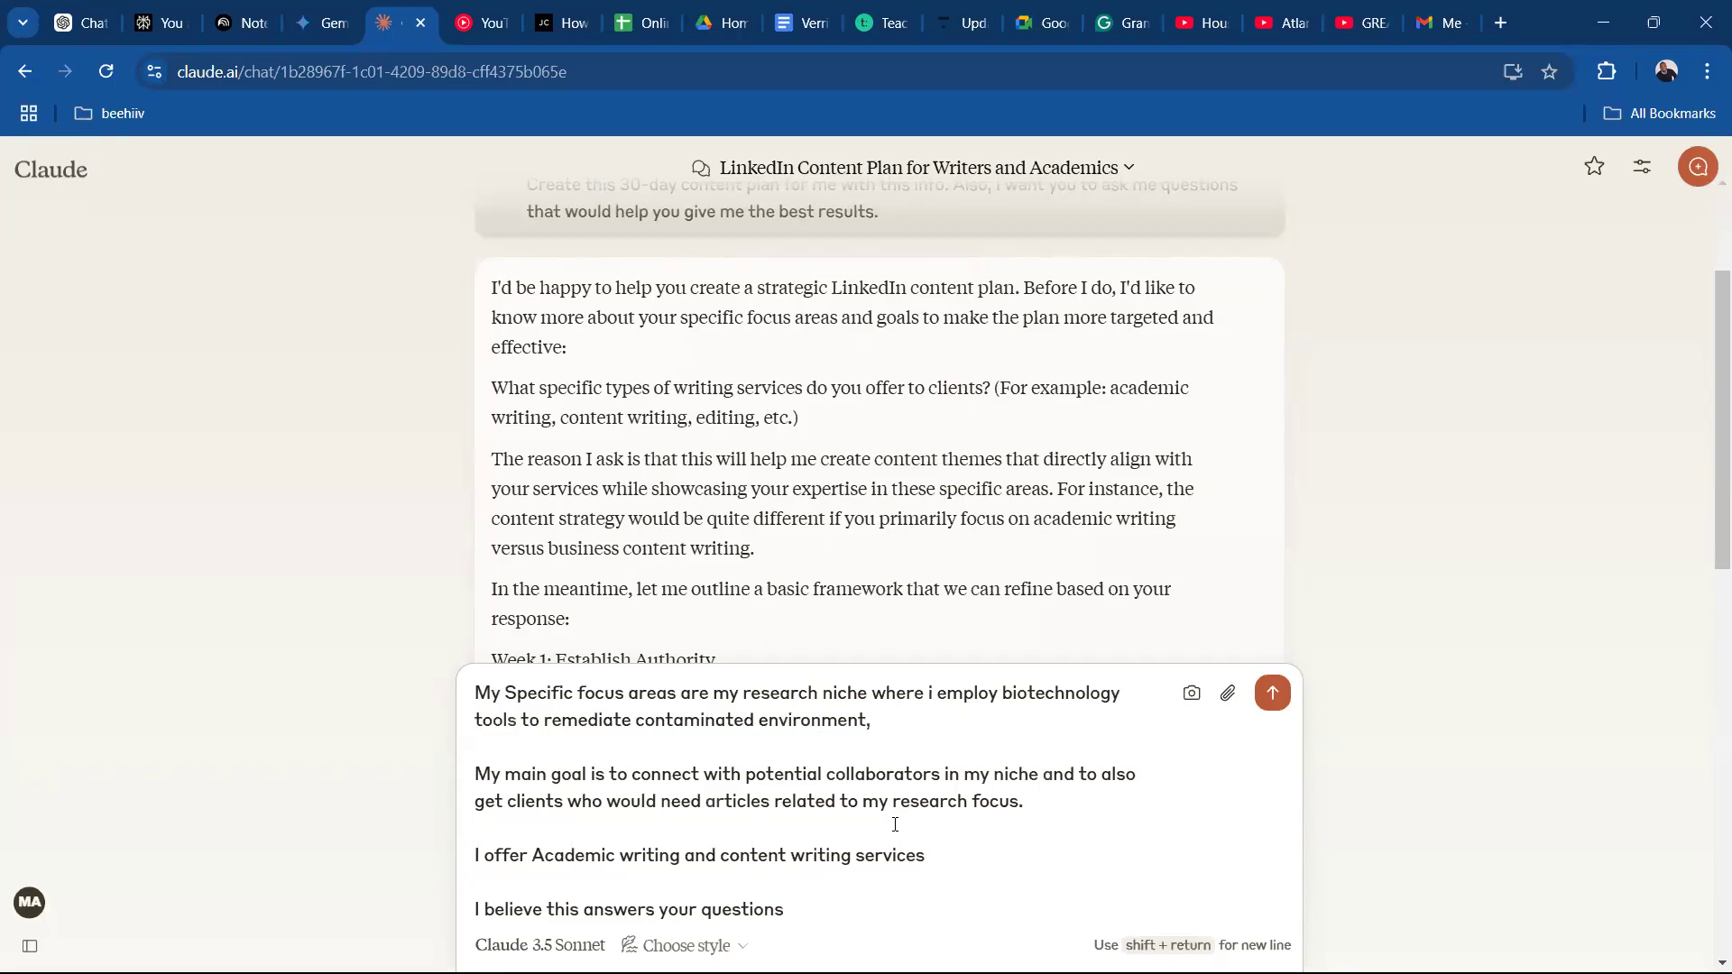
Send the reply to Claude's clarifying questions and review the new 30-day plan through Week 4 and the post types.
key("ctrl+a")
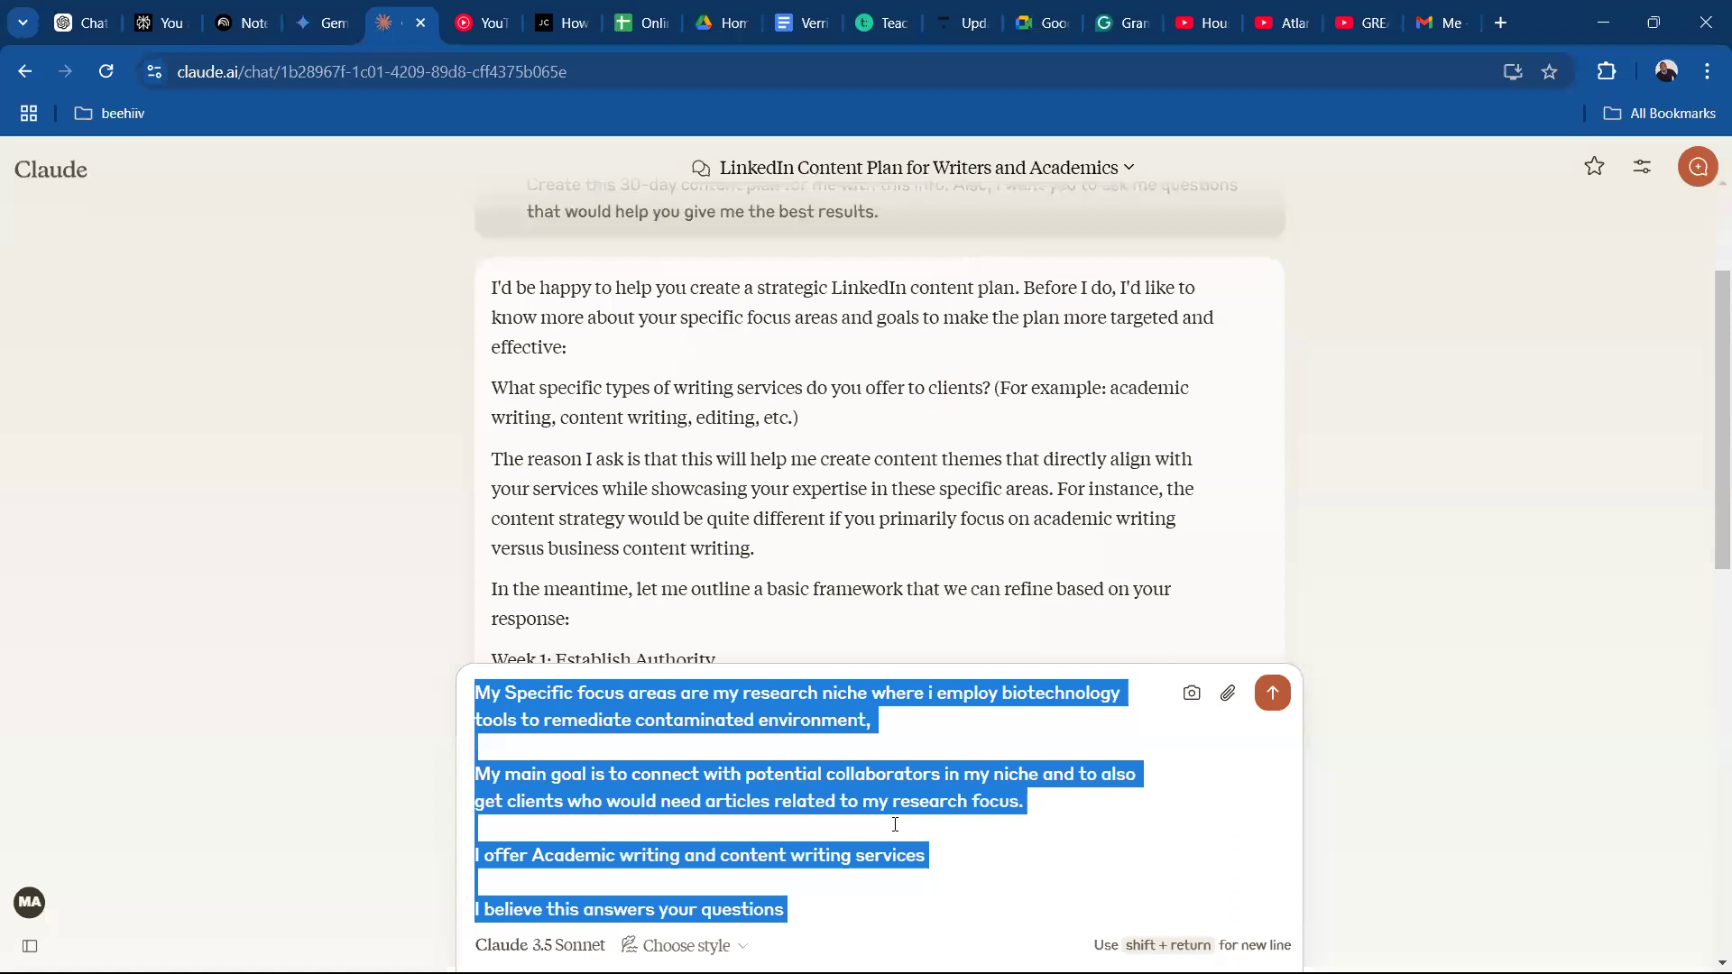
key("Return")
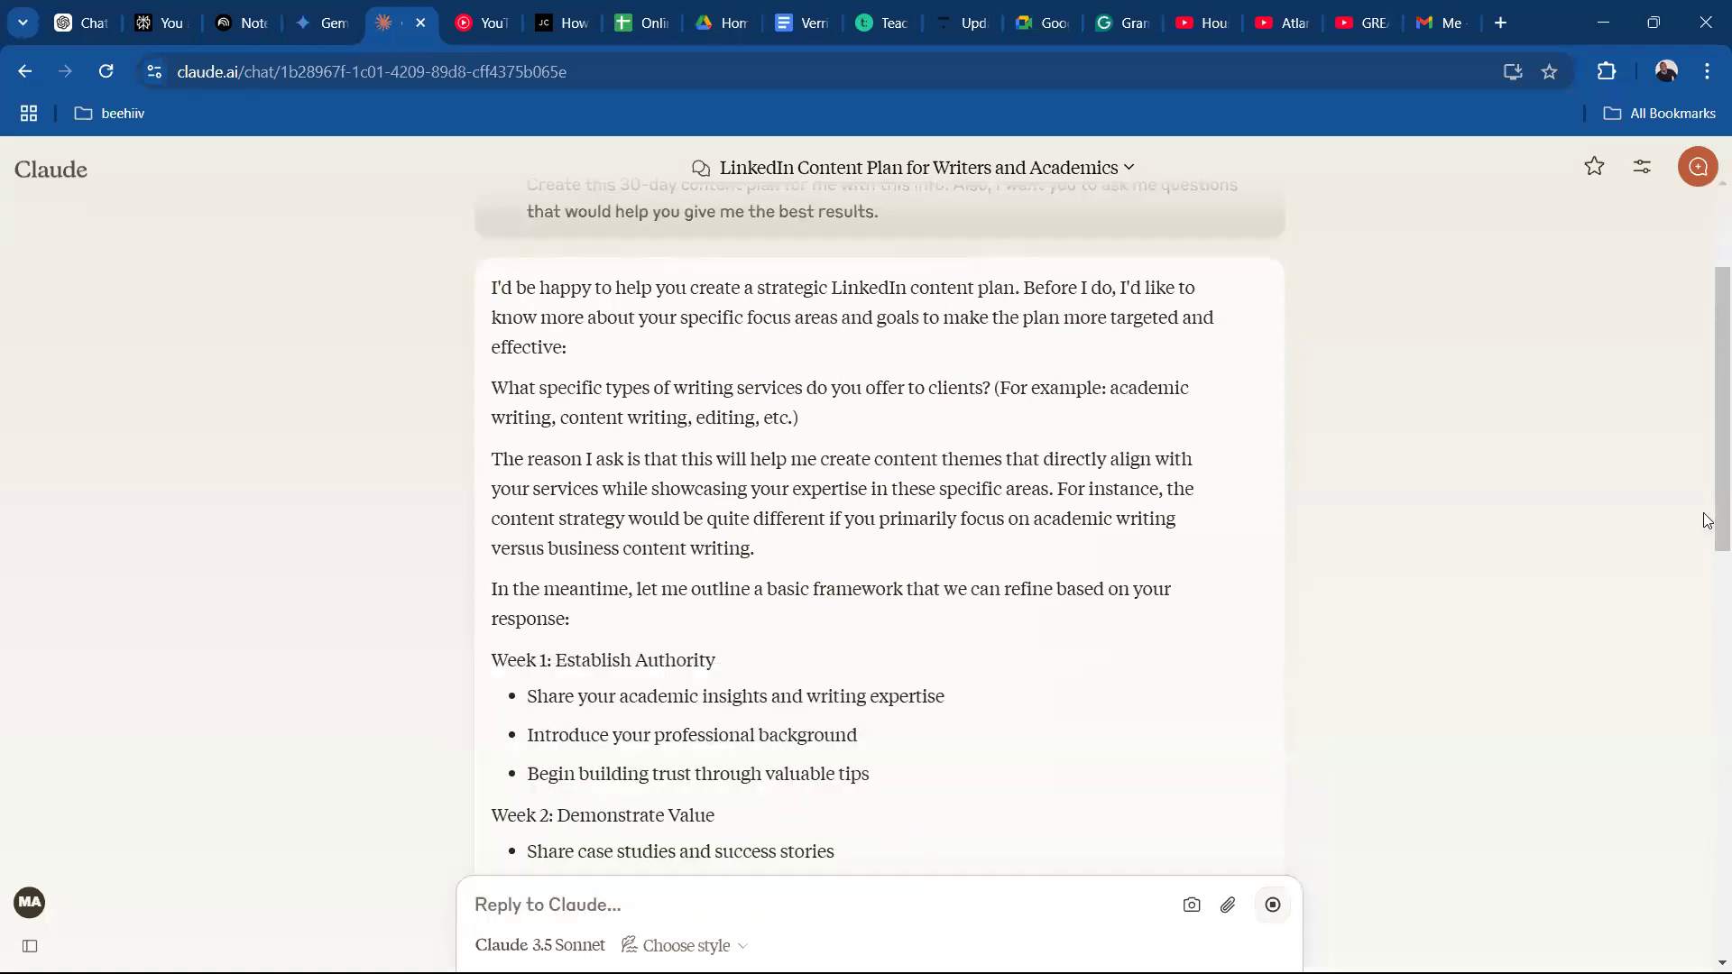
left_click_drag(1708, 510, 1708, 905)
left_click_drag(1708, 723, 1707, 841)
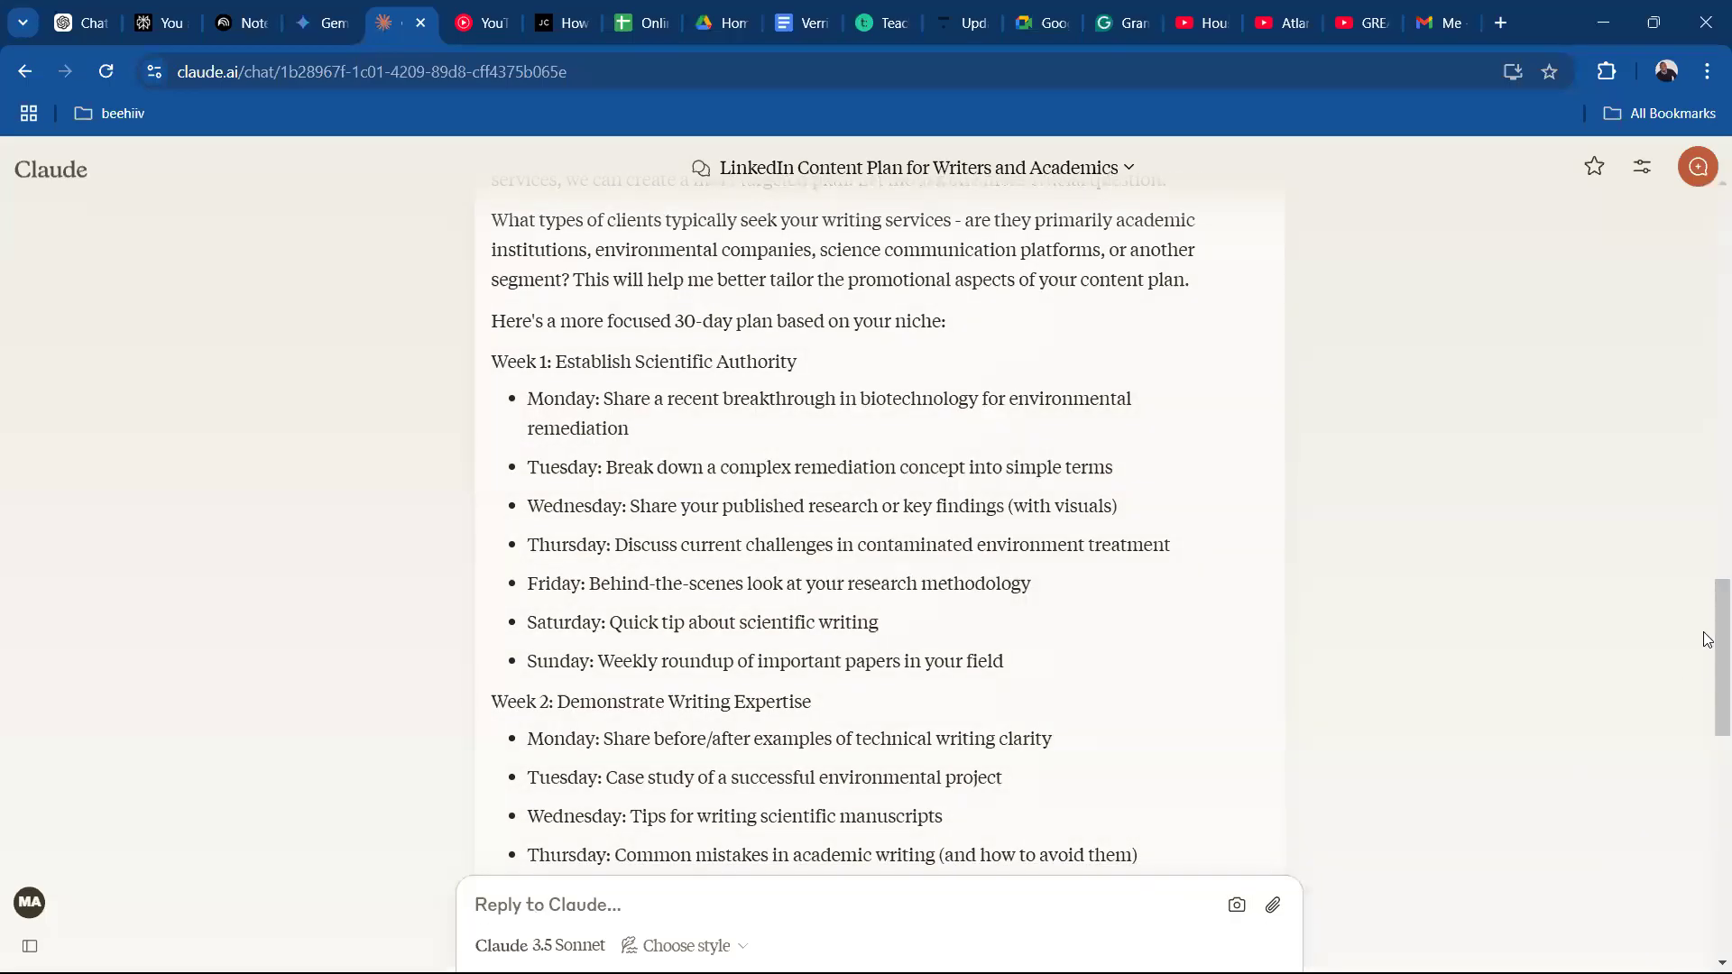
left_click_drag(1708, 663, 1707, 869)
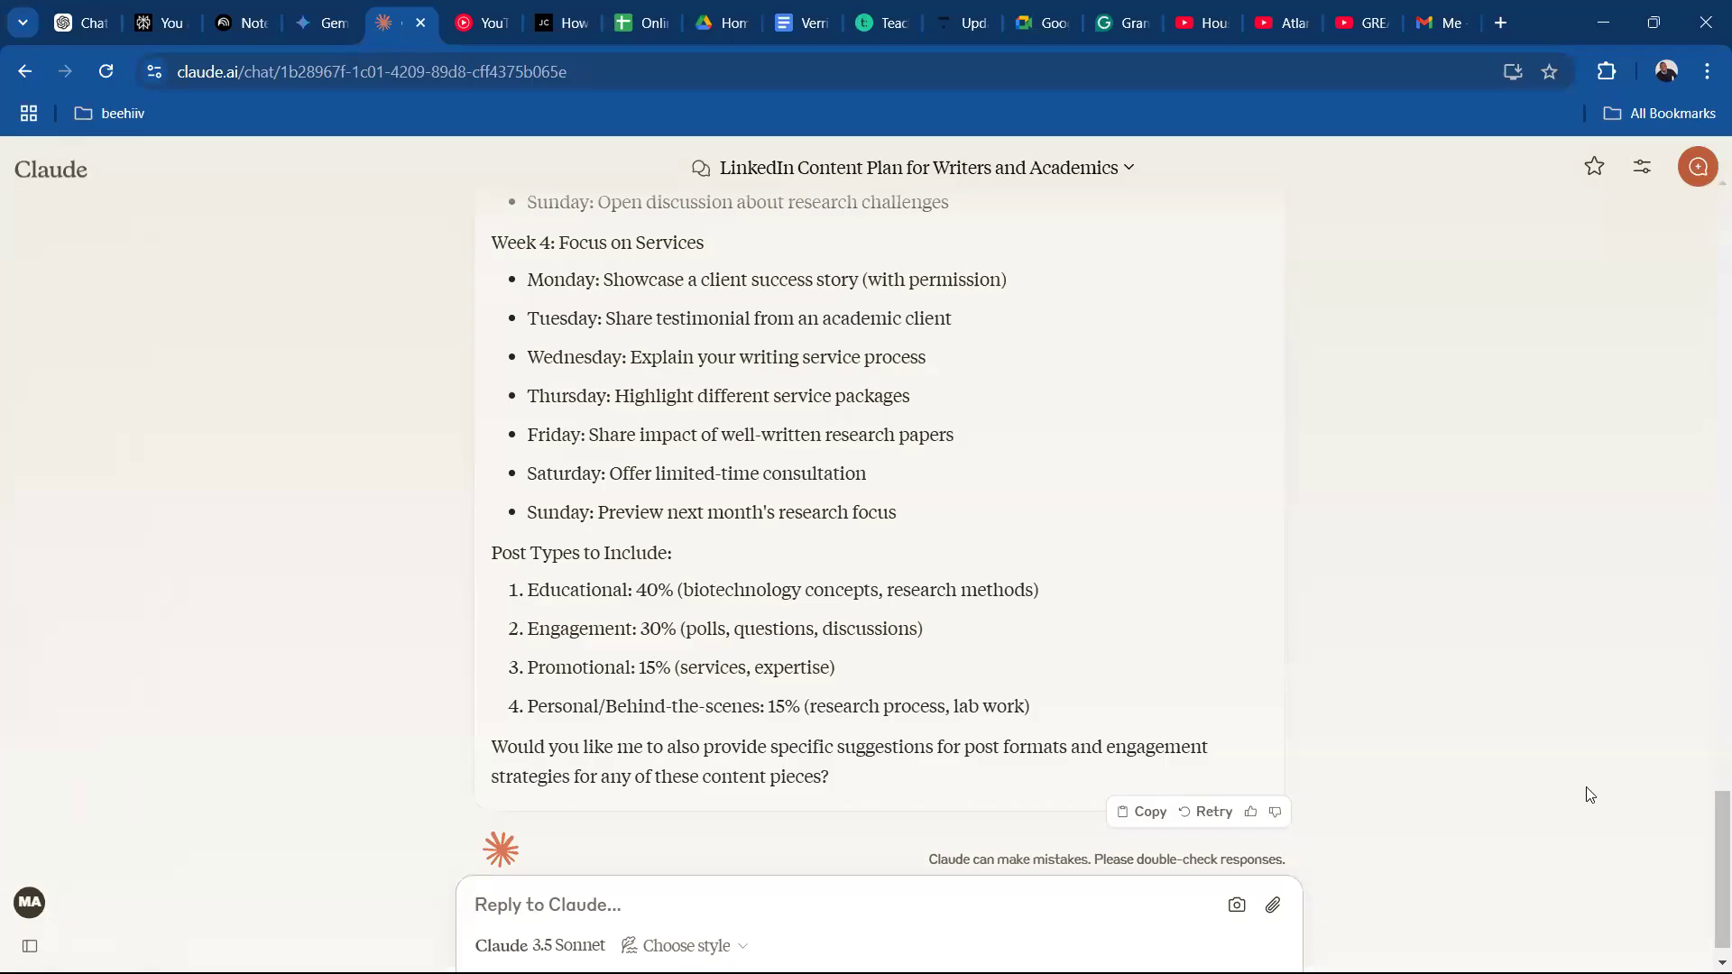
left_click_drag(1707, 803, 1707, 870)
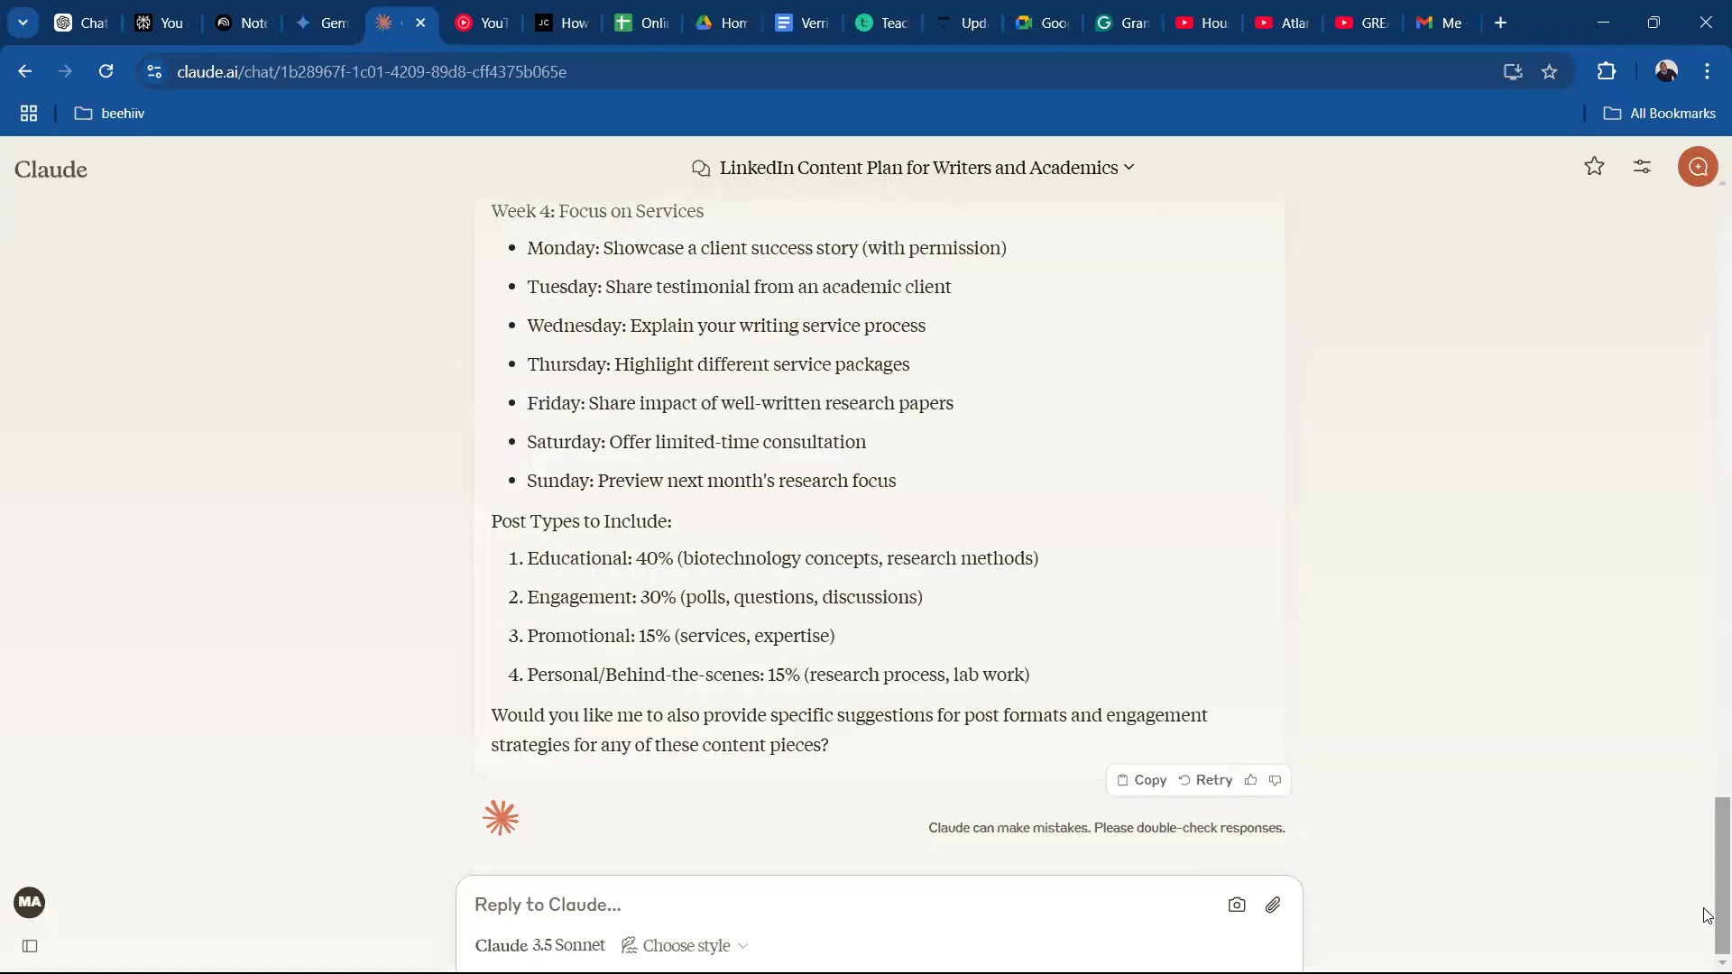
Start a follow-up message to Claude with "Rewrite this with a focus of".
left_click(850, 904)
type("Rerit")
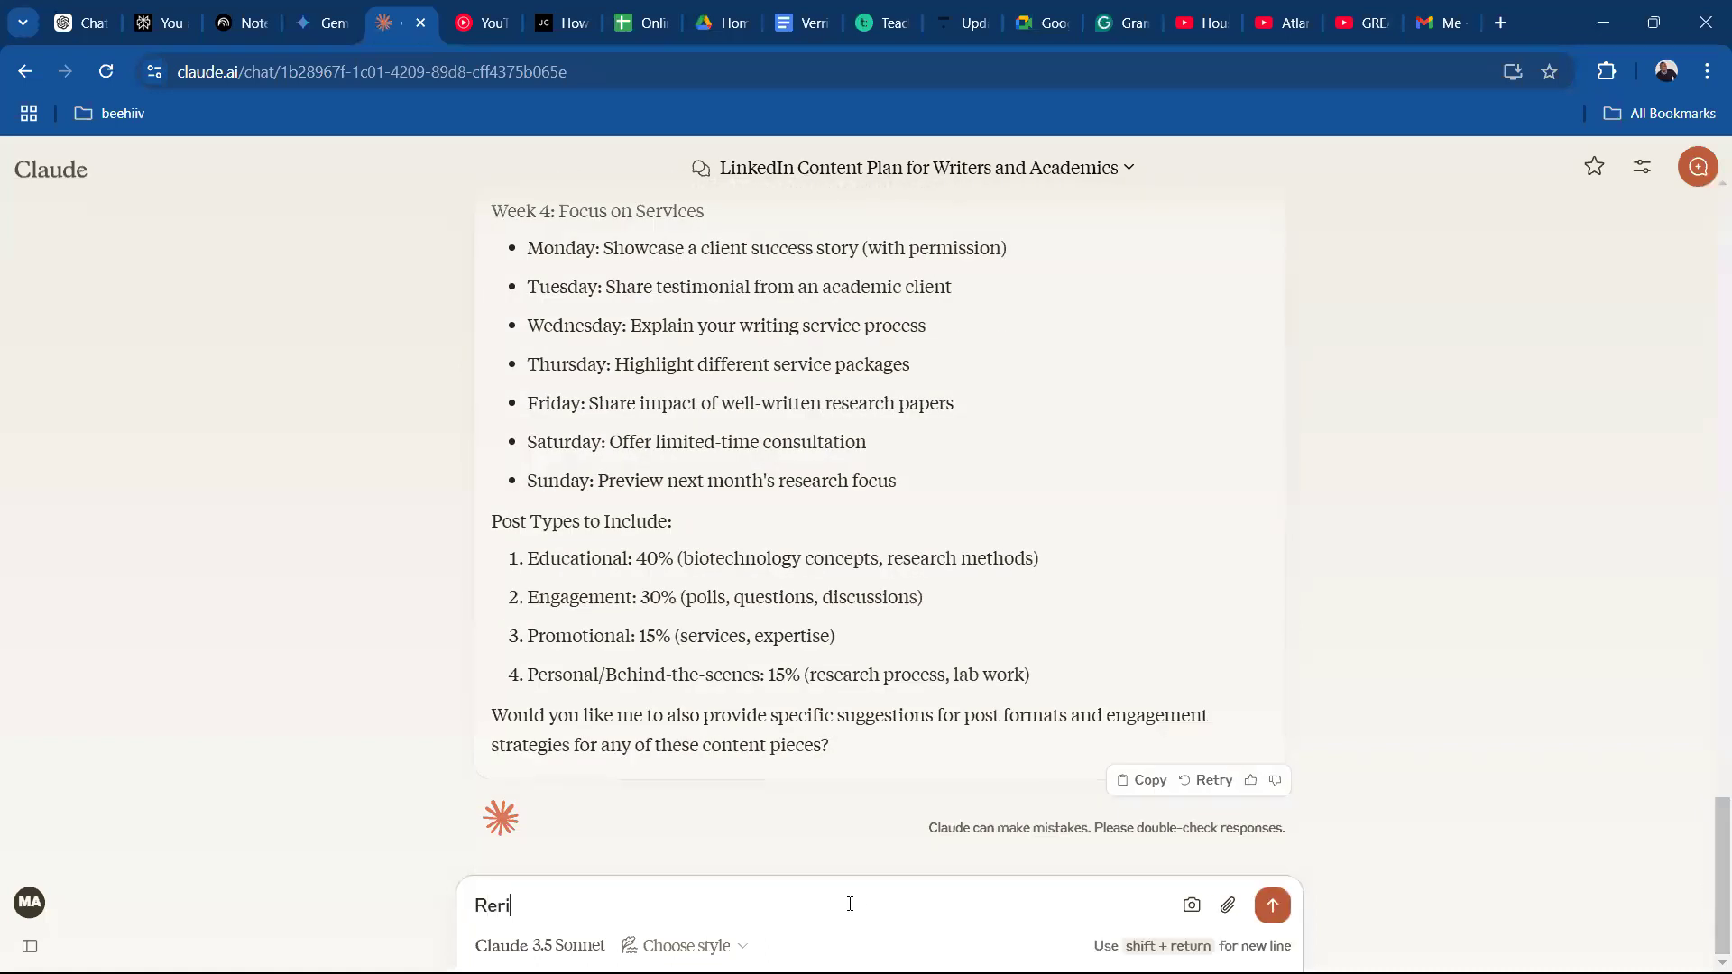
key("BackSpace")
key("BackSpace")
key("BackSpace")
type("write t")
type("his with a focus o")
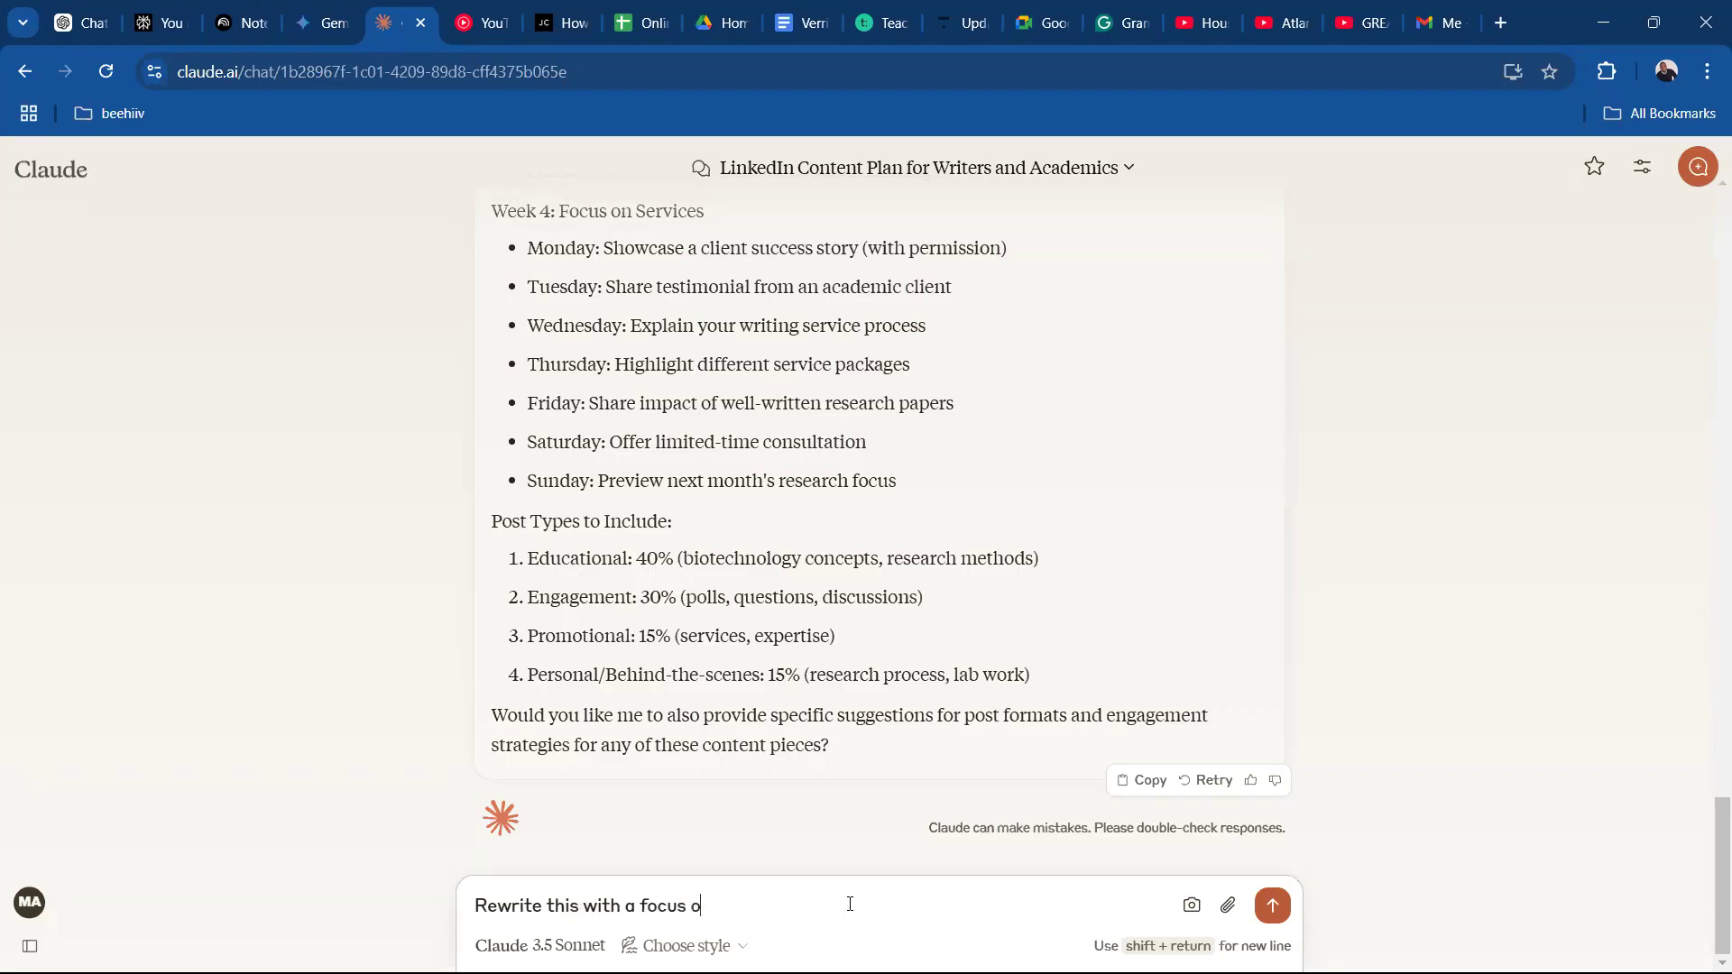
type("f 70% on my Content Writing")
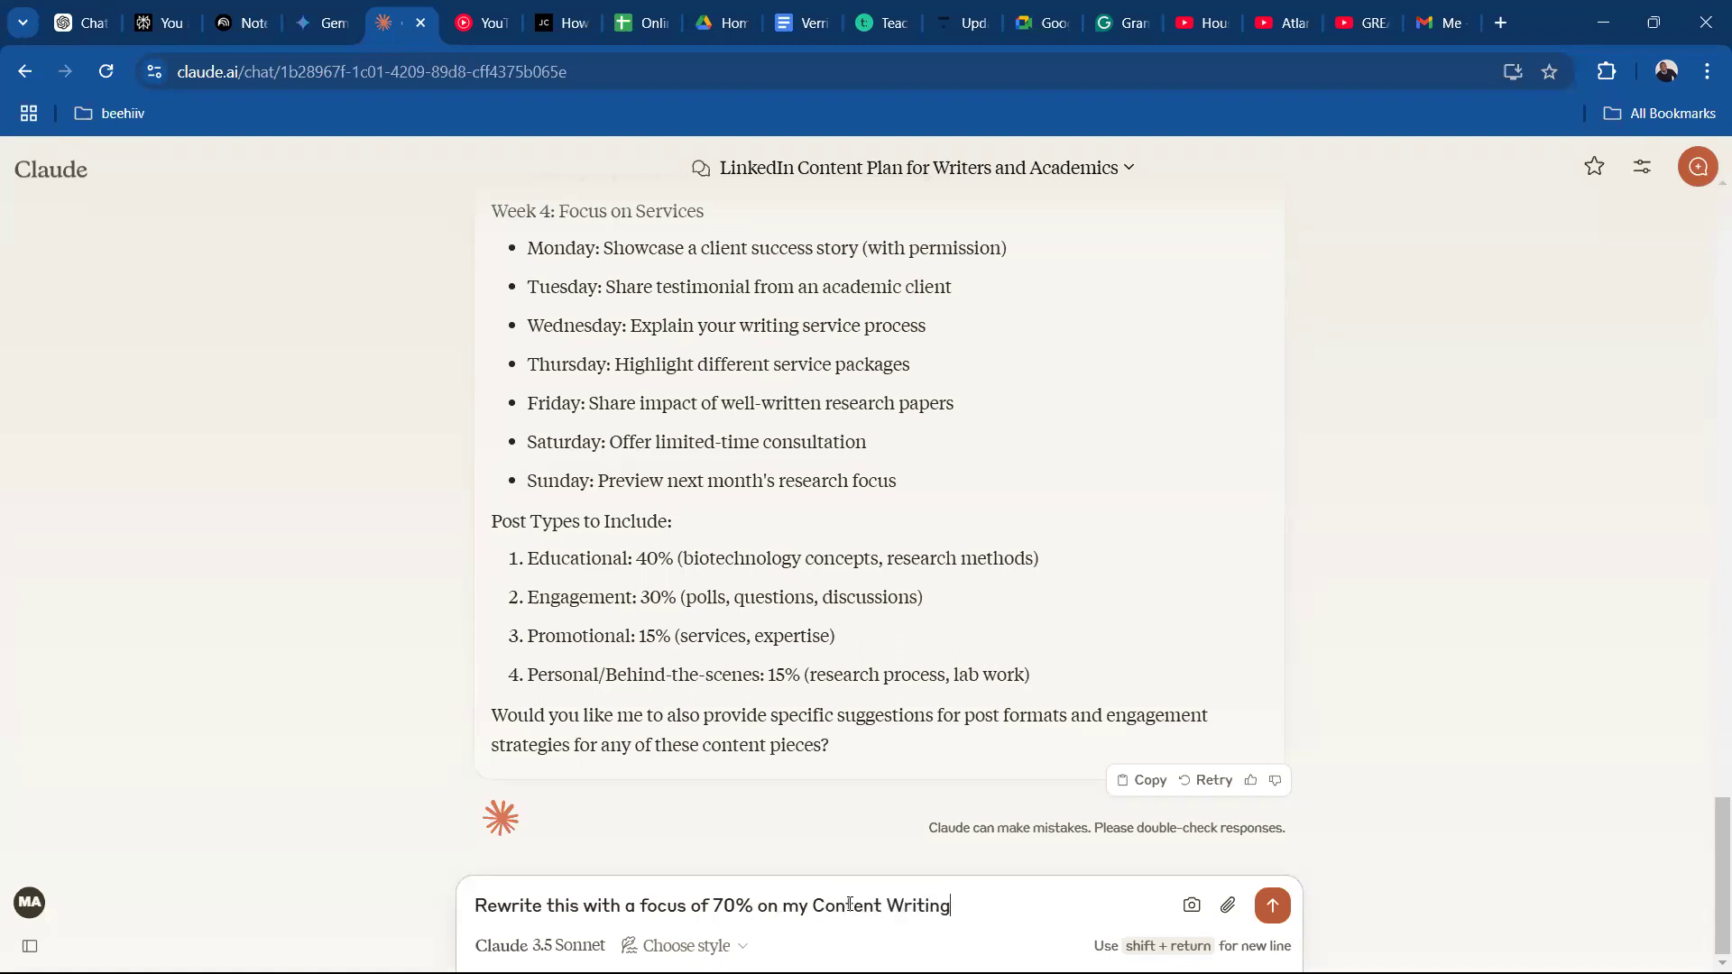
type(" services and the othr")
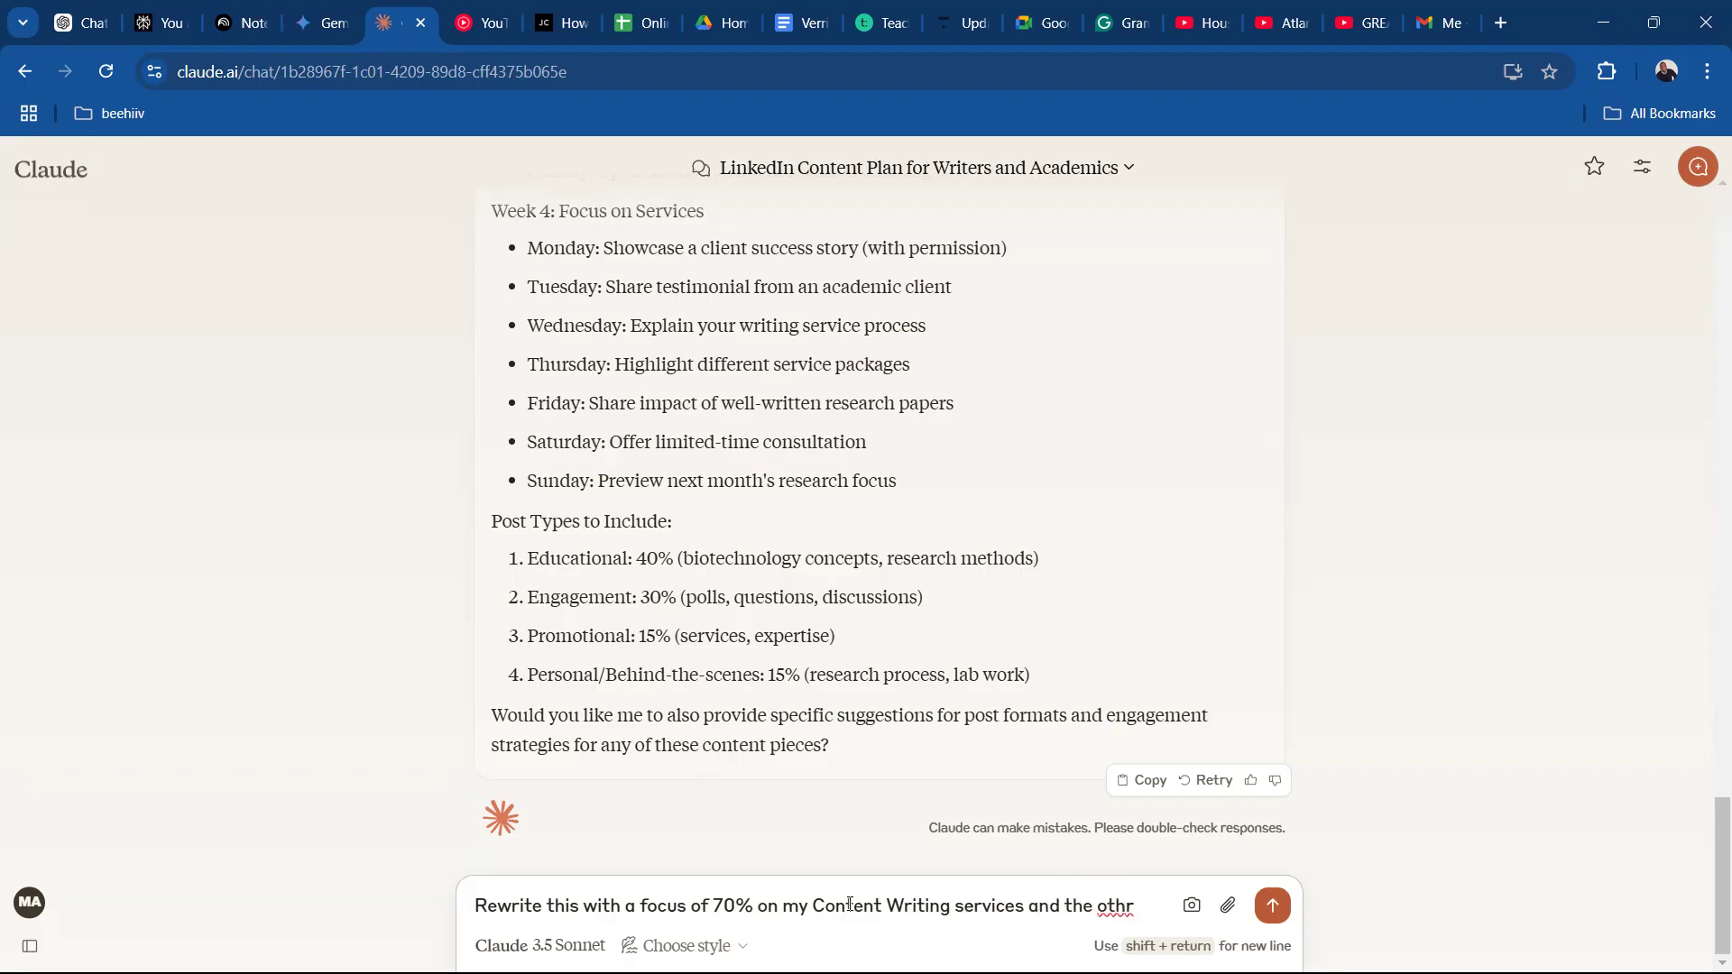
Add "and the other 30%" to the rewrite request, with "other" spelled correctly.
left_click(1124, 905)
type("e")
key("End")
type("30")
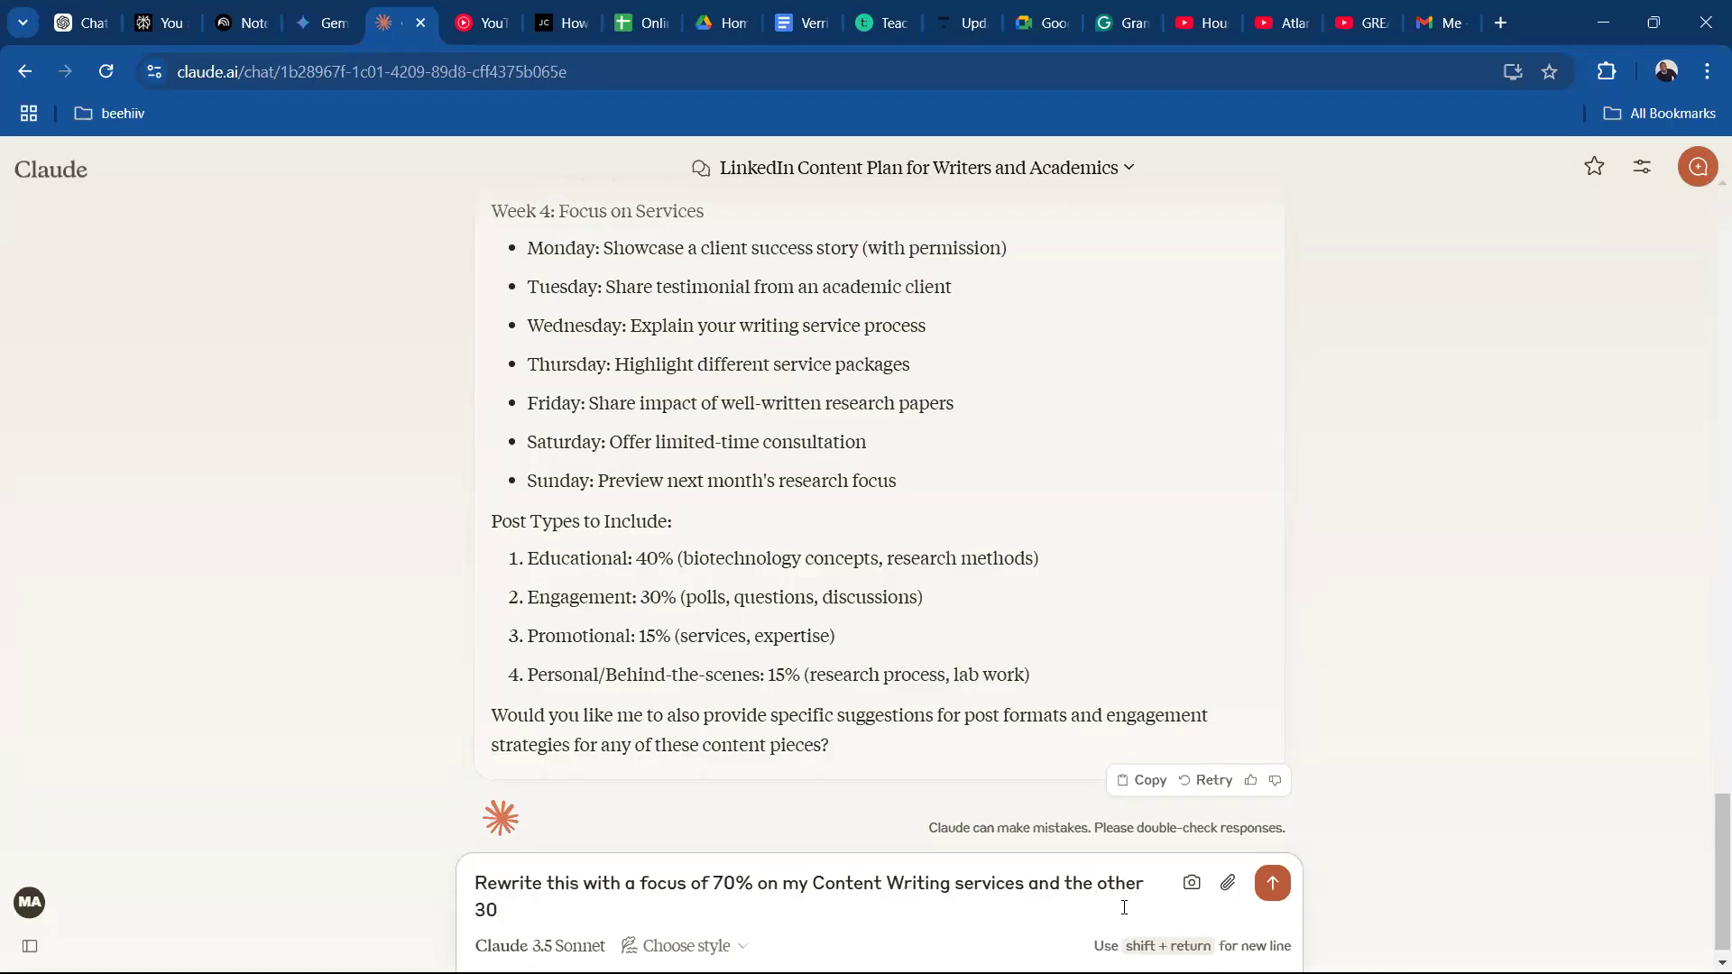
type("% on mt academic writing and")
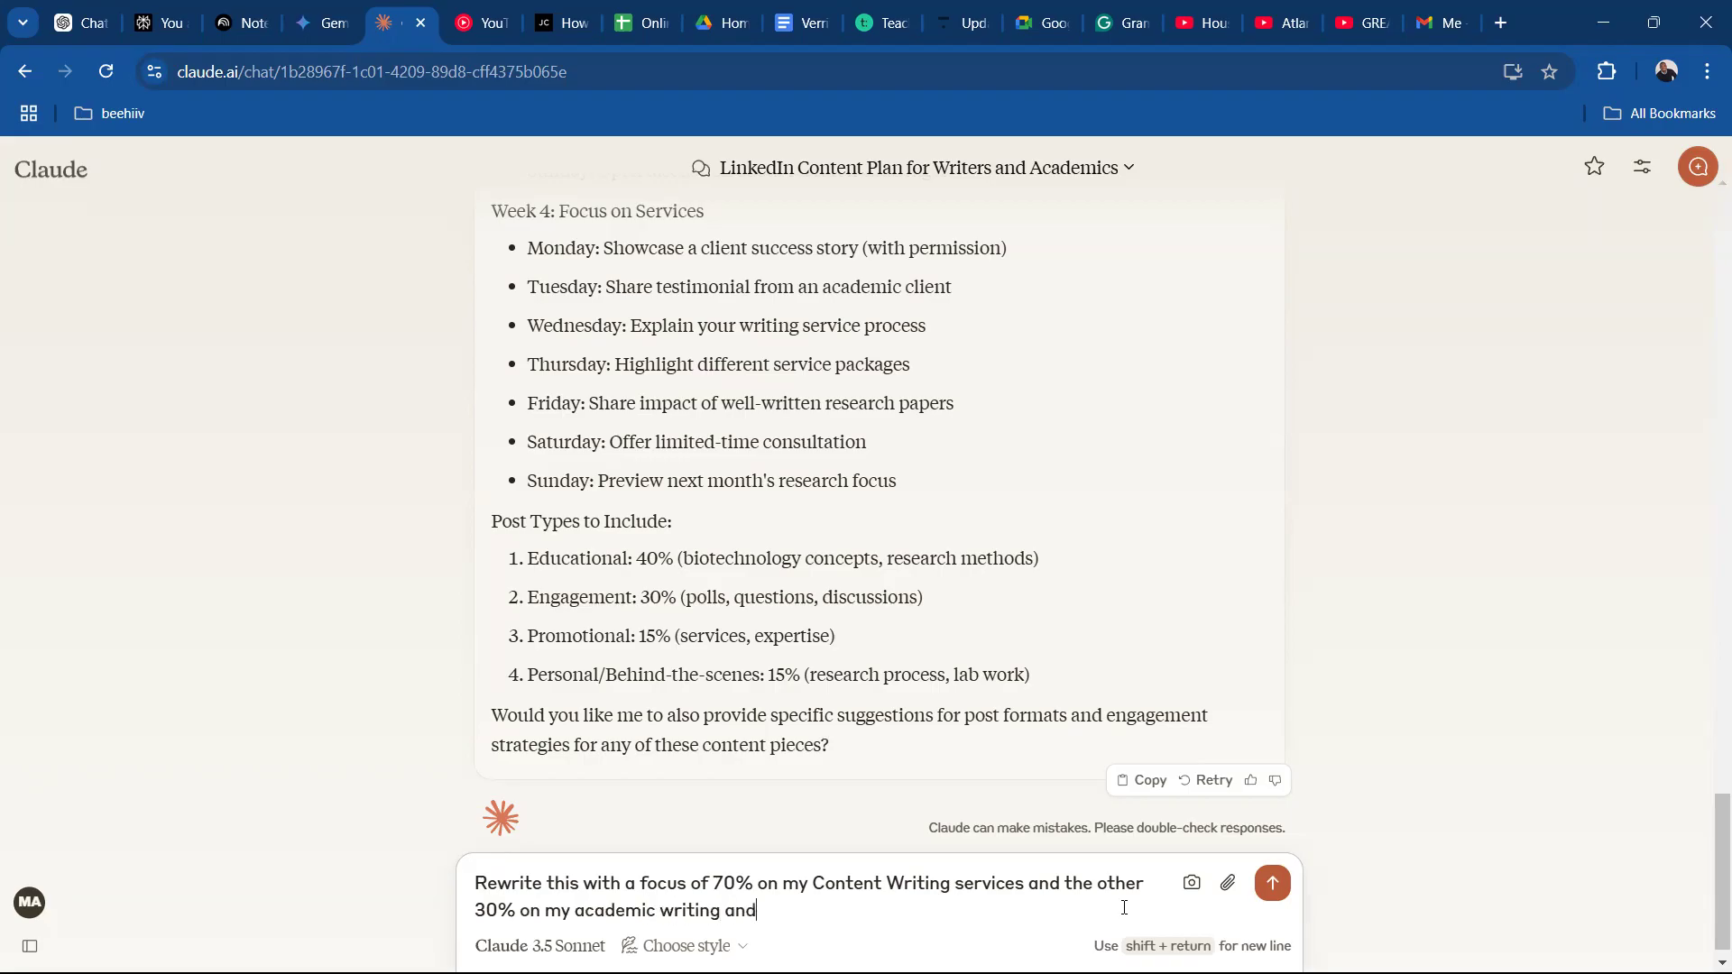
type(" research services")
Finish and send the request with "on my academic writing and research services", and review the rewritten plan back to Week 1.
key("Return")
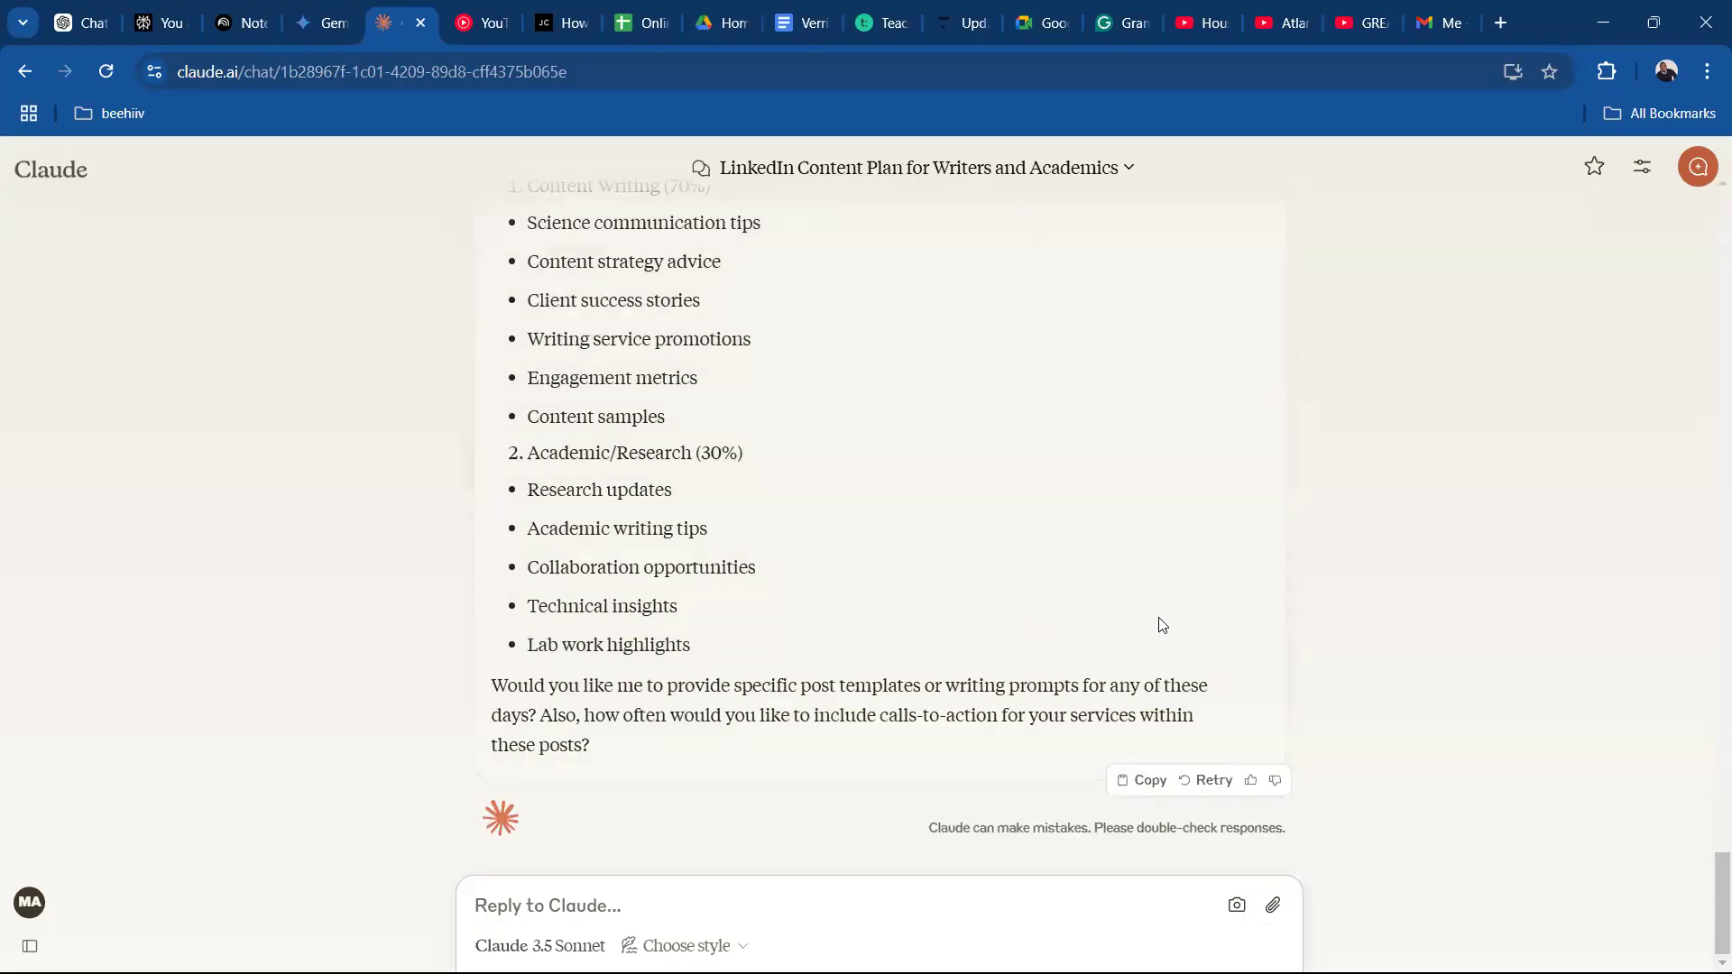
scroll(1706, 870, "up", 4)
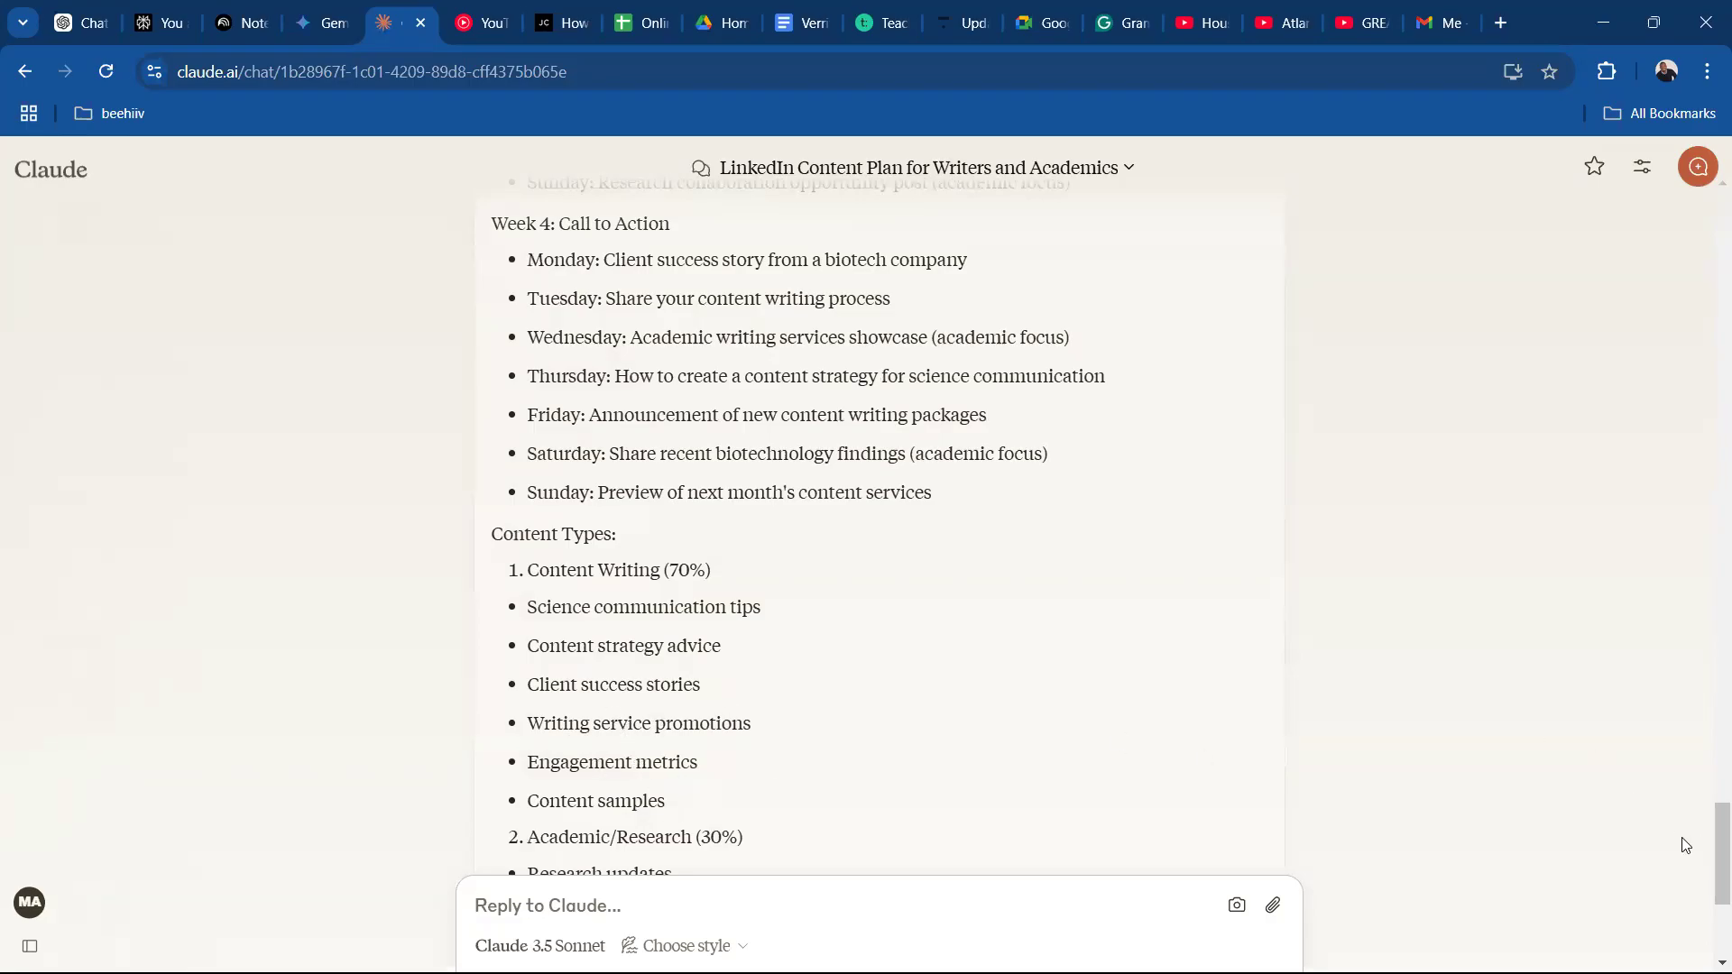
left_click_drag(1711, 846, 1708, 705)
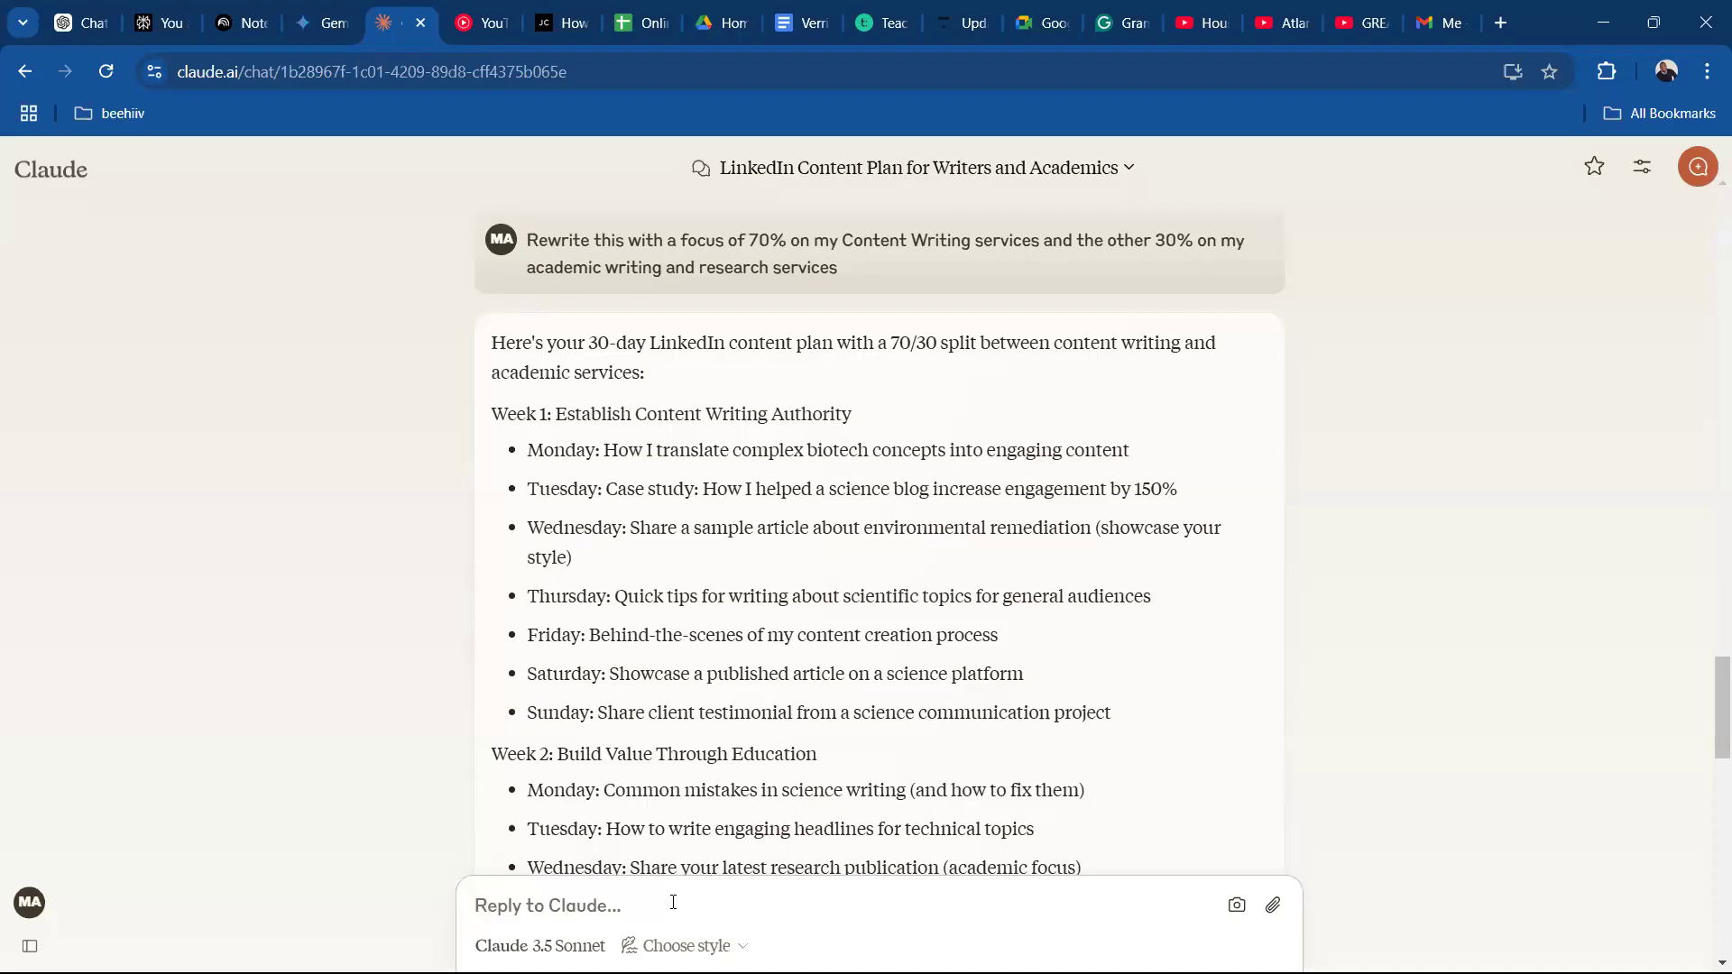
type("so fo")
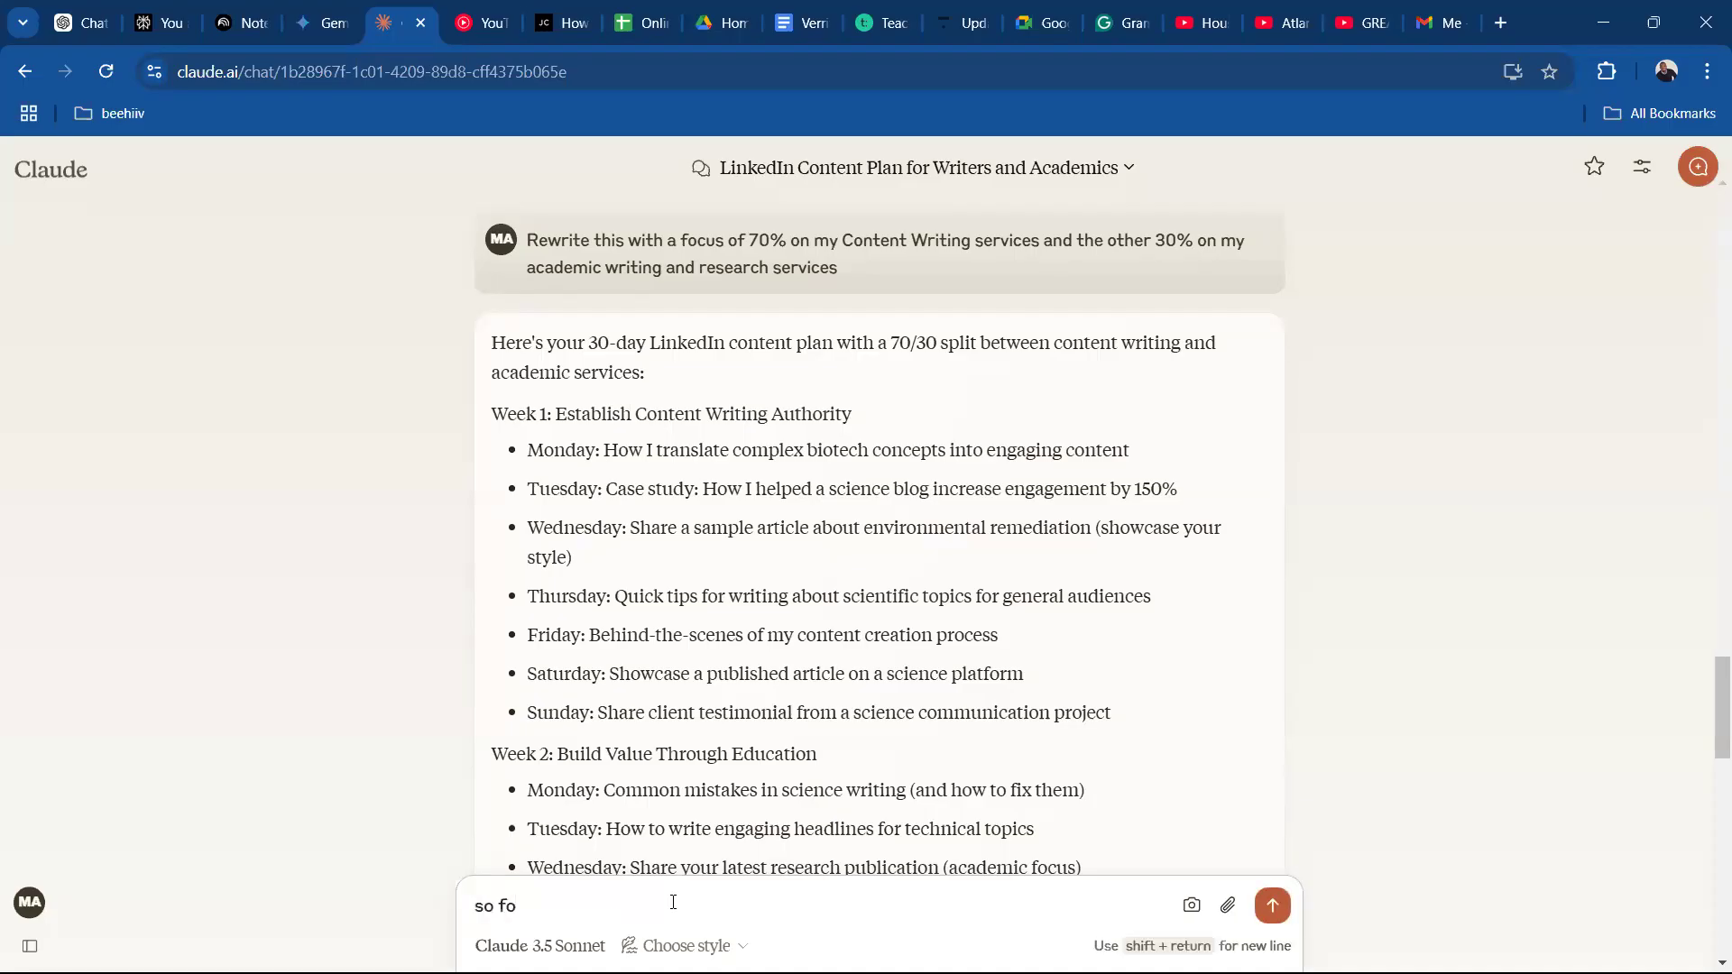
type("r")
key("BackSpace")
key("BackSpace")
key("BackSpace")
key("BackSpace")
key("BackSpace")
key("BackSpace")
key("BackSpace")
Begin a new message to Claude with "i am about to write".
type("i a")
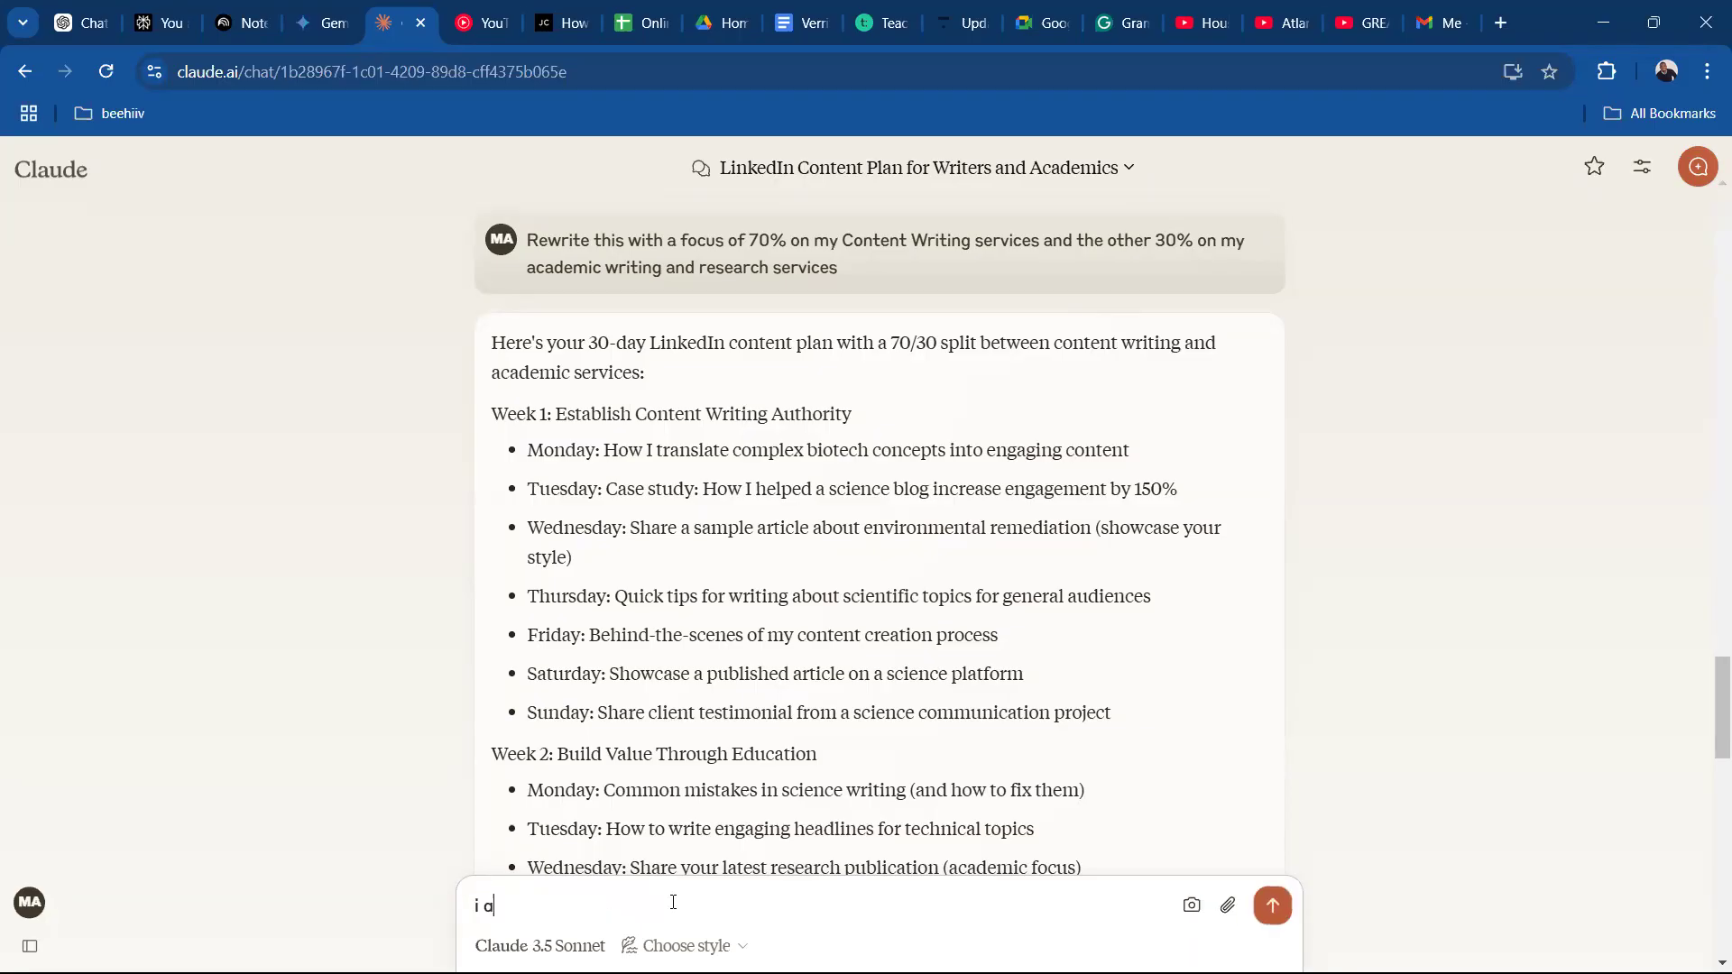
type("m abou")
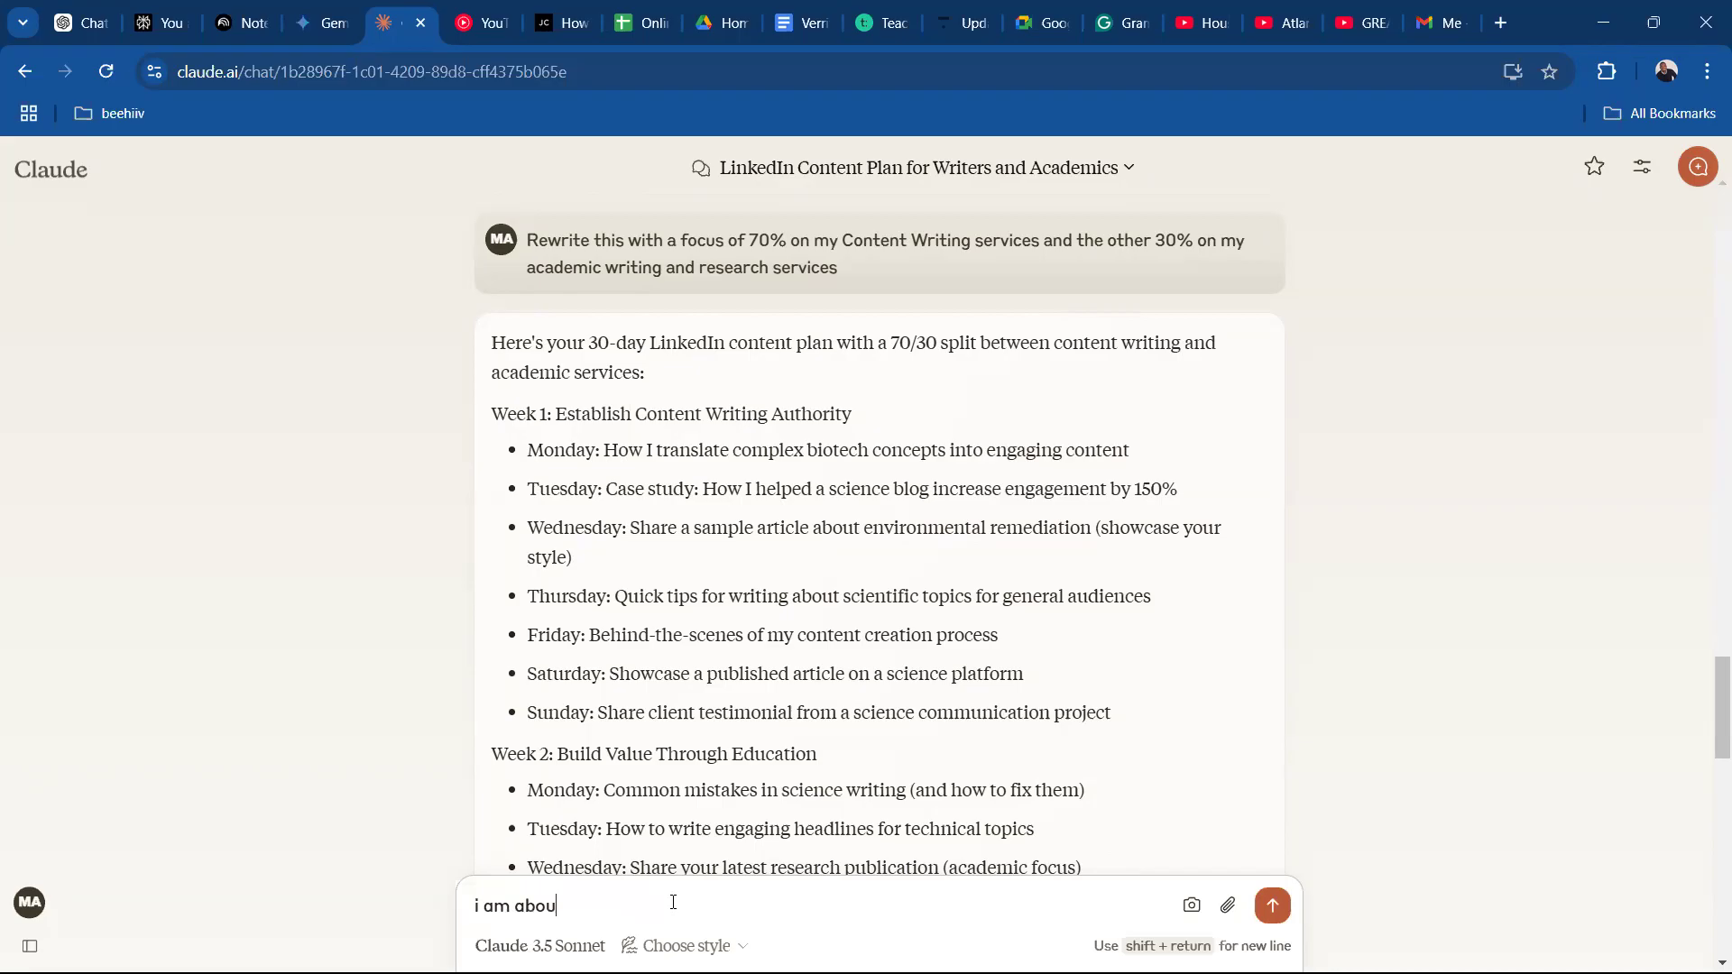
type("t to wrtie")
type("ite fo")
key("BackSpace")
key("BackSpace")
key("BackSpace")
key("BackSpace")
key("BackSpace")
key("BackSpace")
key("BackSpace")
type("ite for monday week")
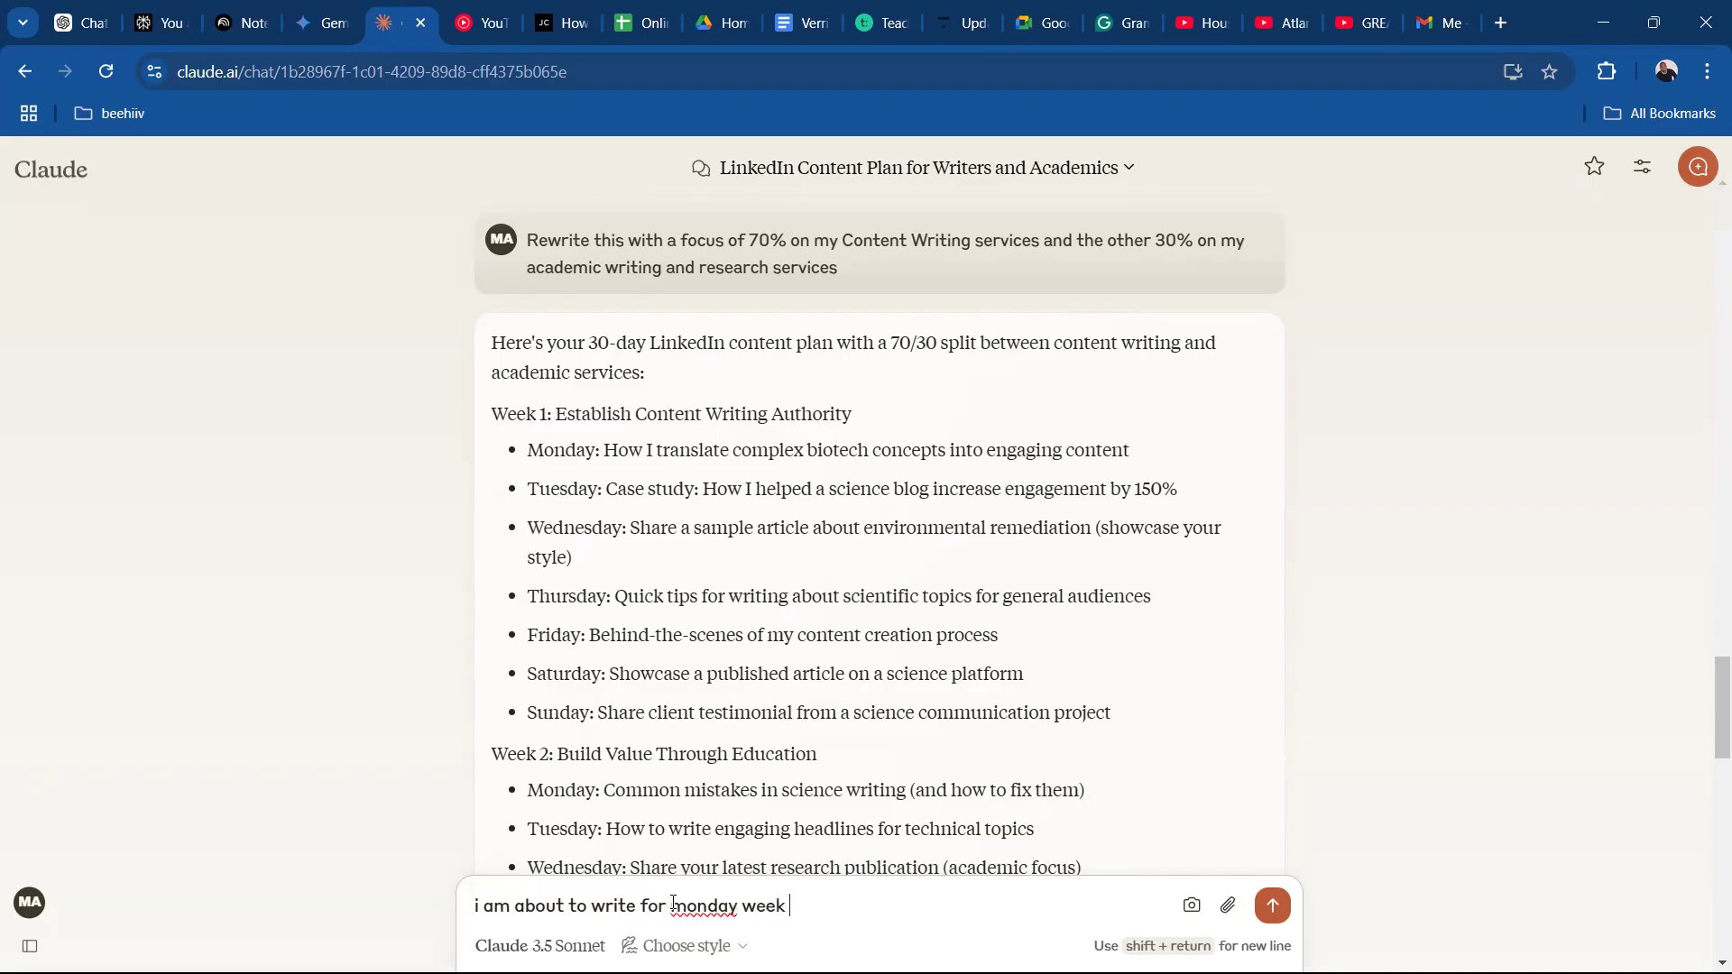
type(" 1, expand for me")
Finish the message with "for monday week 1, expand for me", send it, and view the generated LinkedIn post from its beginning.
key("Return")
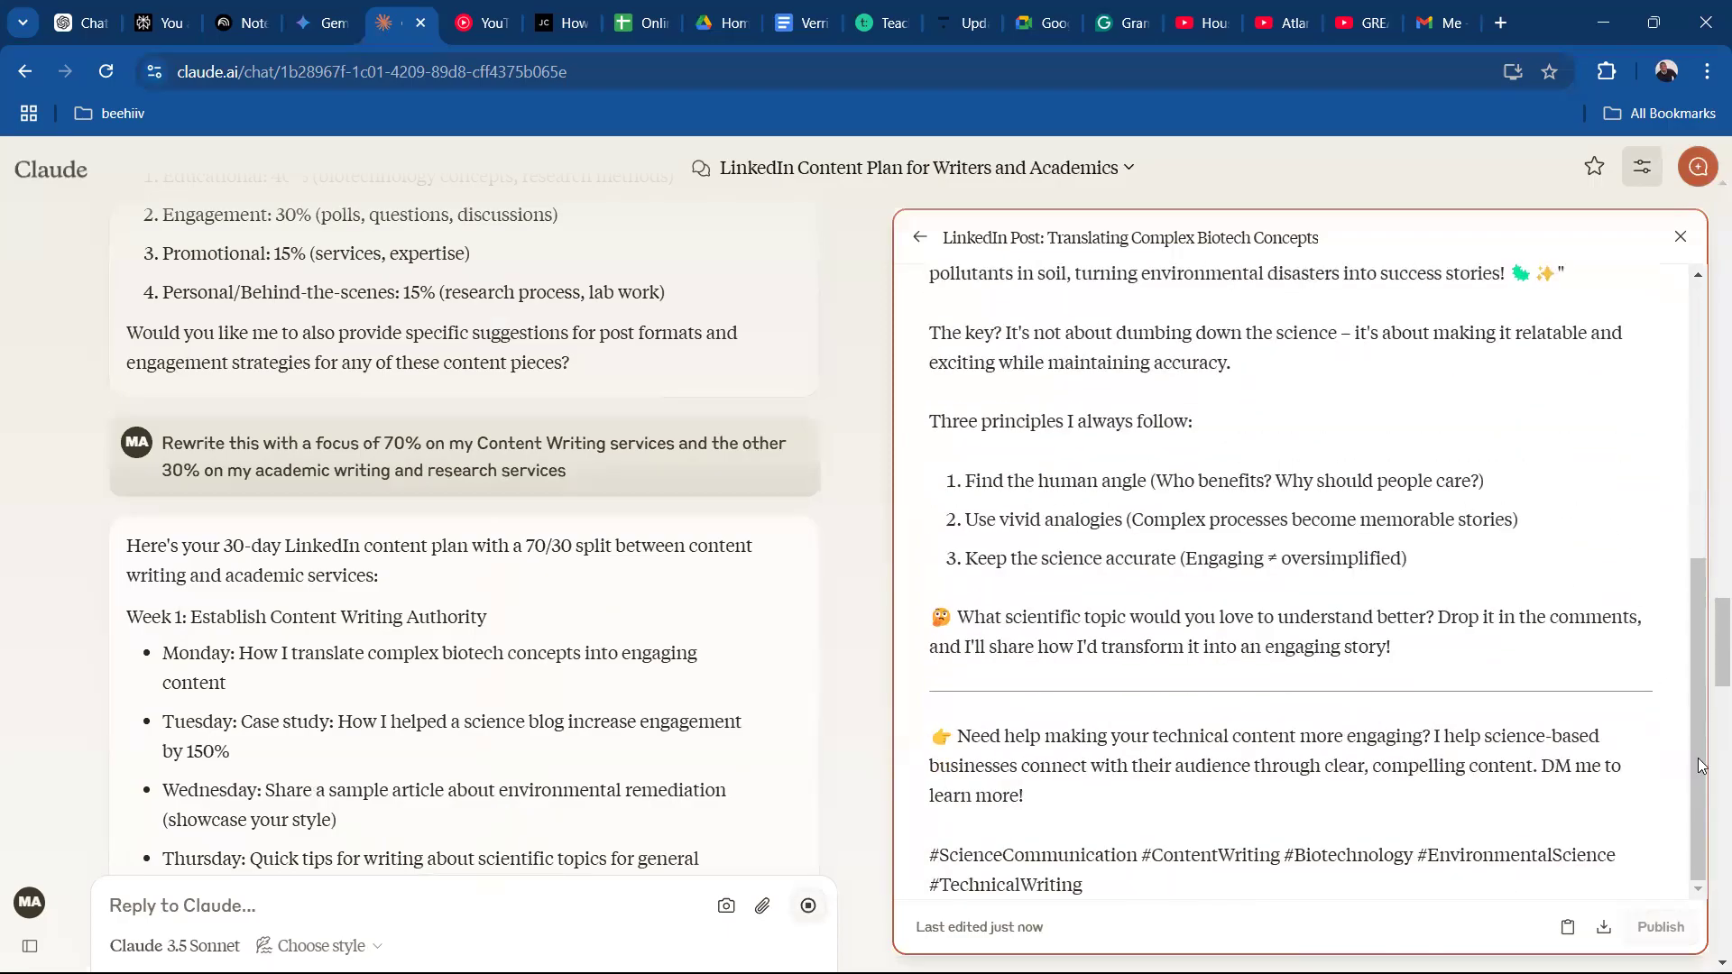
left_click_drag(1705, 681, 1702, 361)
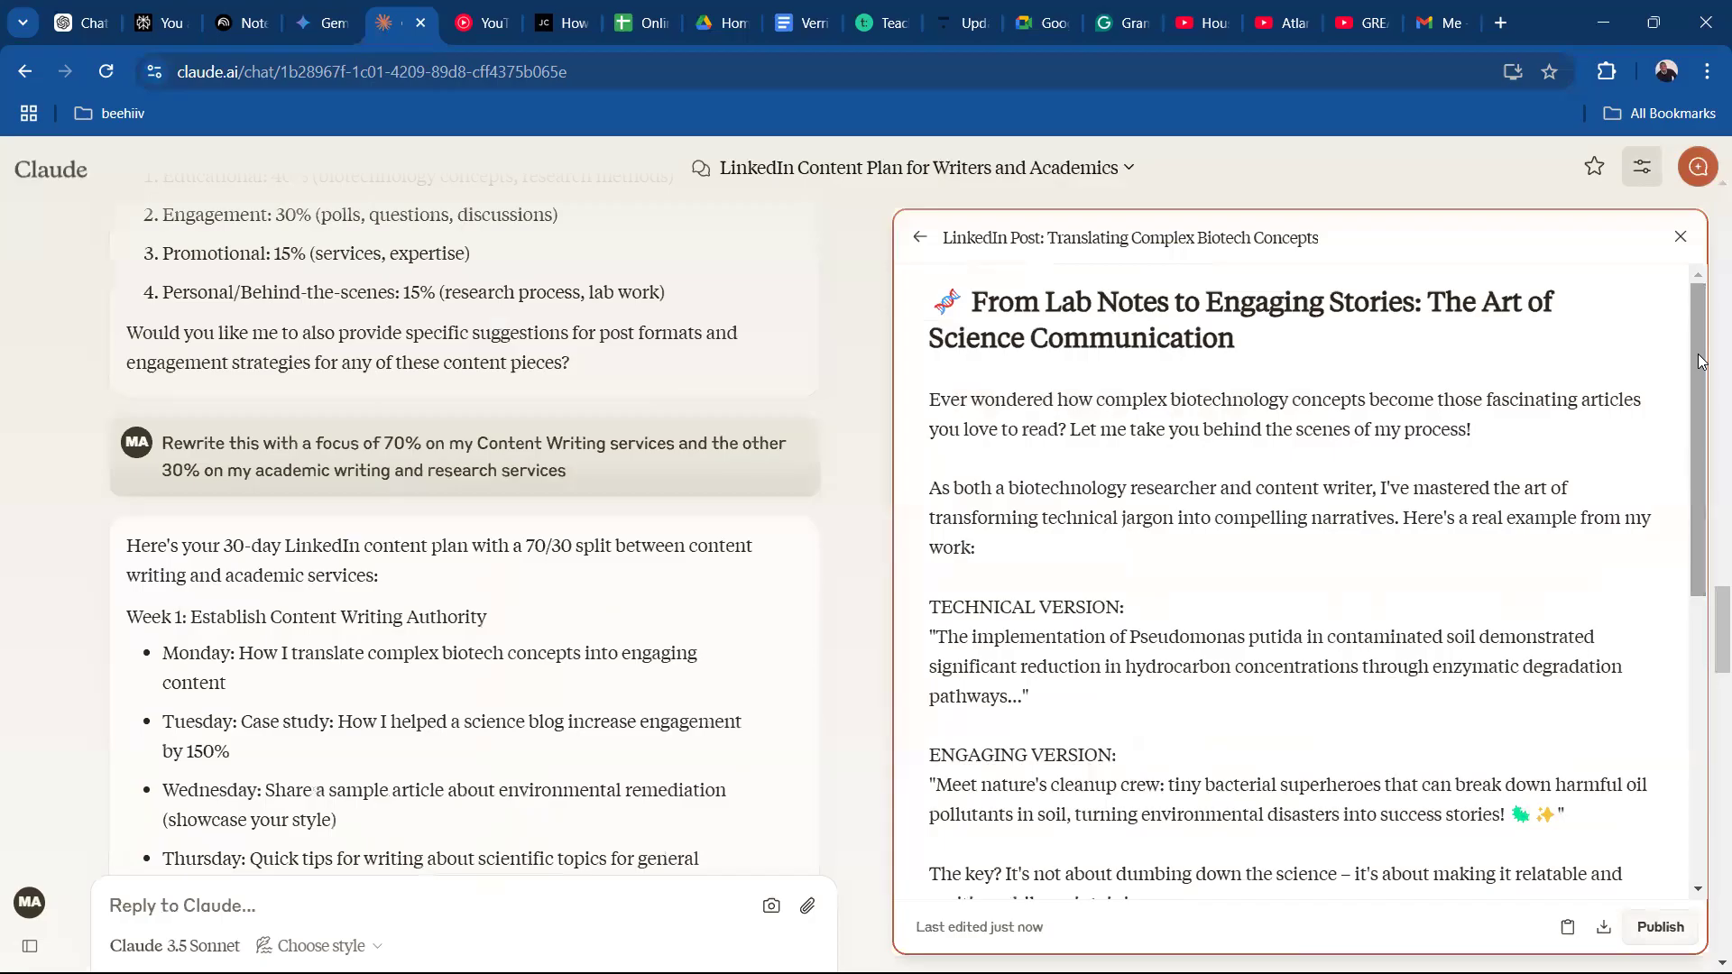
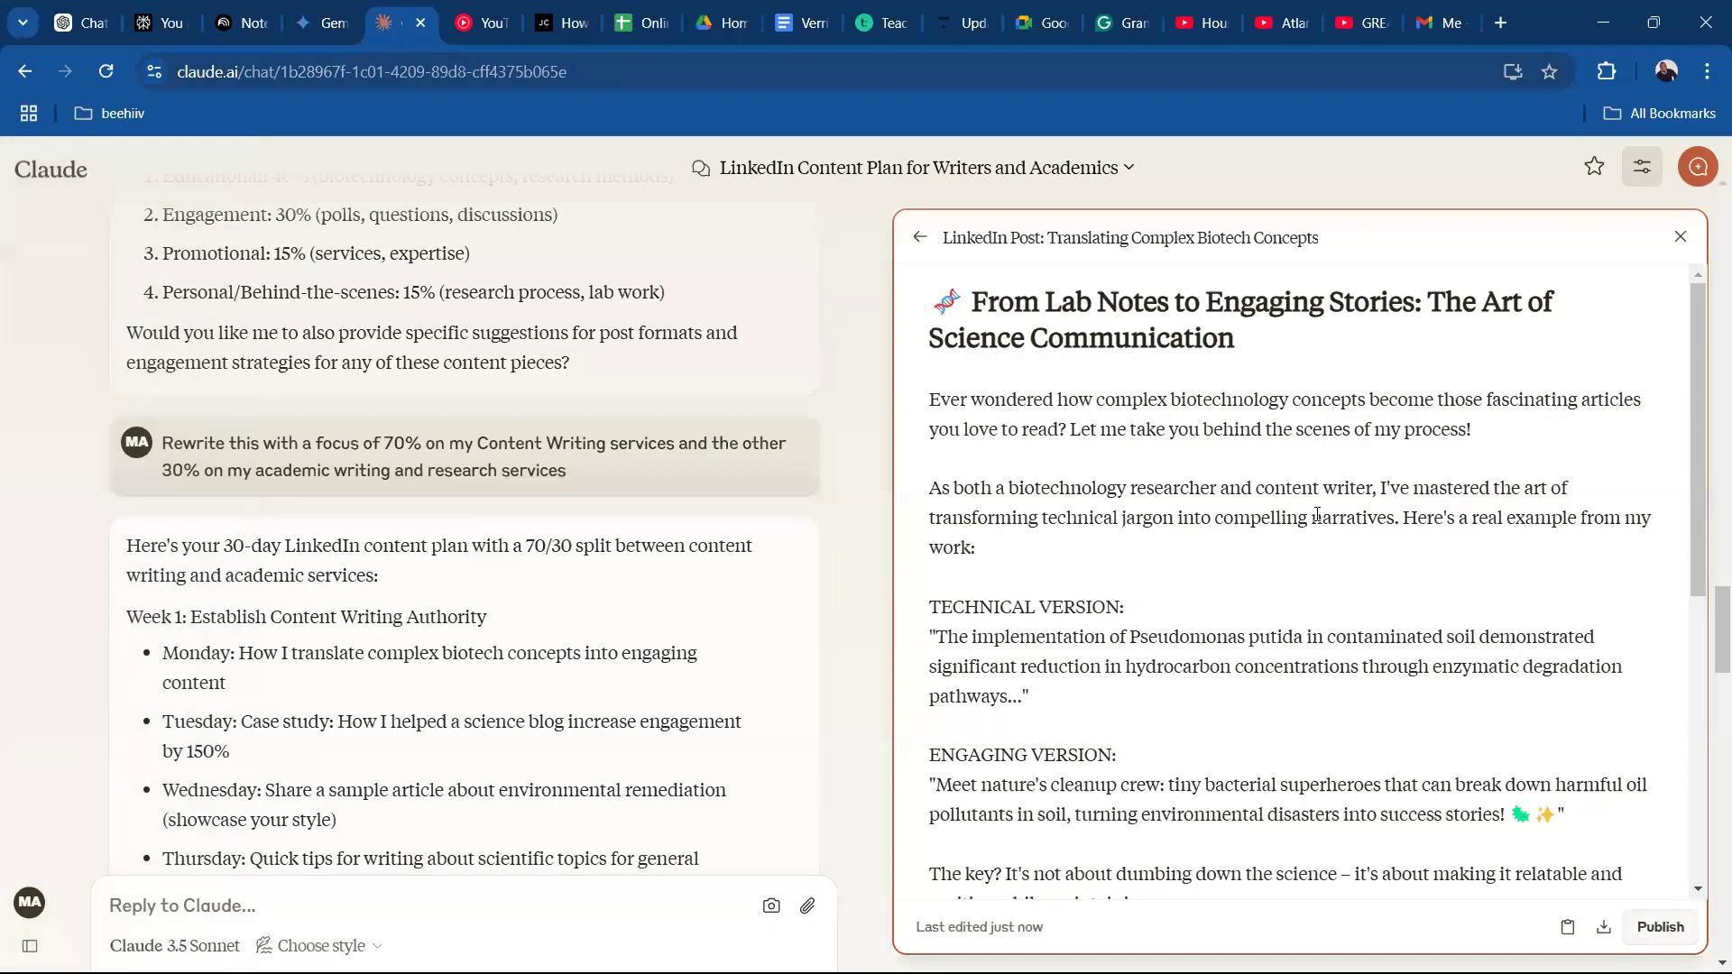
Copy the earlier answer about research niche, goals and writing services from the Claude conversation.
left_click_drag(1692, 357, 1675, 679)
scroll(1670, 605, "up", 6)
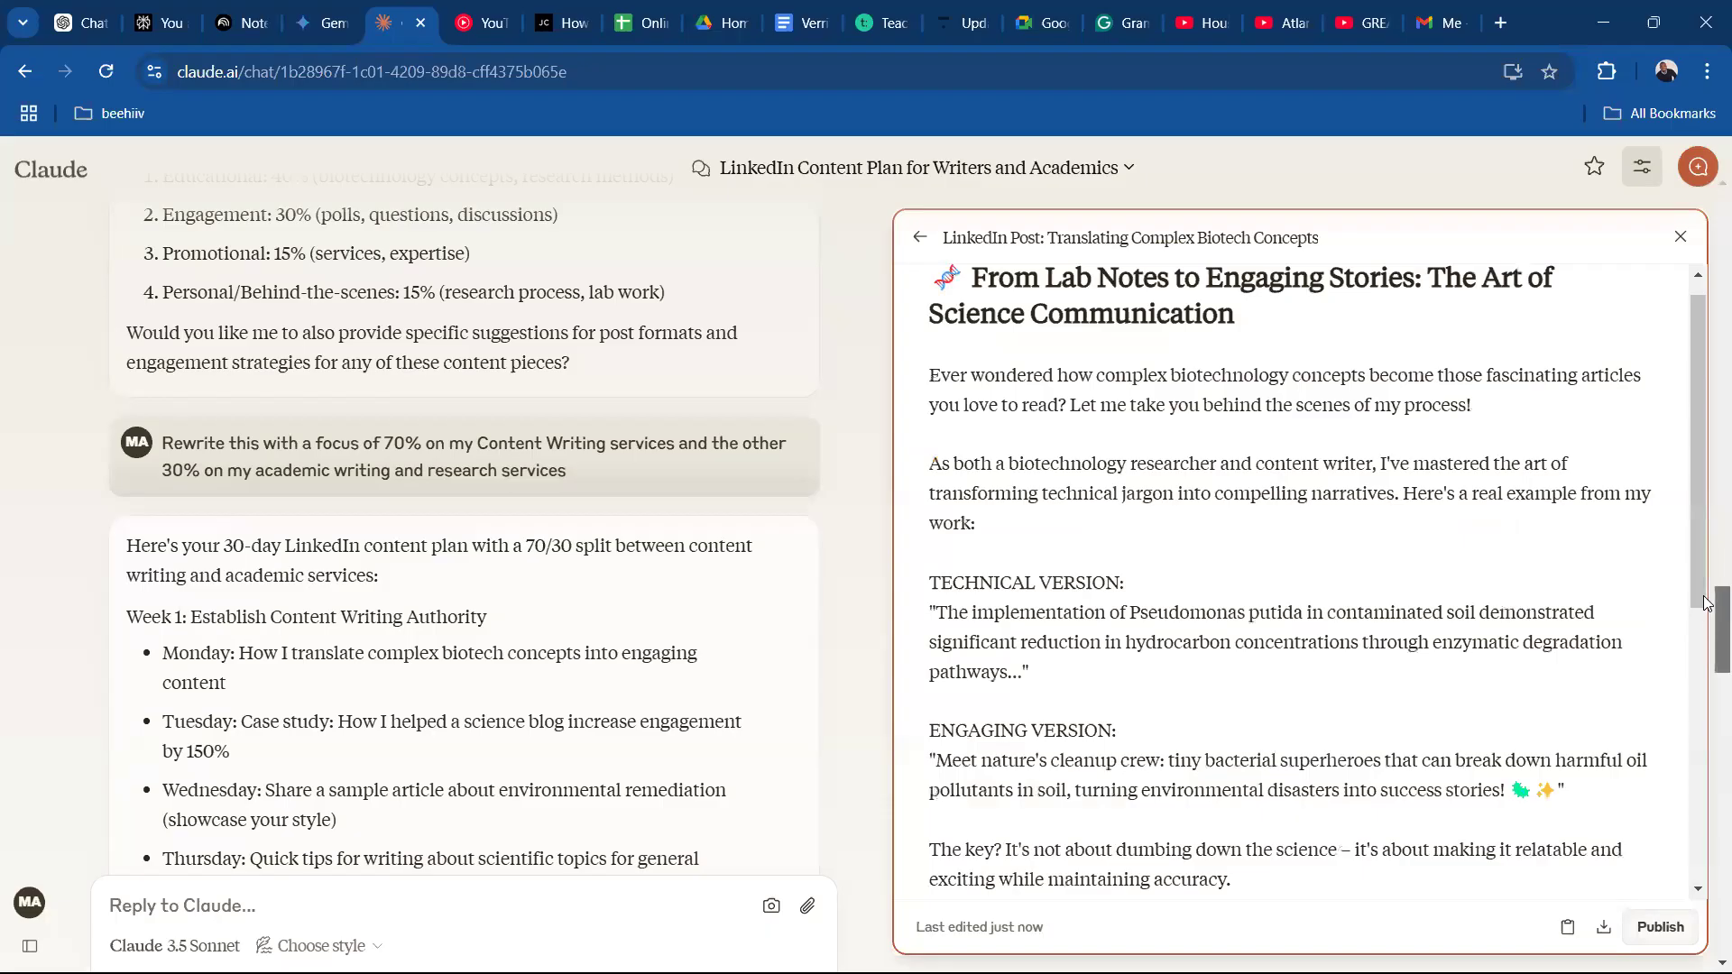
scroll(567, 592, "up", 5)
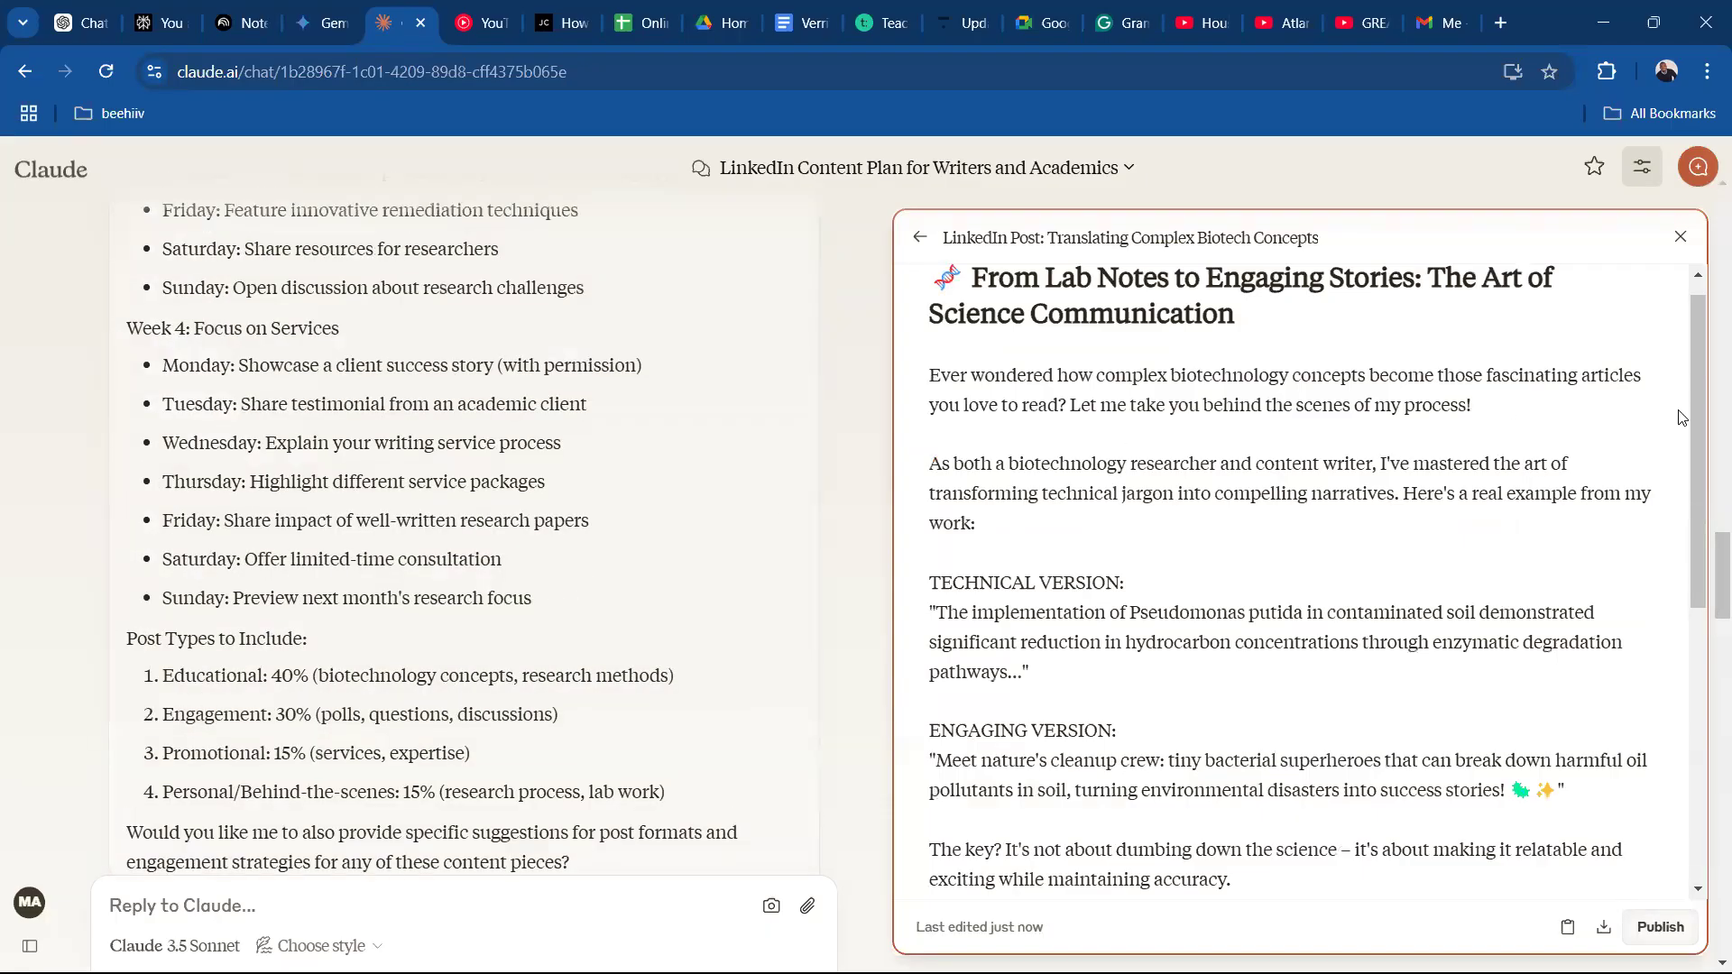
left_click_drag(1705, 564, 1705, 523)
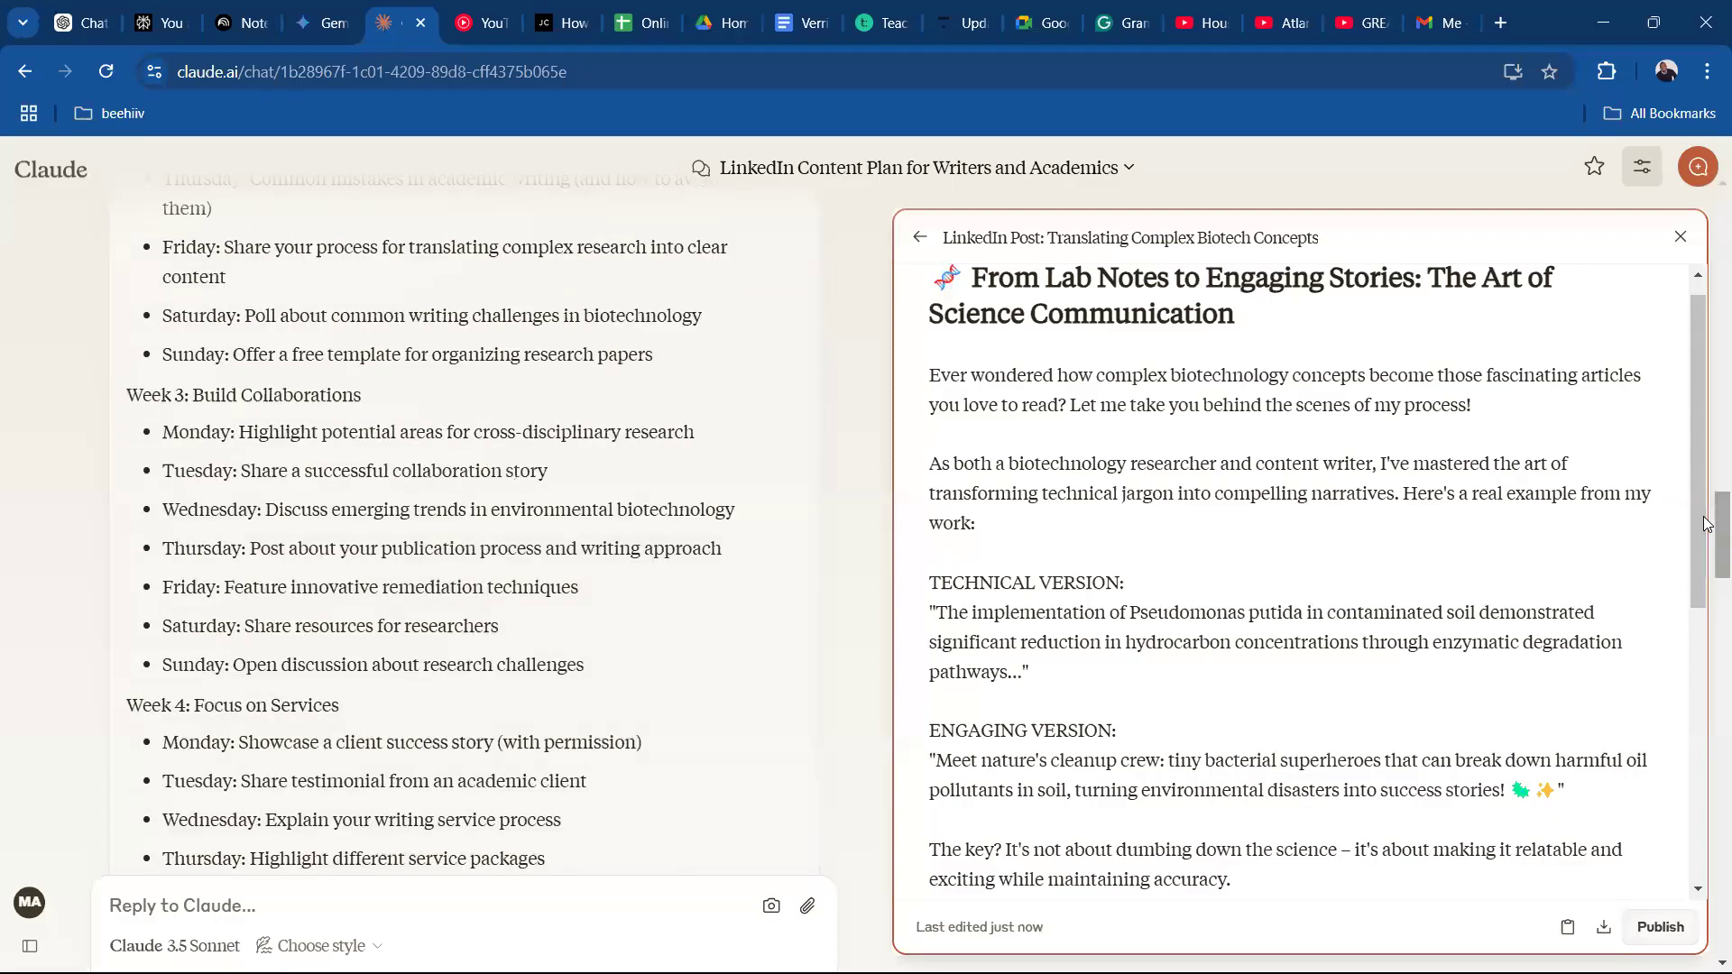
left_click_drag(1714, 552, 1707, 407)
left_click_drag(456, 738, 158, 581)
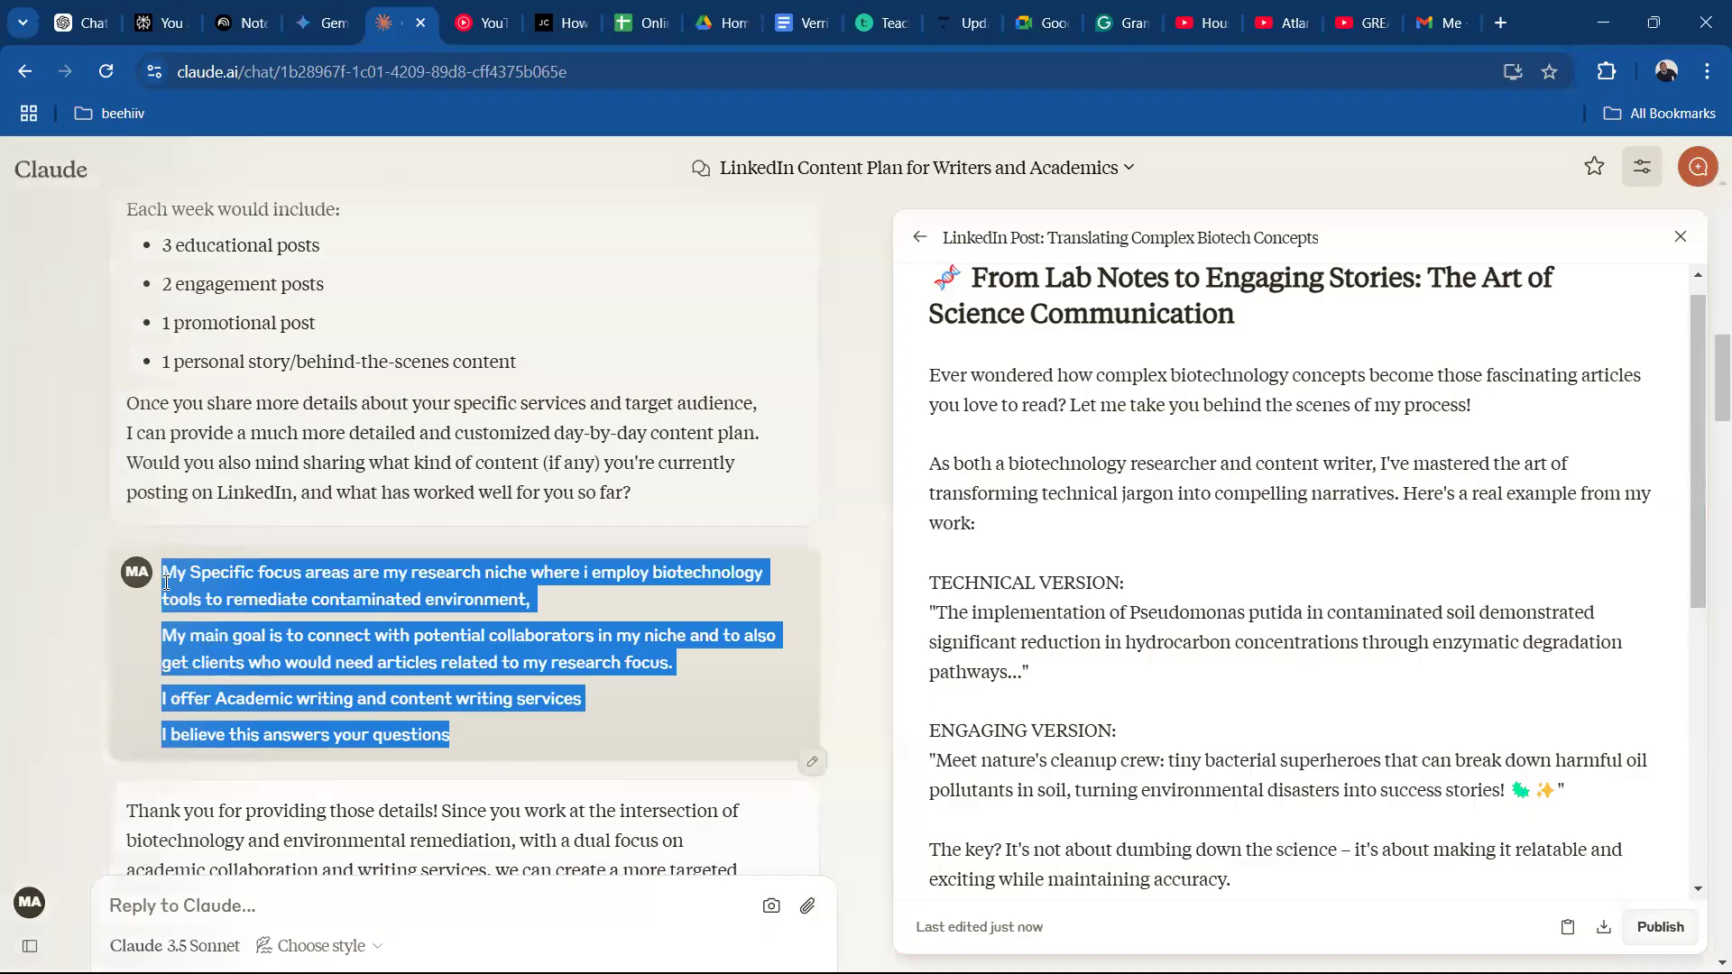
Switch to Perplexity, paste the copied answer as a follow-up, append "creating a more refined plan for me", and copy and send the full message.
left_click(163, 22)
left_click(500, 915)
key("ctrl+v")
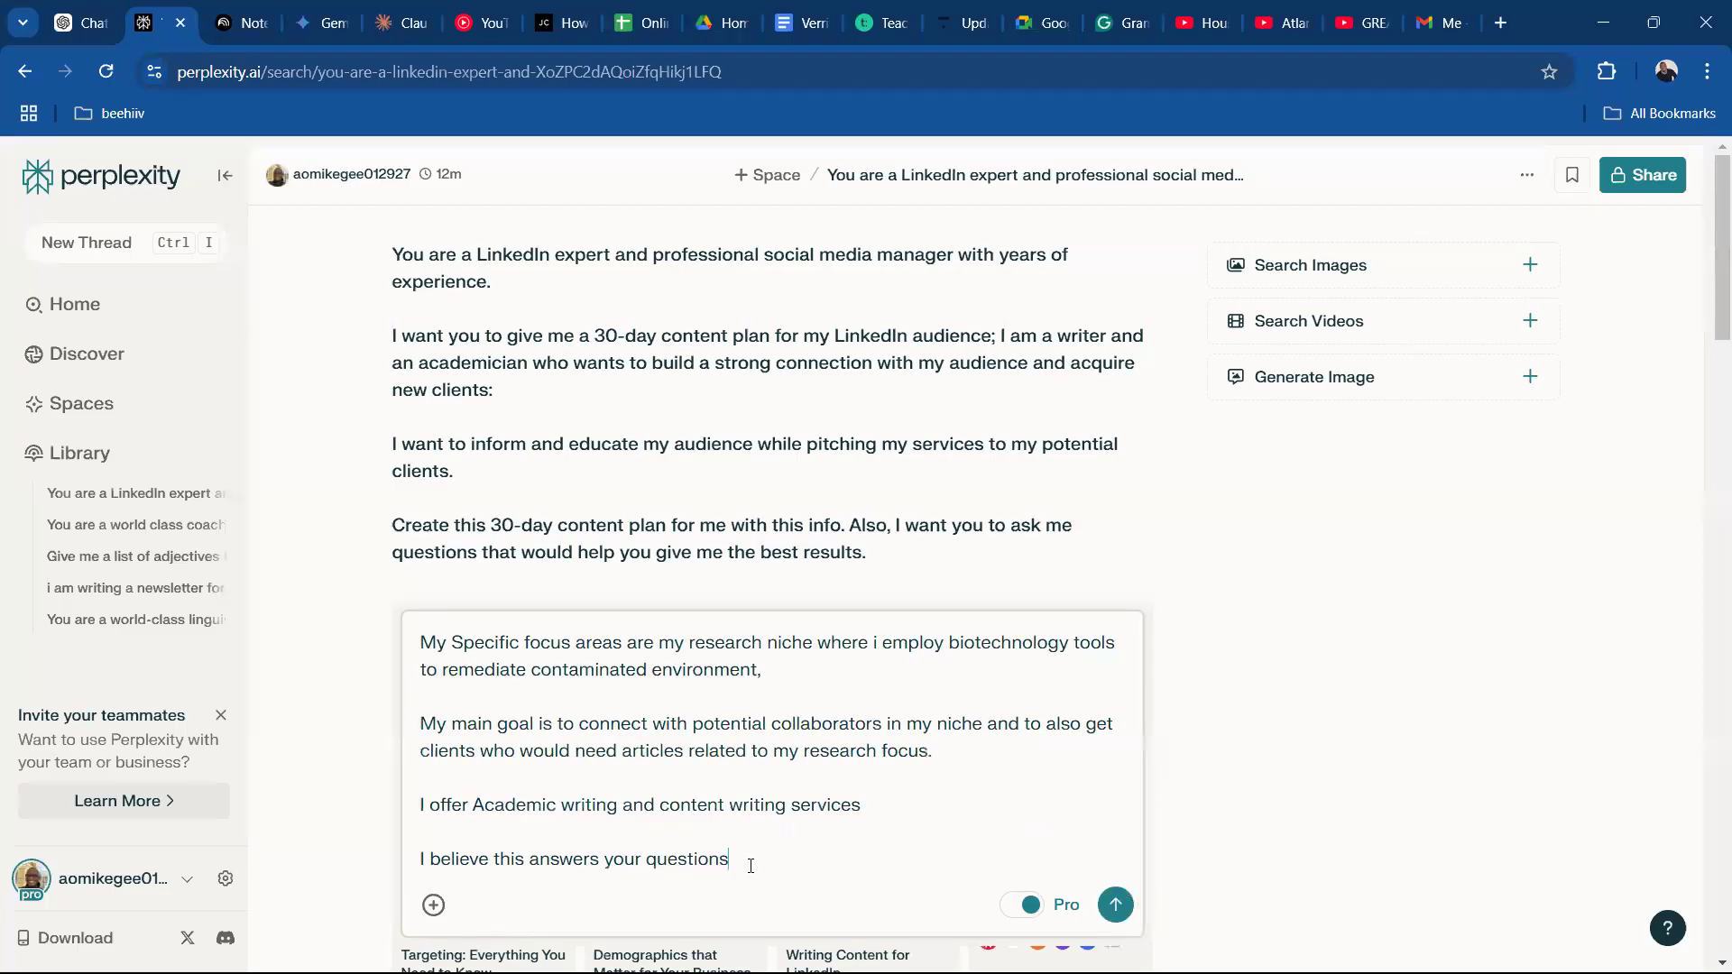
type("creating a more refined p")
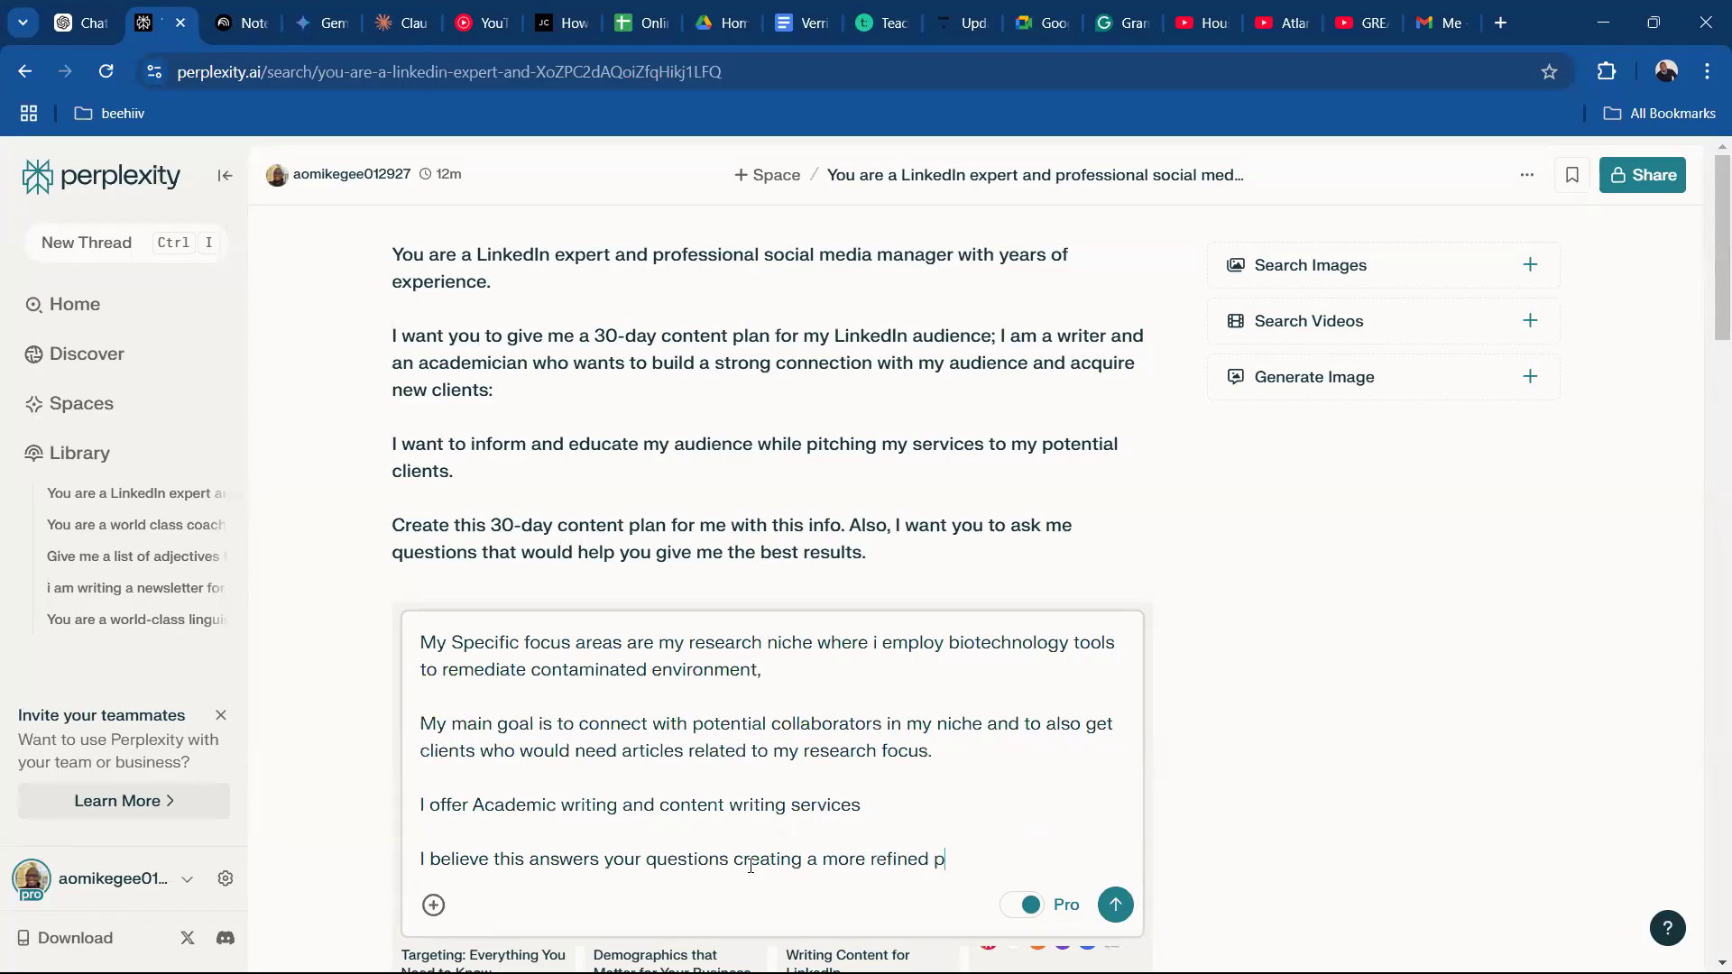
type("lan for me")
key("ctrl+a")
key("Return")
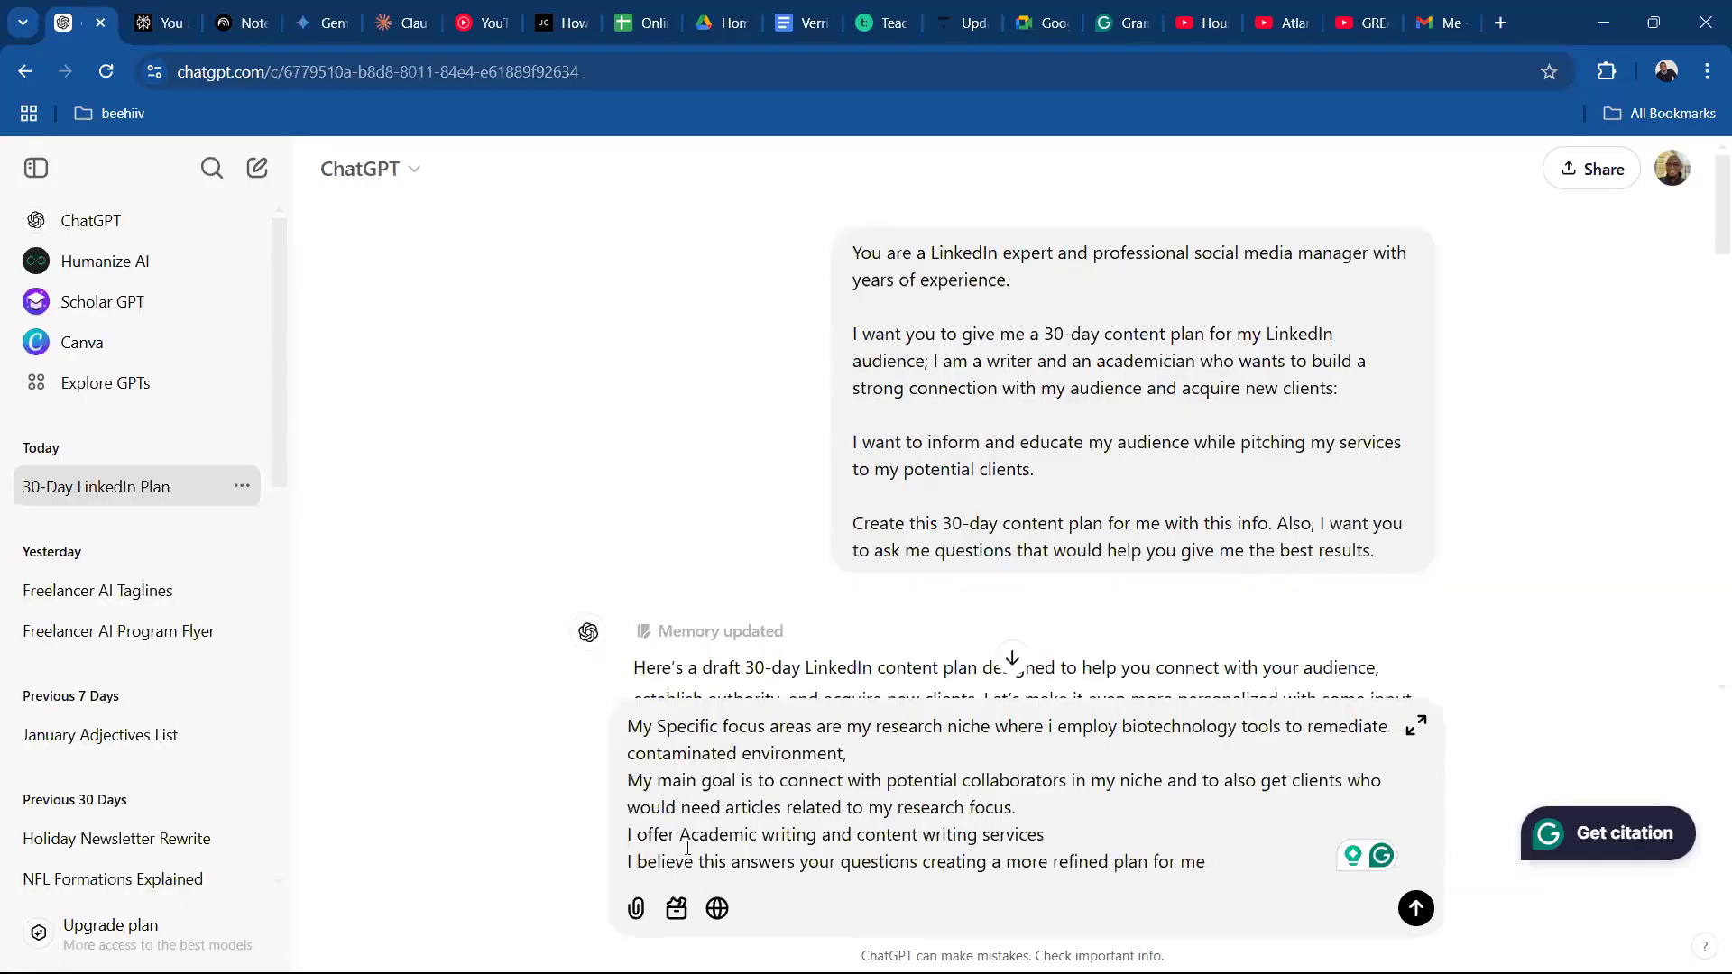
Send the same extended answer in the 30-day LinkedIn plan conversations in ChatGPT and Gemini.
key("Return")
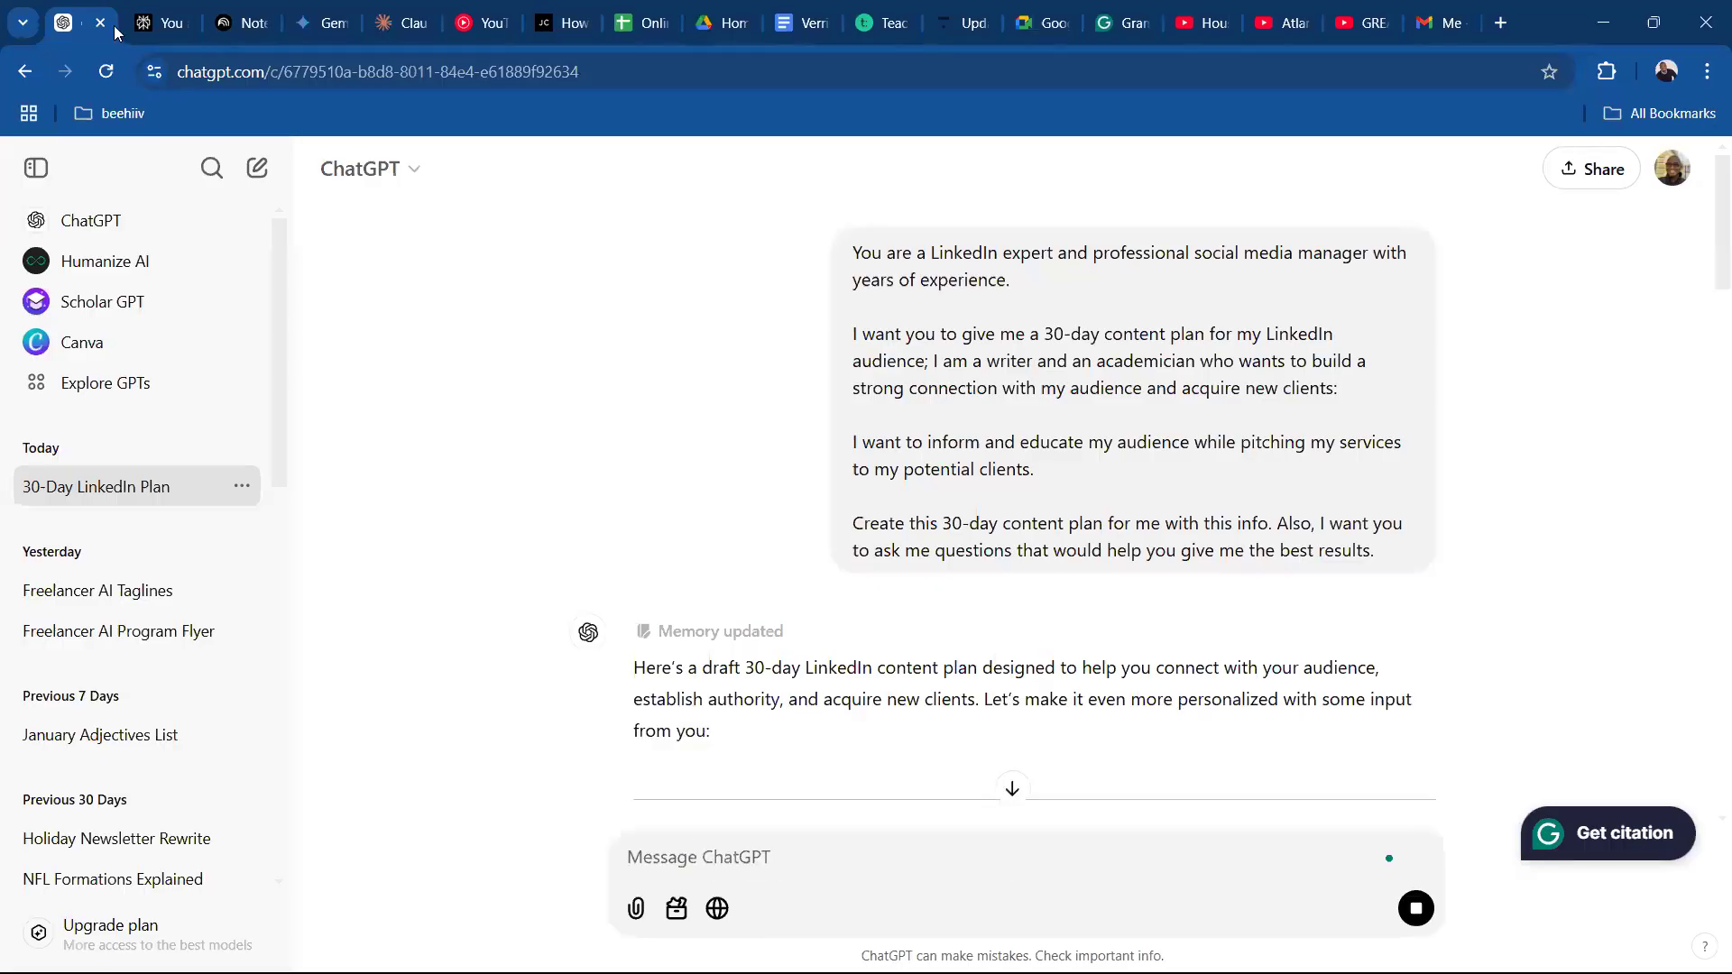
left_click(323, 25)
left_click(748, 884)
key("ctrl+v")
key("Return")
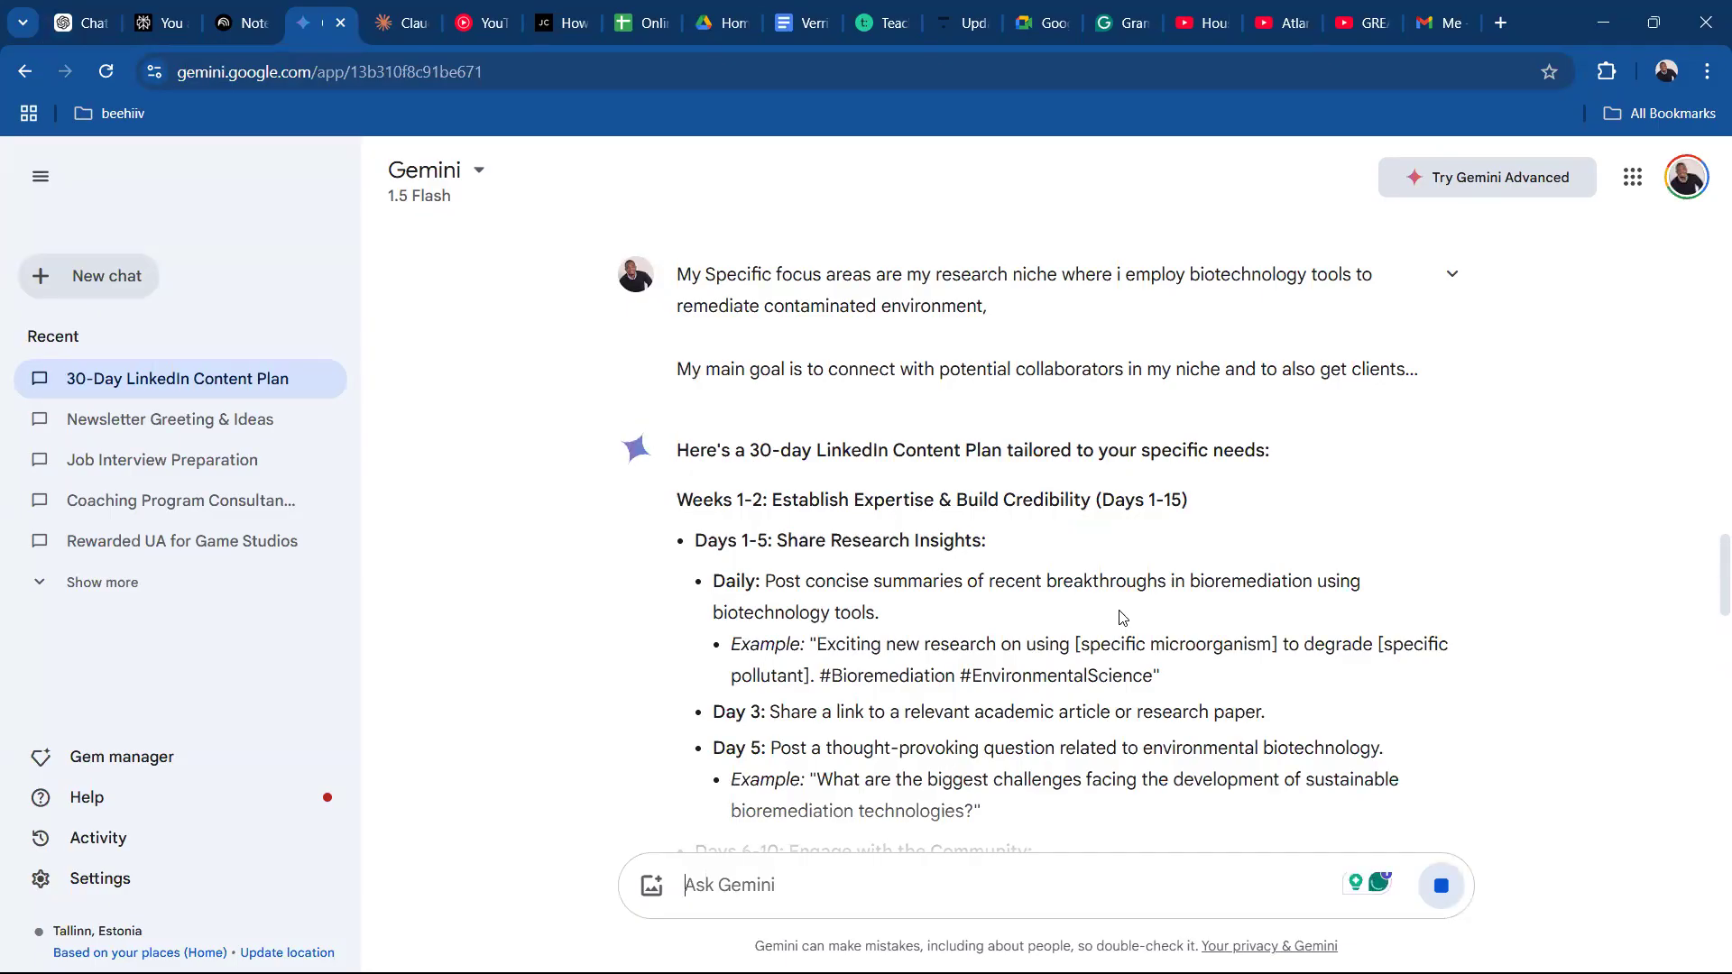
Return to Perplexity, open the sent query for editing, and add a new paragraph starting with "making the split 70%".
left_click(171, 22)
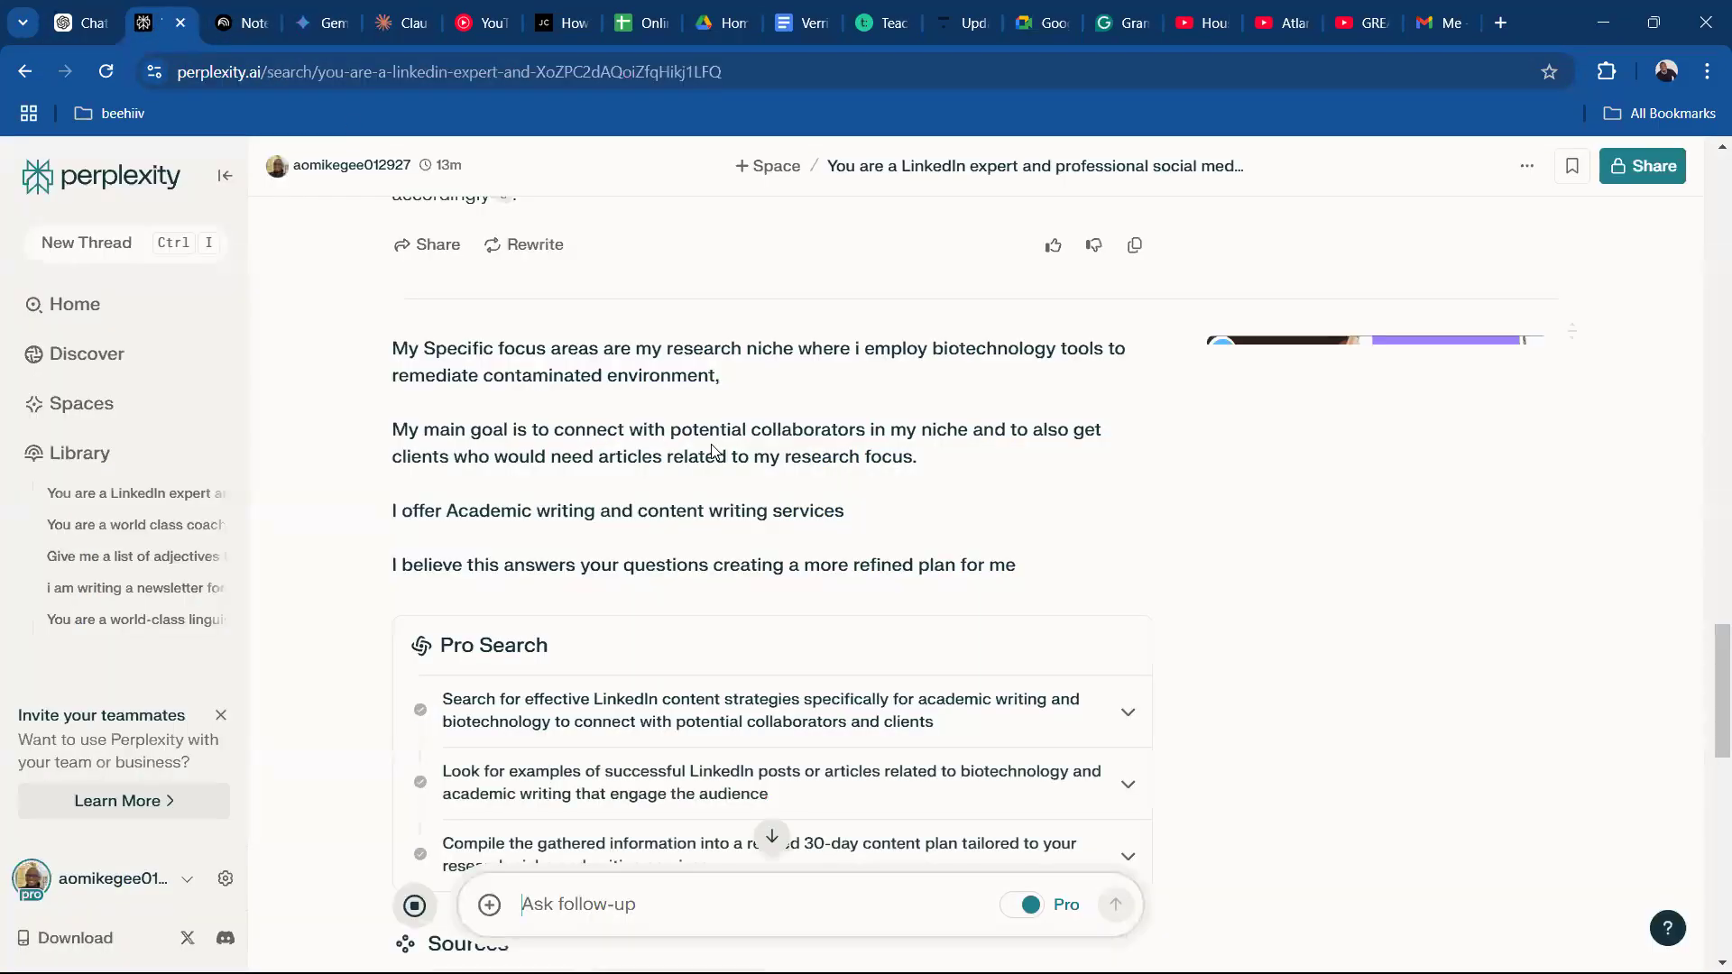
left_click_drag(1721, 723, 1708, 654)
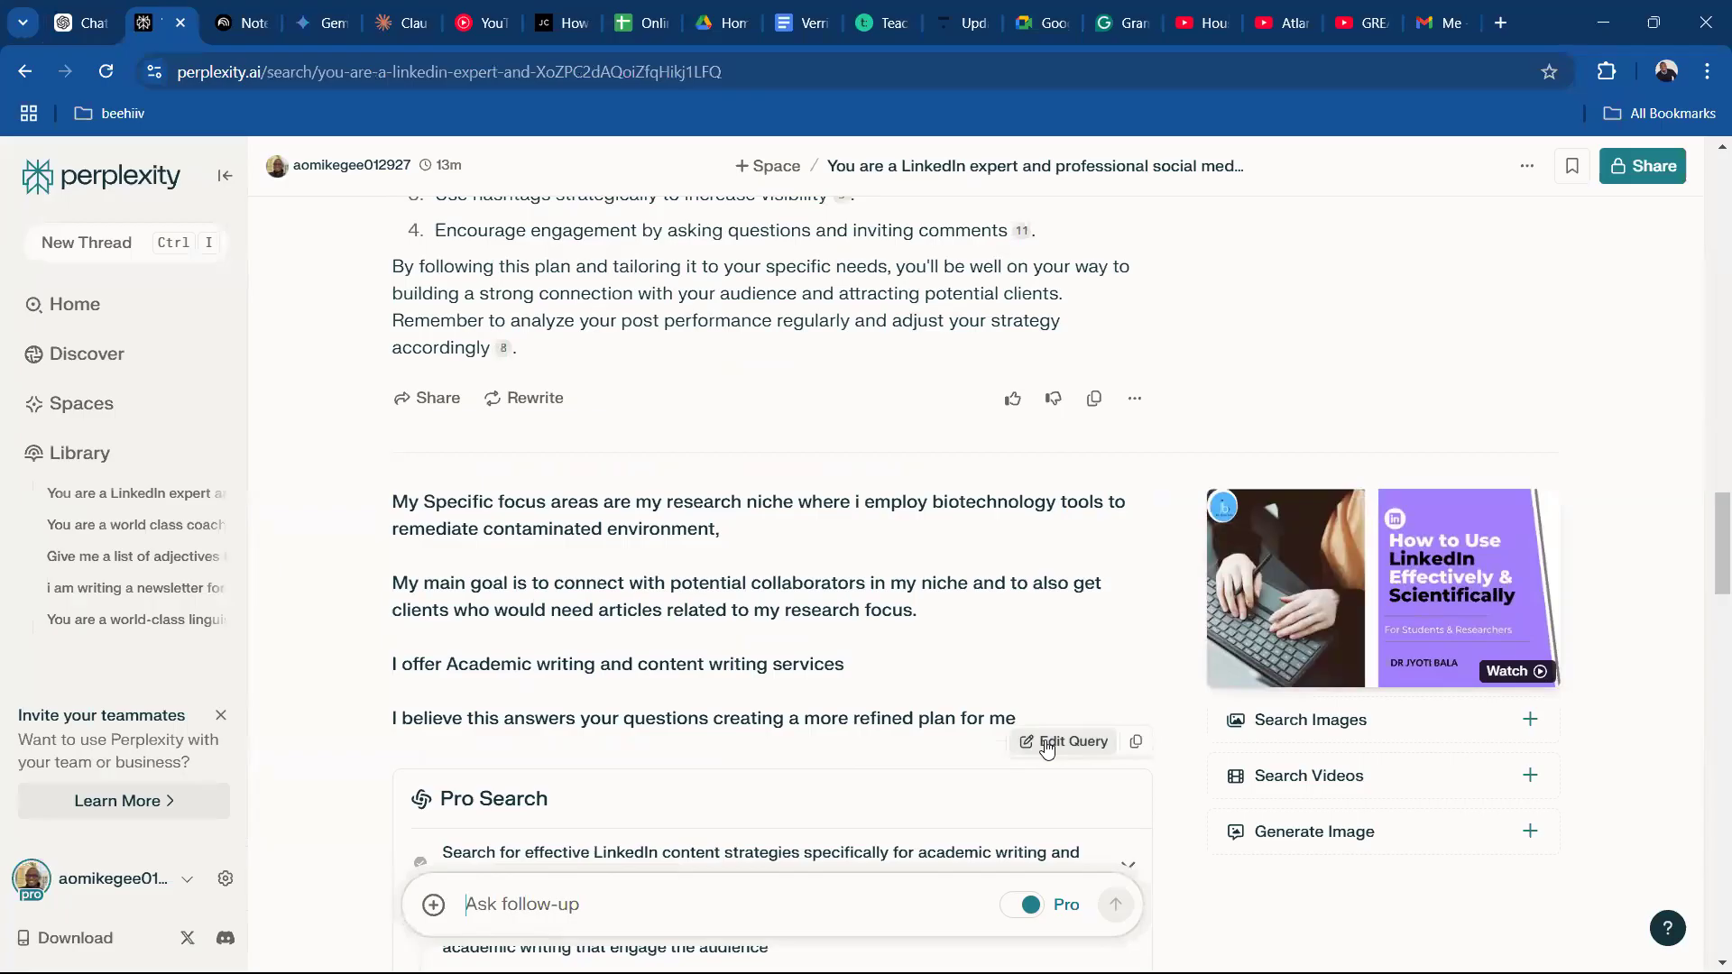
left_click(1051, 744)
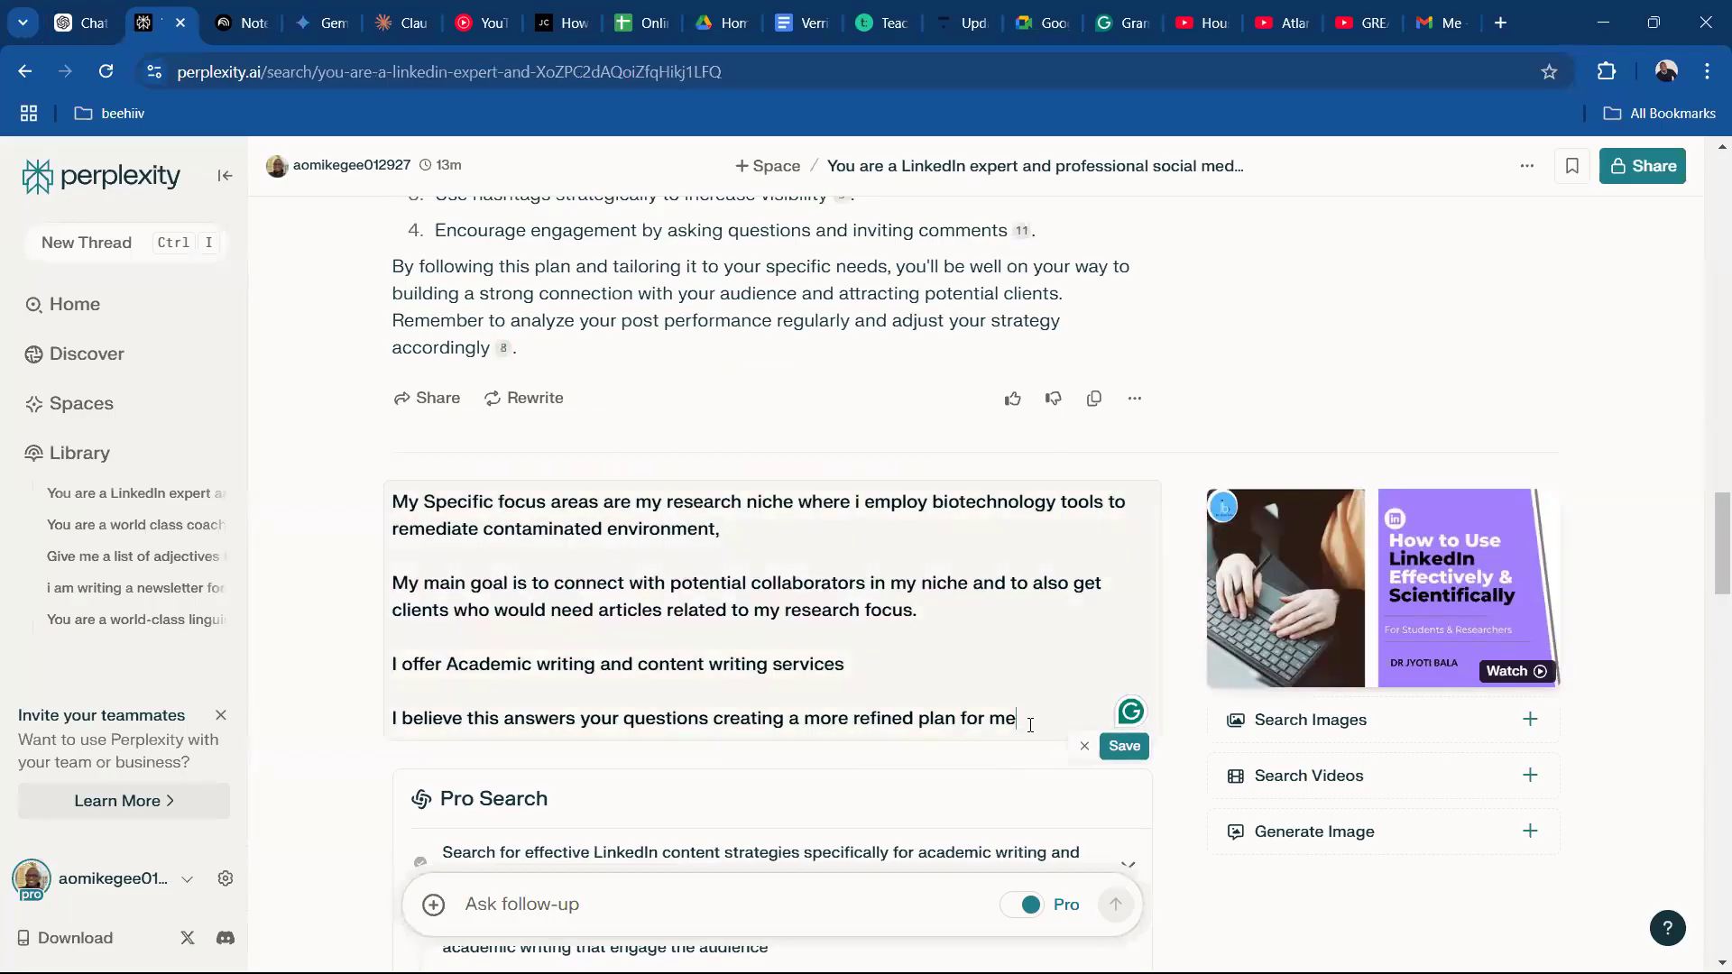
key("Return")
key("Return")
type("making the split")
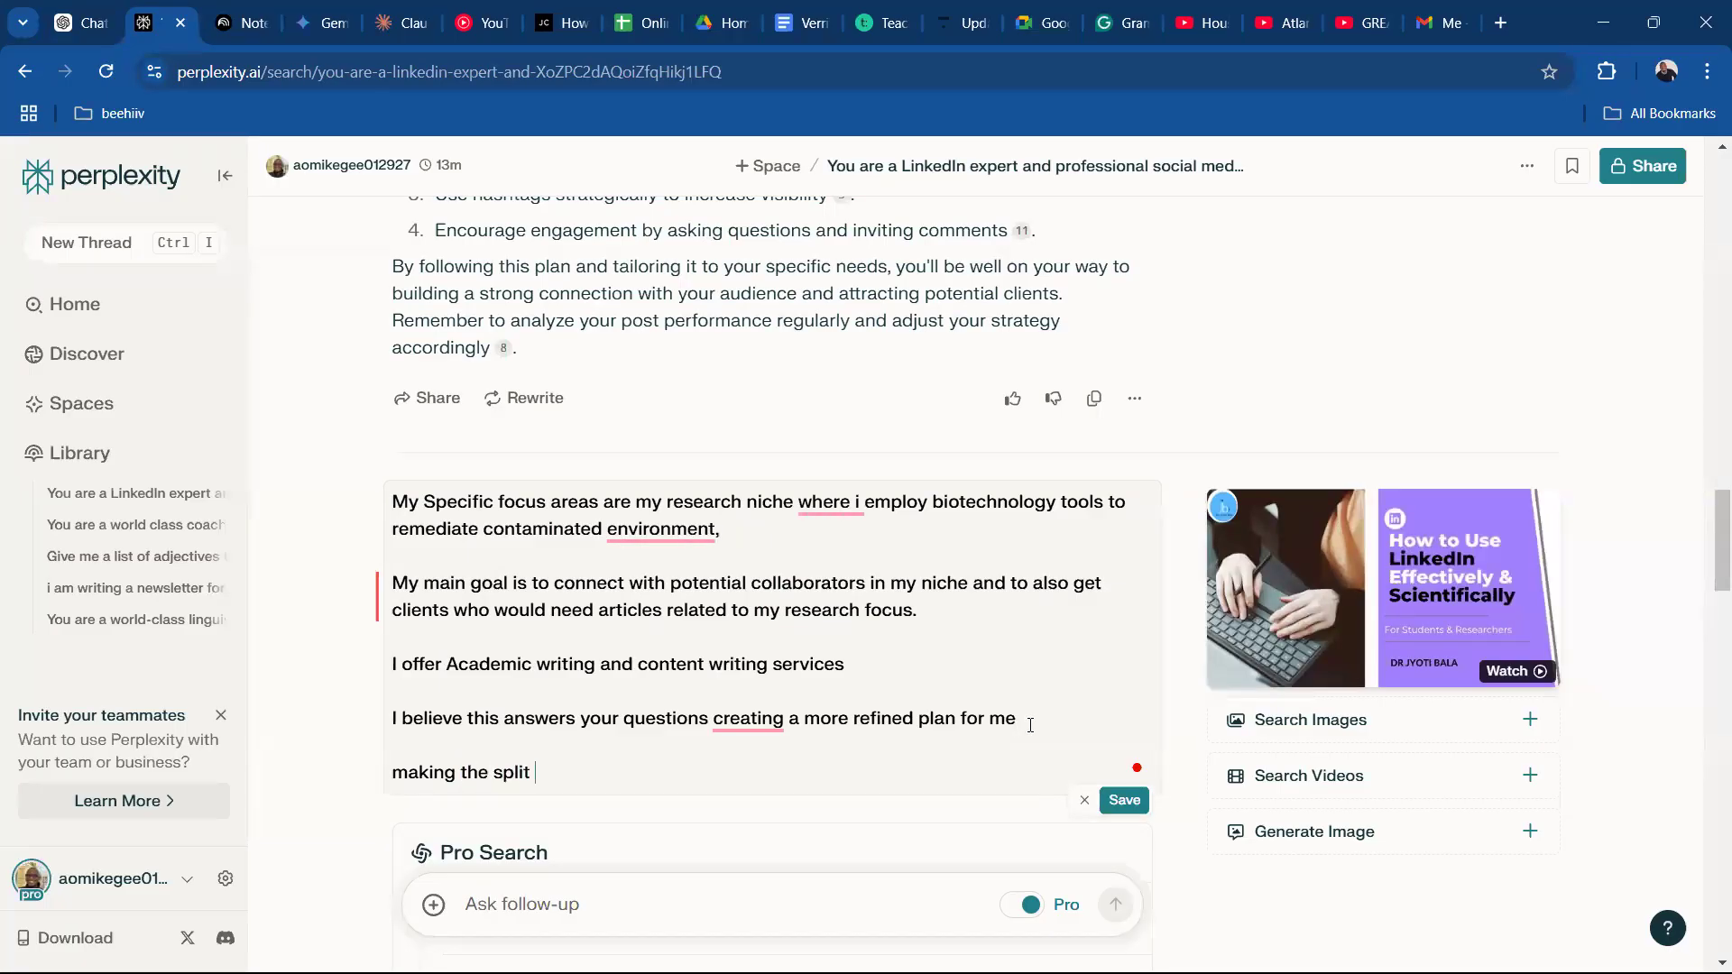
type(" 70% ")
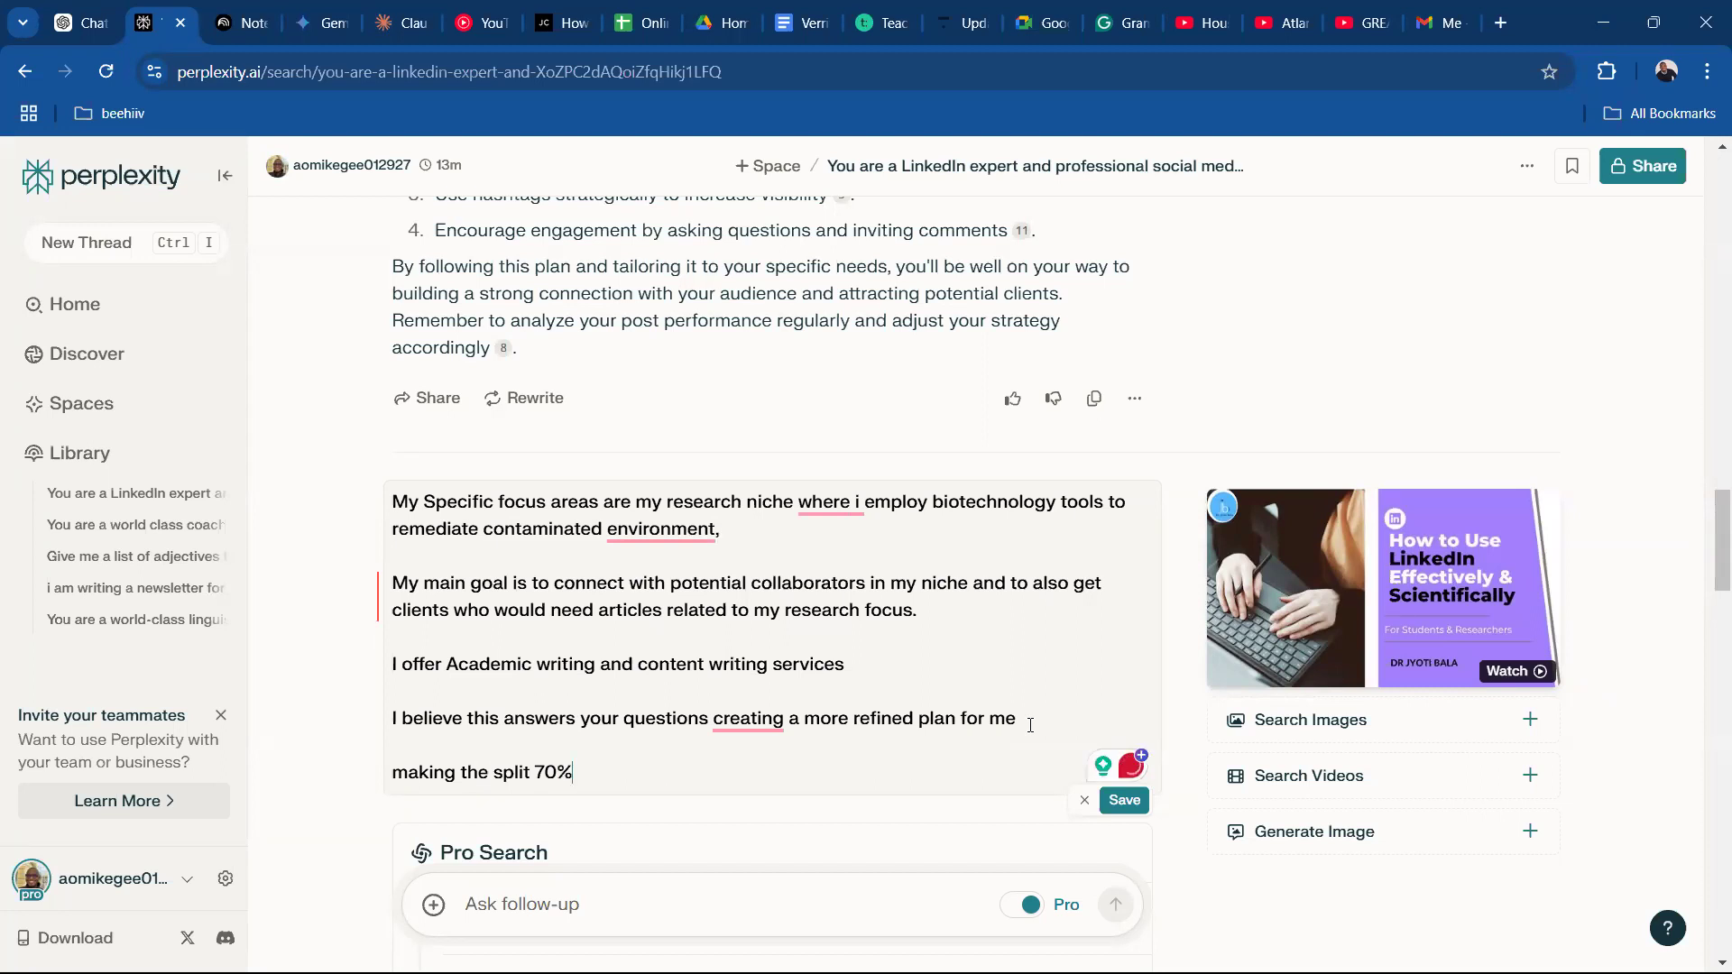
type("conte")
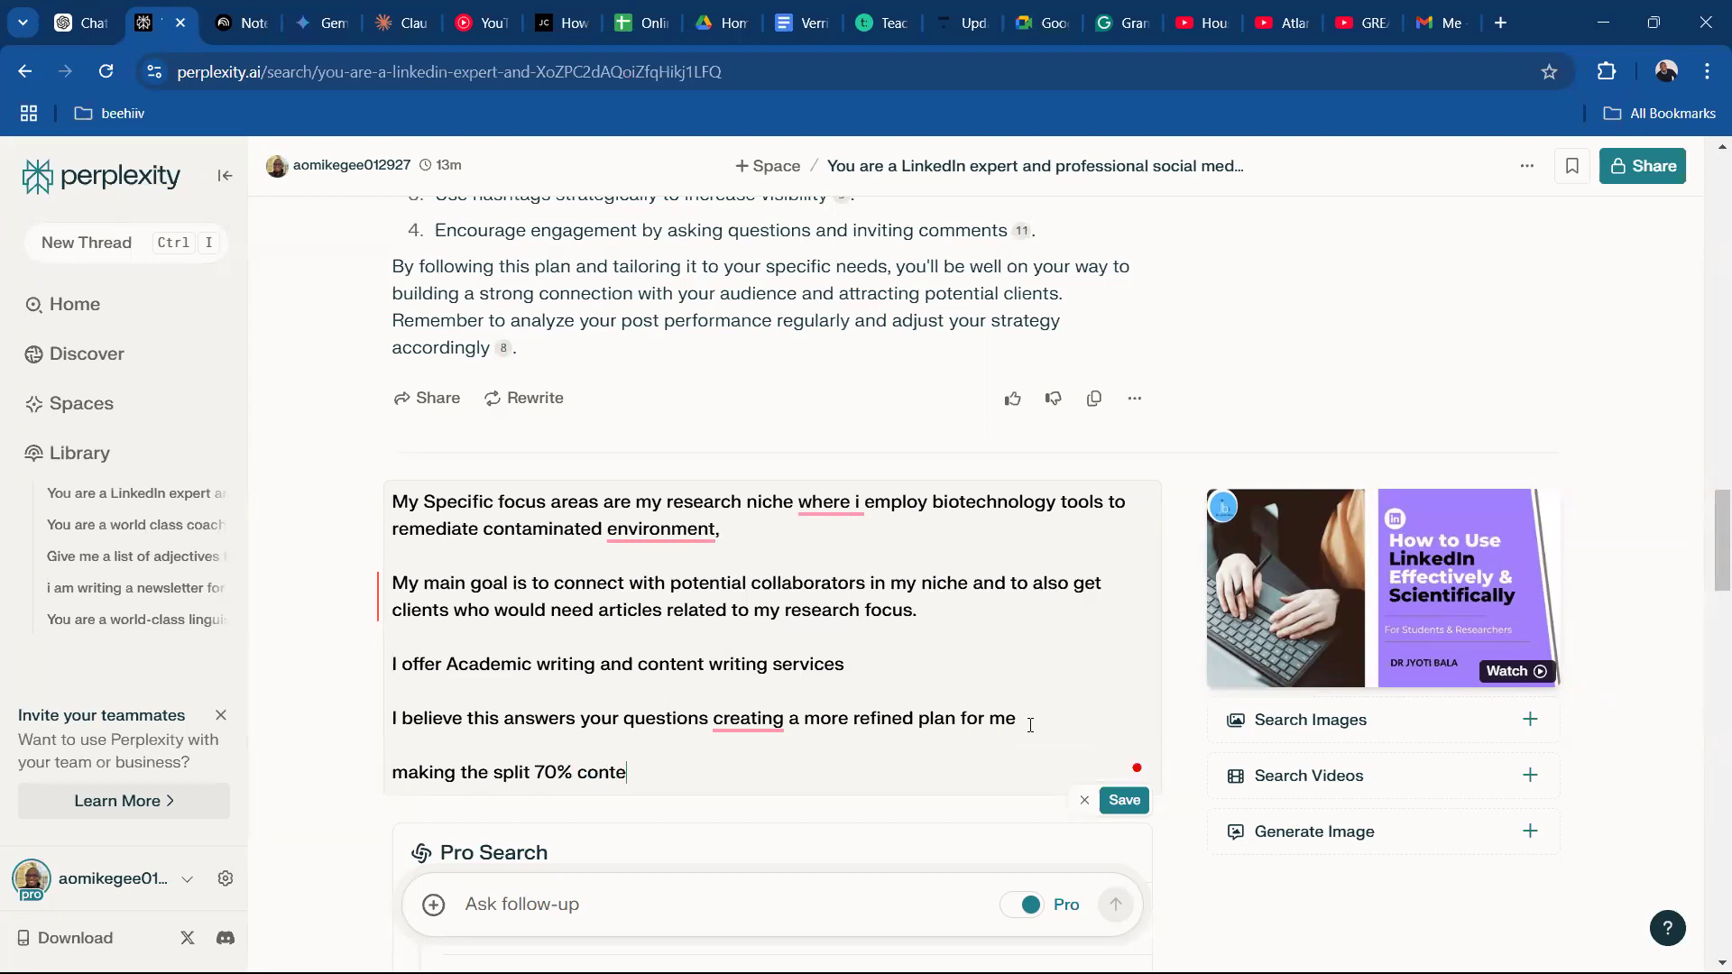
type("nt writing and 30")
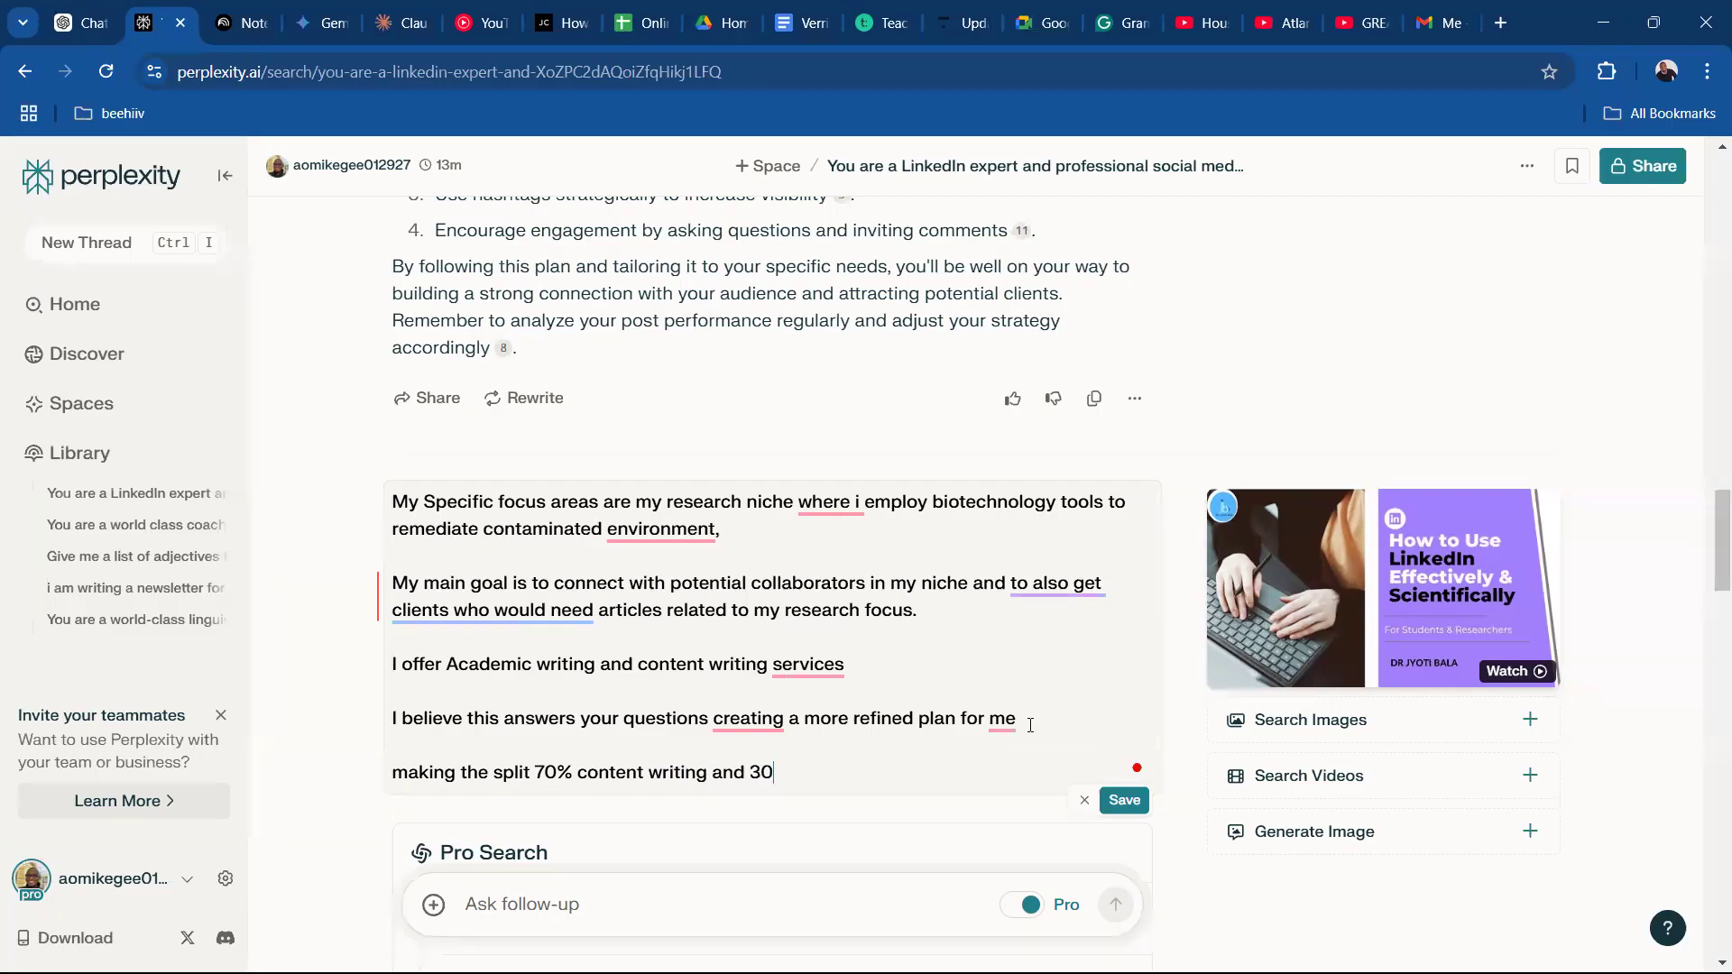
type(" % my academic writing and")
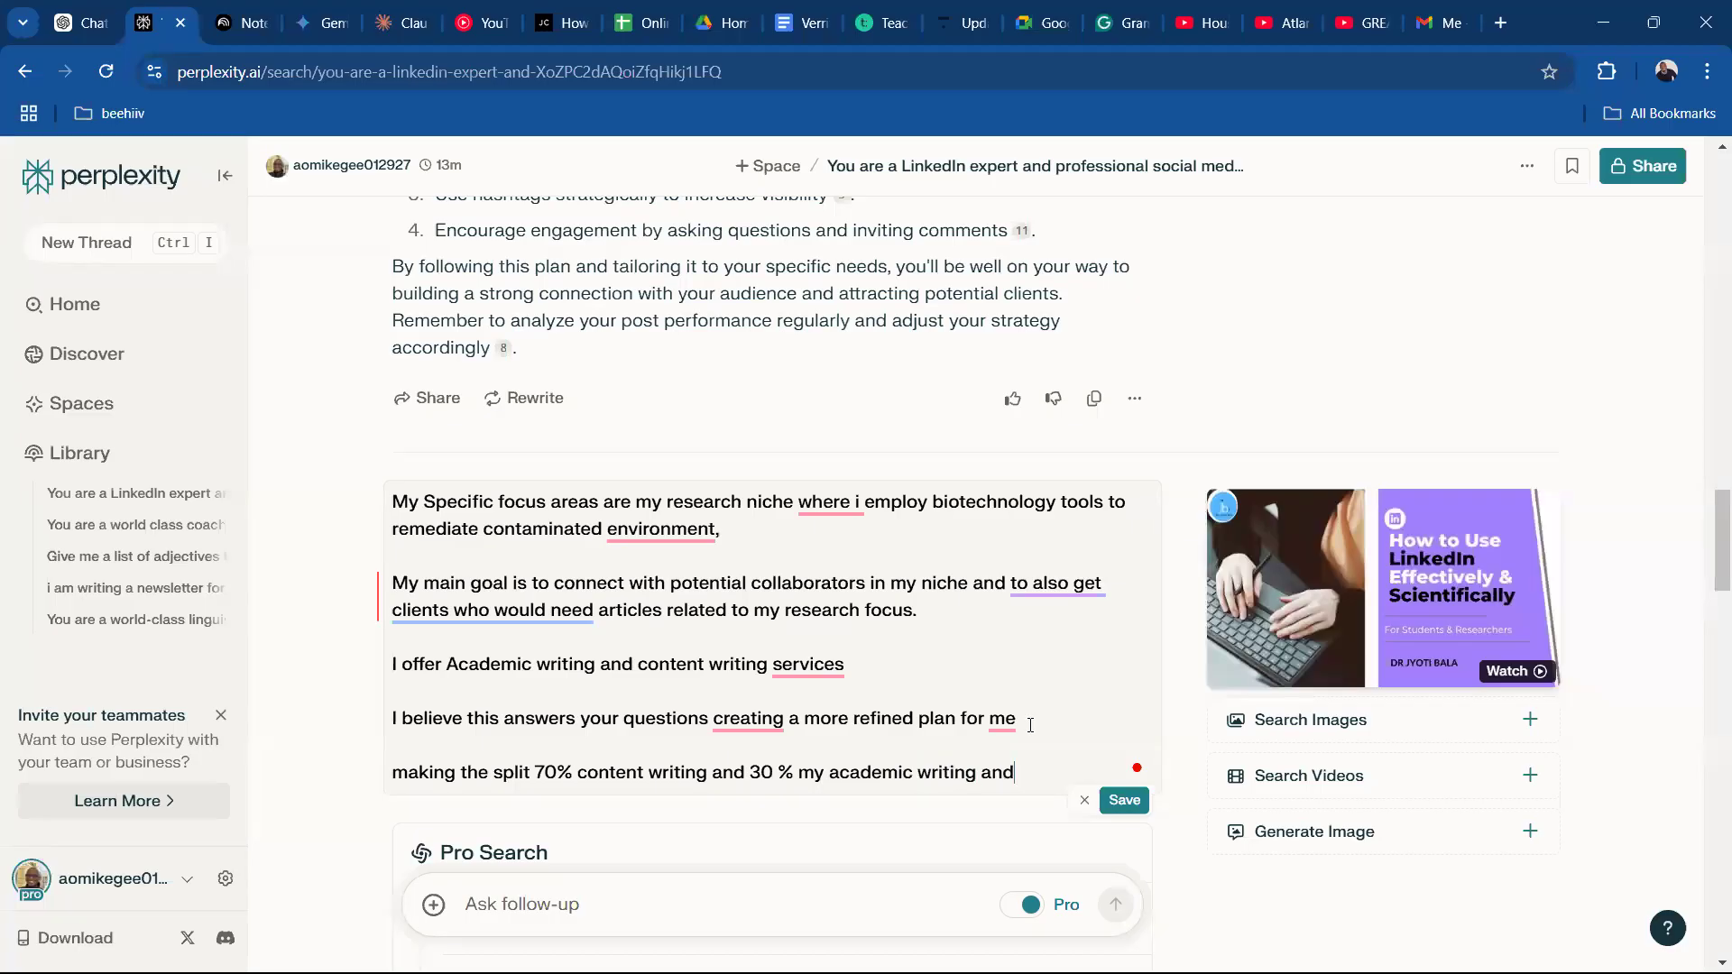
type(" resear")
type("r")
type("ch")
type(" ser")
type("vices")
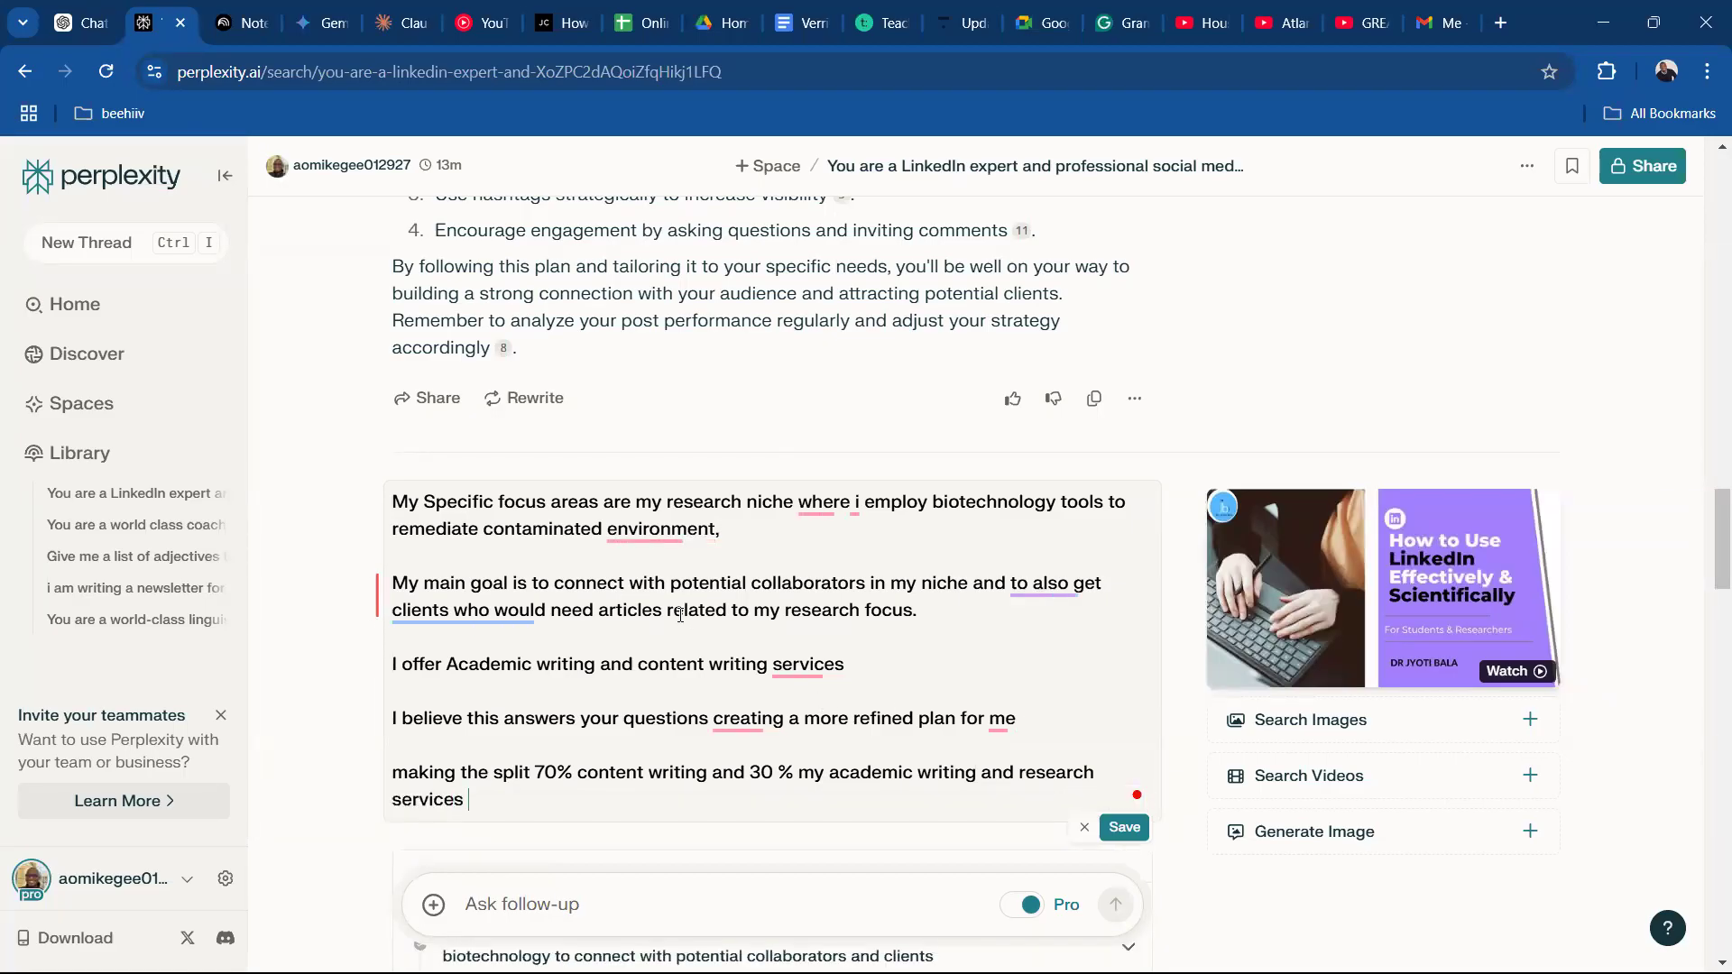
Accept the grammar suggestions in the query, including "niche,", "environments" and "get clients needing", and remove the stray period from "services".
left_click(462, 715)
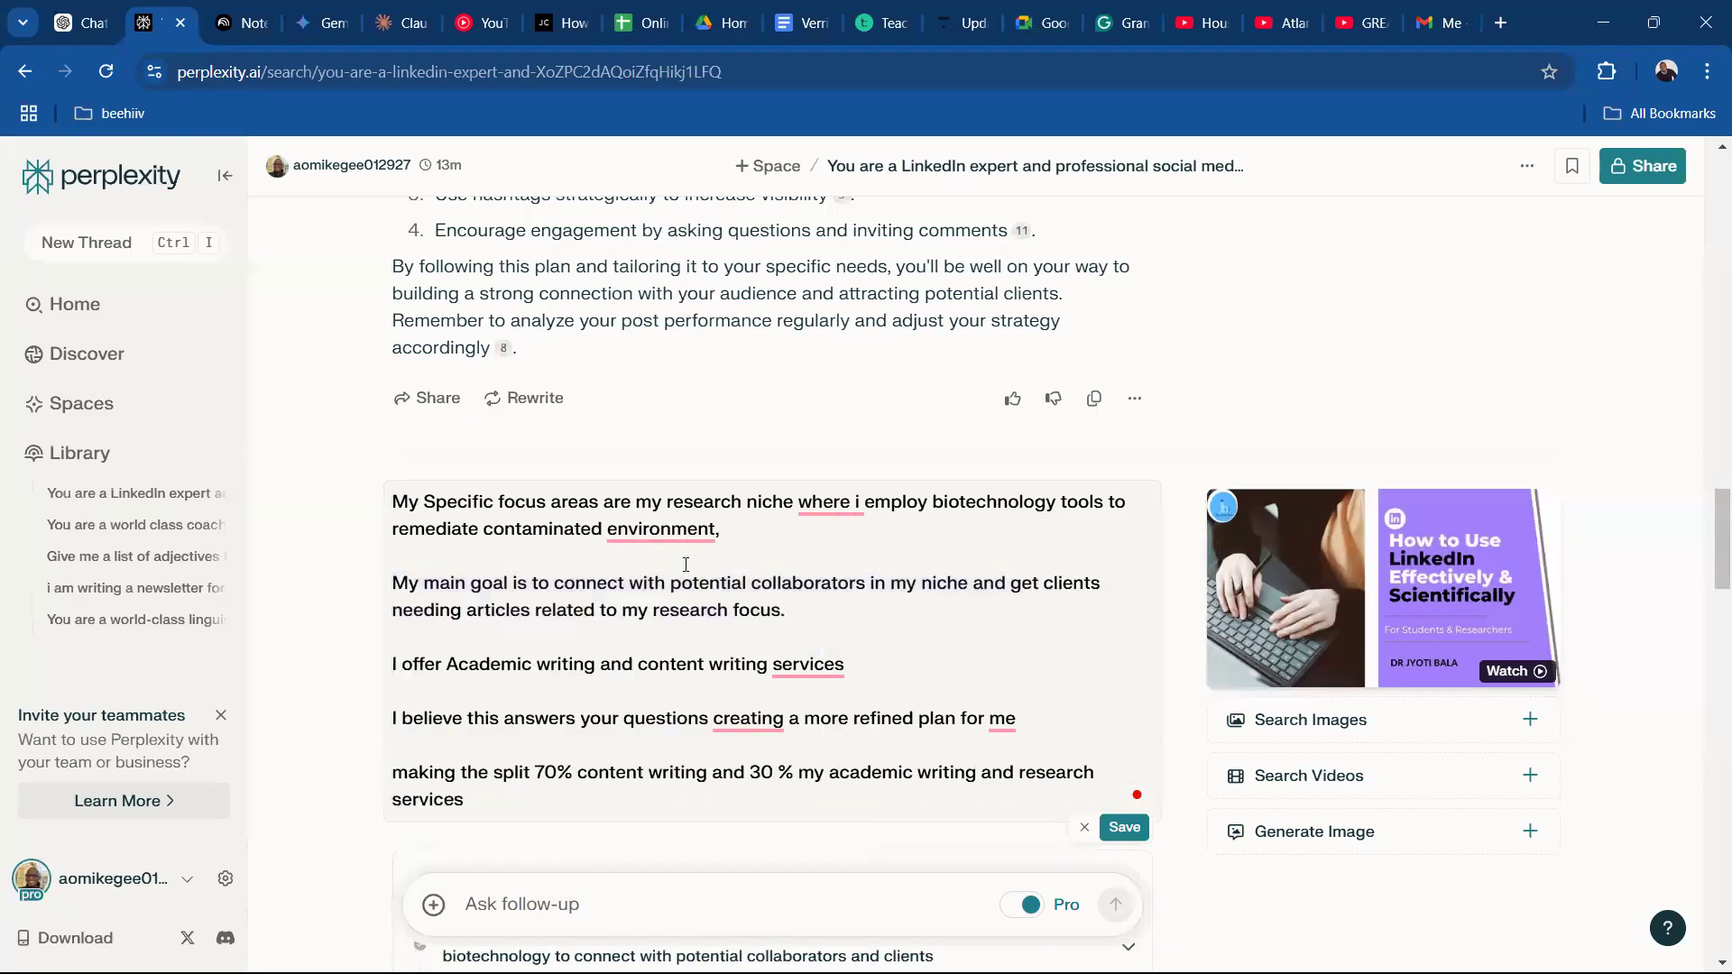
mouse_move(661, 532)
left_click(667, 592)
mouse_move(838, 508)
left_click(842, 566)
mouse_move(810, 657)
left_click(812, 731)
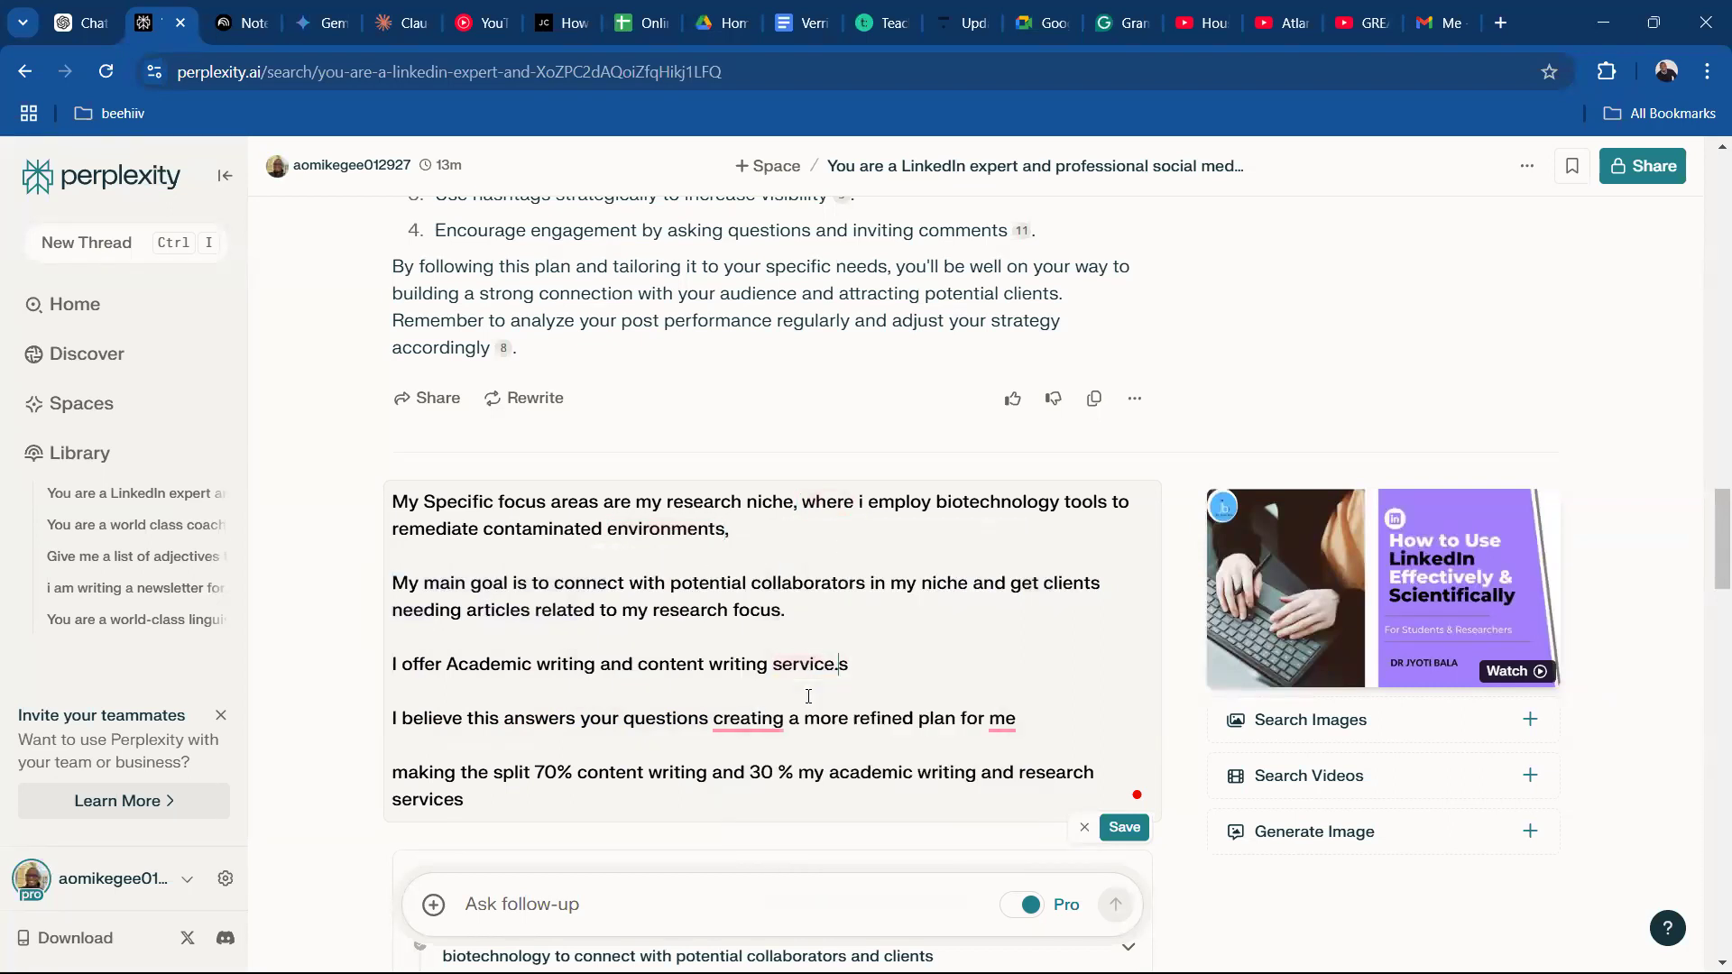
mouse_move(752, 732)
left_click(768, 781)
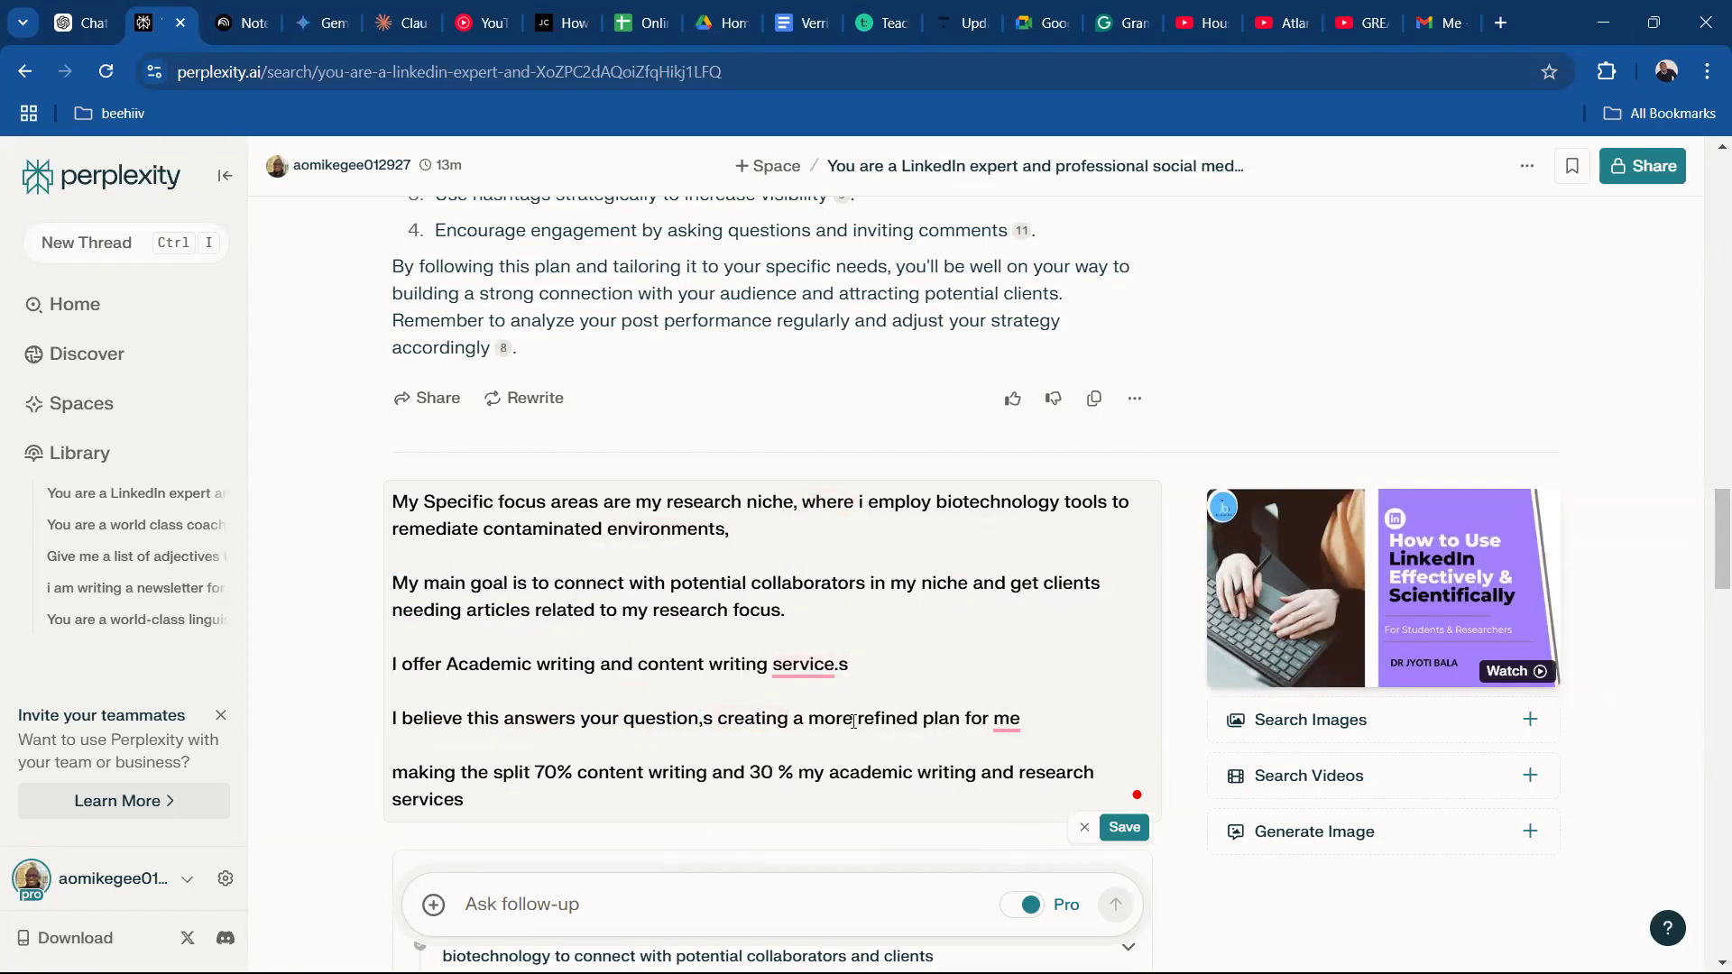
key("BackSpace")
mouse_move(1006, 710)
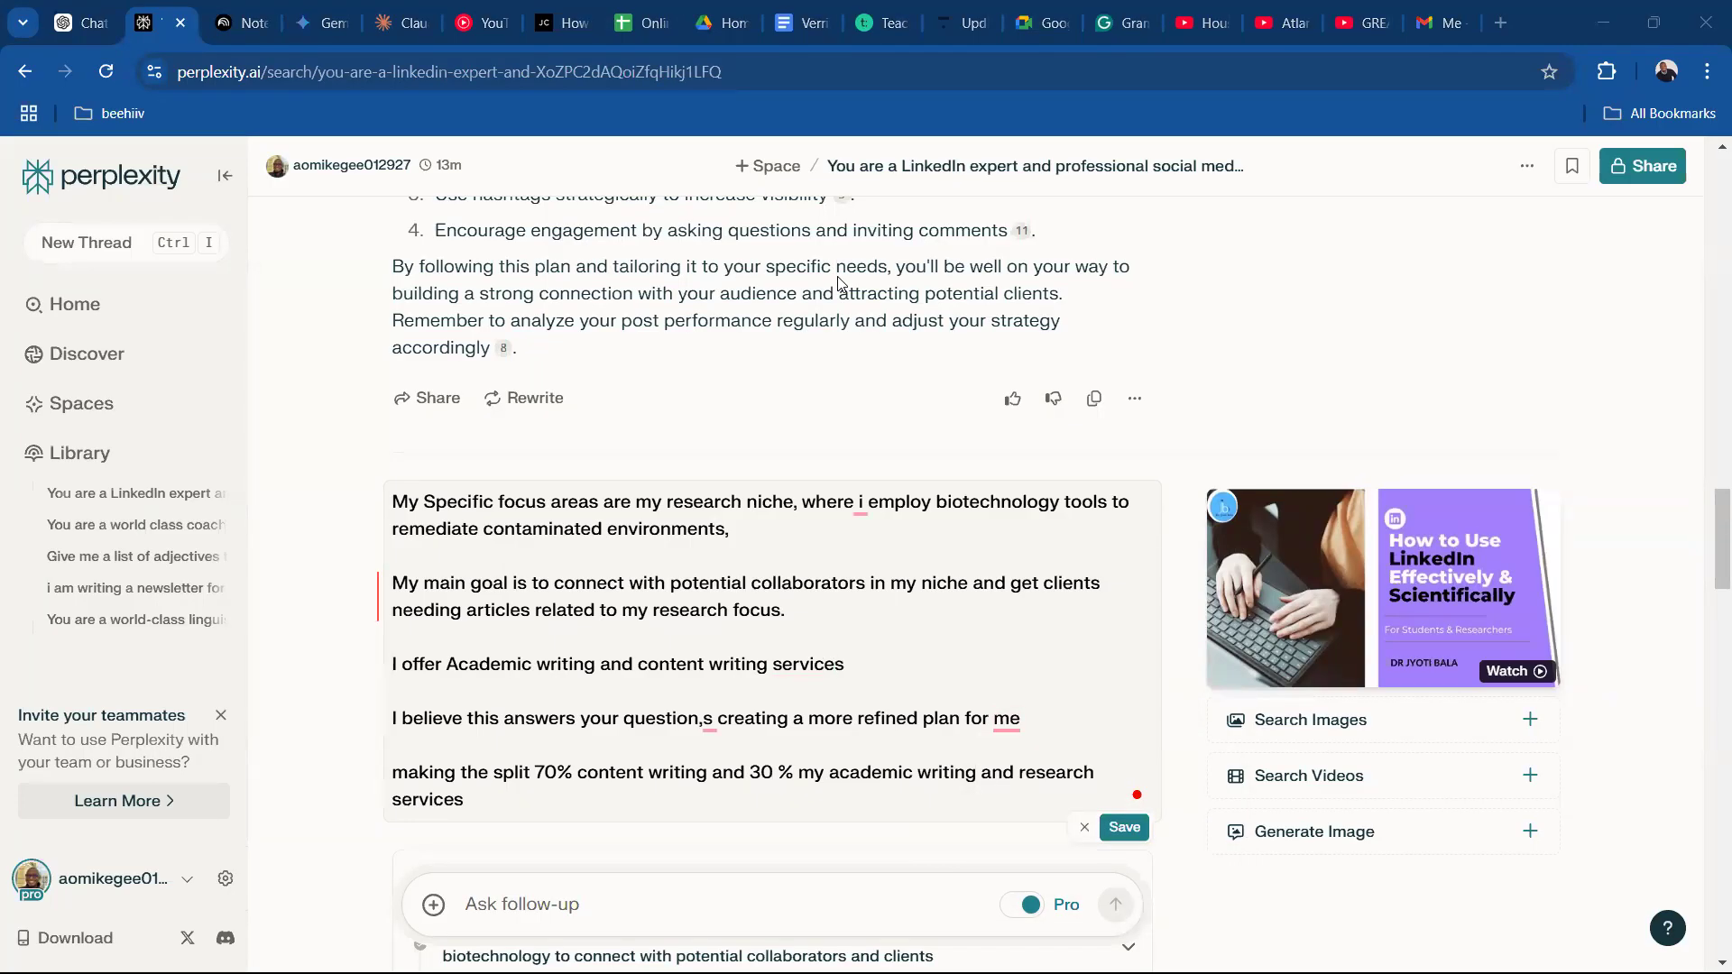
Accept the suggested "My main goals are" rewording of the goals paragraph, then copy the full query and resubmit it.
left_click(378, 593)
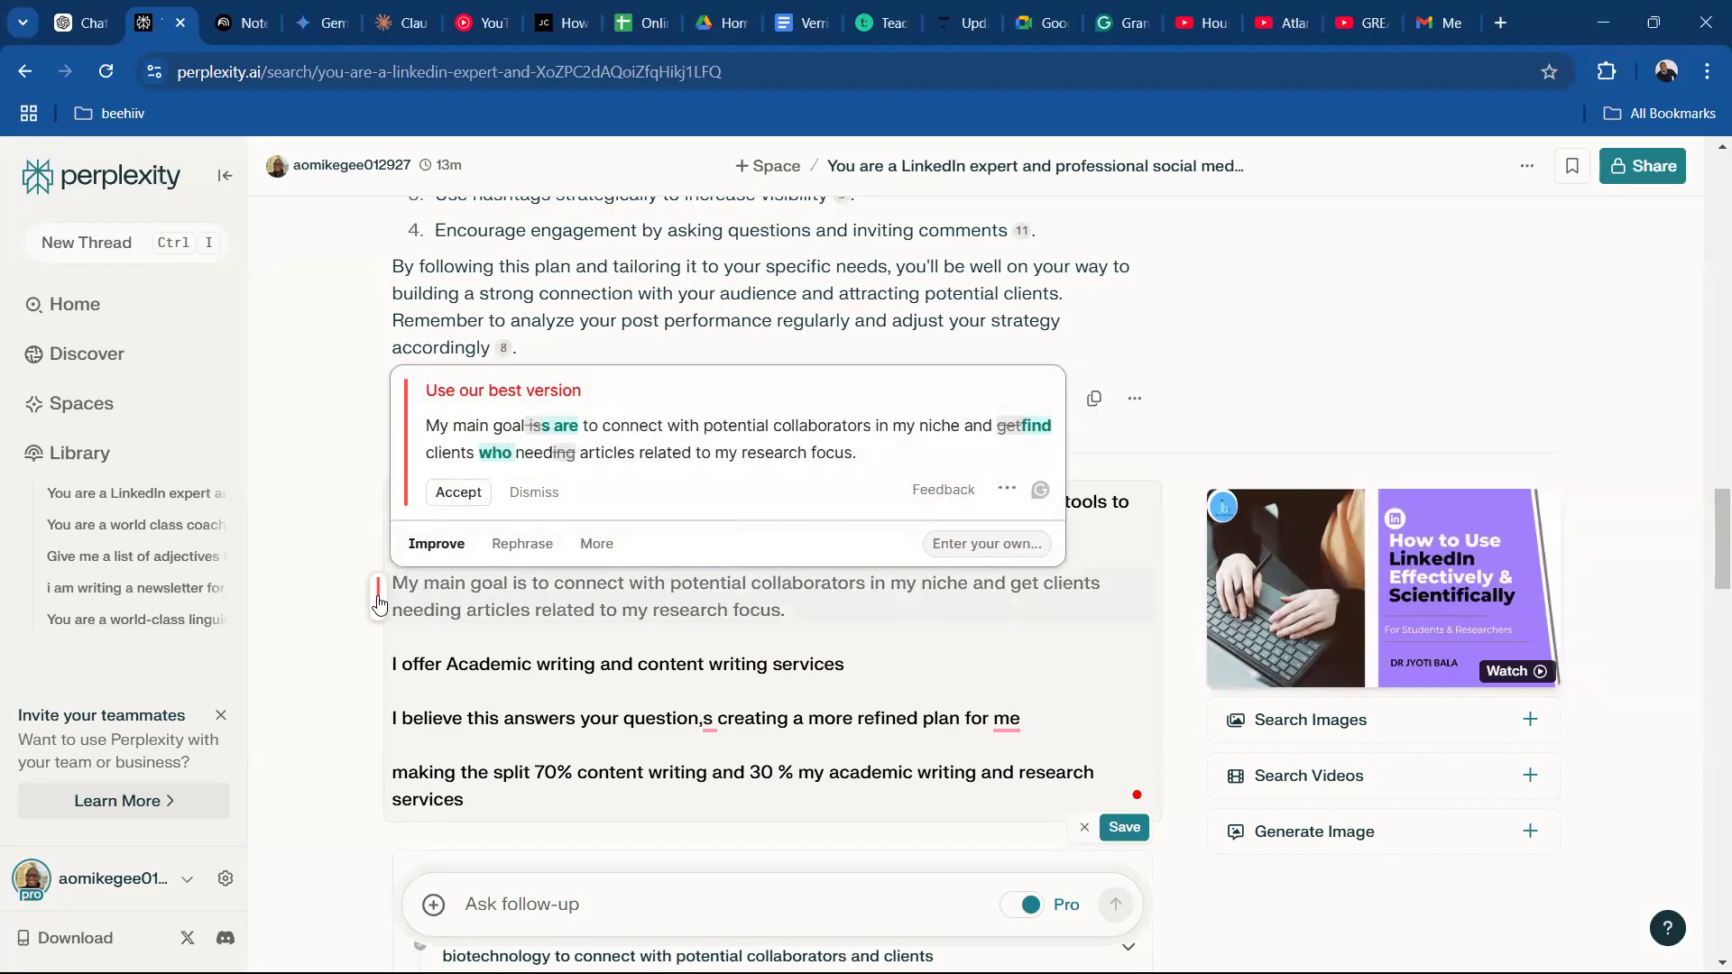
left_click(458, 492)
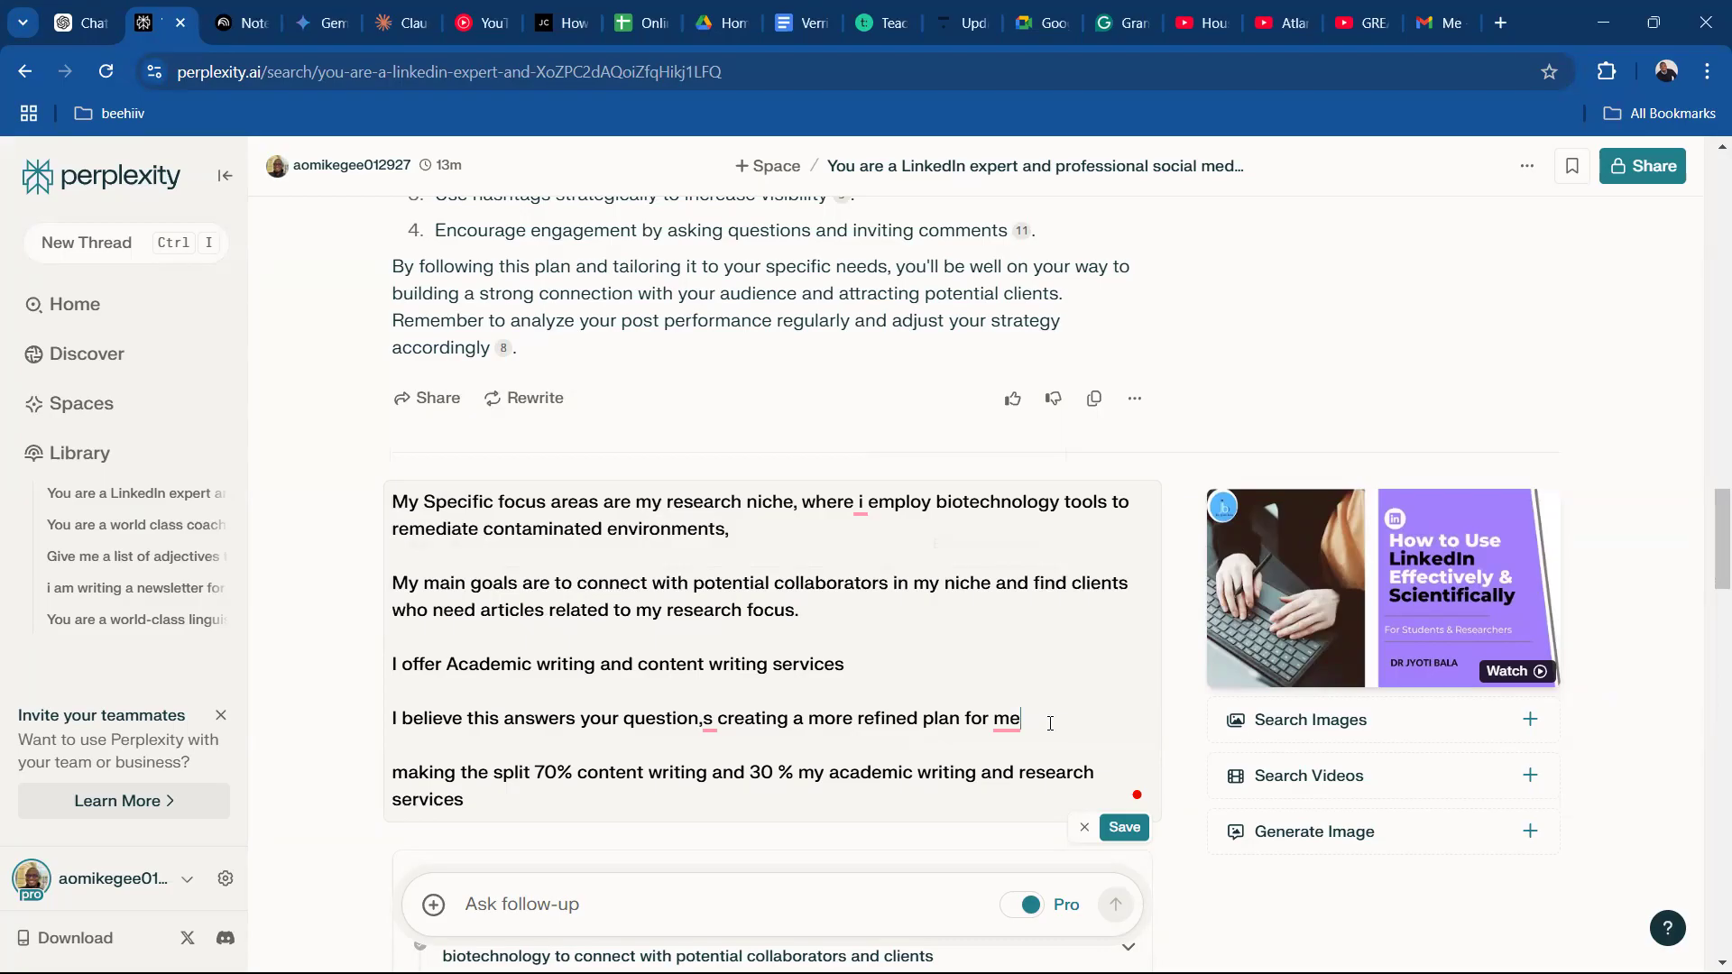
key("ctrl+a")
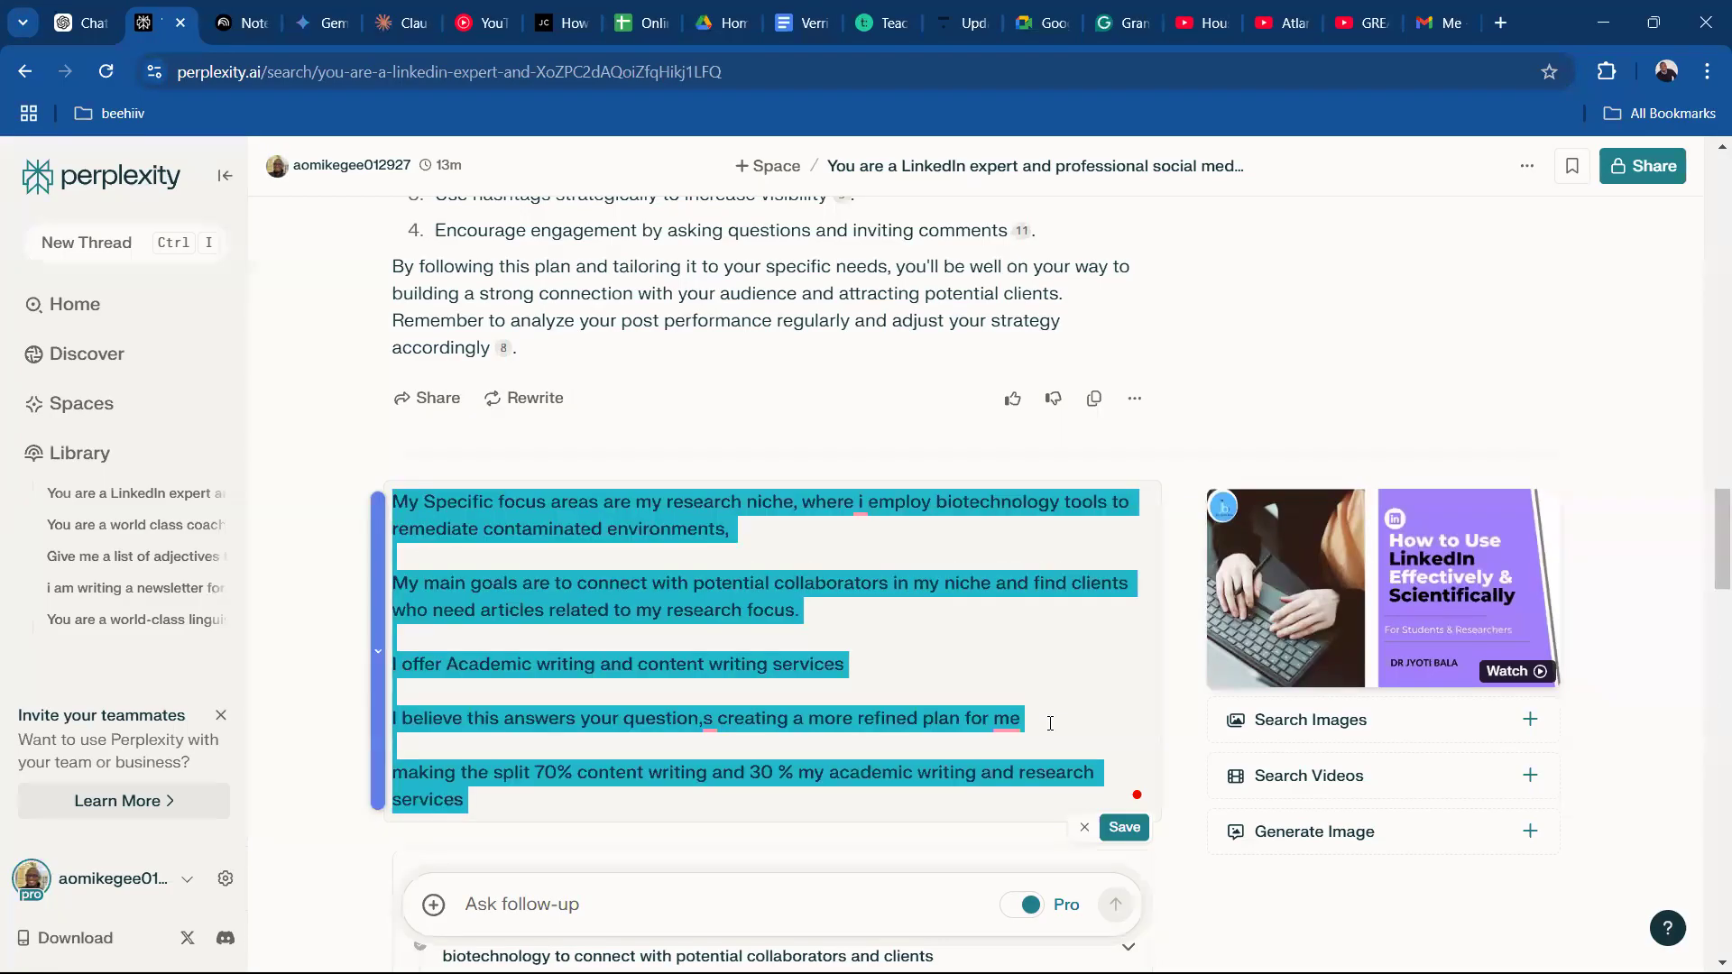
left_click(1124, 827)
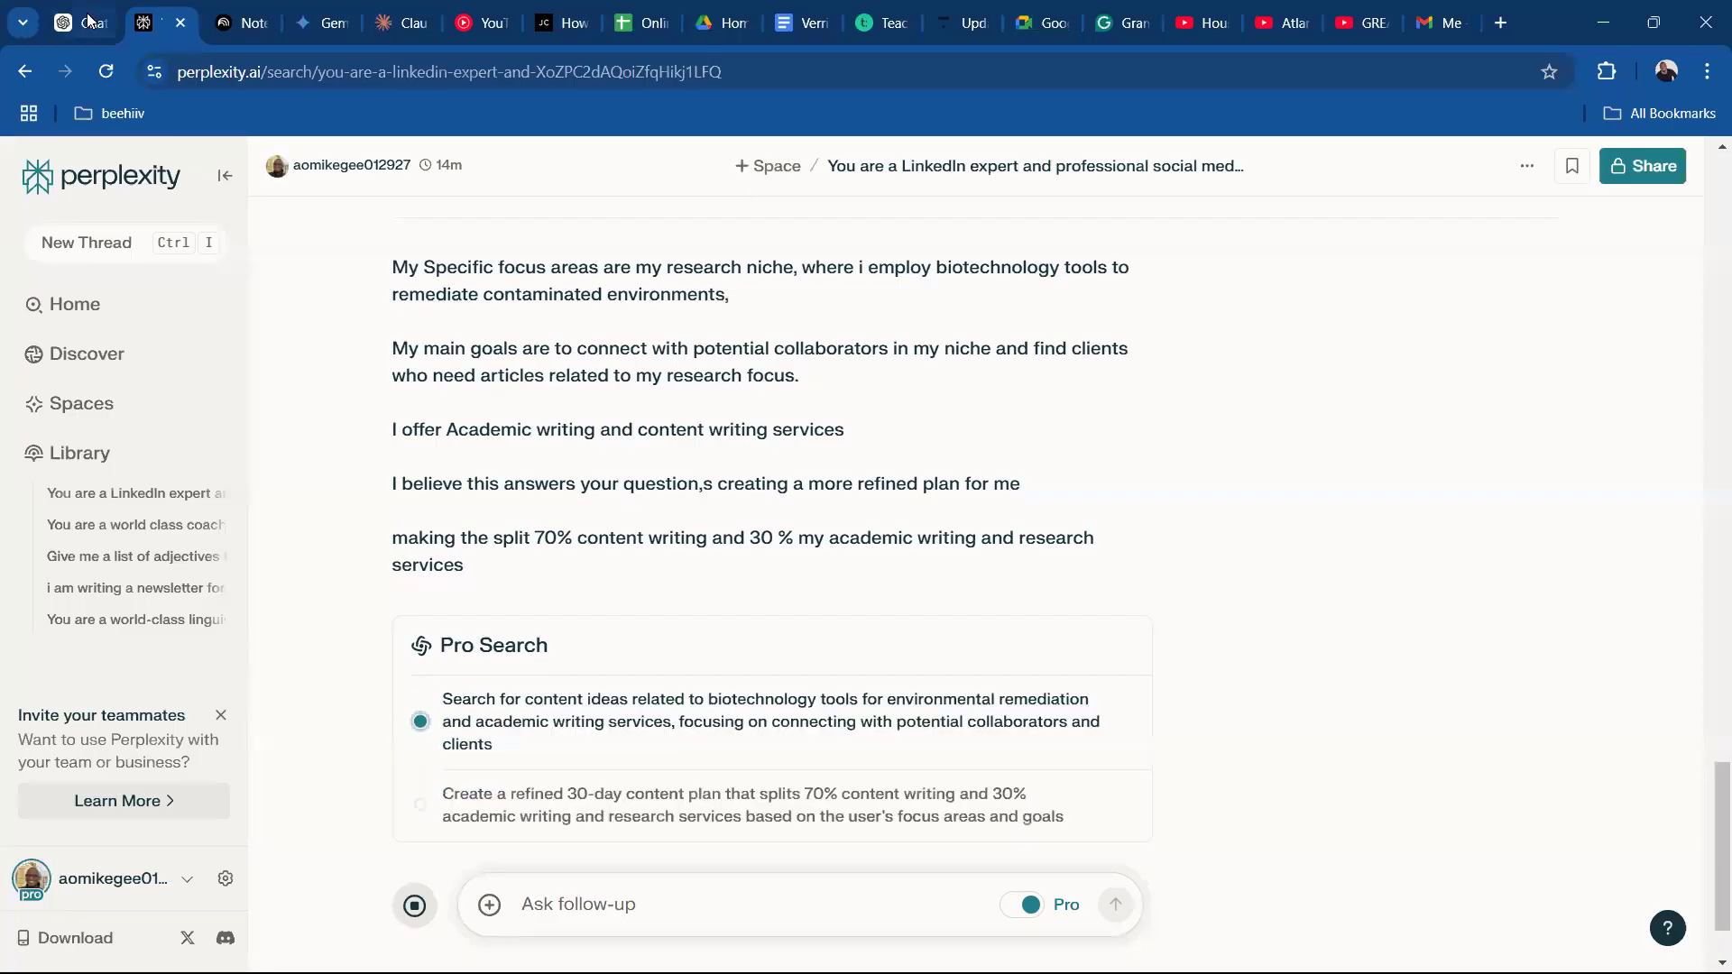
Switch to ChatGPT, replace the previously sent answer with the revised 70/30 version, and resend it.
key("ctrl+shift+Tab")
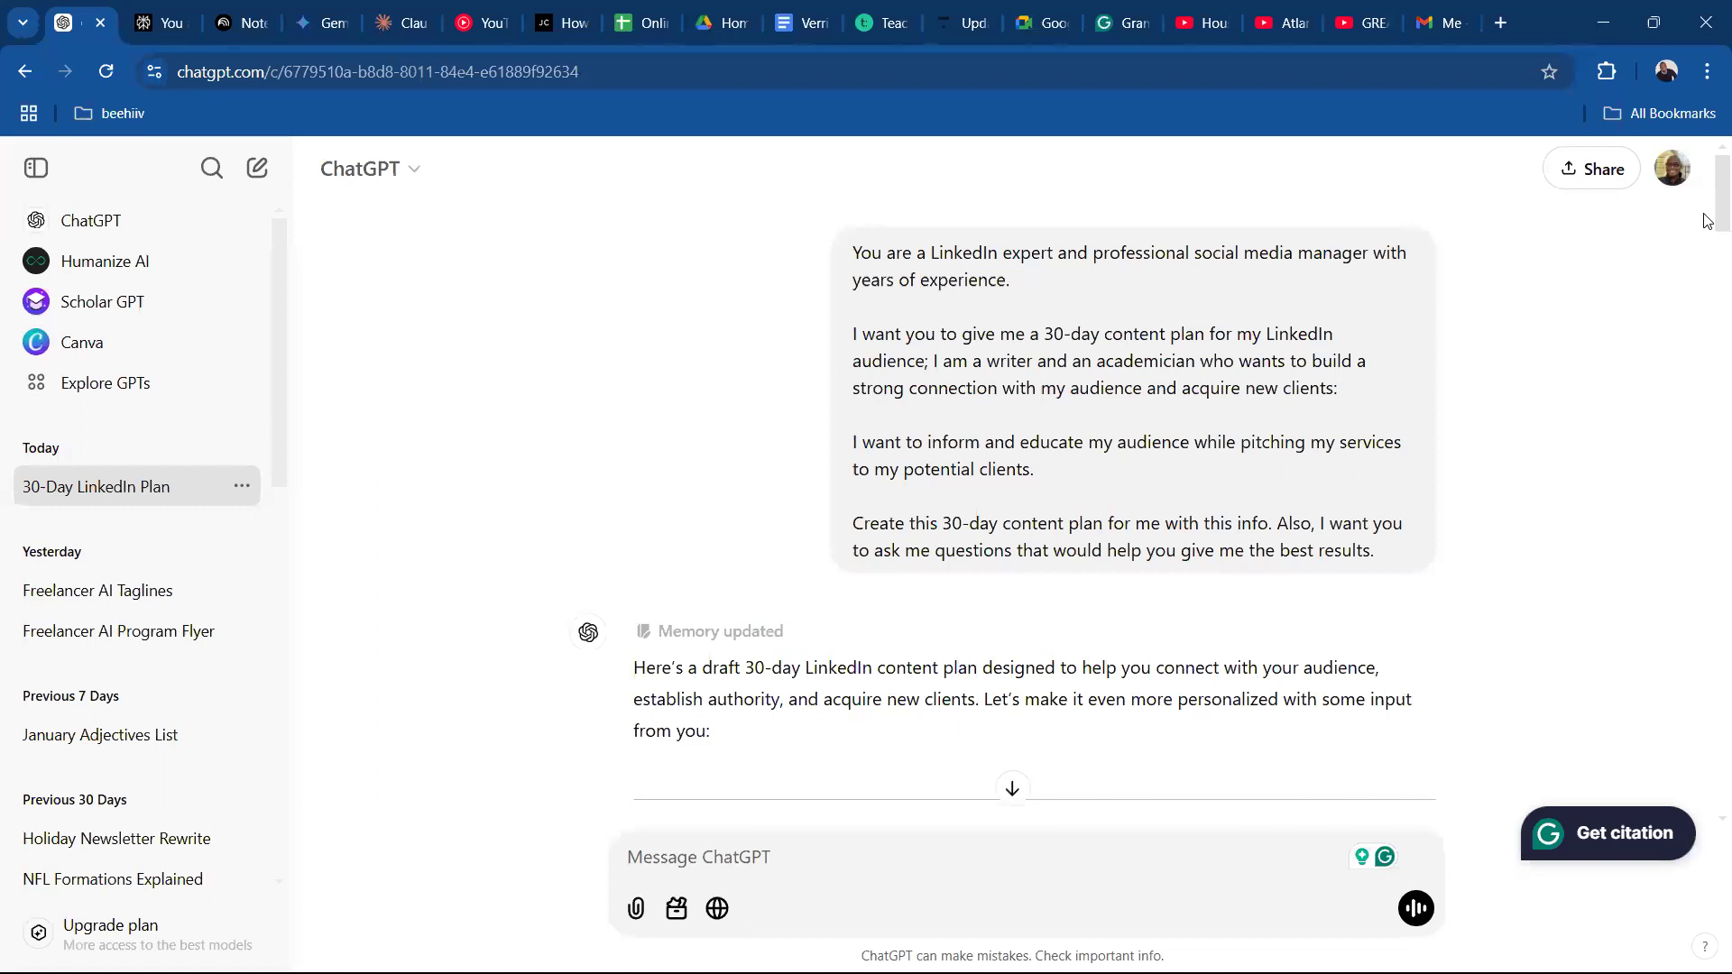
scroll(1703, 361, "down", 20)
scroll(1369, 537, "up", 3)
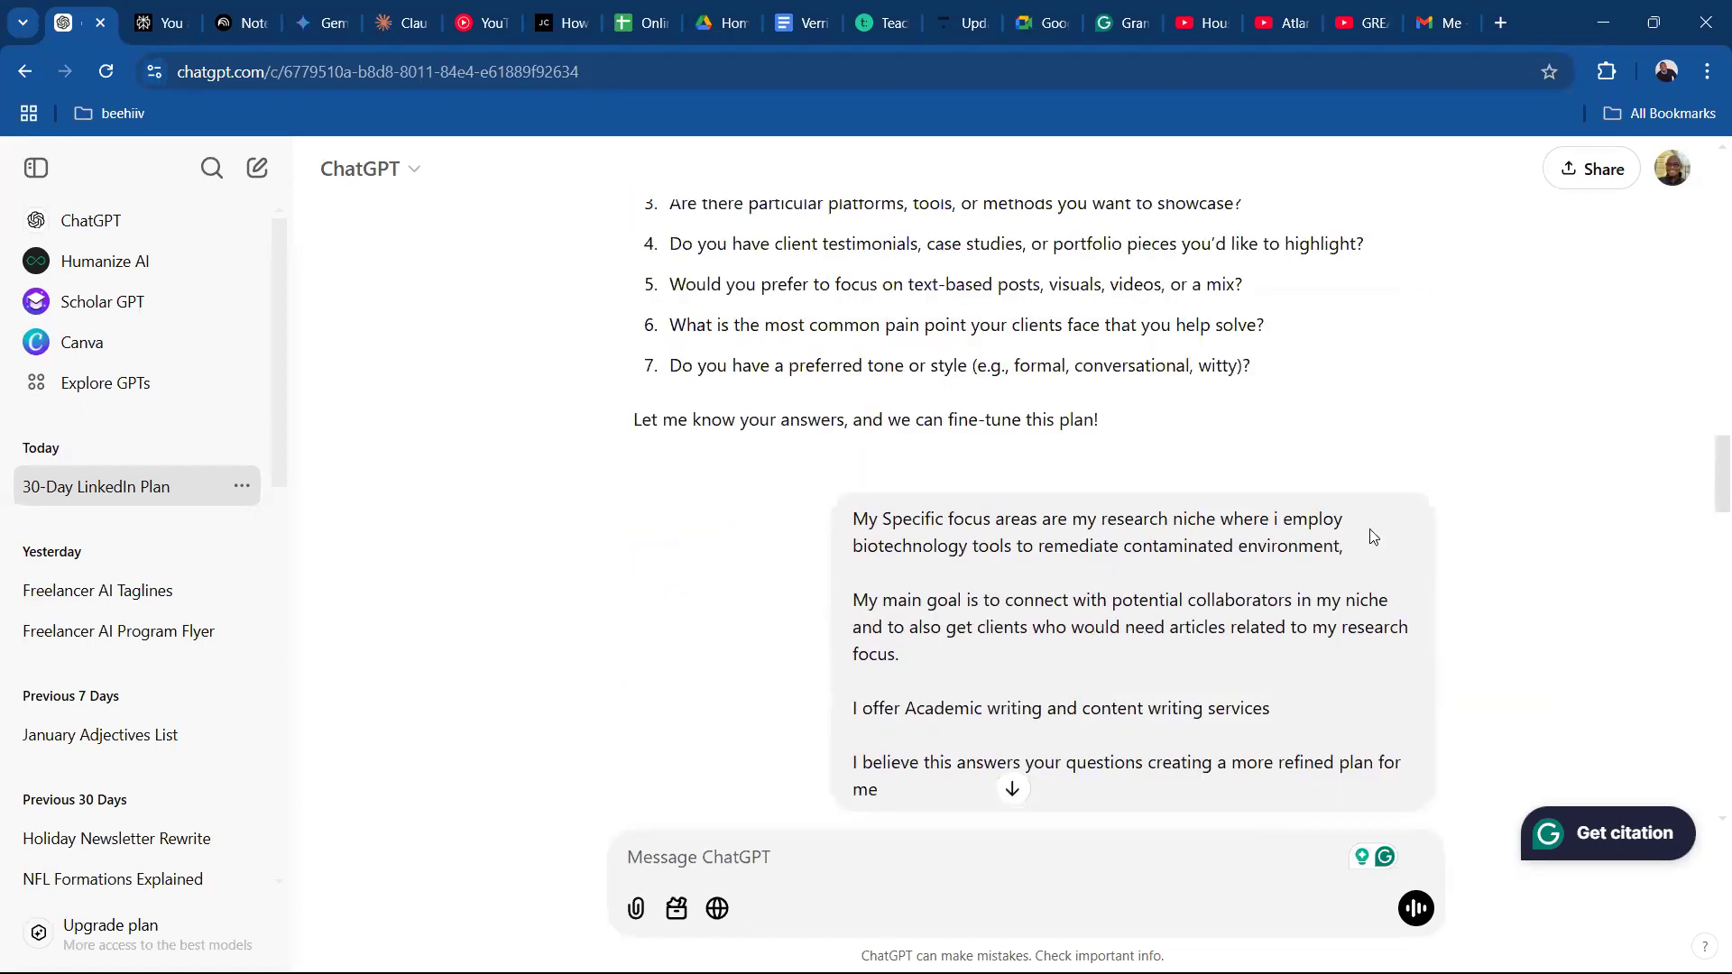
left_click(803, 517)
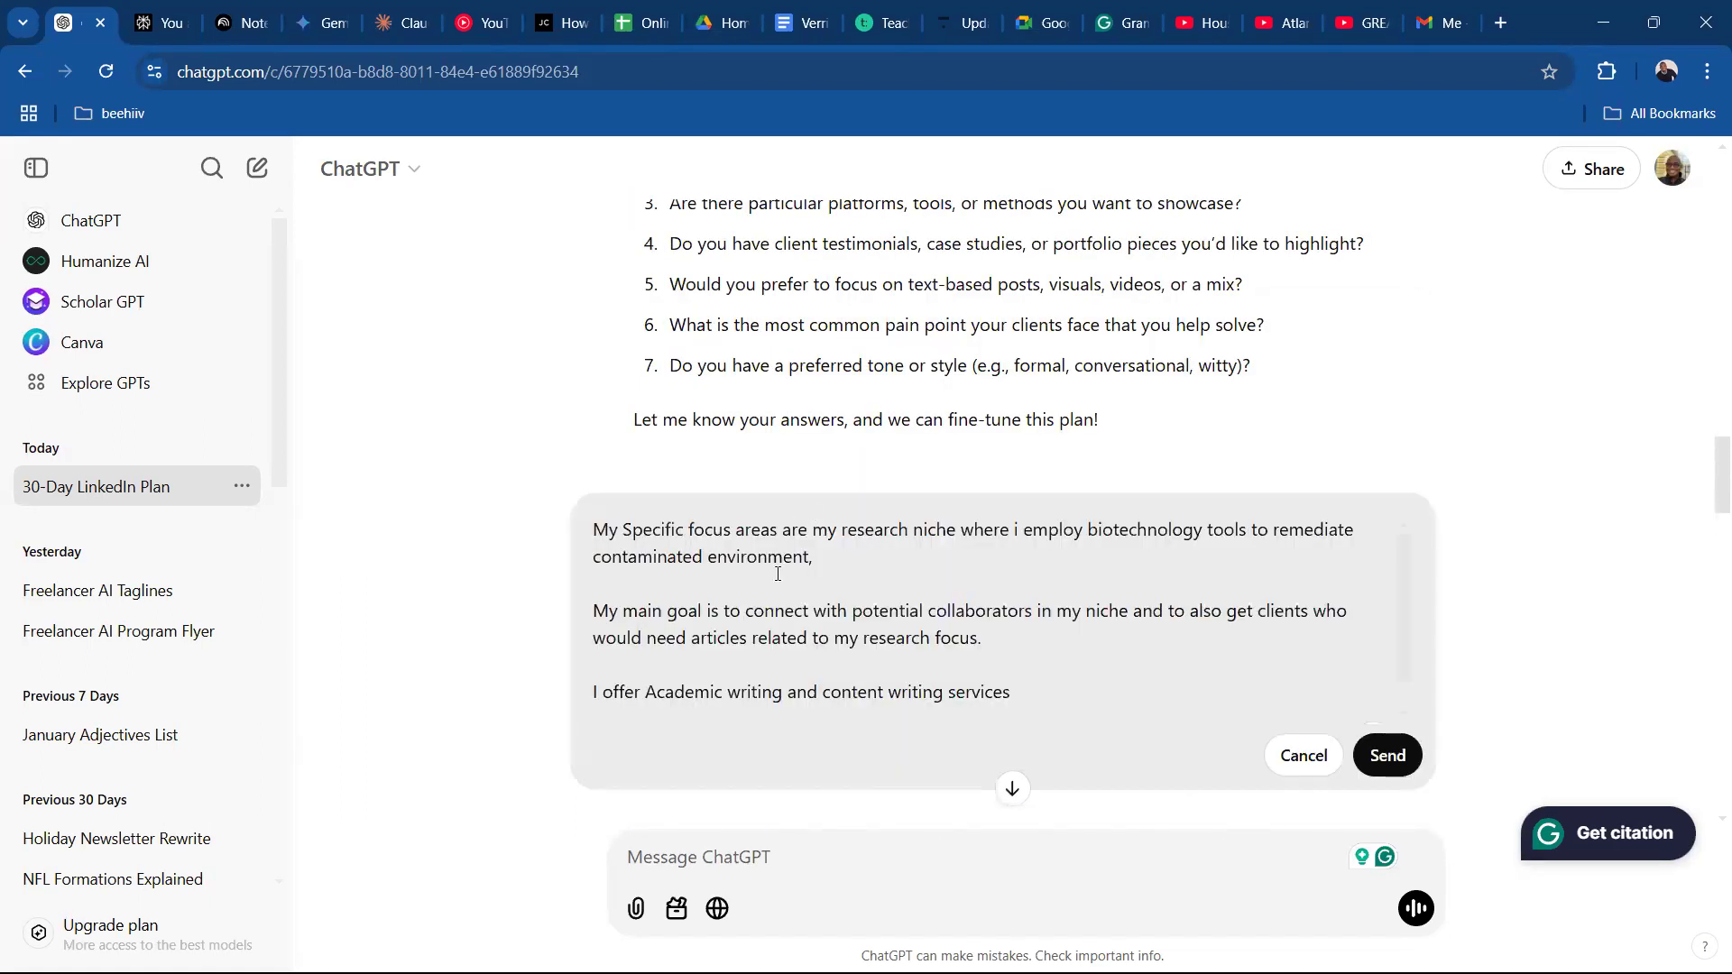
key("ctrl+a")
key("BackSpace")
key("ctrl+v")
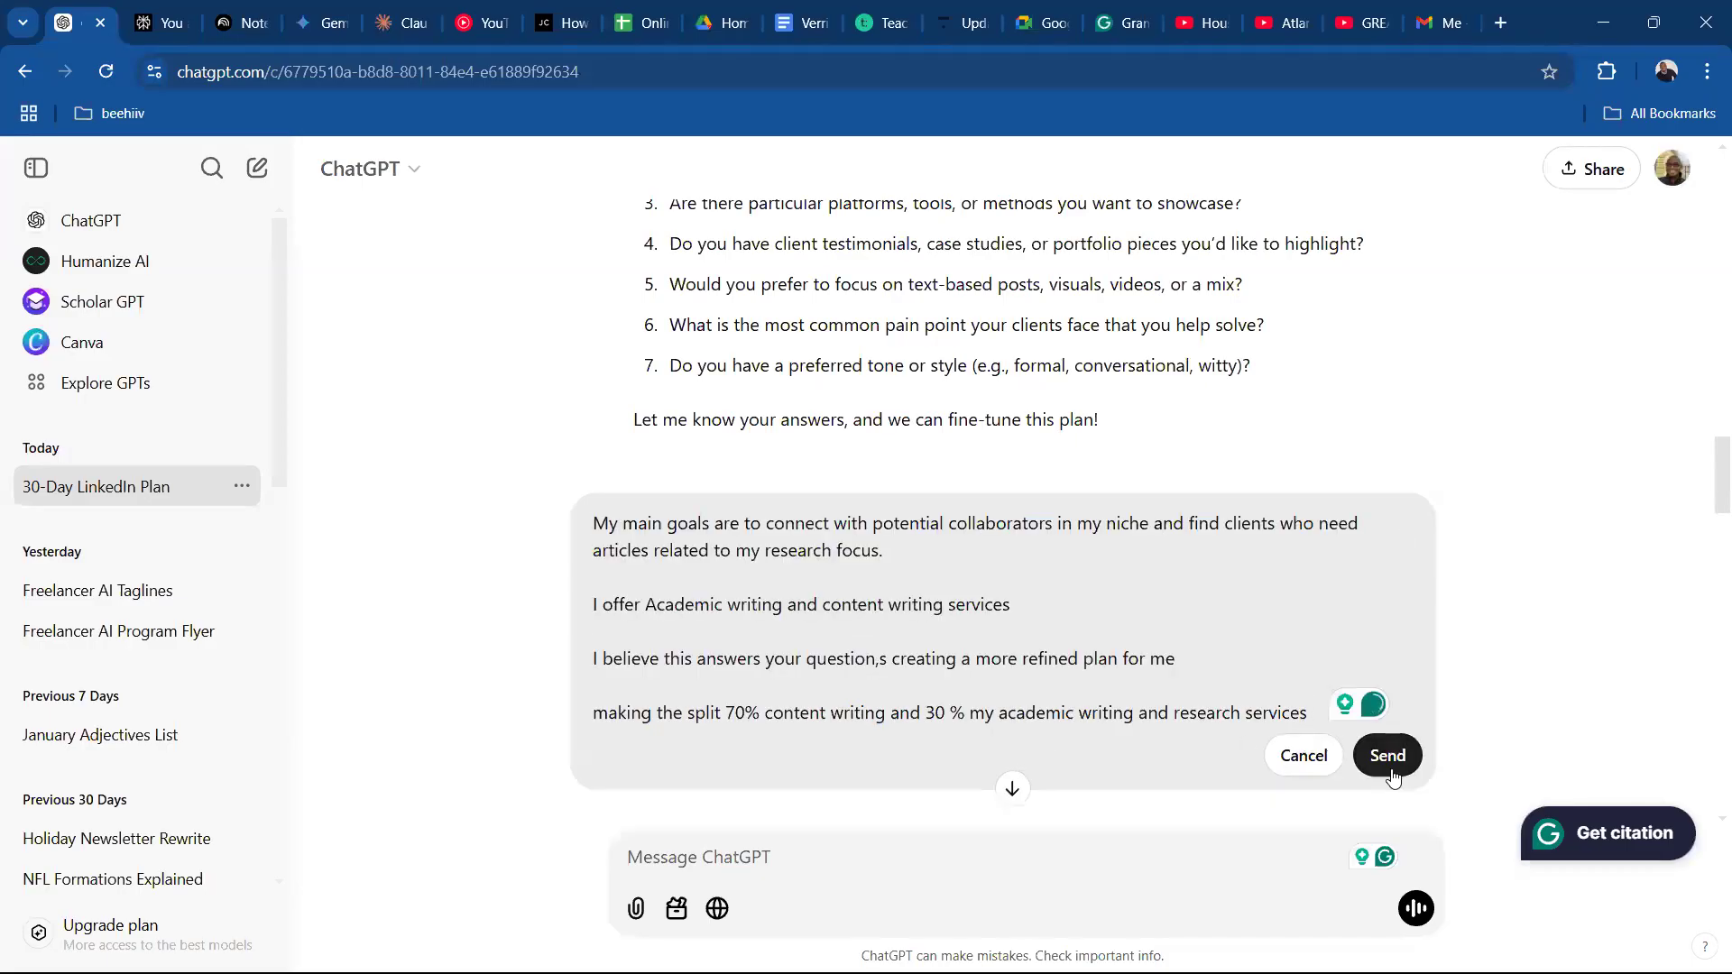
left_click(1387, 755)
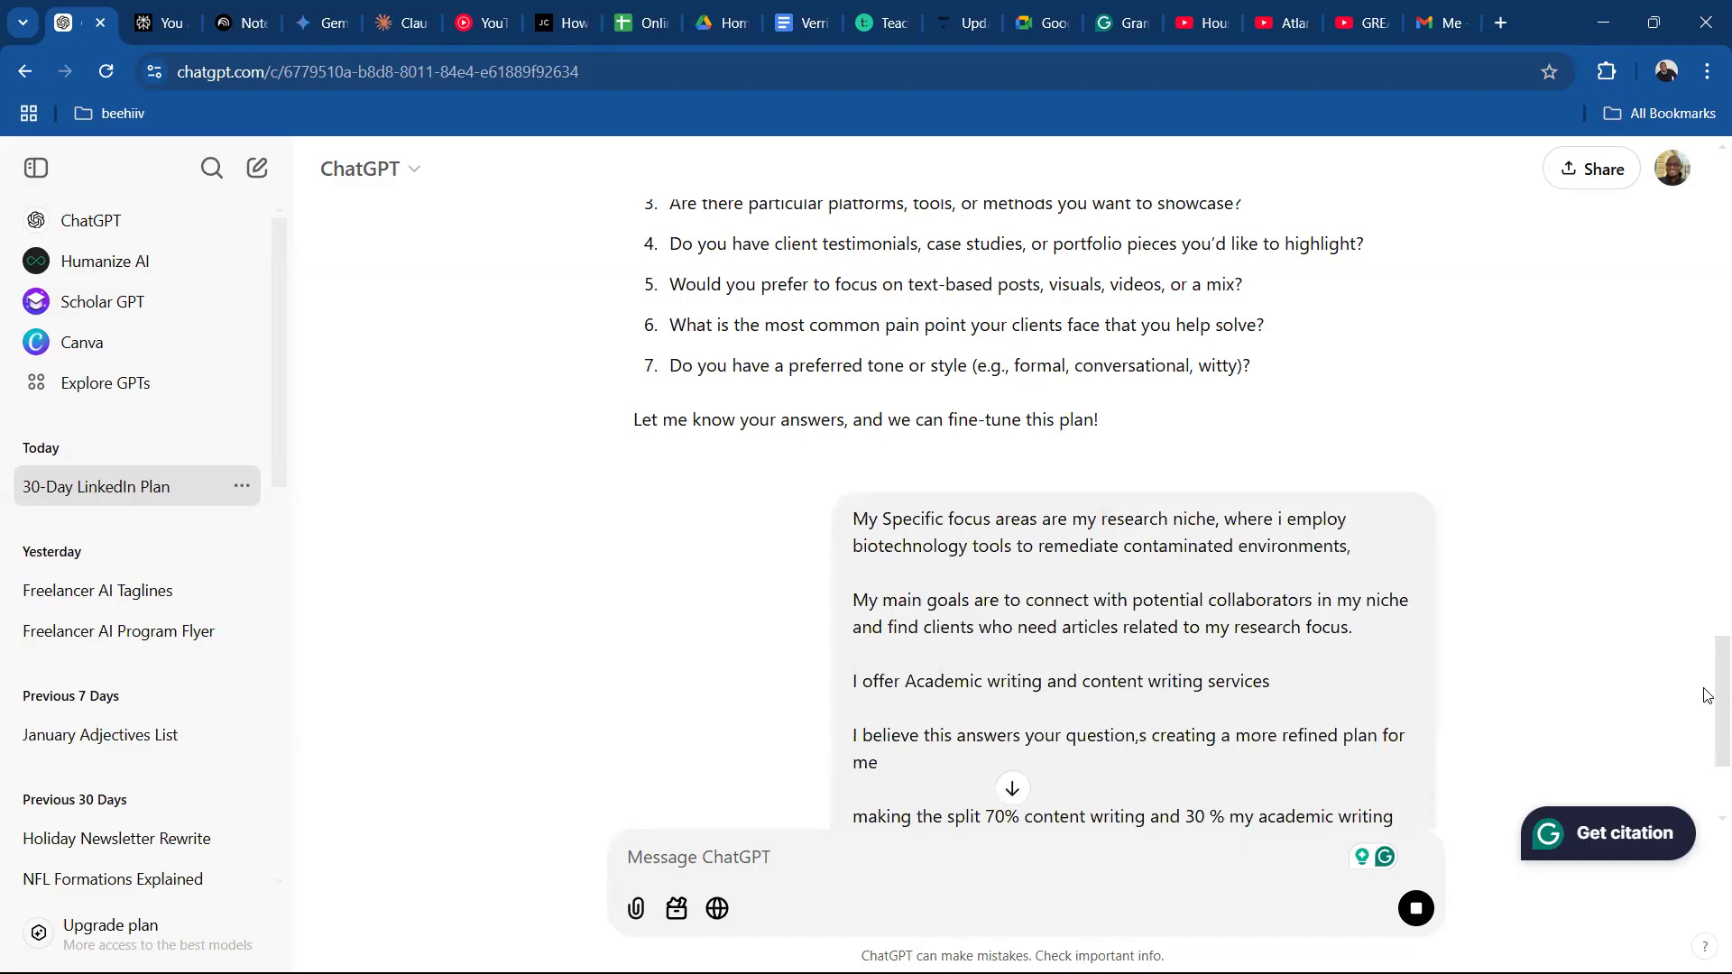
Switch to Gemini, replace the previously sent answer with the revised 70/30 version, resend it, and view the start of the new response.
left_click(321, 24)
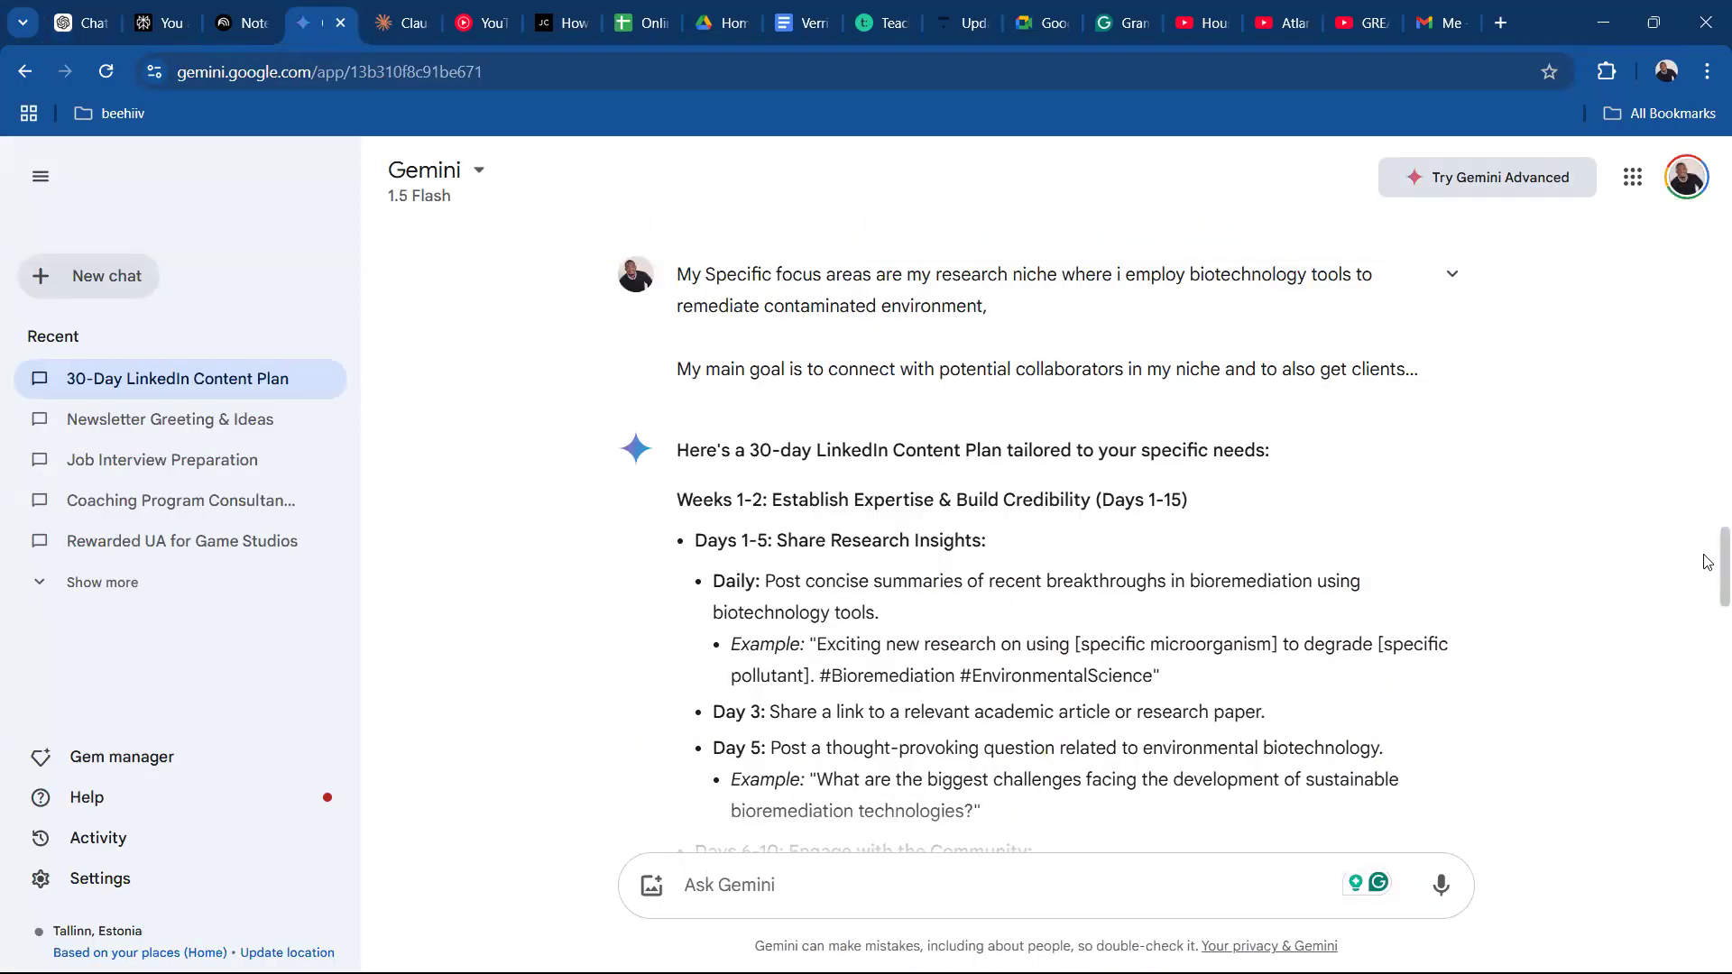
scroll(1708, 550, "up", 1)
left_click(1455, 368)
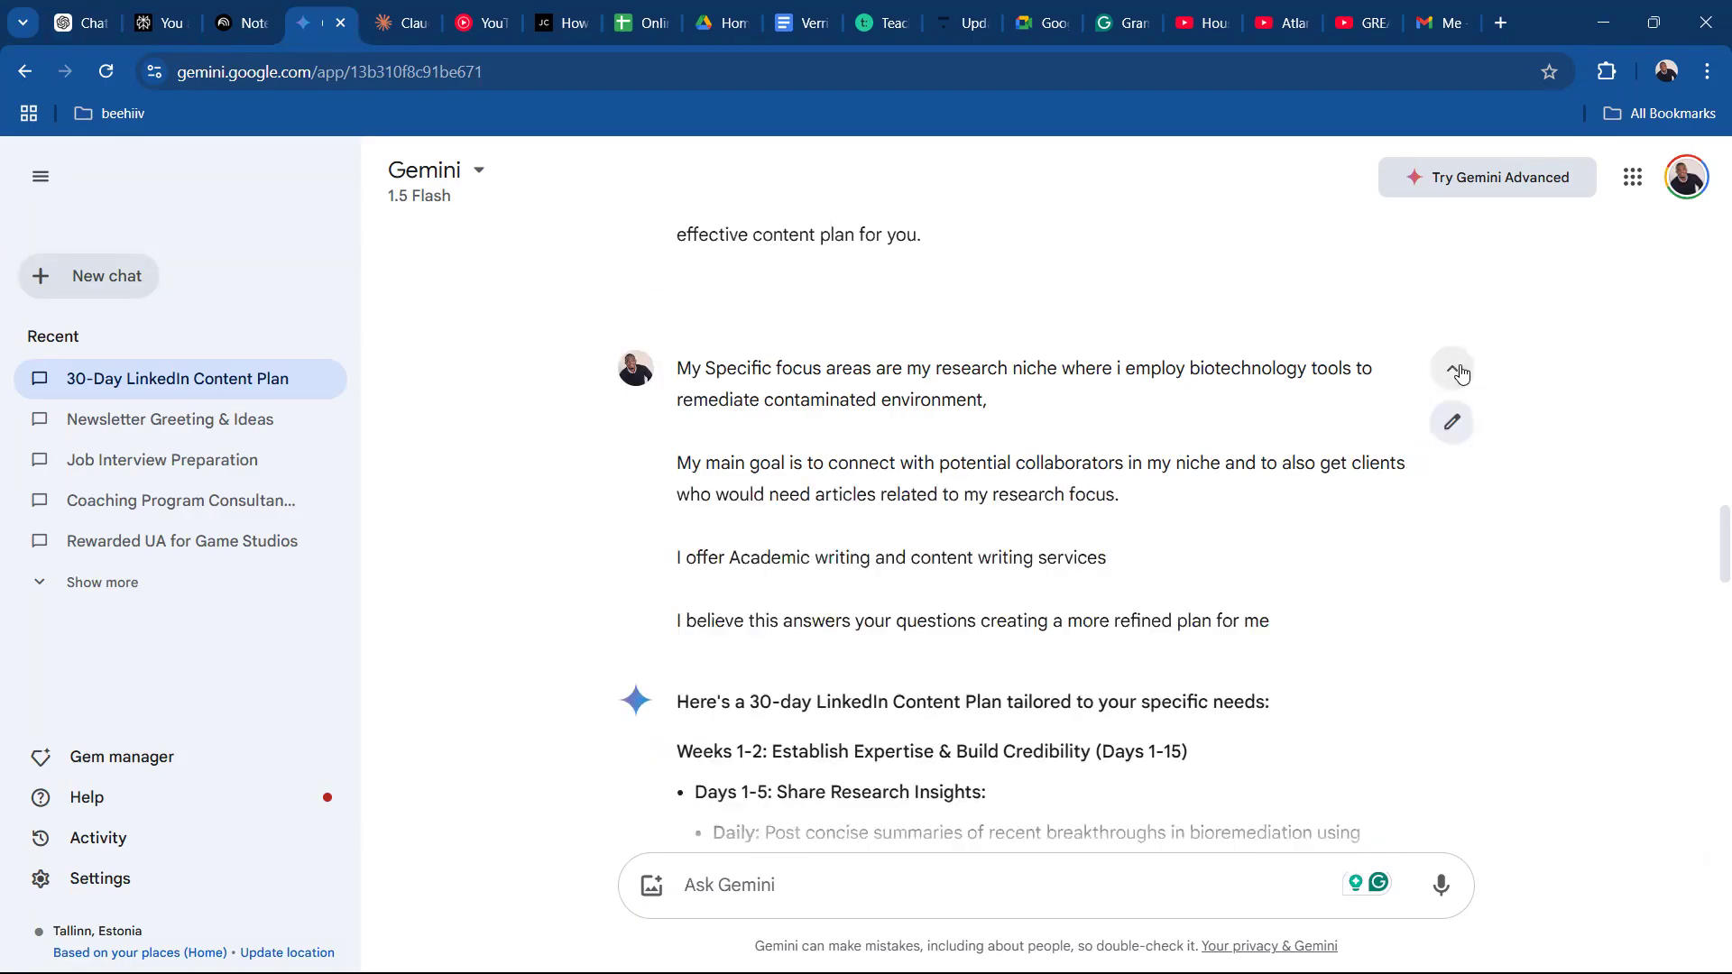
left_click(1453, 420)
key("ctrl+a")
key("ctrl+v")
left_click(793, 657)
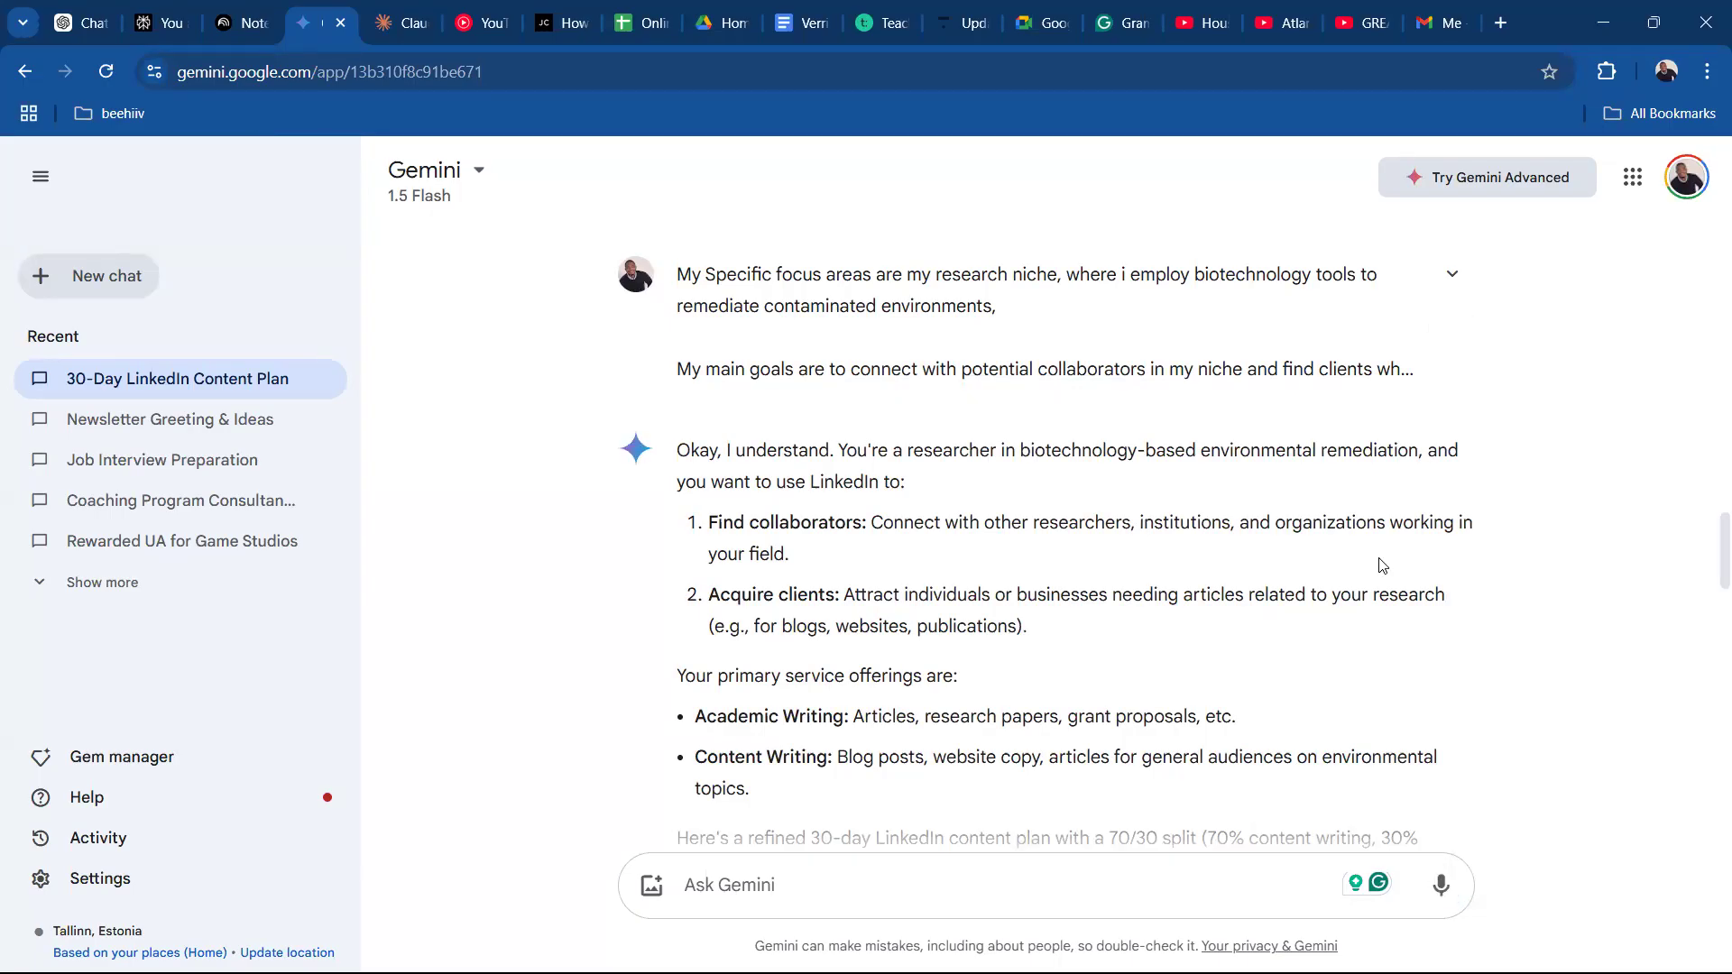
scroll(1705, 506, "up", 1)
scroll(1705, 514, "down", 2)
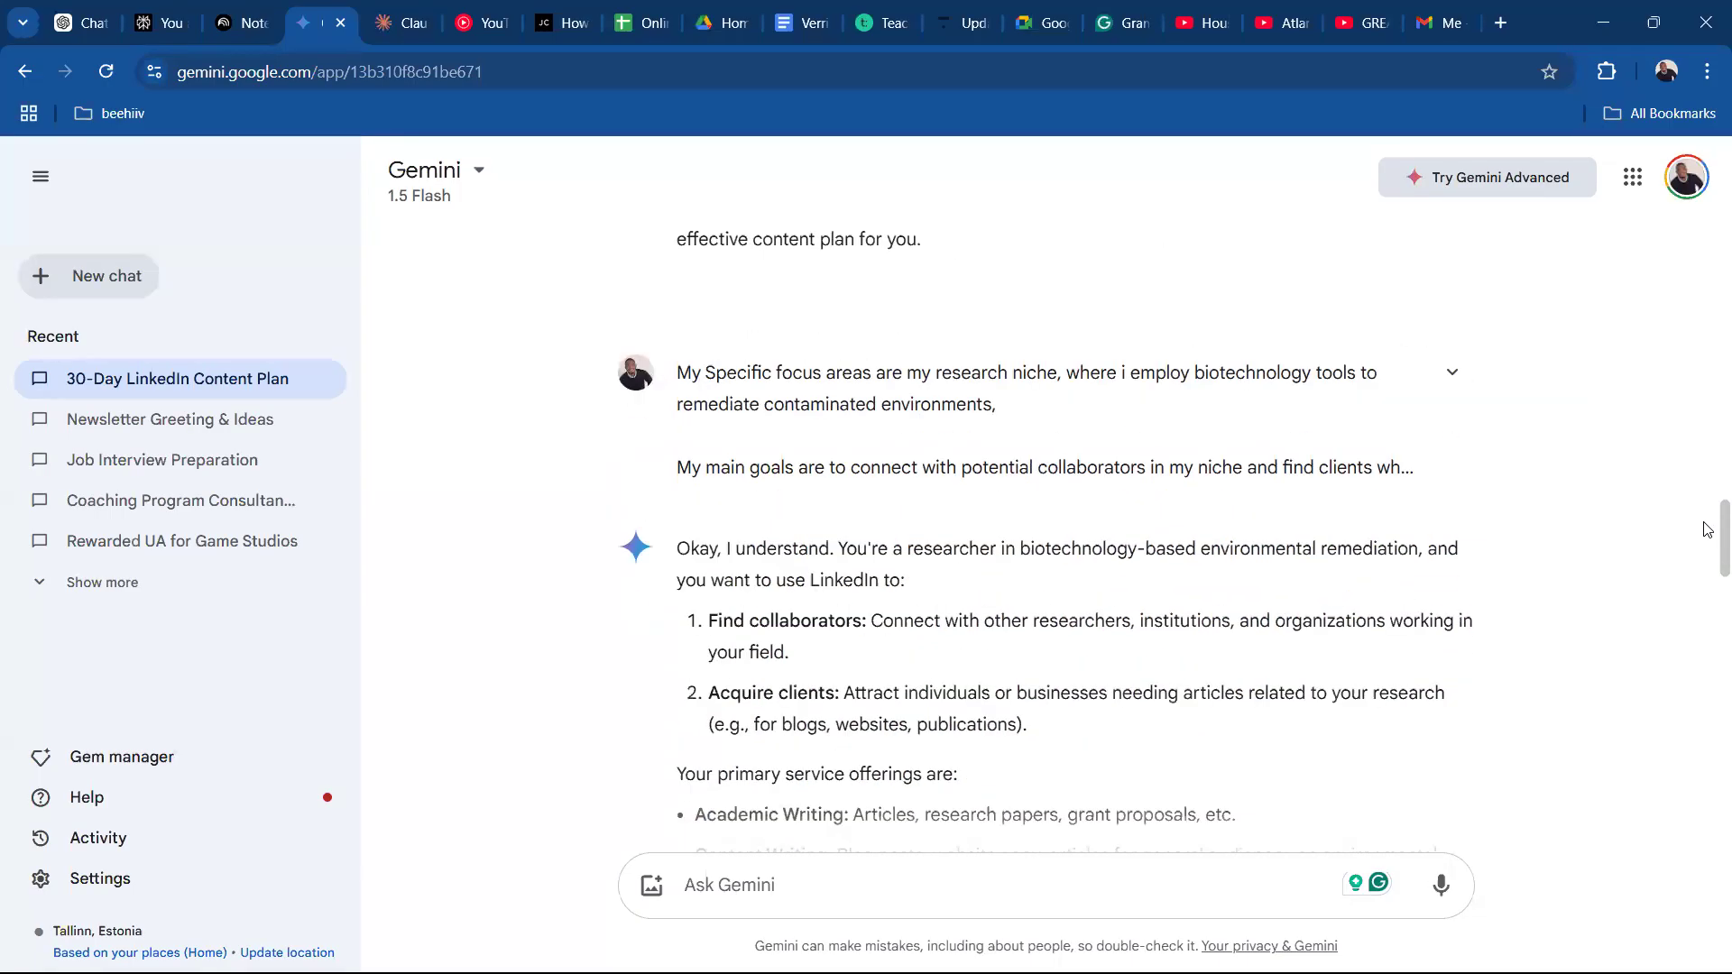
Read Gemini's refined 30-day plan, covering the goals summary and the Weeks 1-2 content, and look back at the earlier plan.
scroll(1708, 550, "down", 1)
scroll(1708, 560, "up", 1)
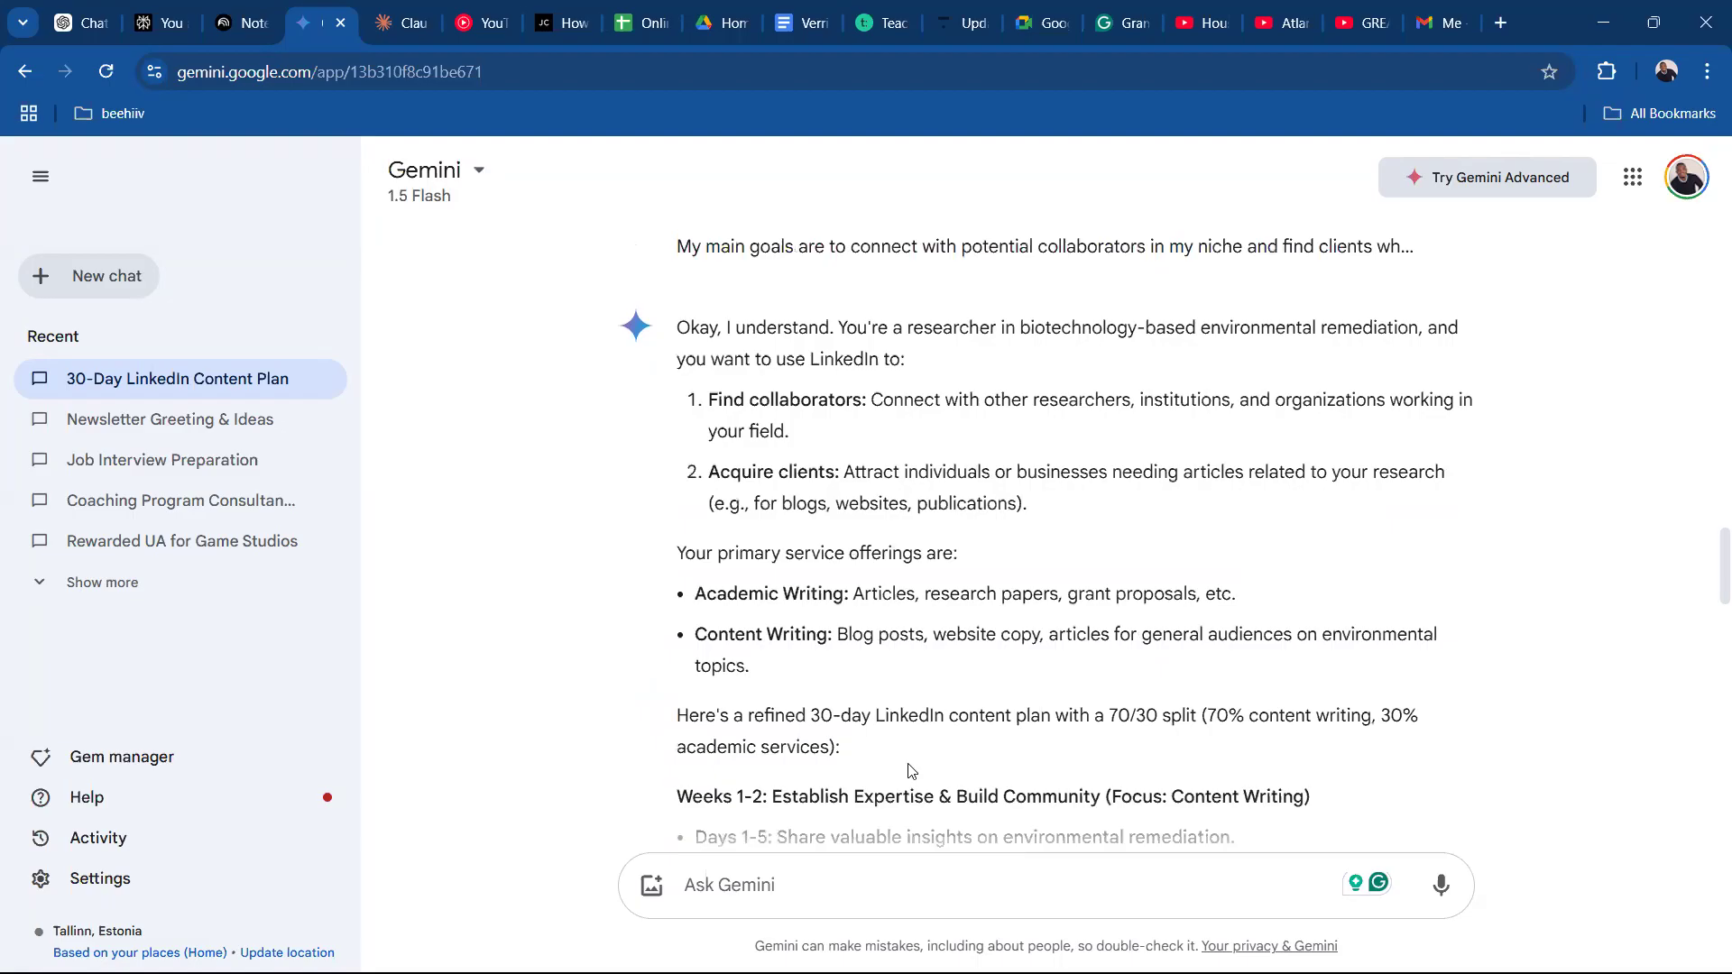
scroll(1708, 591, "down", 3)
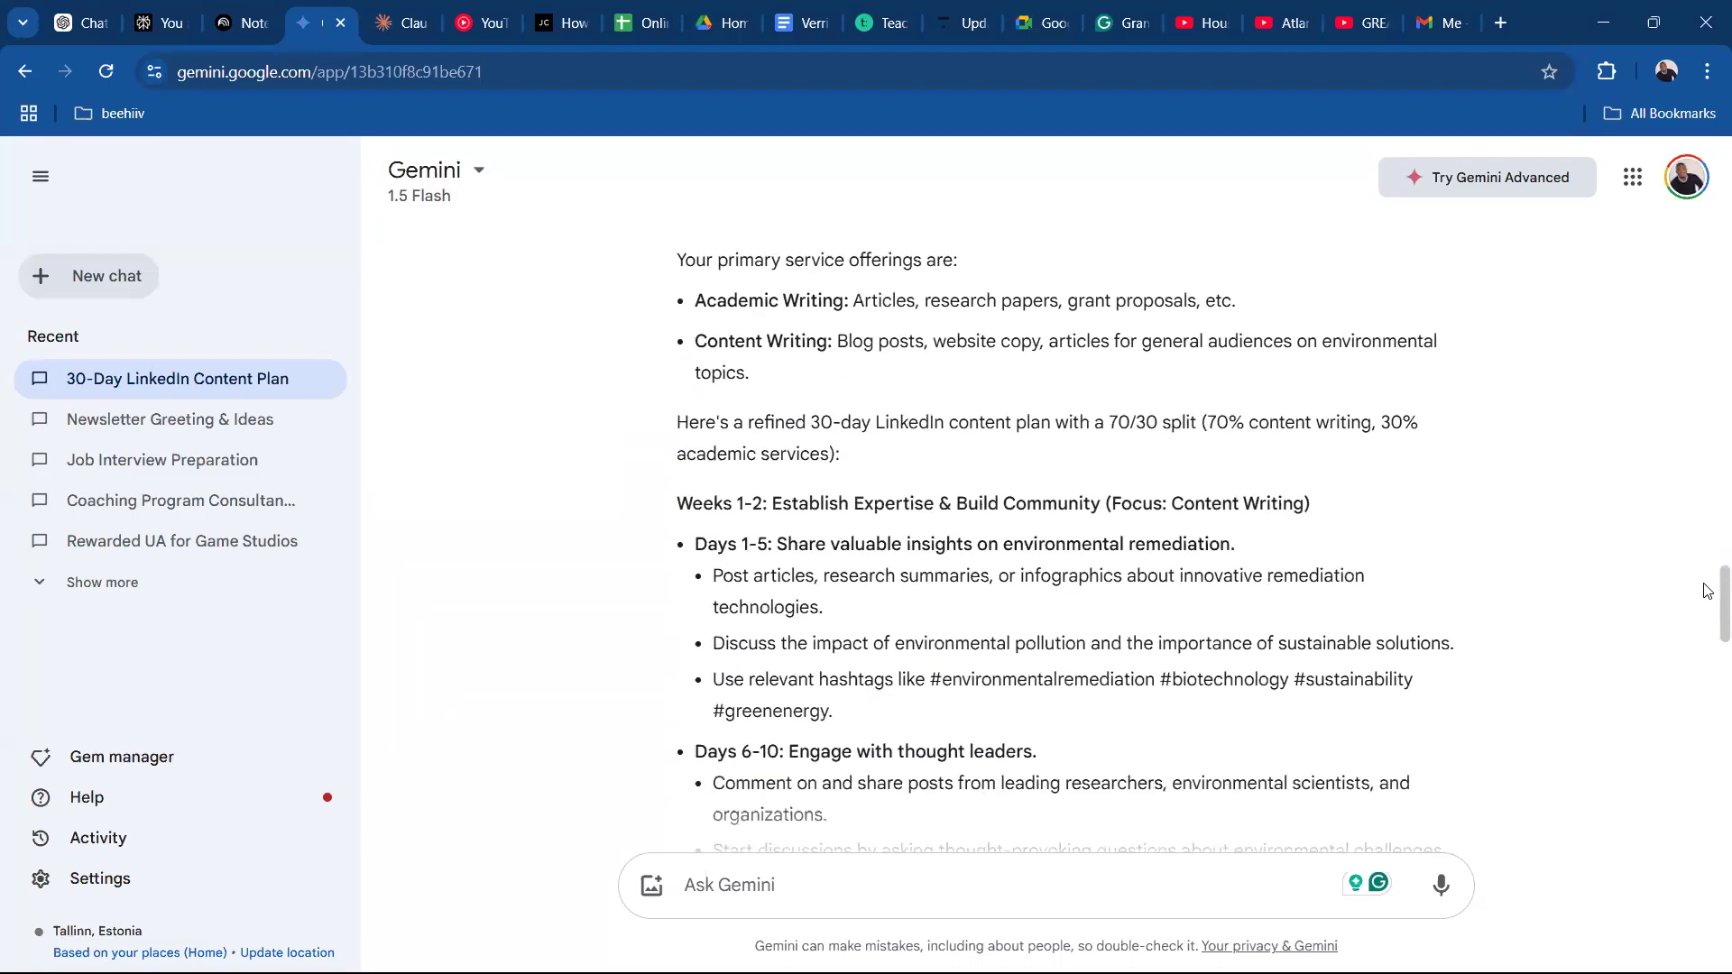
scroll(1707, 591, "down", 1)
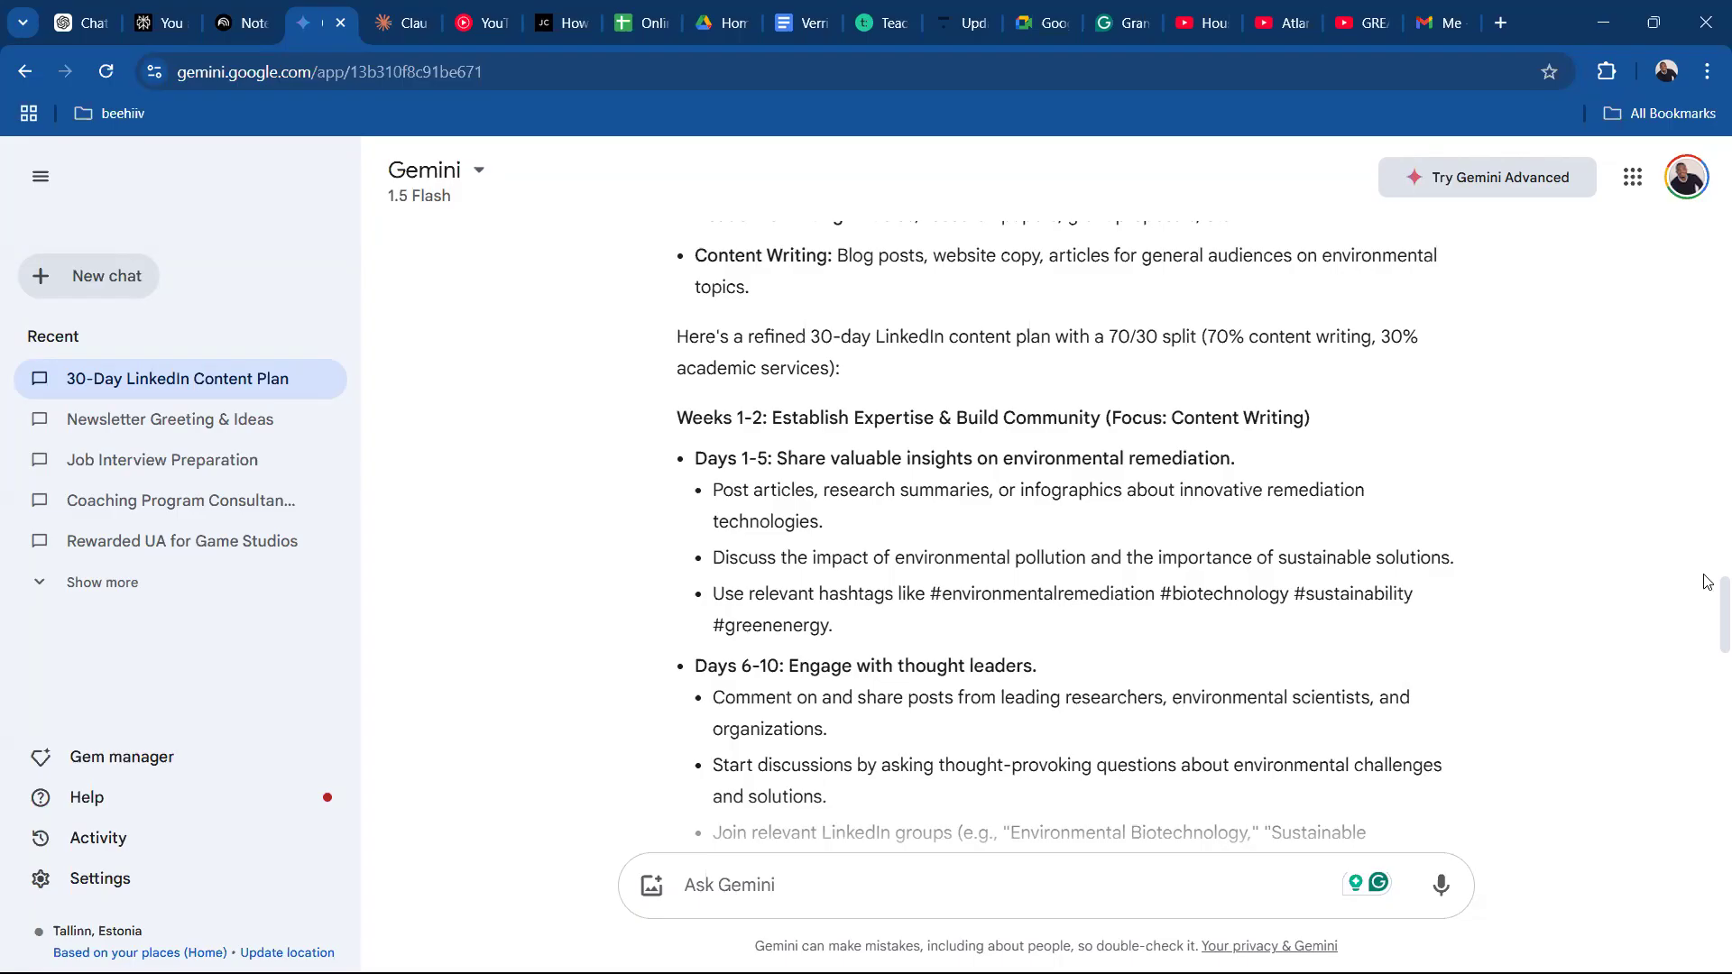
scroll(1708, 632, "up", 15)
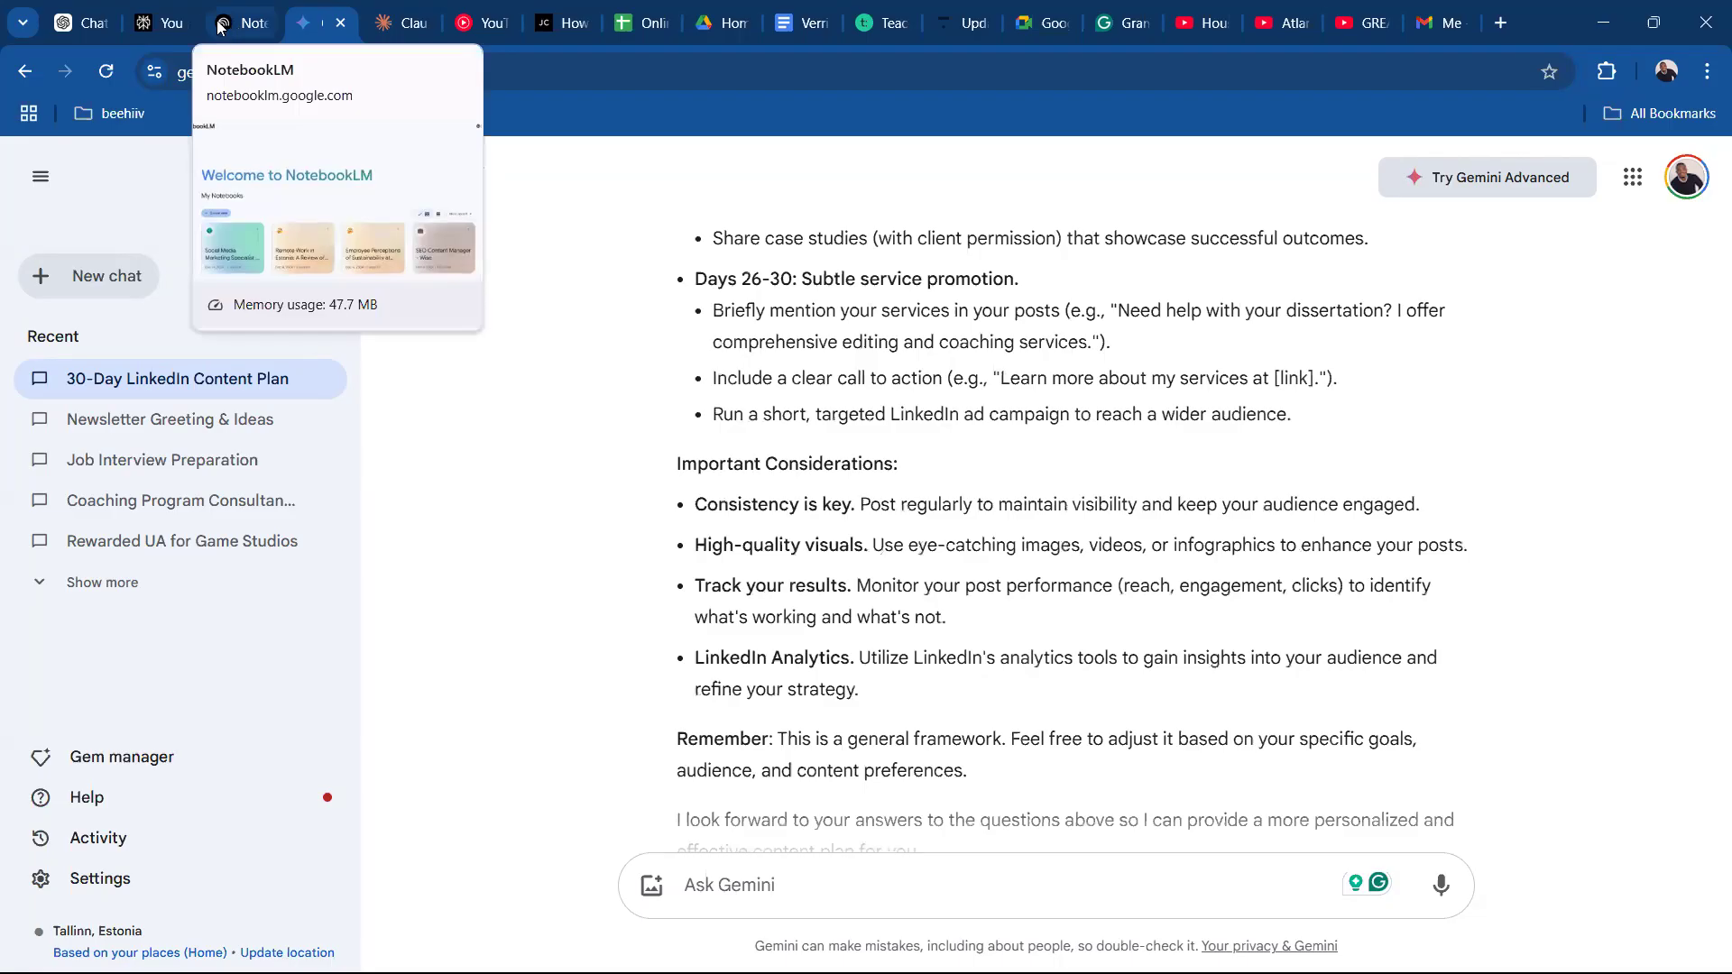
Switch to Perplexity and review the original prompt, the clarifying questions and Week 1 of the tailored 30-day plan.
left_click(159, 23)
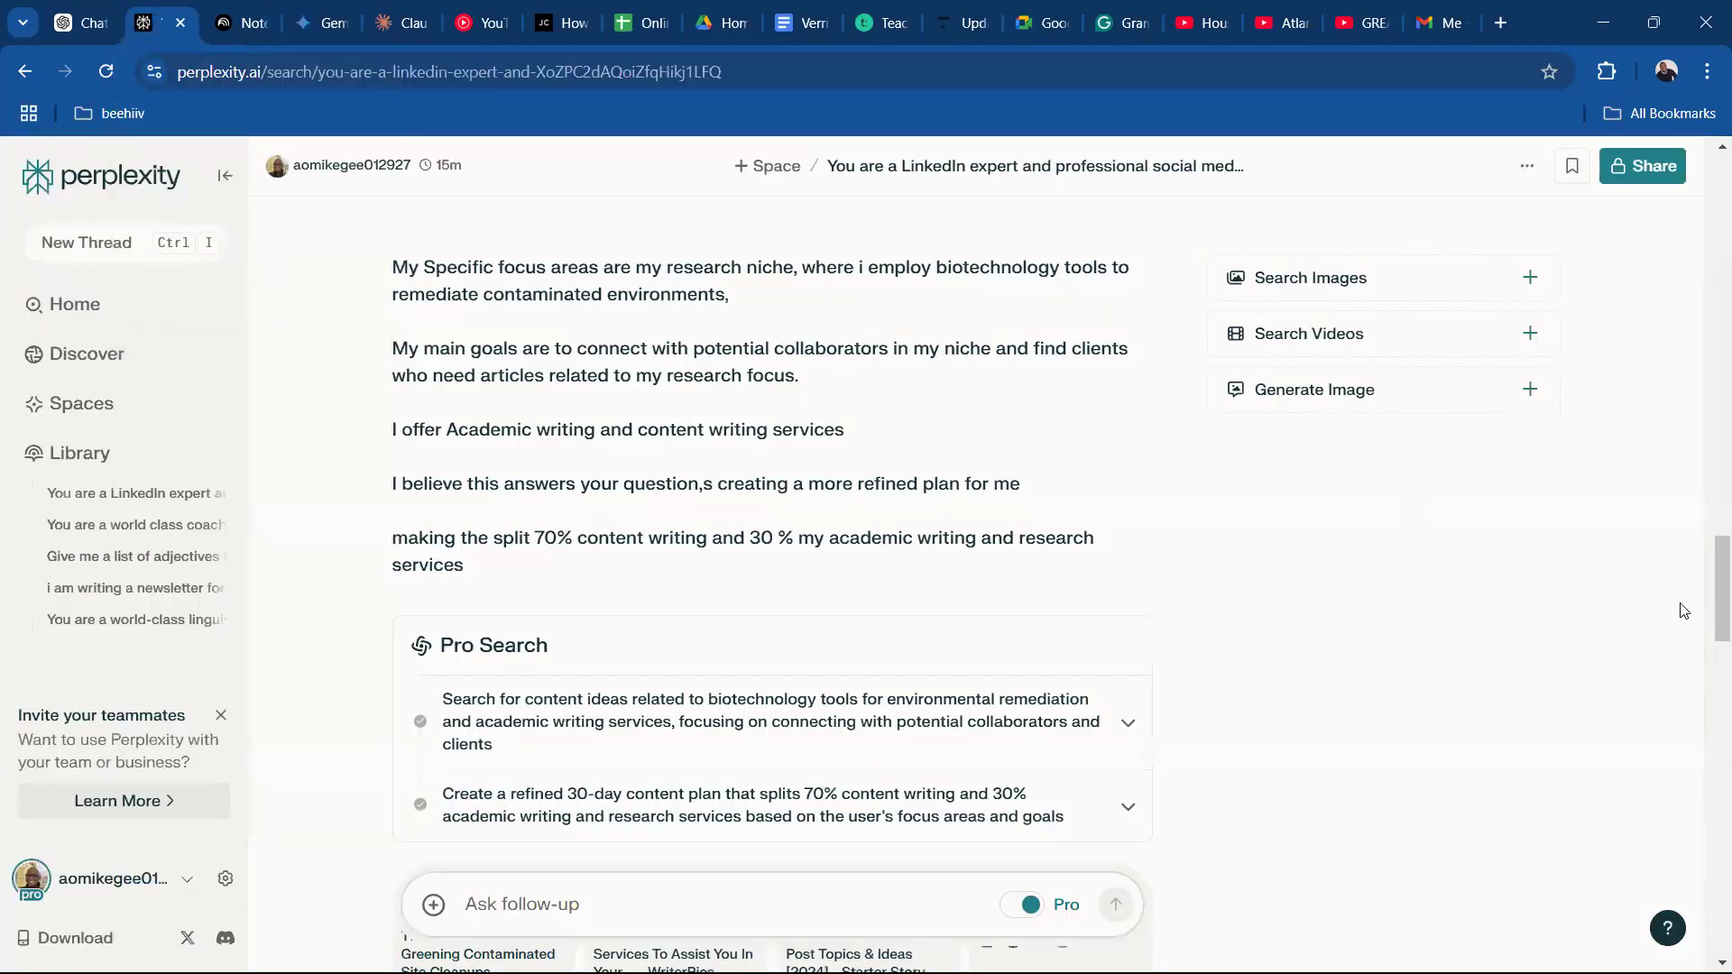
left_click_drag(1720, 585, 1708, 176)
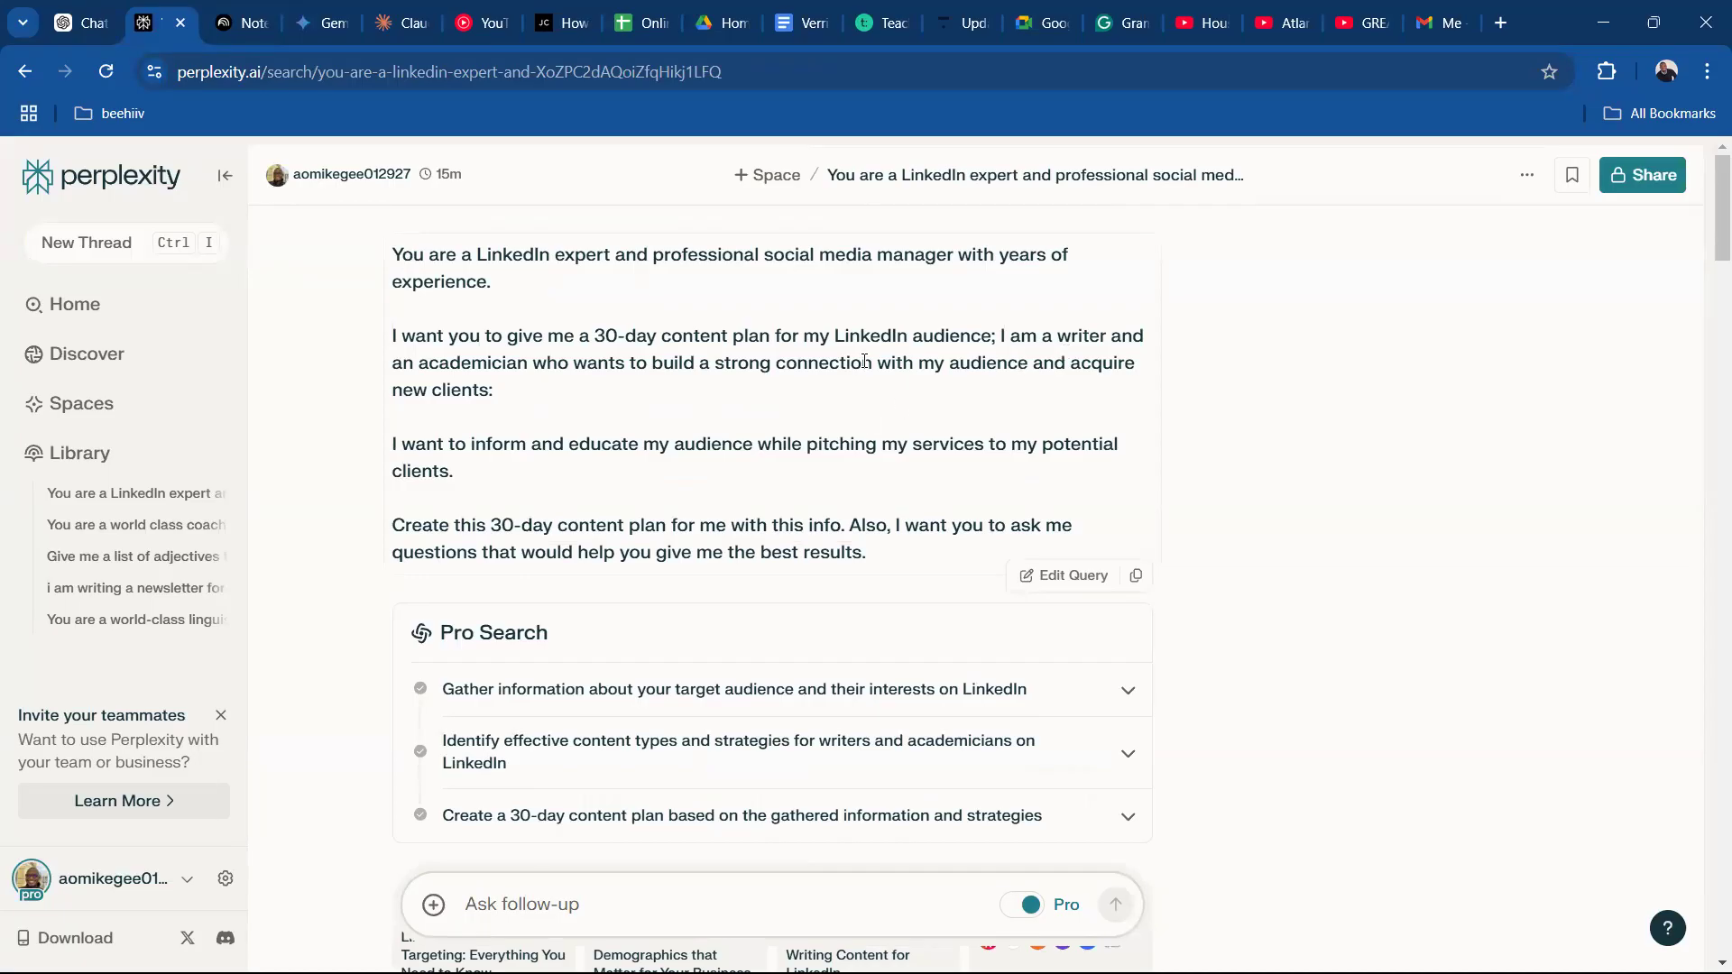
left_click_drag(1003, 333, 1061, 397)
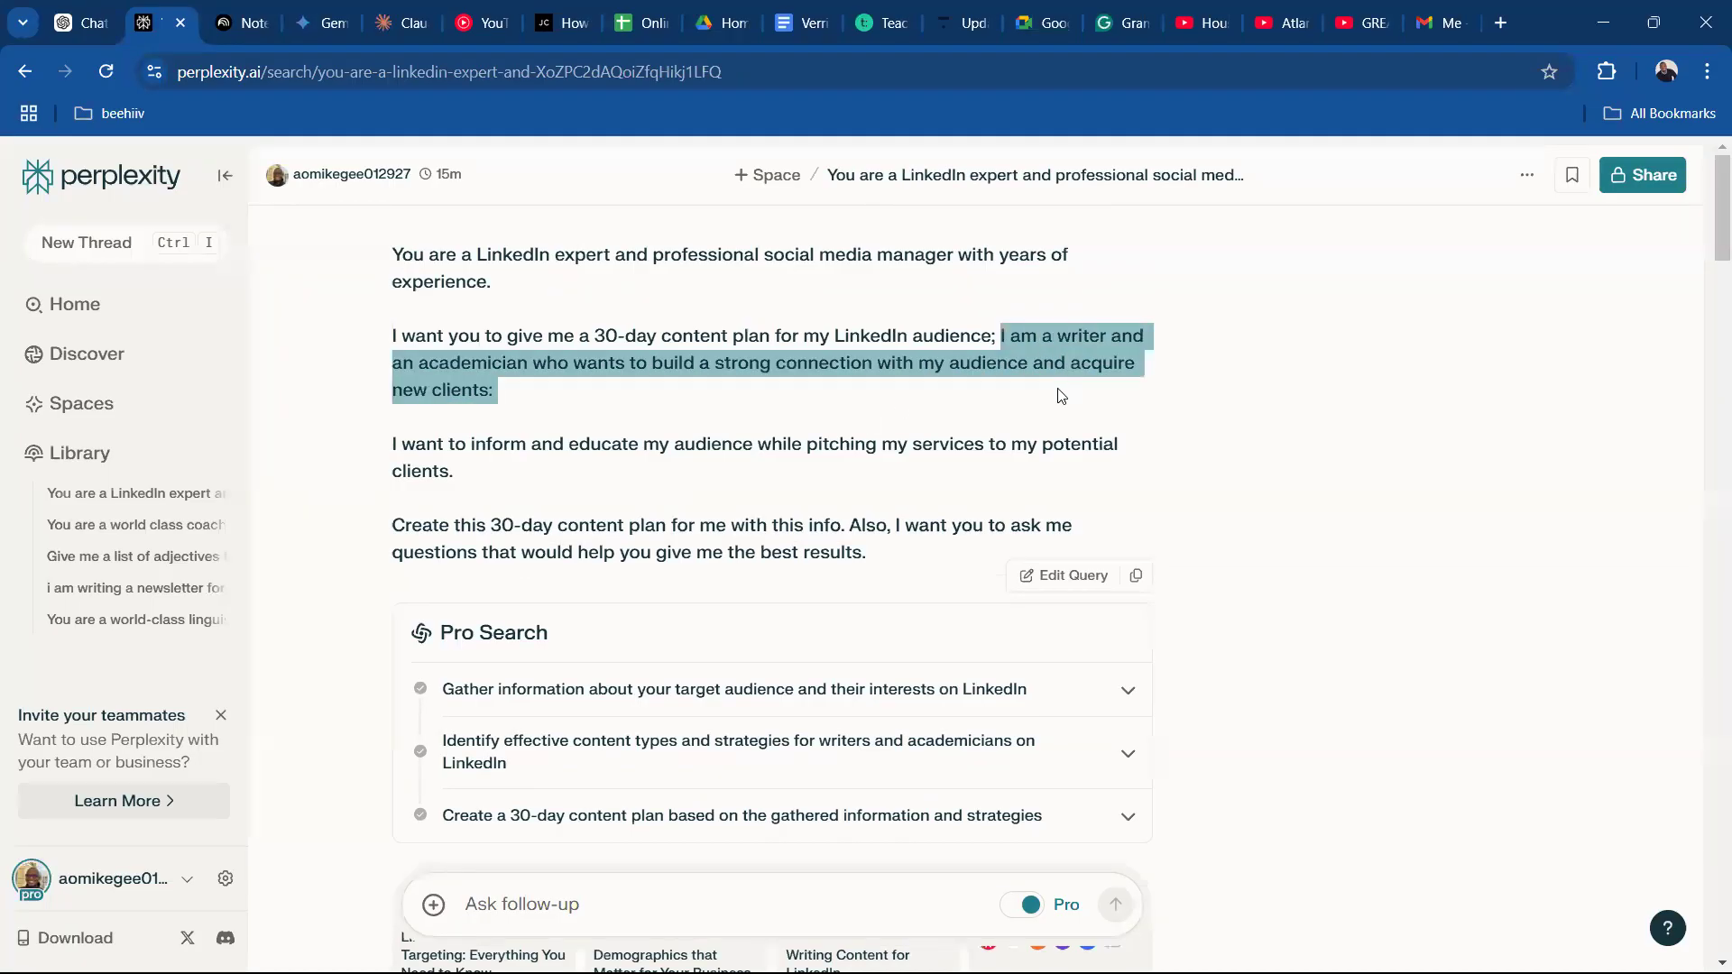
left_click(734, 426)
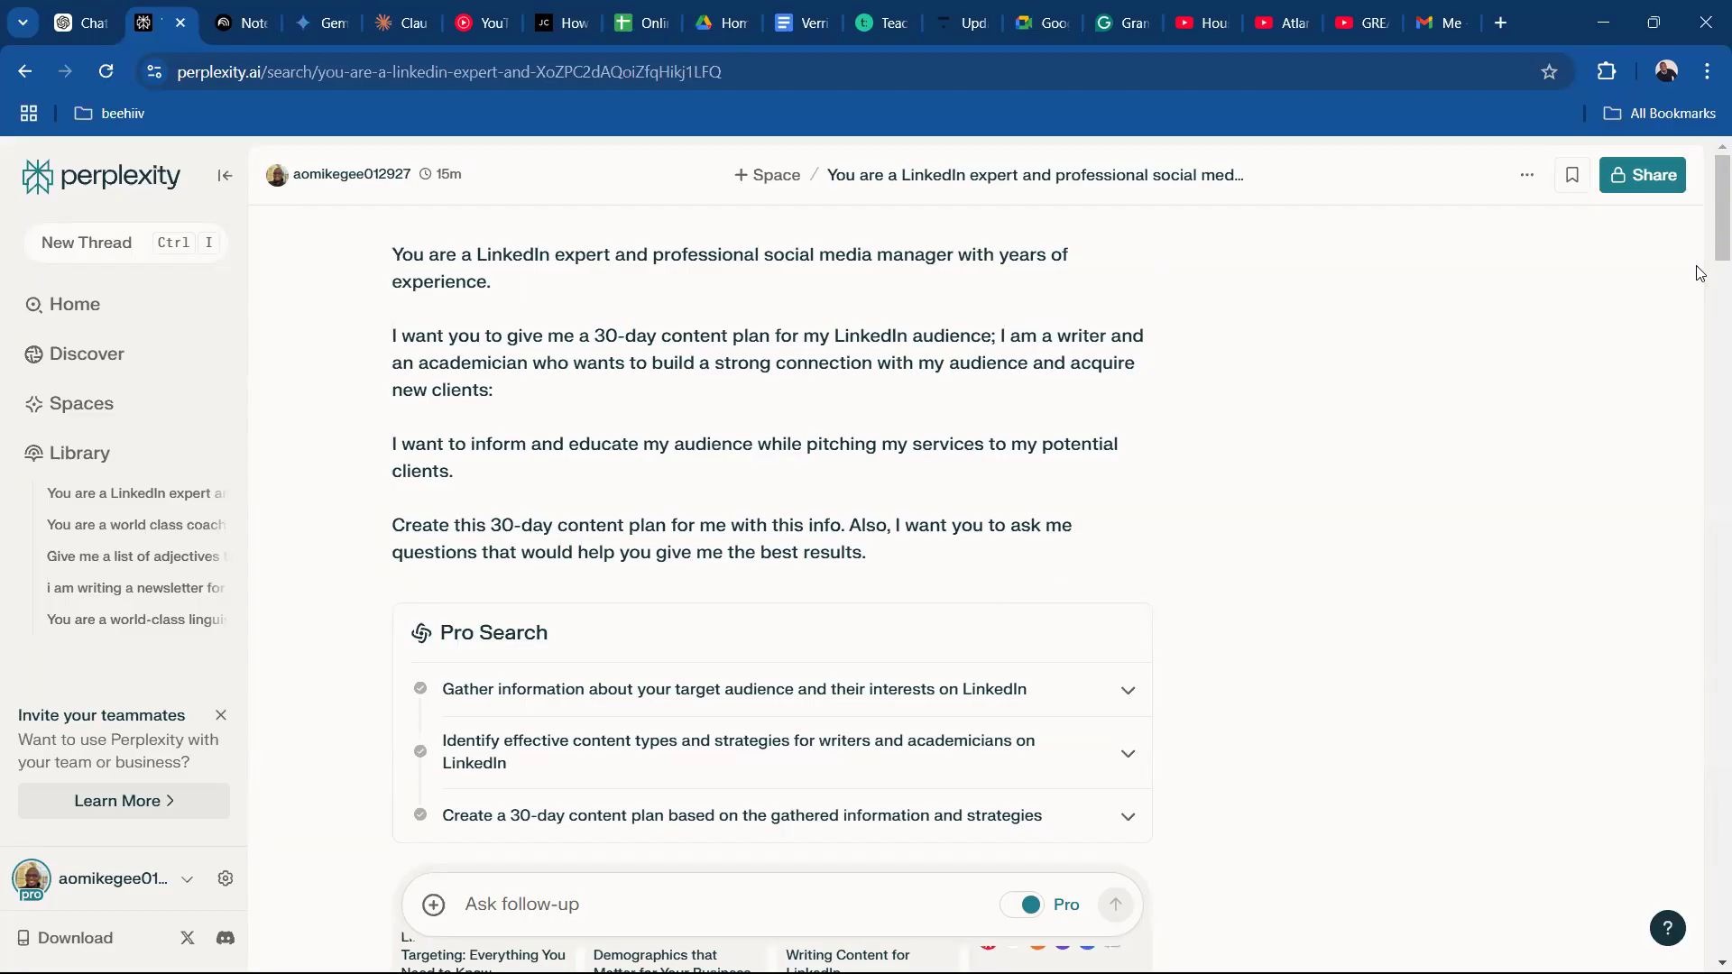
left_click_drag(1708, 252, 1708, 349)
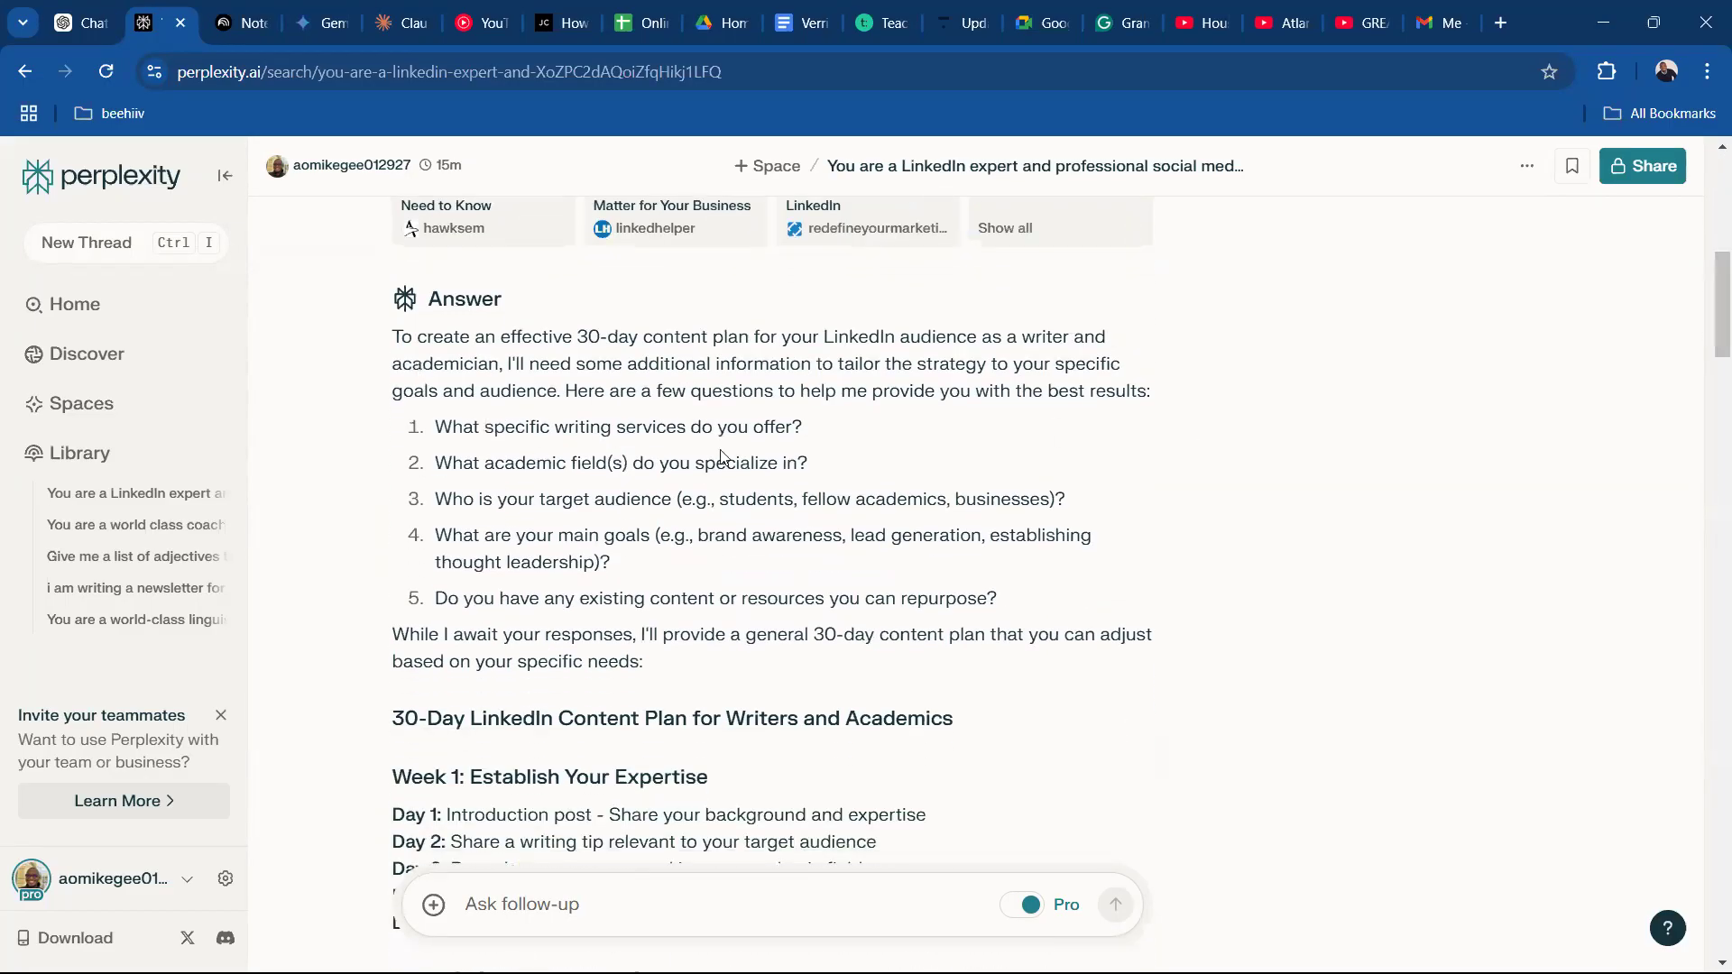
left_click_drag(1707, 350, 1708, 733)
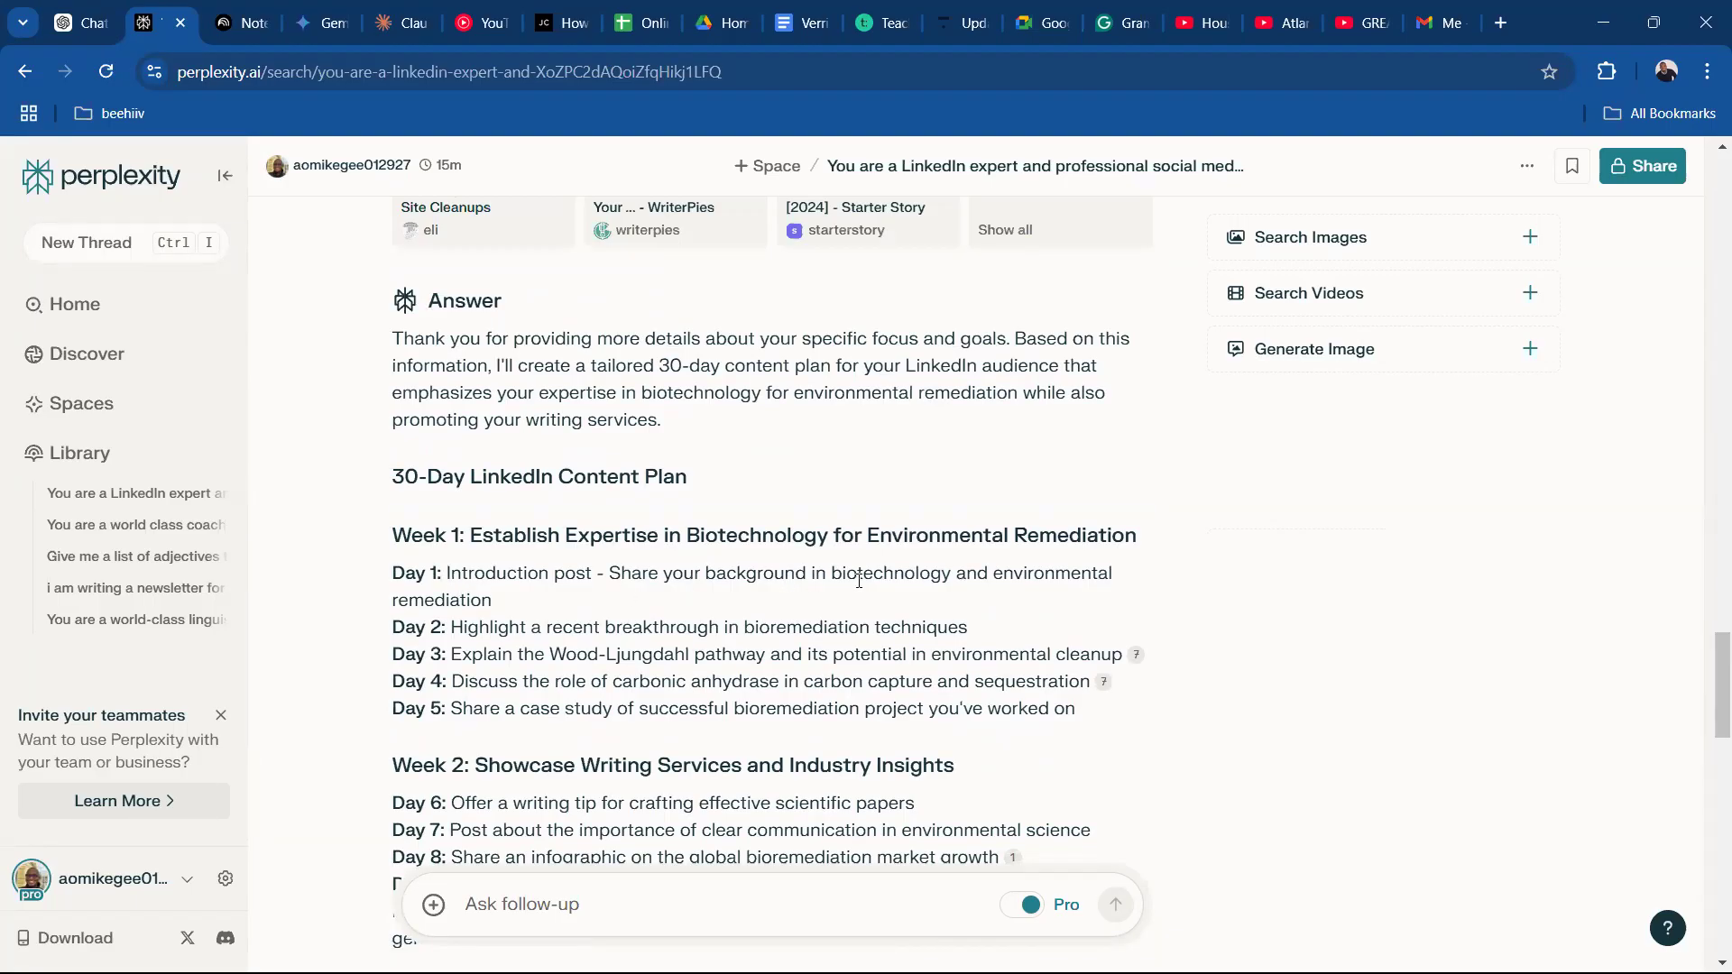
Draft a follow-up reading "expand this for me" above the copied Day 1 introduction post idea, prefixing that idea with "Week 1,".
left_click_drag(493, 602, 396, 576)
key("ctrl+c")
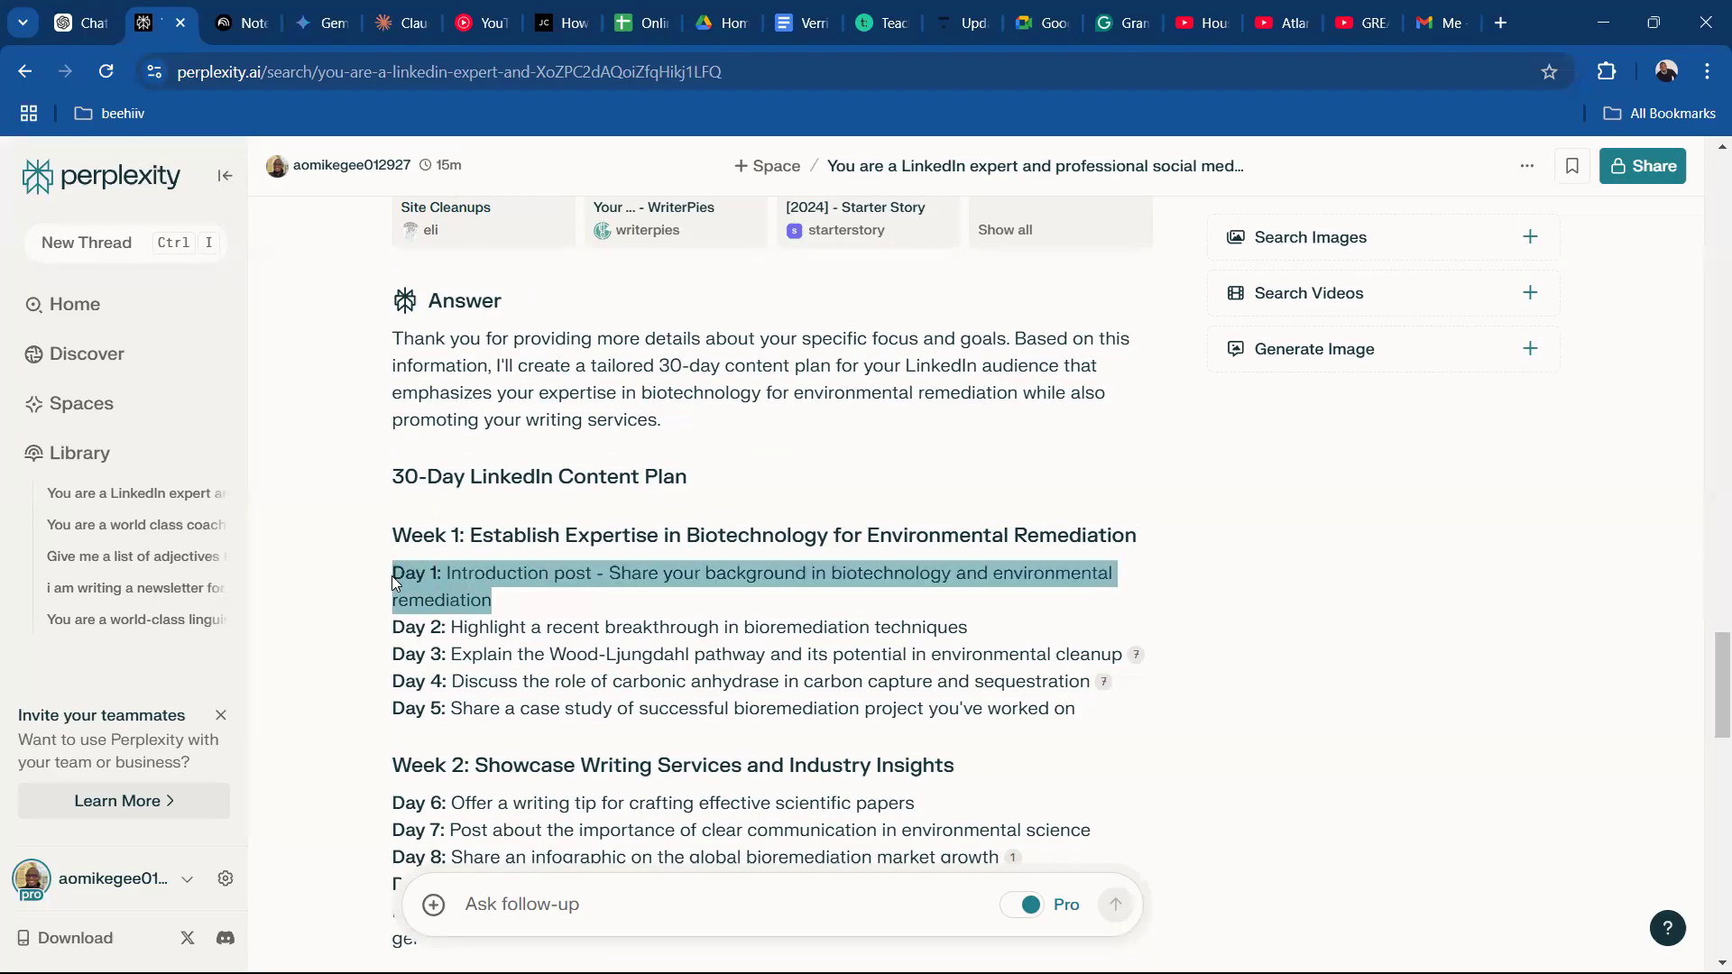
left_click(529, 900)
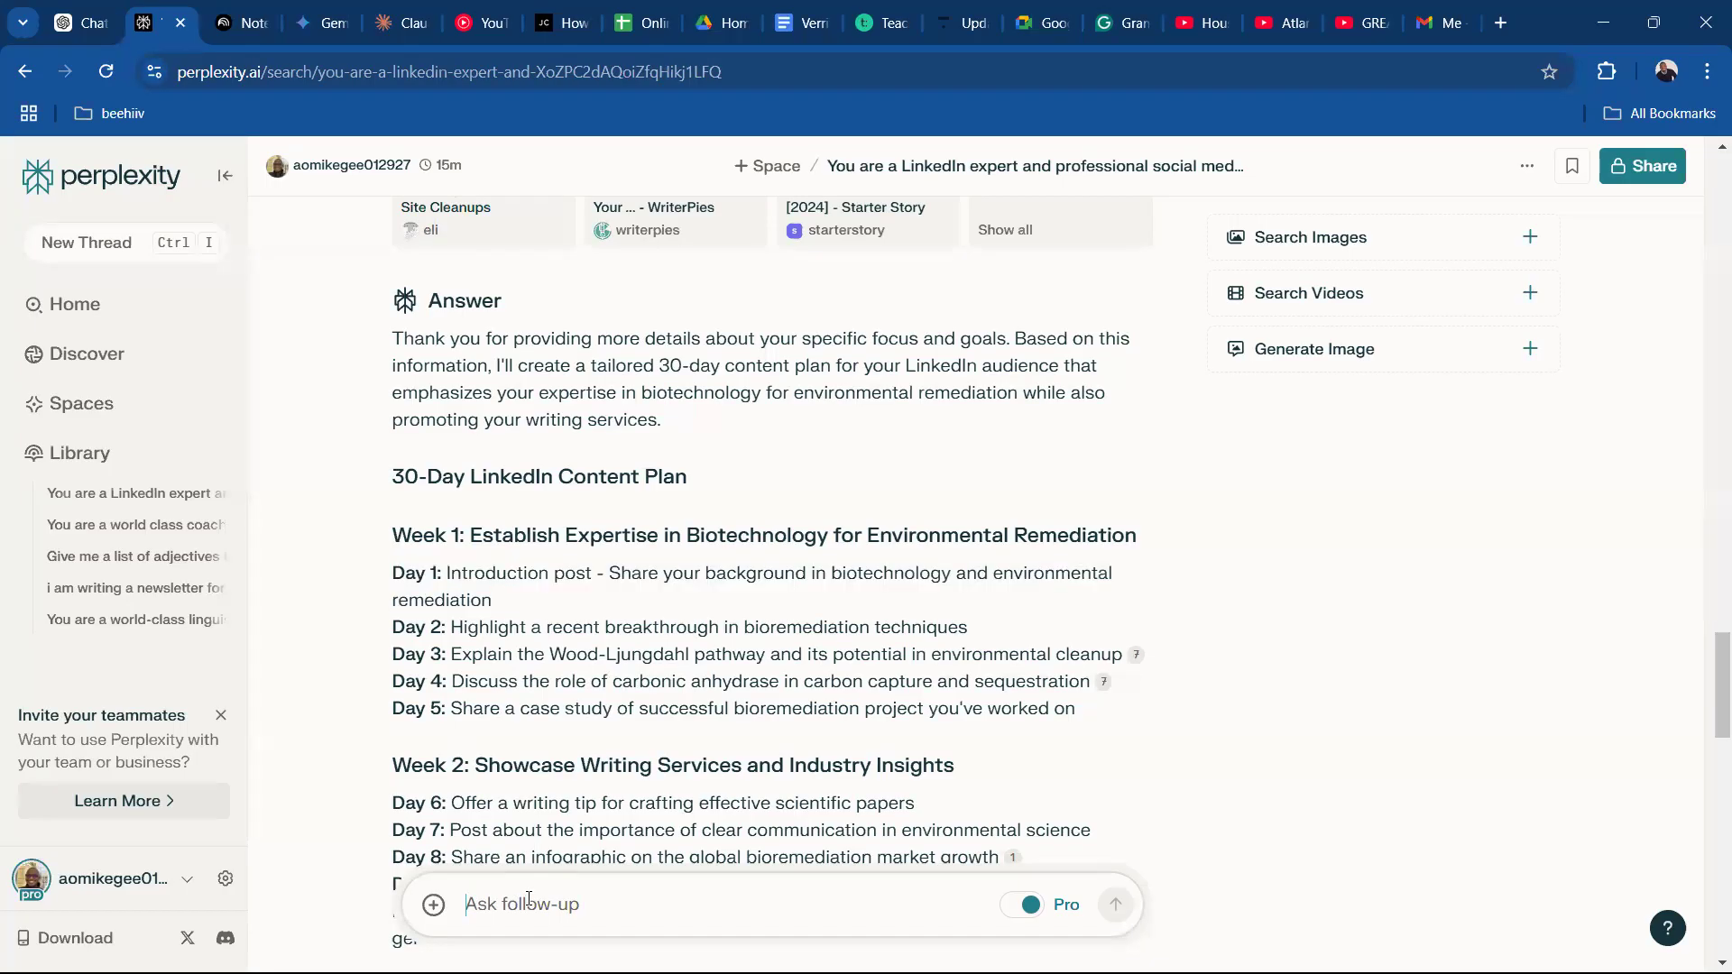
type("exp")
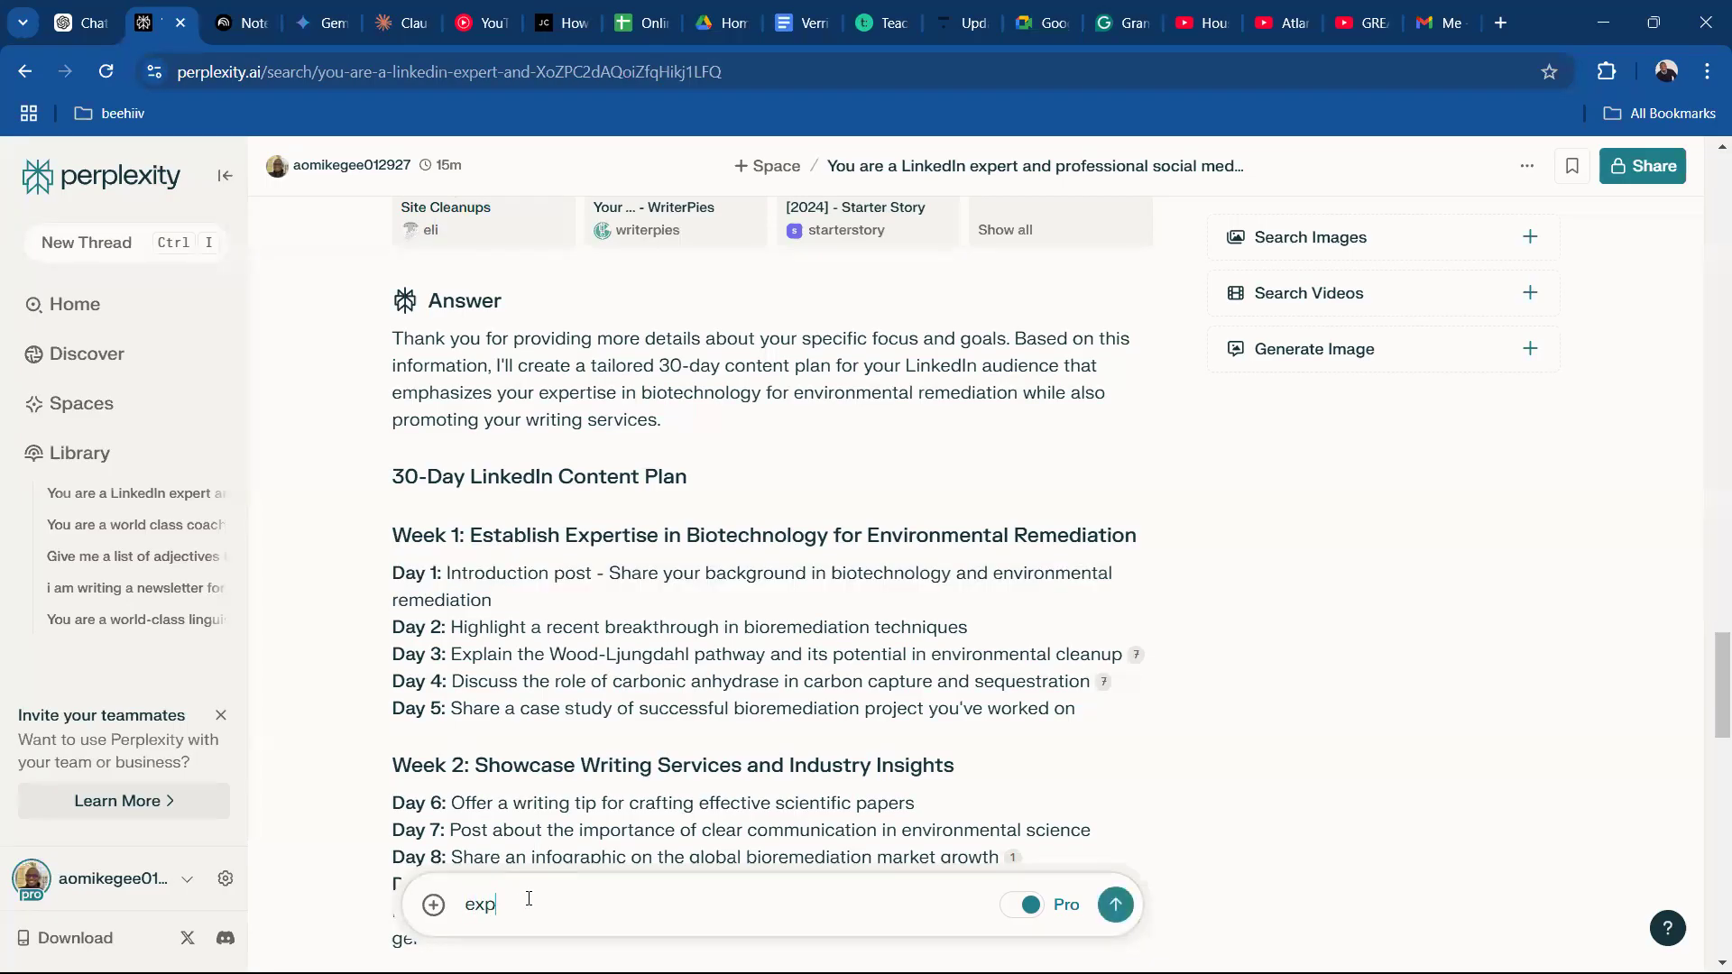
type("and thus for me")
key("shift+Return")
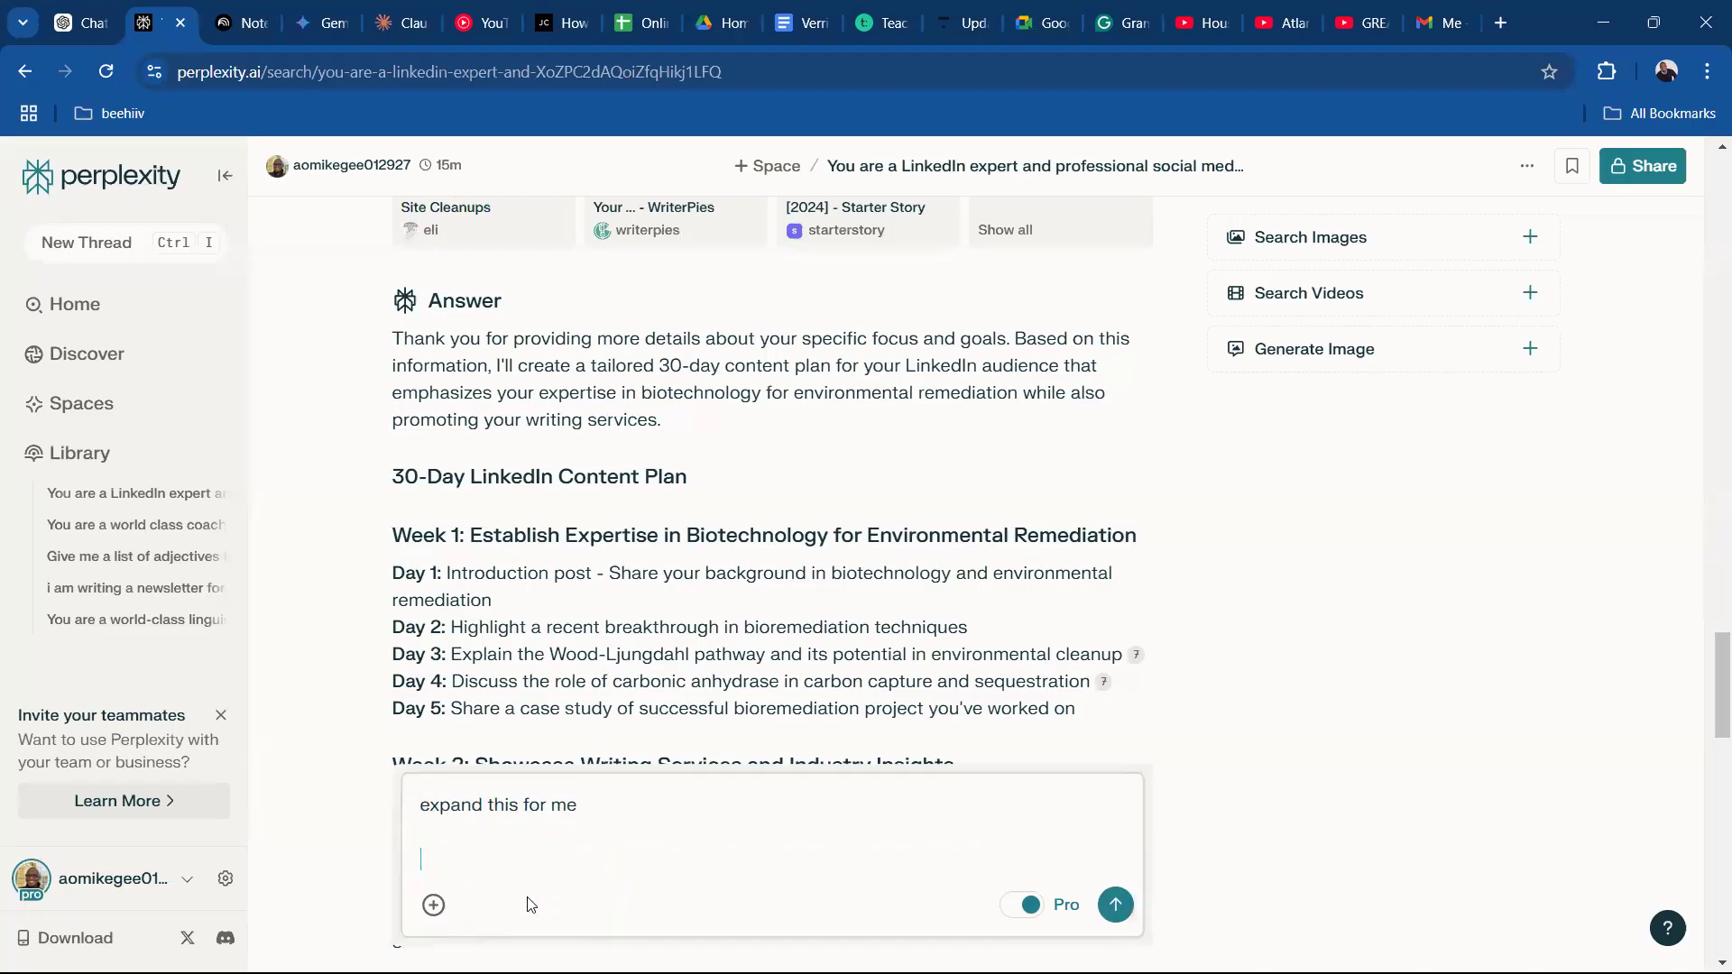
key("ctrl+v")
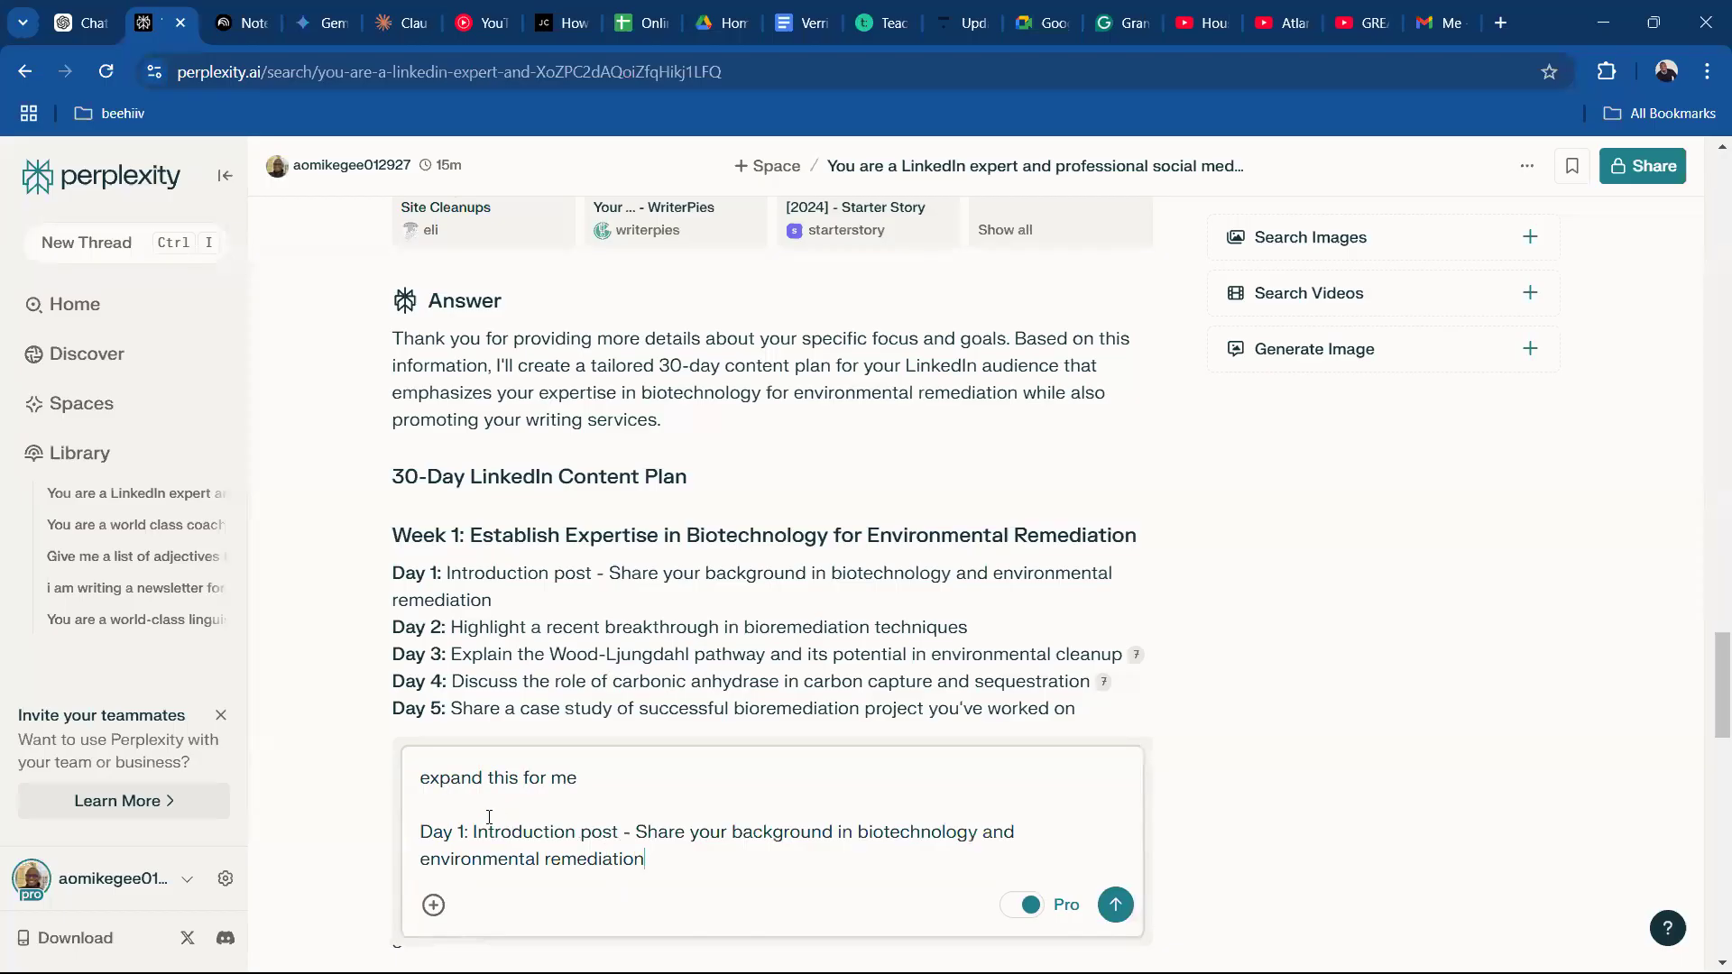
type("Week 1,")
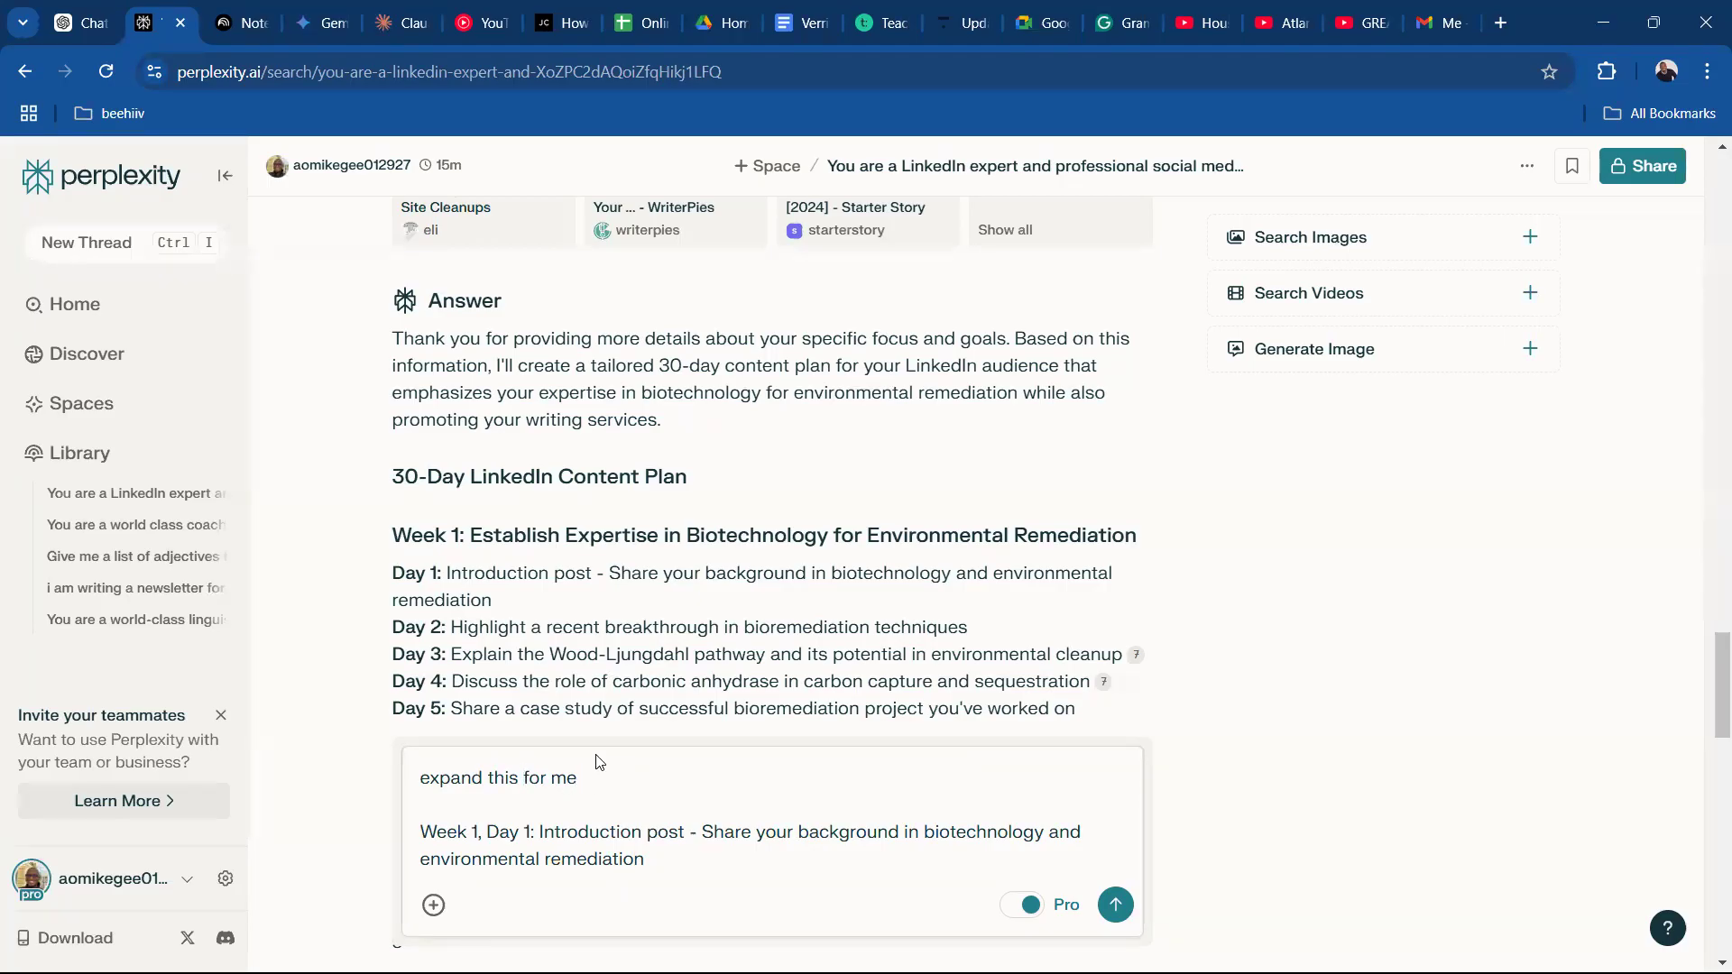
Extend the instruction with ", creating something that would wow my audience, make it 200 words" and send the follow-up.
left_click(579, 782)
type("creating something that would wow my au")
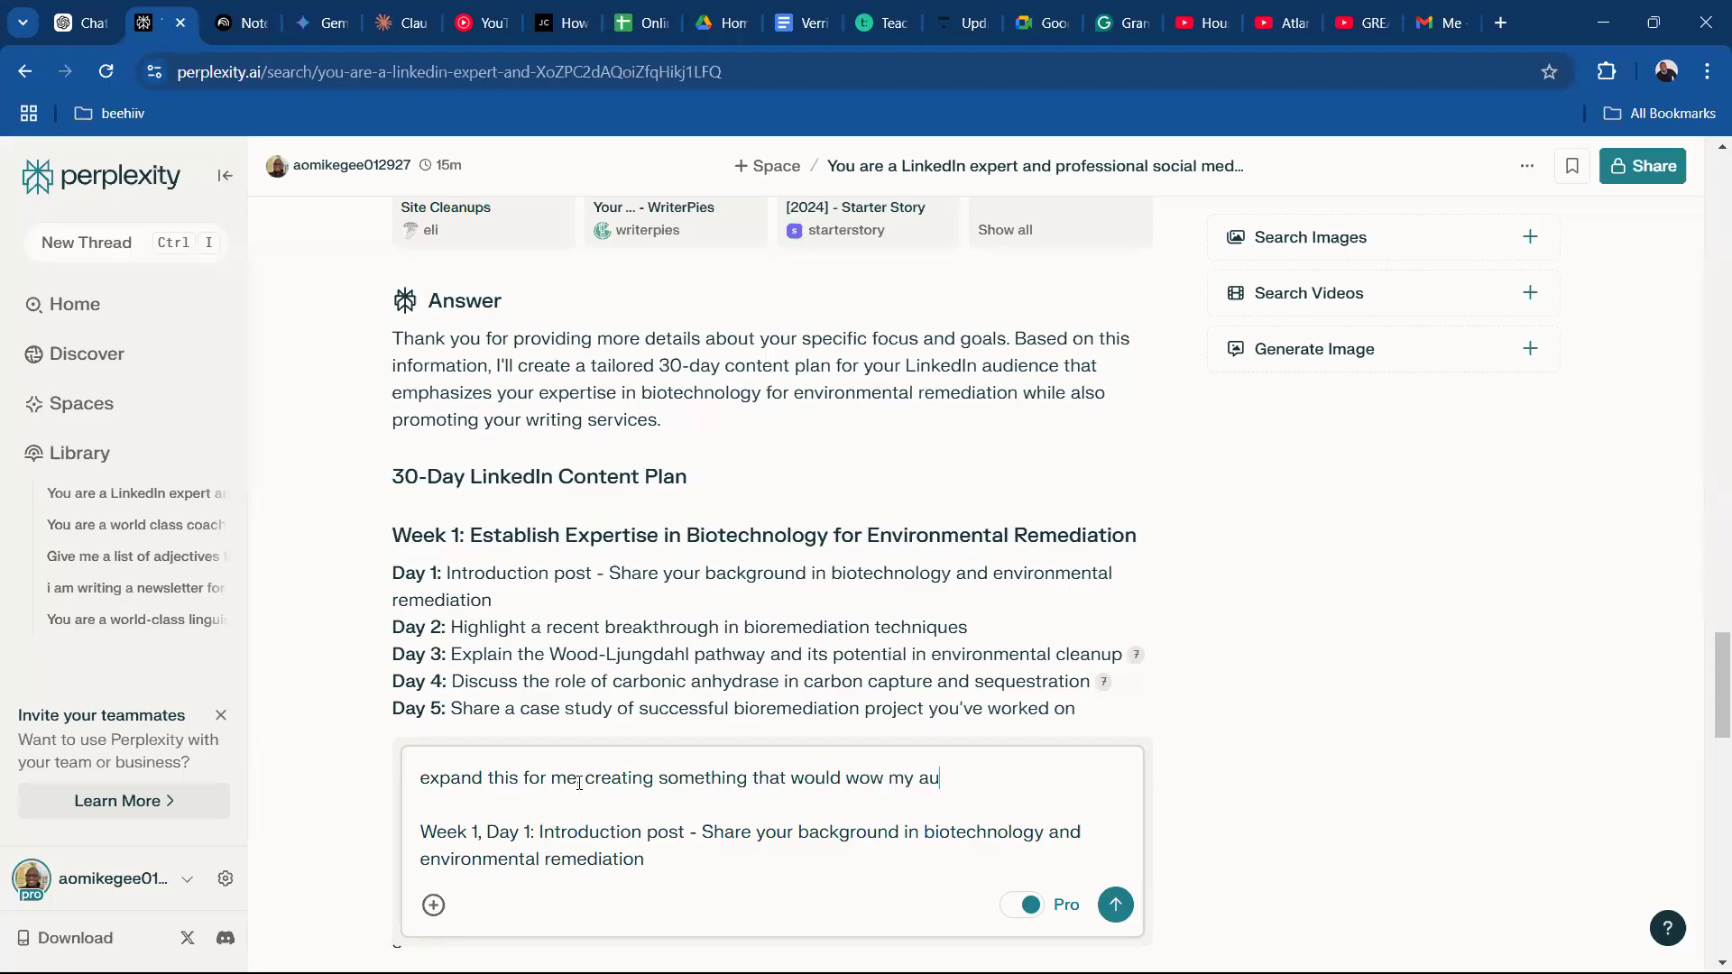
type("dience, make it 200 w")
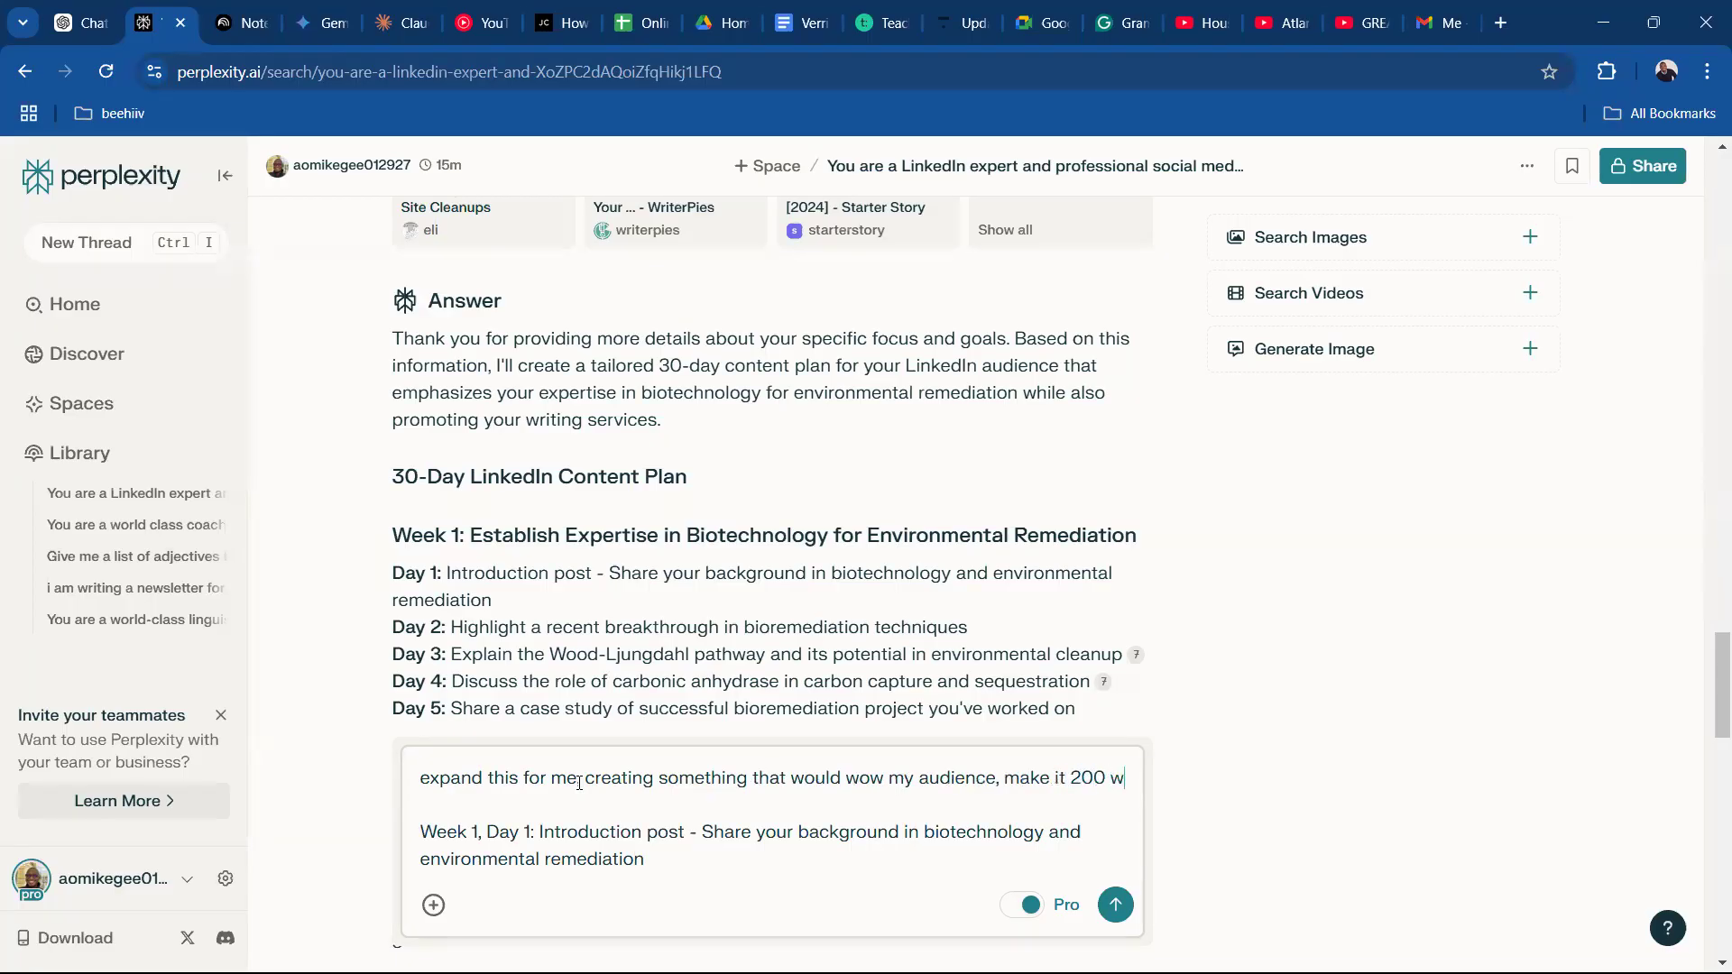
type("ords")
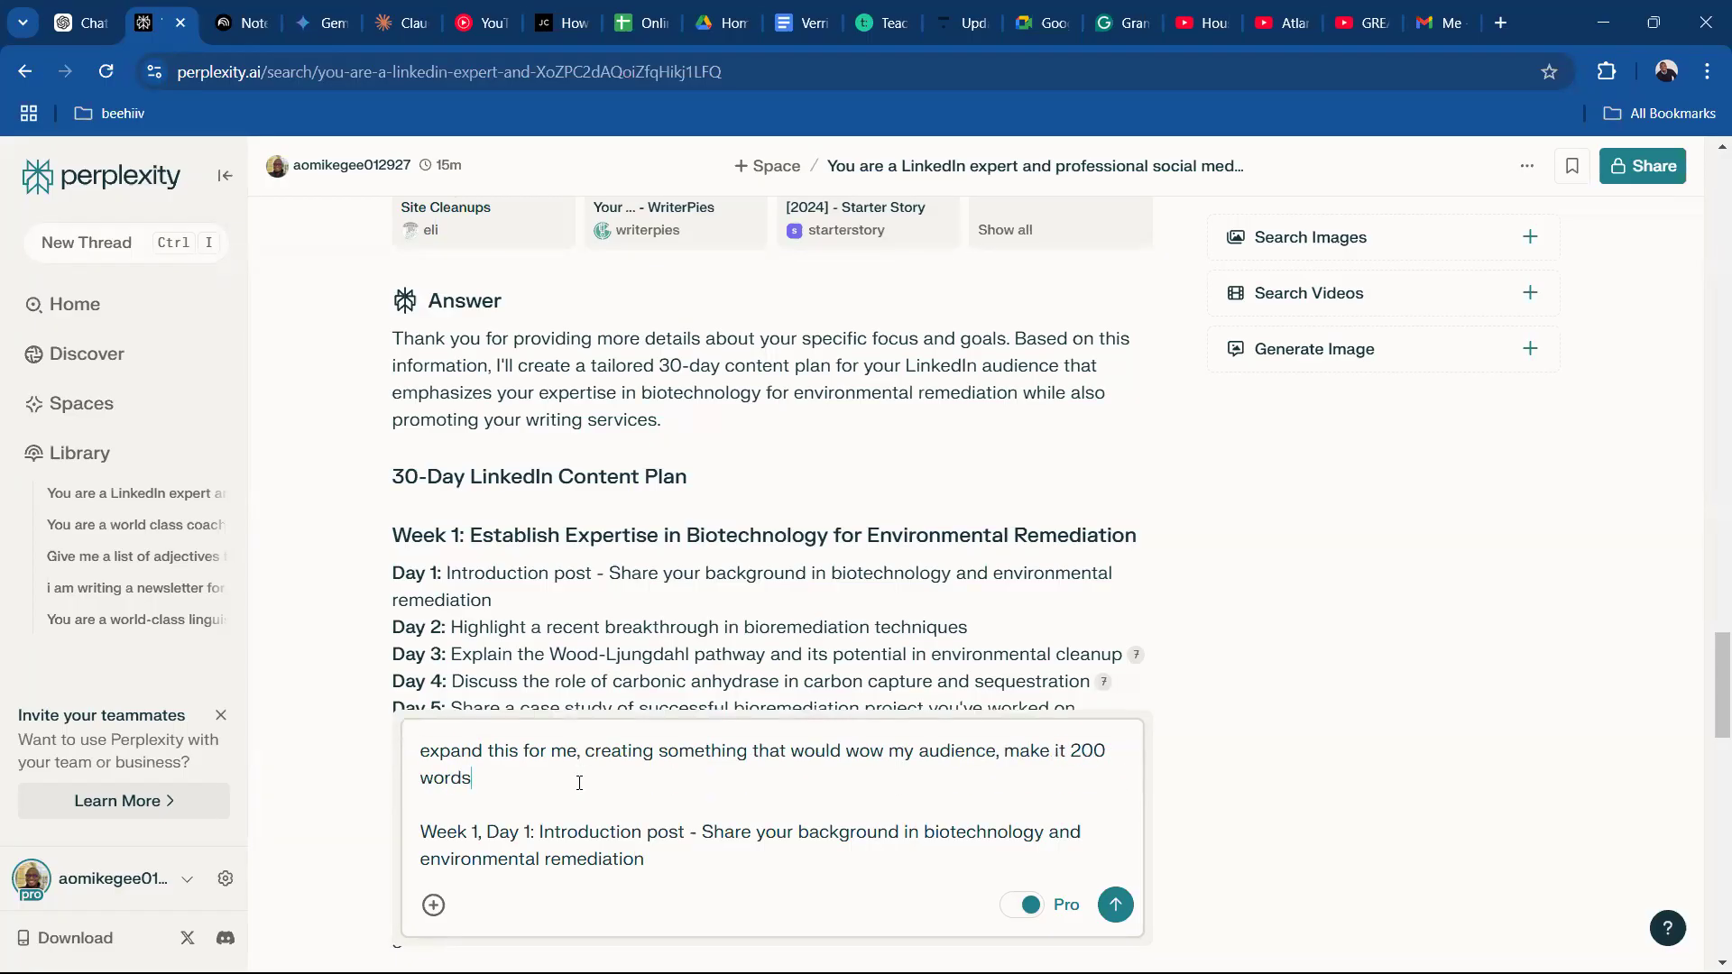
key("Return")
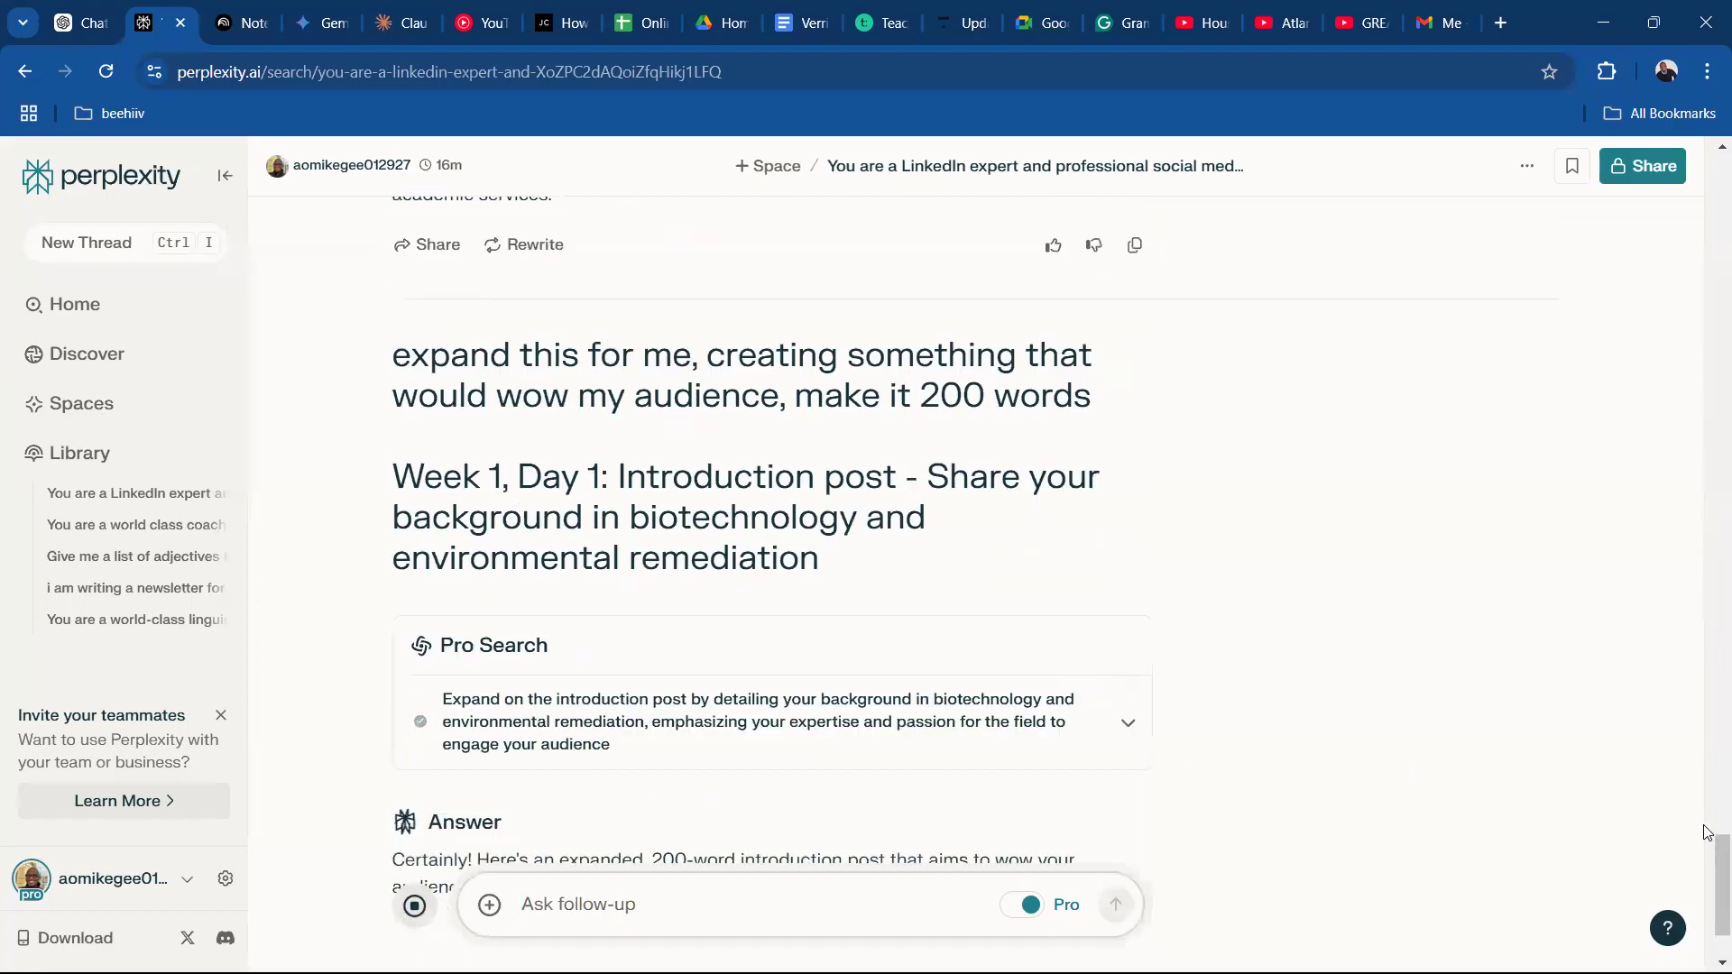
Read the expanded introduction post through its hashtags and list of key objectives.
left_click_drag(1715, 876, 1720, 921)
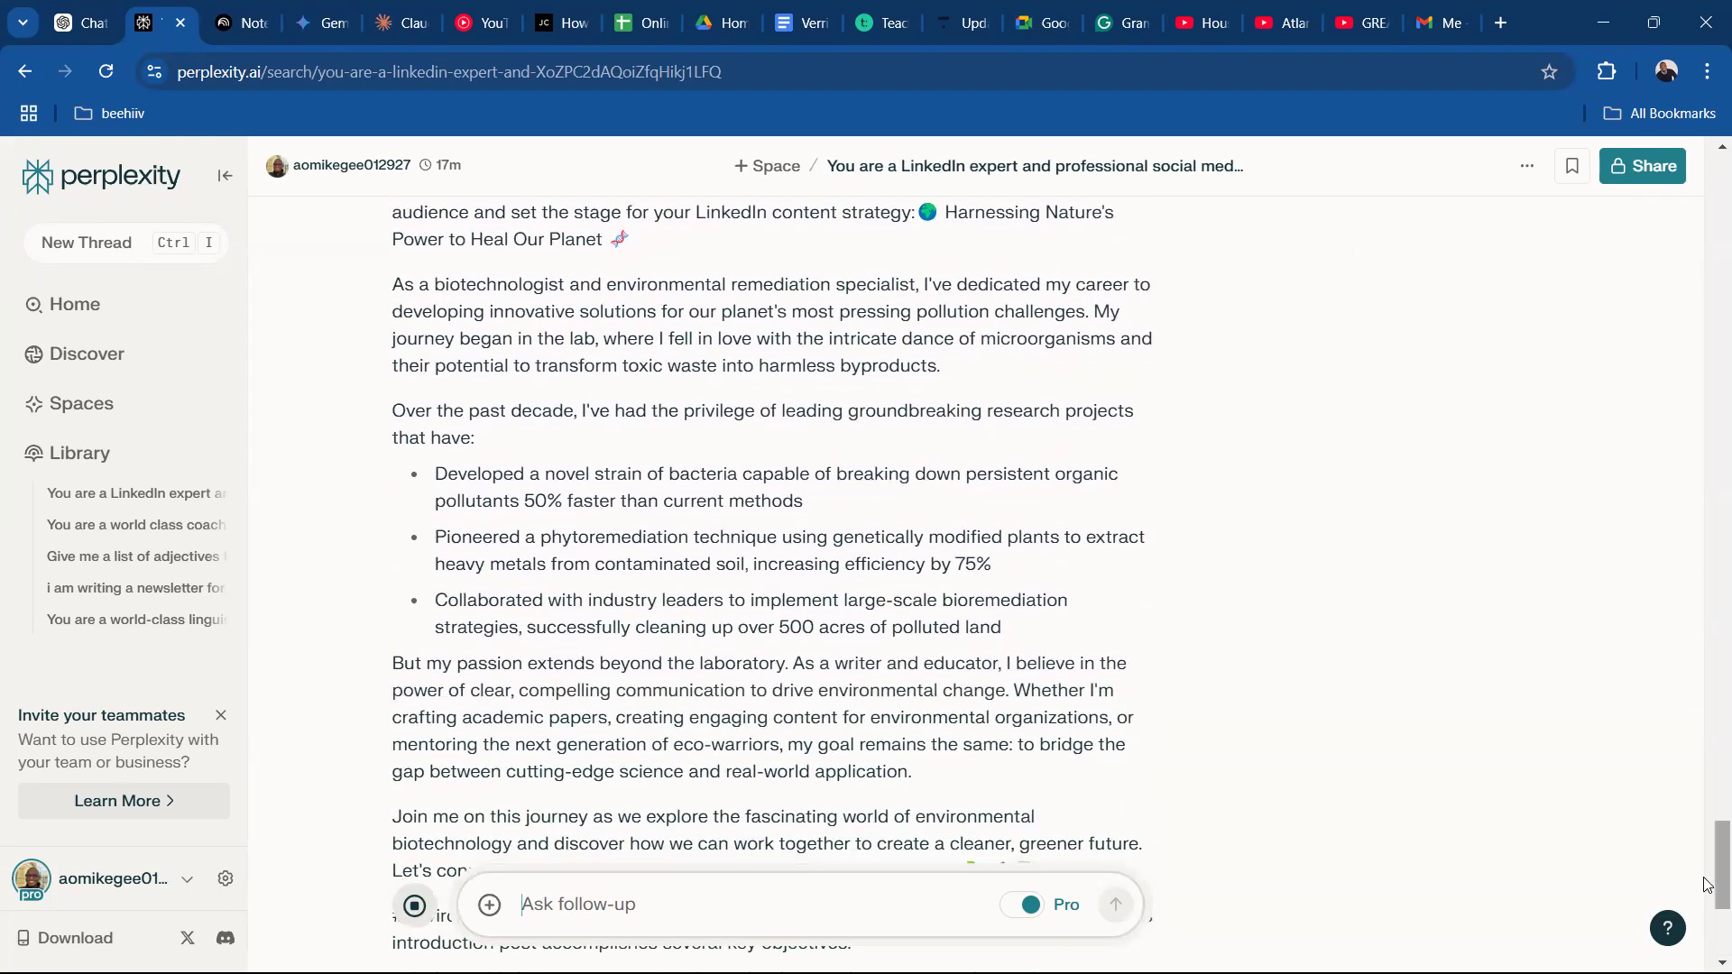
scroll(1708, 884, "down", 3)
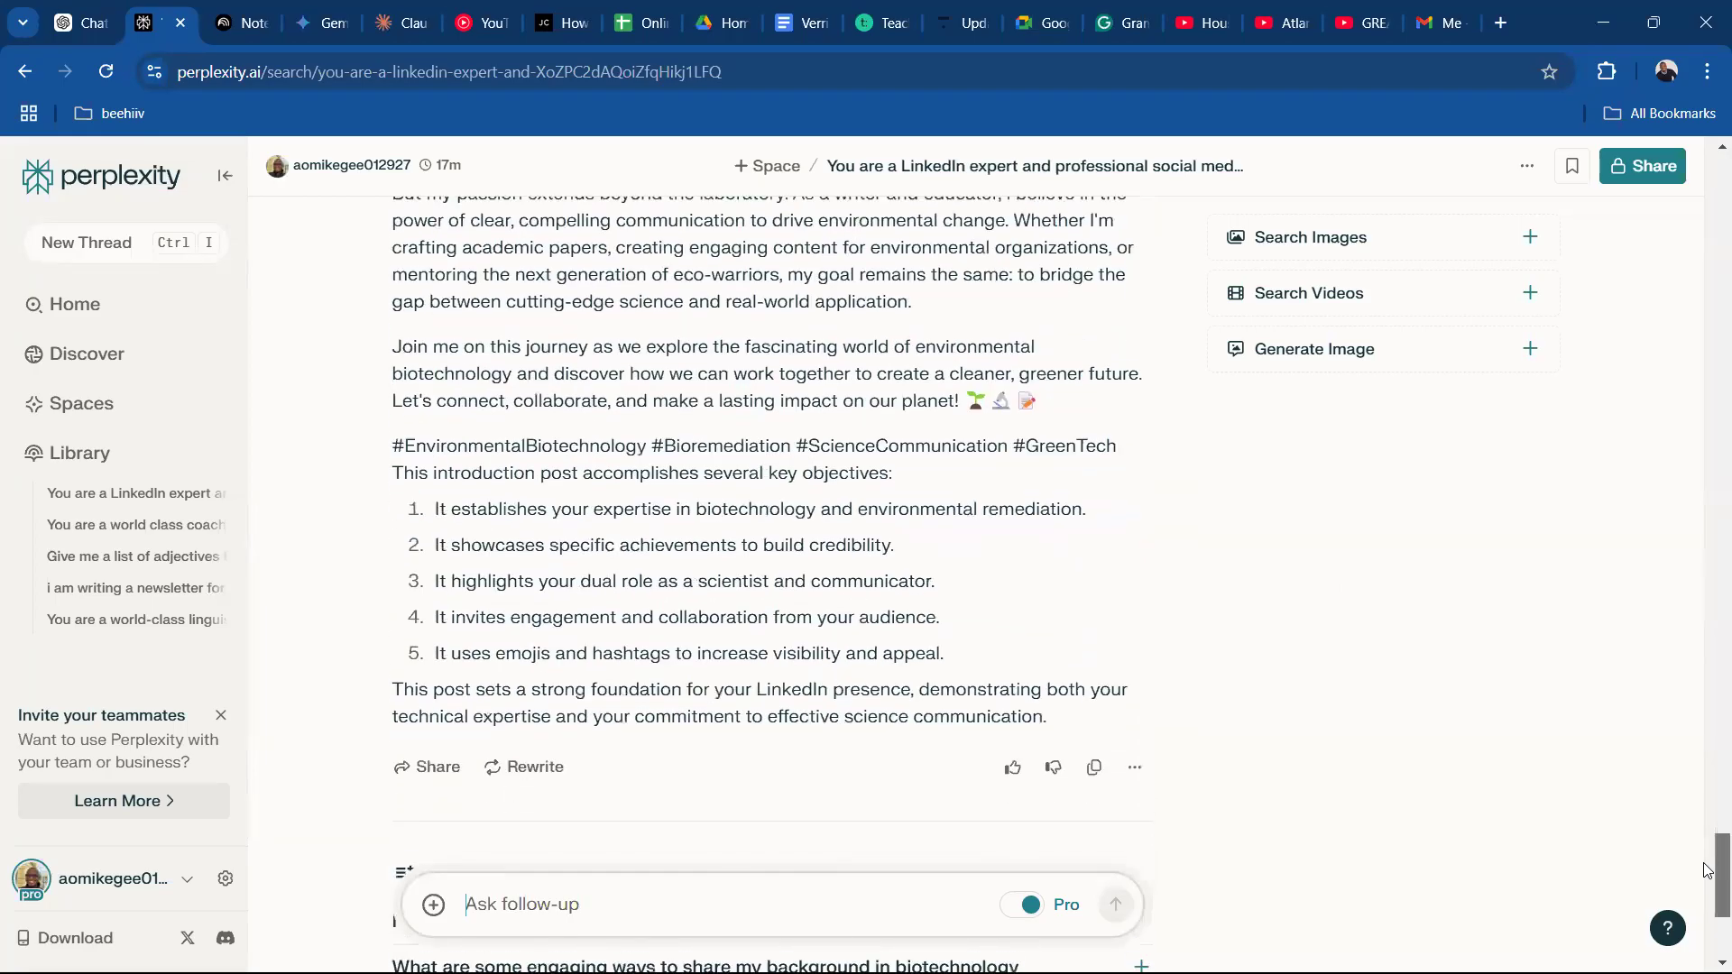
scroll(1705, 799, "up", 5)
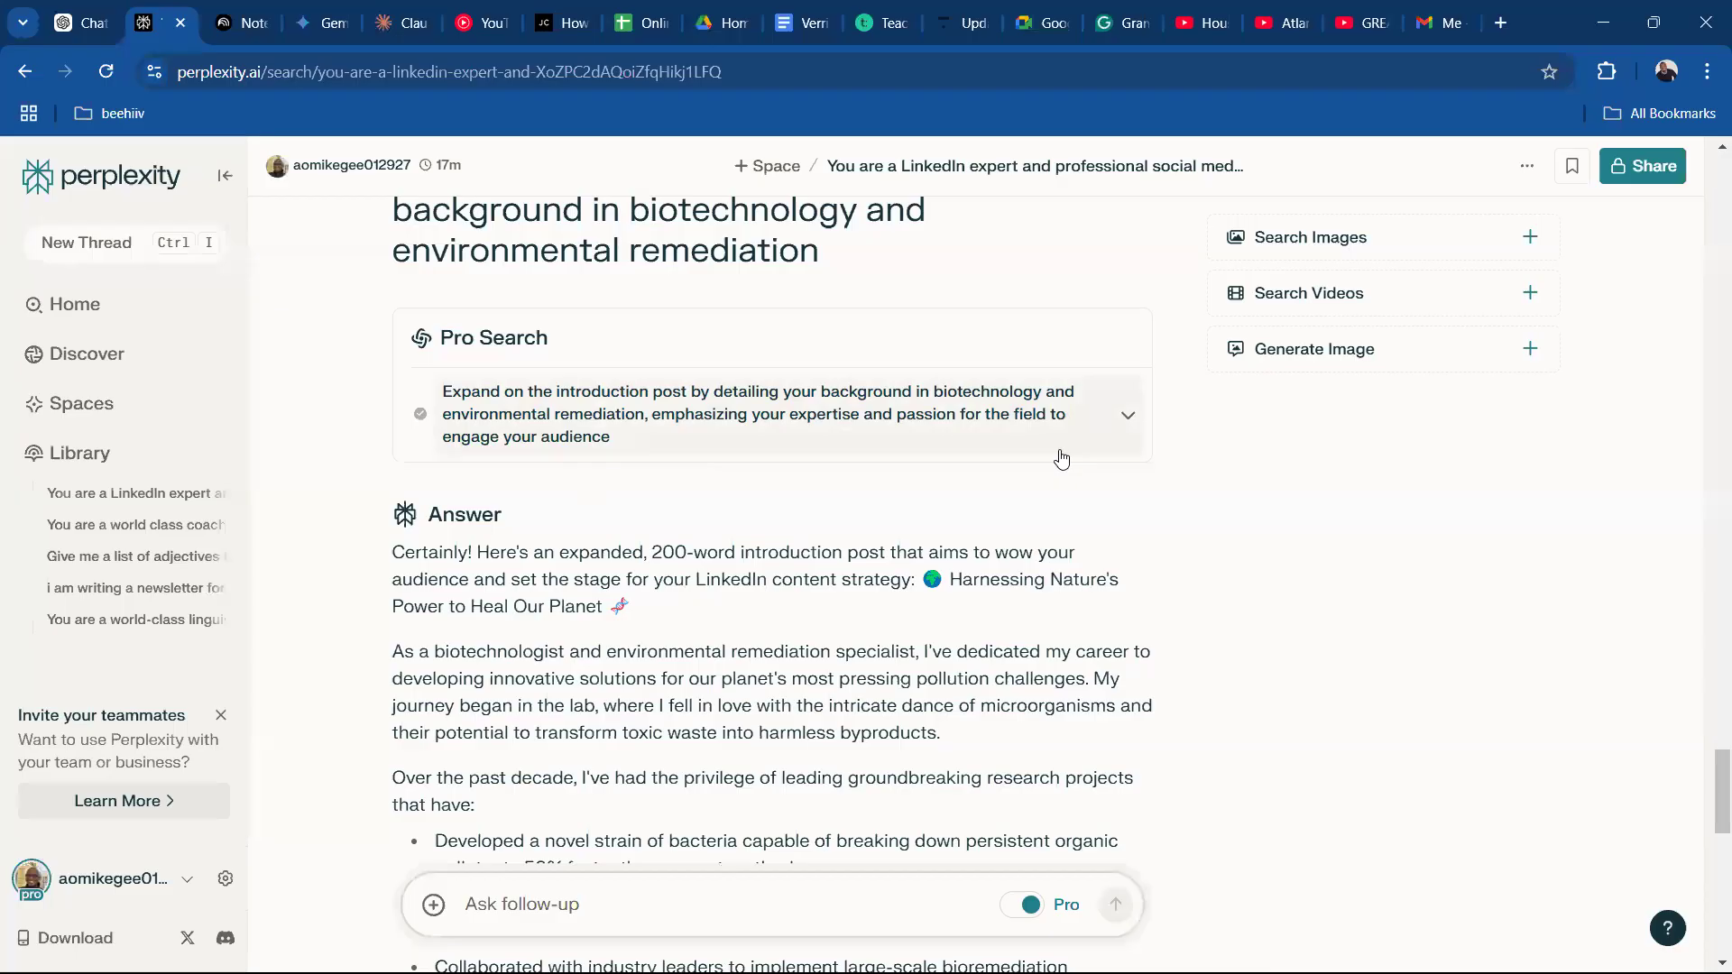
Switch to ChatGPT and review the LinkedIn plan conversation, from the end of the revised plan back to the original prompt.
left_click(86, 34)
scroll(857, 406, "down", 5)
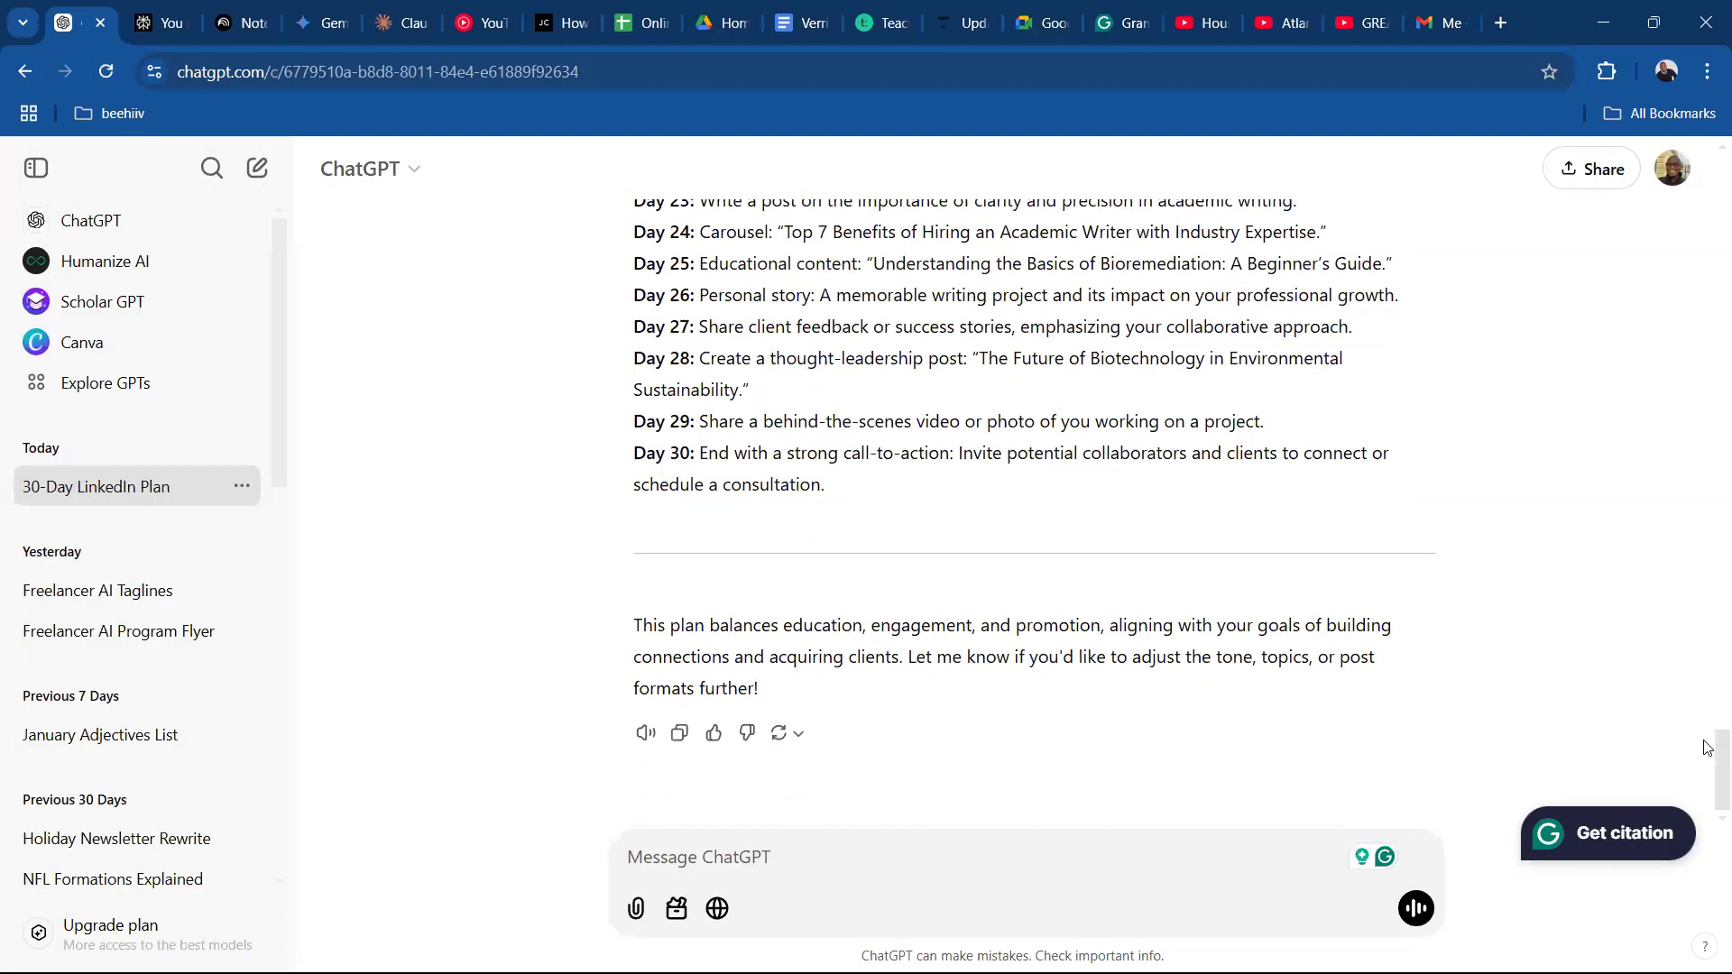
left_click_drag(1708, 709, 1708, 95)
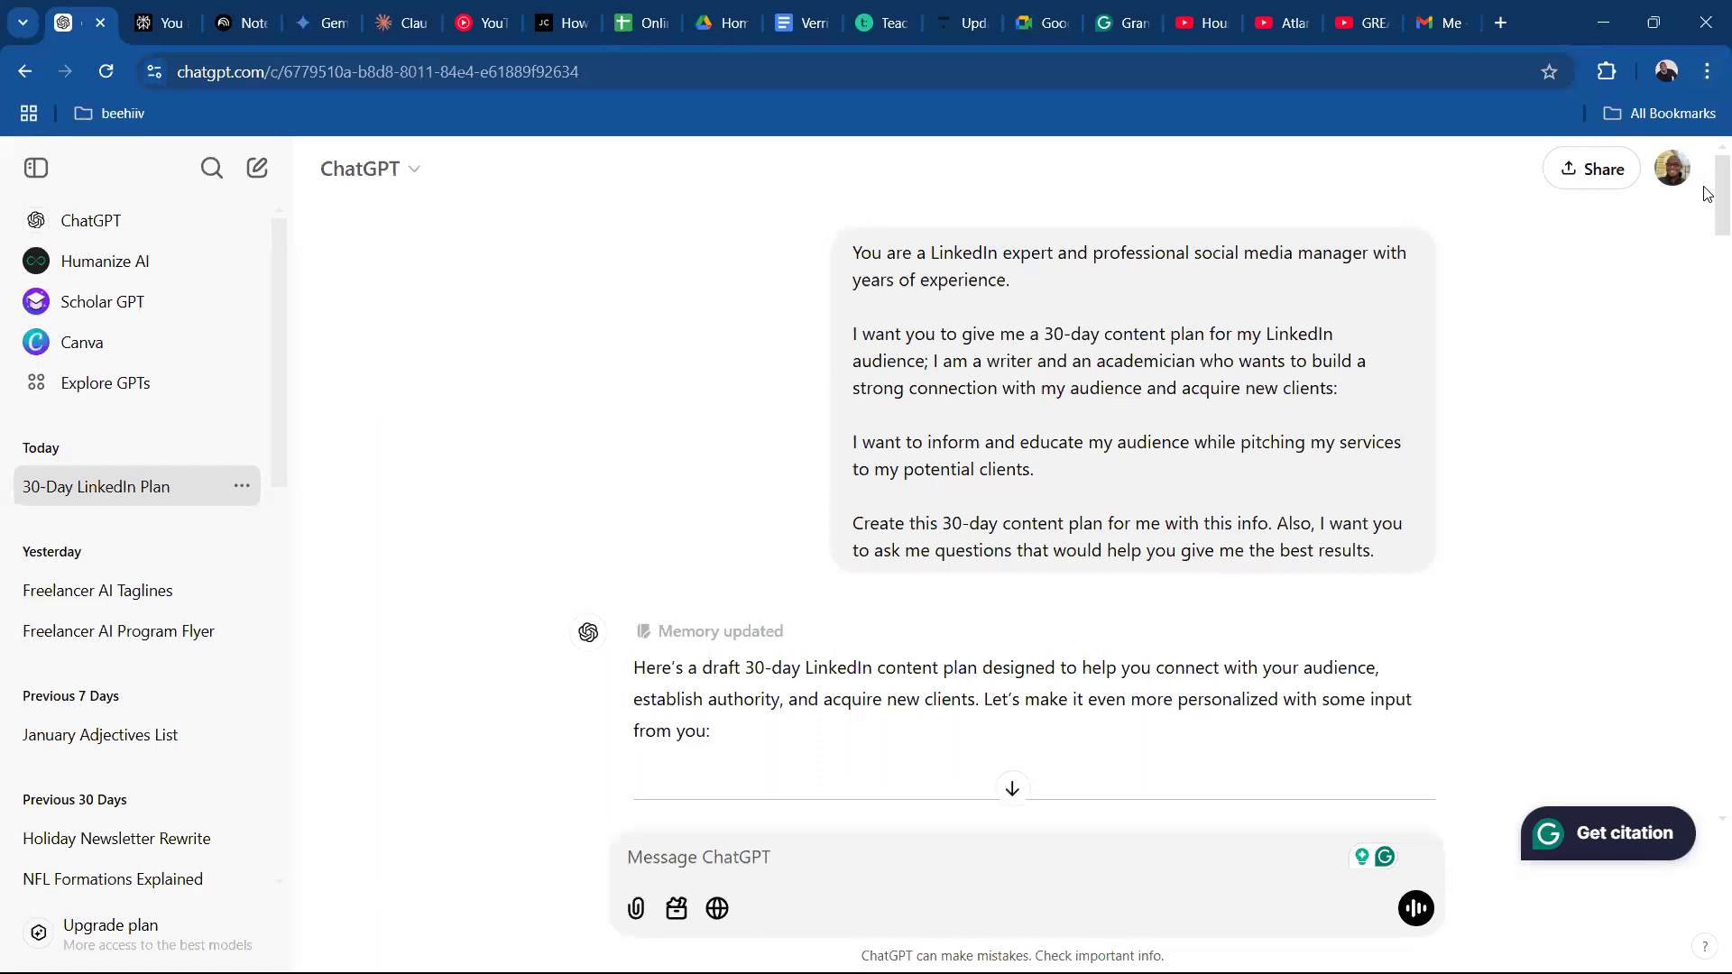
left_click_drag(1708, 230, 1707, 156)
scroll(1708, 590, "down", 1)
left_click_drag(1707, 212, 1708, 152)
left_click_drag(1708, 227, 1708, 488)
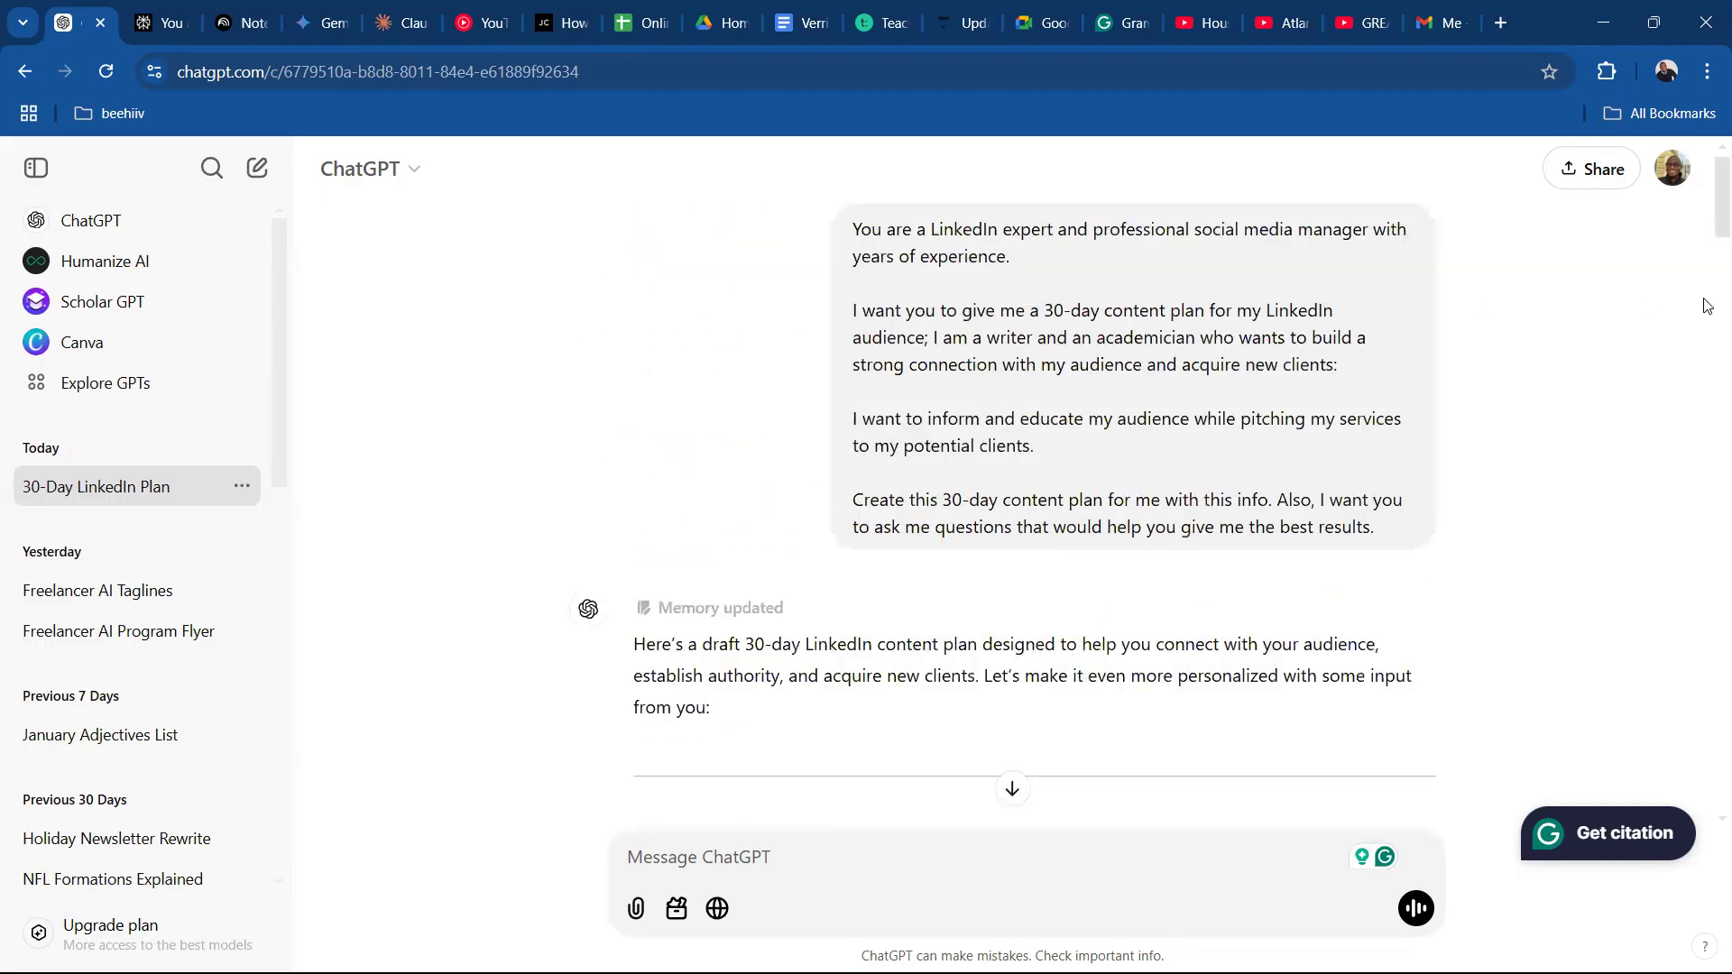
left_click_drag(1708, 204, 1706, 95)
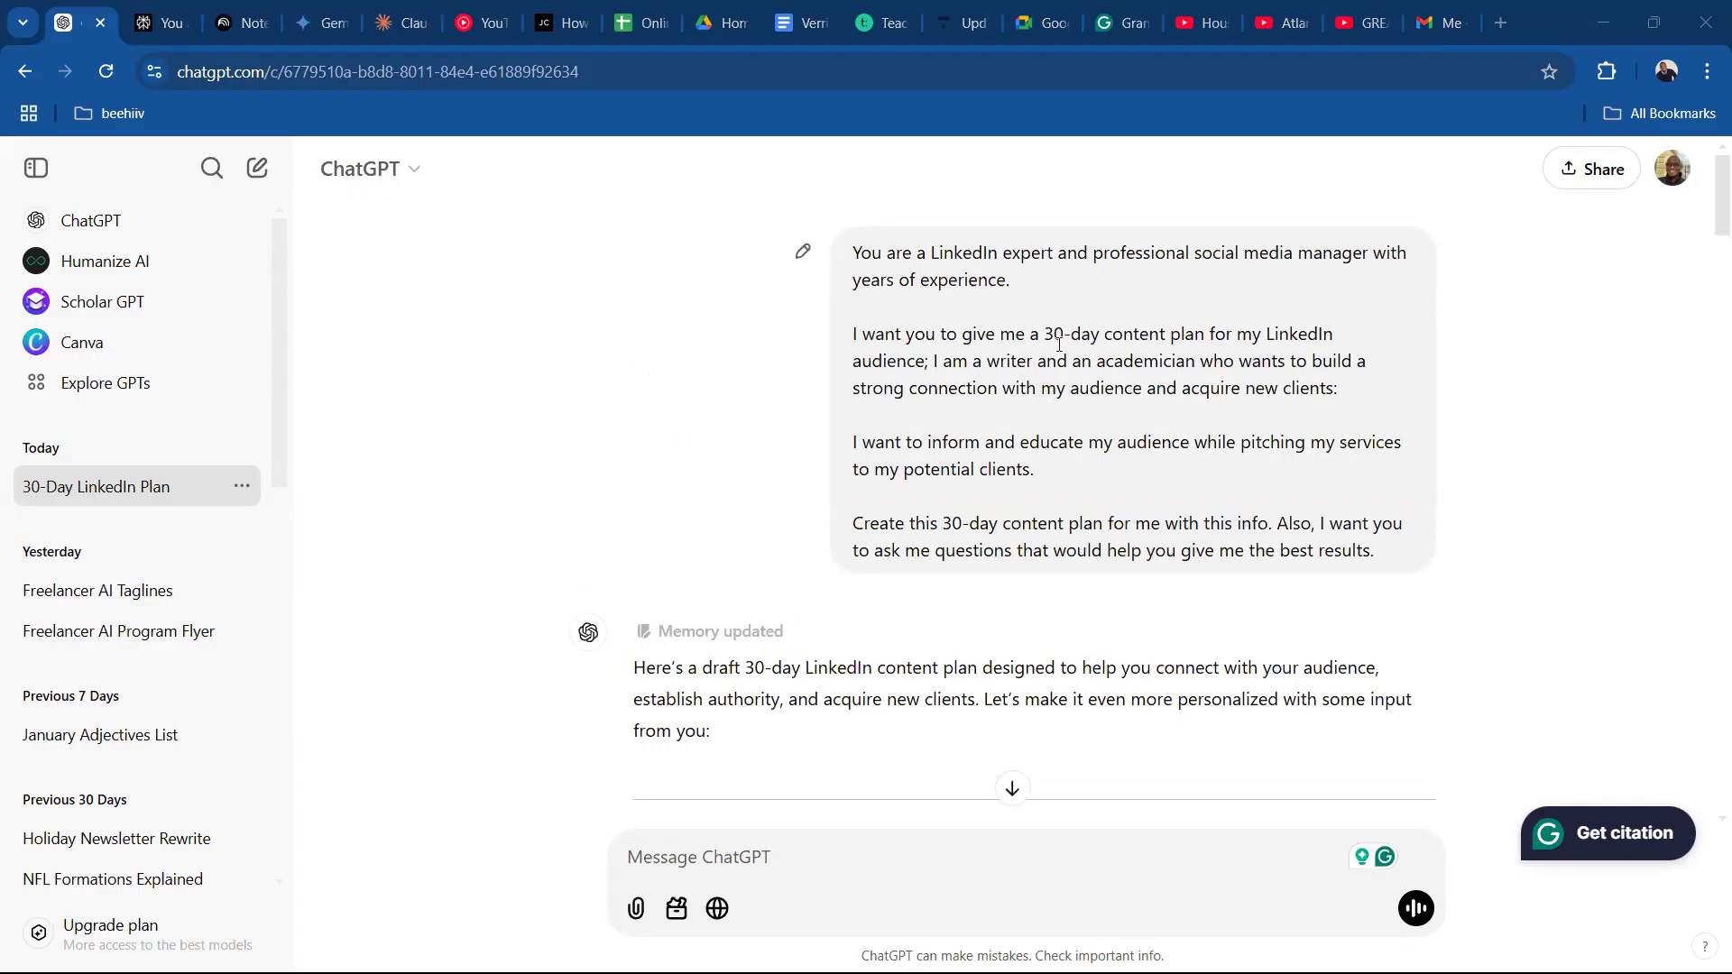
scroll(1705, 229, "down", 1)
scroll(1704, 235, "up", 1)
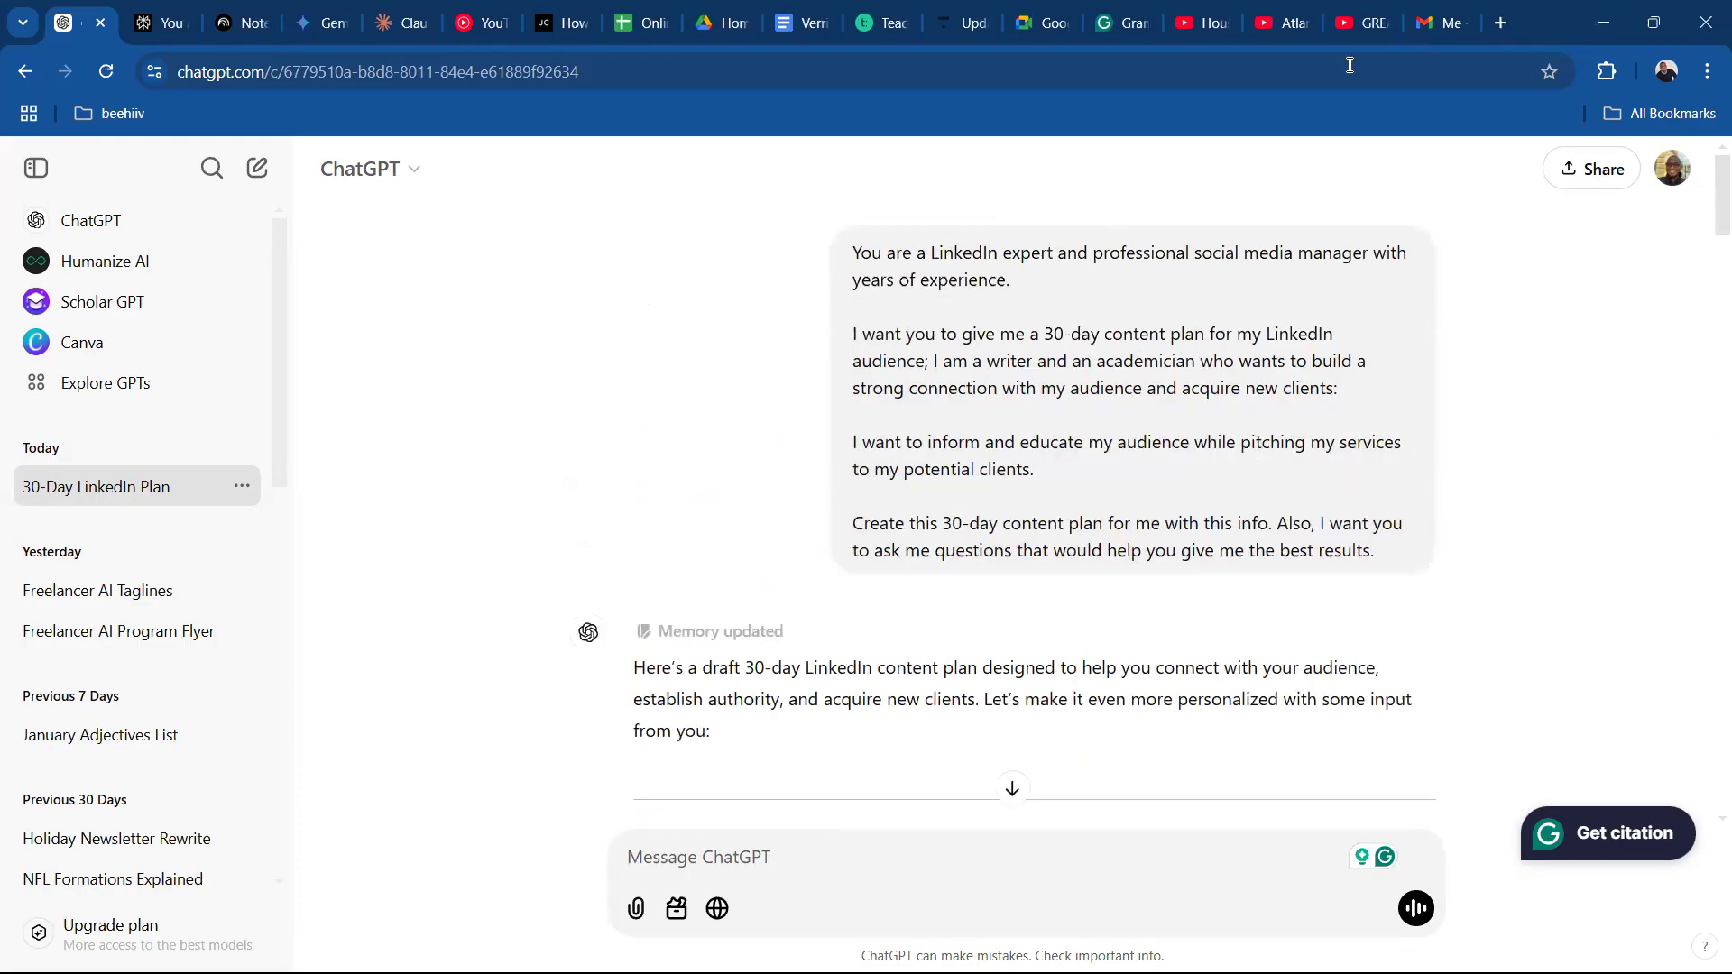
Copy Claude's full LinkedIn post on translating complex biotech concepts into the blank Grammarly document.
left_click(1116, 33)
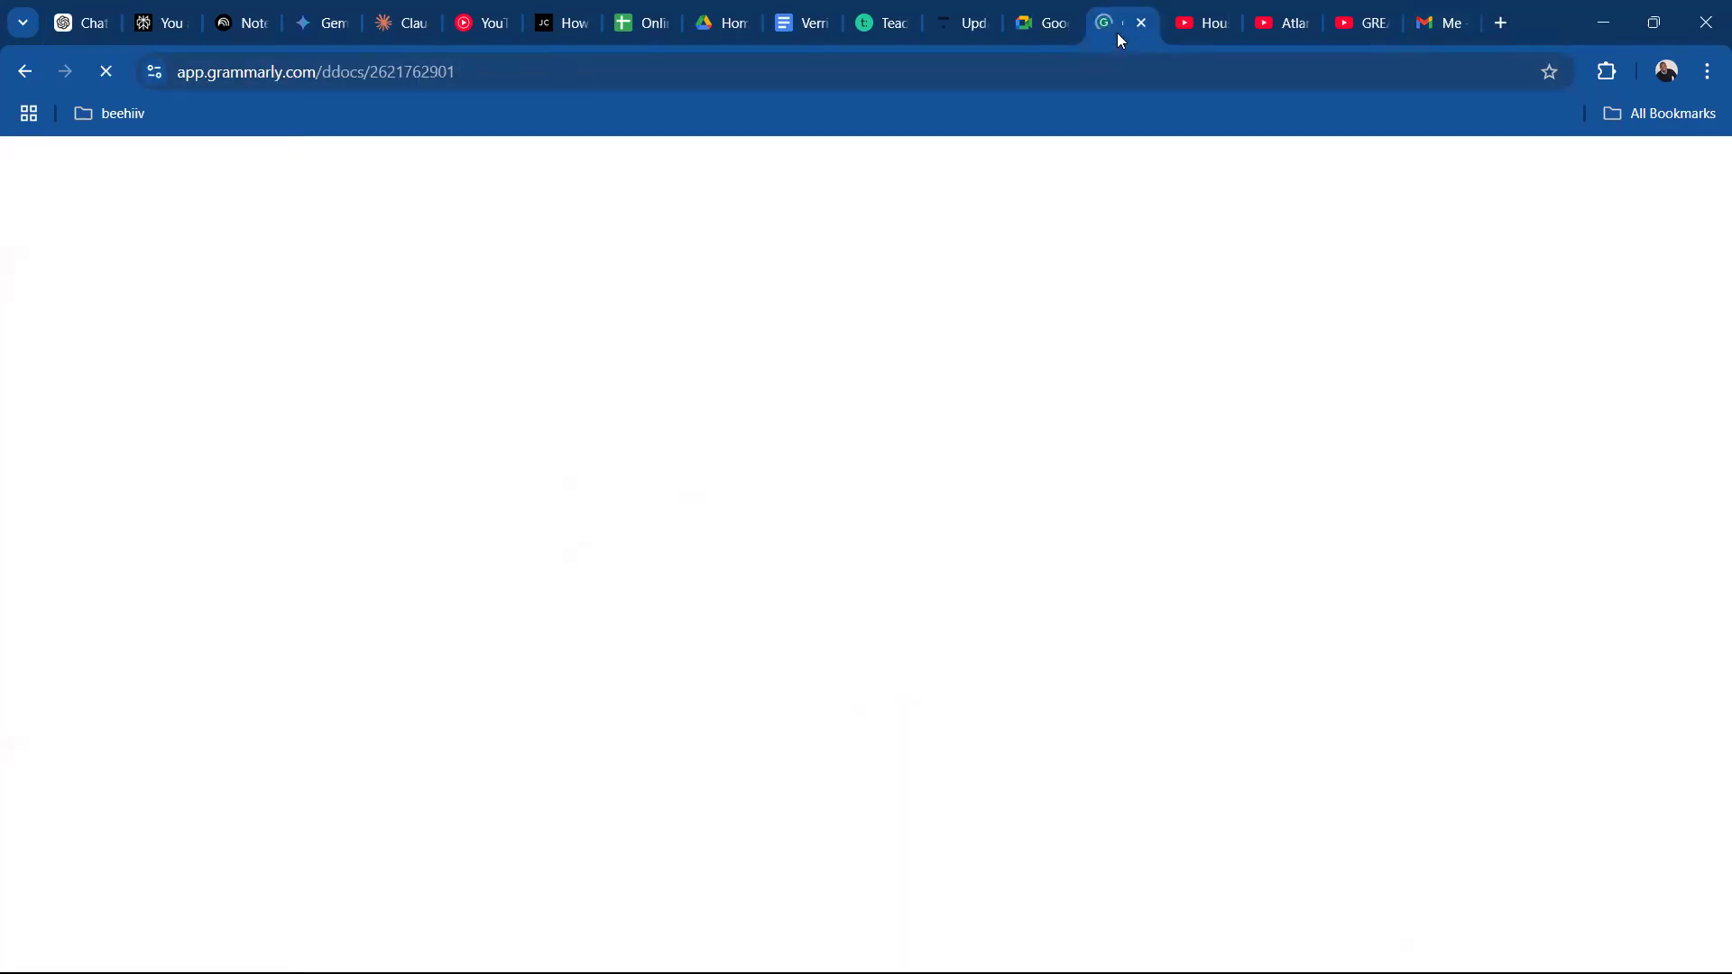
left_click(177, 27)
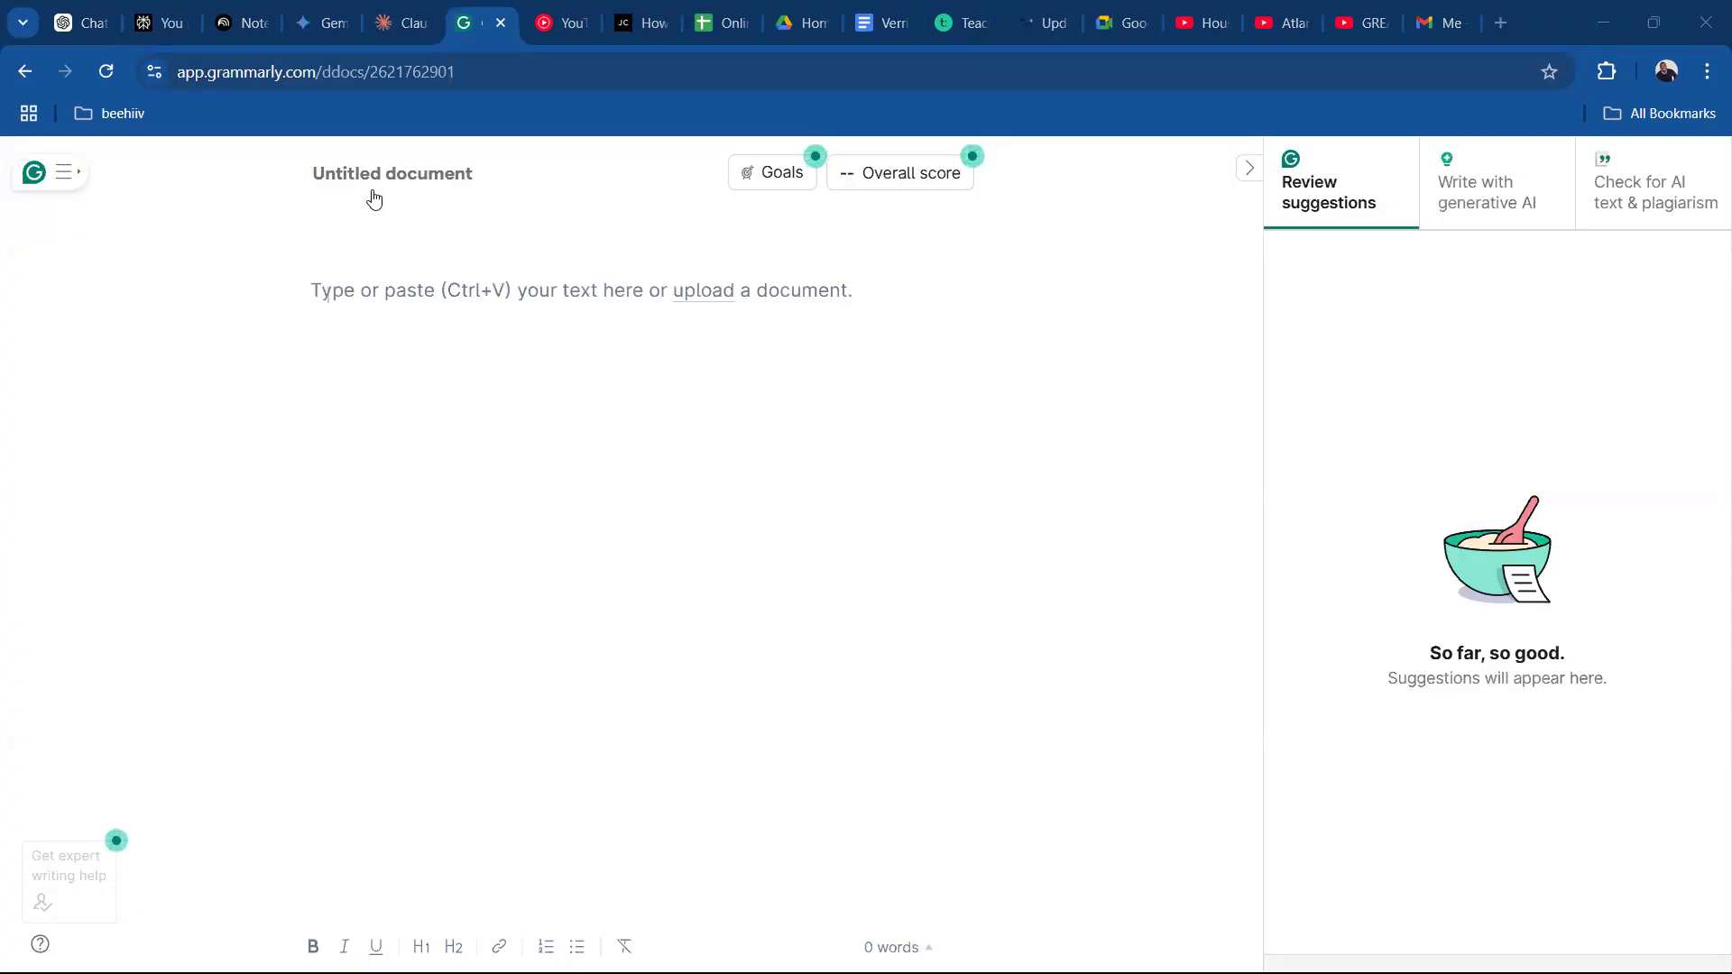
left_click(380, 33)
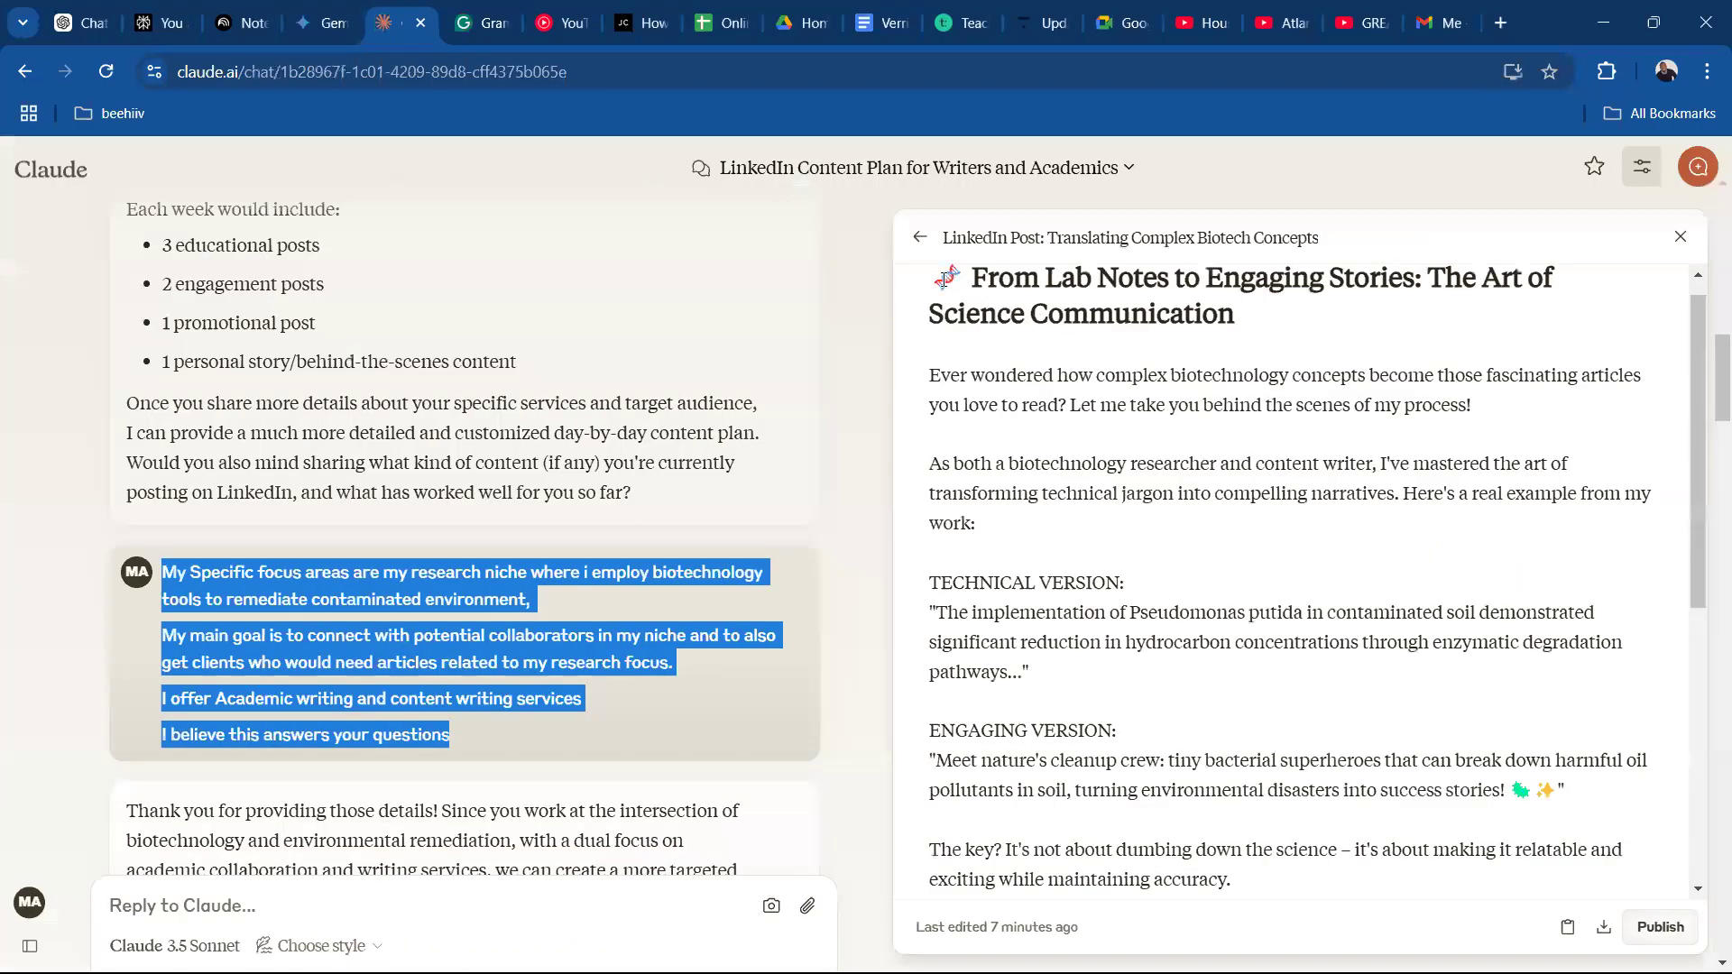
left_click_drag(939, 281, 1082, 859)
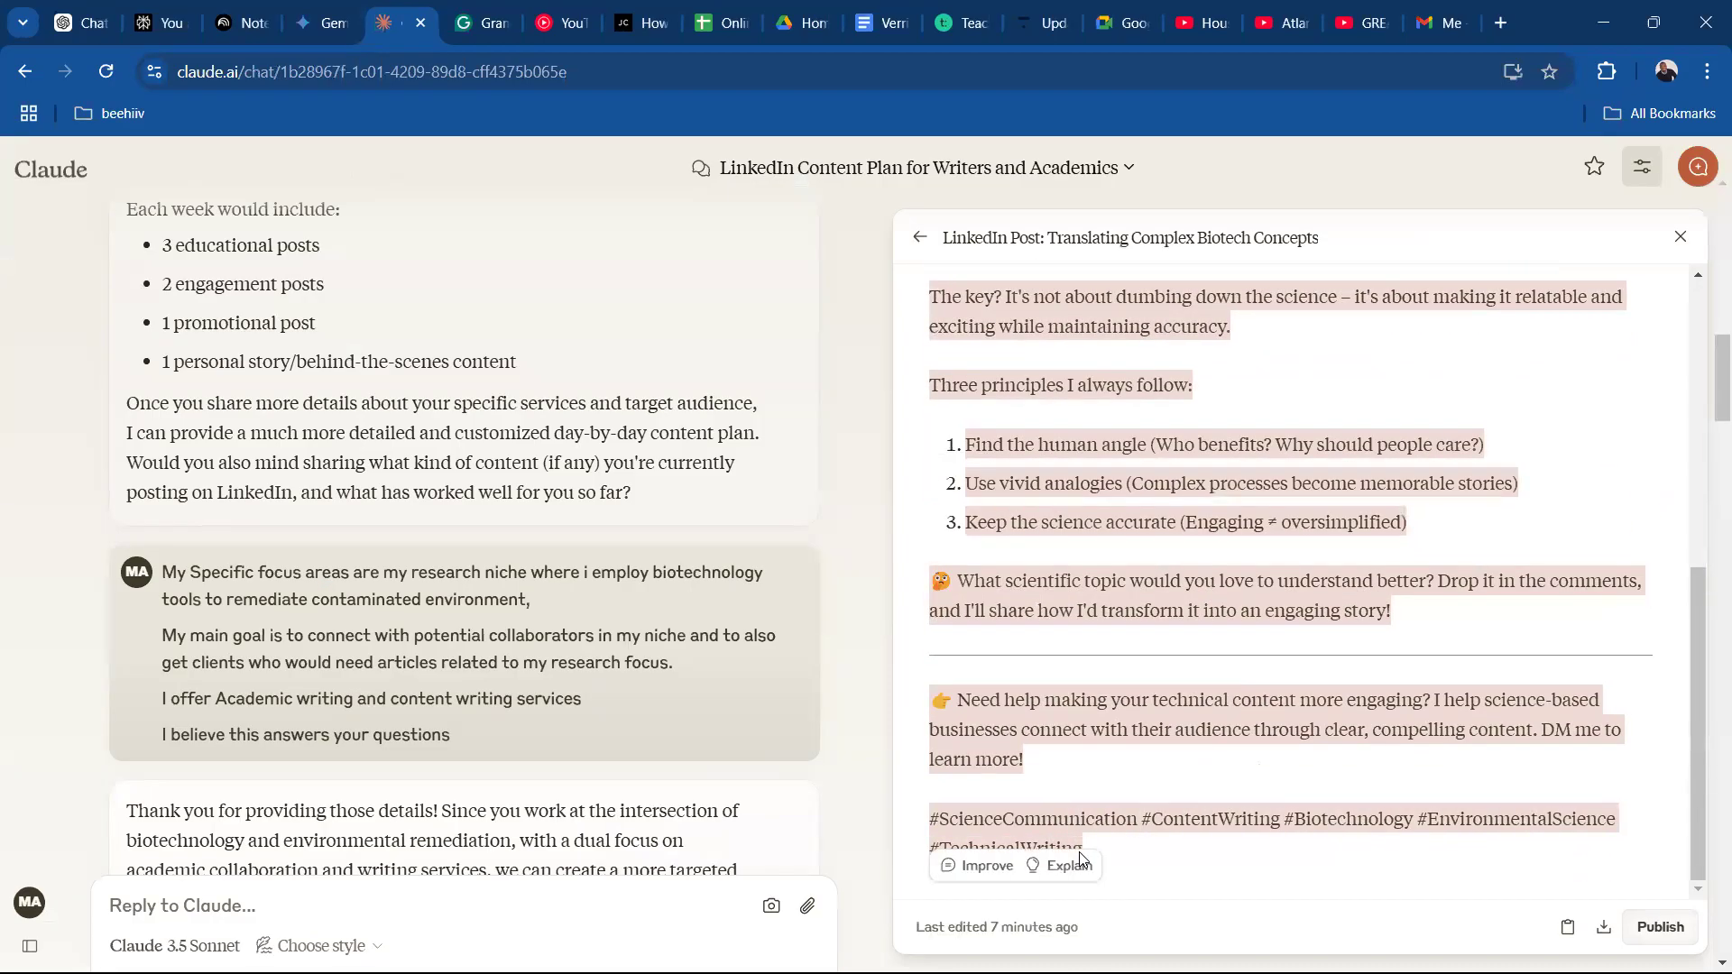
left_click(511, 38)
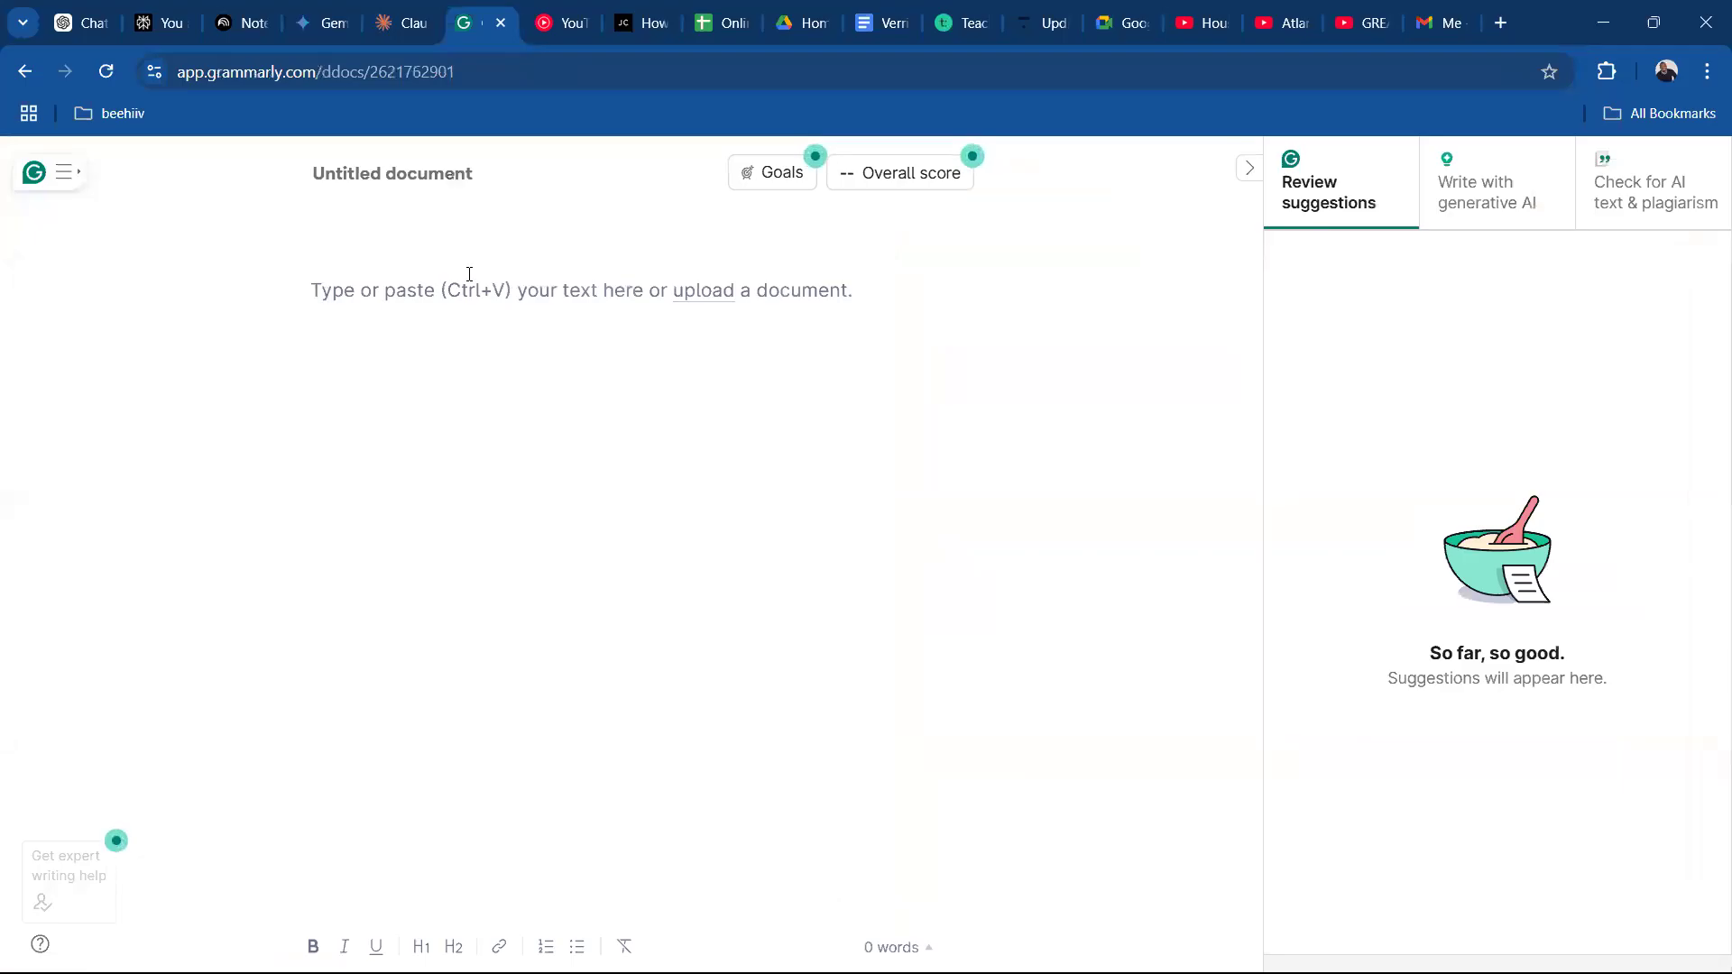
key("ctrl+v")
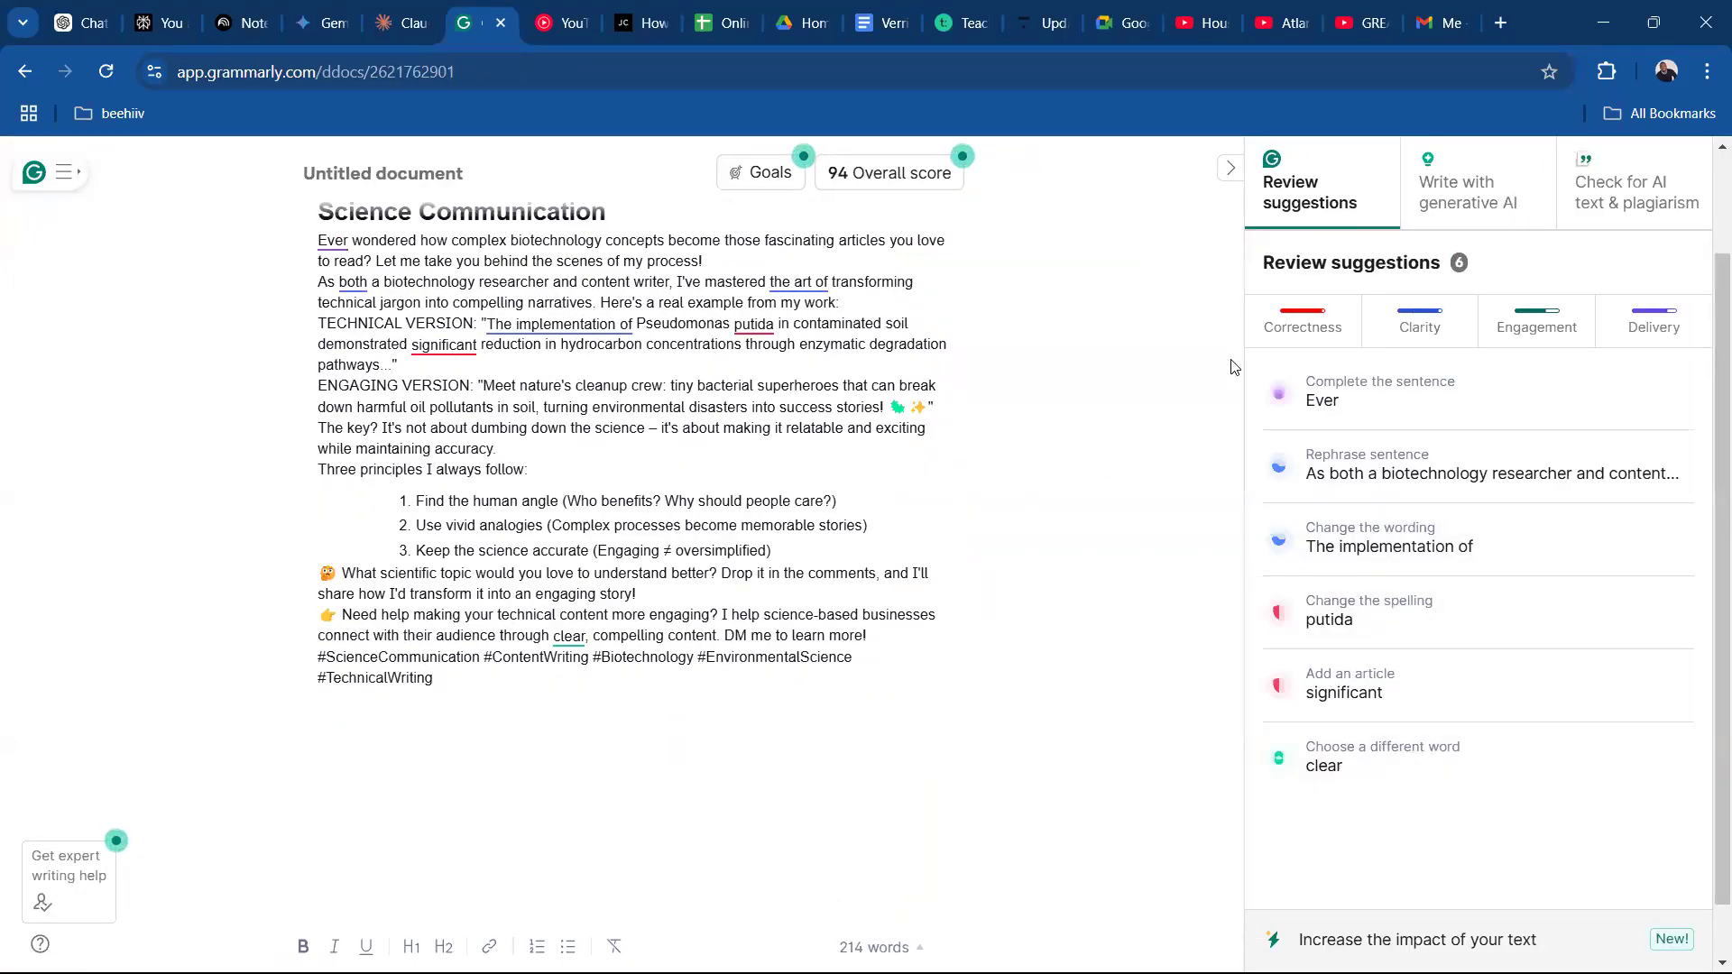
Set the Grammarly document's writing goals with the intents Inform, Convince and Tell A Story.
left_click(790, 180)
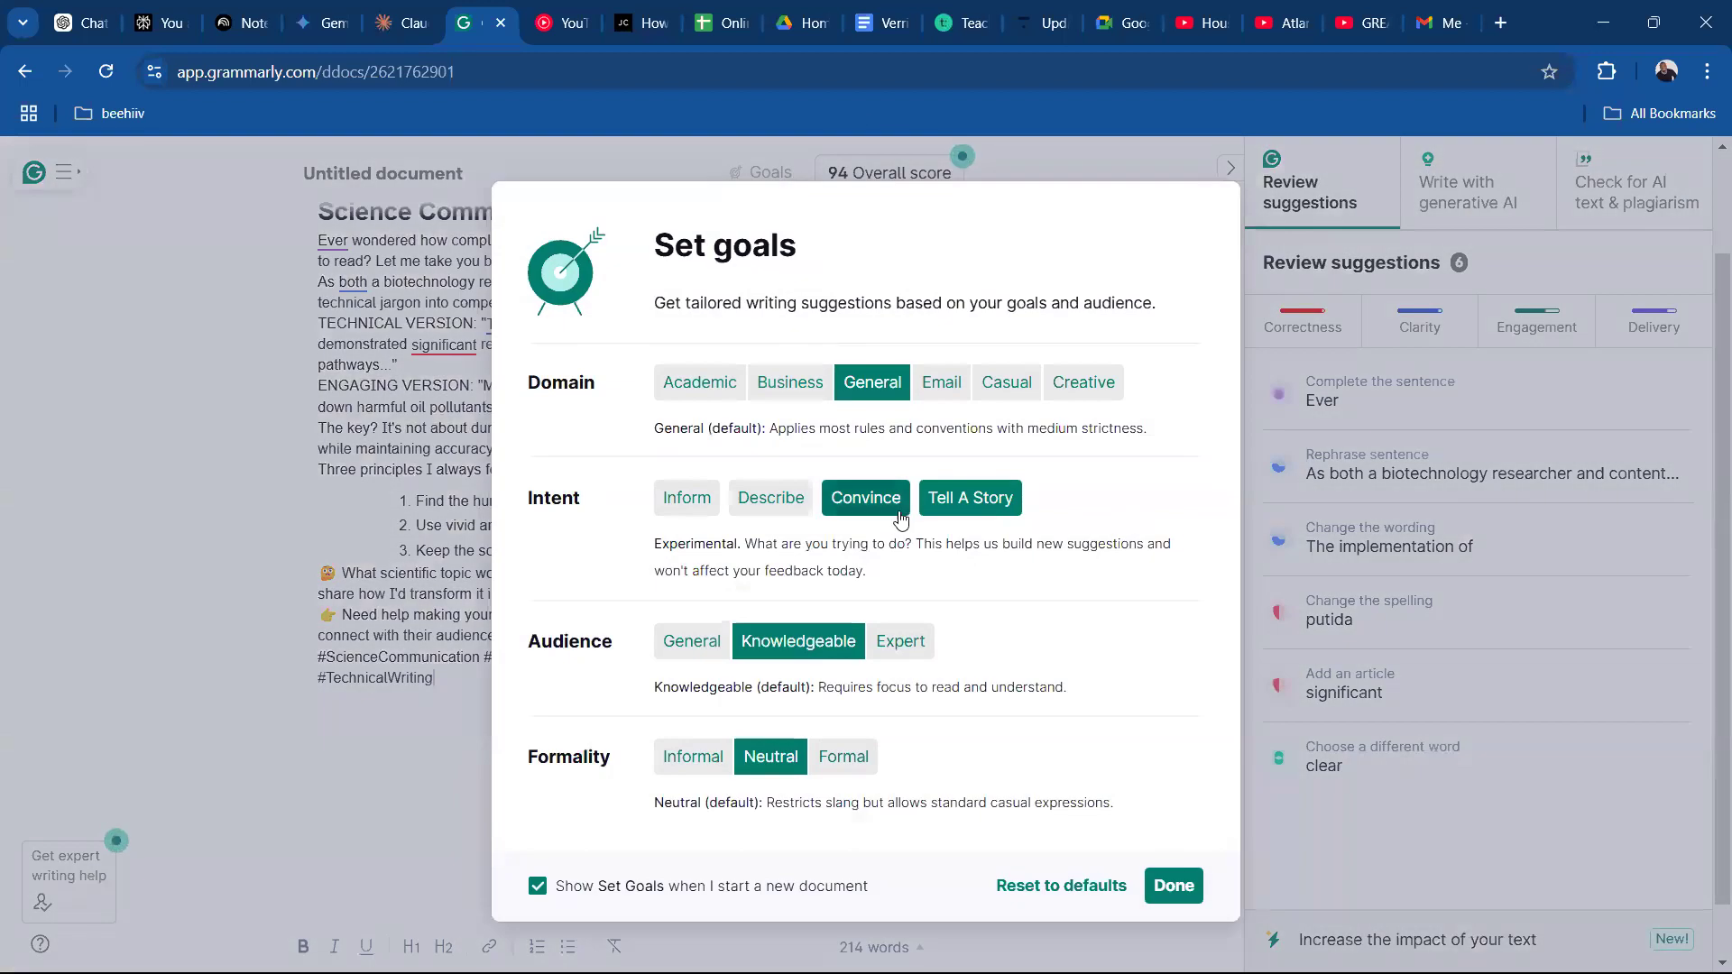
left_click(685, 497)
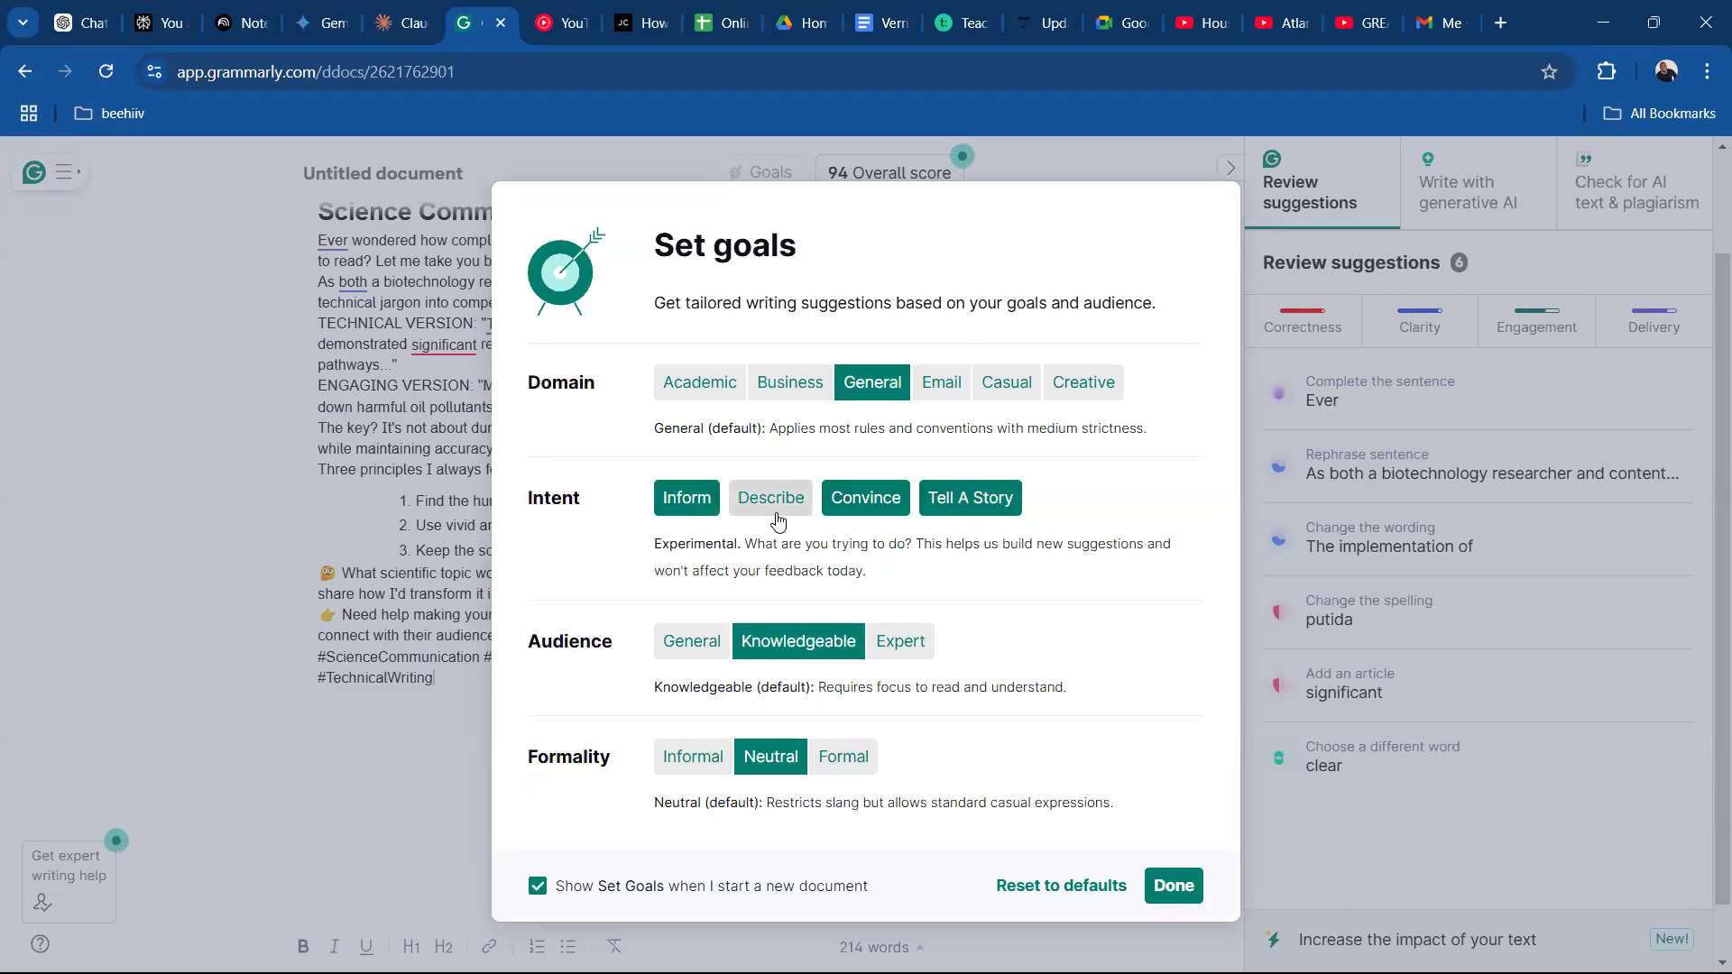
left_click(1158, 892)
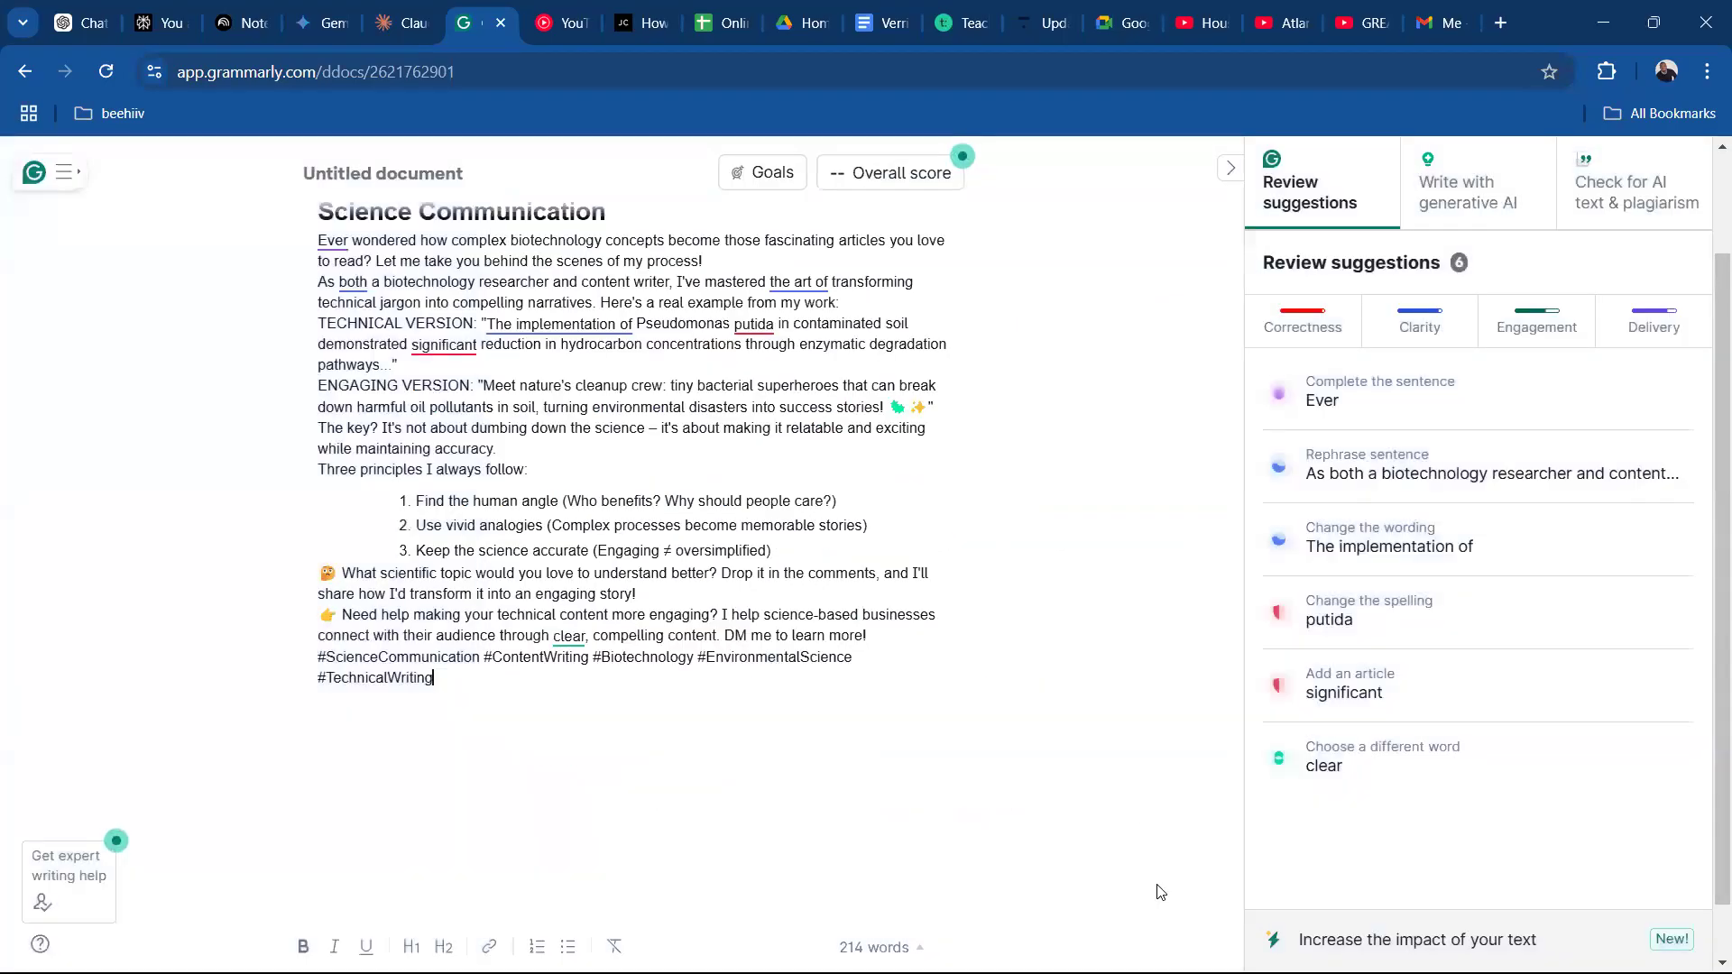
Accept the rephrasing of the "As both a biotechnology researcher" sentence and "Have you ever" for "Ever"; dismiss the "The implementation of" suggestion.
left_click(1357, 470)
left_click(1340, 599)
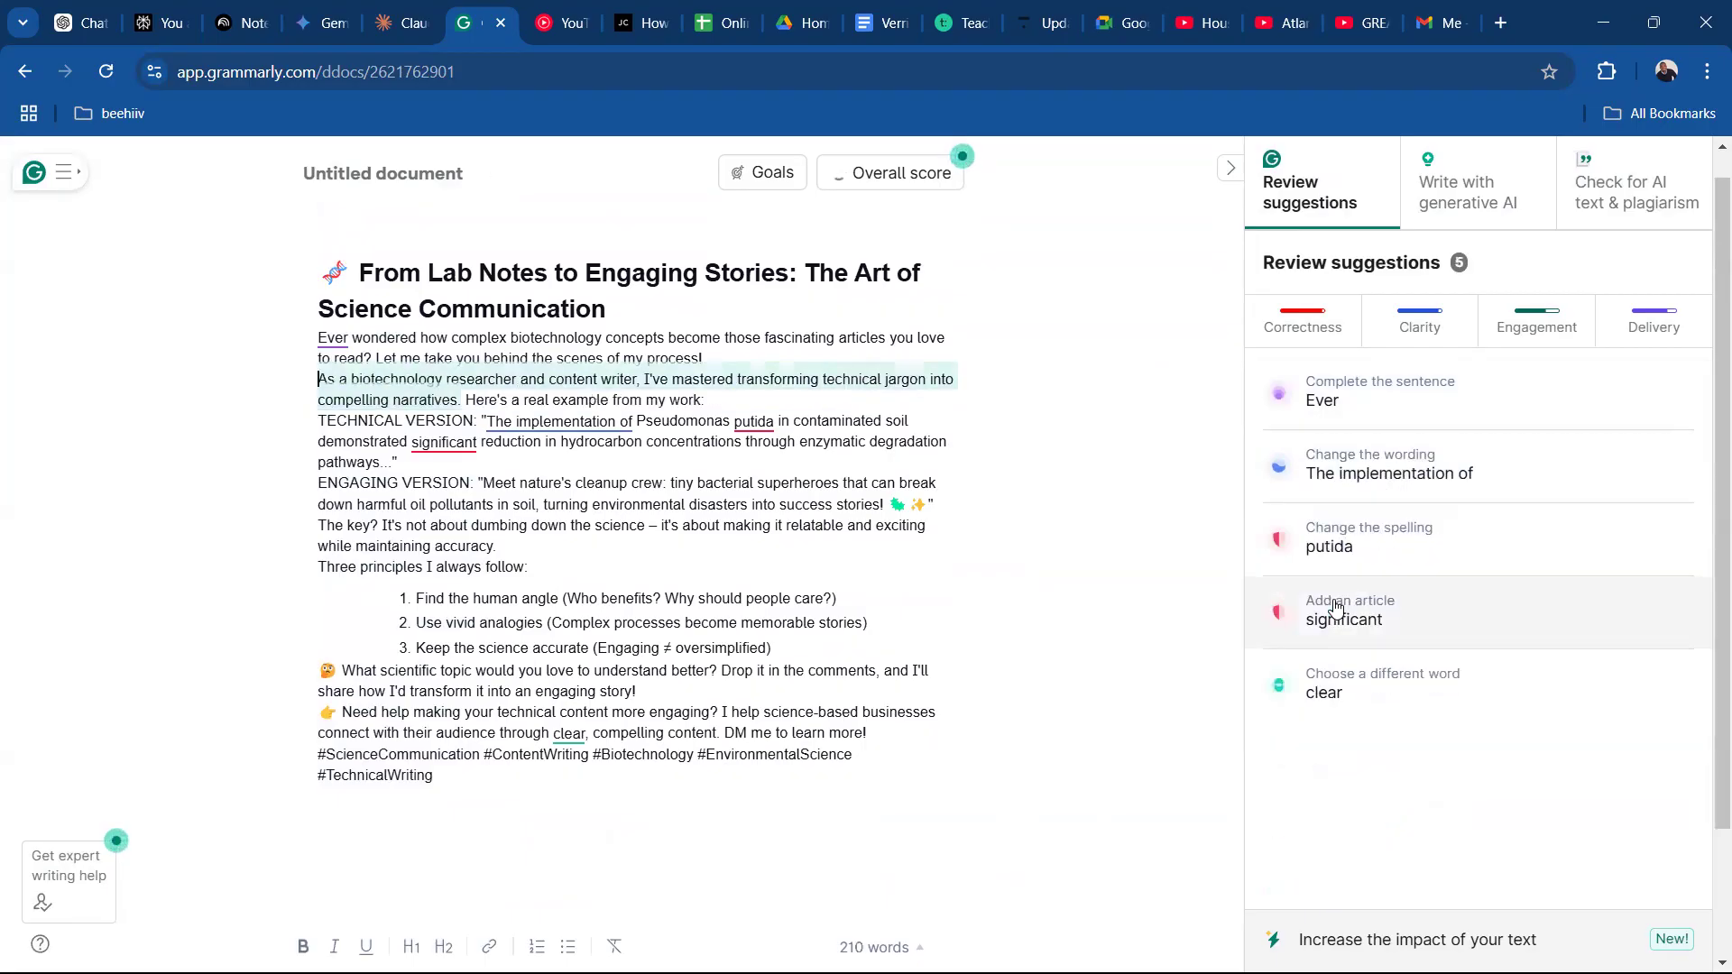
left_click(1439, 400)
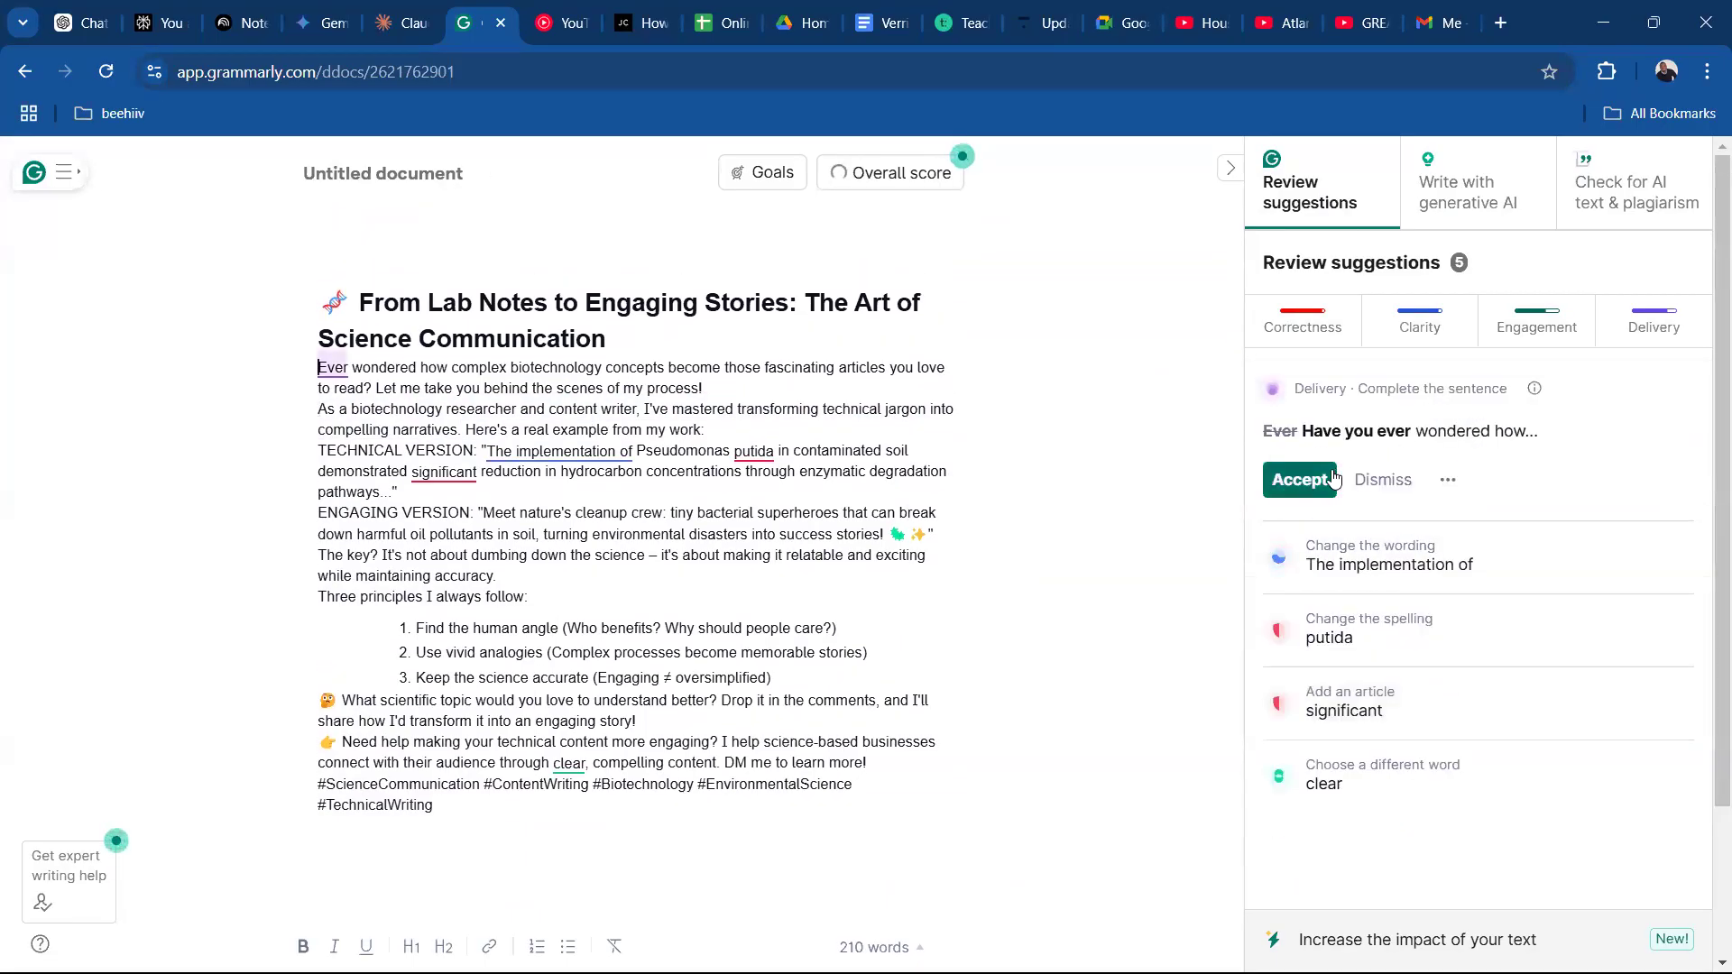
left_click(1300, 480)
left_click(1441, 407)
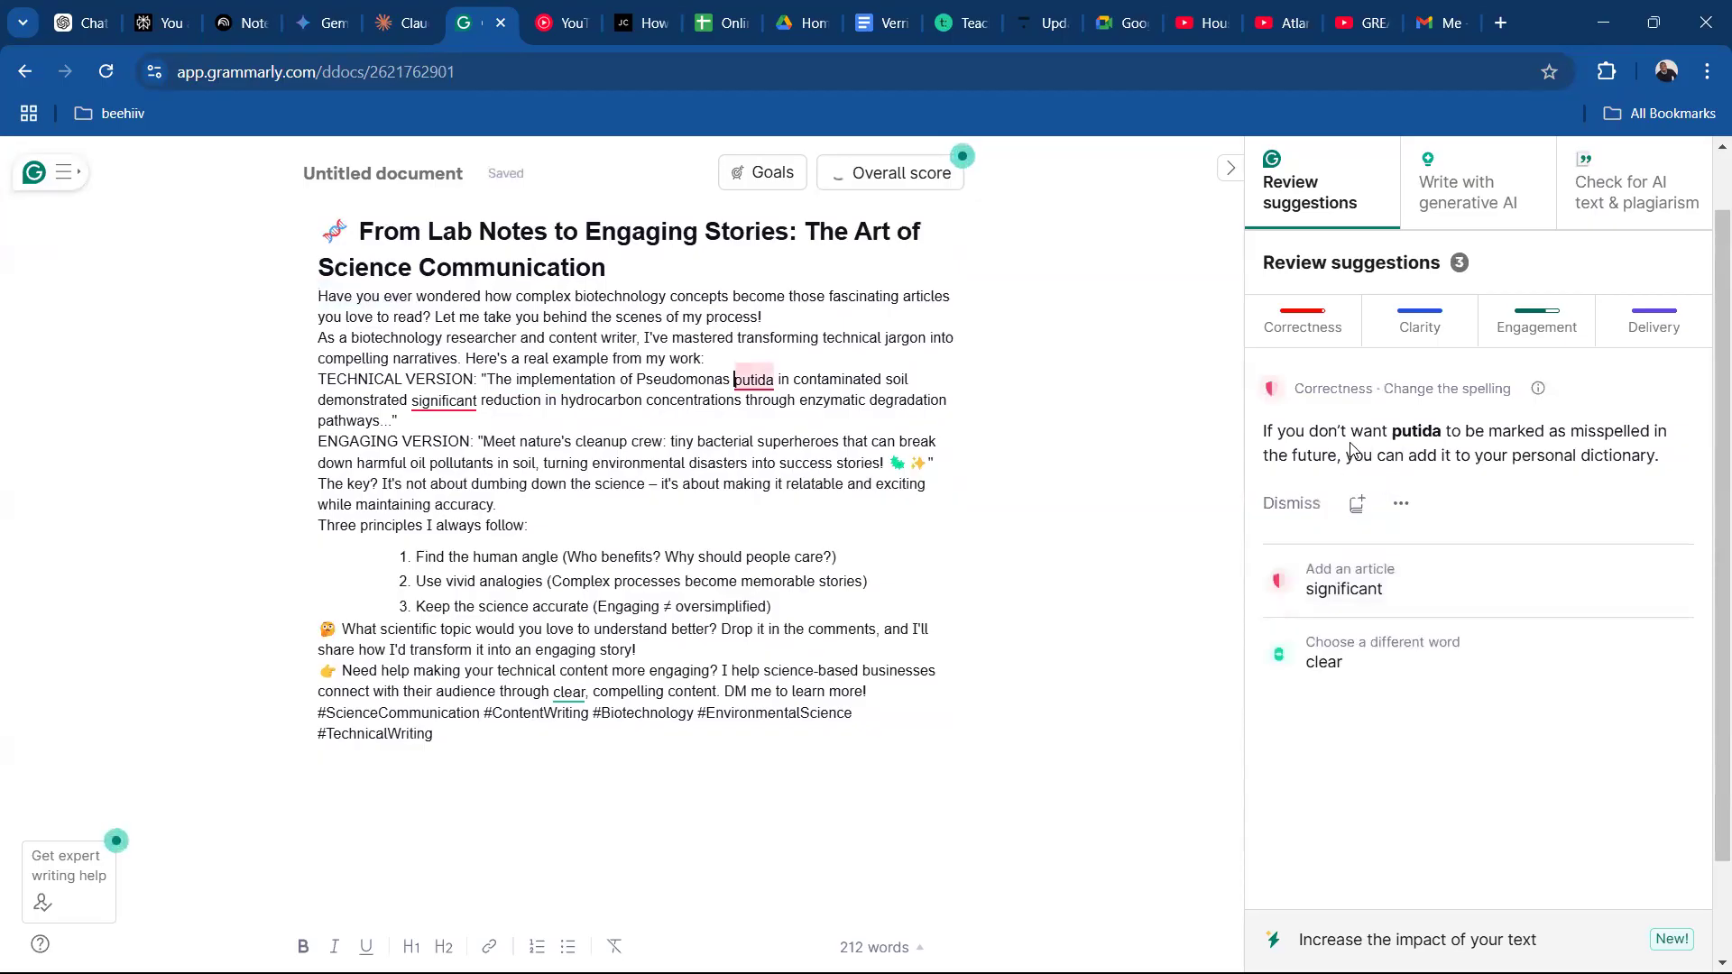
Check the Pseudomonas putida sentence in Claude's original post, return to Grammarly and dismiss the spelling suggestion for "putida".
left_click(413, 41)
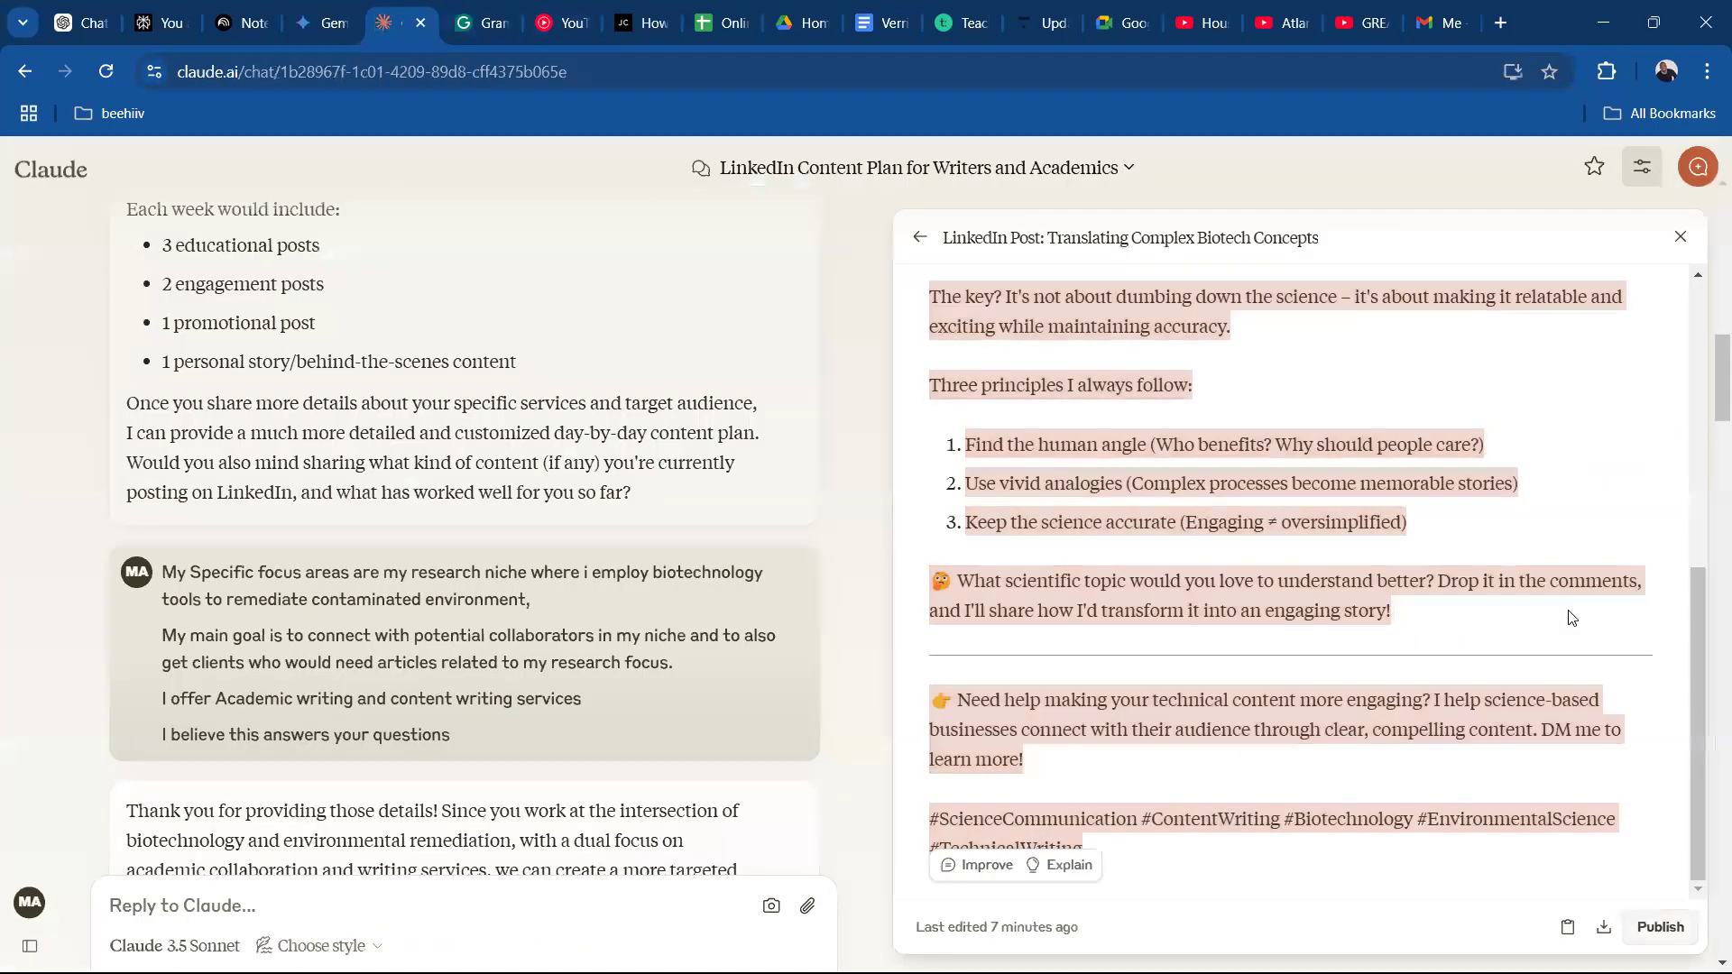
left_click_drag(1692, 646, 1704, 412)
left_click(1151, 481)
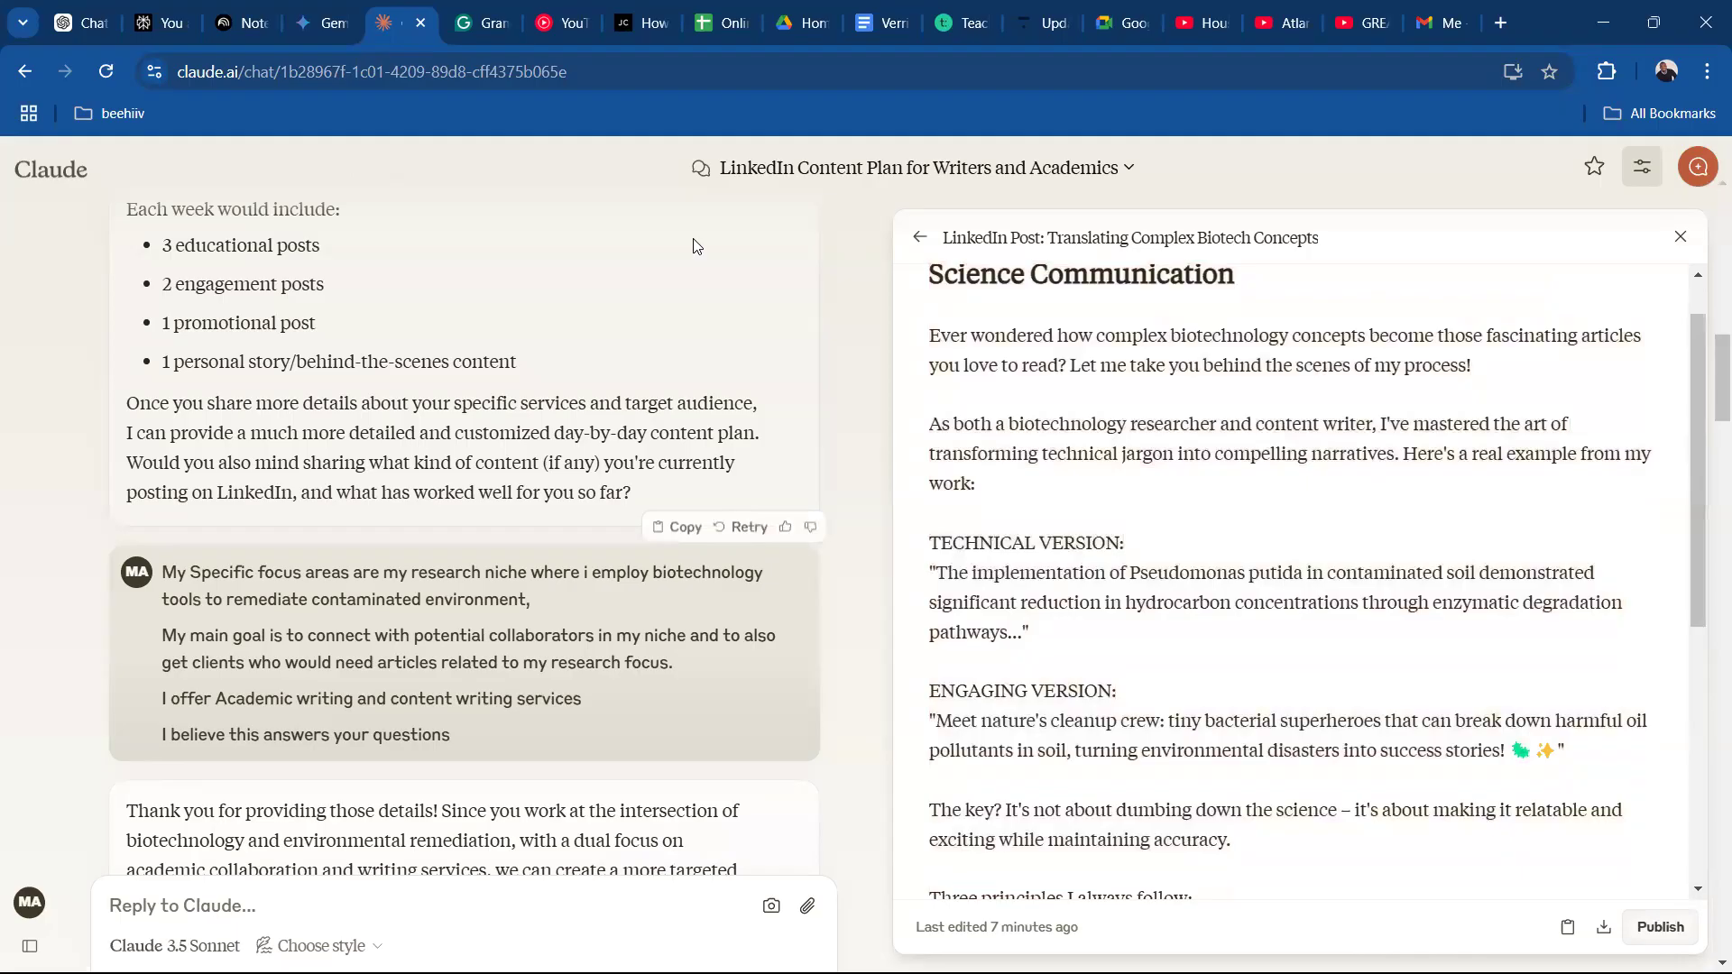
left_click(478, 32)
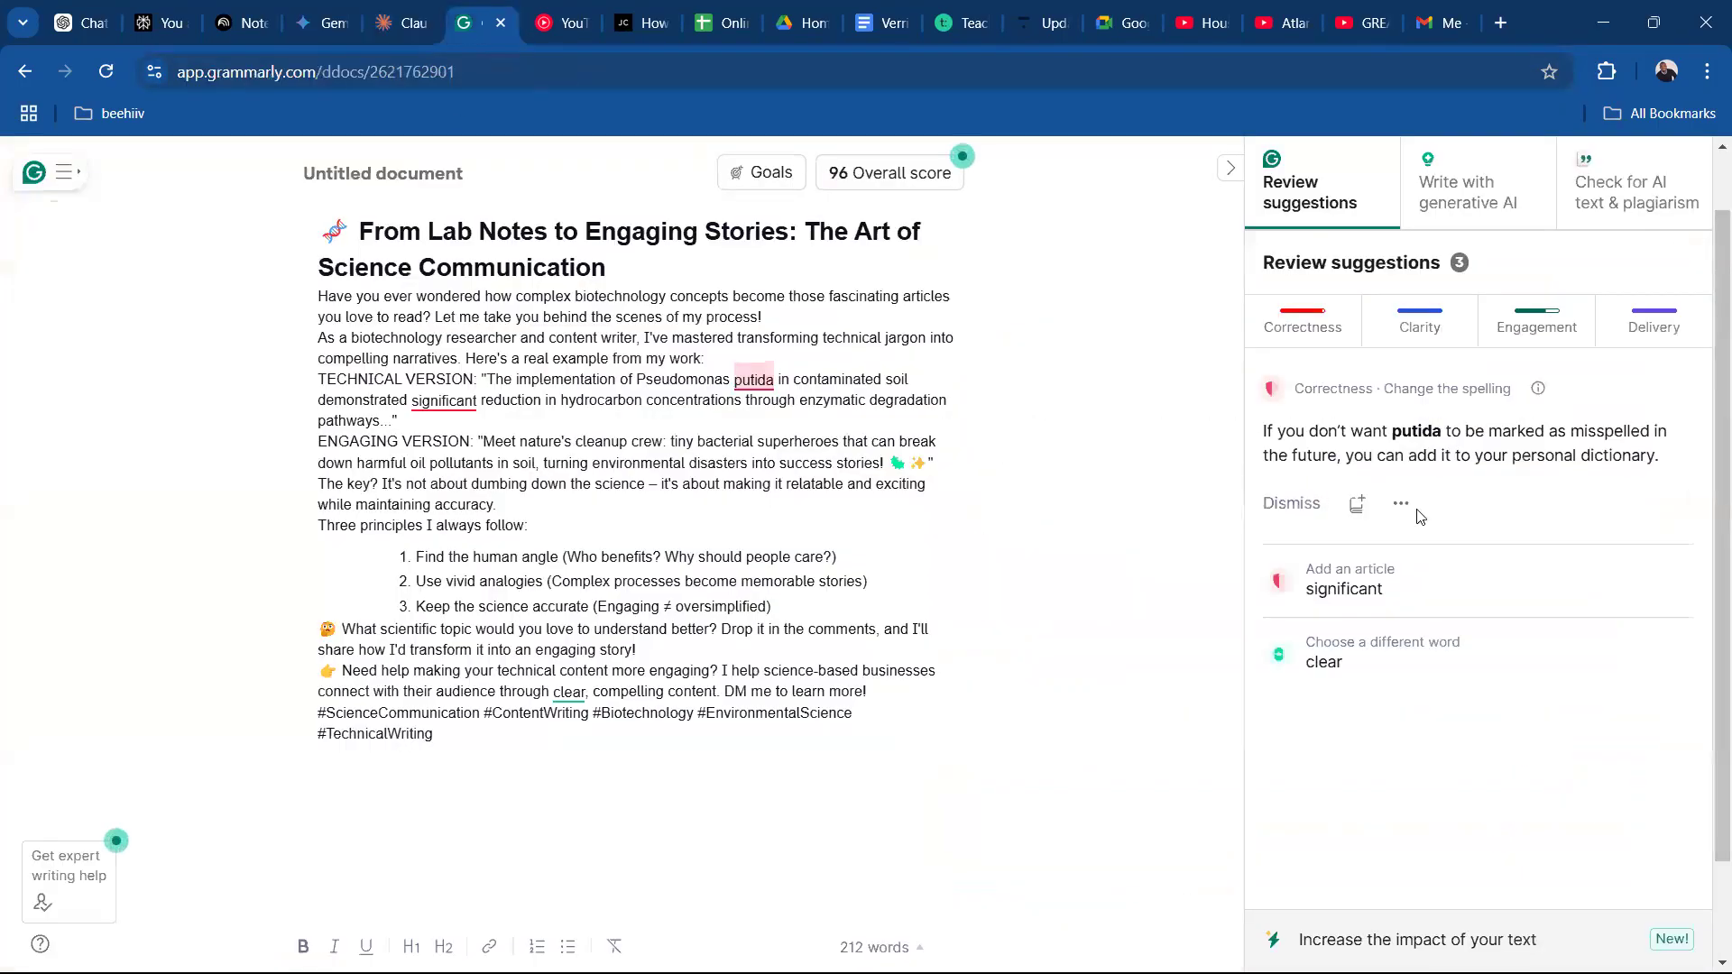
left_click(1291, 504)
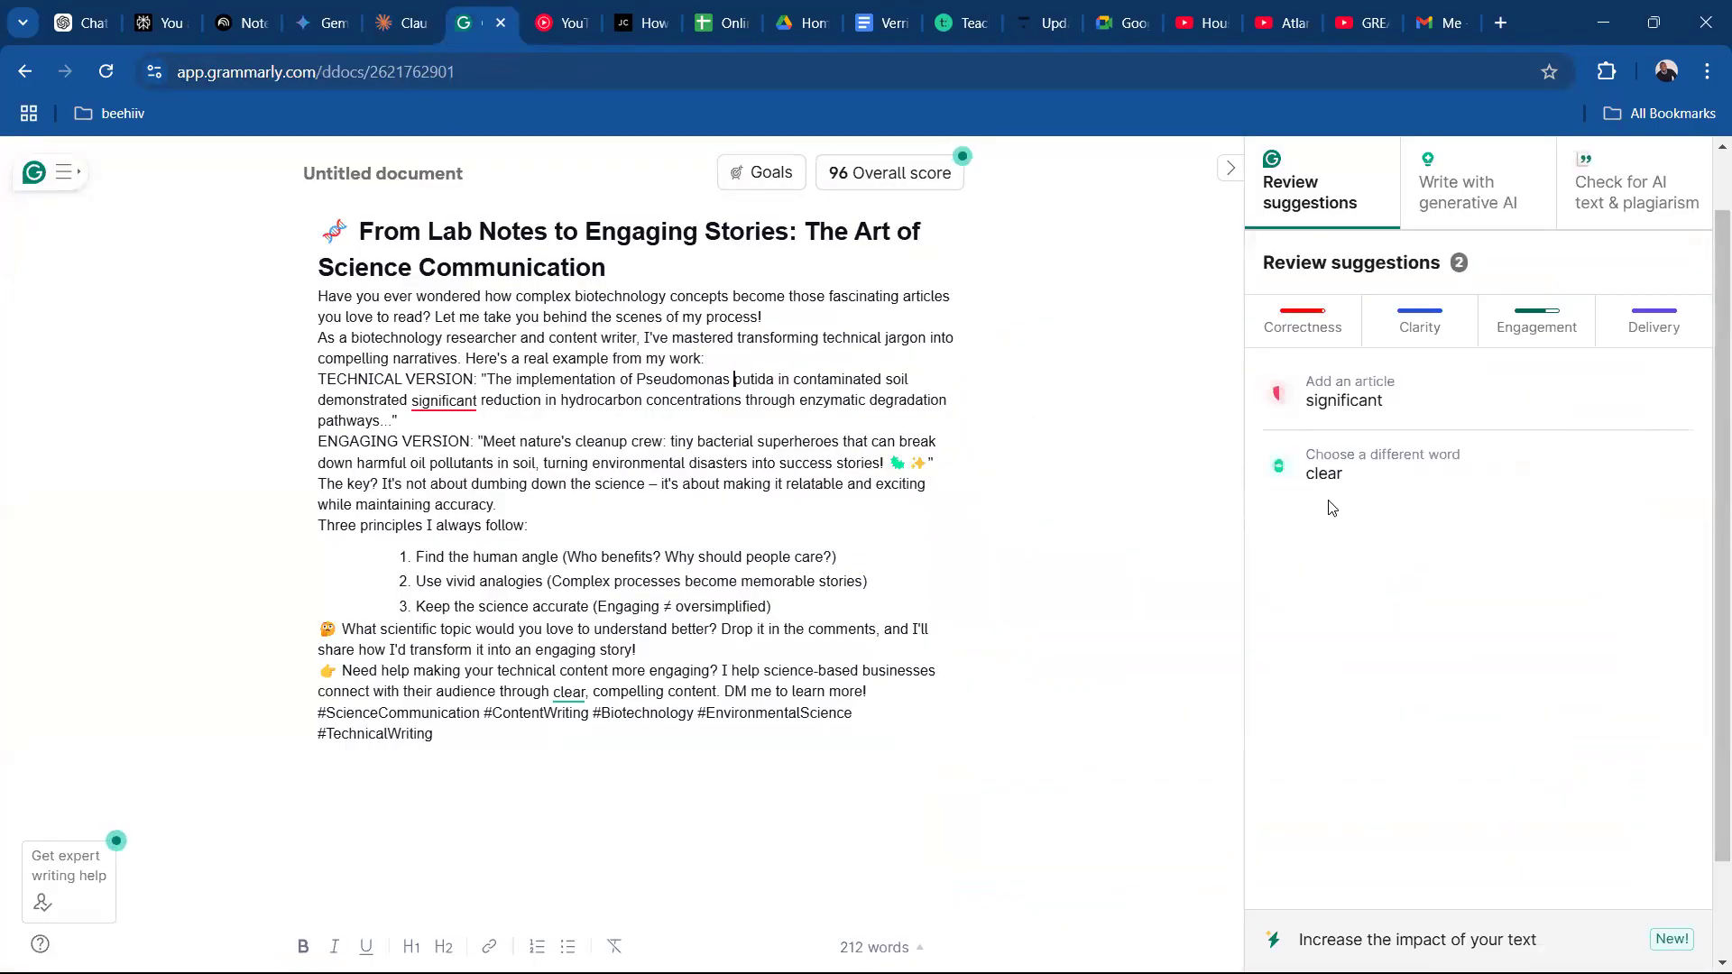
Accept the missing article before "significant" and dismiss the word-choice suggestion for "clear".
left_click(1355, 412)
left_click(1398, 416)
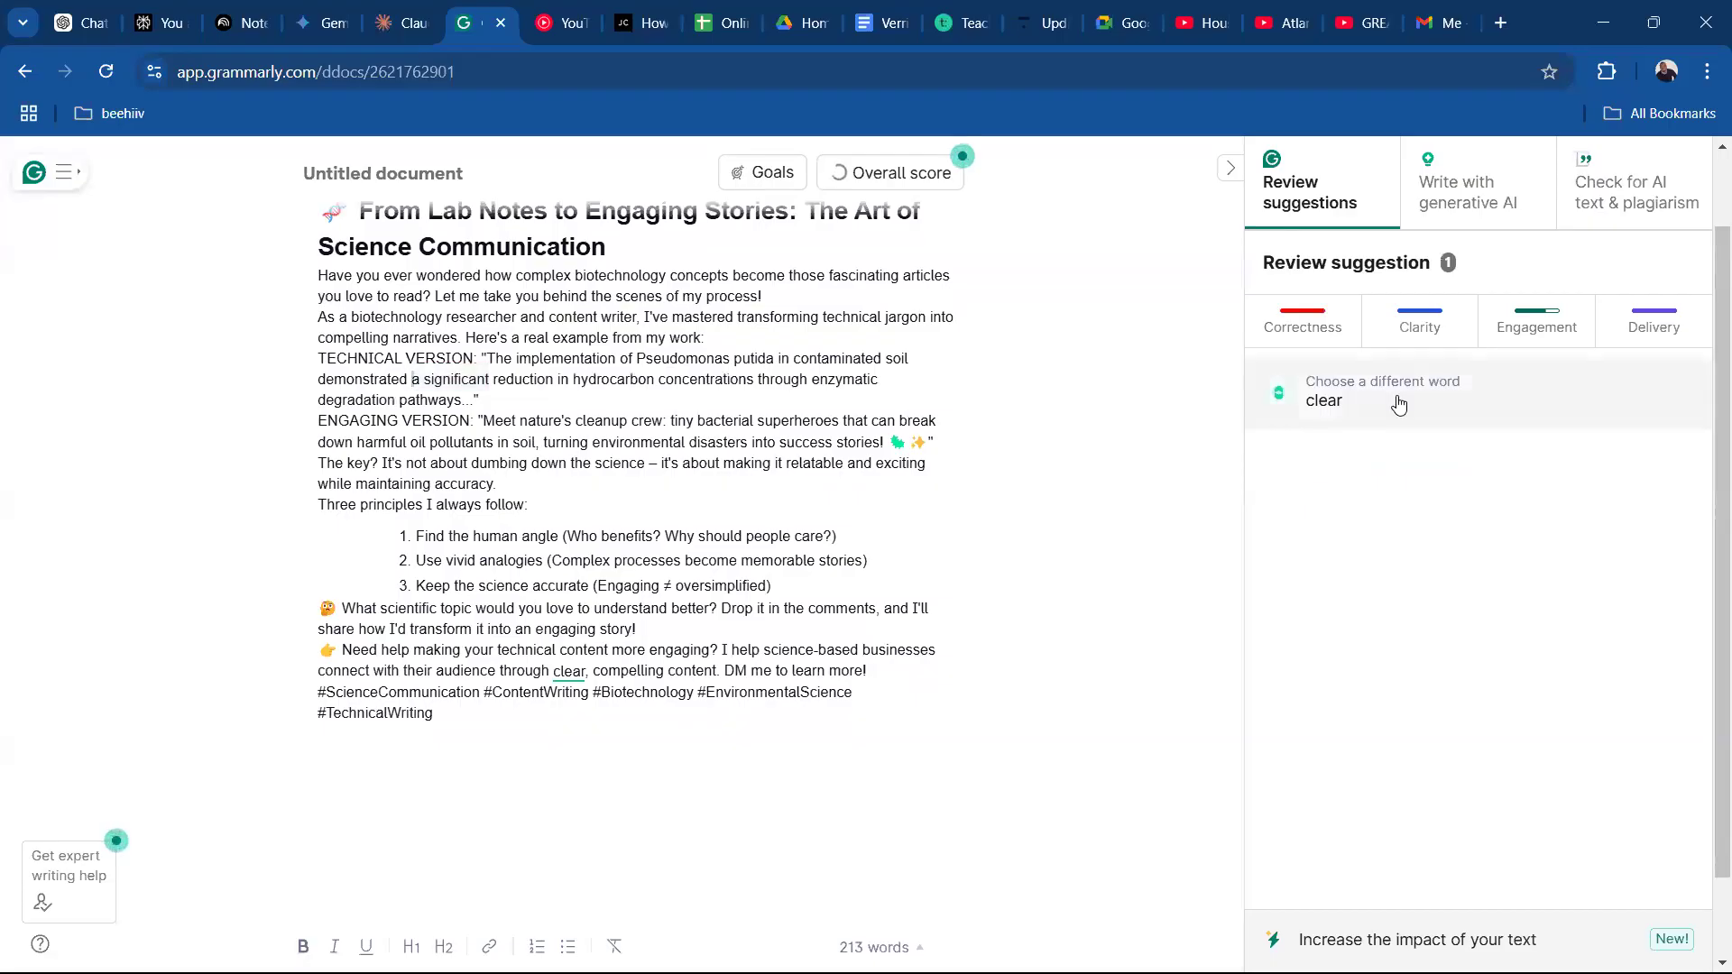
left_click(1400, 405)
left_click(1396, 525)
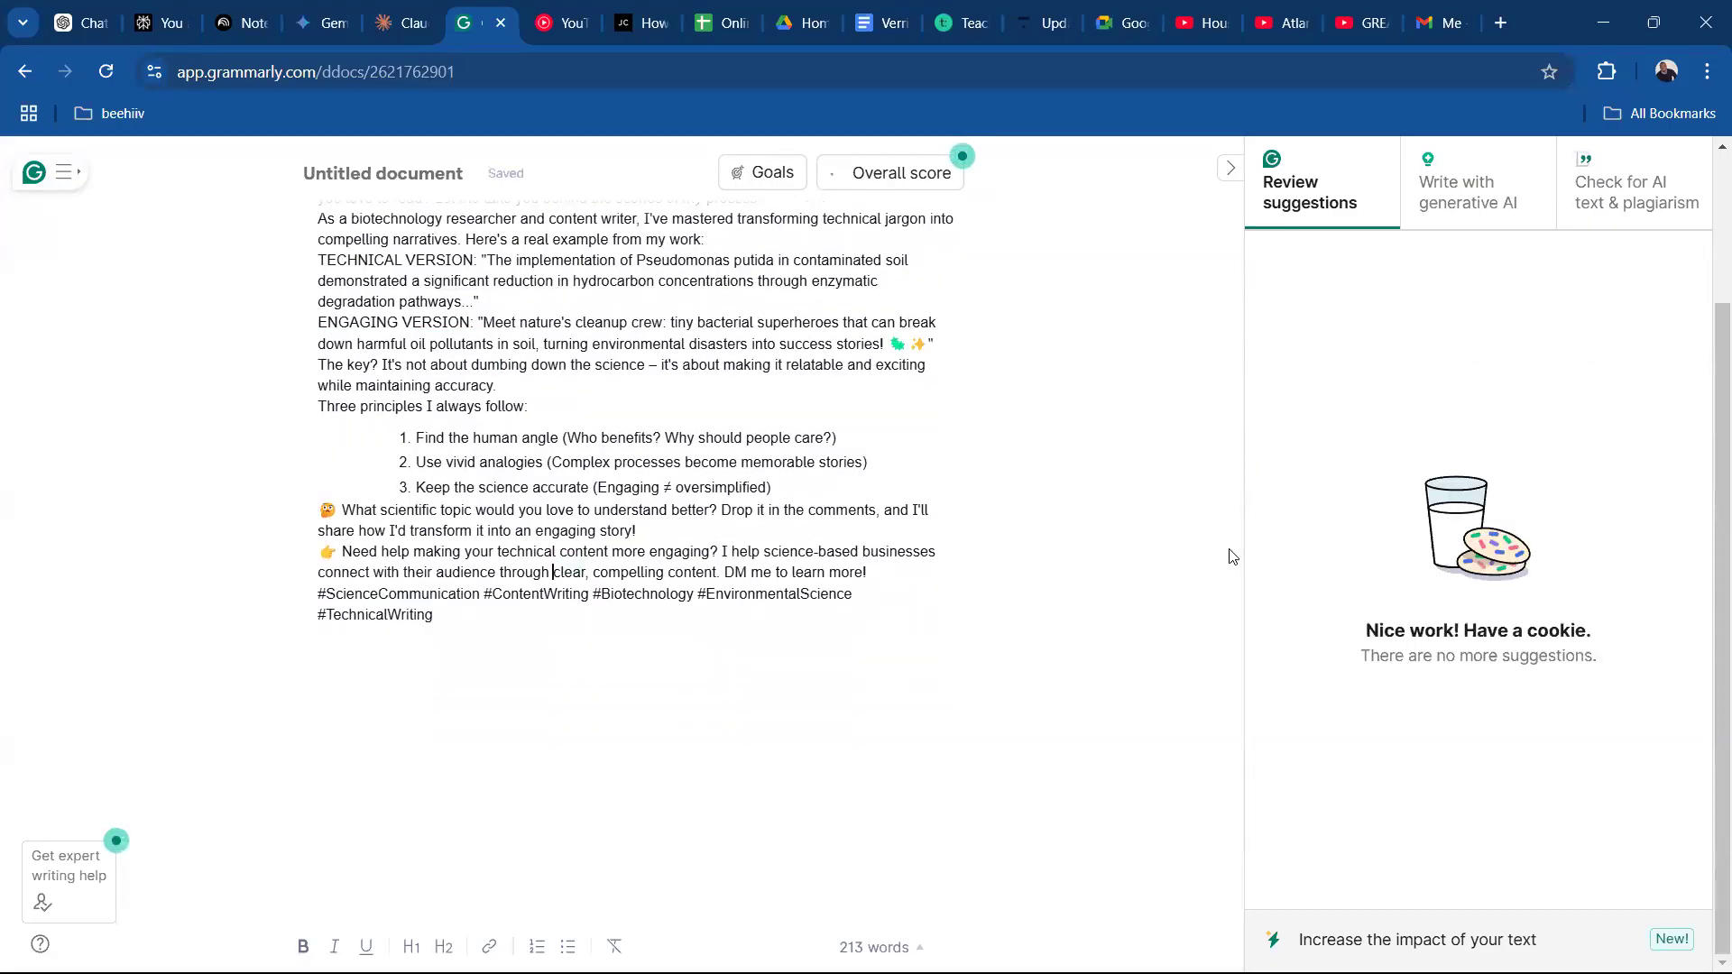
Insert blank lines before "Three principles I always follow", before "ENGAGING VERSION" and before "Here's a real example from my work".
left_click(510, 381)
key("Return")
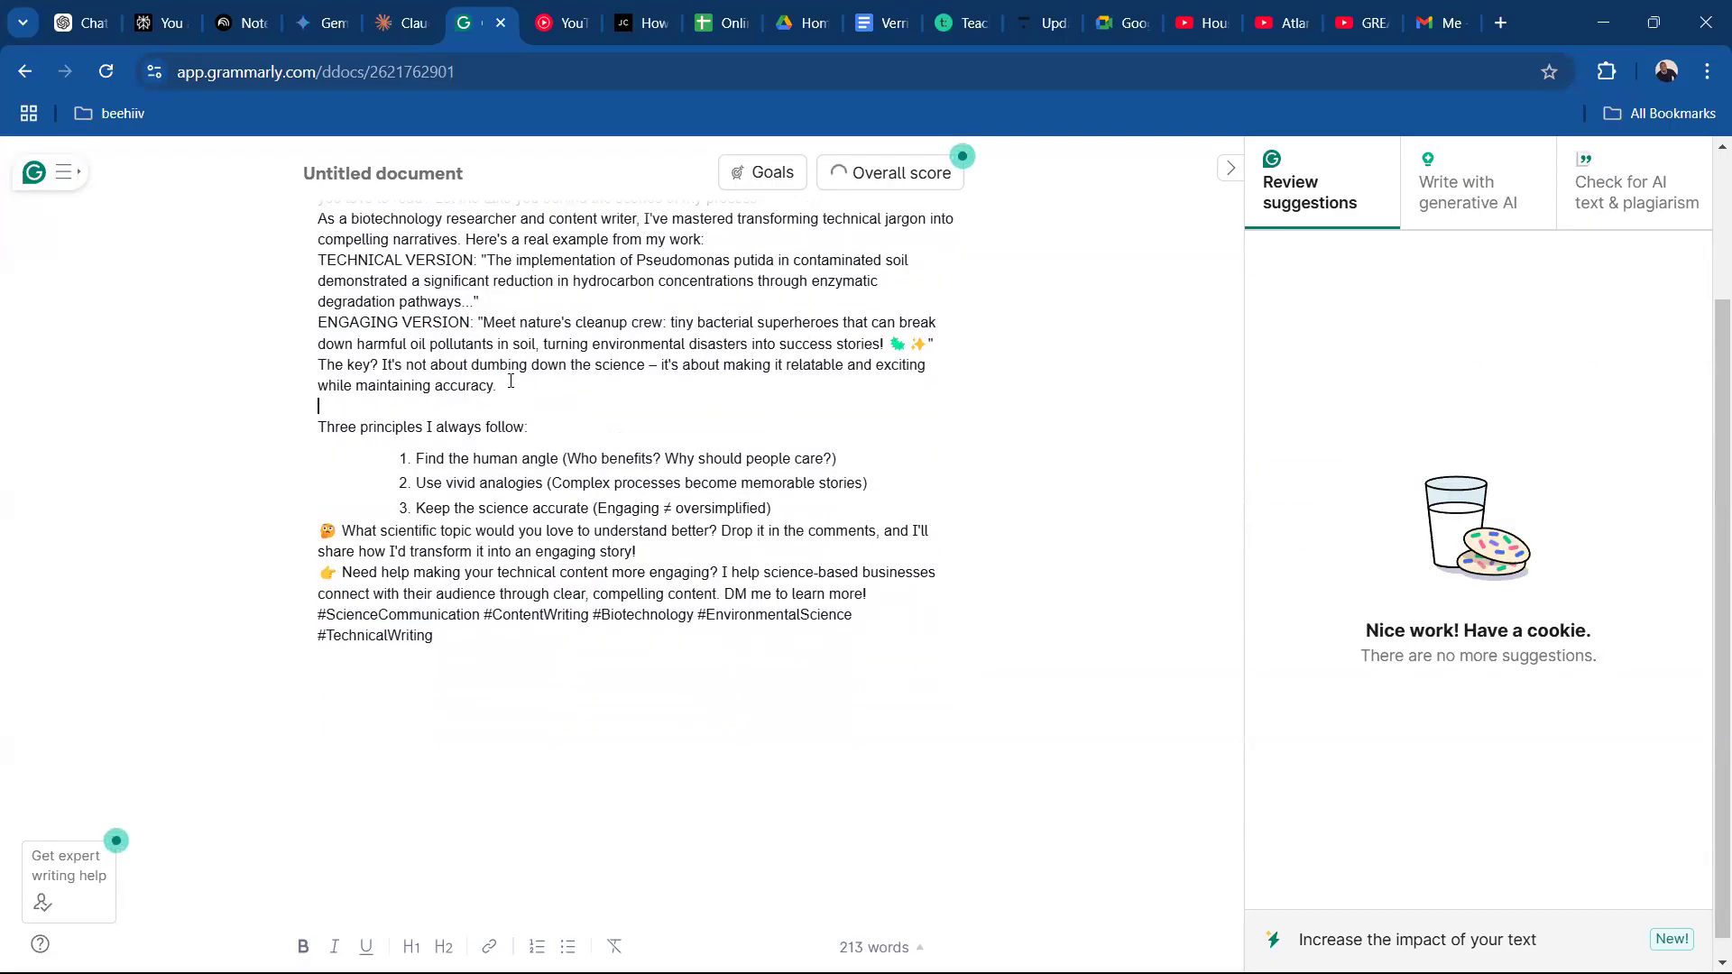
left_click(521, 296)
key("Return")
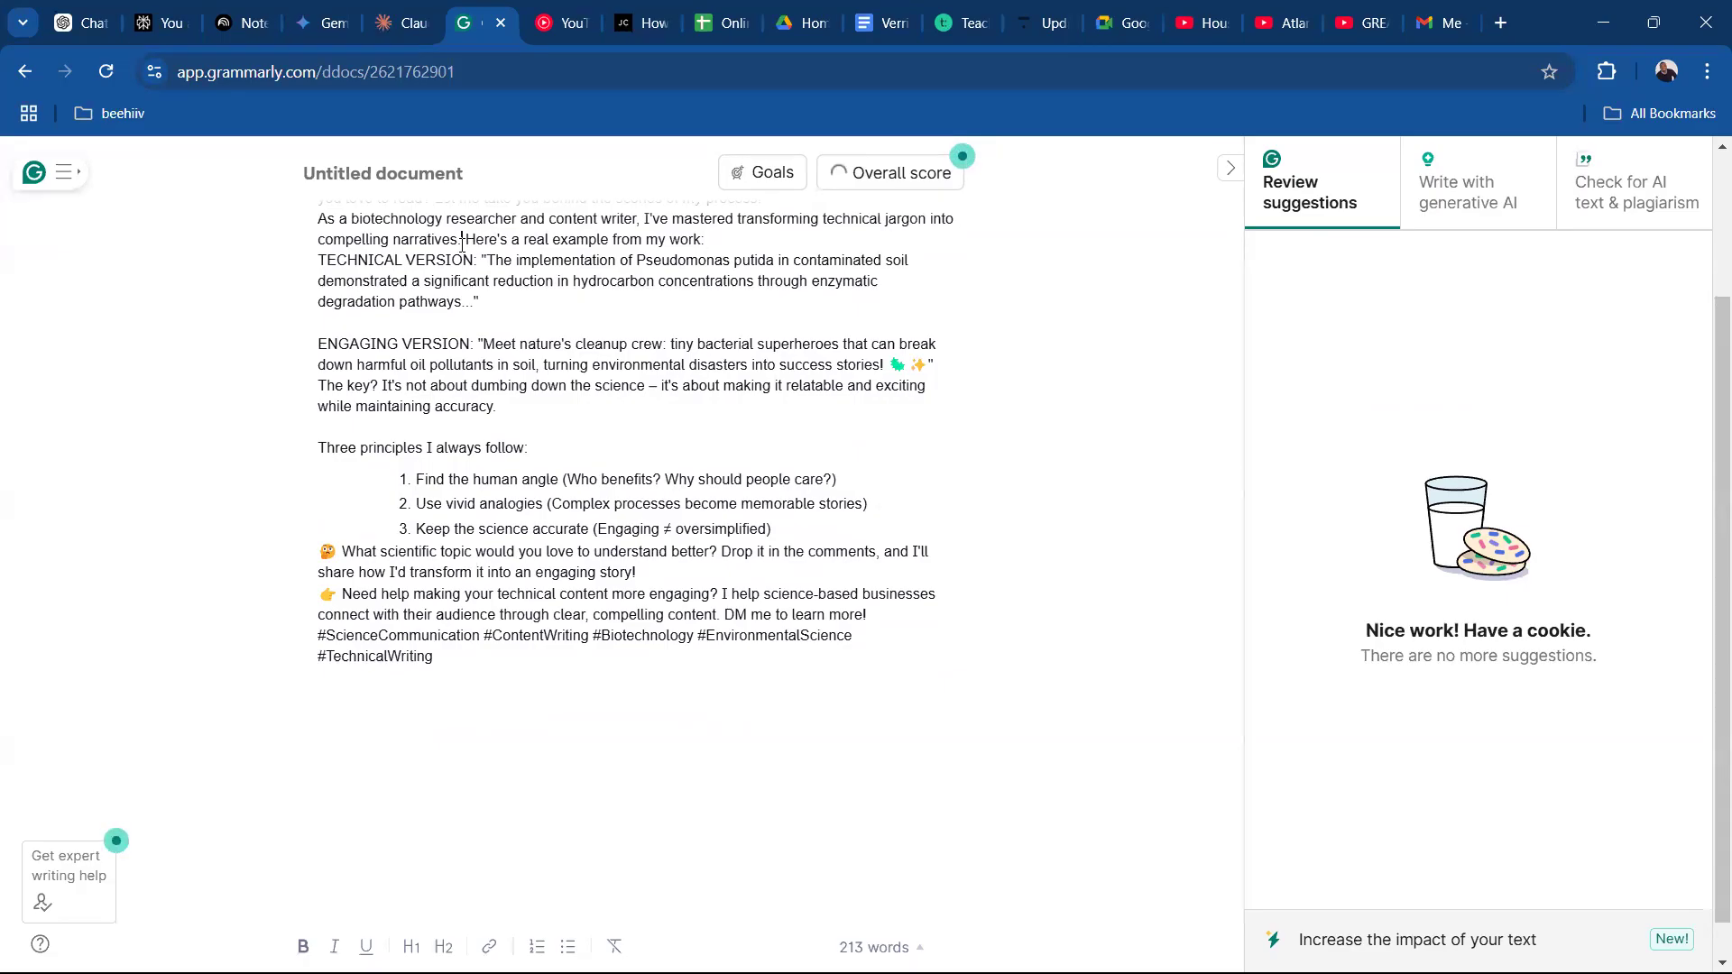
key("Return")
key("Return")
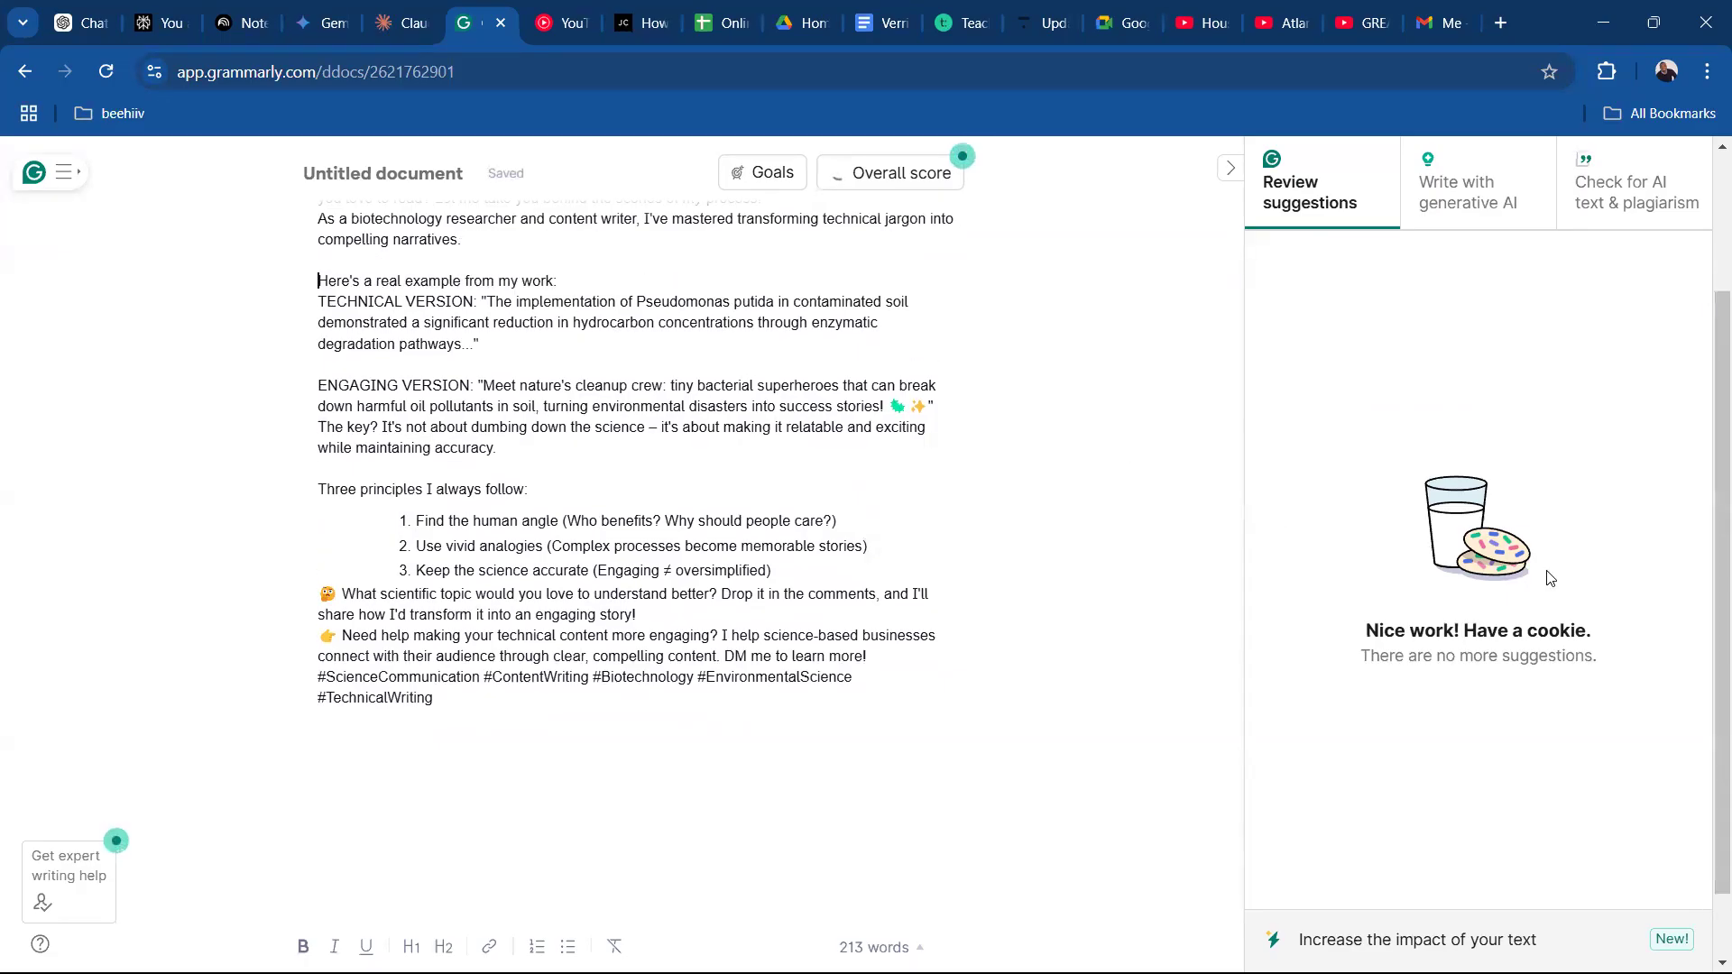
scroll(1708, 501, "up", 1)
scroll(1708, 501, "up", 2)
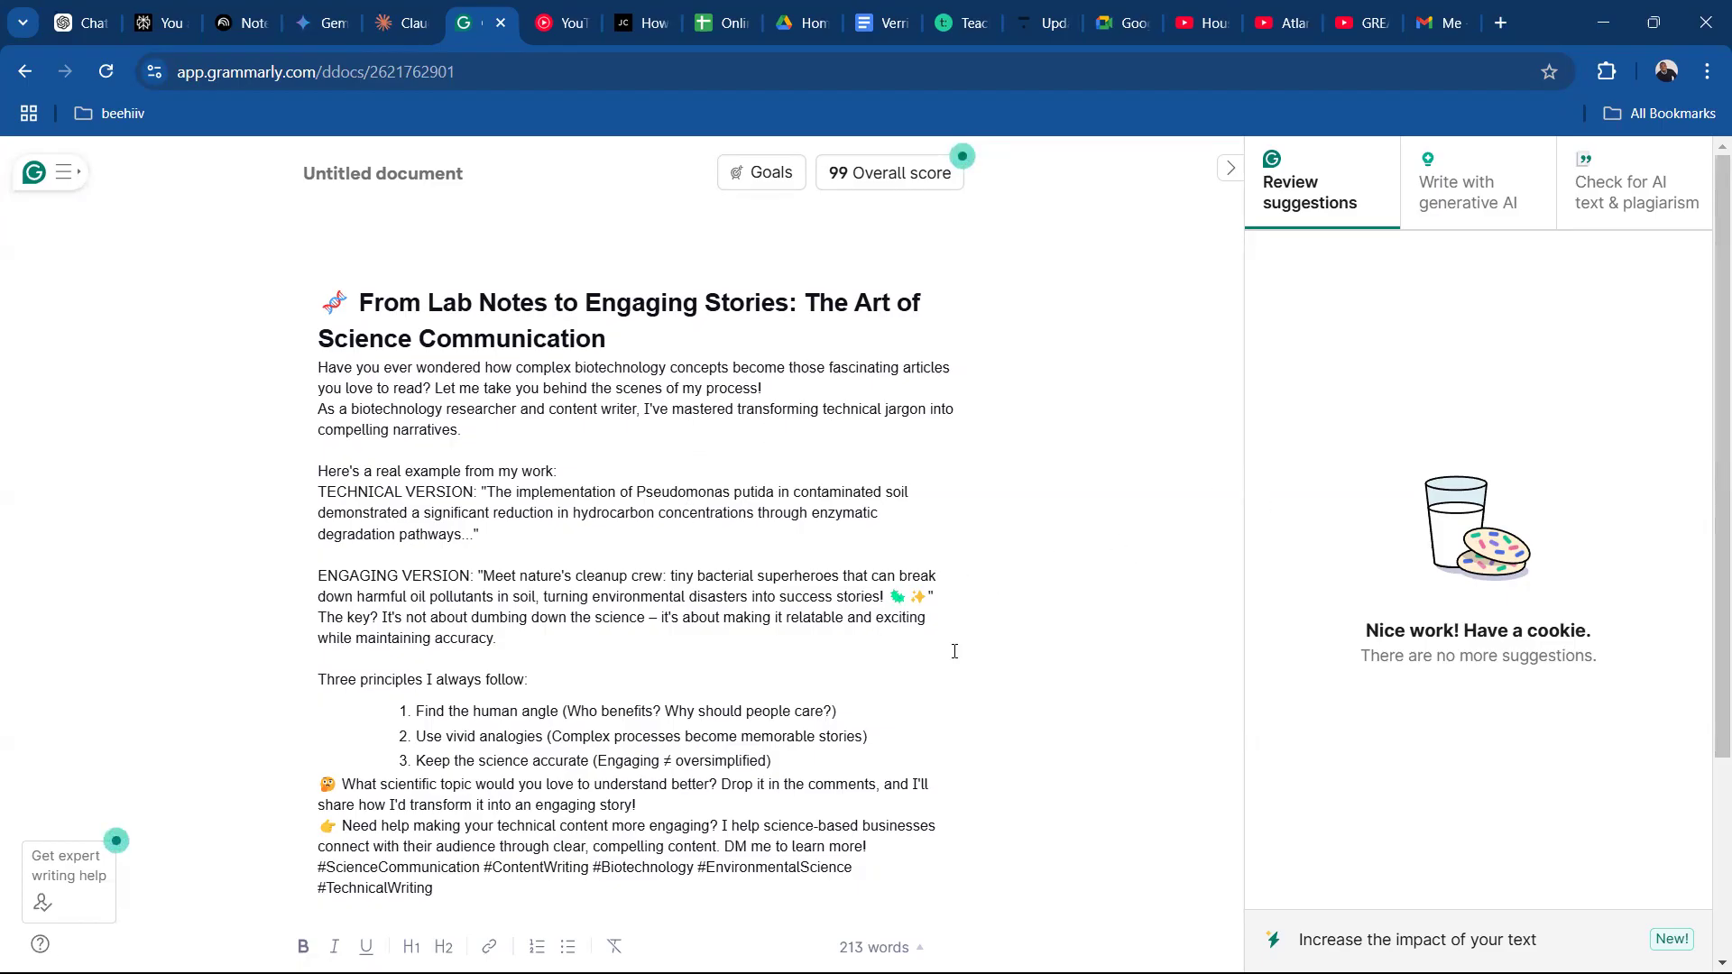
left_click(569, 539)
left_click(890, 250)
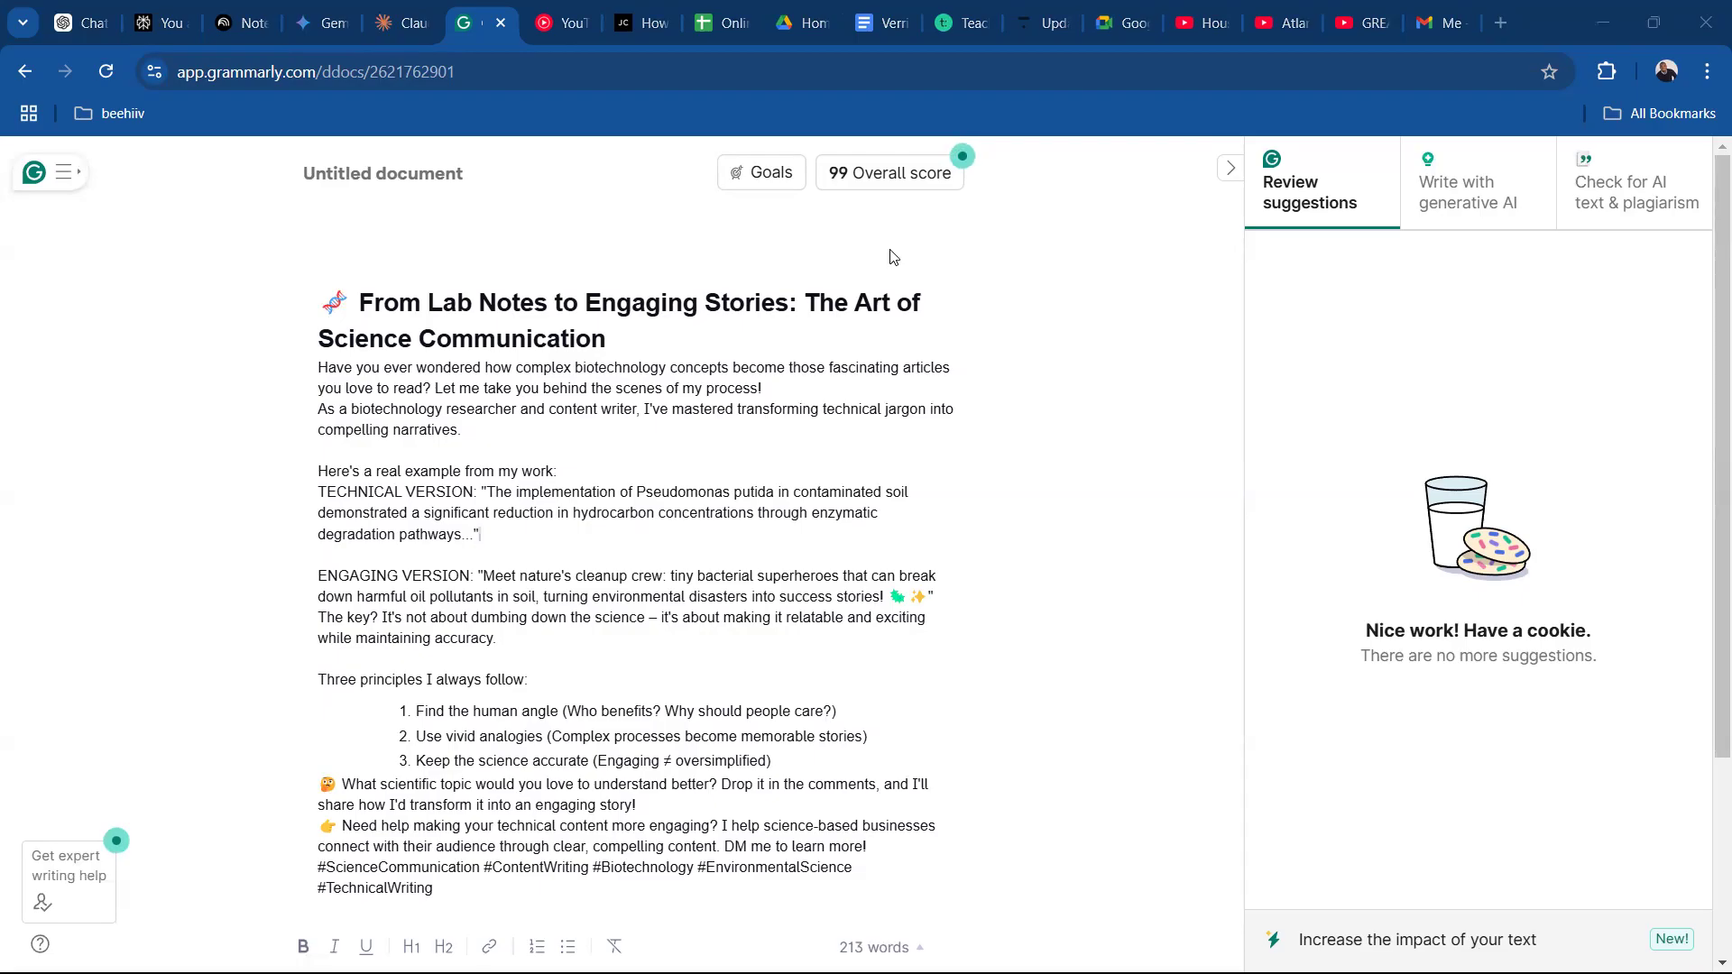
left_click(808, 472)
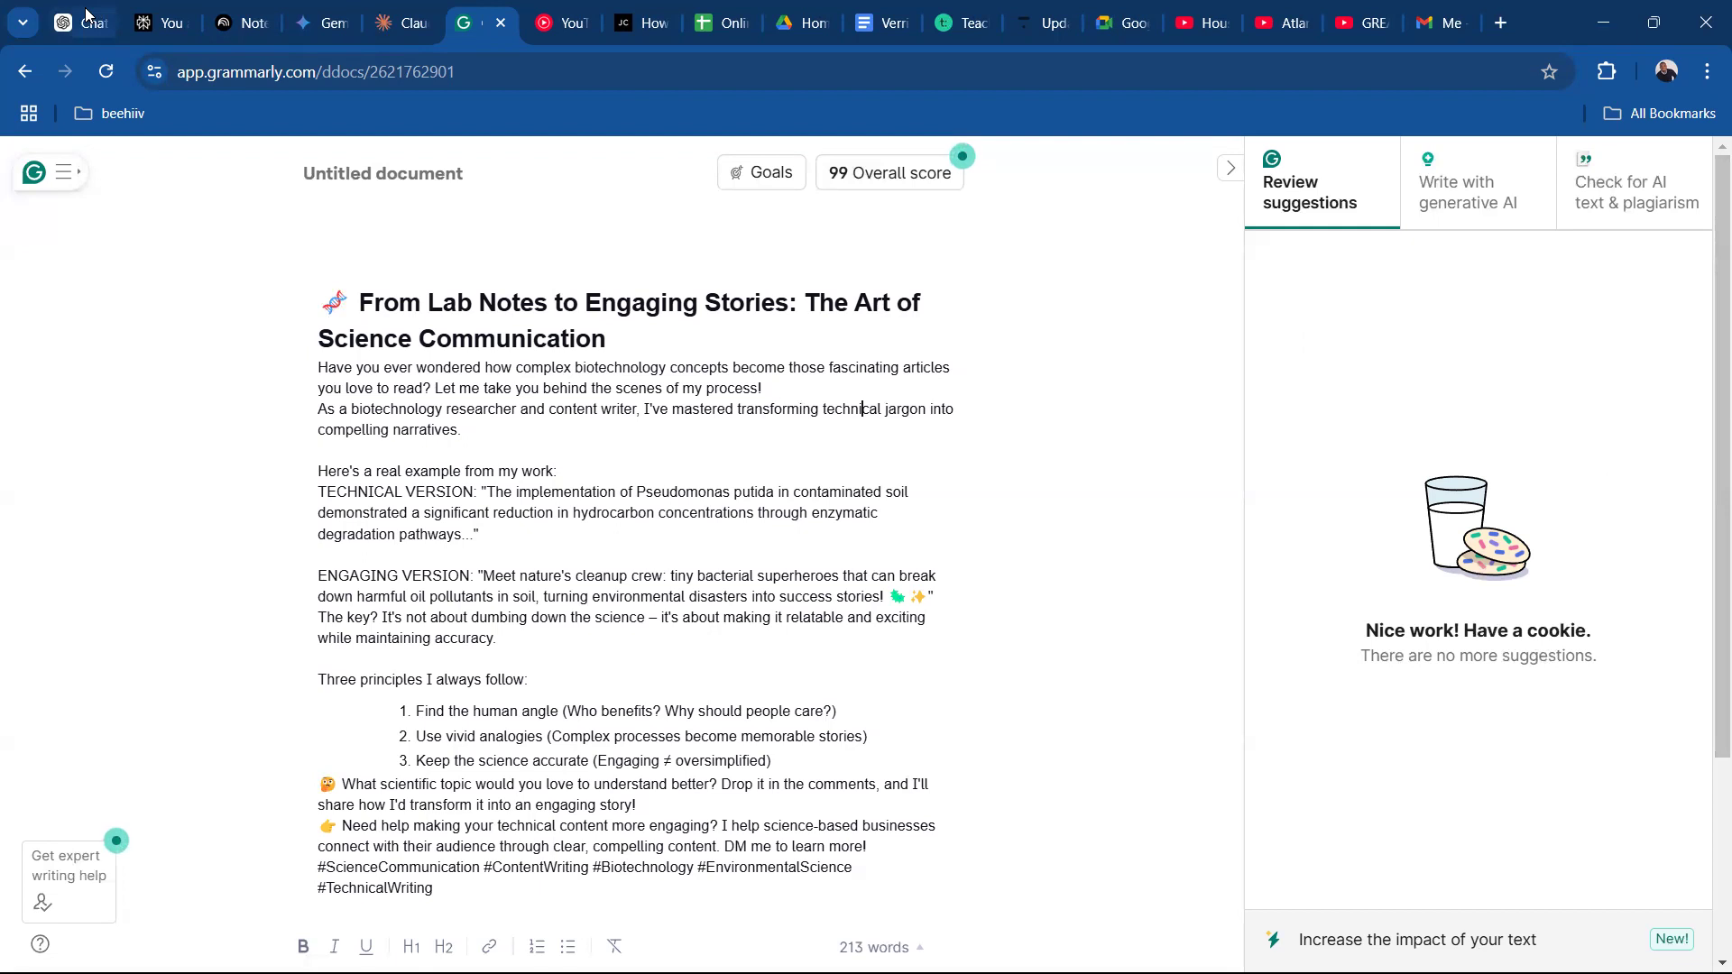
Switch to ChatGPT and review the LinkedIn plan conversation down to the follow-up requesting a 70/30 split, returning to the original prompt.
left_click(85, 20)
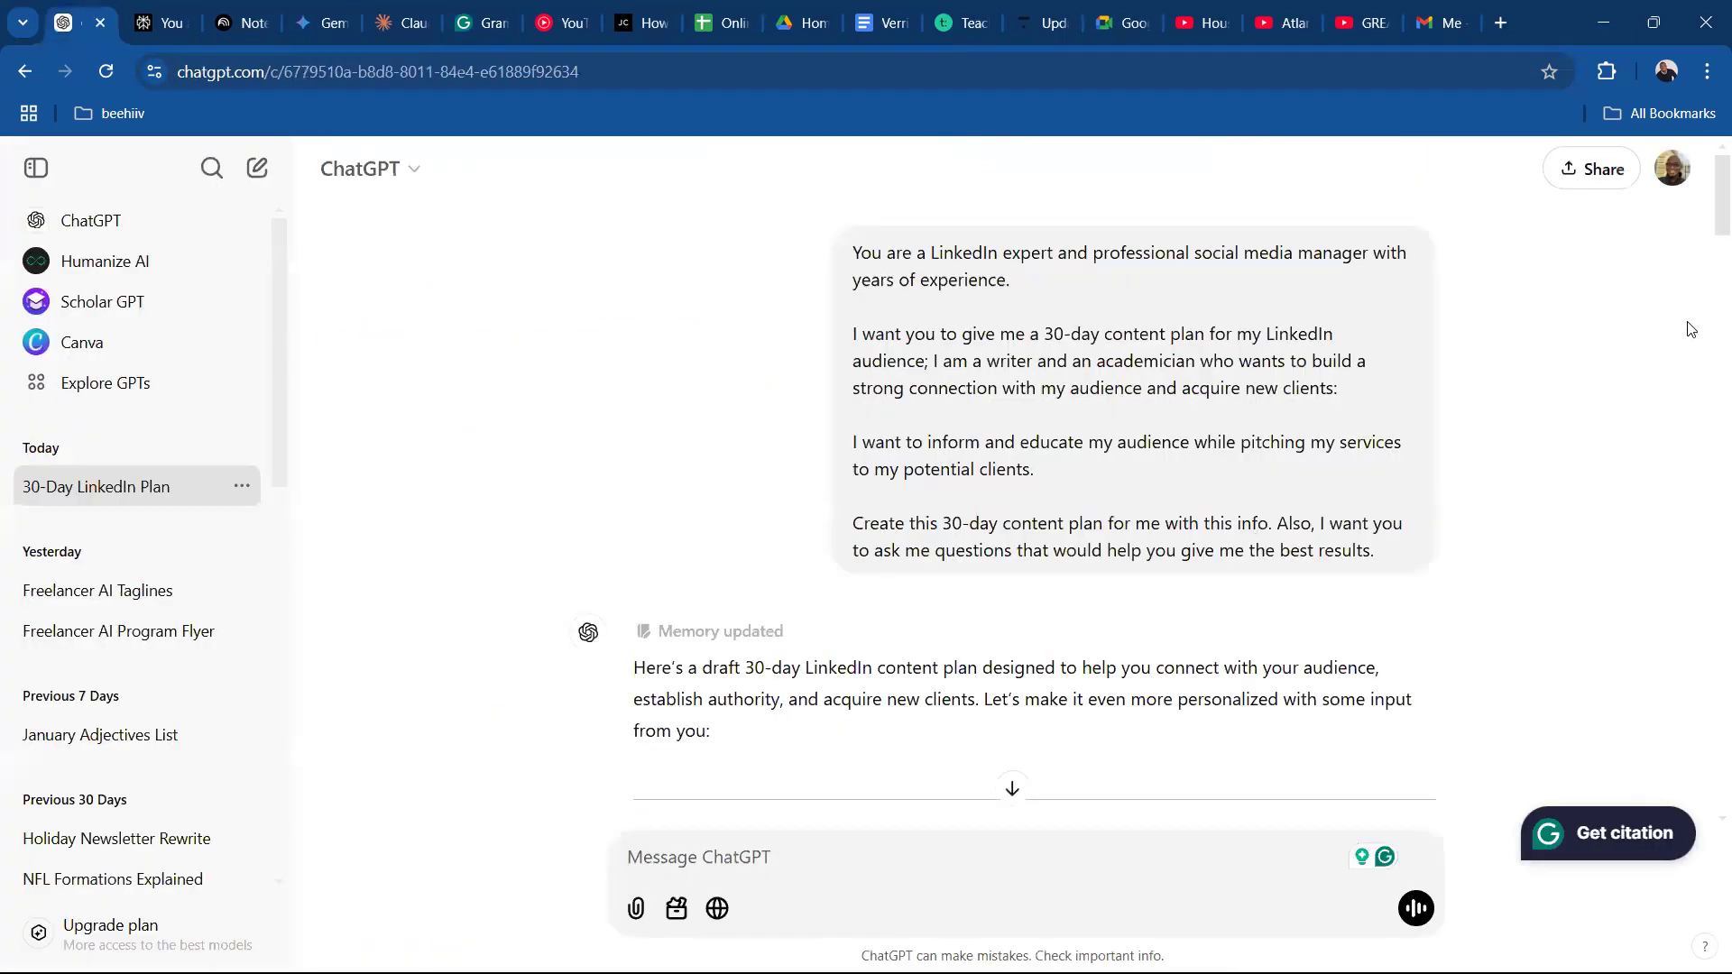
scroll(1705, 235, "down", 3)
left_click_drag(1705, 267, 1708, 505)
scroll(1708, 505, "down", 6)
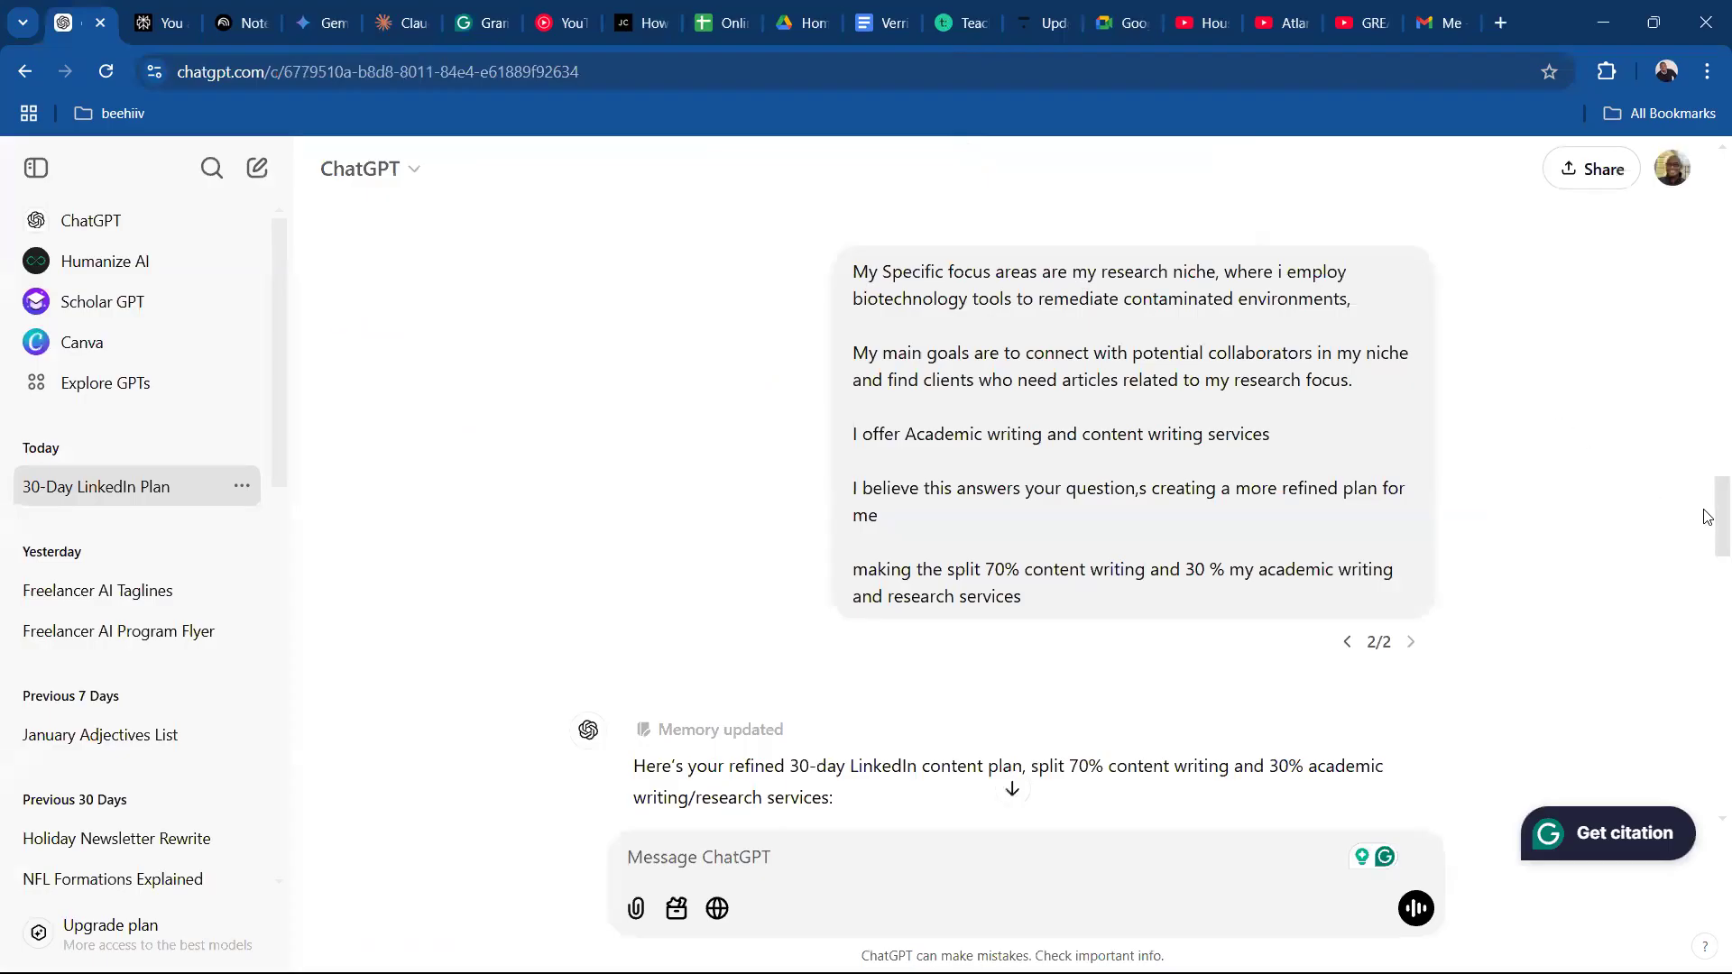
left_click_drag(1708, 544, 1707, 147)
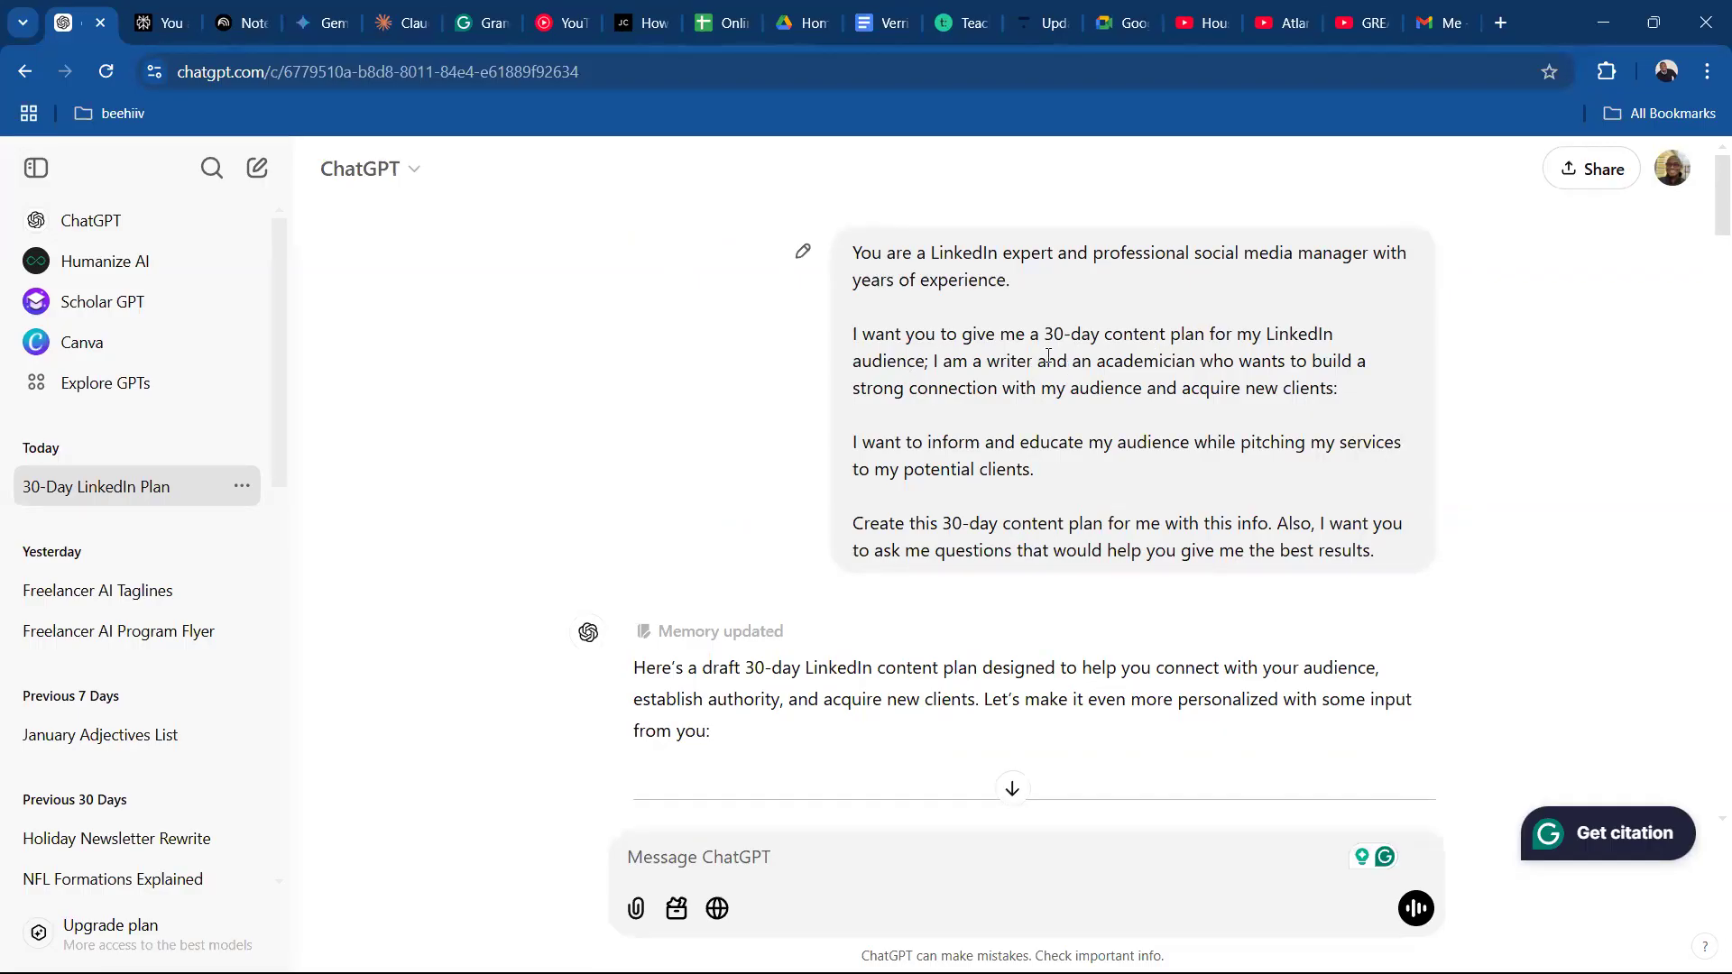
Highlight the wording in the original prompt that describes the LinkedIn audience and the writer and academician role.
left_click_drag(1263, 334, 1323, 363)
left_click(1154, 383)
left_click_drag(1030, 365, 1189, 365)
left_click(1275, 378)
Examine the refined plan's Week 1 posts and ChatGPT's clarifying questions, ending back at the original prompt.
scroll(1706, 229, "down", 4)
scroll(1706, 221, "up", 4)
left_click_drag(1706, 225, 1707, 585)
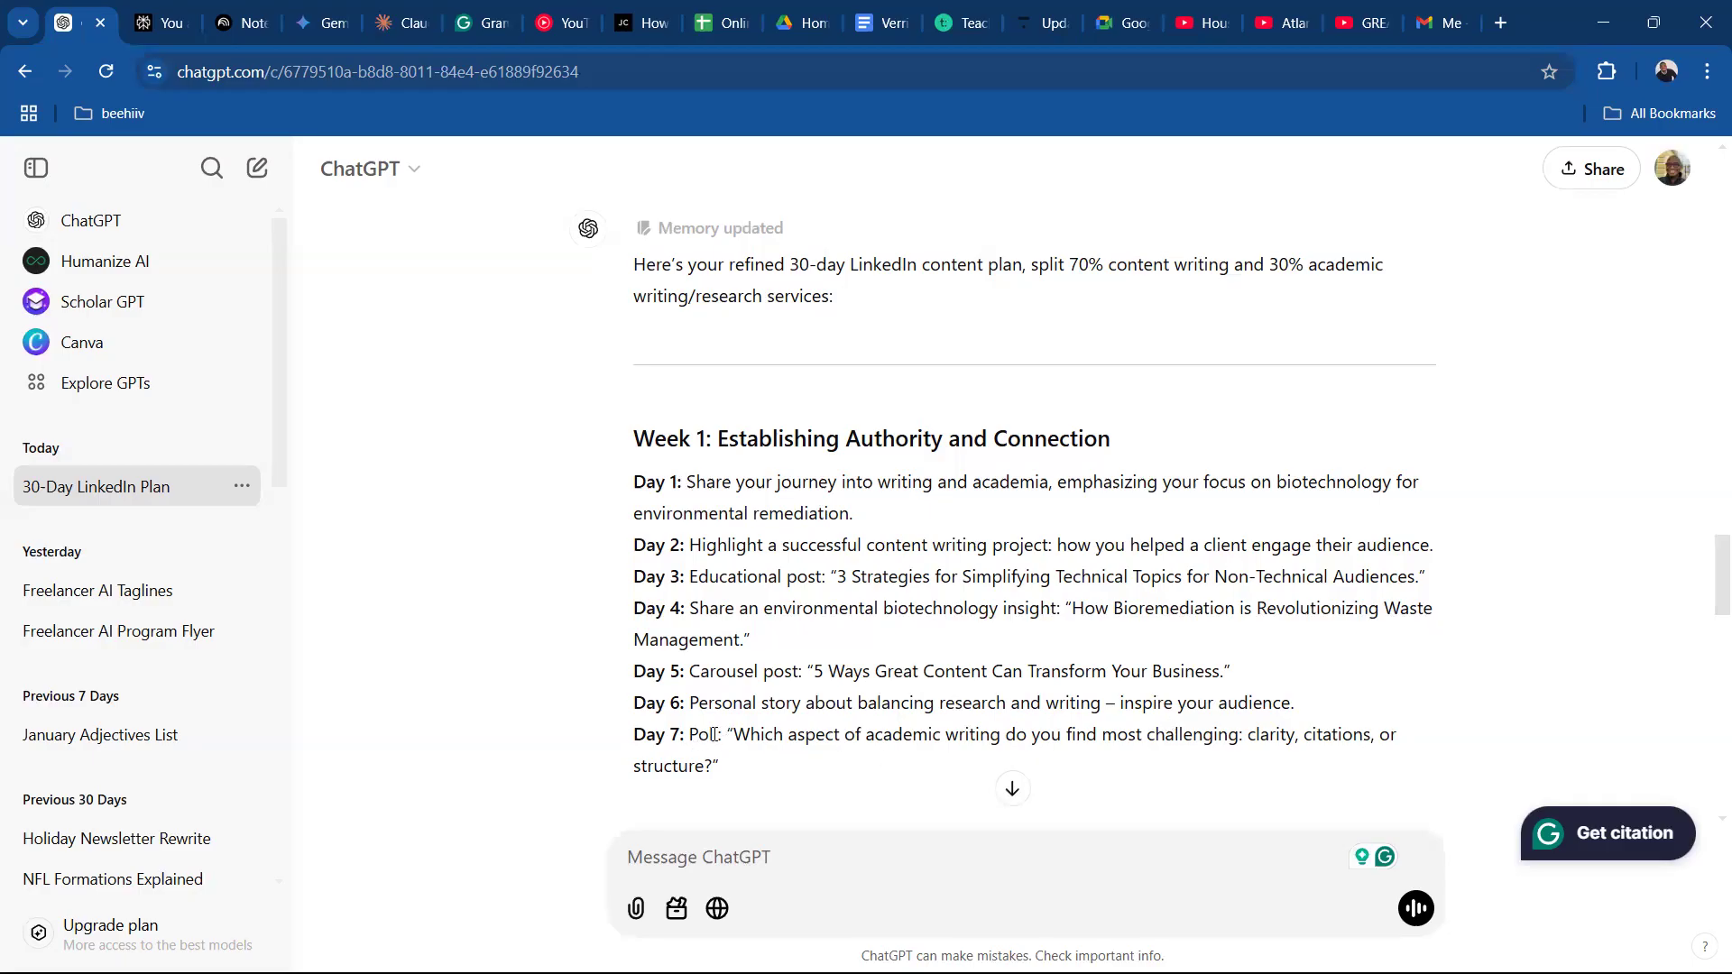
left_click_drag(1705, 565, 1673, 478)
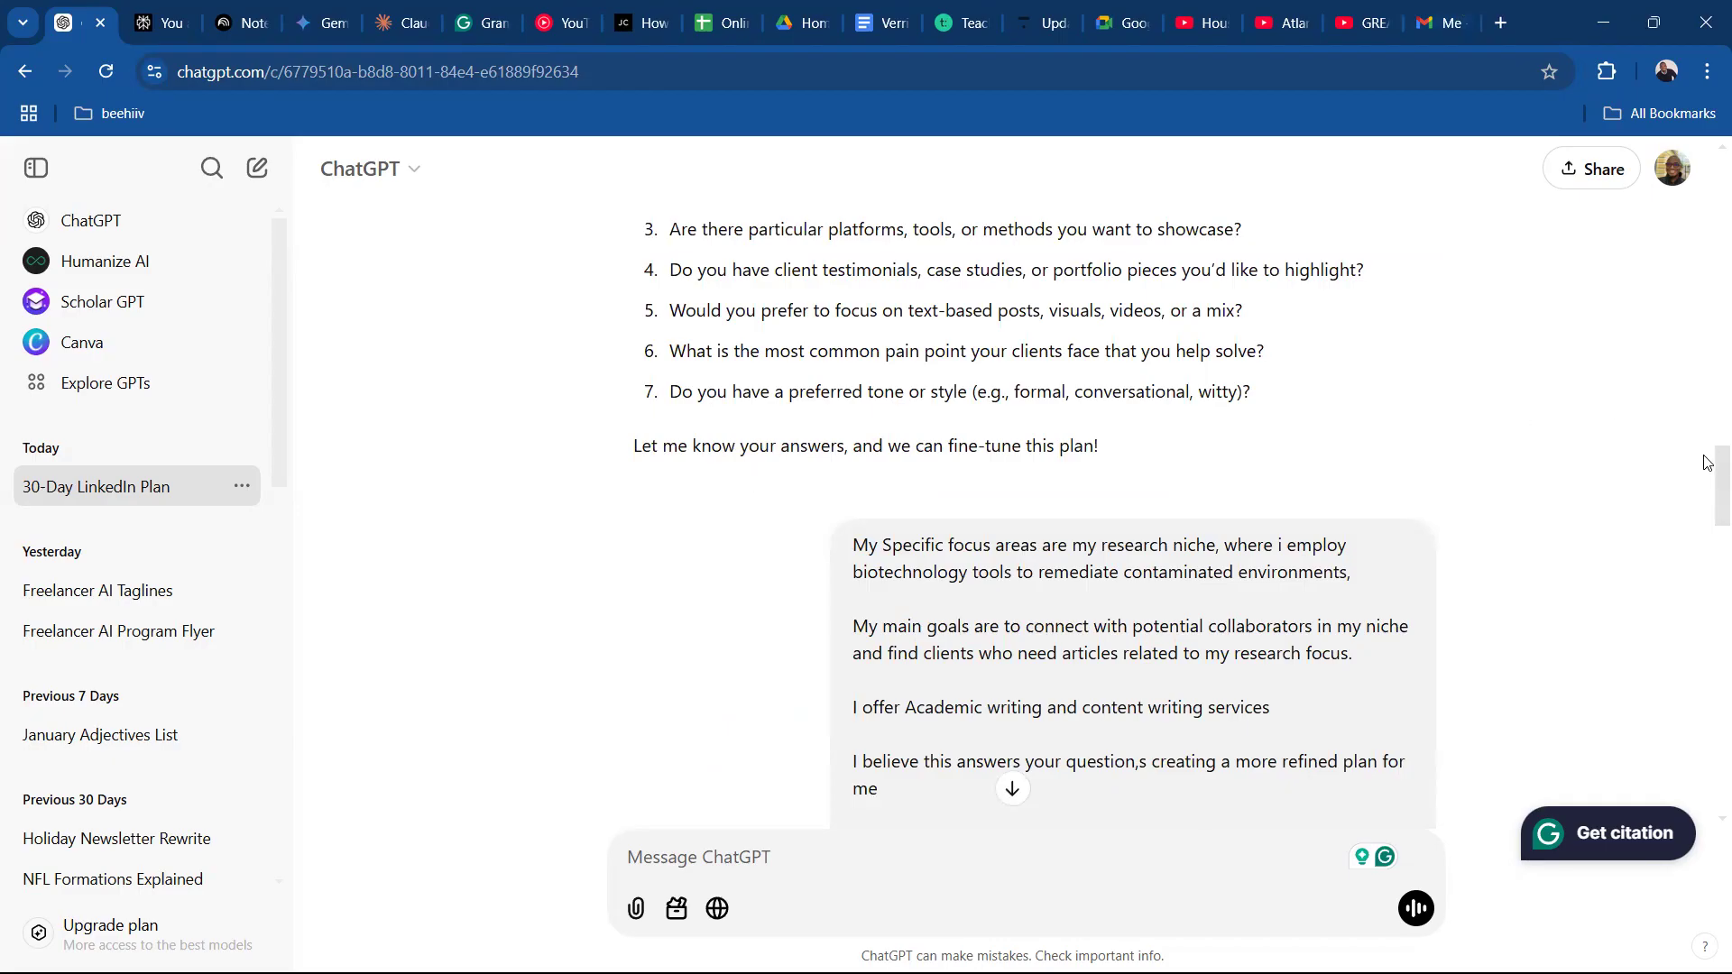
left_click_drag(1708, 488, 1608, 162)
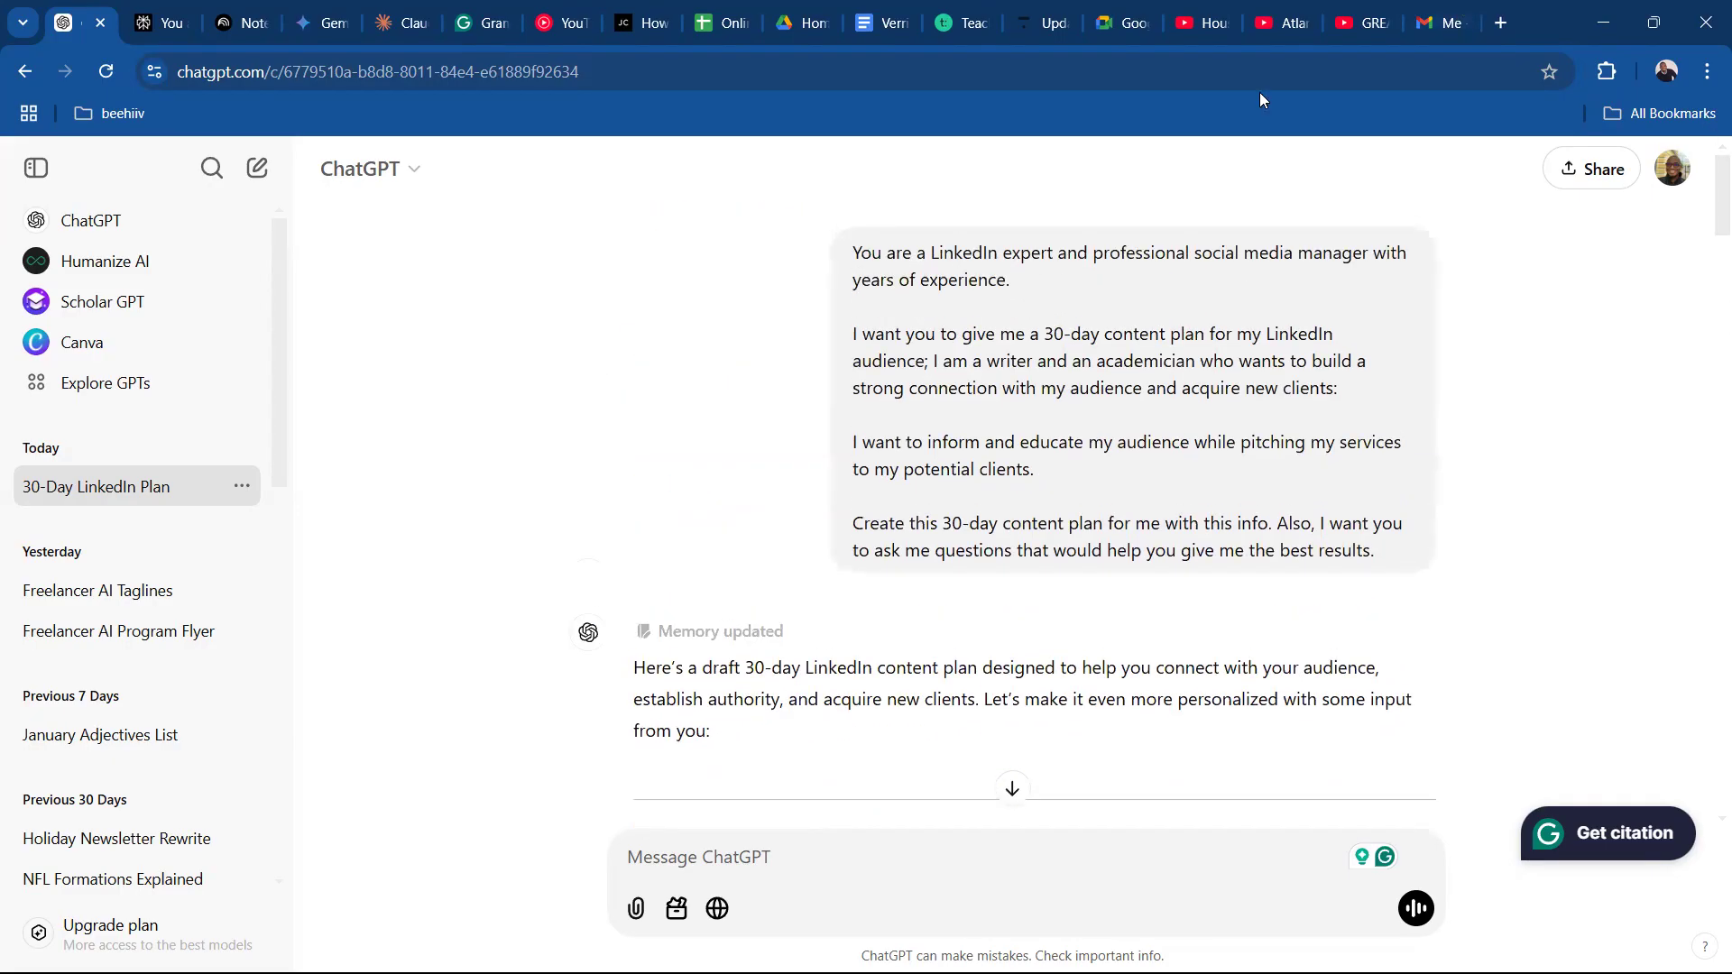